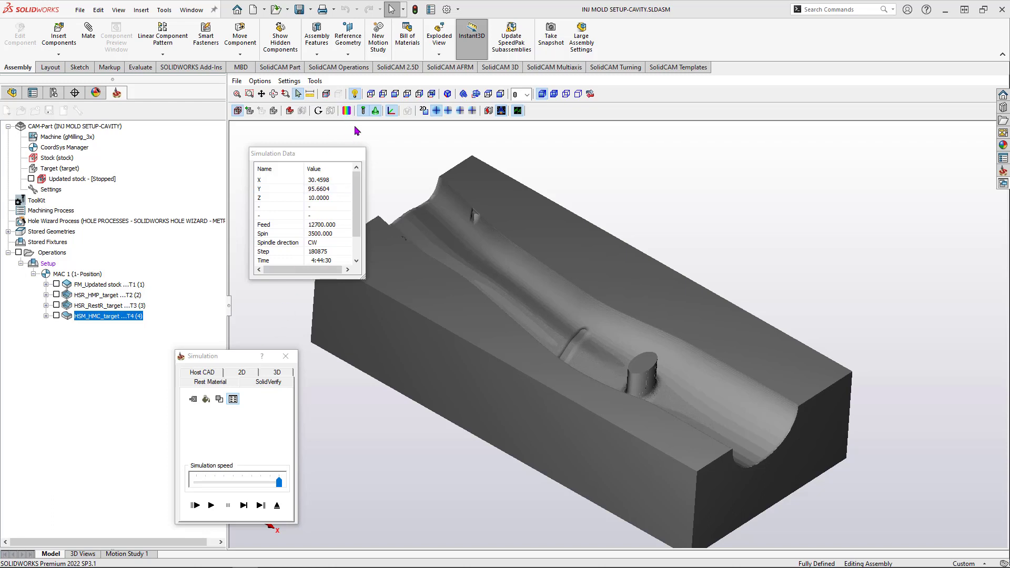
Step: Start the target and machined stock comparison and change the color between its two highest deviation values from green to magenta-pink
{"action": "left_click", "coordinate": [347, 110]}
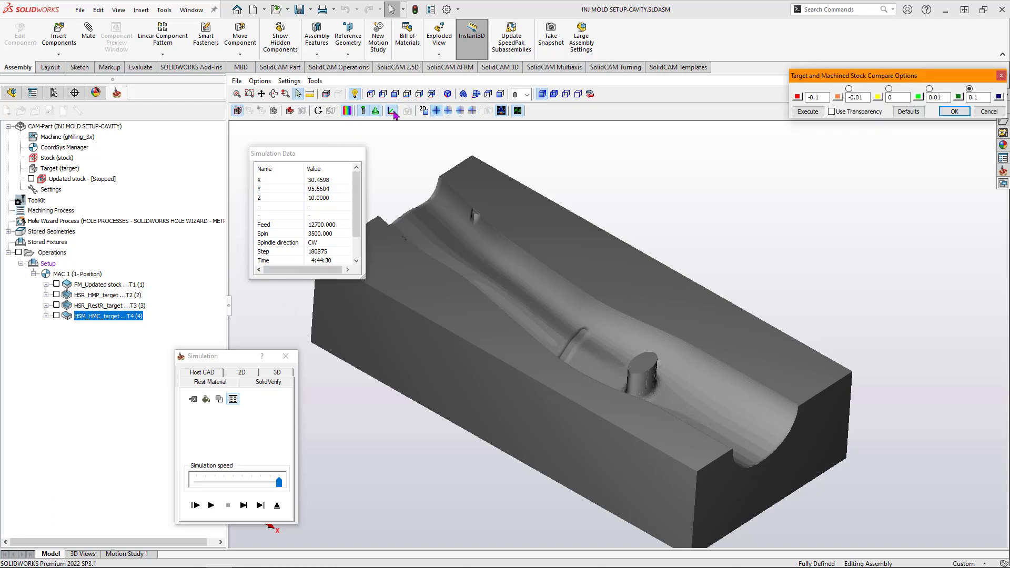
{"action": "left_click_drag", "start_coordinate": [857, 79], "coordinate": [709, 145]}
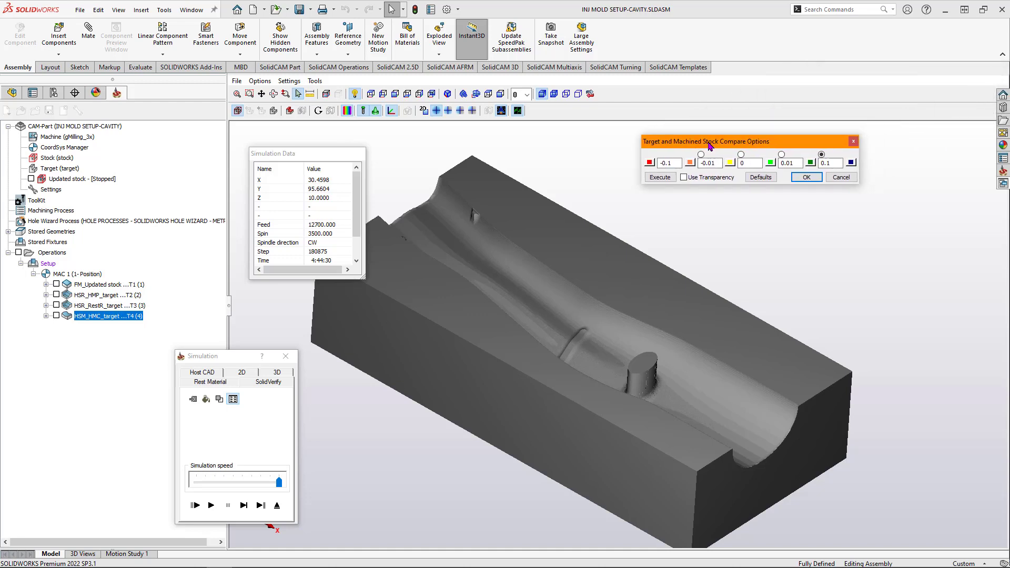
{"action": "left_click", "coordinate": [810, 163]}
{"action": "left_click", "coordinate": [797, 128]}
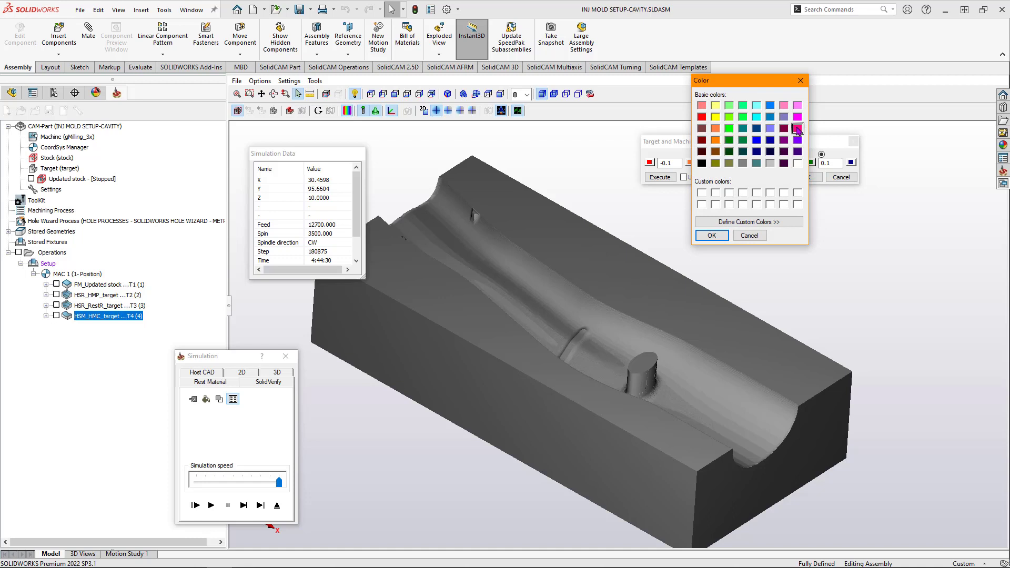
{"action": "left_click", "coordinate": [711, 236]}
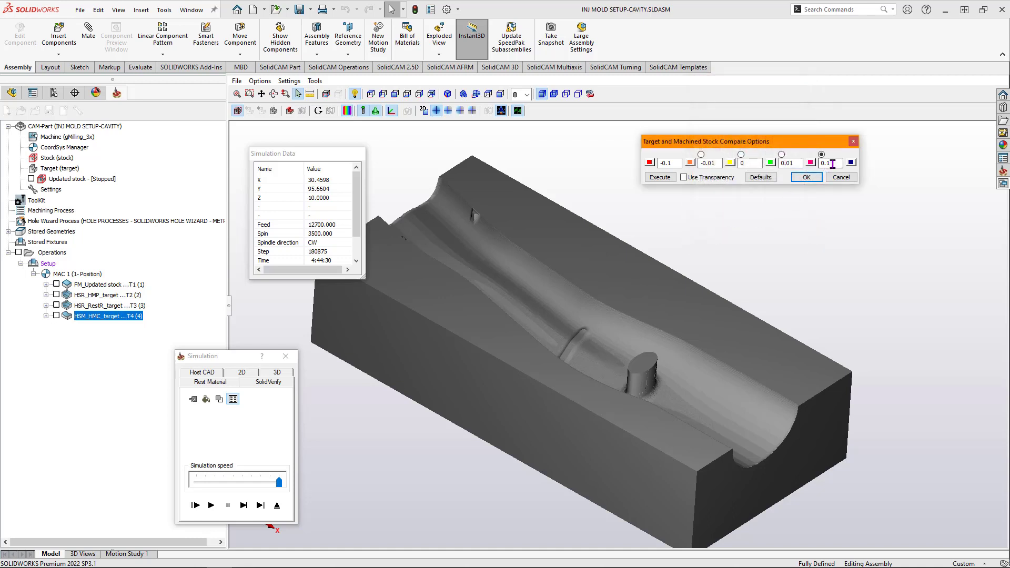
Step: Set the two highest comparison deviation values to 0.1 and 1 and run the comparison
{"action": "type", "text": "1"}
{"action": "left_click", "coordinate": [789, 163]}
{"action": "left_click", "coordinate": [820, 163]}
{"action": "left_click", "coordinate": [659, 177]}
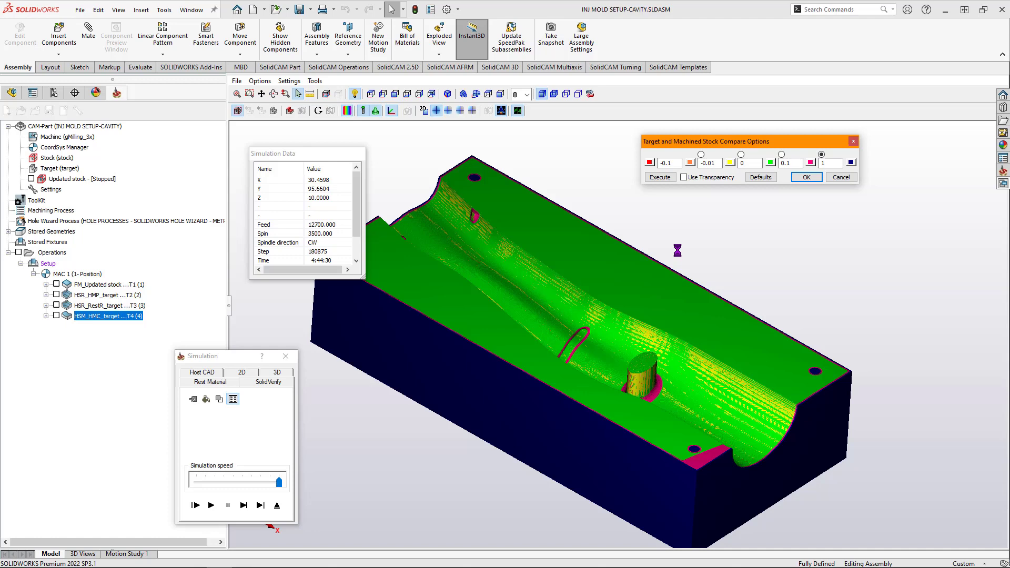
Step: Examine the leftover material around the cylindrical boss and curved groove in the cavity, and exit the comparison and simulation
{"action": "scroll", "coordinate": [655, 395], "scroll_direction": "up", "scroll_amount": 5}
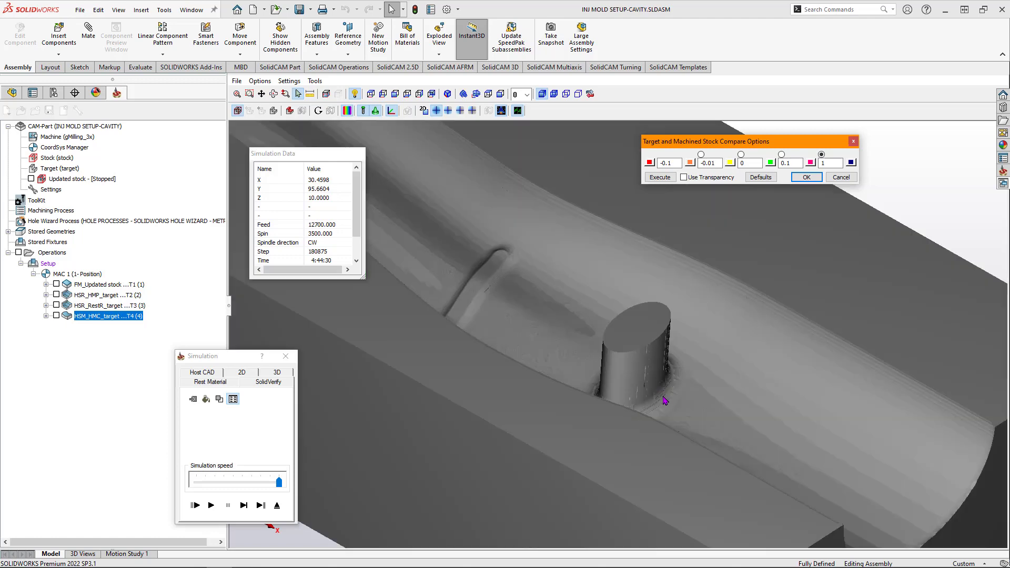
{"action": "middle_click_drag", "start_coordinate": [654, 407], "coordinate": [659, 394]}
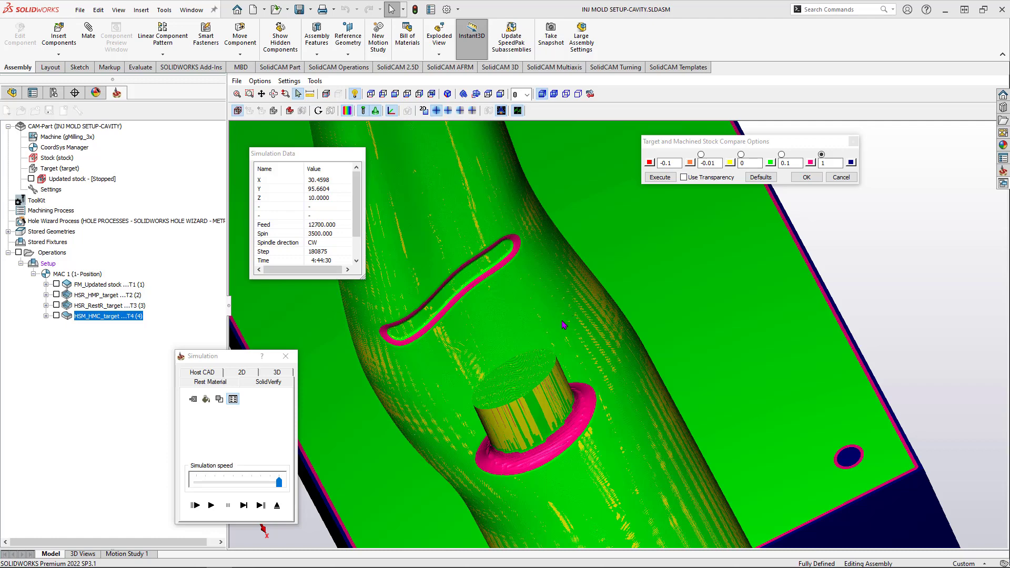
{"action": "scroll", "coordinate": [532, 396], "scroll_direction": "up", "scroll_amount": 5}
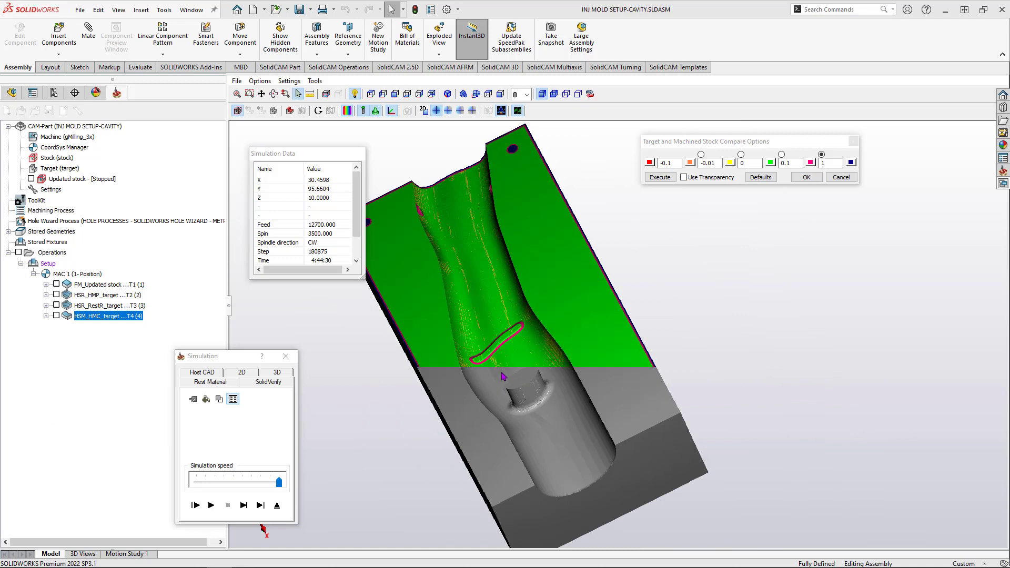
{"action": "middle_click_drag", "start_coordinate": [495, 386], "coordinate": [503, 370]}
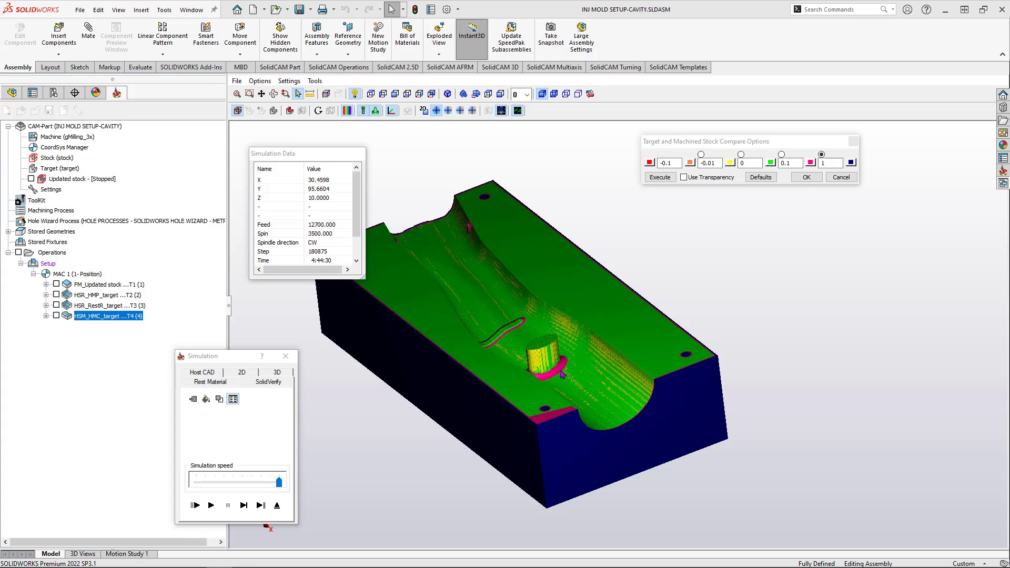
{"action": "left_click", "coordinate": [804, 179]}
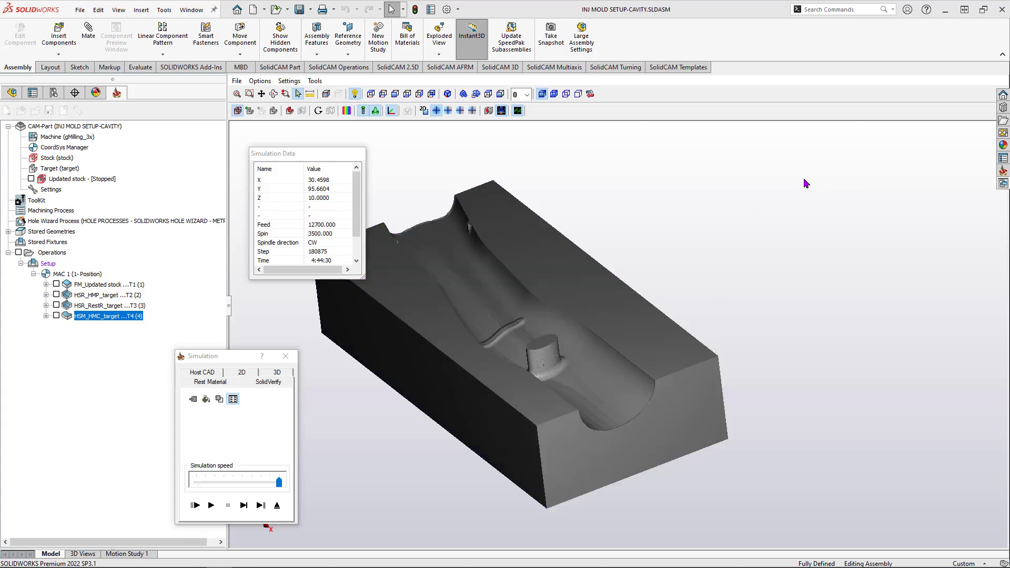
{"action": "left_click", "coordinate": [286, 357]}
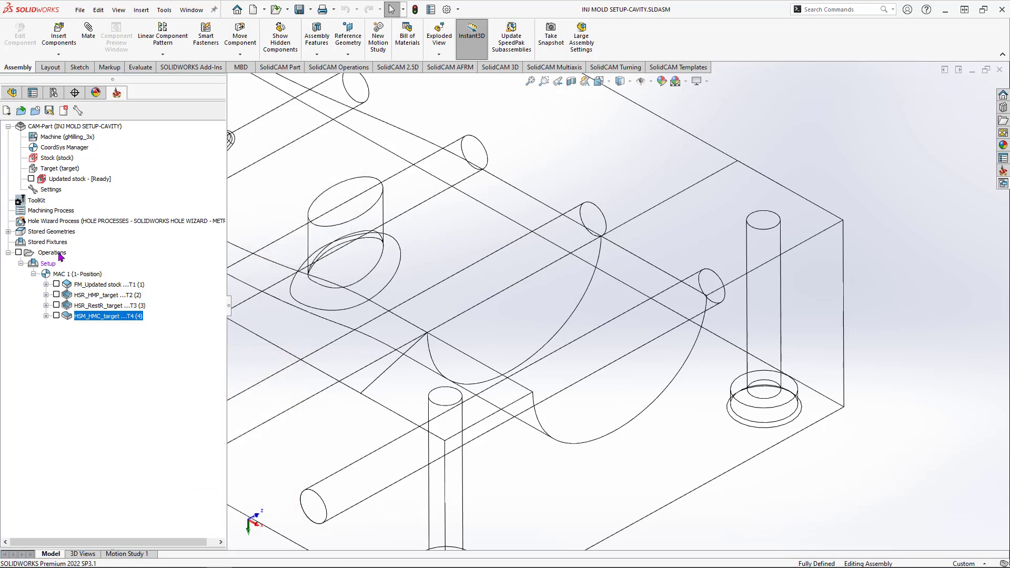
Step: Edit the HSM_HMC_target operation, save it as a copy, and switch the copy's technology to Rest machining
{"action": "right_click", "coordinate": [108, 321]}
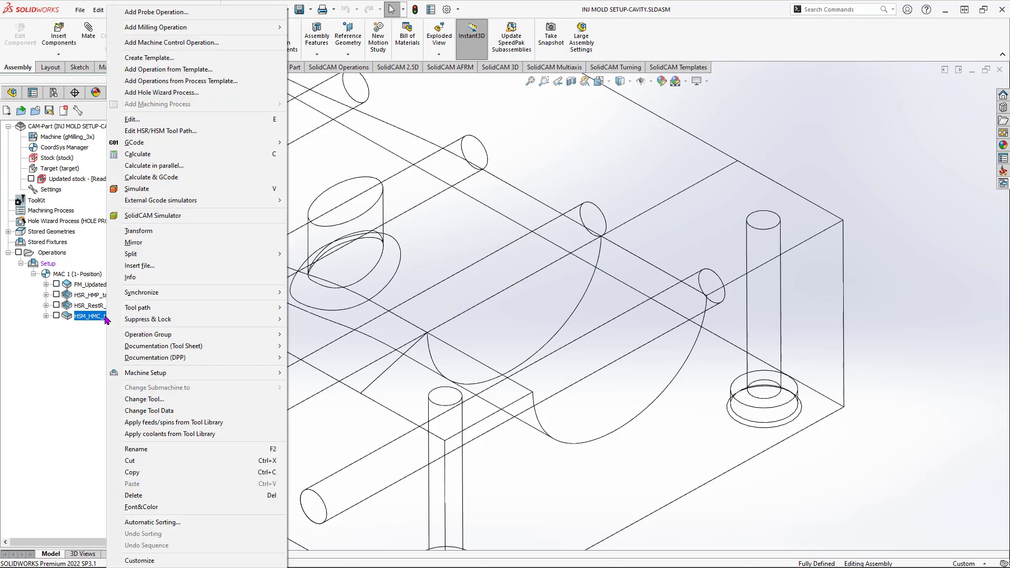
{"action": "left_click", "coordinate": [160, 120]}
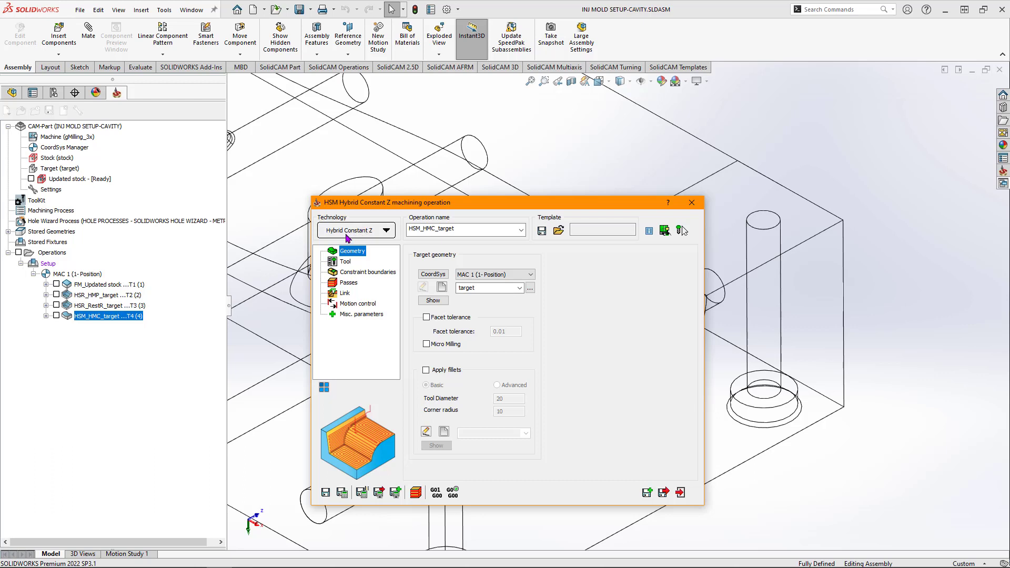
{"action": "left_click", "coordinate": [647, 493]}
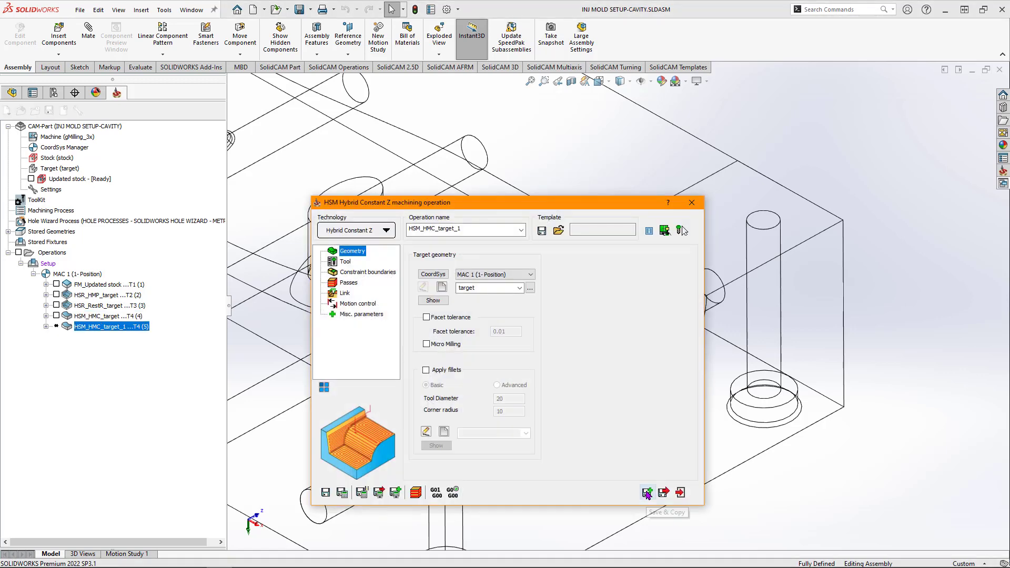
{"action": "left_click", "coordinate": [361, 233]}
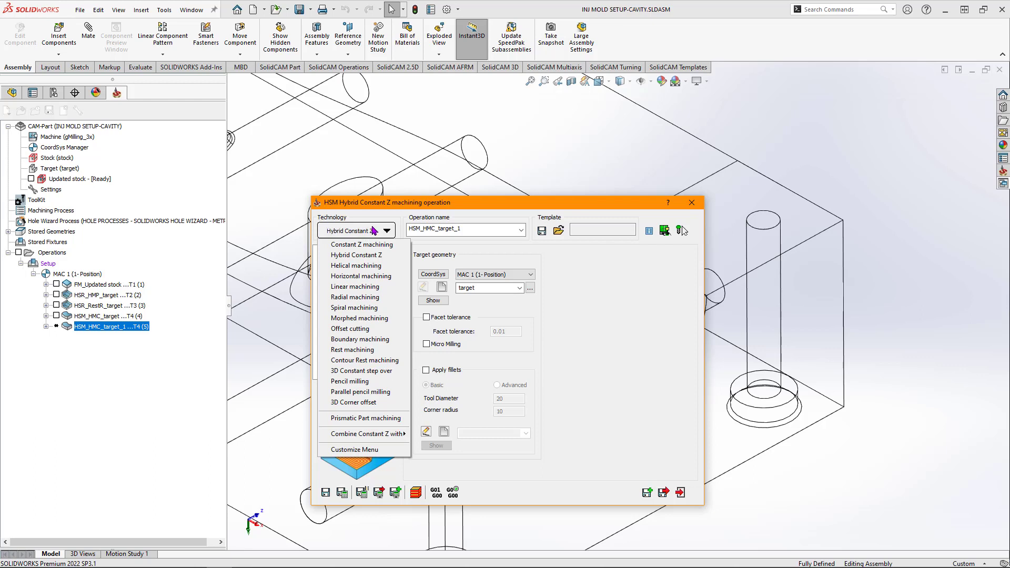
{"action": "left_click", "coordinate": [359, 352]}
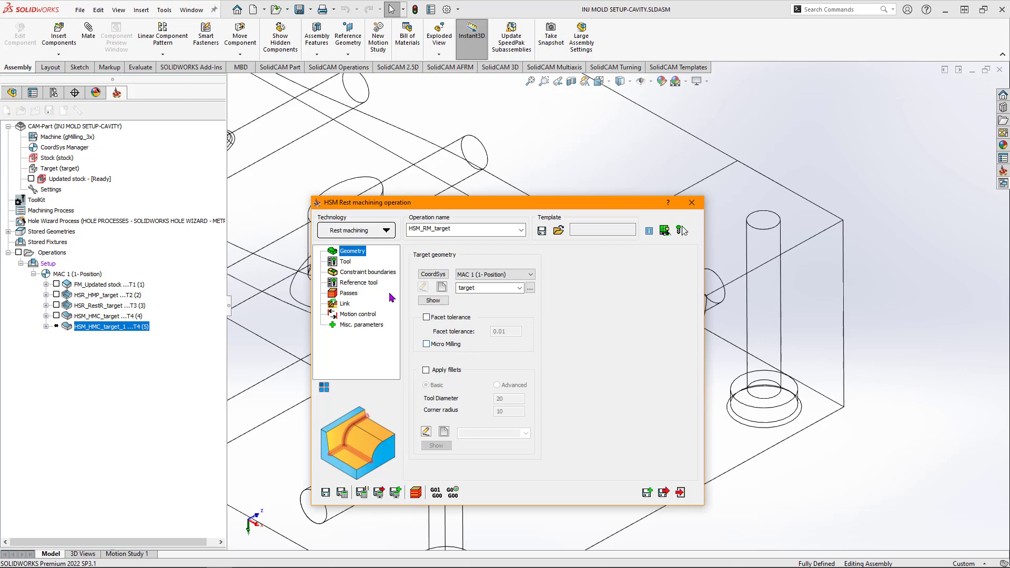
Step: Add a new 6 mm ball nose mill to the toolkit for the rest machining operation
{"action": "left_click", "coordinate": [343, 262]}
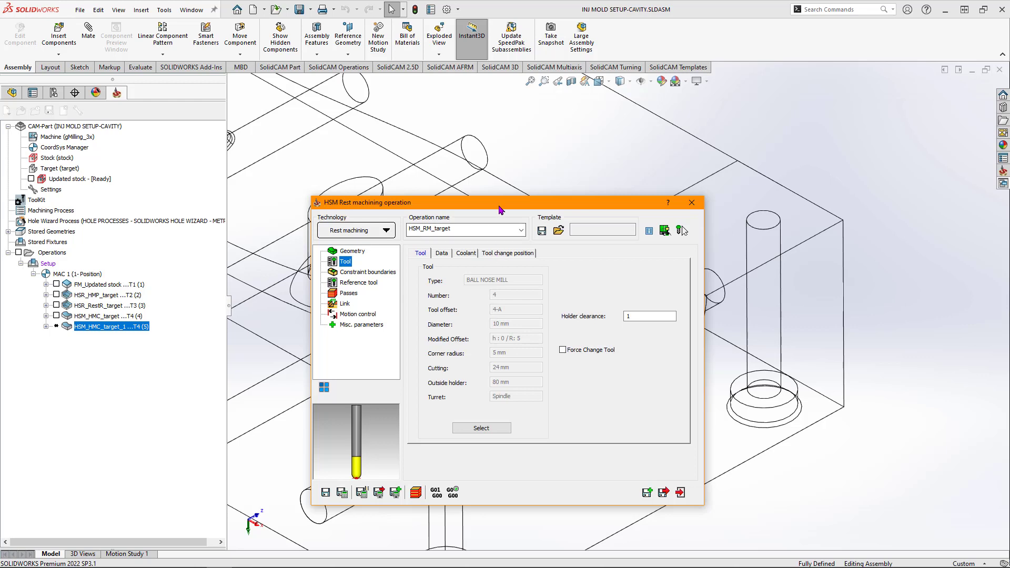
{"action": "left_click_drag", "start_coordinate": [501, 202], "coordinate": [630, 186]}
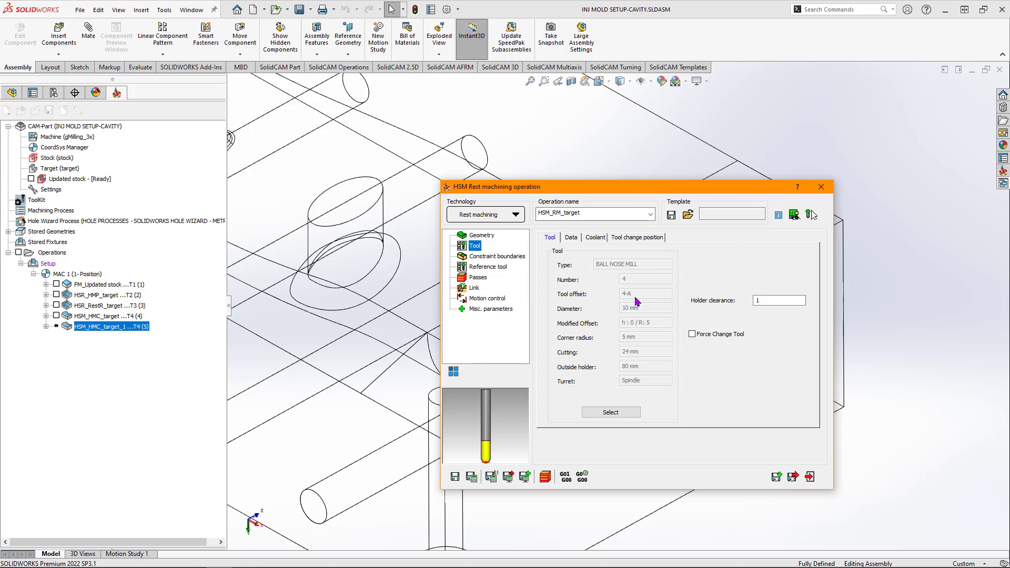
{"action": "left_click", "coordinate": [613, 413]}
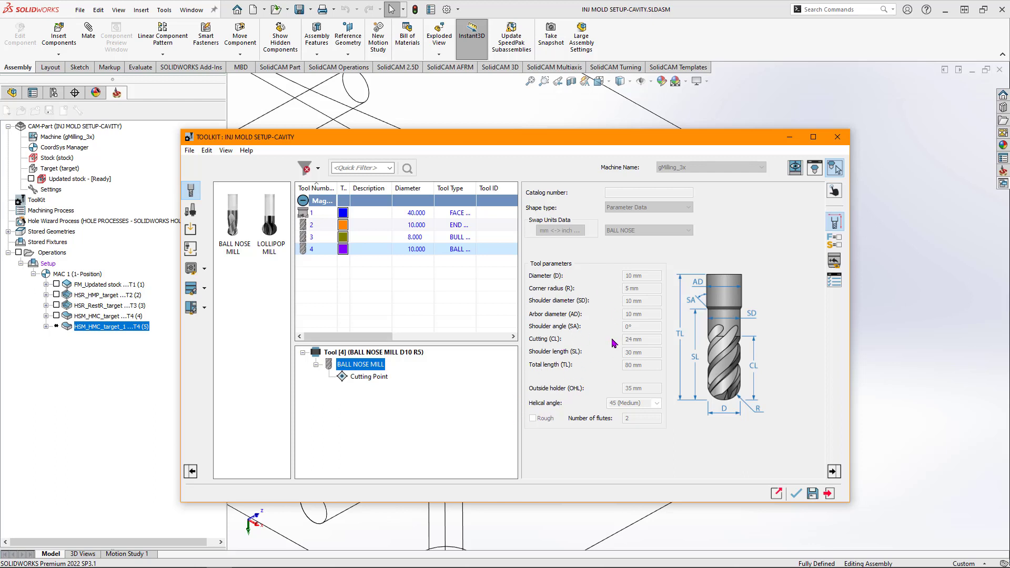
{"action": "double_click", "coordinate": [235, 220]}
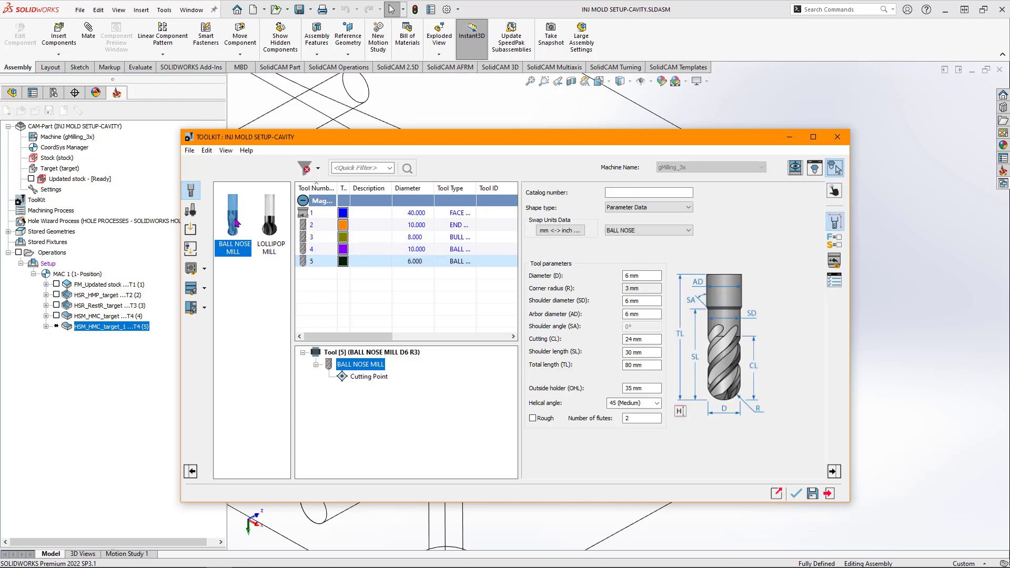
{"action": "left_click", "coordinate": [649, 277]}
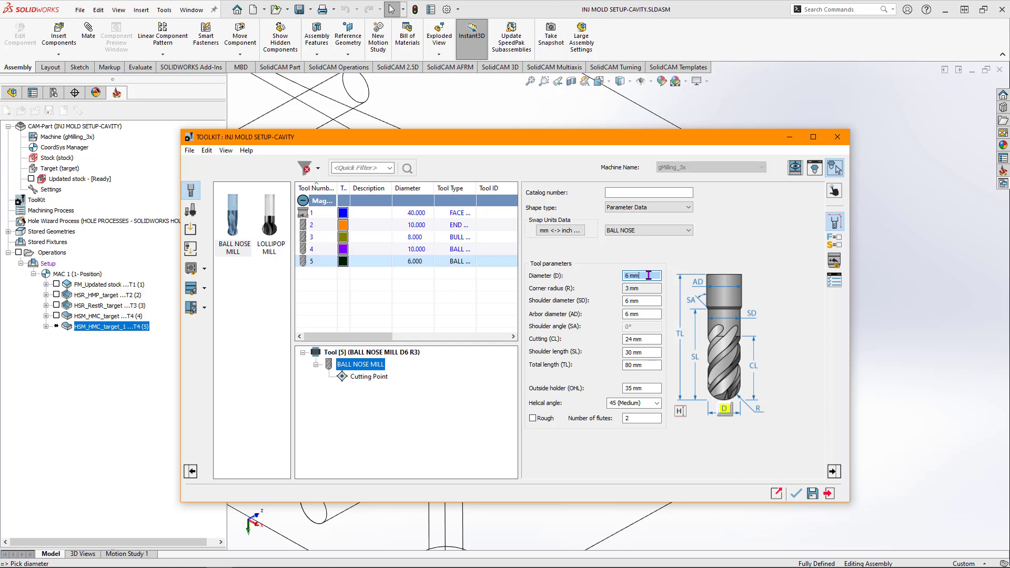
Step: Set the new ball nose mill's cutting length to 28 mm and assign the tool to the operation
{"action": "left_click", "coordinate": [652, 339]}
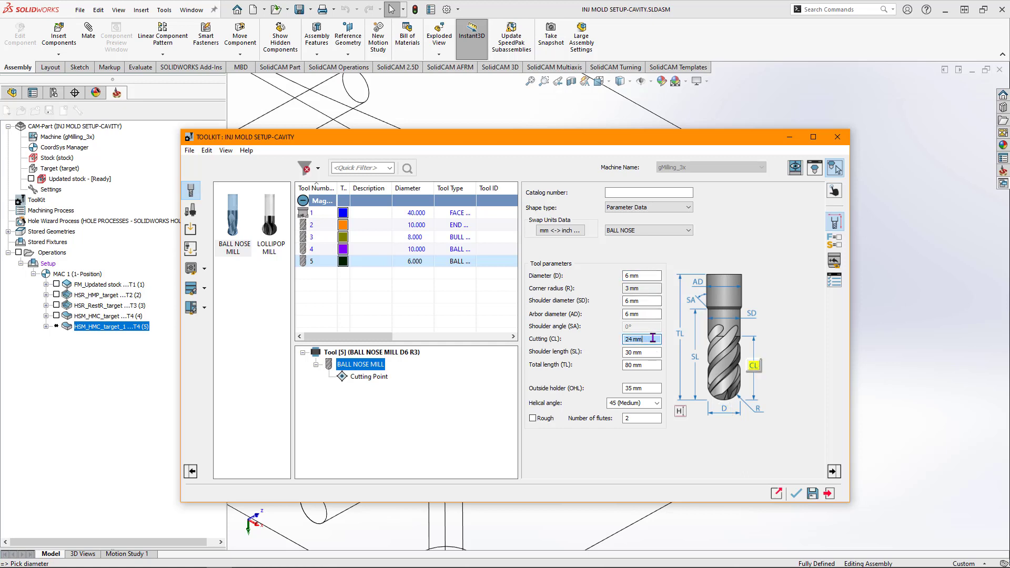
{"action": "left_click_drag", "start_coordinate": [652, 339], "coordinate": [600, 348]}
{"action": "type", "text": "28"}
{"action": "key", "text": "Tab"}
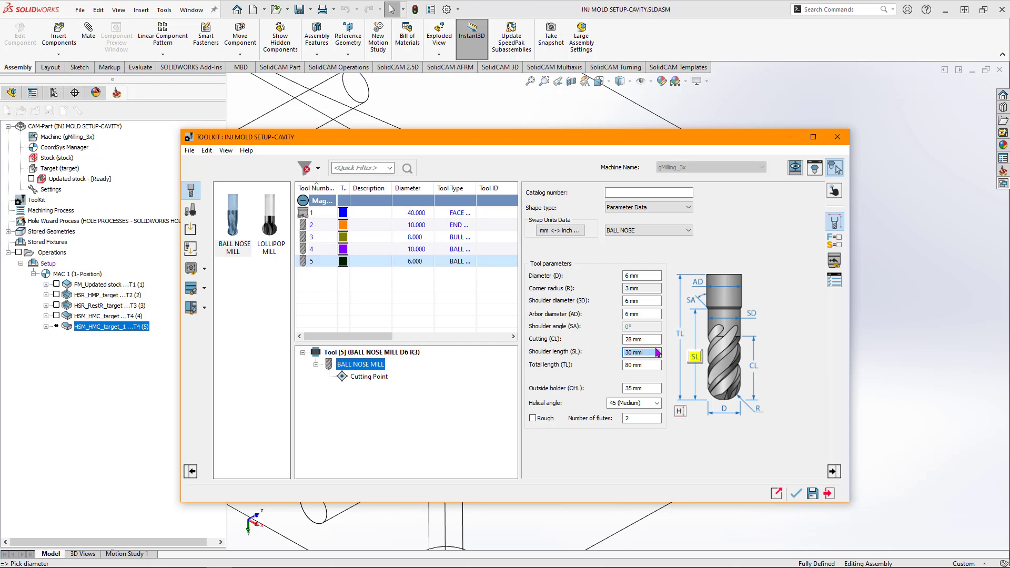
{"action": "key", "text": "Tab"}
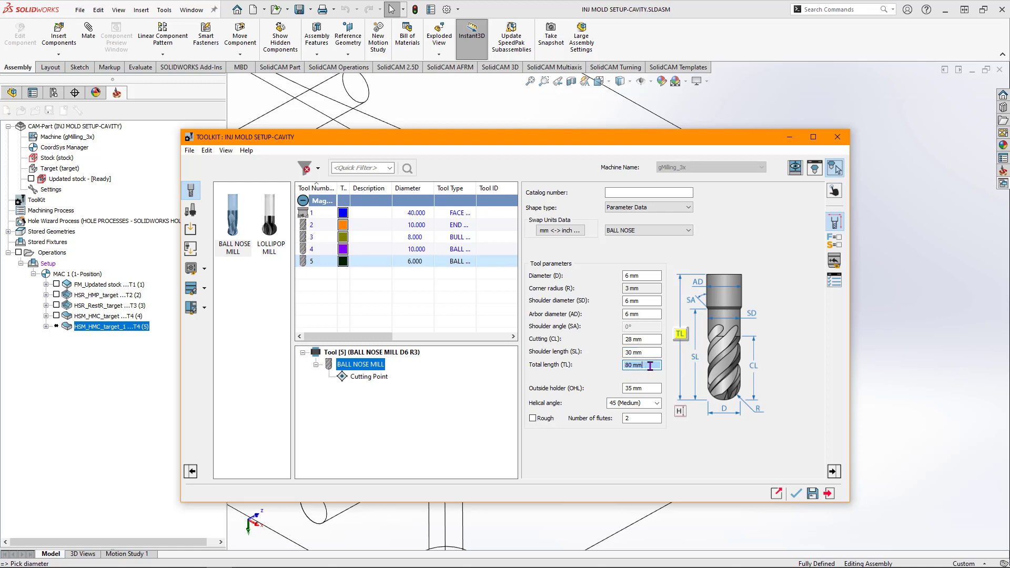
{"action": "left_click", "coordinate": [796, 497]}
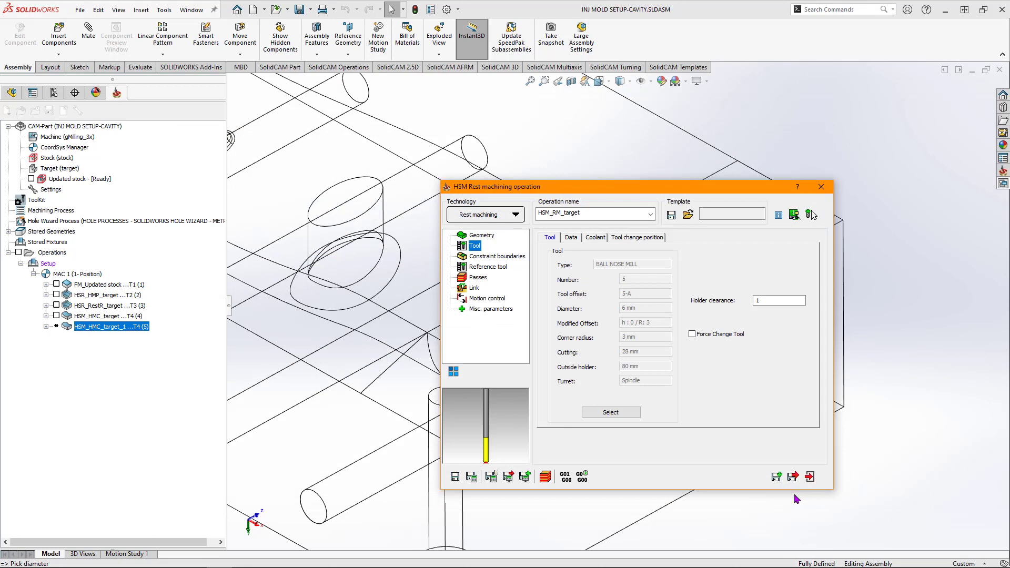
Step: Show the user-defined contour boundary of the rest machining operation on the model to check the area it encloses
{"action": "left_click", "coordinate": [485, 258]}
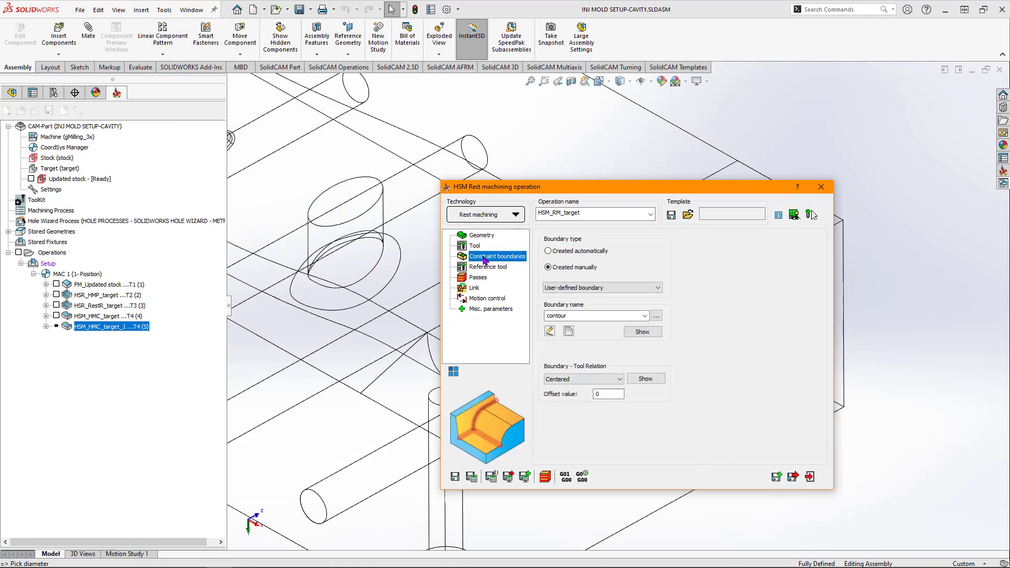
{"action": "left_click_drag", "start_coordinate": [547, 192], "coordinate": [690, 237]}
{"action": "left_click", "coordinate": [784, 378]}
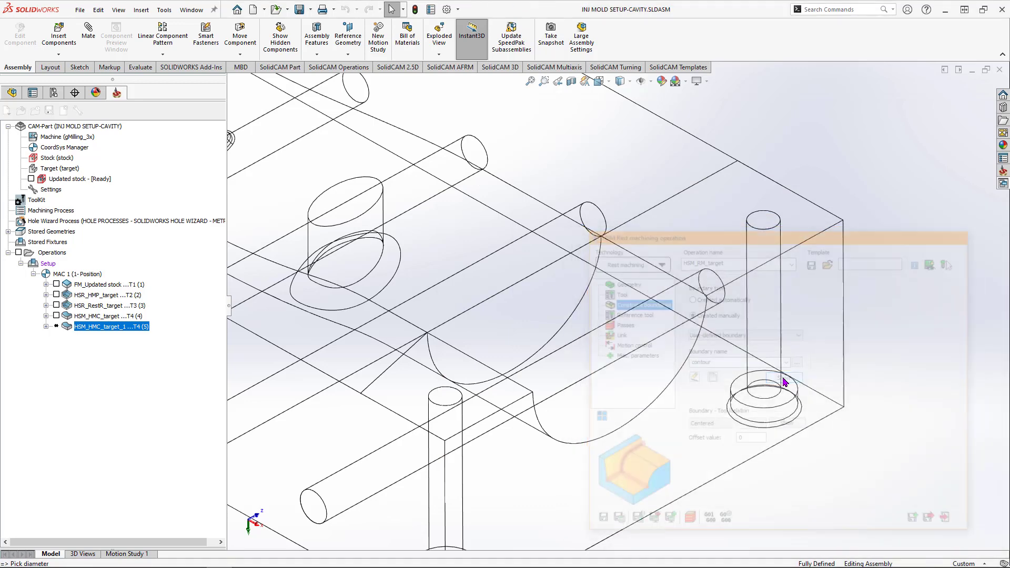
{"action": "scroll", "coordinate": [520, 313], "scroll_direction": "down", "scroll_amount": 5}
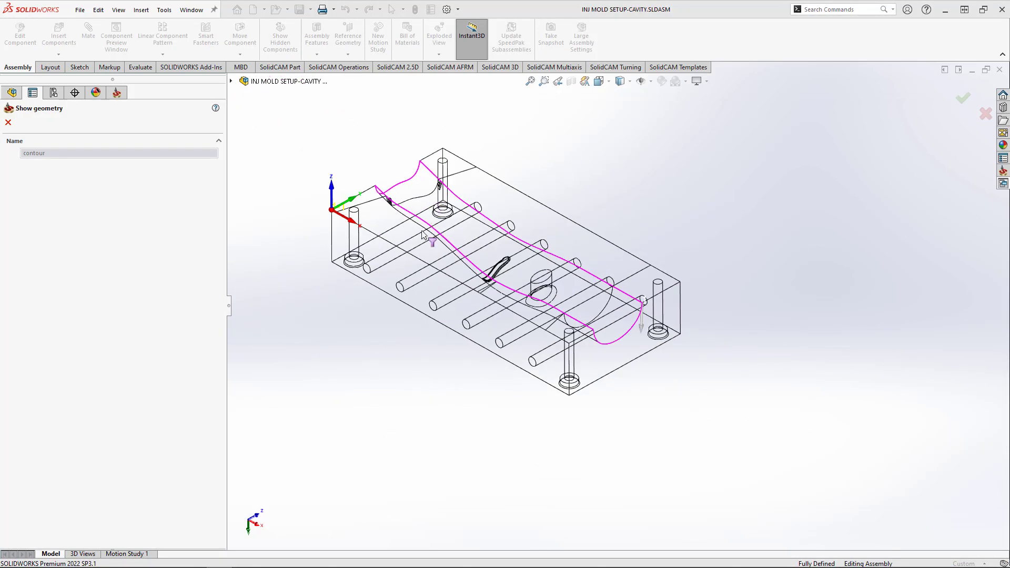
{"action": "left_click", "coordinate": [8, 122]}
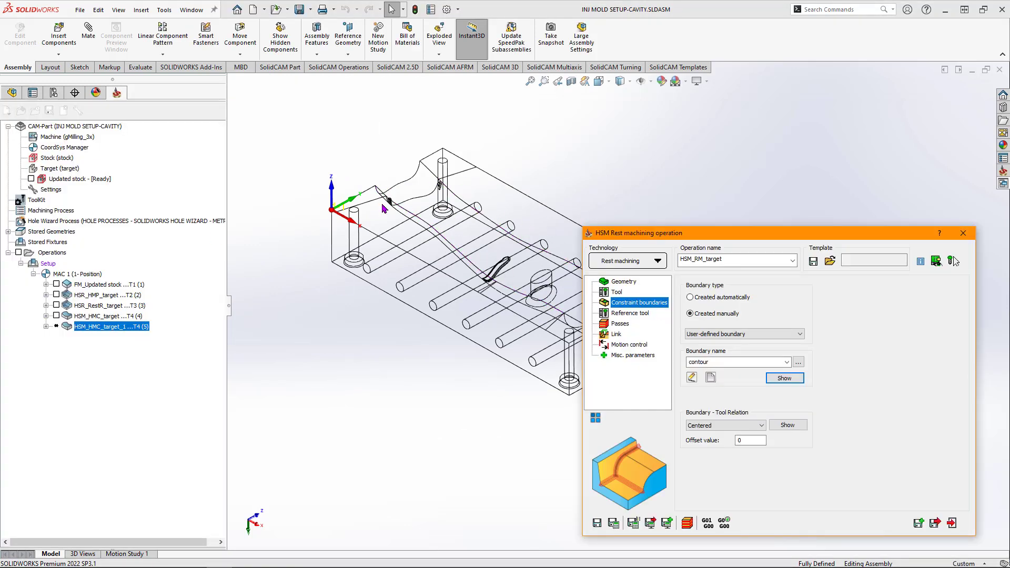
Step: Set the rest machining passes to step down 0.1 and step over 0.1, and save and calculate the operation
{"action": "left_click", "coordinate": [643, 314]}
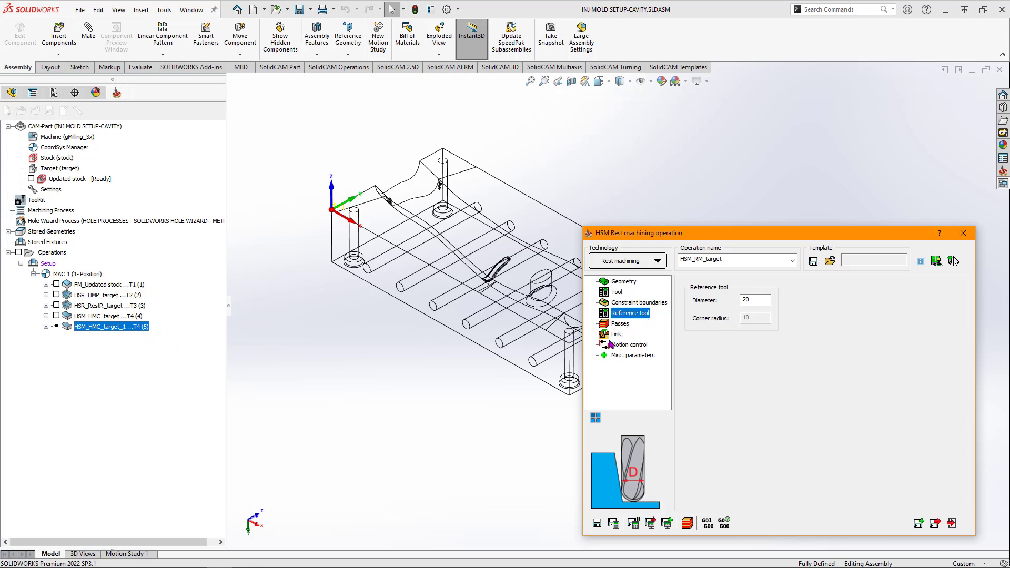
{"action": "left_click", "coordinate": [621, 325]}
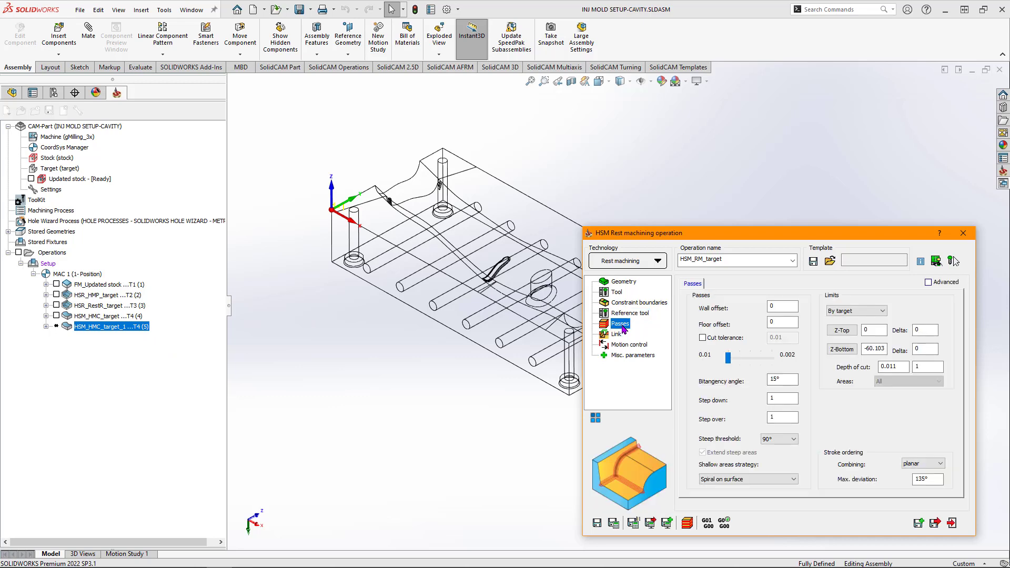
{"action": "left_click_drag", "start_coordinate": [666, 233], "coordinate": [683, 185]}
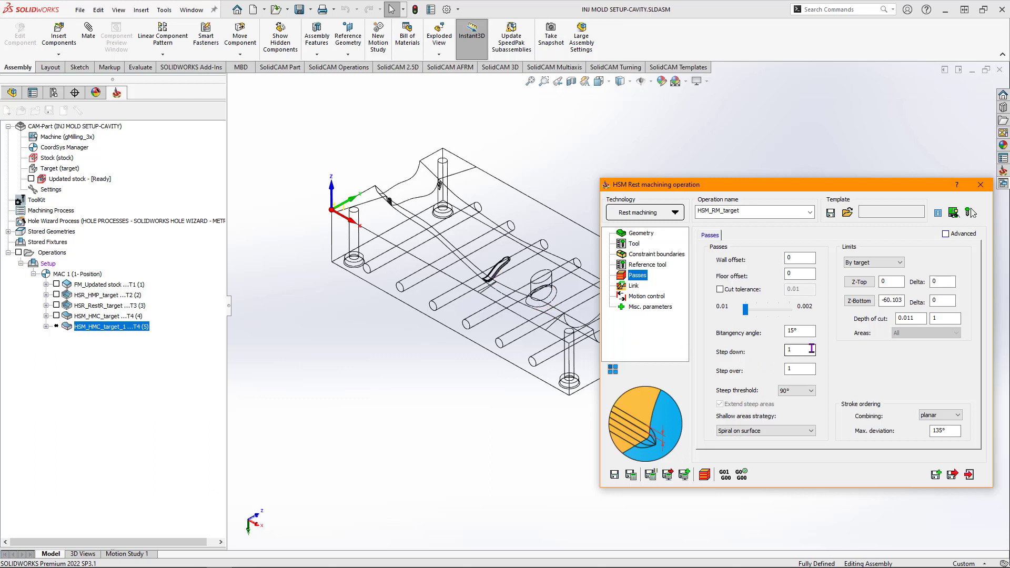
{"action": "double_click", "coordinate": [788, 351]}
{"action": "type", "text": "0.1"}
{"action": "double_click", "coordinate": [803, 369]}
{"action": "type", "text": "0.1"}
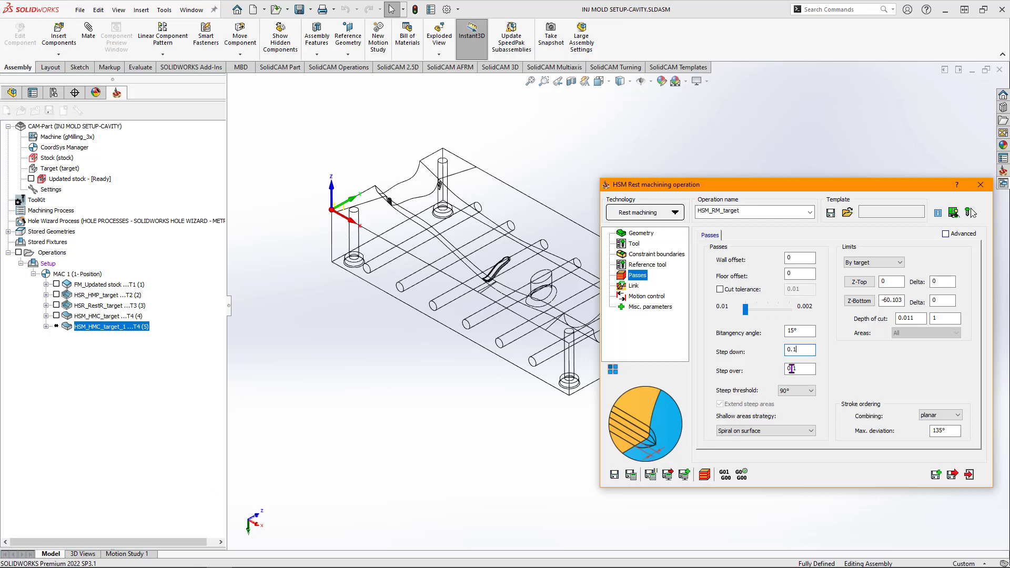
{"action": "left_click", "coordinate": [630, 476]}
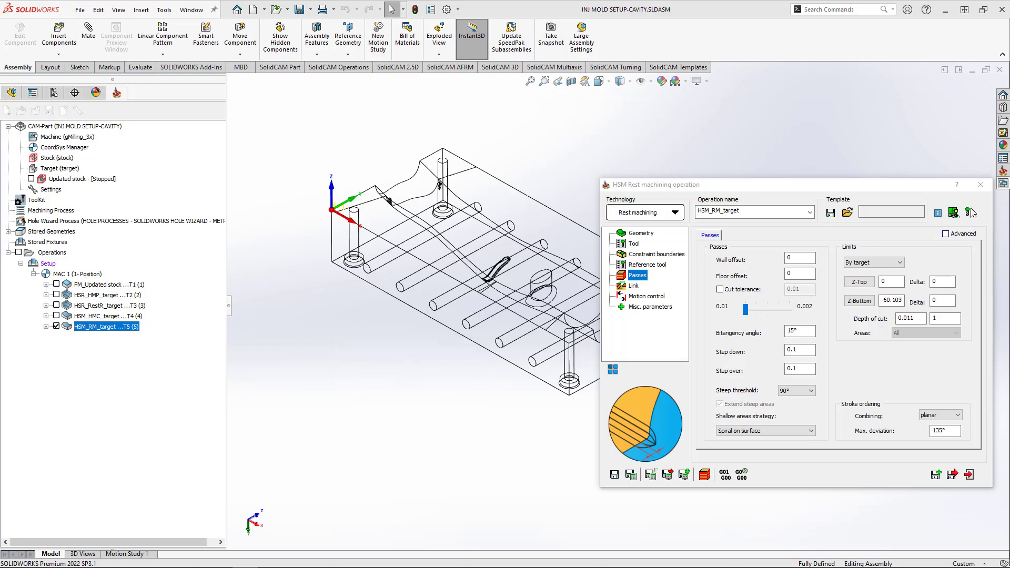
{"action": "scroll", "coordinate": [559, 308], "scroll_direction": "up", "scroll_amount": 5}
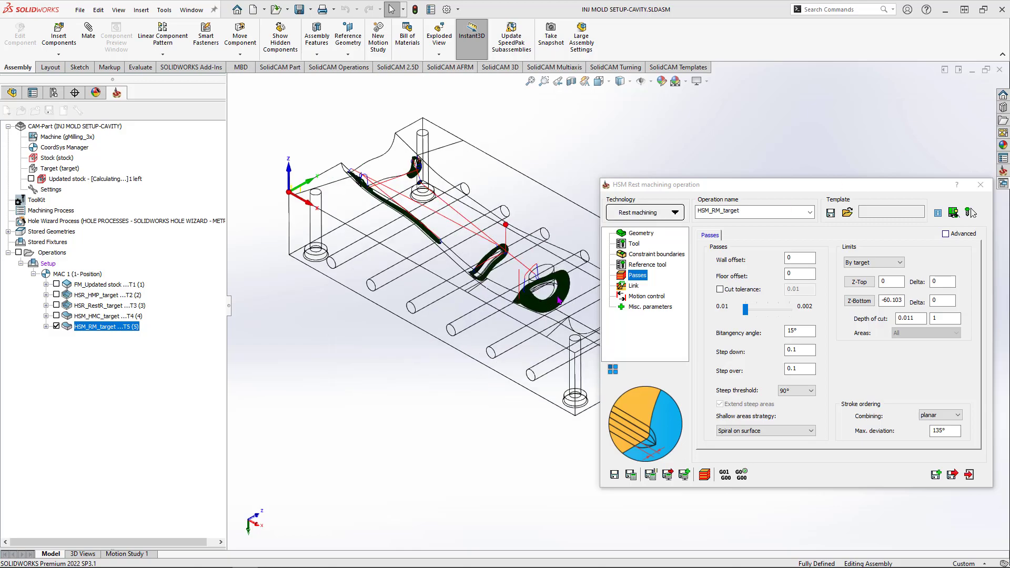
Step: Run the Host CAD simulation of the HSM_RM_target operation with solid verification
{"action": "scroll", "coordinate": [565, 298], "scroll_direction": "up", "scroll_amount": 5}
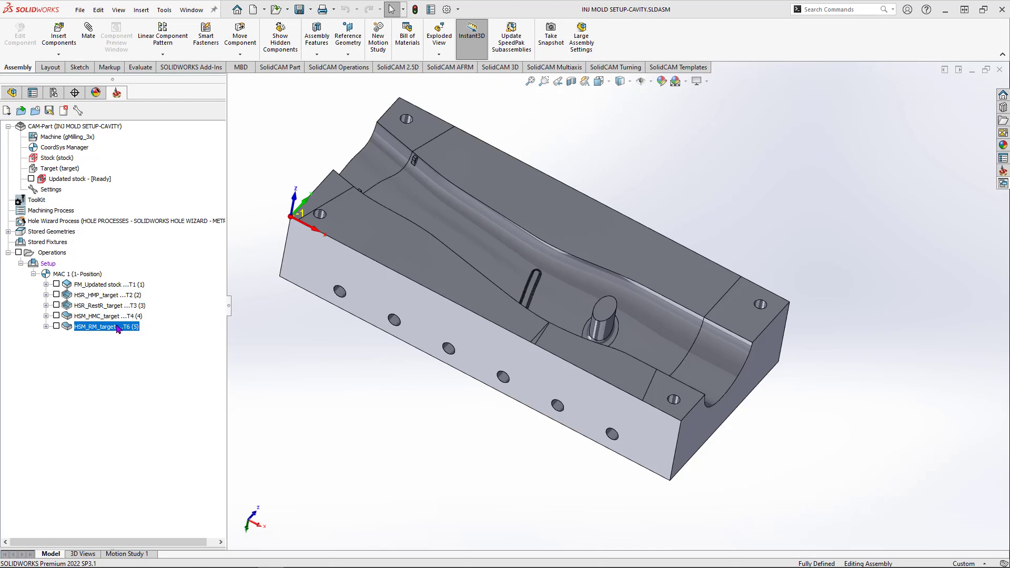
{"action": "right_click", "coordinate": [118, 329]}
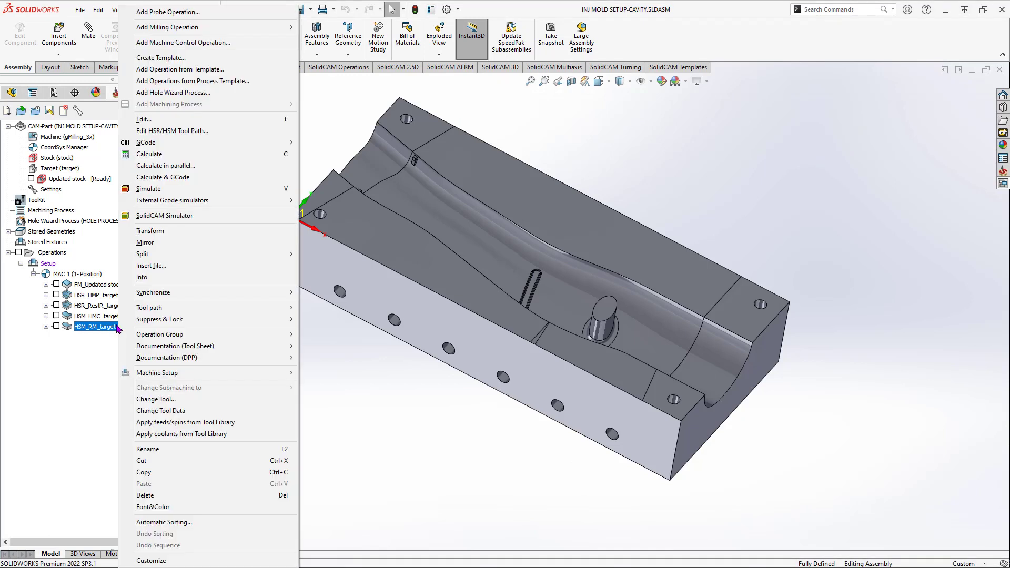
{"action": "left_click", "coordinate": [164, 192]}
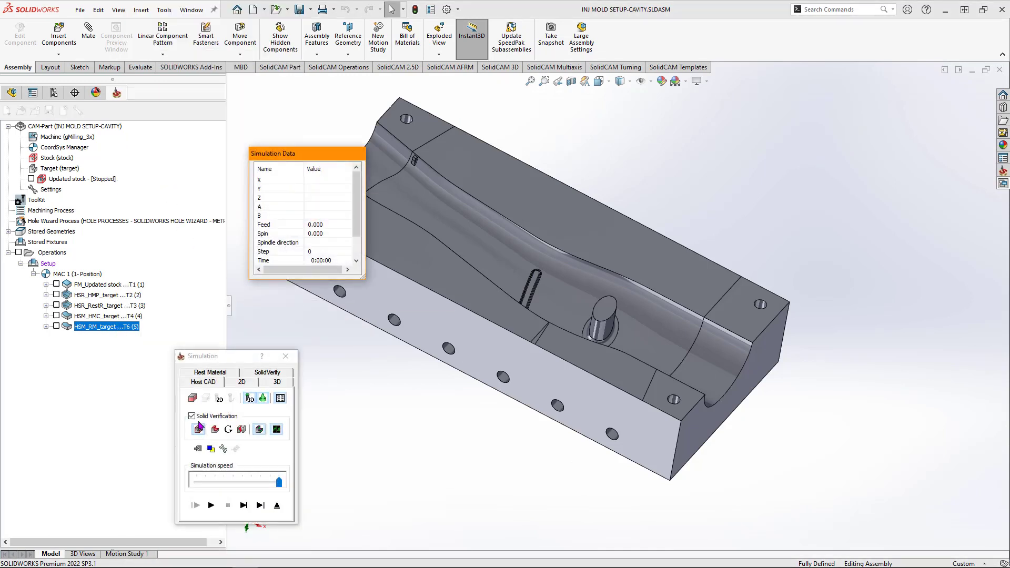
{"action": "left_click_drag", "start_coordinate": [222, 359], "coordinate": [220, 312]}
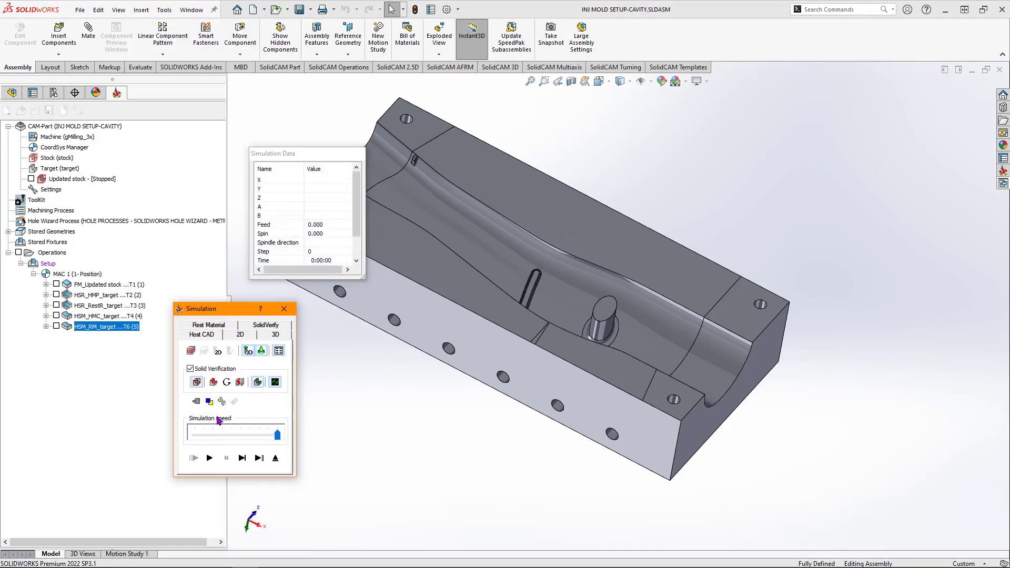
{"action": "left_click", "coordinate": [211, 459]}
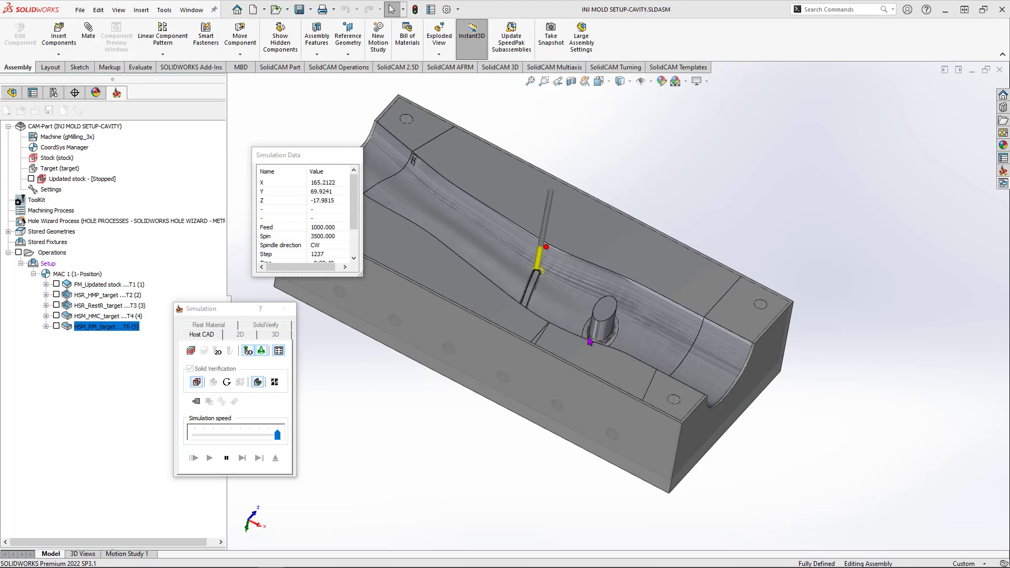
Step: Examine the simulated rest machining cuts around the raised slot outline, the angled pin and the rest of the cavity
{"action": "scroll", "coordinate": [550, 284], "scroll_direction": "down", "scroll_amount": 3}
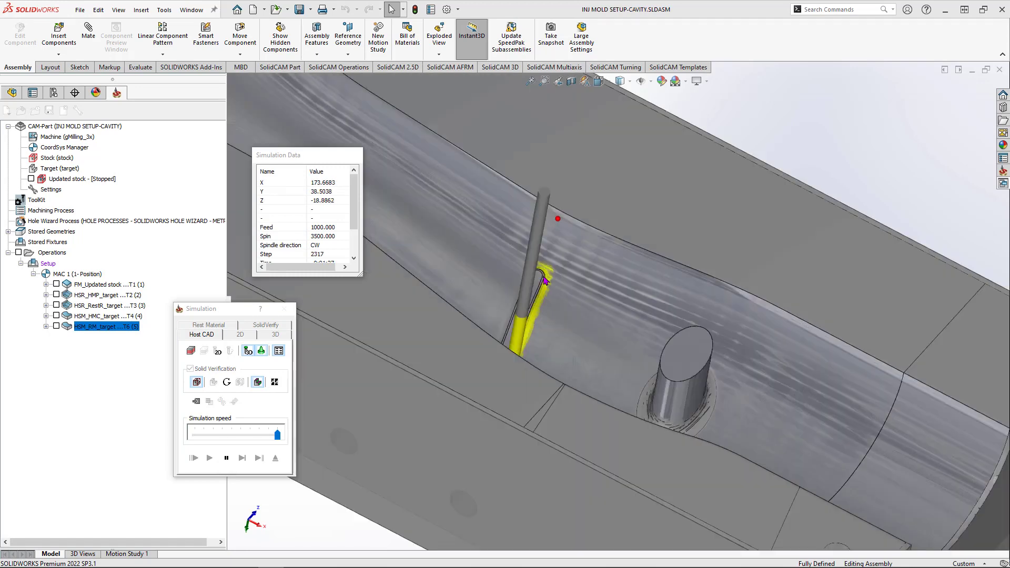
{"action": "scroll", "coordinate": [547, 286], "scroll_direction": "down", "scroll_amount": 2}
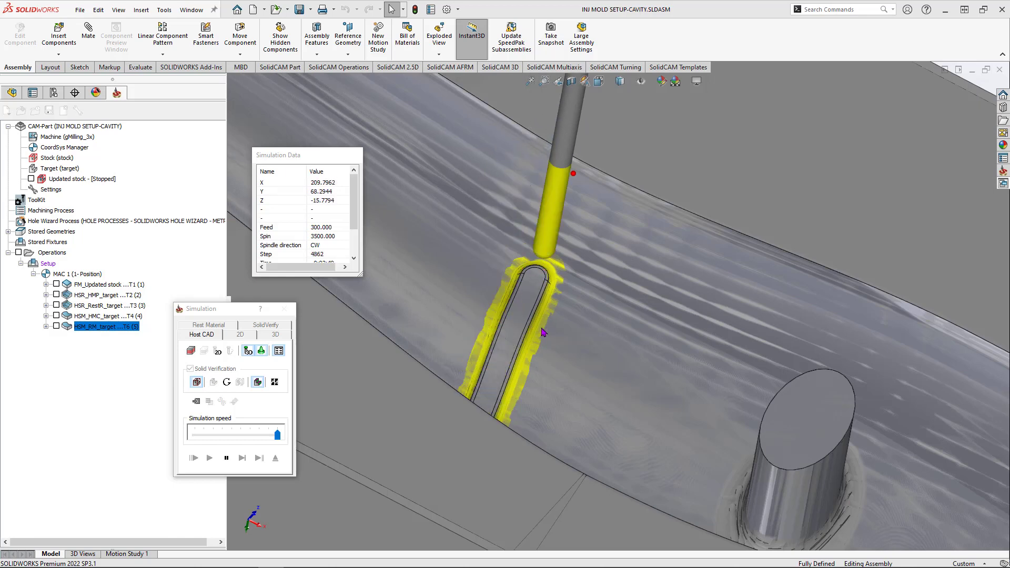
{"action": "scroll", "coordinate": [545, 332], "scroll_direction": "up", "scroll_amount": 3}
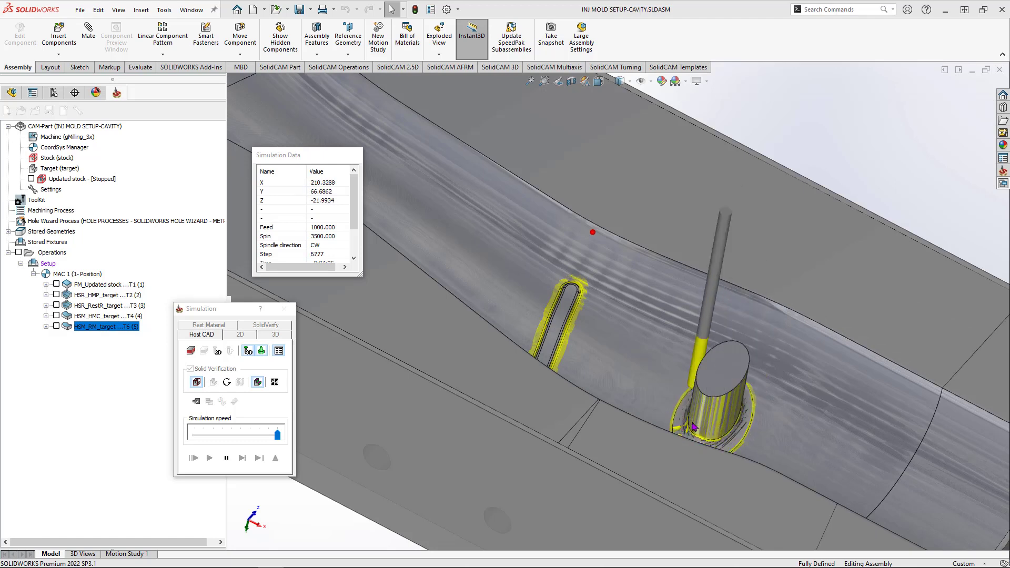
{"action": "scroll", "coordinate": [687, 427], "scroll_direction": "down", "scroll_amount": 2}
{"action": "scroll", "coordinate": [717, 414], "scroll_direction": "down", "scroll_amount": 1}
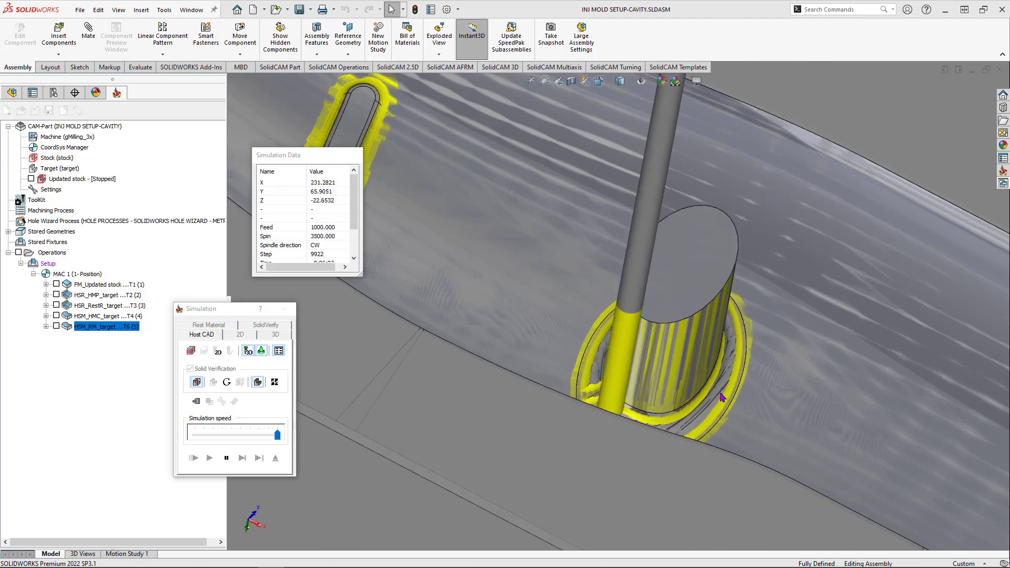
{"action": "scroll", "coordinate": [720, 397], "scroll_direction": "up", "scroll_amount": 3}
{"action": "scroll", "coordinate": [682, 374], "scroll_direction": "up", "scroll_amount": 3}
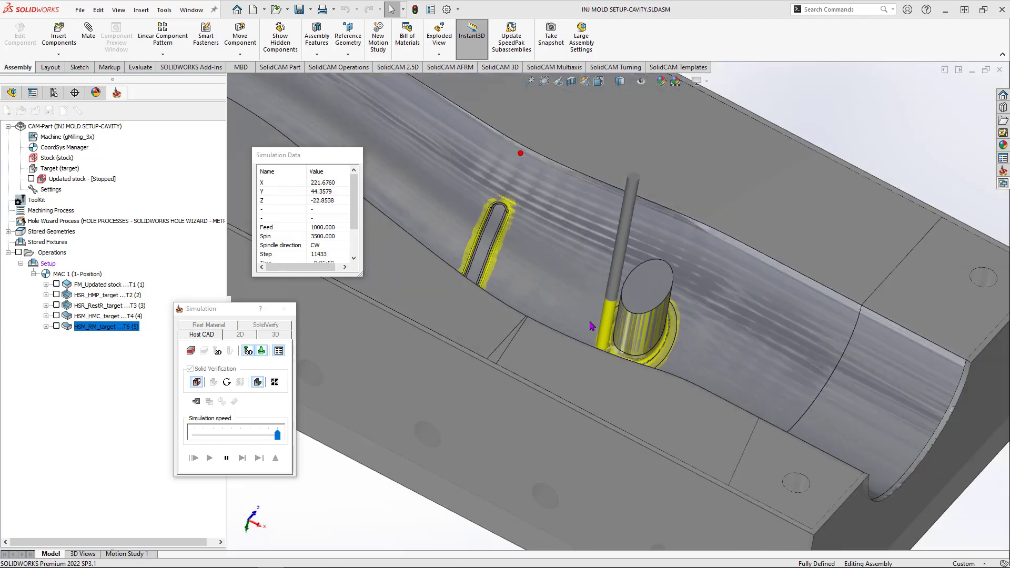
{"action": "scroll", "coordinate": [593, 315], "scroll_direction": "up", "scroll_amount": 2}
{"action": "scroll", "coordinate": [515, 236], "scroll_direction": "up", "scroll_amount": 1}
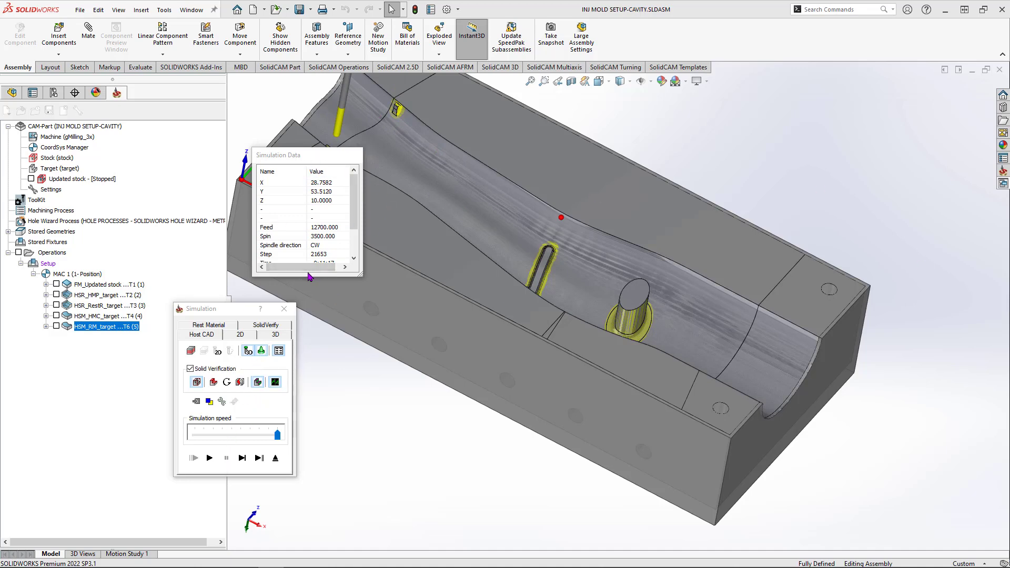
Step: Run the SolidVerify simulation of the rest machining operation in Turbo mode on the machined stock
{"action": "left_click", "coordinate": [279, 327]}
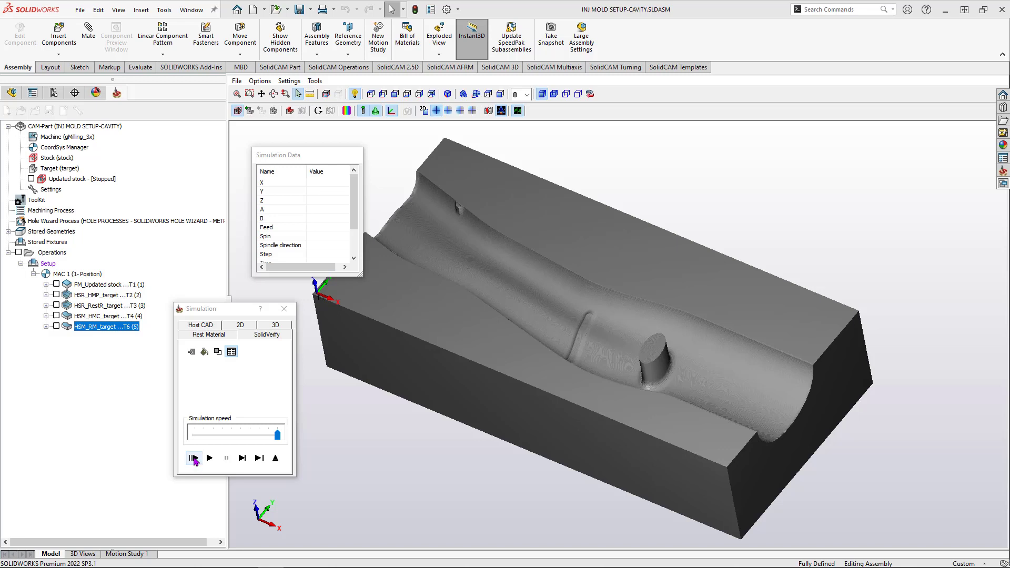
{"action": "left_click", "coordinate": [194, 459]}
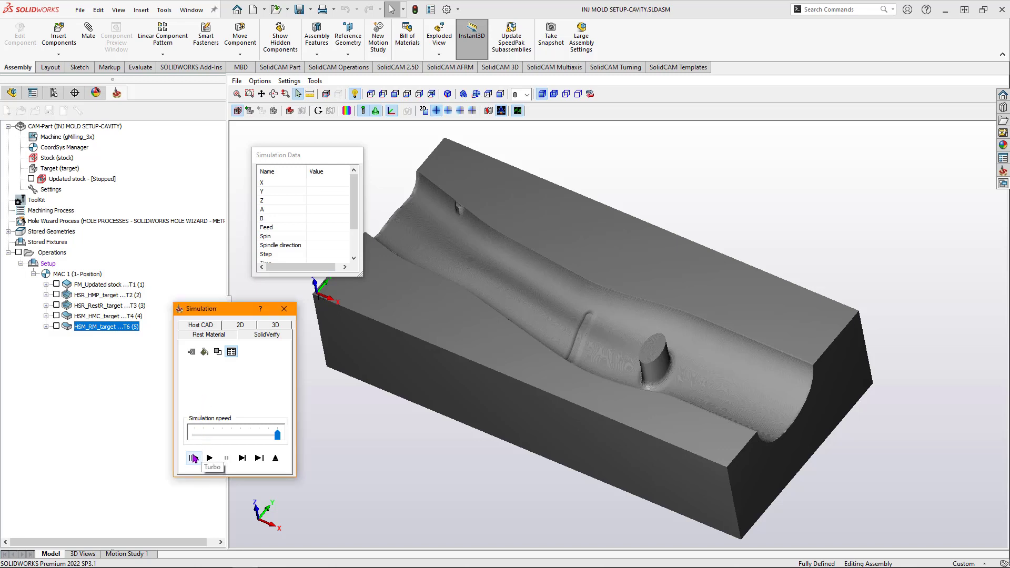
{"action": "left_click", "coordinate": [194, 458]}
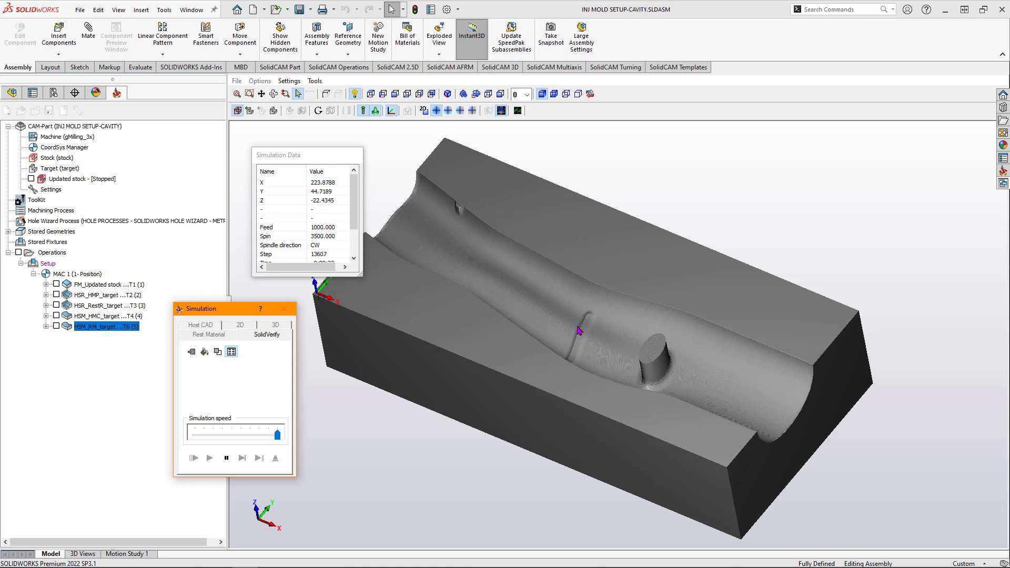
{"action": "left_click", "coordinate": [669, 364]}
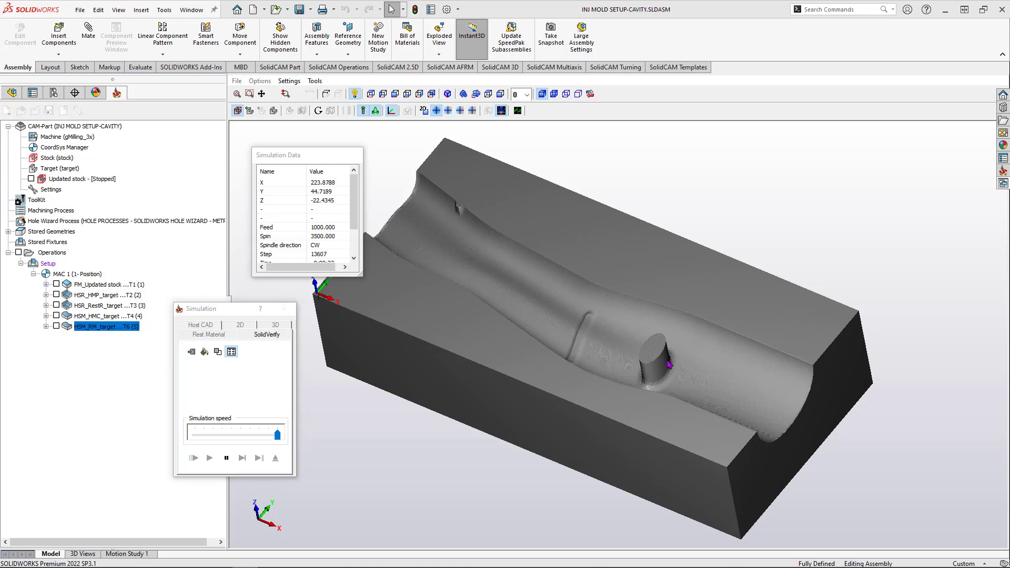
{"action": "middle_click_drag", "start_coordinate": [667, 357], "coordinate": [605, 363]}
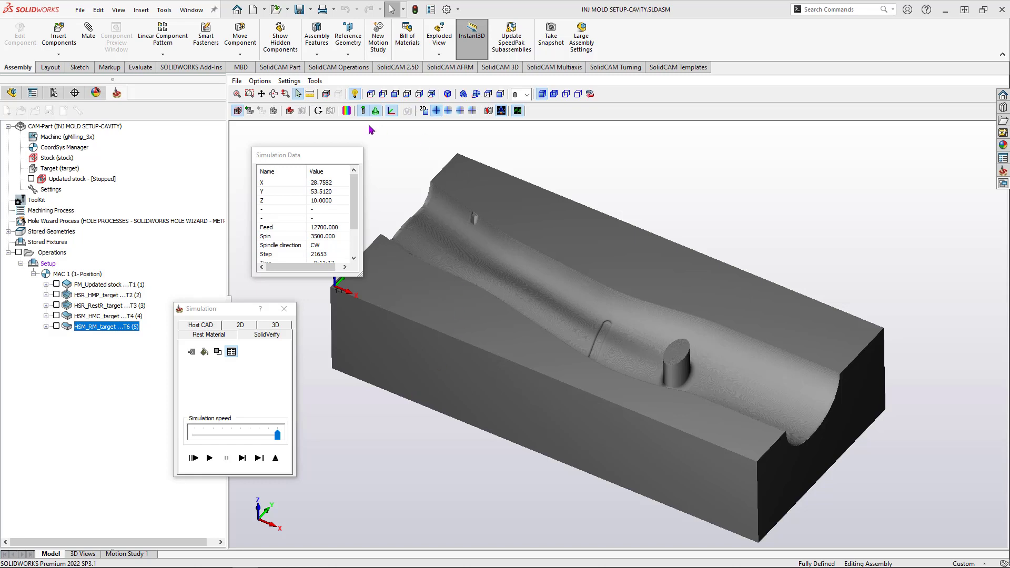
Step: Compare the machined stock with the target model using the listed deviation limits
{"action": "left_click", "coordinate": [347, 111]}
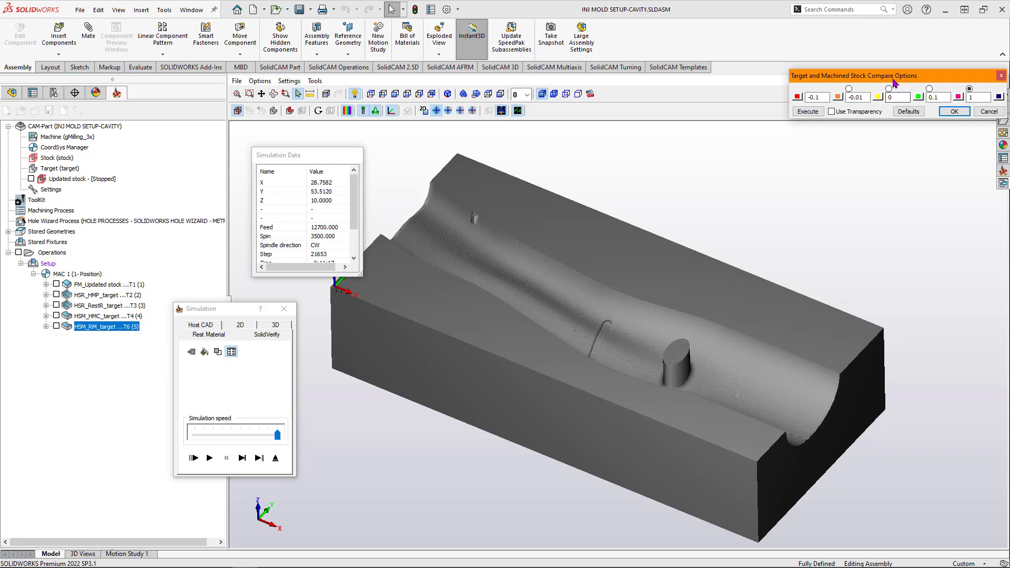
{"action": "left_click_drag", "start_coordinate": [846, 80], "coordinate": [794, 110]}
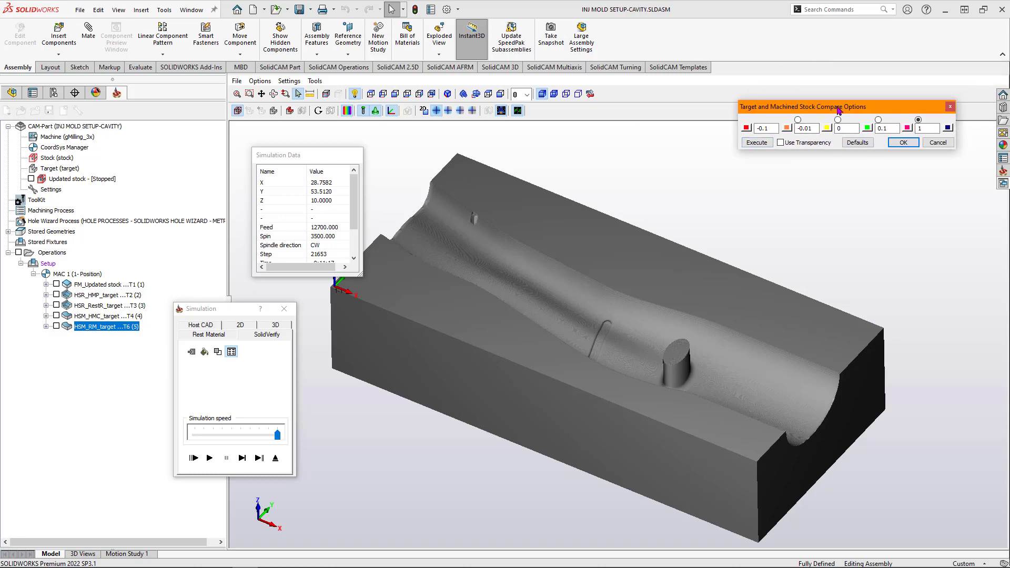
{"action": "left_click", "coordinate": [756, 143]}
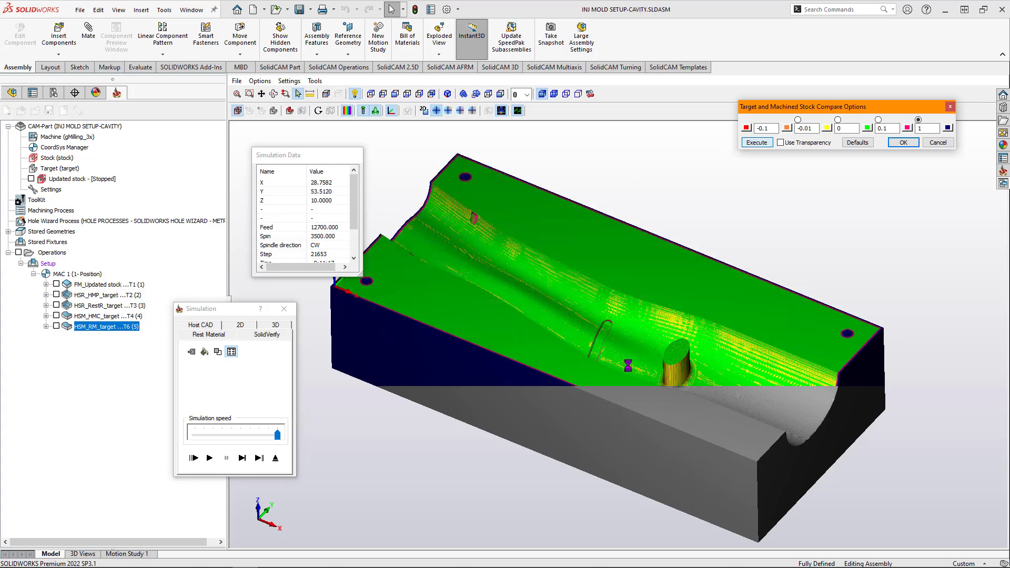
Step: Inspect the comparison colours around the slot, the pin and the small rib near the cavity's upper edge, and close the simulation
{"action": "scroll", "coordinate": [686, 381], "scroll_direction": "up", "scroll_amount": 5}
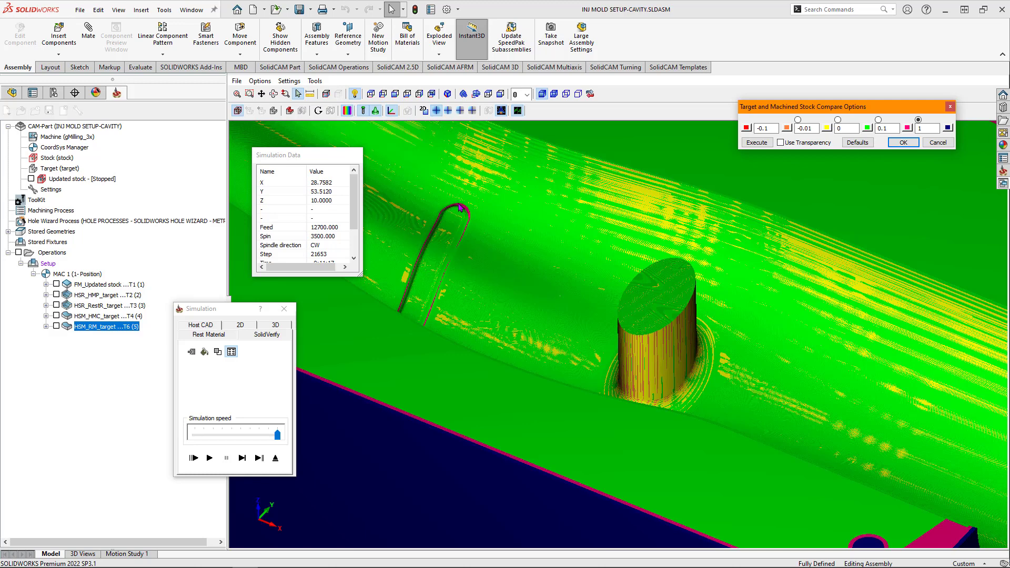
{"action": "scroll", "coordinate": [469, 225], "scroll_direction": "up", "scroll_amount": 10}
{"action": "scroll", "coordinate": [404, 169], "scroll_direction": "down", "scroll_amount": 10}
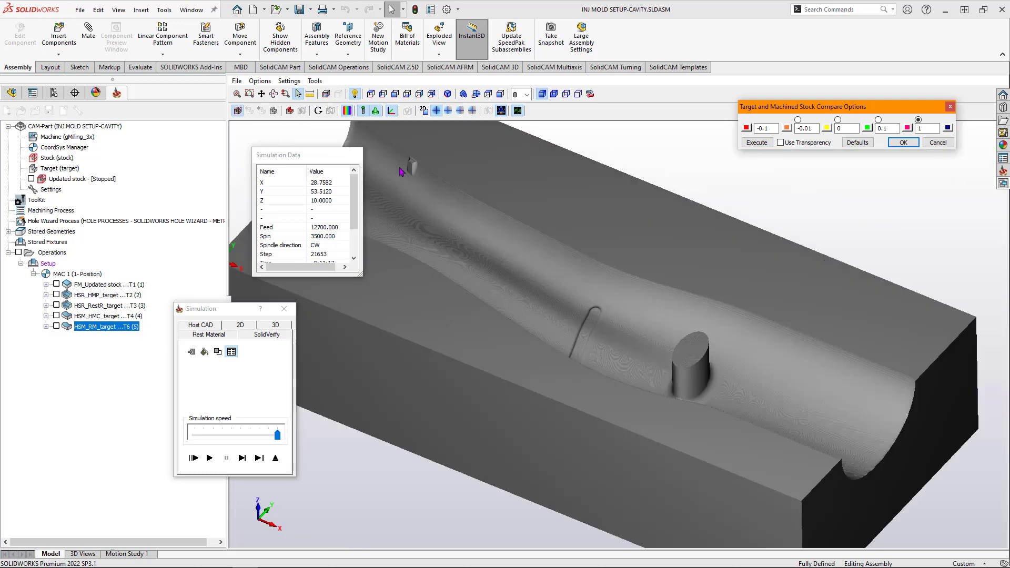
{"action": "scroll", "coordinate": [405, 167], "scroll_direction": "up", "scroll_amount": 5}
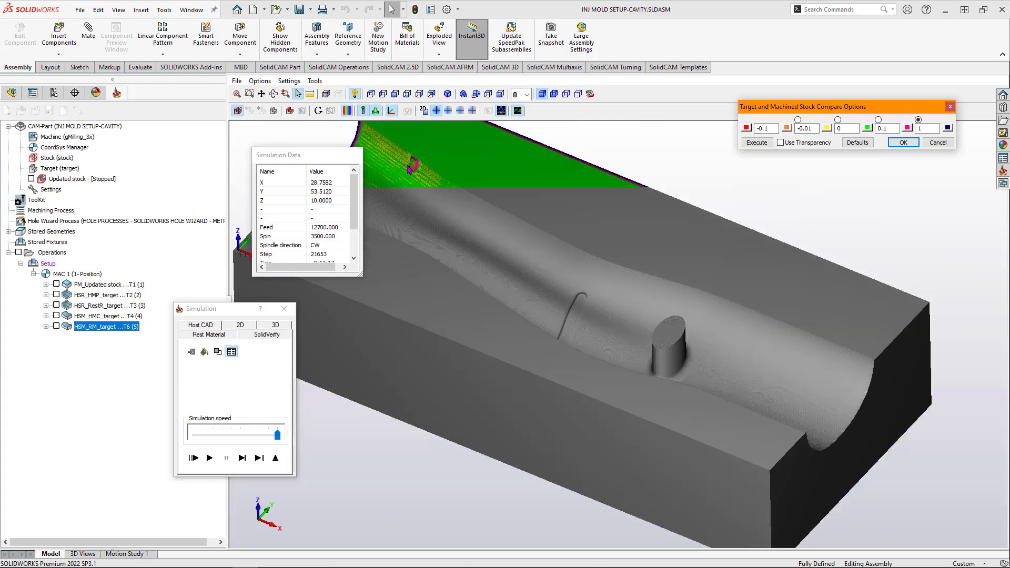
{"action": "middle_click_drag", "start_coordinate": [425, 181], "coordinate": [471, 201]}
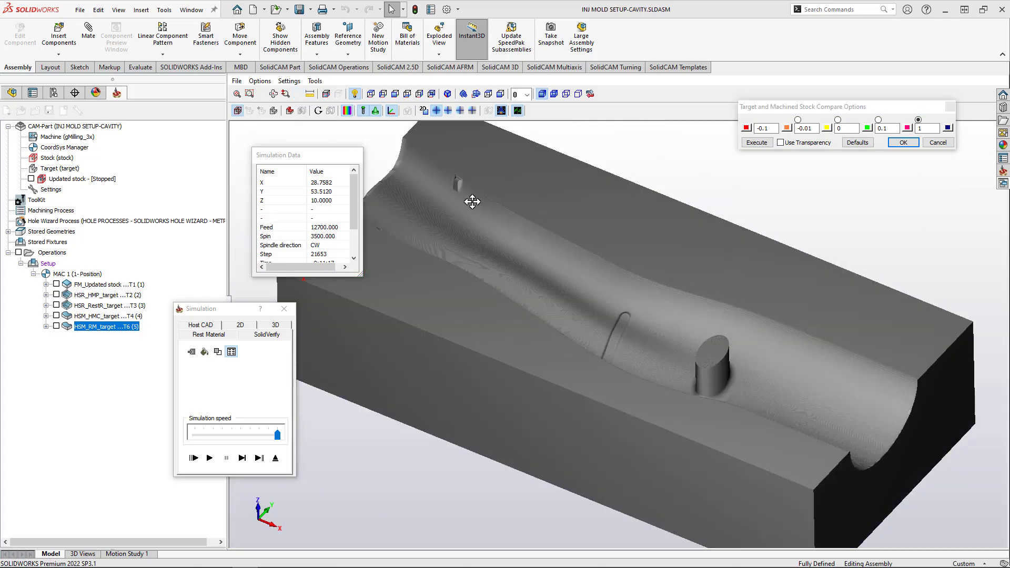
{"action": "middle_click_drag", "start_coordinate": [602, 300], "coordinate": [577, 264], "text": "shift"}
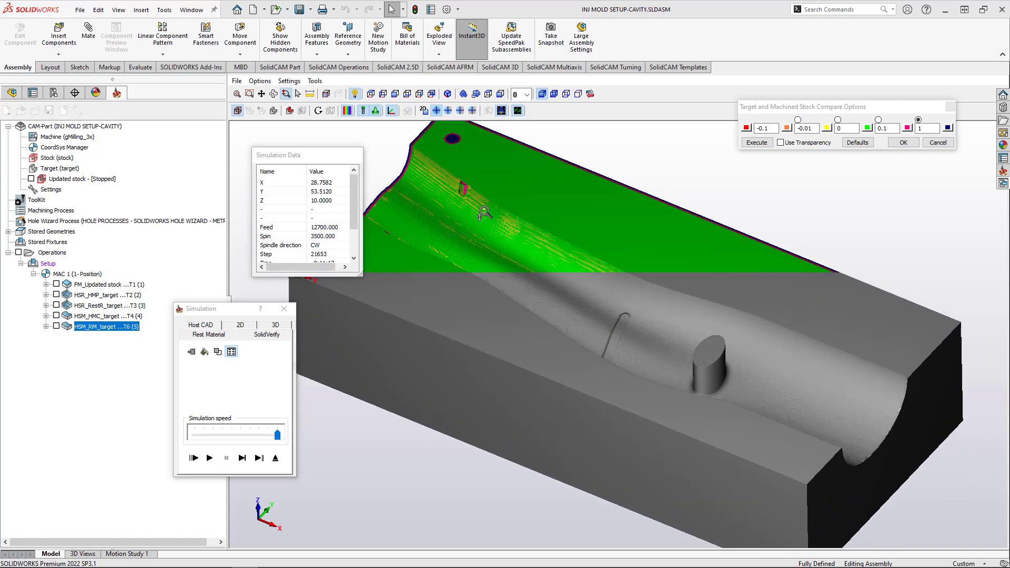
{"action": "middle_click_drag", "start_coordinate": [451, 195], "coordinate": [463, 190]}
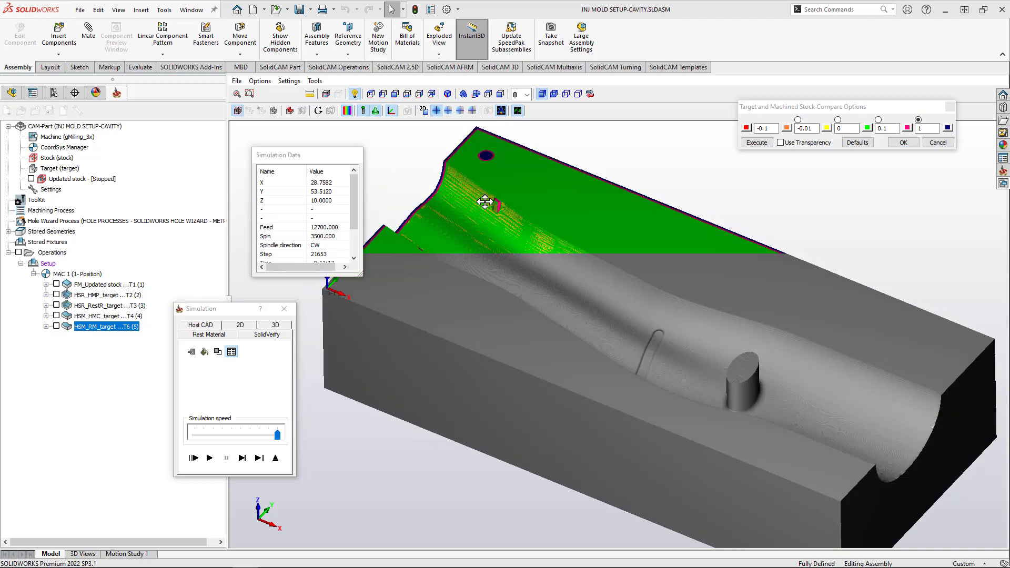
{"action": "scroll", "coordinate": [483, 194], "scroll_direction": "up", "scroll_amount": 3}
{"action": "scroll", "coordinate": [504, 205], "scroll_direction": "up", "scroll_amount": 3}
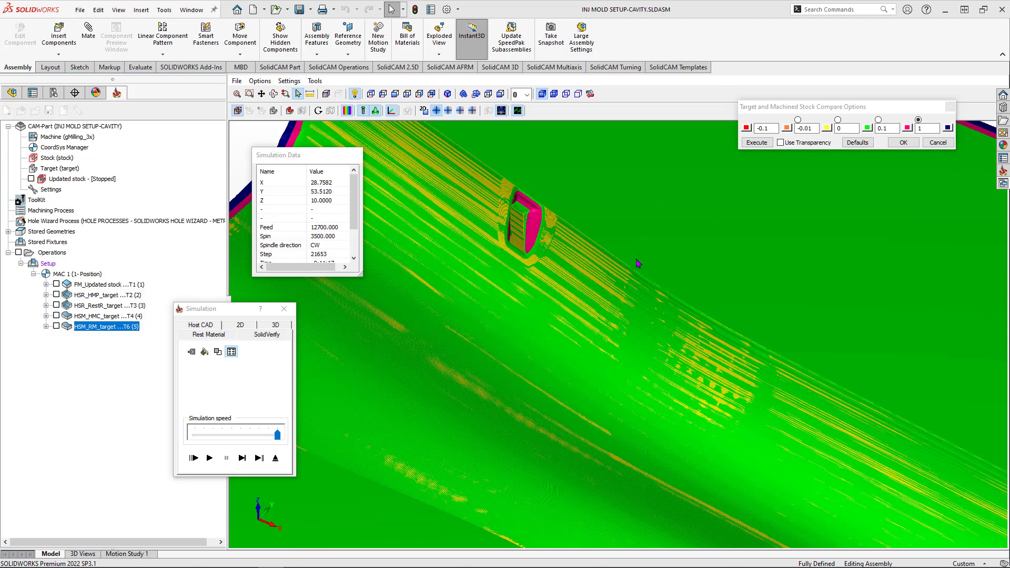
{"action": "left_click", "coordinate": [284, 308]}
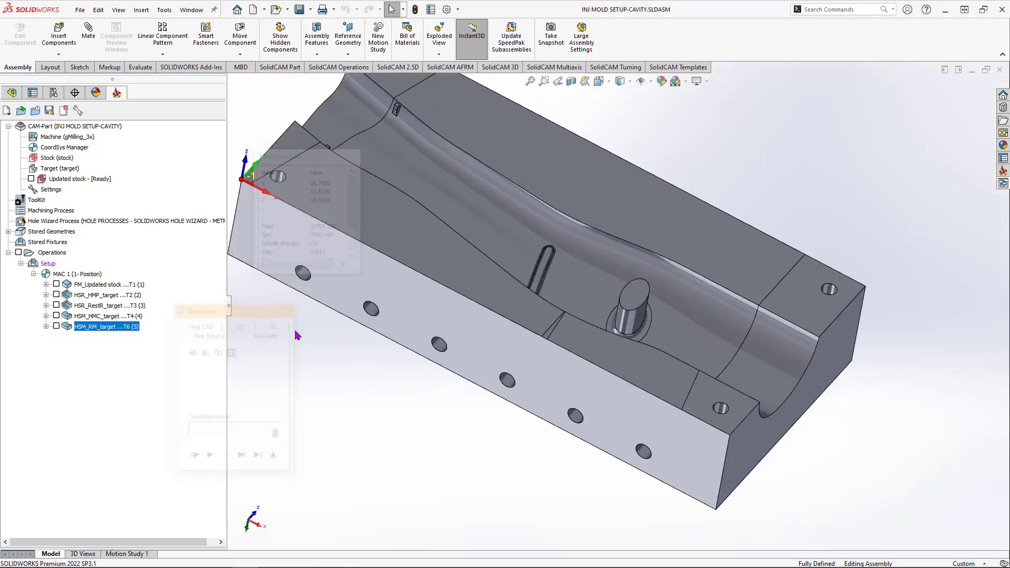
Step: Measure the top arc edge of the fillet beside the small rib near the cavity's upper edge
{"action": "middle_click_drag", "start_coordinate": [456, 236], "coordinate": [481, 265]}
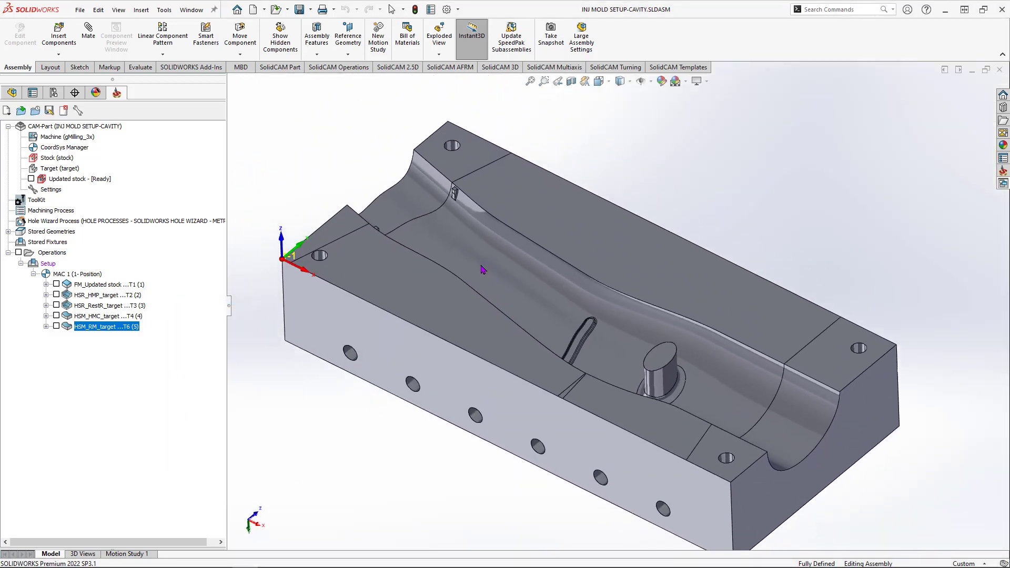
{"action": "scroll", "coordinate": [419, 232], "scroll_direction": "down", "scroll_amount": 10}
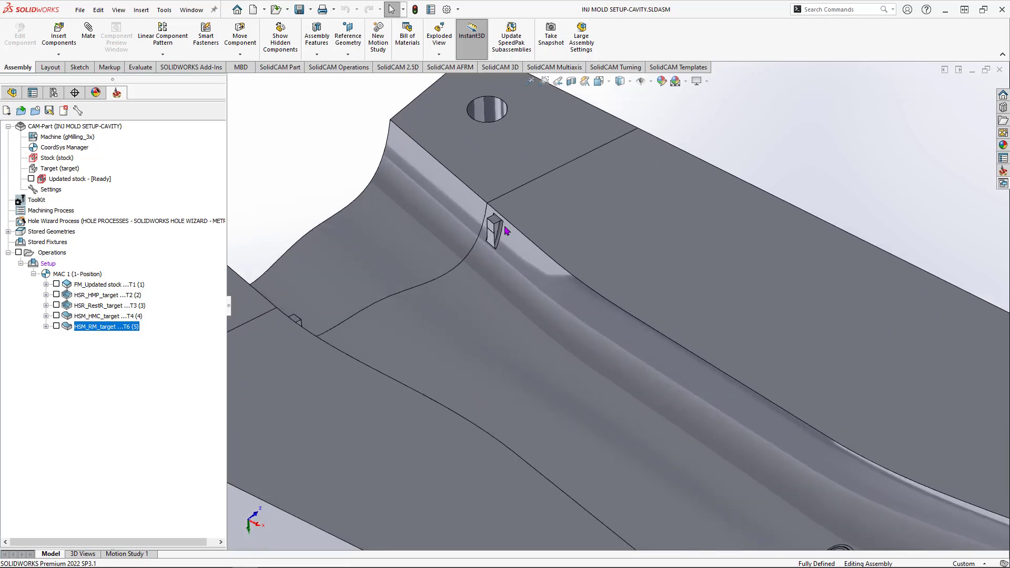
{"action": "scroll", "coordinate": [522, 246], "scroll_direction": "down", "scroll_amount": 2}
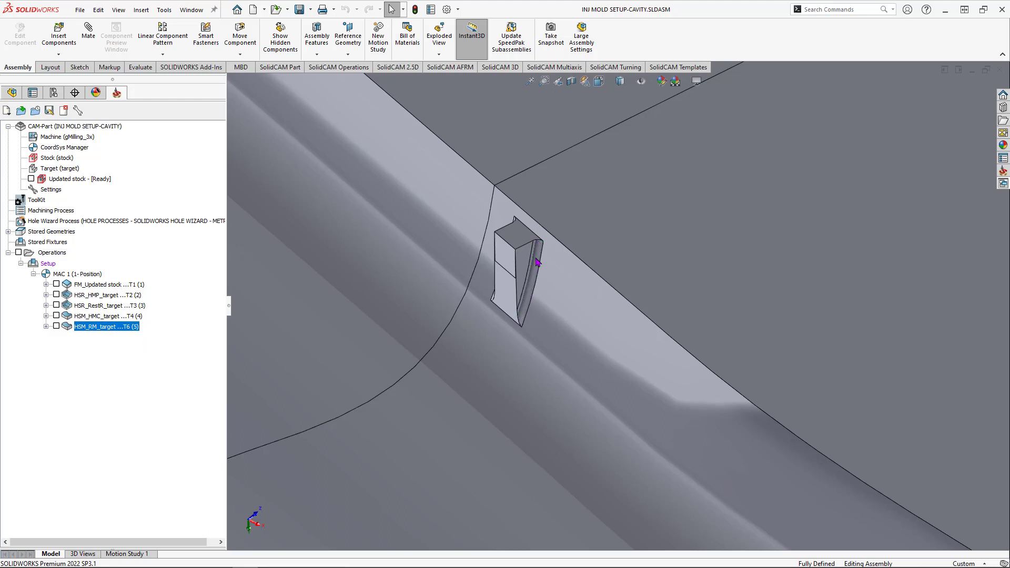
{"action": "left_click", "coordinate": [142, 67]}
{"action": "left_click", "coordinate": [148, 31]}
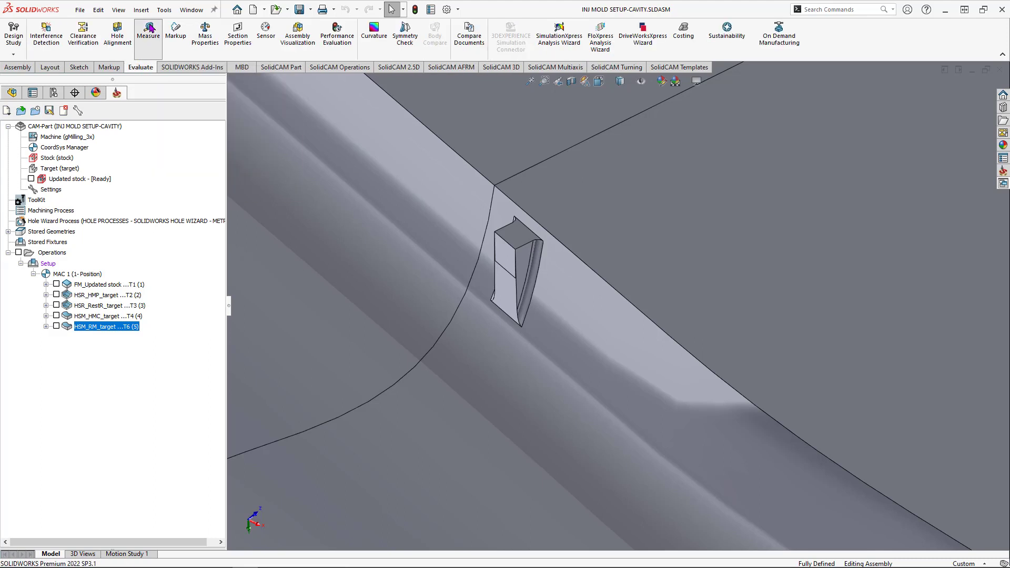
{"action": "scroll", "coordinate": [503, 238], "scroll_direction": "down", "scroll_amount": 5}
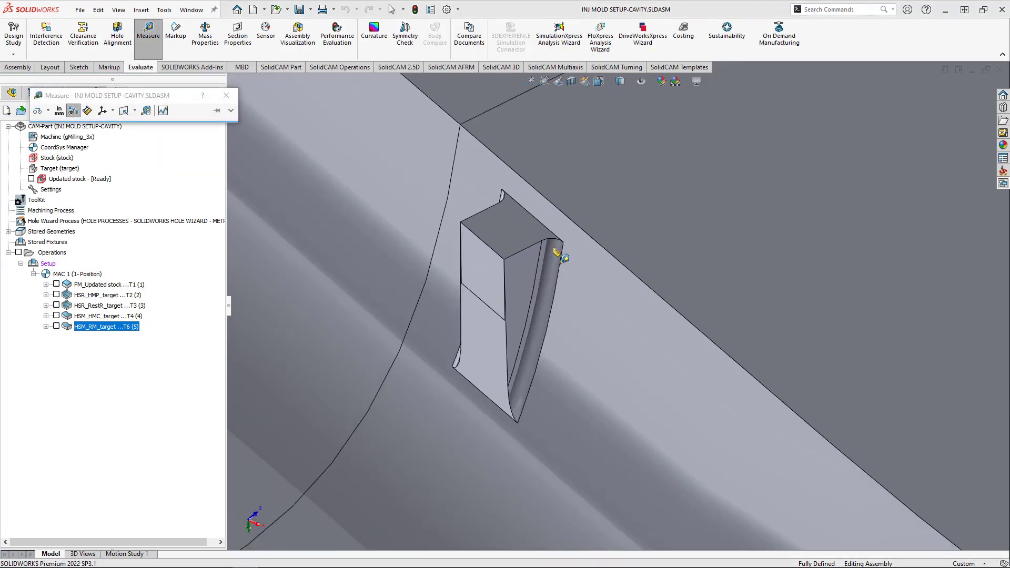
{"action": "left_click", "coordinate": [559, 243]}
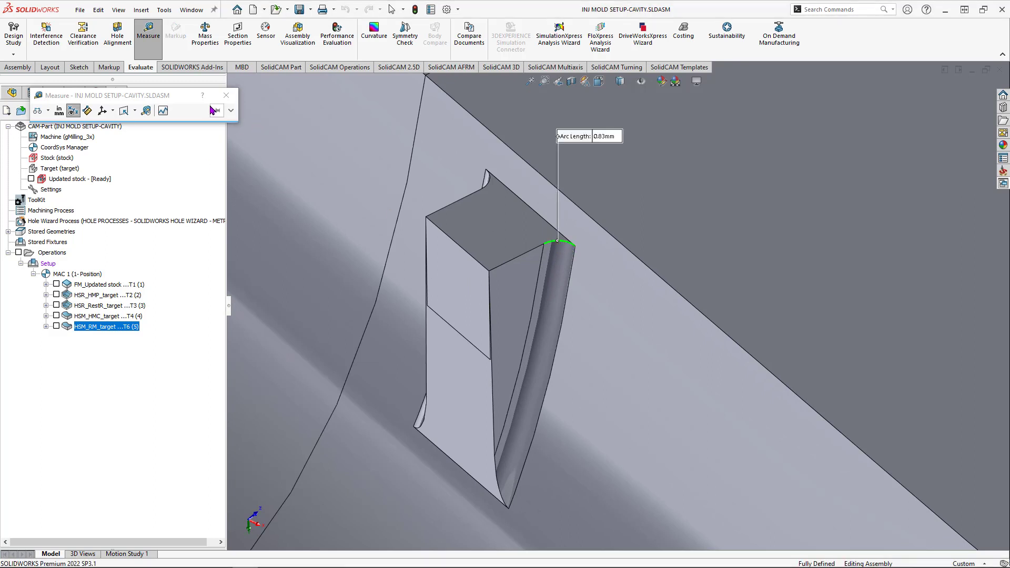
Step: Show the detailed measurement results and add the rib's curved fillet face to the measurement
{"action": "left_click", "coordinate": [231, 110]}
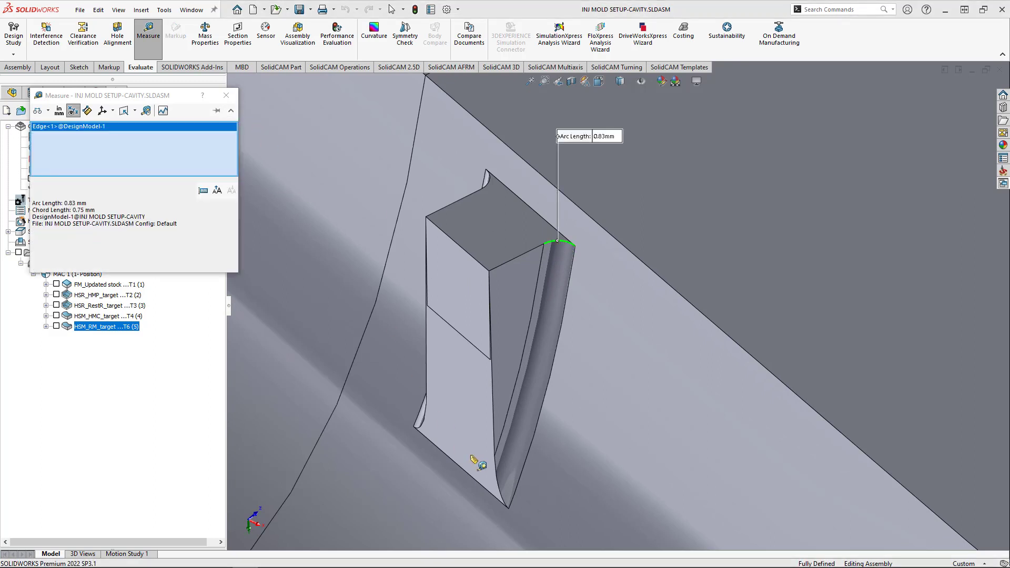
{"action": "scroll", "coordinate": [563, 379], "scroll_direction": "up", "scroll_amount": 2}
{"action": "left_click", "coordinate": [559, 367]}
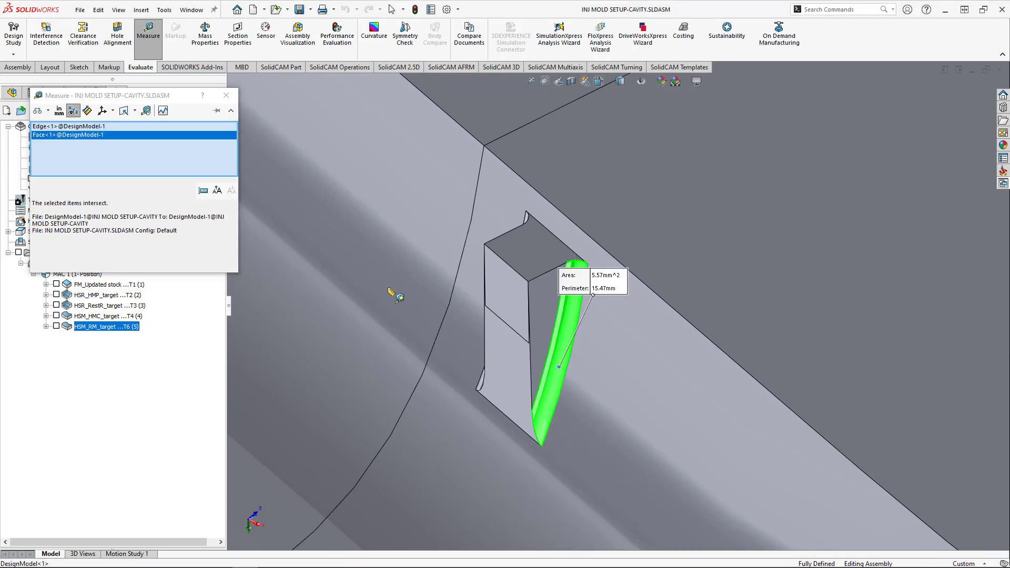
Step: Measure only the small rib's curved fillet face, clear the measurement selection, and close the measurement
{"action": "right_click", "coordinate": [140, 148]}
{"action": "left_click", "coordinate": [191, 153]}
{"action": "left_click", "coordinate": [573, 316]}
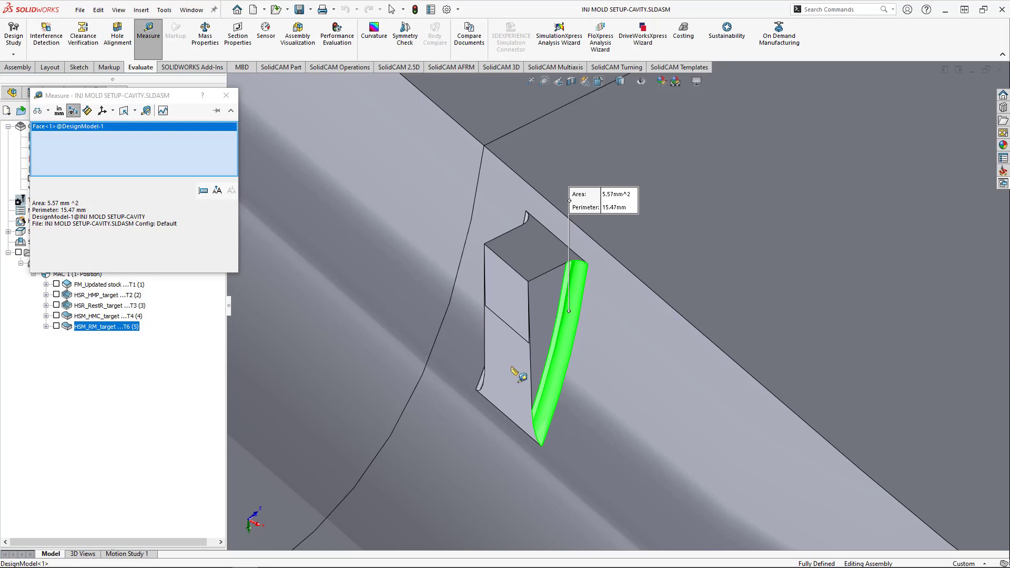
{"action": "right_click", "coordinate": [181, 139]}
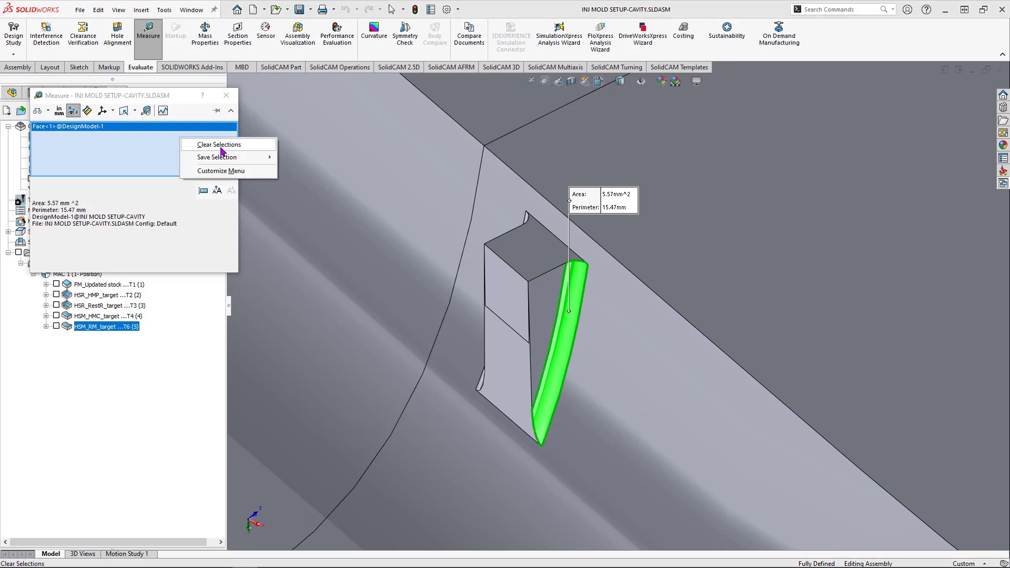
{"action": "left_click", "coordinate": [221, 145]}
{"action": "left_click", "coordinate": [226, 95]}
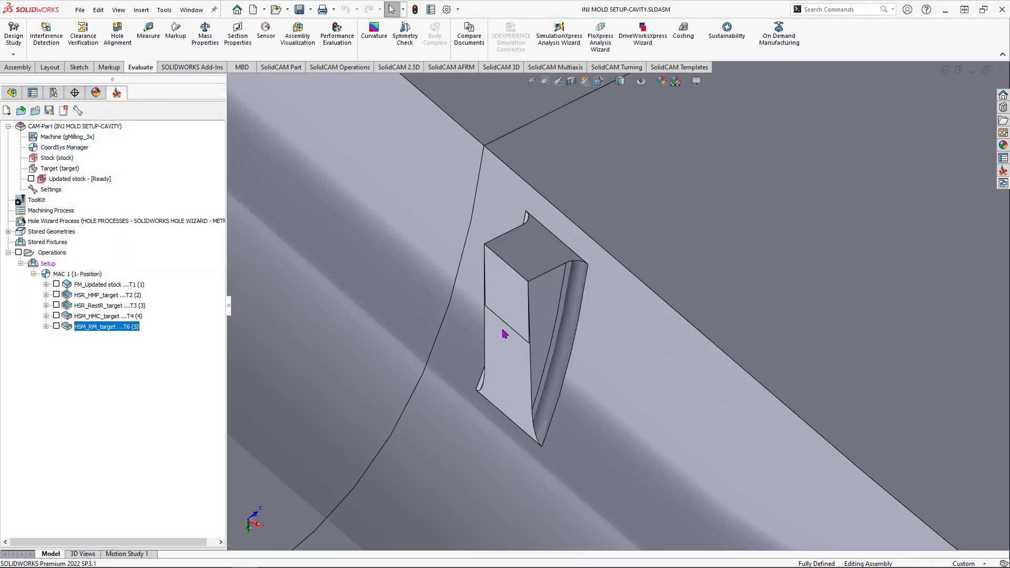
Step: Highlight the small rib's fillet face, check its location within the whole mold block, and clear the selection
{"action": "left_click", "coordinate": [577, 282]}
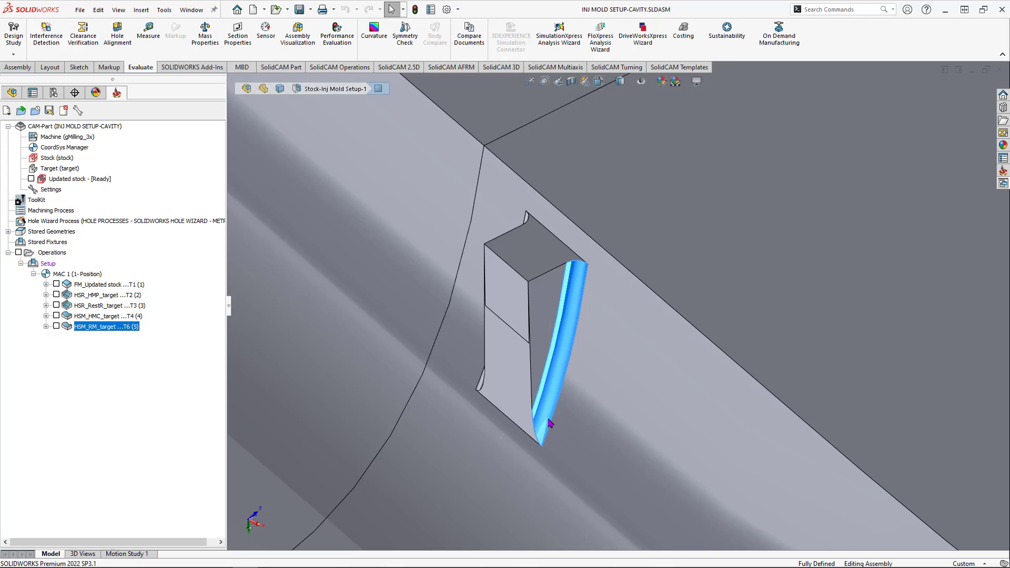
{"action": "scroll", "coordinate": [545, 406], "scroll_direction": "up", "scroll_amount": 6}
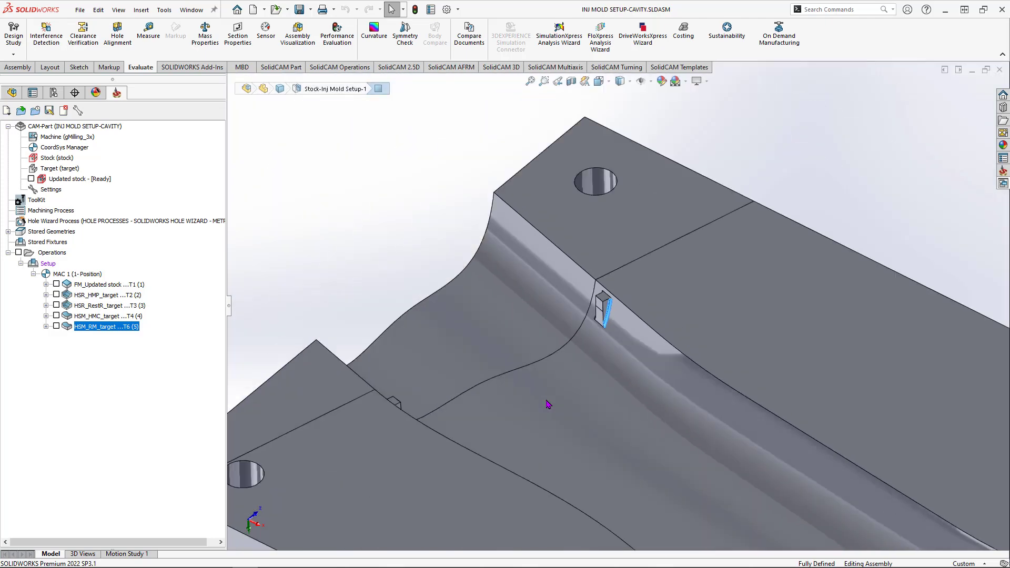
{"action": "scroll", "coordinate": [693, 453], "scroll_direction": "up", "scroll_amount": 4}
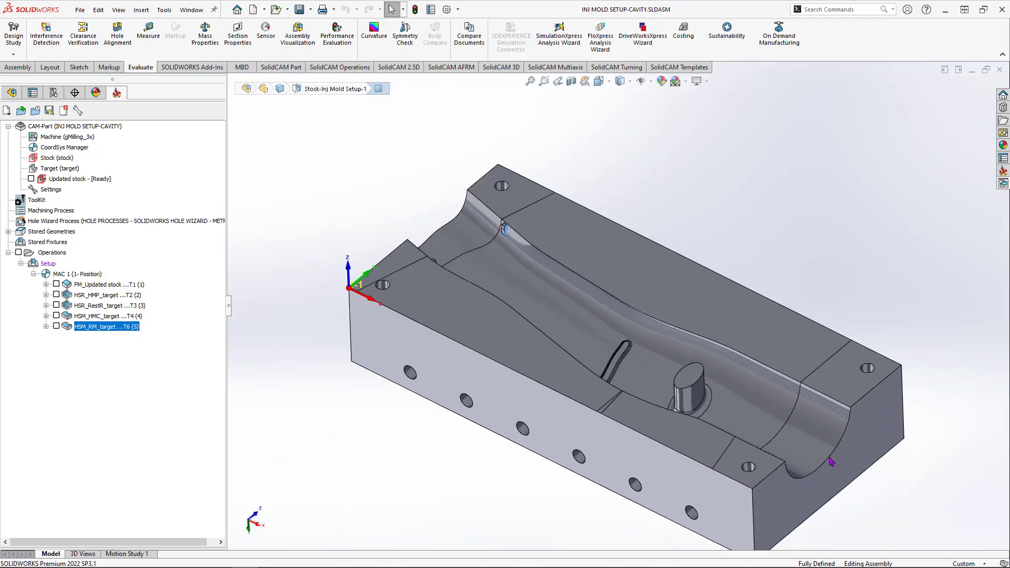
{"action": "left_click", "coordinate": [448, 436]}
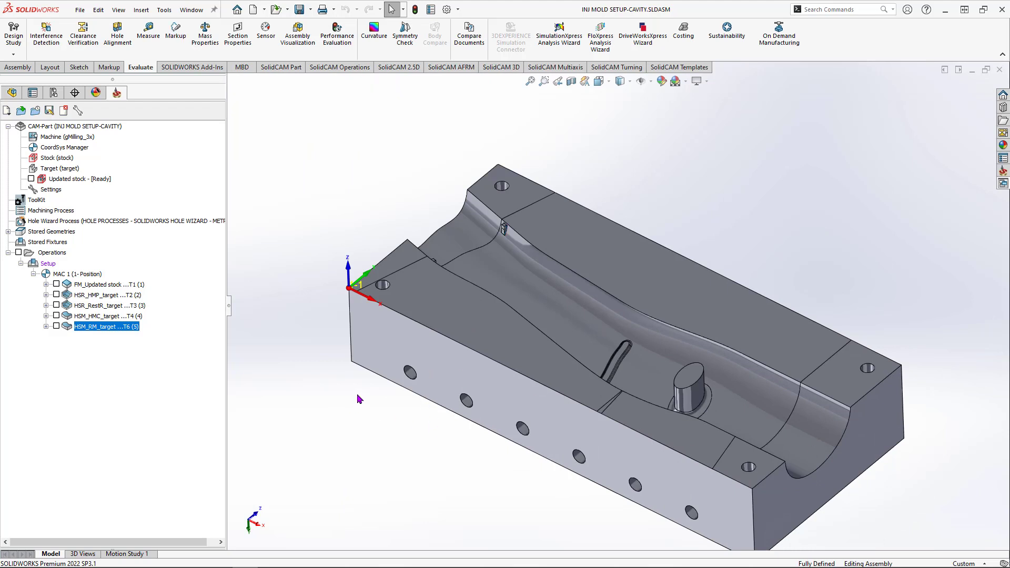
{"action": "scroll", "coordinate": [566, 385], "scroll_direction": "up", "scroll_amount": 2}
{"action": "scroll", "coordinate": [363, 354], "scroll_direction": "up", "scroll_amount": 1}
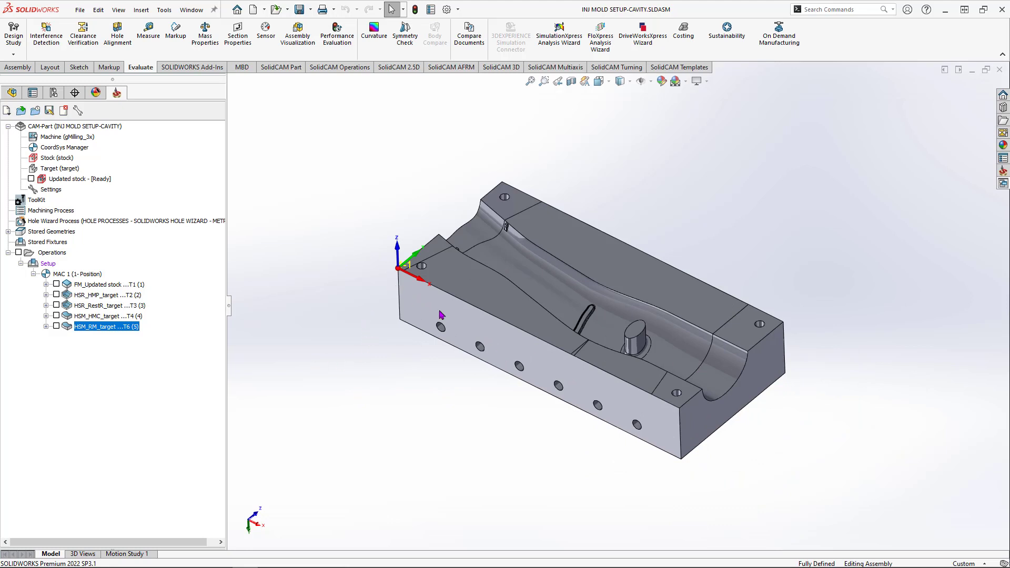
Step: Examine the mold block's outer side walls and top corner face by highlighting them from several angles
{"action": "left_click", "coordinate": [667, 415]}
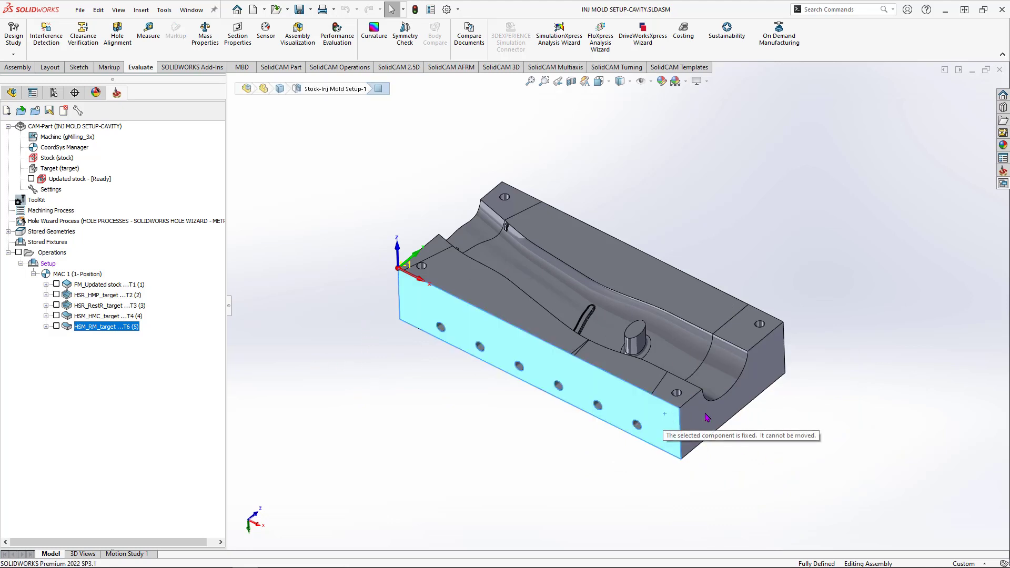
{"action": "left_click", "coordinate": [706, 411], "text": "ctrl"}
{"action": "middle_click_drag", "start_coordinate": [710, 401], "coordinate": [773, 367]}
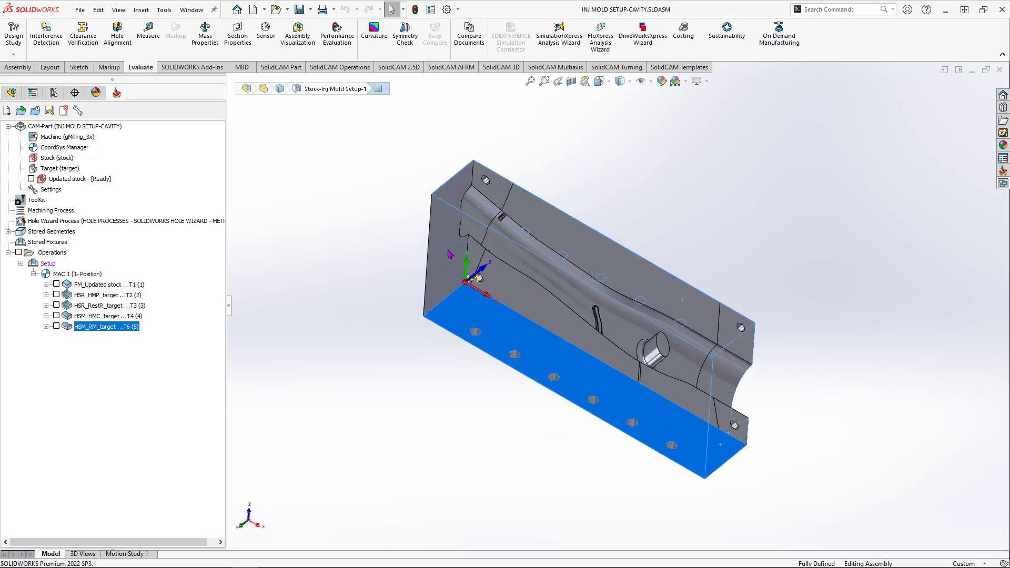
{"action": "left_click", "coordinate": [503, 130]}
{"action": "middle_click_drag", "start_coordinate": [670, 196], "coordinate": [587, 157]}
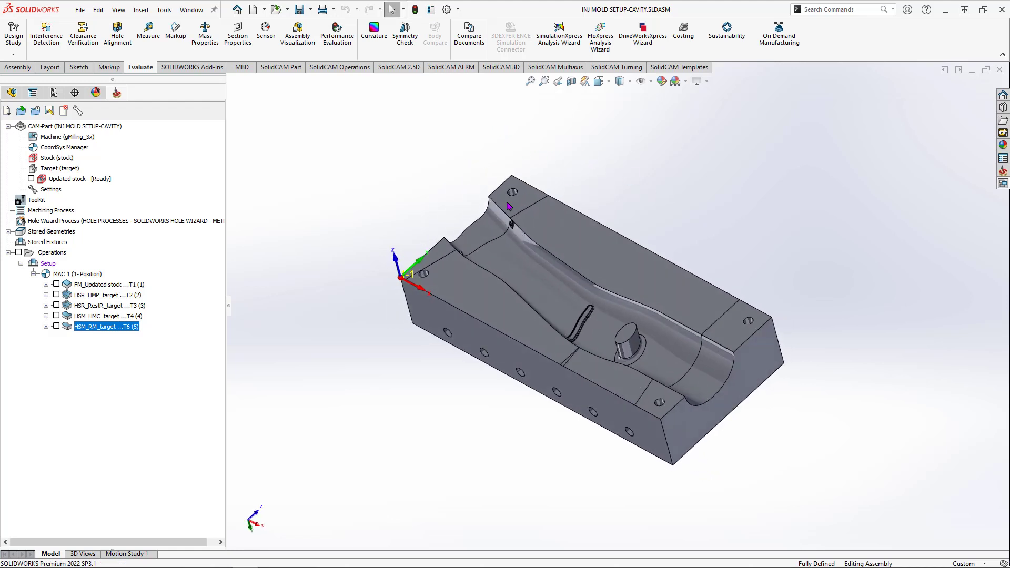
{"action": "left_click", "coordinate": [519, 205]}
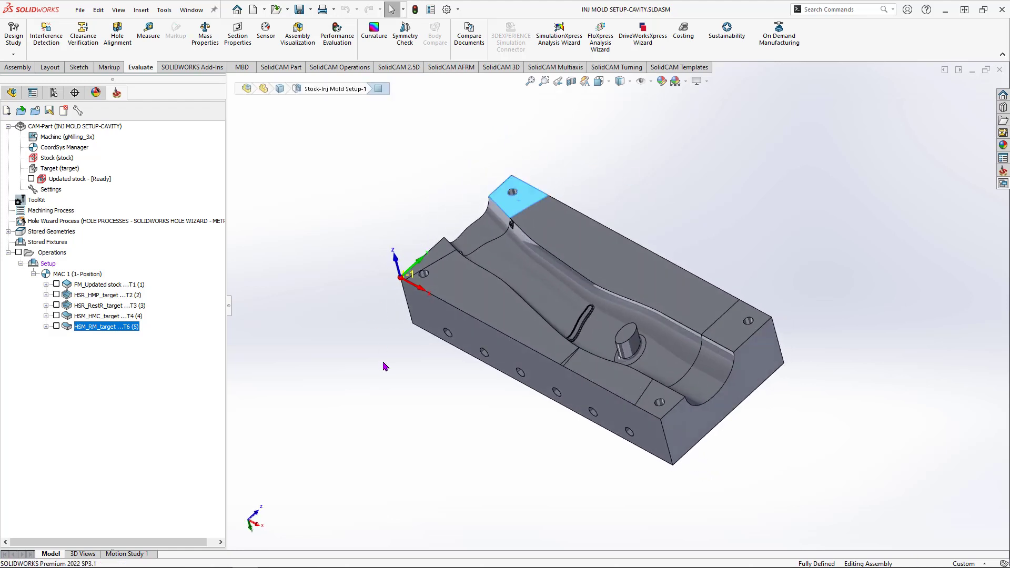
{"action": "middle_click_drag", "start_coordinate": [384, 367], "coordinate": [416, 375]}
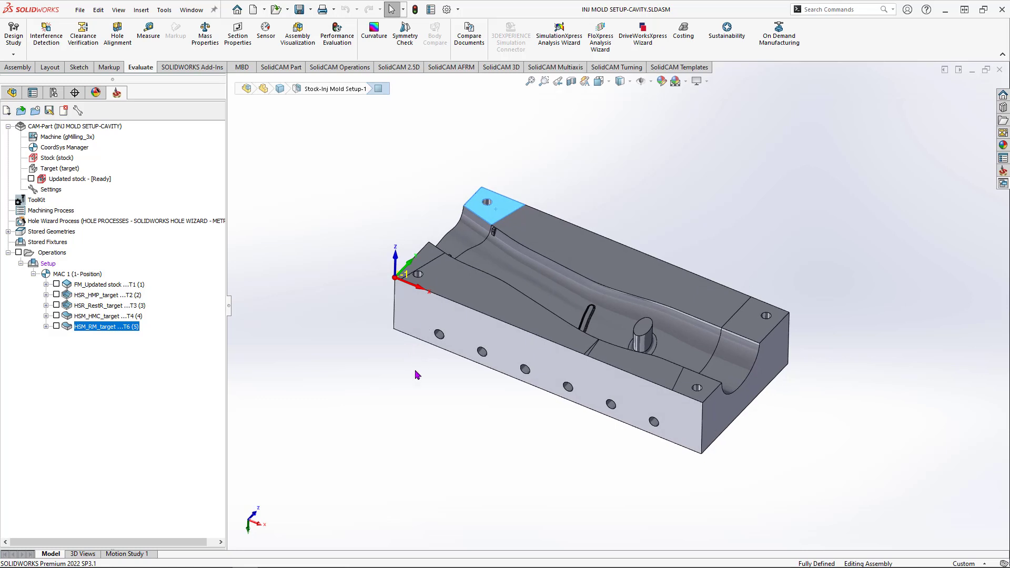
{"action": "left_click", "coordinate": [411, 301]}
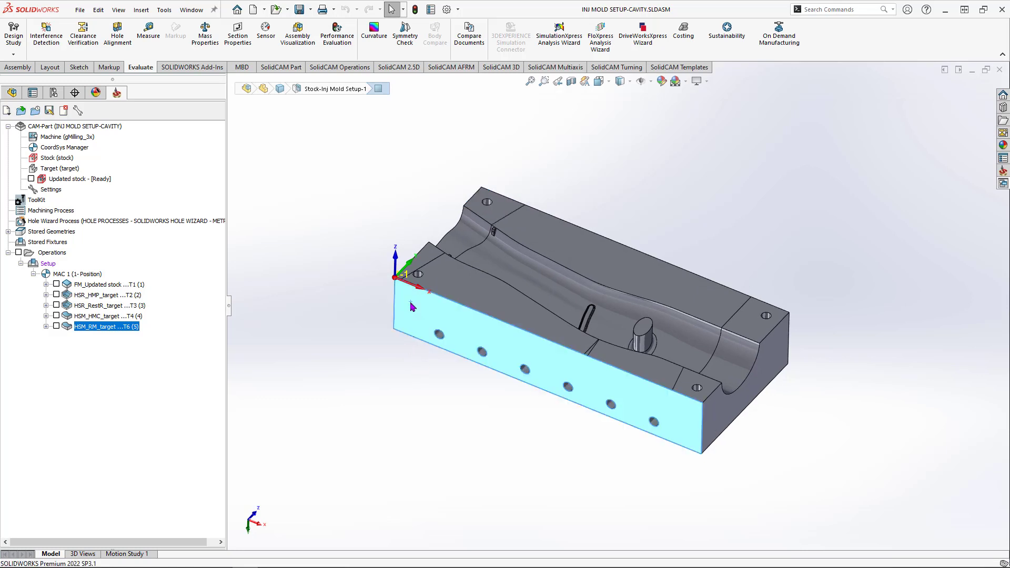
{"action": "left_click", "coordinate": [713, 415]}
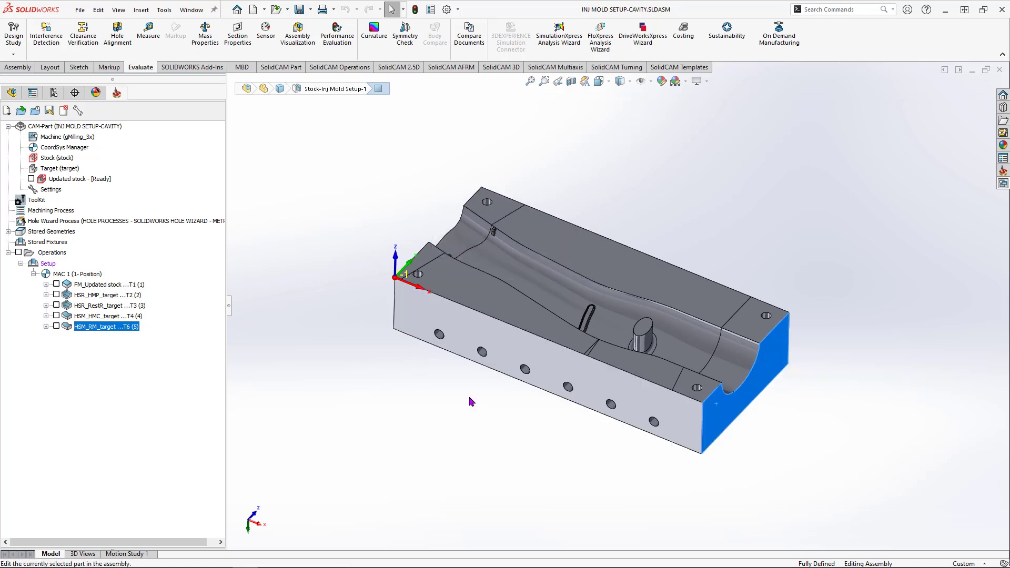
{"action": "left_click", "coordinate": [472, 434]}
{"action": "middle_click_drag", "start_coordinate": [561, 388], "coordinate": [554, 414], "text": "ctrl"}
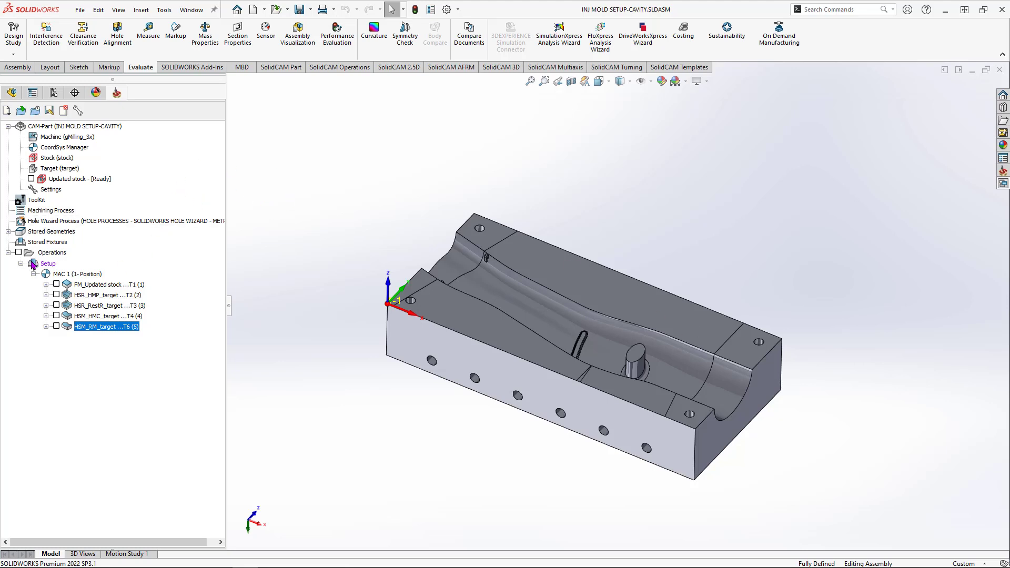
Step: Add a Profile milling operation and start defining a new contour geometry for it
{"action": "right_click", "coordinate": [51, 253]}
{"action": "mouse_move", "coordinate": [97, 235]}
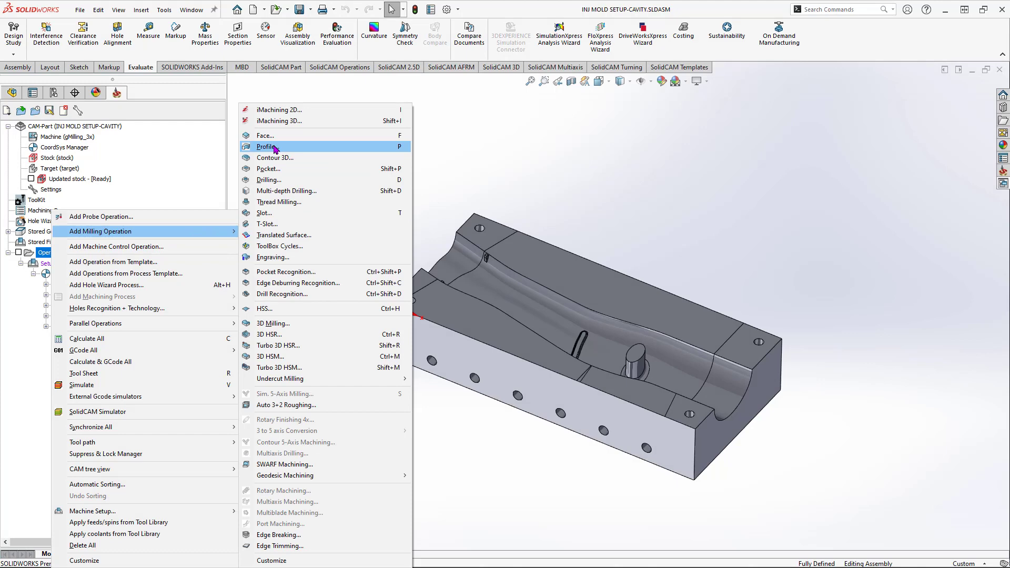
{"action": "left_click", "coordinate": [273, 147]}
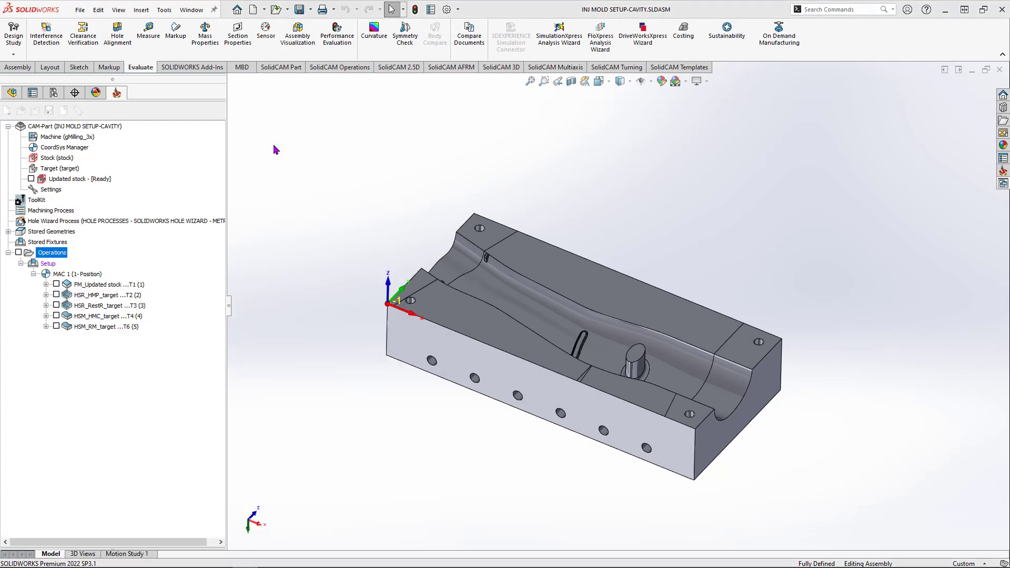
{"action": "left_click_drag", "start_coordinate": [453, 236], "coordinate": [88, 137]}
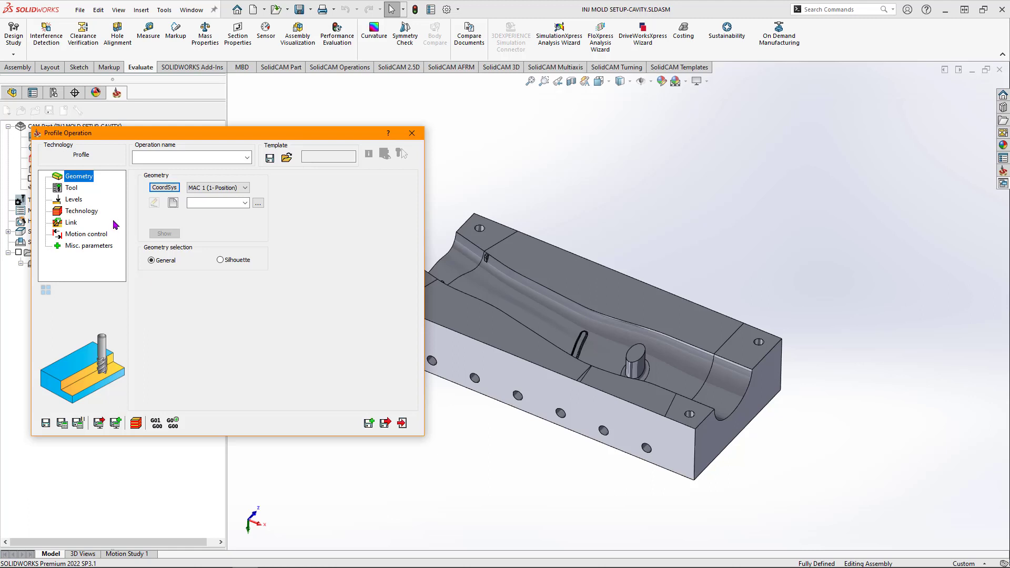
{"action": "left_click", "coordinate": [173, 203]}
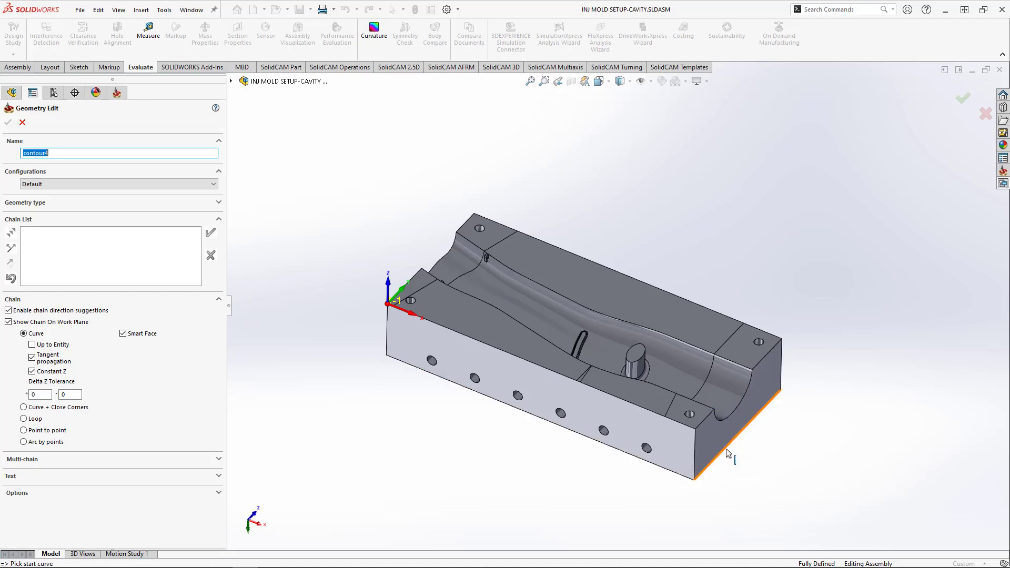
Step: Examine the block's outer edges for the profile contour and the Constant Z option for chain selection
{"action": "middle_click_drag", "start_coordinate": [727, 453], "coordinate": [597, 422]}
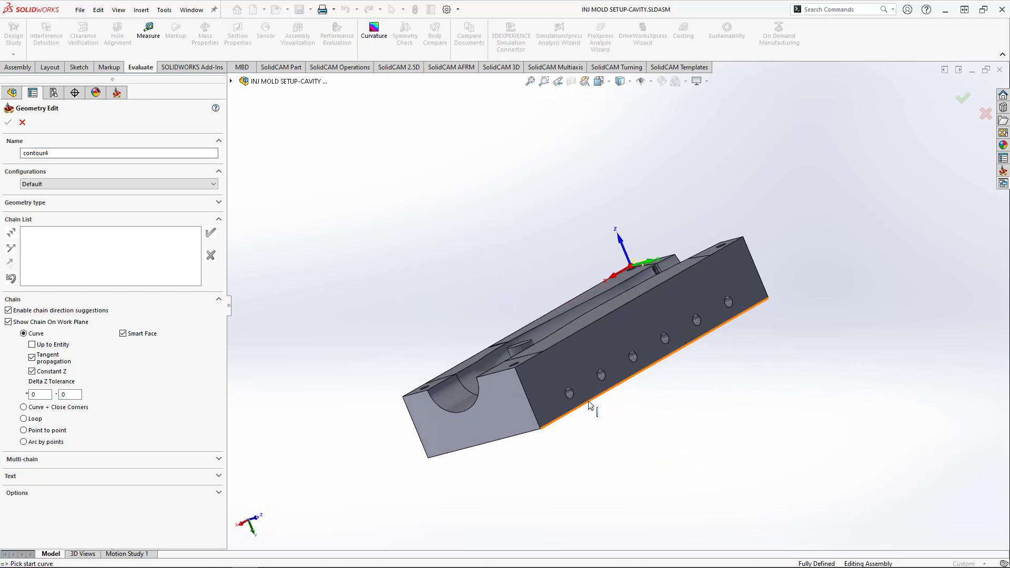
{"action": "middle_click_drag", "start_coordinate": [684, 416], "coordinate": [558, 295]}
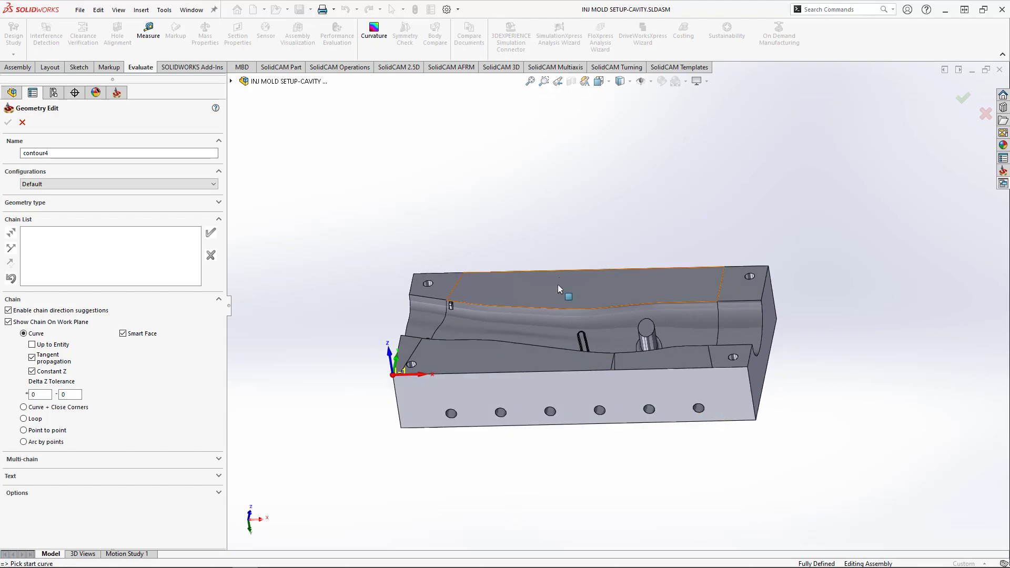
{"action": "middle_click_drag", "start_coordinate": [573, 247], "coordinate": [572, 371]}
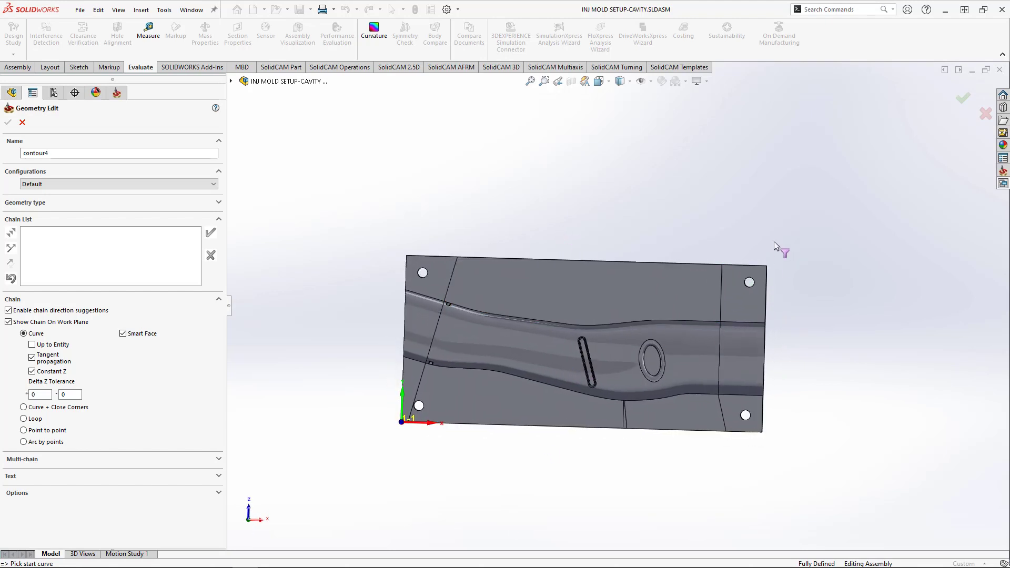
{"action": "middle_click_drag", "start_coordinate": [695, 474], "coordinate": [747, 419]}
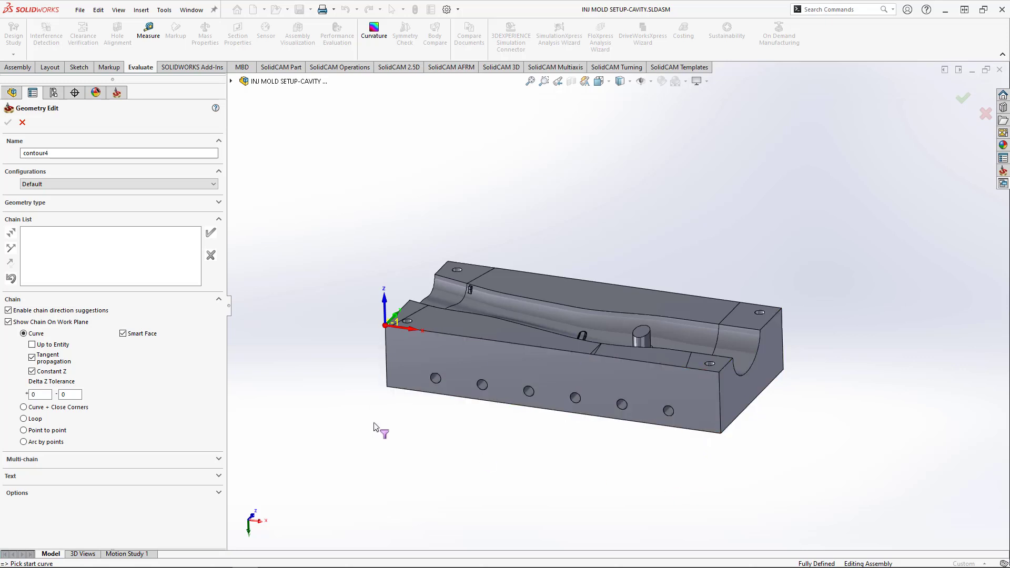
{"action": "left_click", "coordinate": [32, 371]}
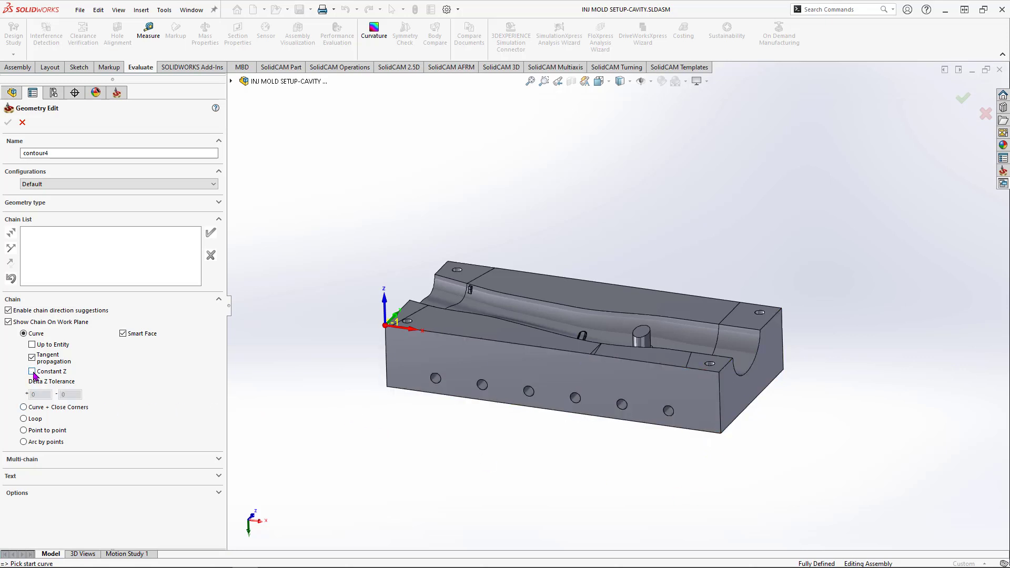
{"action": "left_click", "coordinate": [32, 371]}
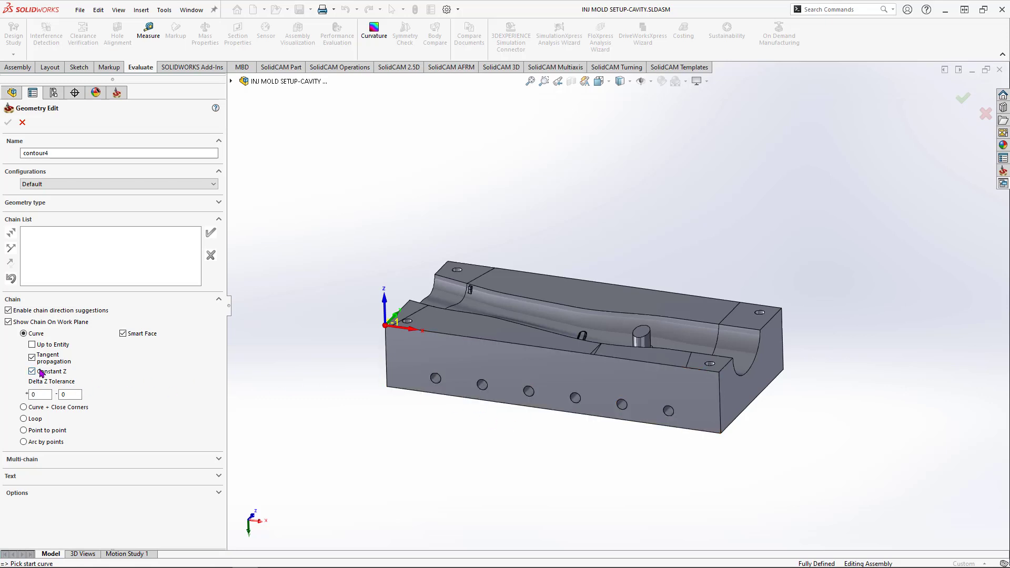
Step: Chain the bottom outer edges around the whole block as a closed contour, accept the chain, and confirm the geometry
{"action": "left_click", "coordinate": [652, 429]}
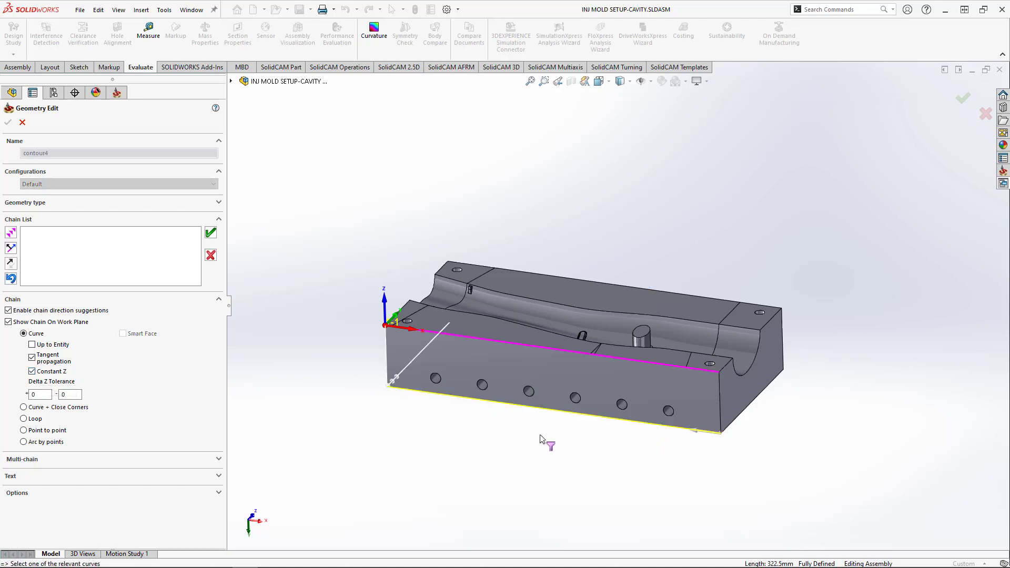
{"action": "middle_click_drag", "start_coordinate": [461, 351], "coordinate": [508, 412]}
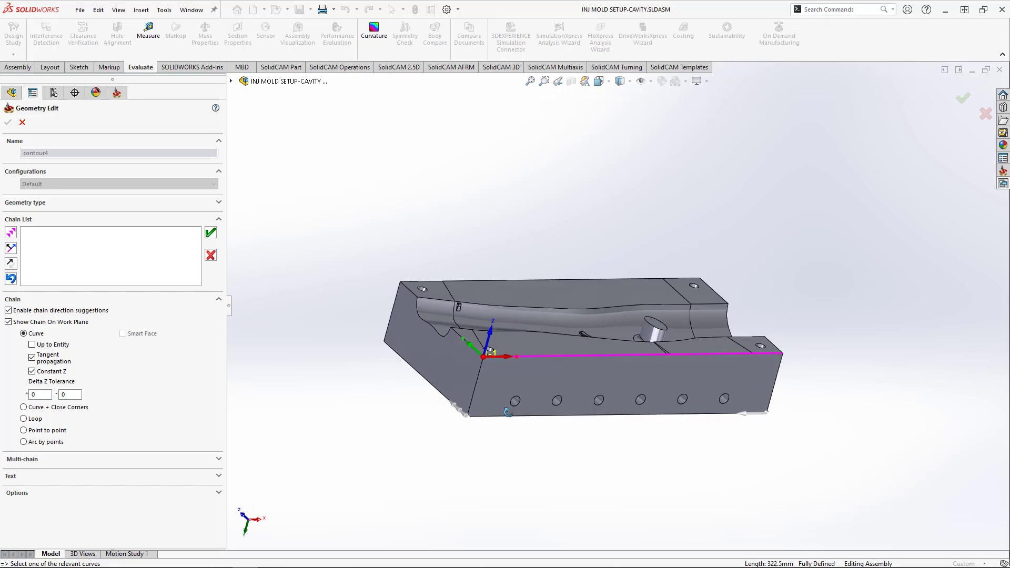
{"action": "left_click", "coordinate": [455, 406]}
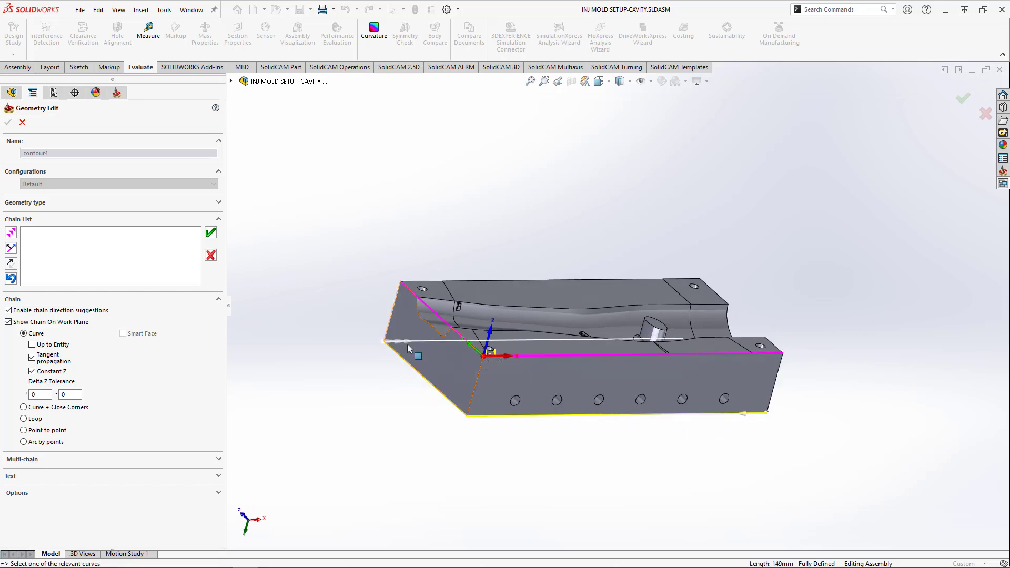
{"action": "middle_click_drag", "start_coordinate": [407, 345], "coordinate": [638, 497]}
{"action": "left_click", "coordinate": [559, 380]}
{"action": "left_click", "coordinate": [480, 353]}
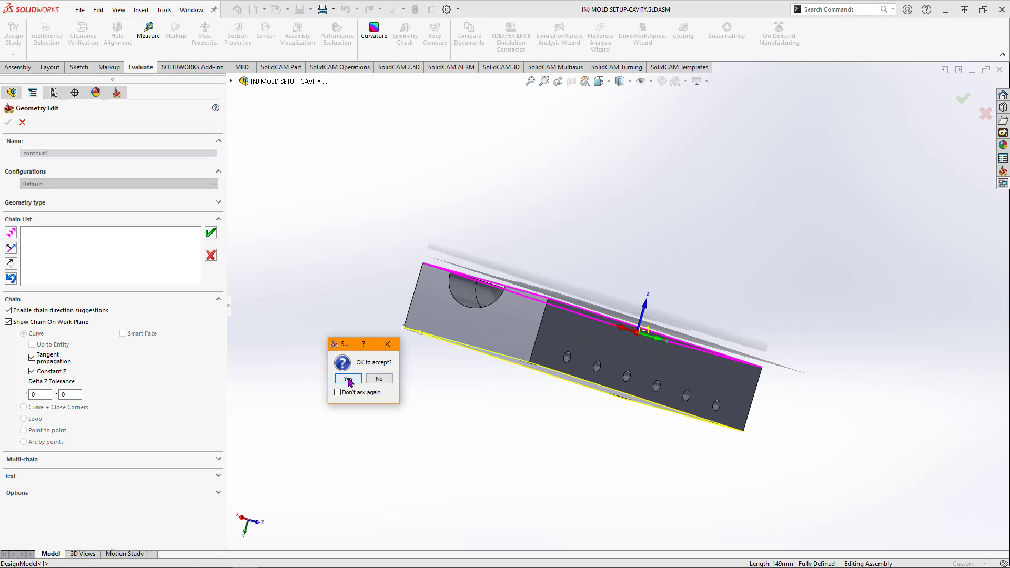
{"action": "left_click", "coordinate": [348, 380]}
{"action": "middle_click_drag", "start_coordinate": [526, 369], "coordinate": [548, 492]}
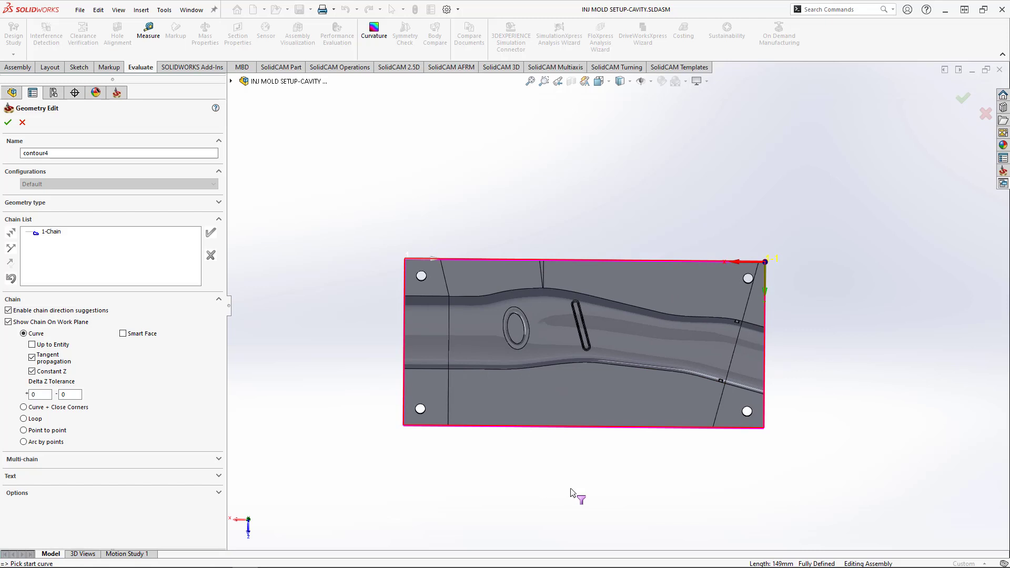
{"action": "left_click", "coordinate": [8, 122]}
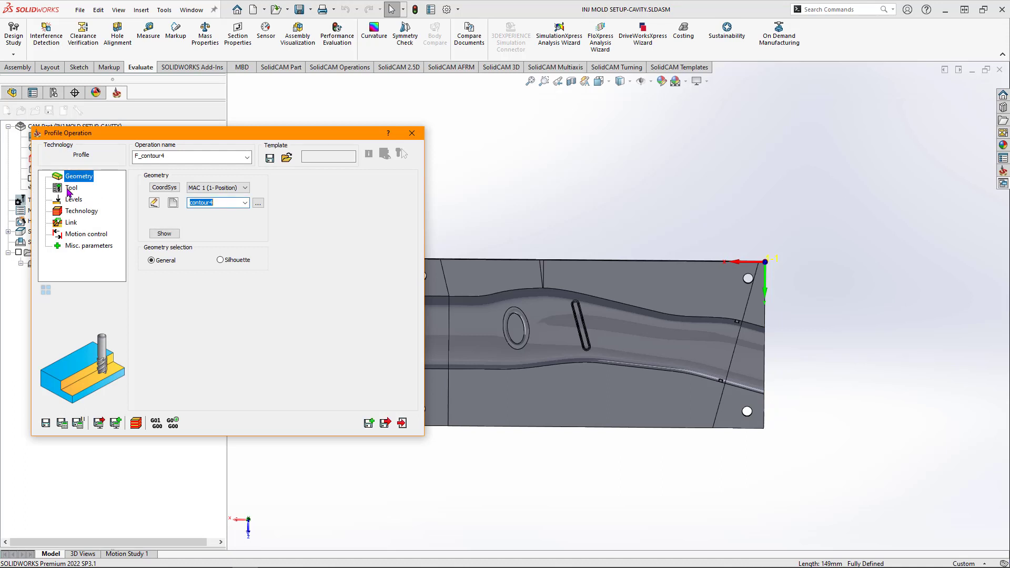
Step: Add a new end mill for the profile operation with a 30 mm diameter and a 150 mm total length
{"action": "left_click", "coordinate": [69, 189]}
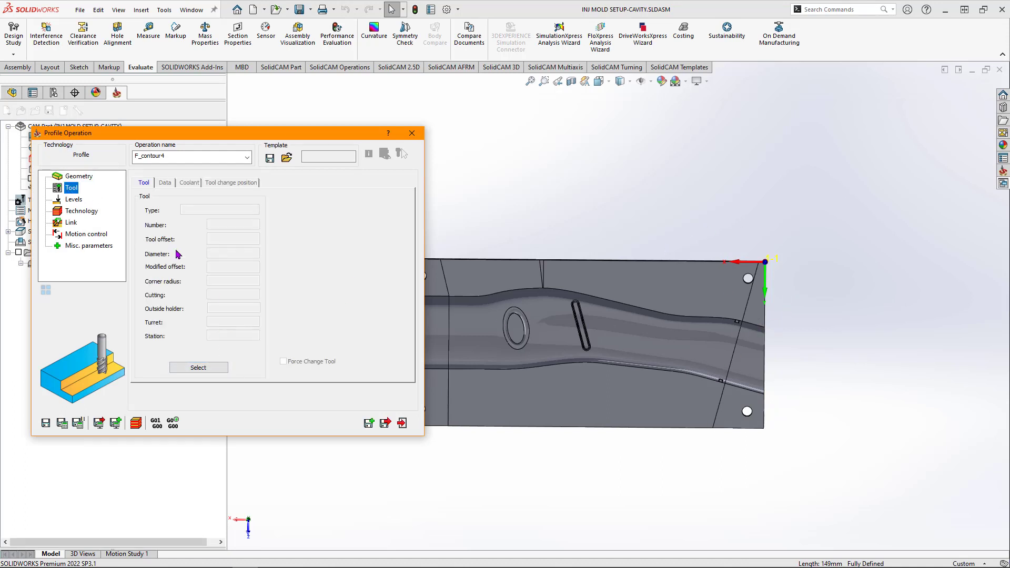
{"action": "left_click", "coordinate": [201, 370]}
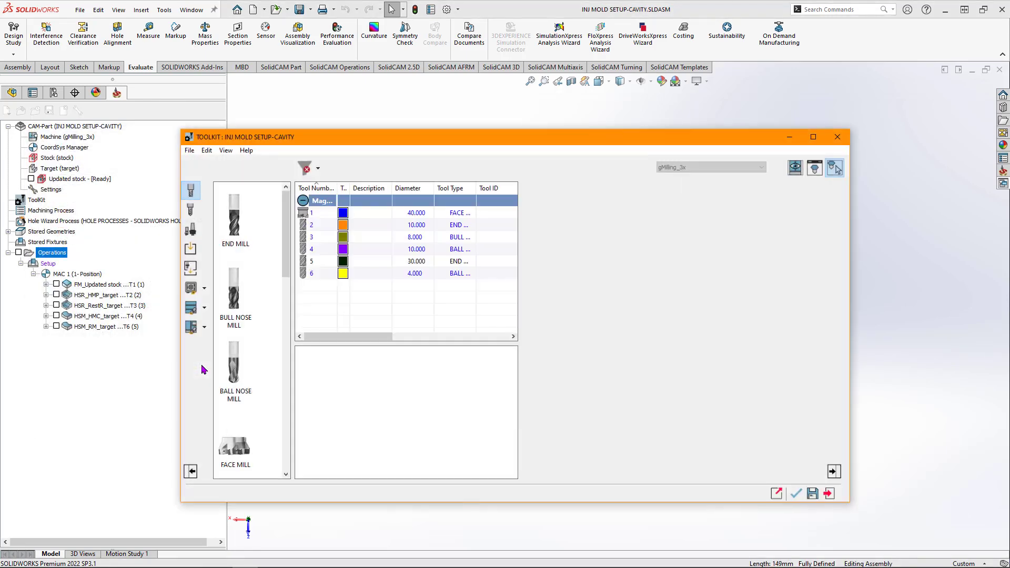
{"action": "double_click", "coordinate": [238, 220]}
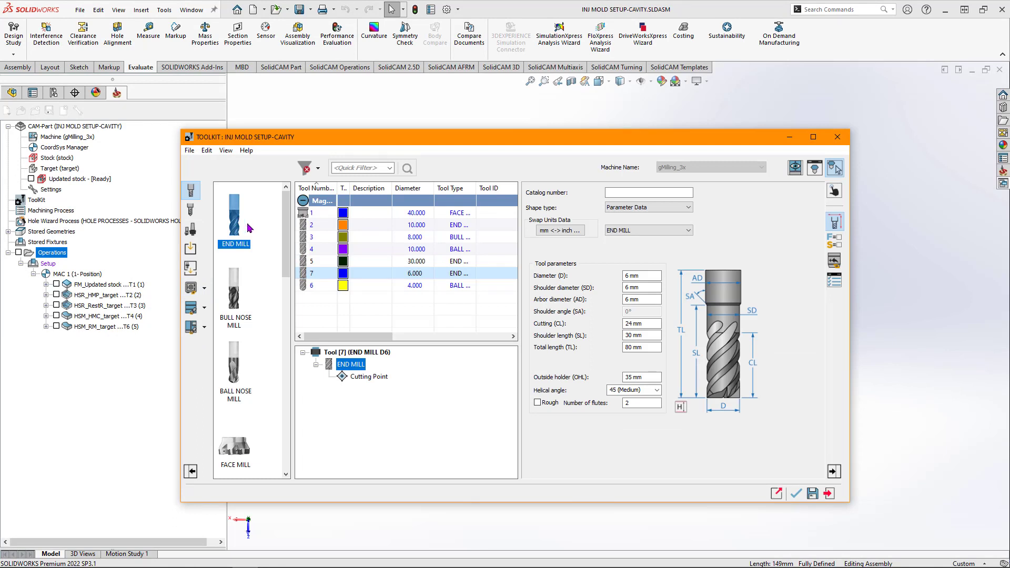
{"action": "left_click", "coordinate": [637, 275]}
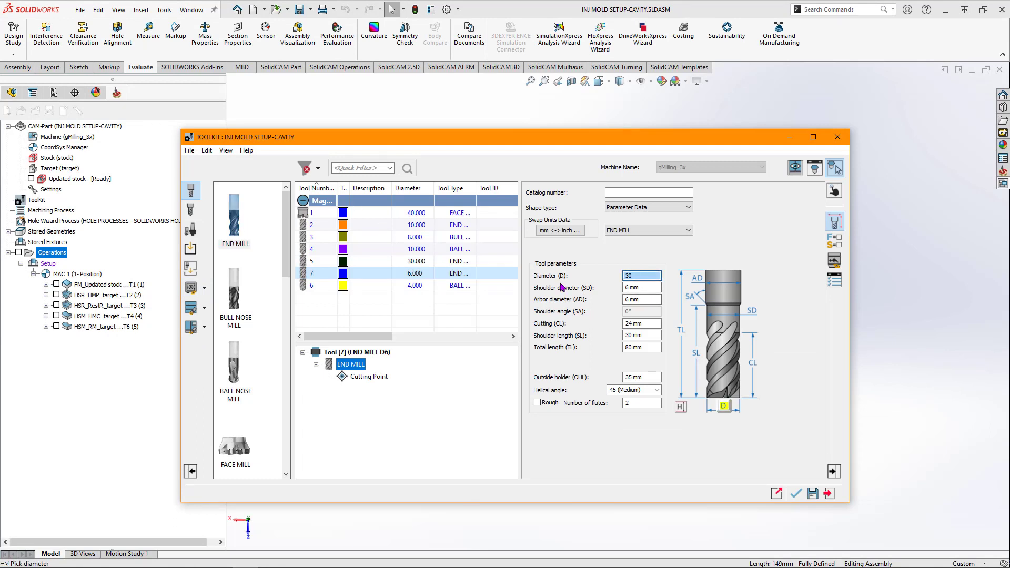
{"action": "key", "text": "Return"}
{"action": "left_click", "coordinate": [657, 347]}
{"action": "left_click_drag", "start_coordinate": [639, 346], "coordinate": [559, 341]}
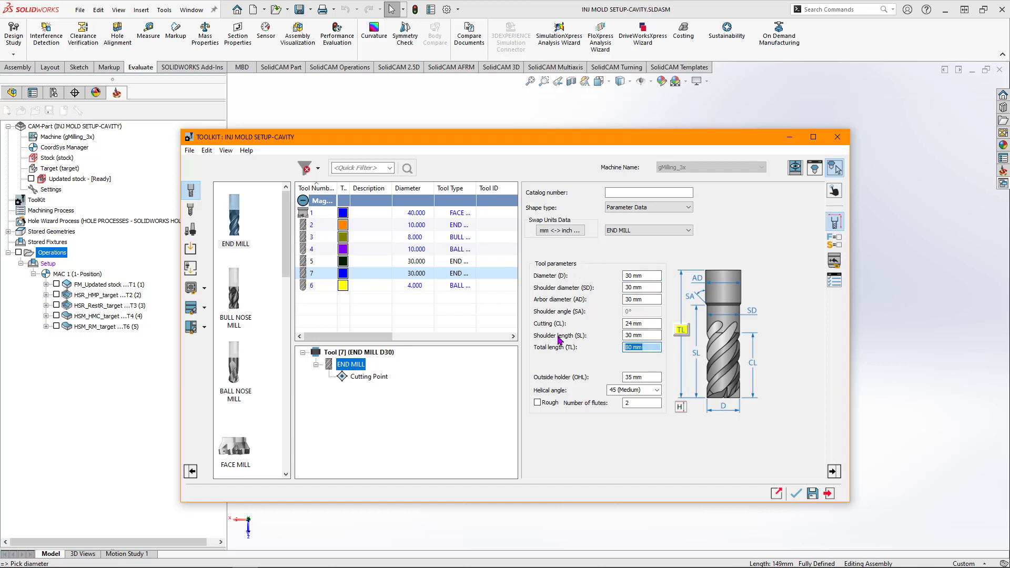
{"action": "type", "text": "150"}
Step: Set the end mill's cutting length to 50 mm and shoulder length to 55 mm, and assign it to the operation
{"action": "left_click", "coordinate": [655, 323]}
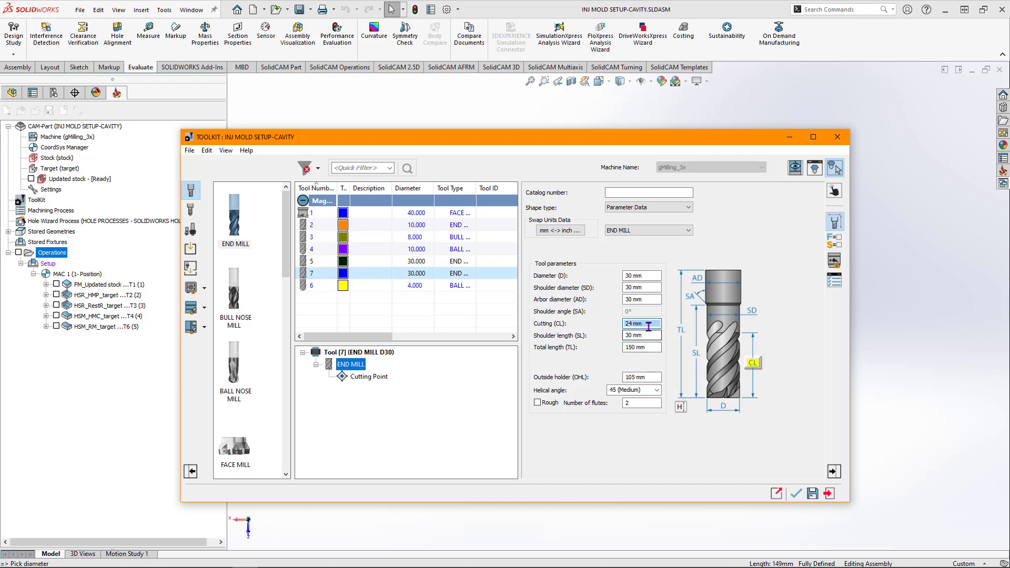
{"action": "left_click_drag", "start_coordinate": [652, 324], "coordinate": [578, 326]}
{"action": "type", "text": "50"}
{"action": "key", "text": "Return"}
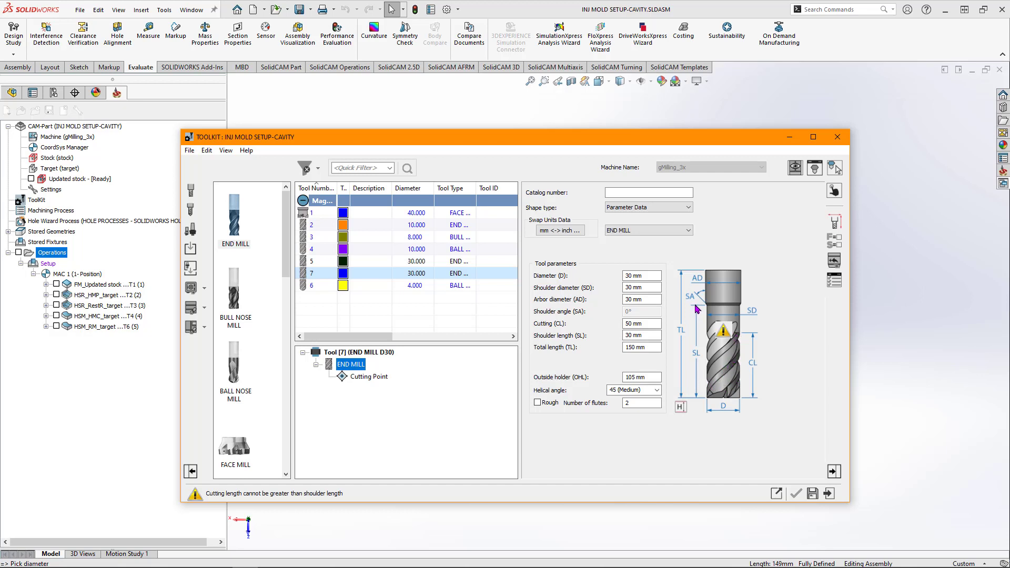
{"action": "left_click", "coordinate": [651, 338]}
{"action": "type", "text": "55"}
{"action": "left_click", "coordinate": [648, 322]}
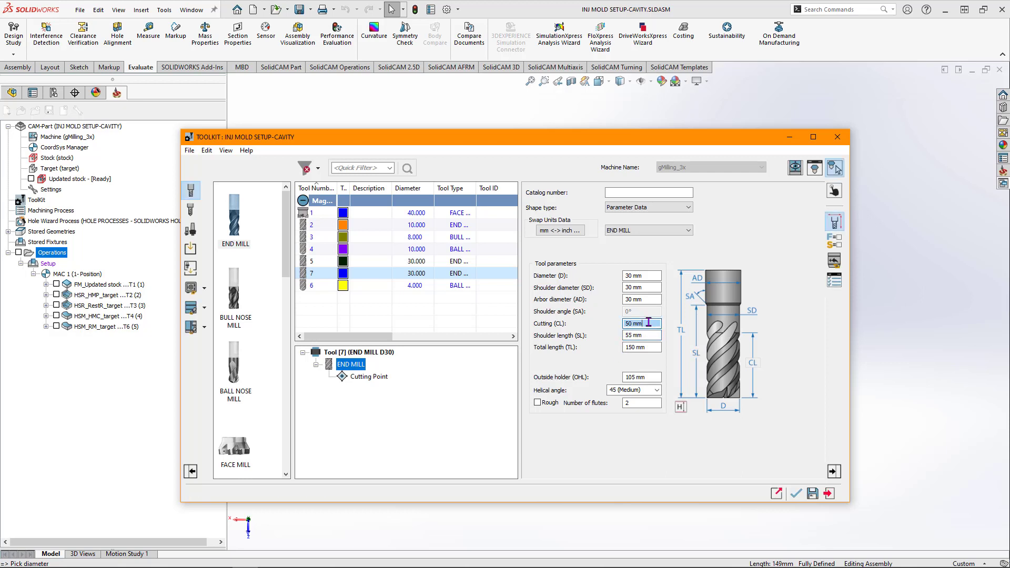
{"action": "left_click", "coordinate": [796, 493]}
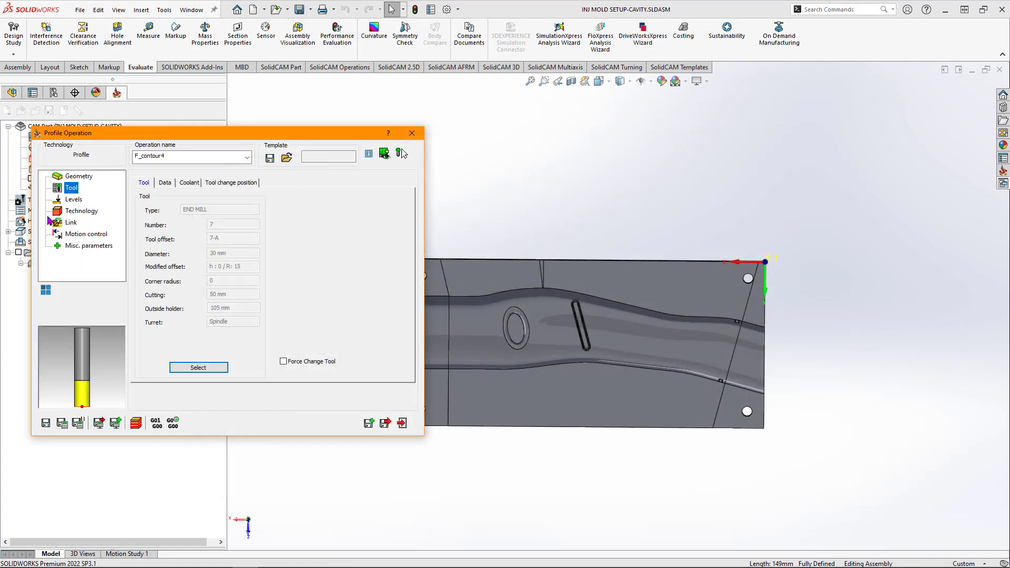
Step: Define the profile operation's upper milling level as a user-defined Z of 0
{"action": "left_click", "coordinate": [79, 202]}
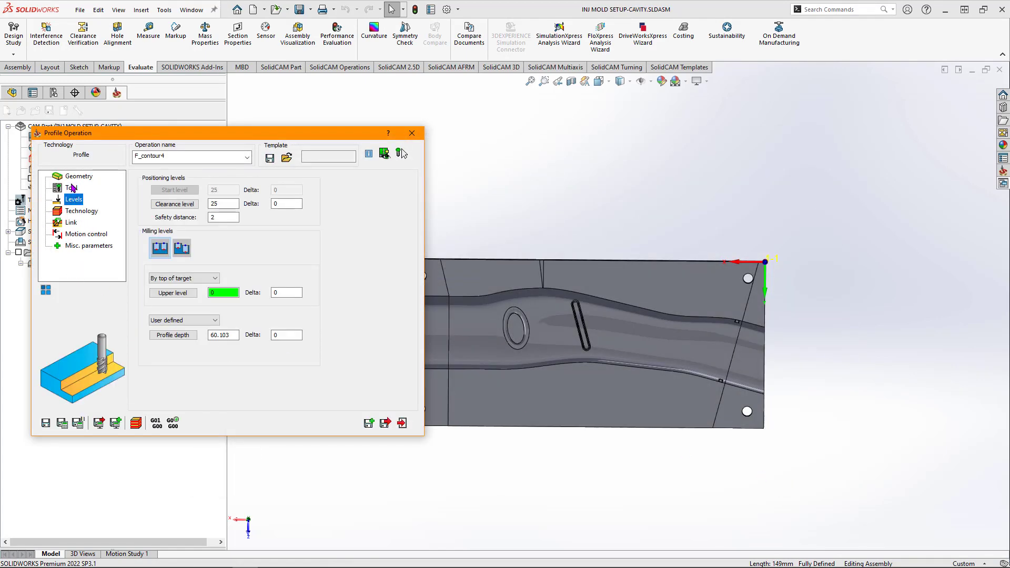
{"action": "middle_click_drag", "start_coordinate": [542, 368], "coordinate": [535, 205]}
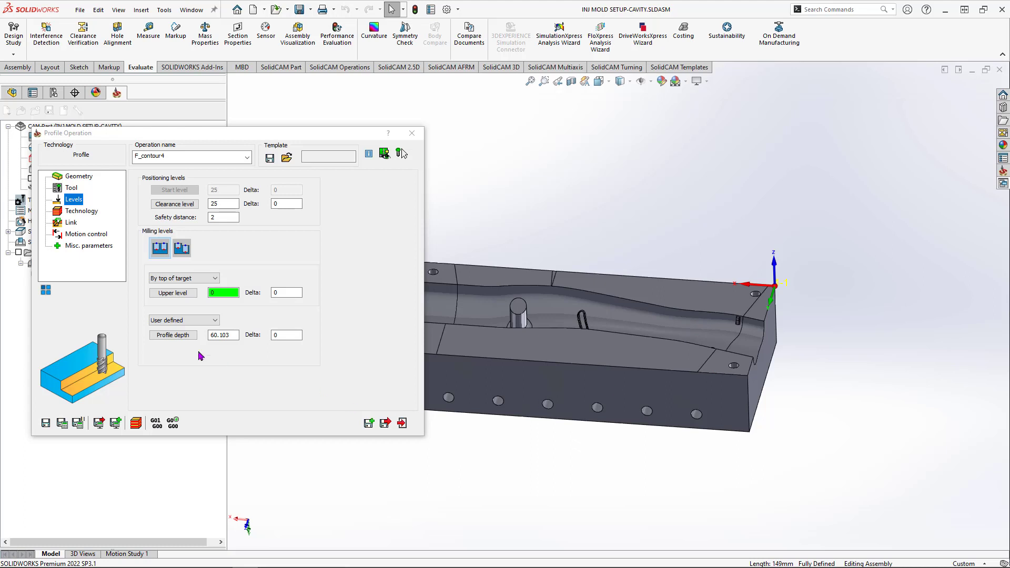
{"action": "left_click", "coordinate": [175, 293]}
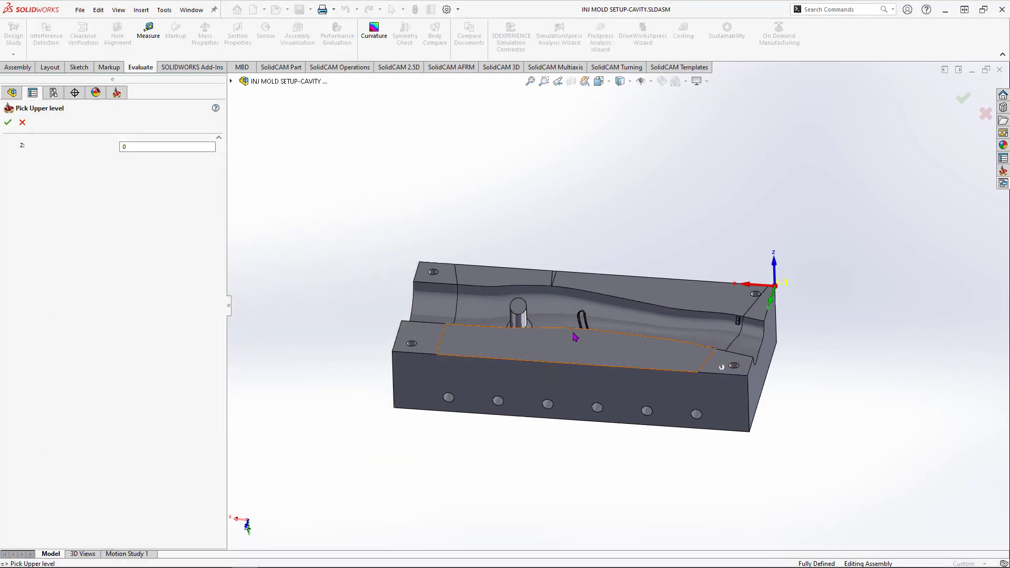
{"action": "left_click", "coordinate": [7, 122]}
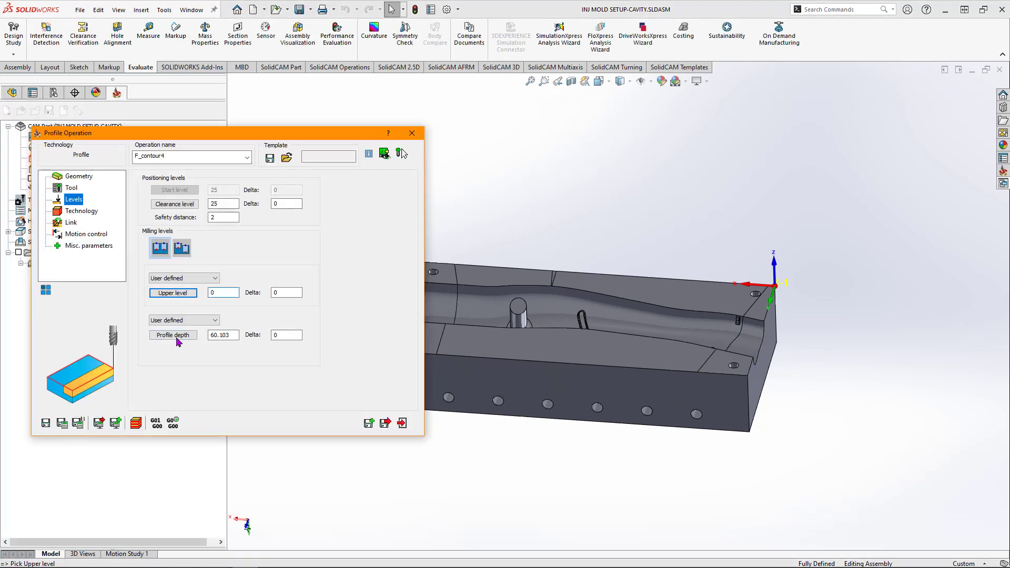
Step: Define the profile depth as 60.01 mm by picking the lower level on the mold block
{"action": "left_click", "coordinate": [174, 335]}
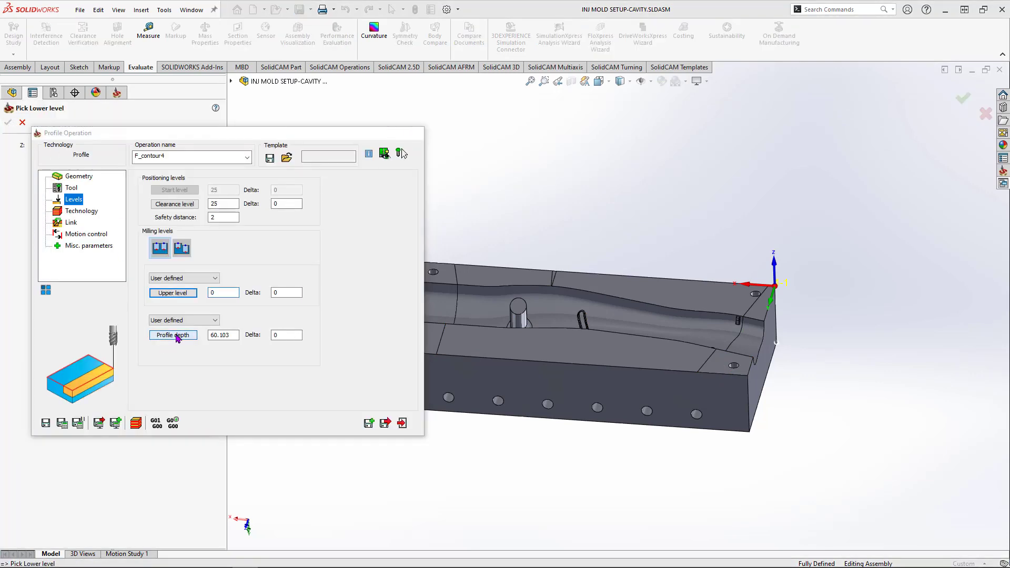
{"action": "middle_click_drag", "start_coordinate": [589, 316], "coordinate": [637, 405]}
{"action": "left_click", "coordinate": [656, 350]}
{"action": "left_click", "coordinate": [8, 123]}
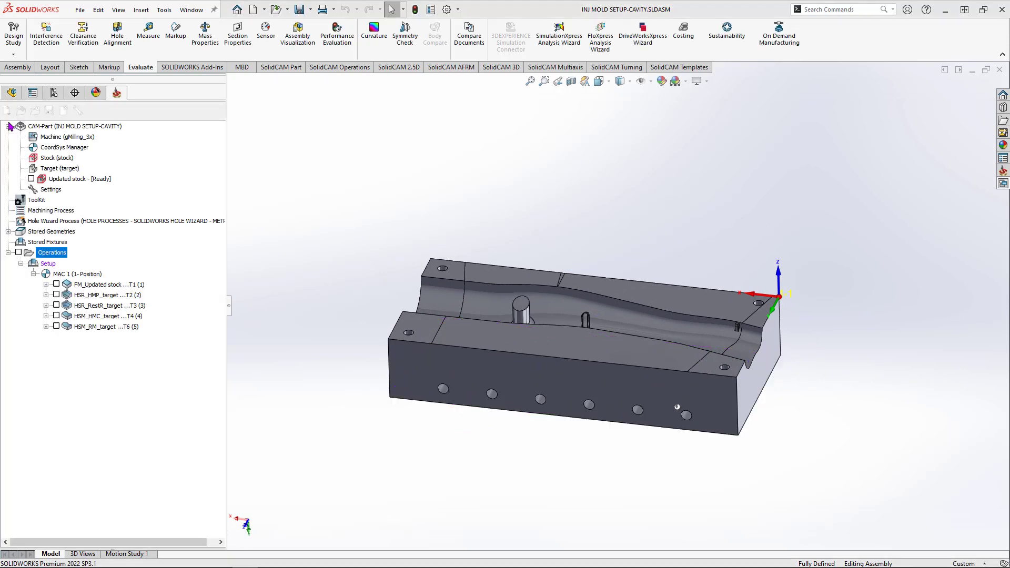
{"action": "middle_click_drag", "start_coordinate": [627, 412], "coordinate": [562, 368]}
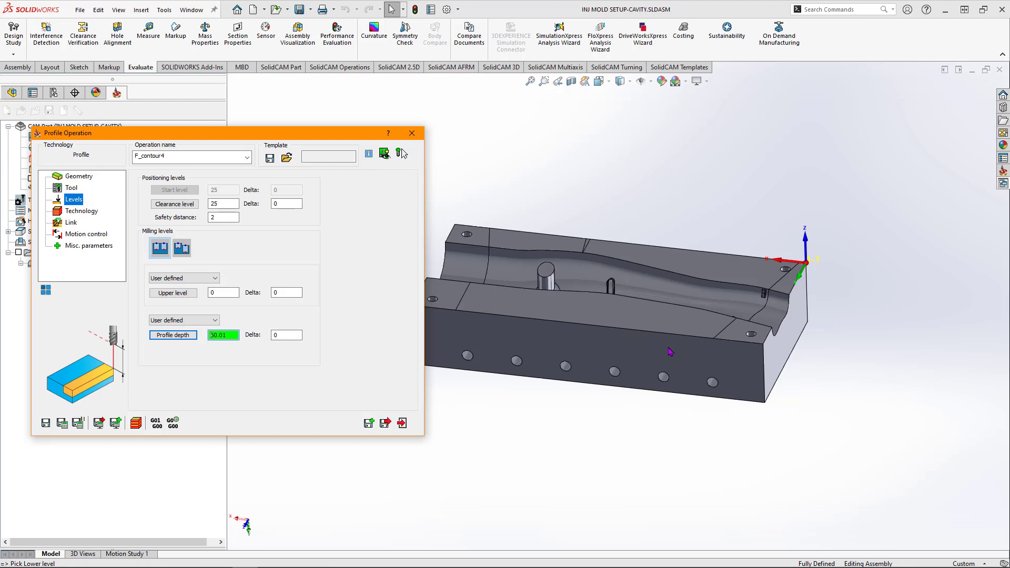
{"action": "left_click", "coordinate": [605, 370]}
{"action": "middle_click_drag", "start_coordinate": [627, 388], "coordinate": [618, 278]}
{"action": "middle_click_drag", "start_coordinate": [618, 323], "coordinate": [616, 403]}
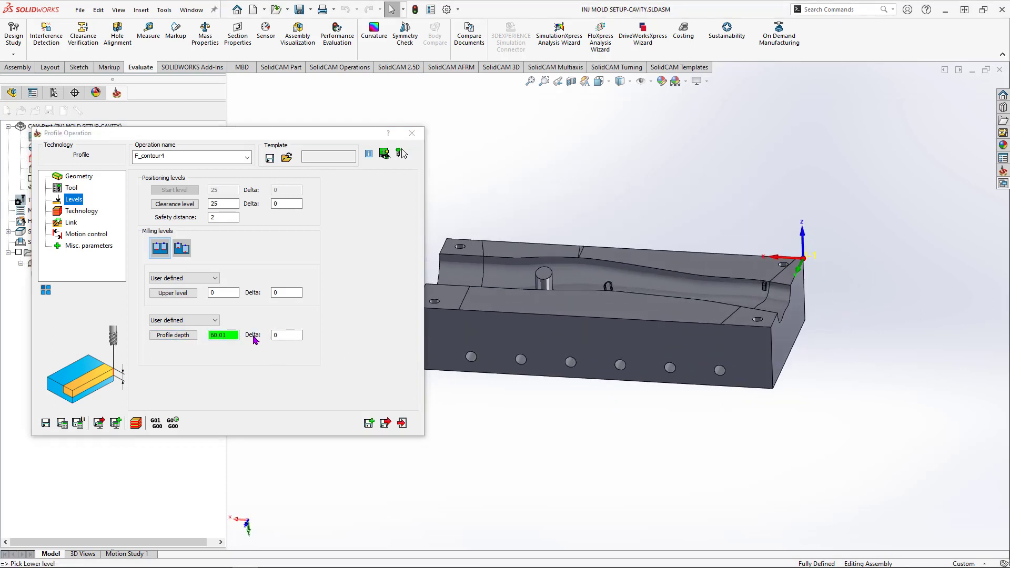
Step: Set the profile depth delta to 15, then save and calculate the operation's toolpath around the block
{"action": "left_click", "coordinate": [284, 335]}
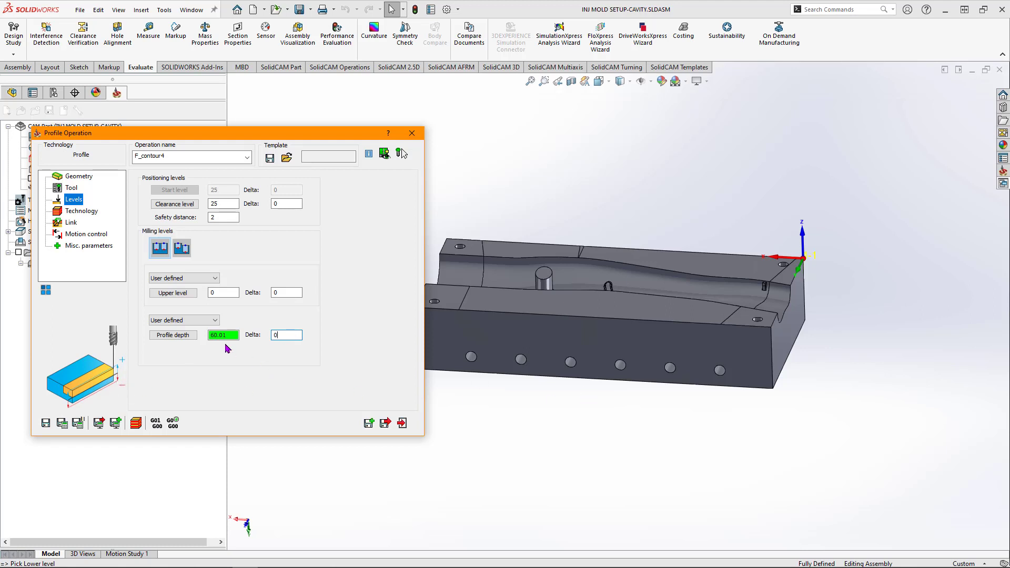
{"action": "double_click", "coordinate": [286, 334]}
{"action": "type", "text": "15"}
{"action": "left_click", "coordinate": [62, 424]}
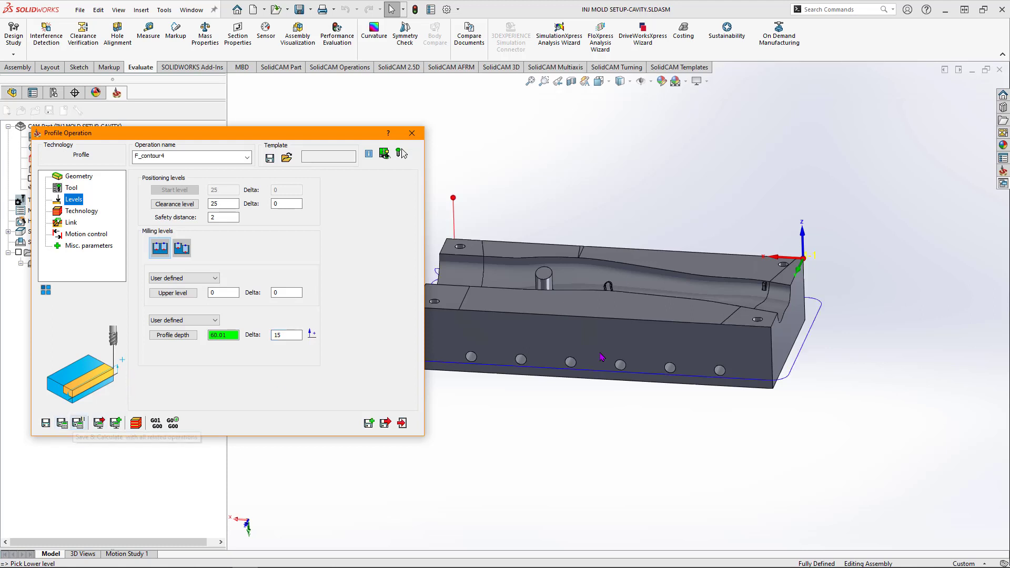
{"action": "middle_click_drag", "start_coordinate": [666, 329], "coordinate": [701, 324]}
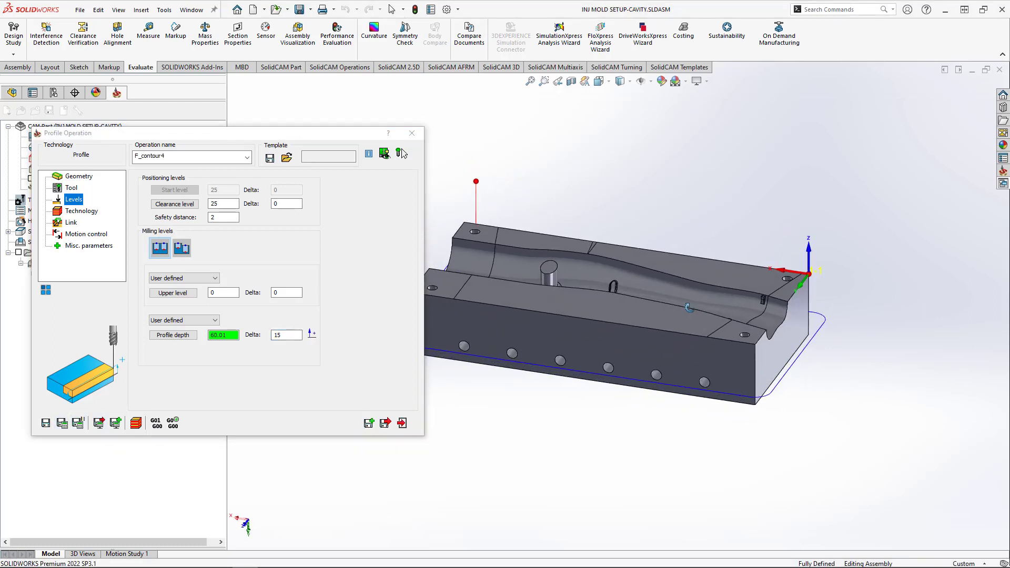
{"action": "scroll", "coordinate": [538, 328], "scroll_direction": "up", "scroll_amount": 3}
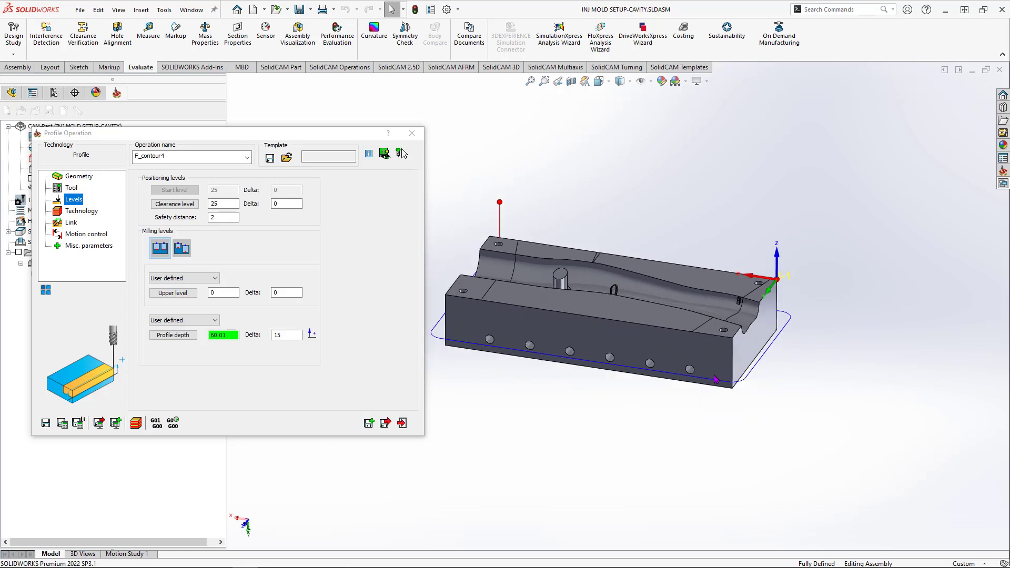
{"action": "scroll", "coordinate": [513, 296], "scroll_direction": "down", "scroll_amount": 2}
{"action": "scroll", "coordinate": [719, 342], "scroll_direction": "down", "scroll_amount": 1}
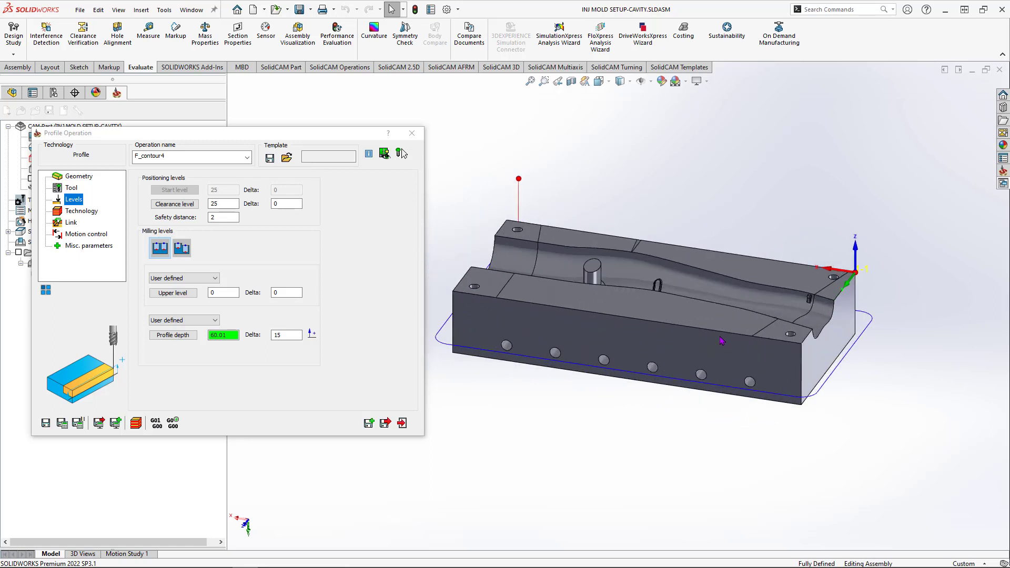
{"action": "middle_click_drag", "start_coordinate": [721, 347], "coordinate": [862, 312]}
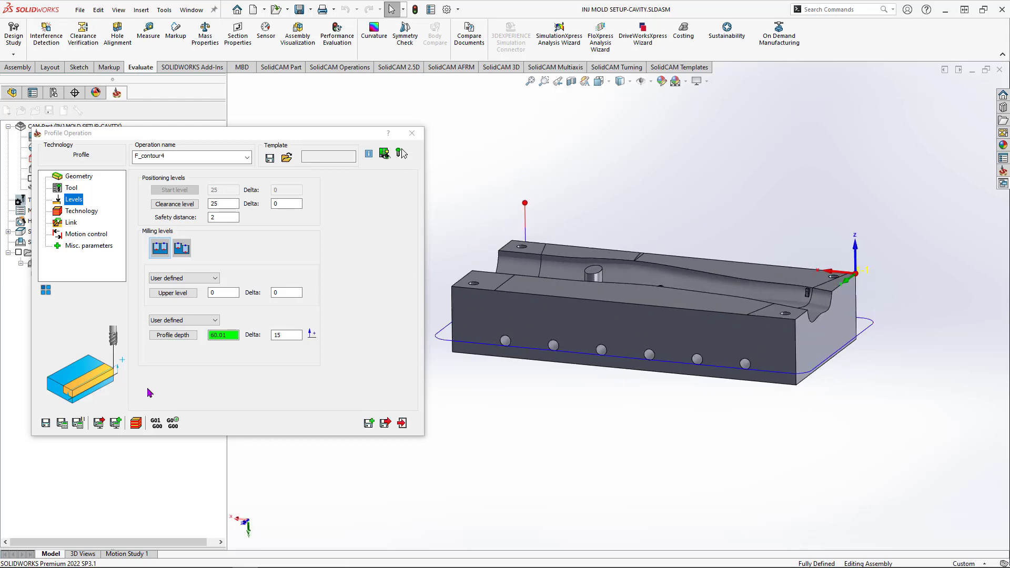
Step: Open the simulation of the profile operation with solid verification and reduce the simulation speed to its slowest setting
{"action": "left_click", "coordinate": [135, 423]}
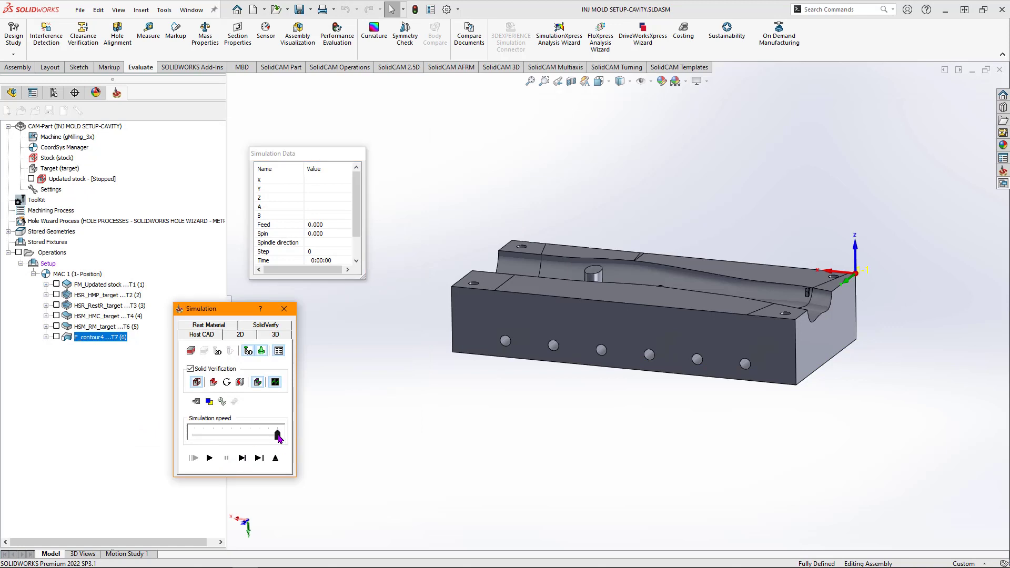
{"action": "left_click_drag", "start_coordinate": [277, 435], "coordinate": [195, 435]}
{"action": "middle_click_drag", "start_coordinate": [586, 398], "coordinate": [611, 413]}
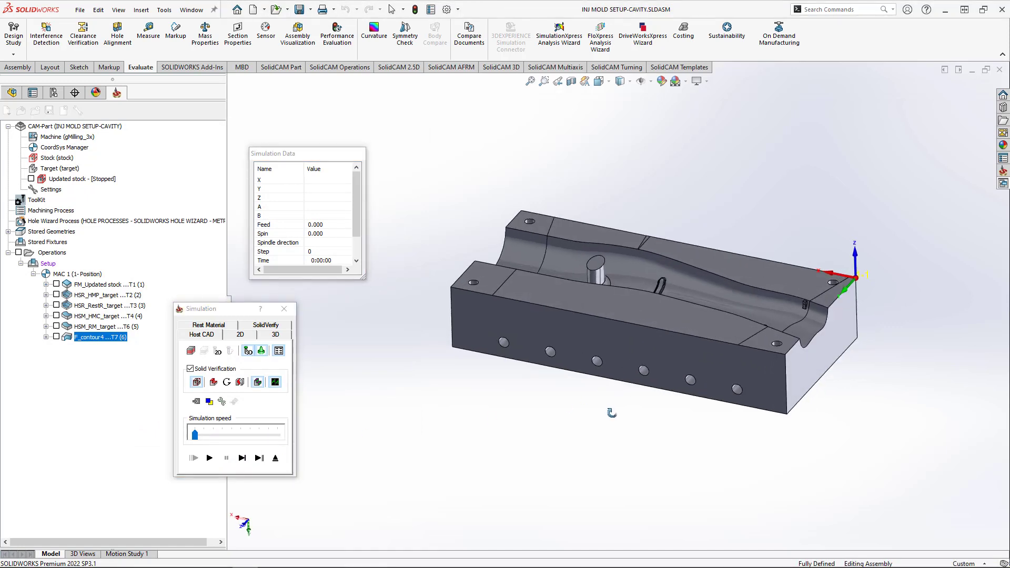
{"action": "scroll", "coordinate": [902, 310], "scroll_direction": "down", "scroll_amount": 1}
{"action": "scroll", "coordinate": [605, 341], "scroll_direction": "up", "scroll_amount": 1}
{"action": "scroll", "coordinate": [387, 296], "scroll_direction": "up", "scroll_amount": 1}
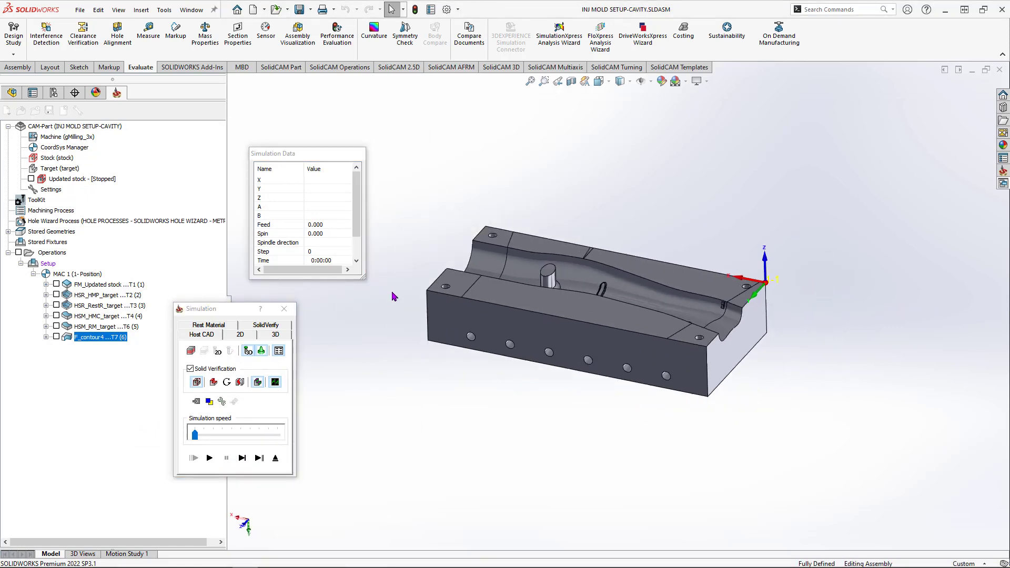
{"action": "scroll", "coordinate": [394, 296], "scroll_direction": "down", "scroll_amount": 2}
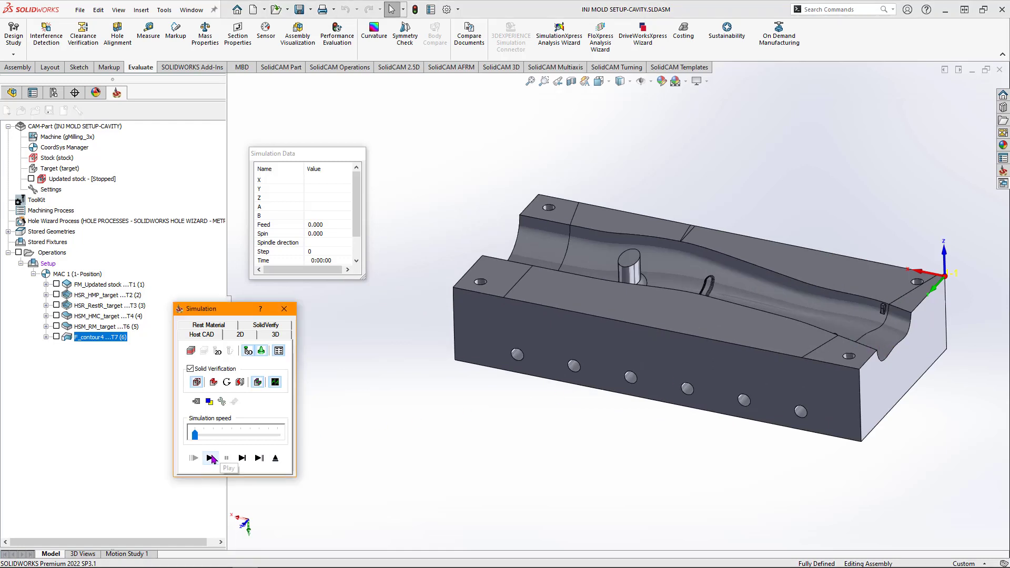
Step: Step through the profile cut move by move around the block's outer walls and enlarge the simulation data window
{"action": "left_click", "coordinate": [242, 458]}
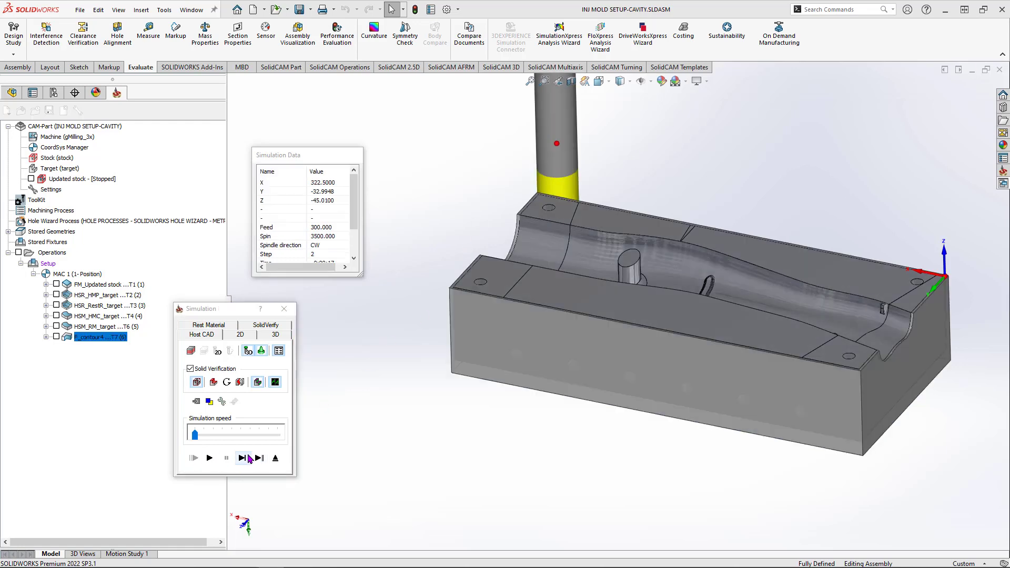
{"action": "left_click", "coordinate": [246, 457]}
{"action": "left_click", "coordinate": [248, 458]}
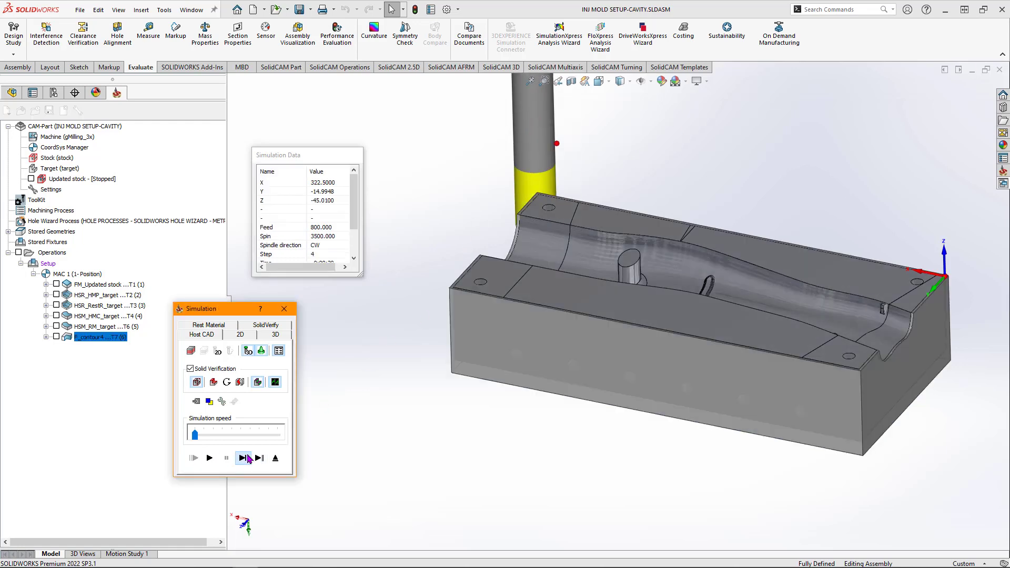
{"action": "left_click", "coordinate": [244, 459]}
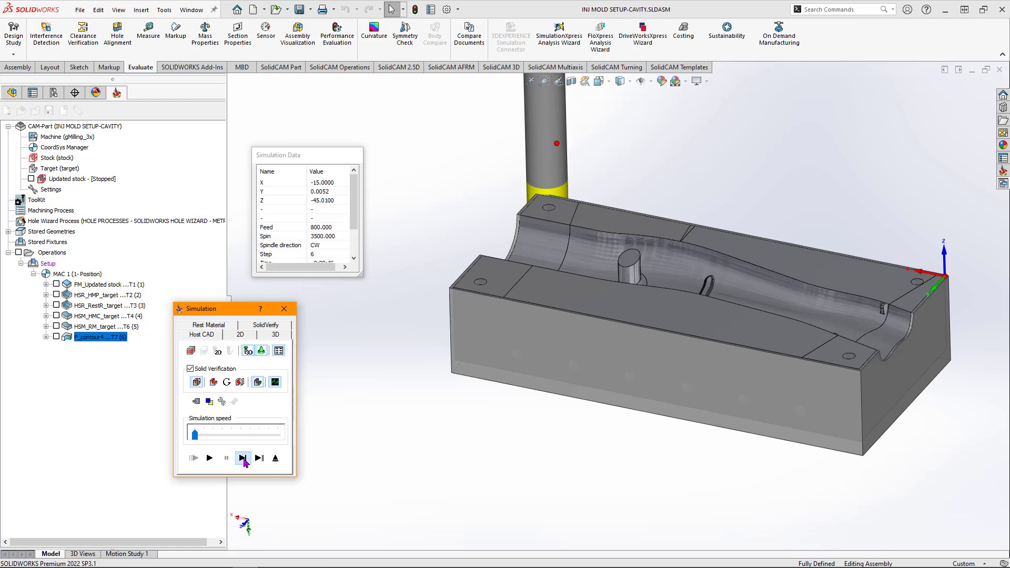
{"action": "left_click", "coordinate": [244, 458]}
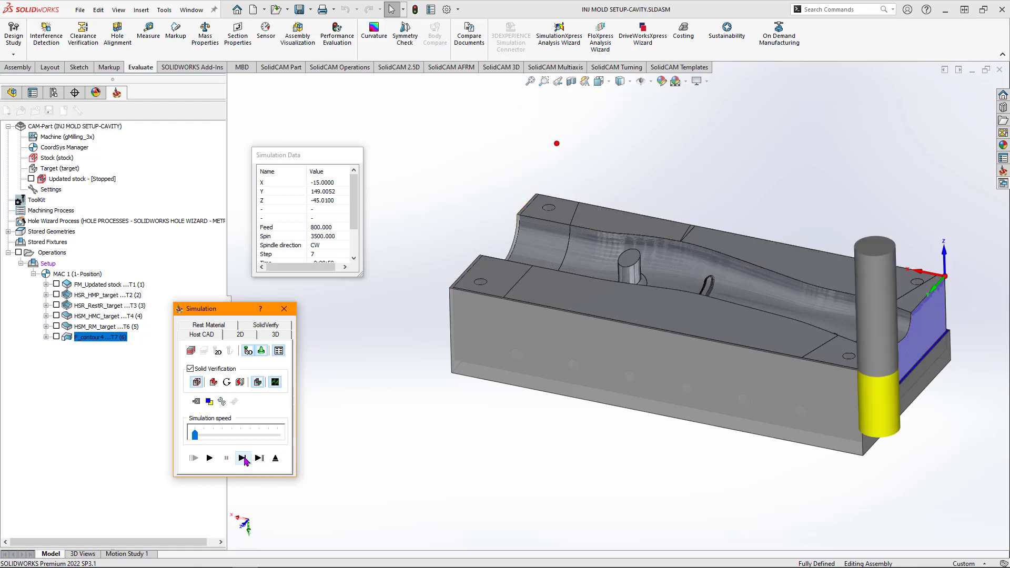
{"action": "left_click", "coordinate": [243, 459]}
{"action": "left_click", "coordinate": [243, 458]}
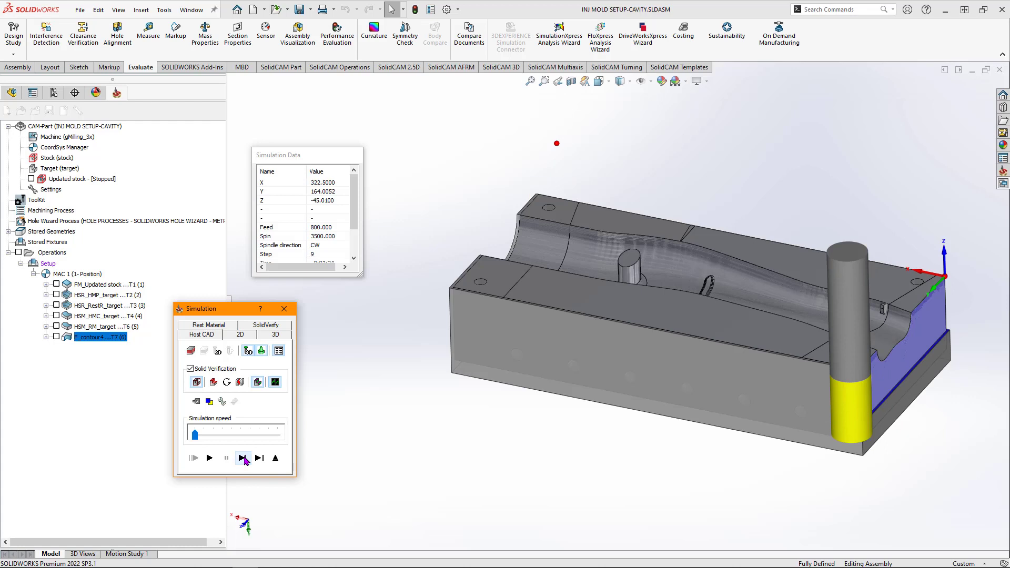
{"action": "left_click", "coordinate": [243, 458]}
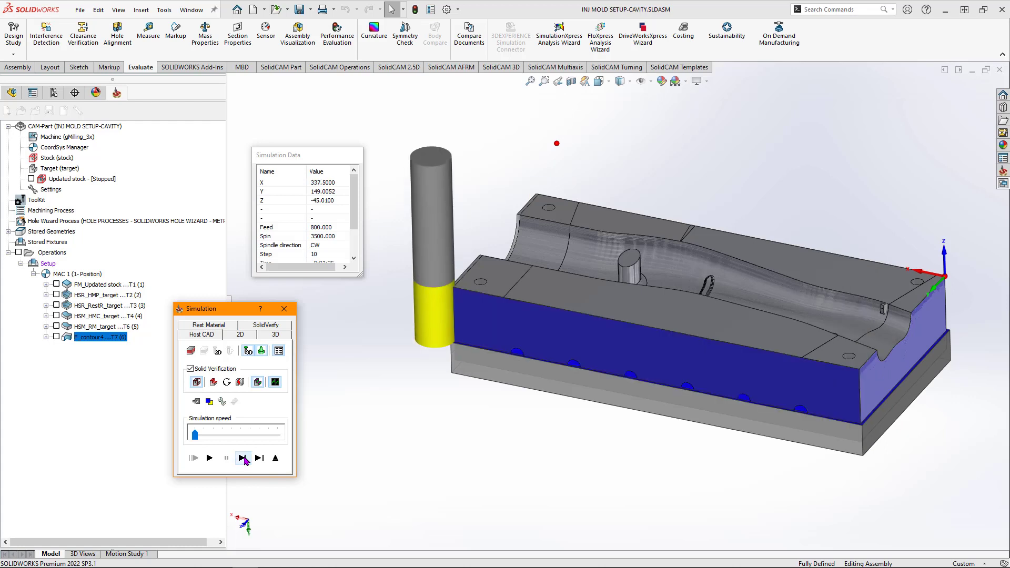
{"action": "left_click", "coordinate": [243, 459]}
{"action": "left_click", "coordinate": [243, 458]}
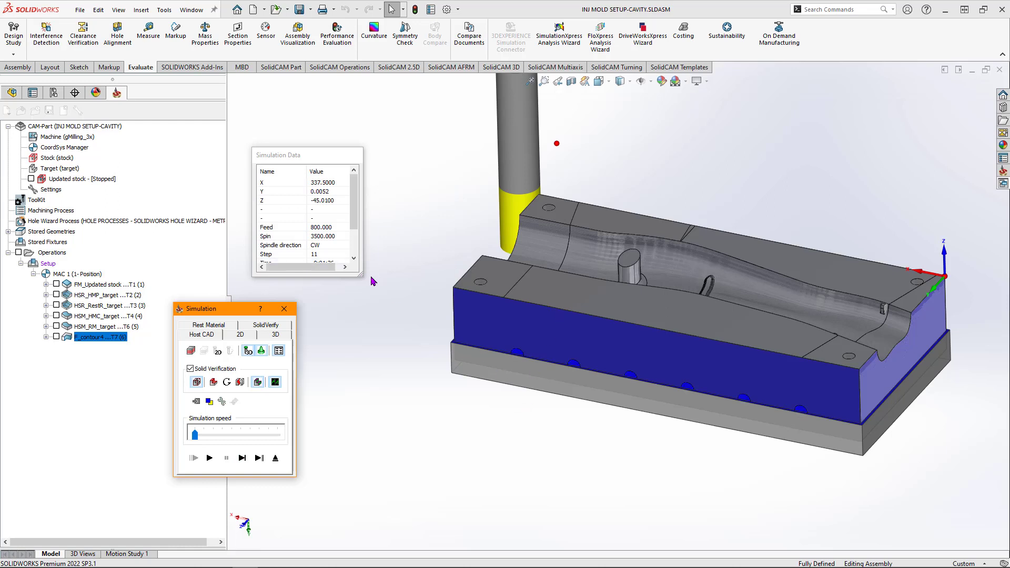
{"action": "left_click_drag", "start_coordinate": [360, 275], "coordinate": [400, 325]}
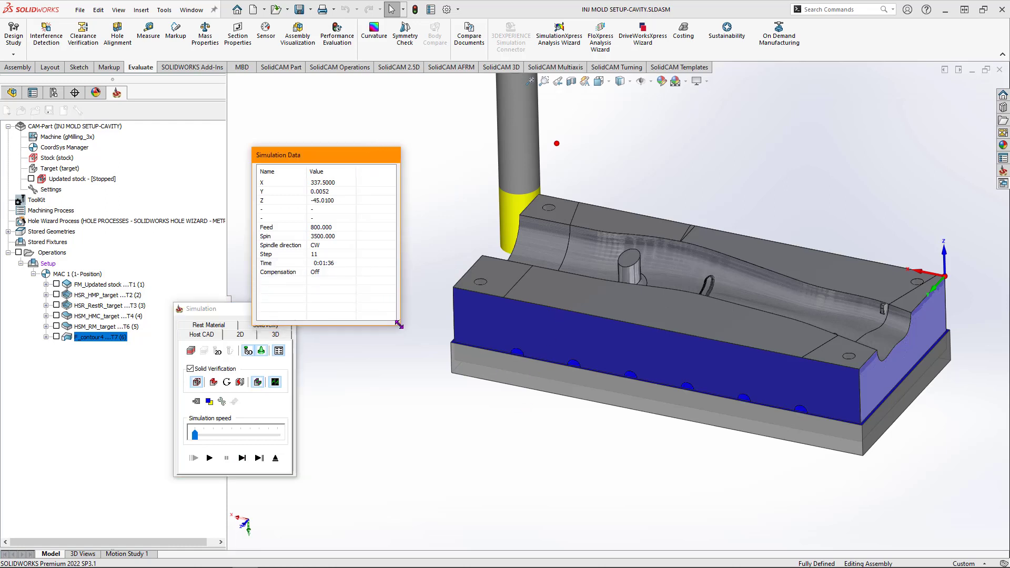
Step: Close the simulation, set the profile operation's finish step down to 10, and save and calculate the toolpath
{"action": "left_click_drag", "start_coordinate": [279, 157], "coordinate": [299, 130]}
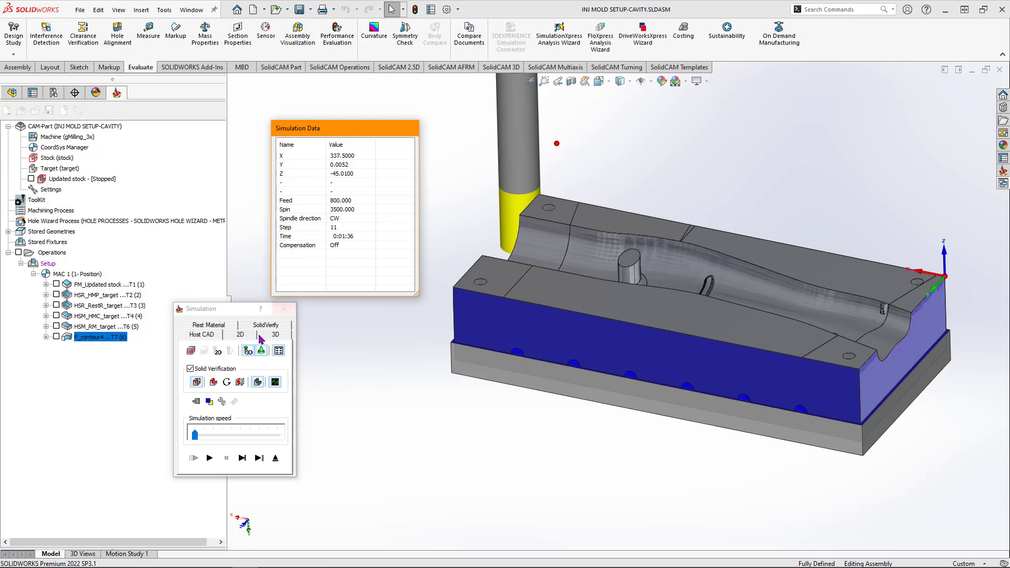
{"action": "left_click", "coordinate": [284, 309]}
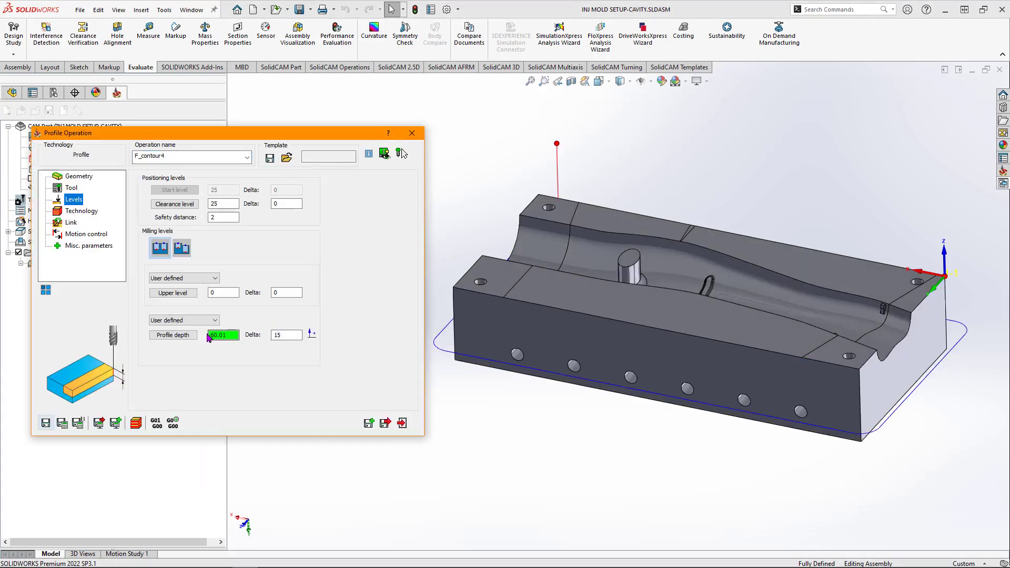
{"action": "left_click", "coordinate": [81, 212]}
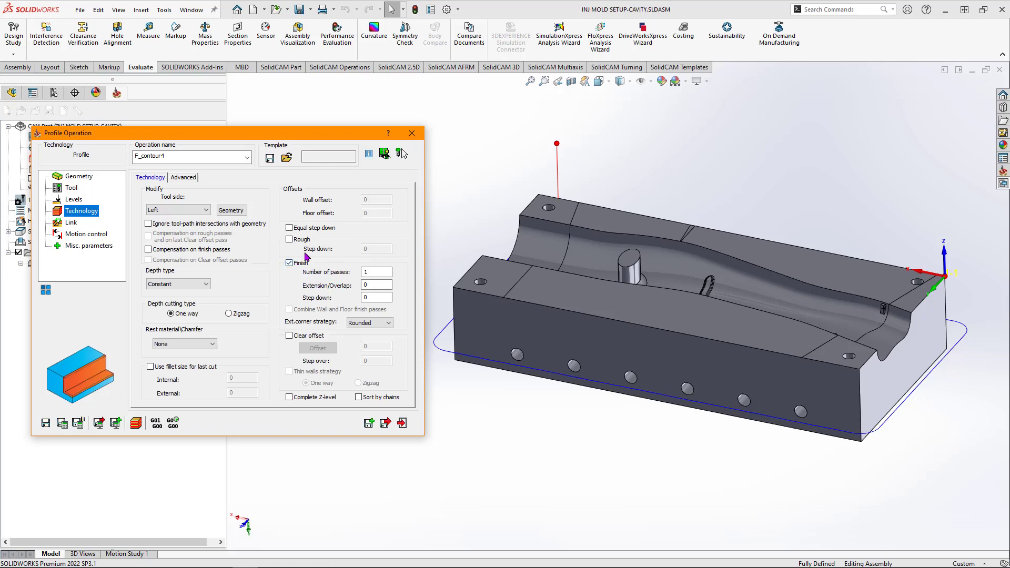
{"action": "left_click", "coordinate": [381, 298]}
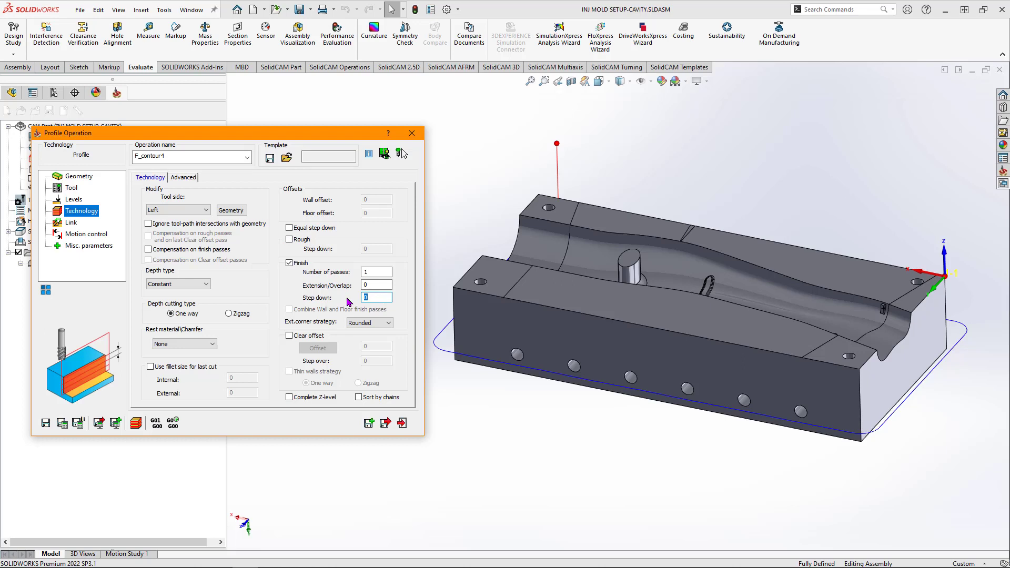
{"action": "left_click", "coordinate": [63, 423]}
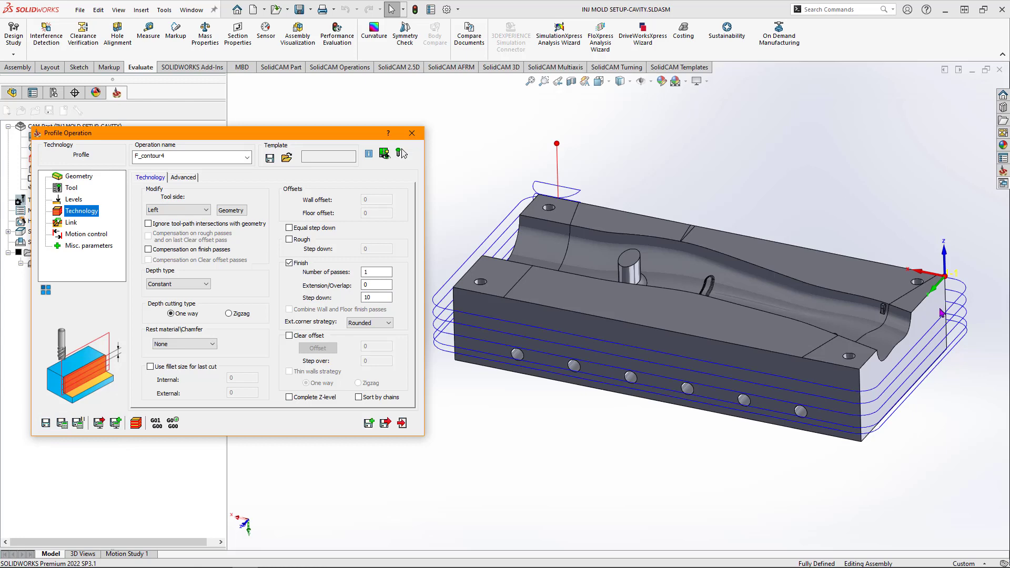
Step: Simulate the profile operation with solid verification, stepping move by move through the upper depth passes and playing the remaining passes to the end
{"action": "left_click", "coordinate": [136, 423]}
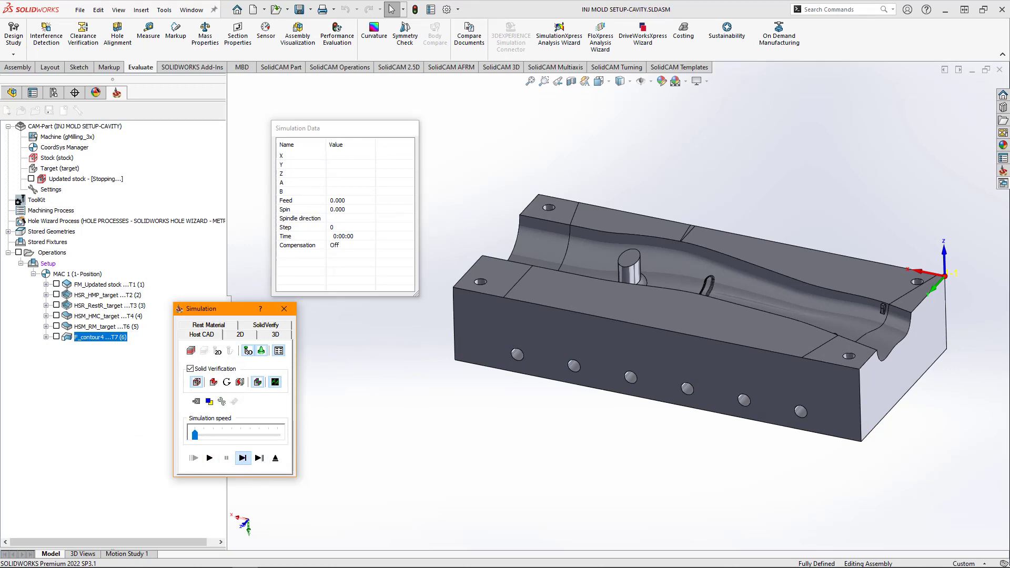
{"action": "left_click", "coordinate": [242, 459]}
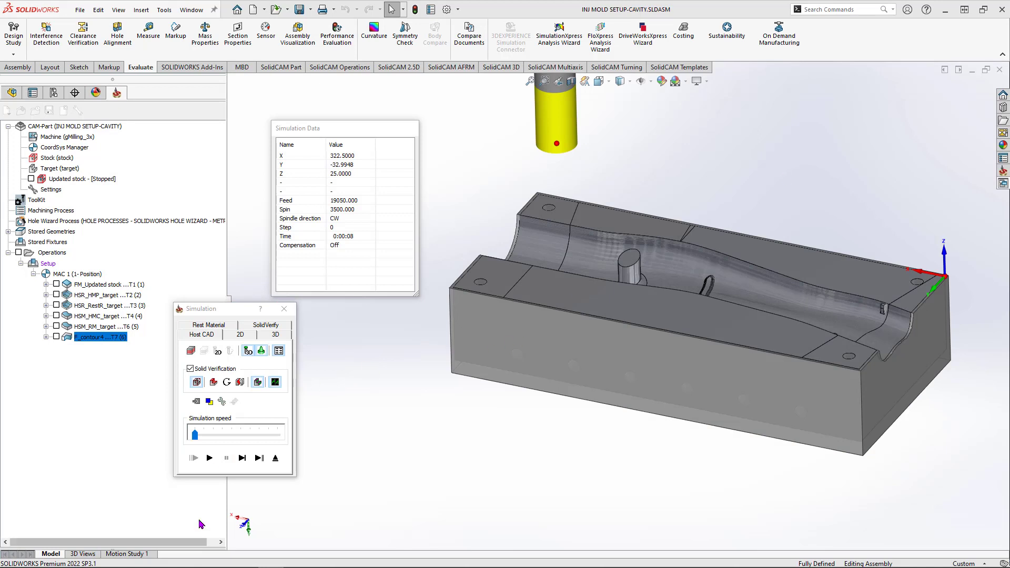
{"action": "left_click", "coordinate": [242, 458]}
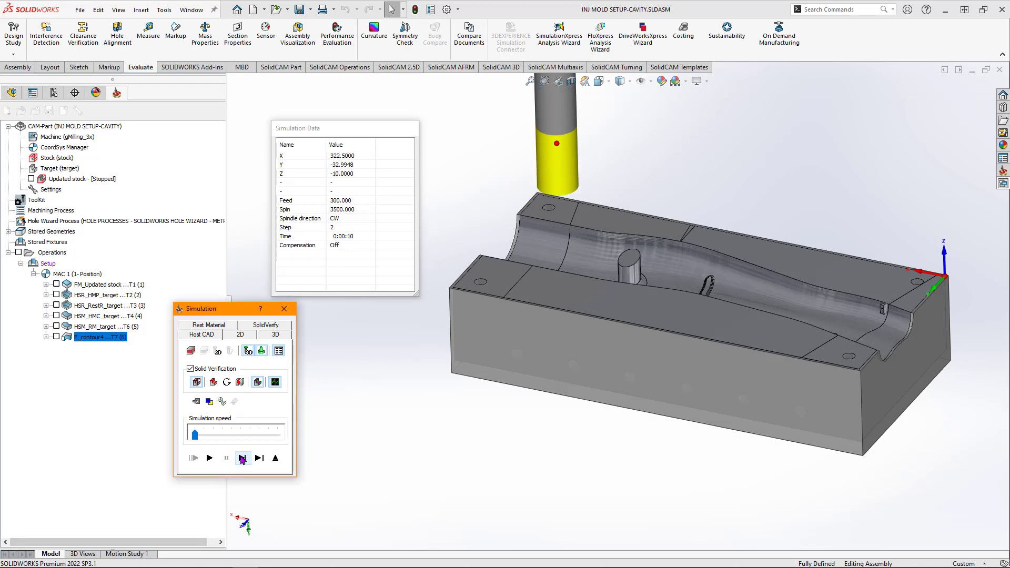
{"action": "left_click", "coordinate": [242, 459]}
{"action": "left_click", "coordinate": [242, 459]}
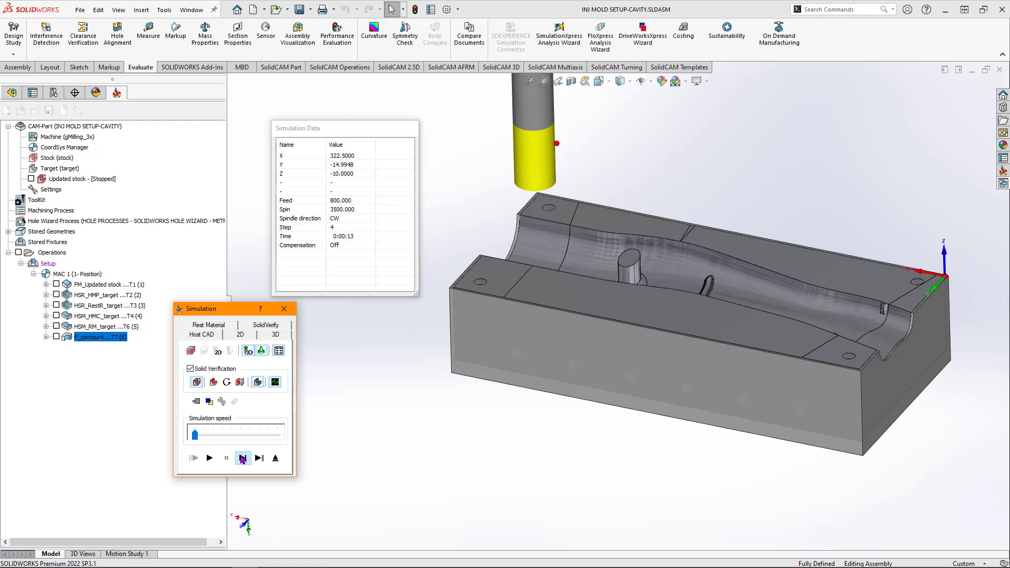
{"action": "left_click", "coordinate": [242, 459]}
{"action": "left_click", "coordinate": [242, 459]}
{"action": "left_click", "coordinate": [242, 458]}
{"action": "left_click", "coordinate": [242, 458]}
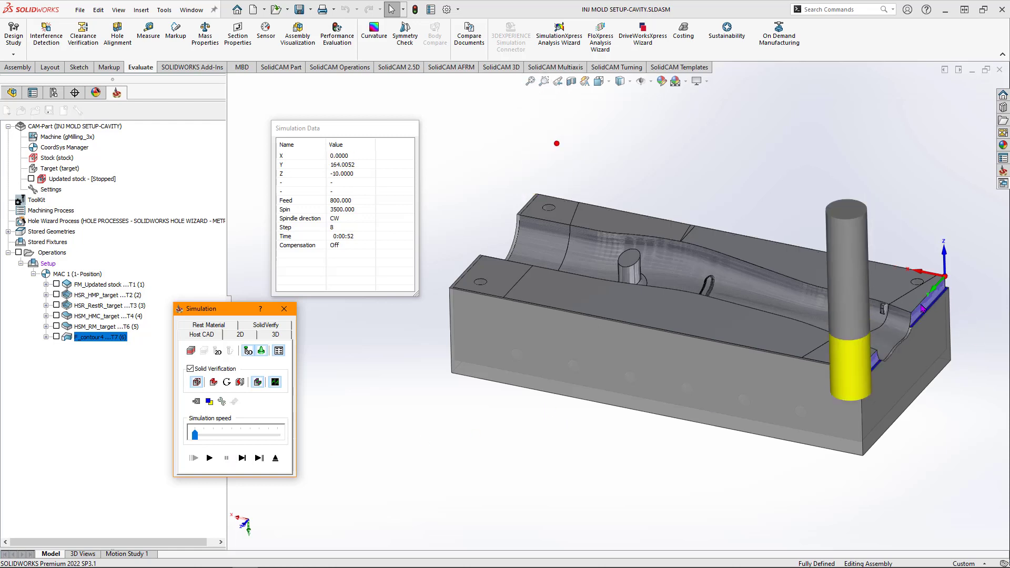
{"action": "left_click", "coordinate": [242, 458]}
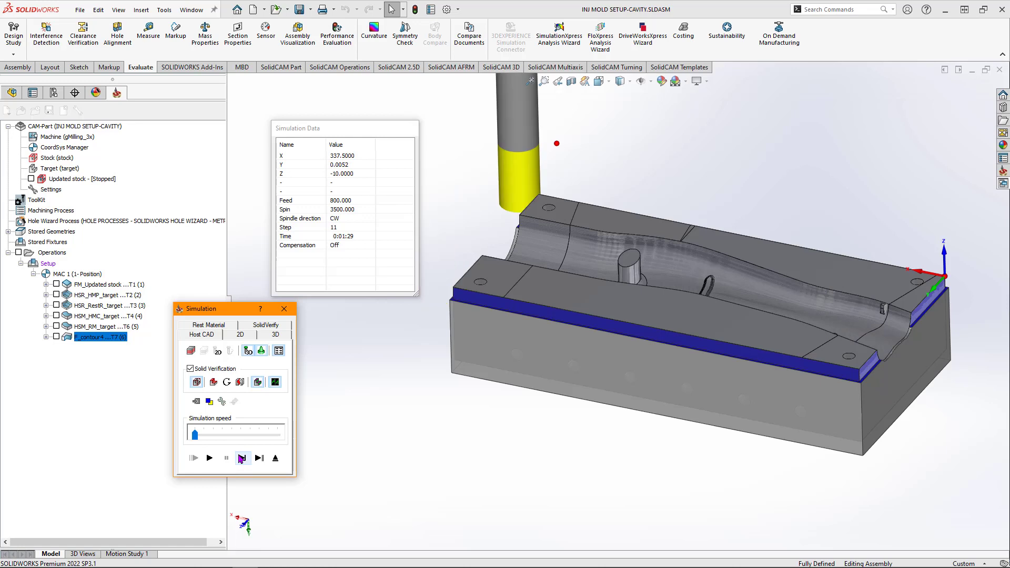
{"action": "left_click", "coordinate": [242, 458]}
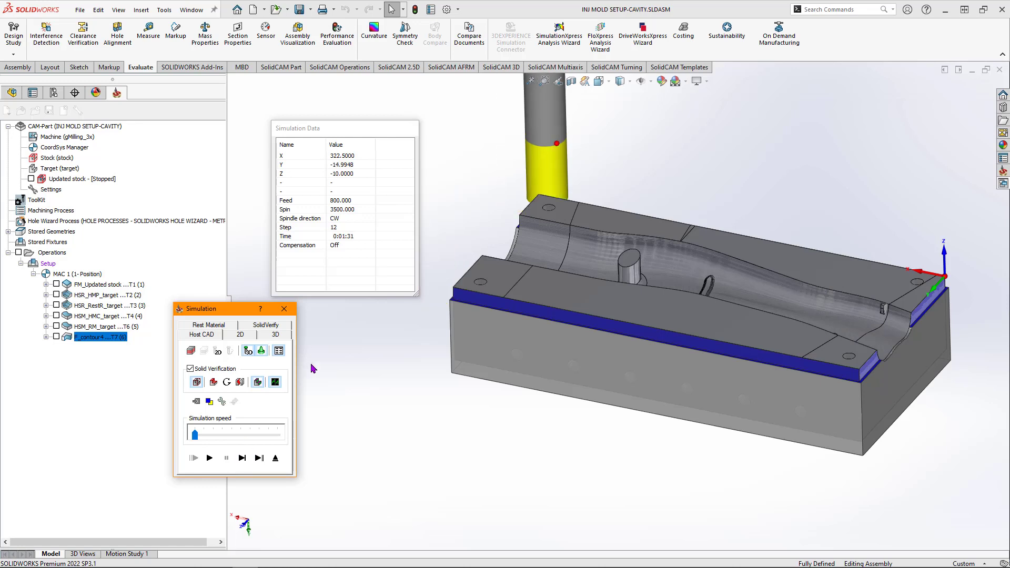
{"action": "left_click", "coordinate": [242, 458]}
{"action": "left_click", "coordinate": [242, 458]}
{"action": "left_click", "coordinate": [242, 458]}
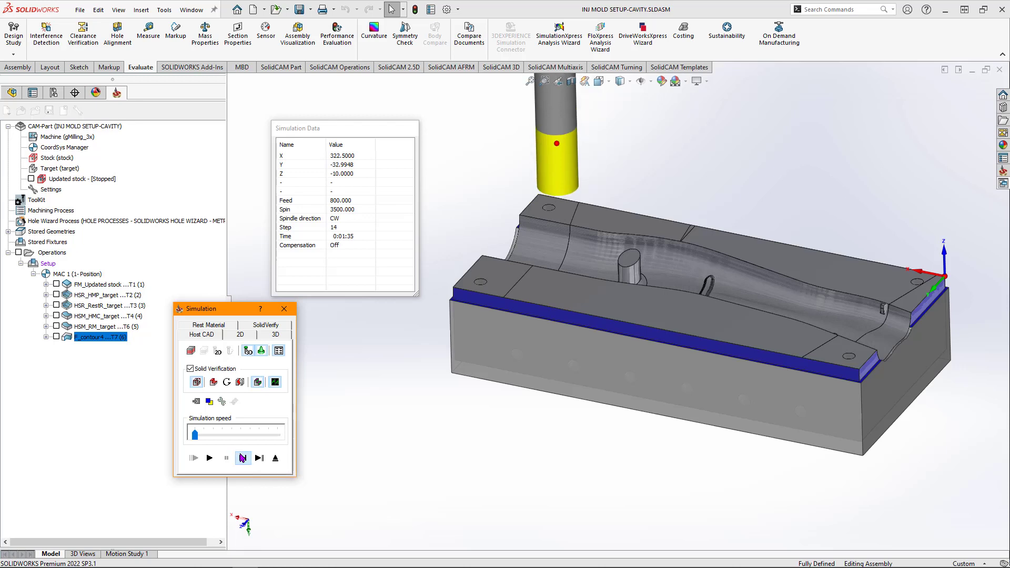
{"action": "left_click", "coordinate": [242, 458]}
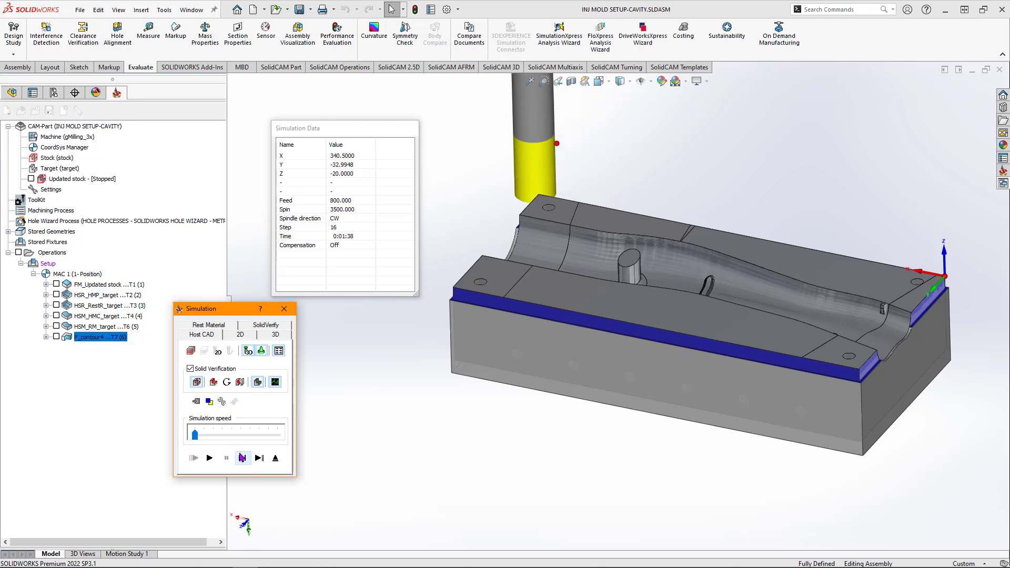
{"action": "left_click", "coordinate": [242, 458]}
{"action": "left_click", "coordinate": [242, 458]}
{"action": "left_click", "coordinate": [242, 458]}
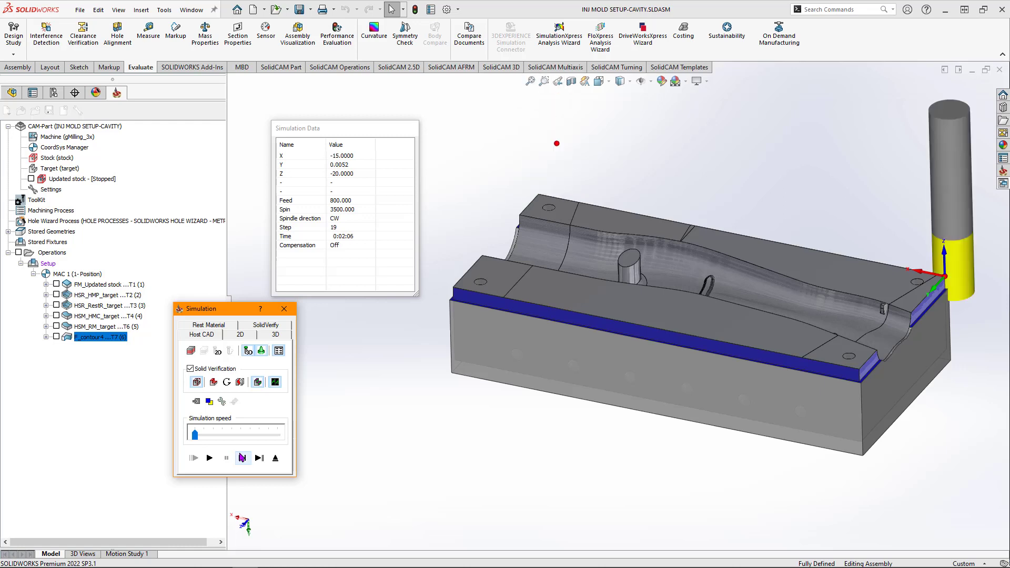
{"action": "left_click", "coordinate": [242, 458]}
{"action": "left_click", "coordinate": [241, 458]}
{"action": "left_click", "coordinate": [242, 458]}
{"action": "left_click", "coordinate": [242, 458]}
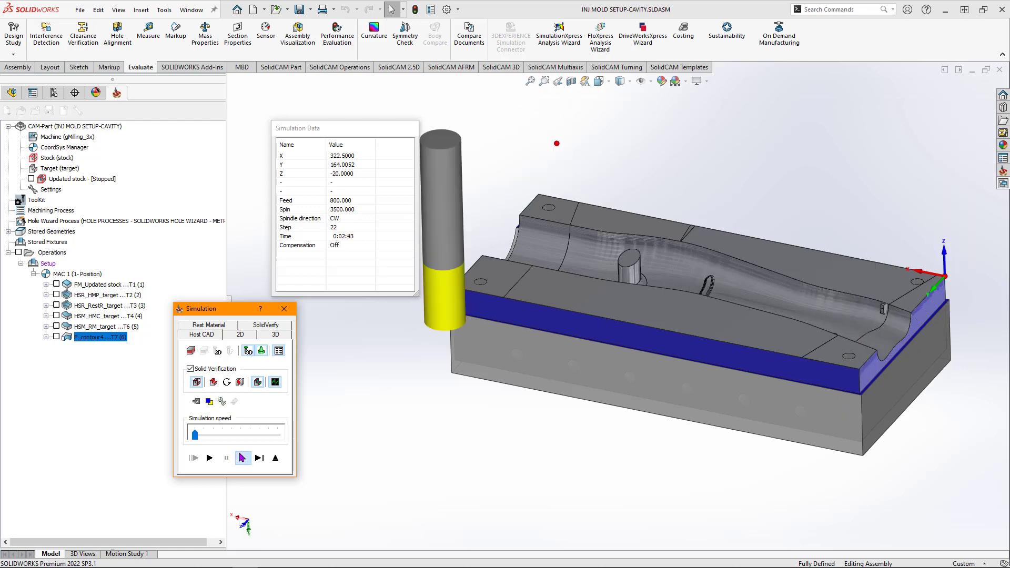
{"action": "left_click", "coordinate": [242, 458]}
{"action": "left_click", "coordinate": [242, 459]}
{"action": "left_click", "coordinate": [242, 458]}
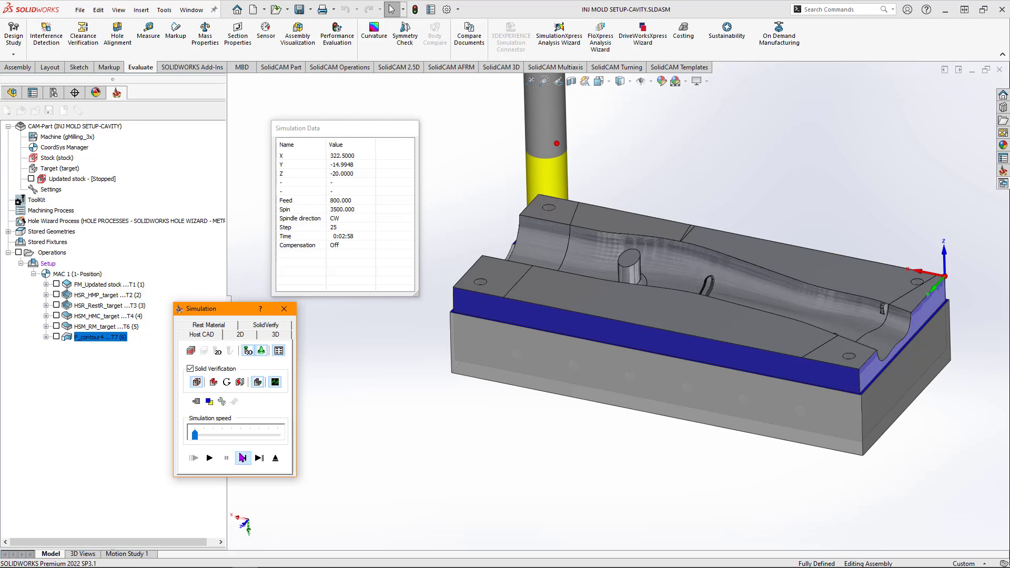
{"action": "left_click", "coordinate": [242, 458]}
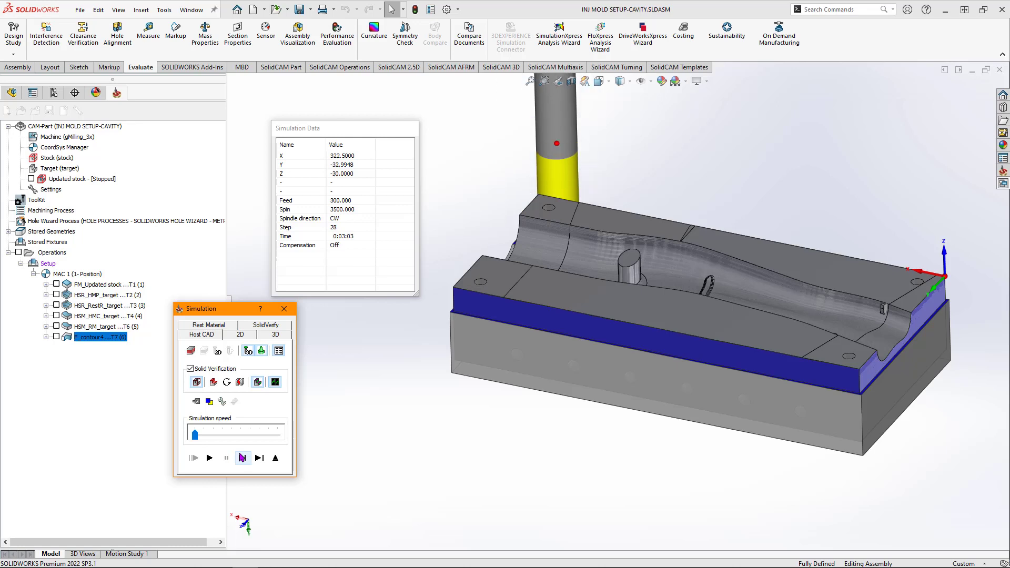
{"action": "left_click", "coordinate": [242, 459]}
{"action": "left_click", "coordinate": [242, 458]}
{"action": "left_click", "coordinate": [242, 458]}
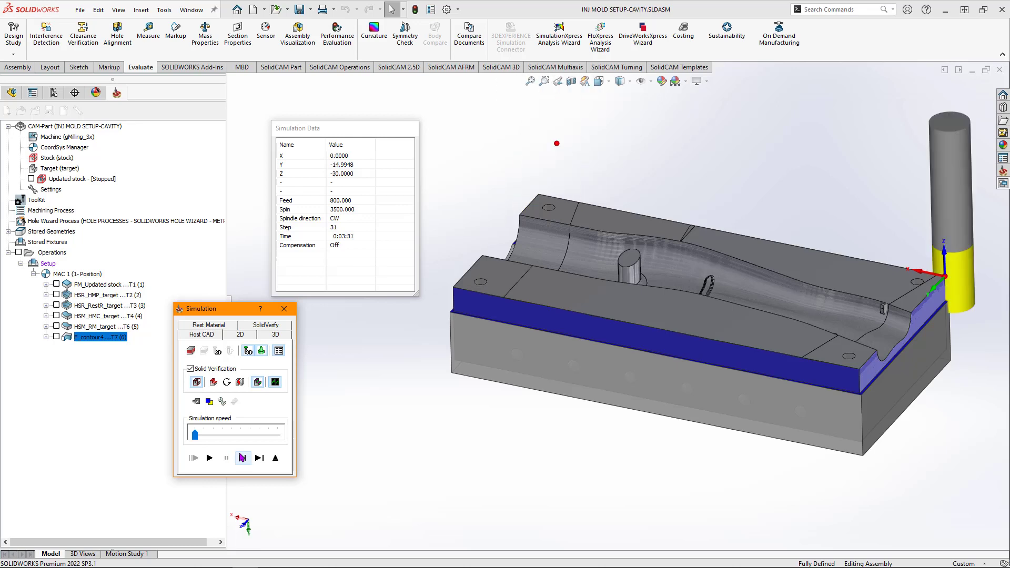
{"action": "left_click", "coordinate": [242, 458]}
{"action": "left_click", "coordinate": [242, 459]}
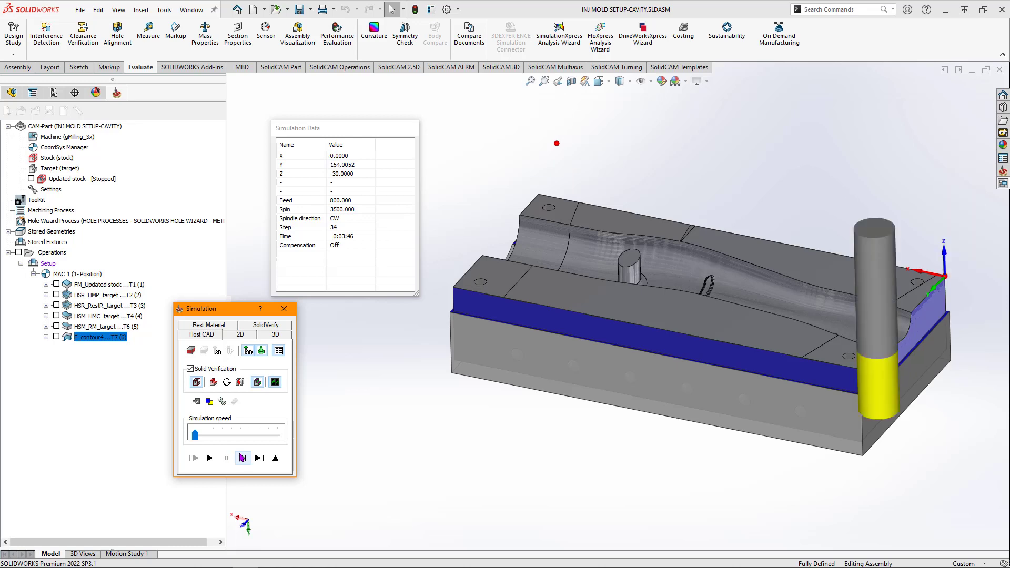
{"action": "left_click", "coordinate": [242, 459]}
{"action": "left_click", "coordinate": [242, 458]}
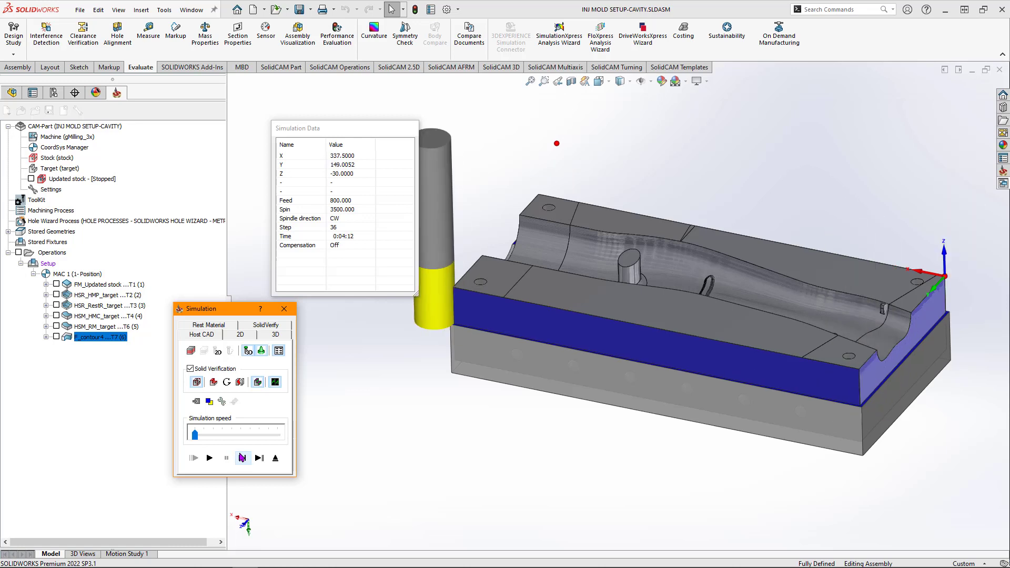
{"action": "left_click", "coordinate": [242, 458]}
{"action": "left_click", "coordinate": [242, 458]}
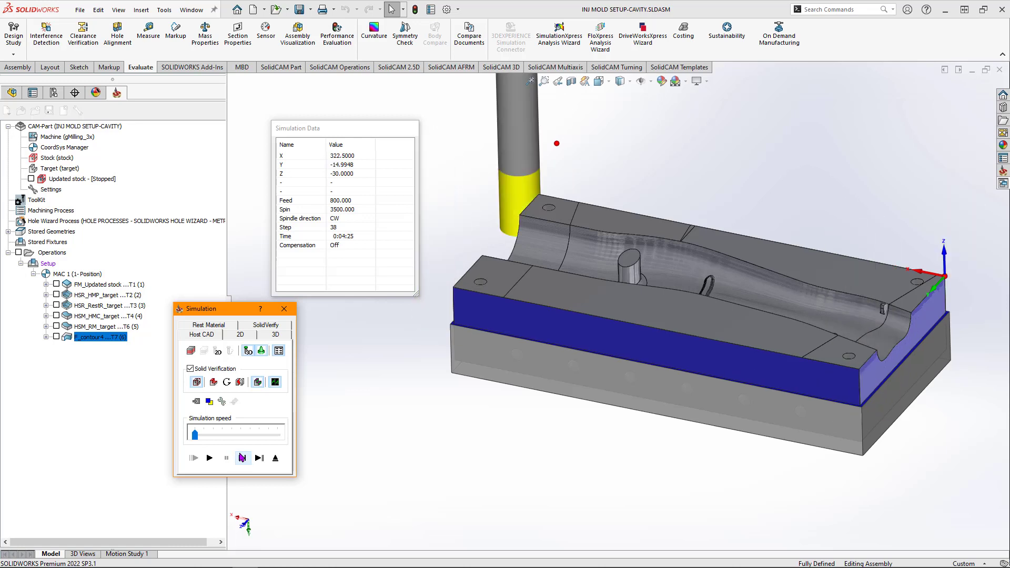
{"action": "left_click", "coordinate": [242, 458]}
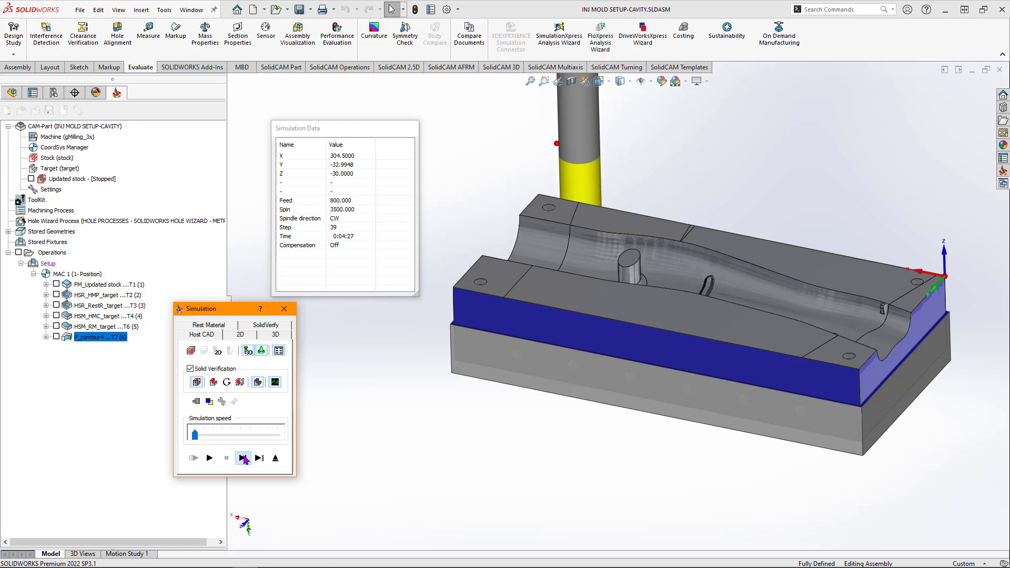
{"action": "left_click", "coordinate": [242, 458]}
{"action": "left_click", "coordinate": [210, 458]}
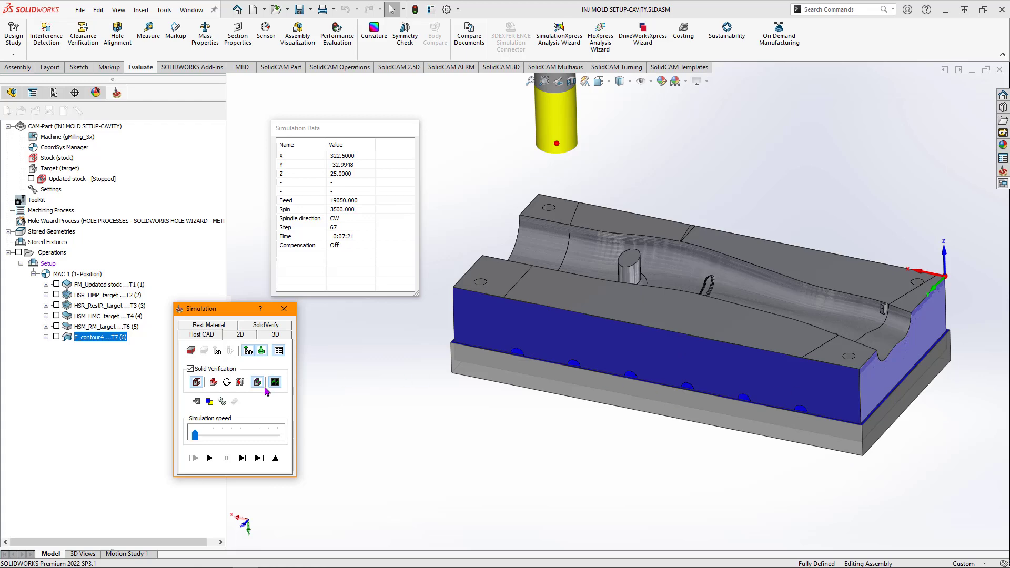
Step: Close the simulation, exit the profile operation and hide its toolpath on the mold block
{"action": "left_click", "coordinate": [293, 314]}
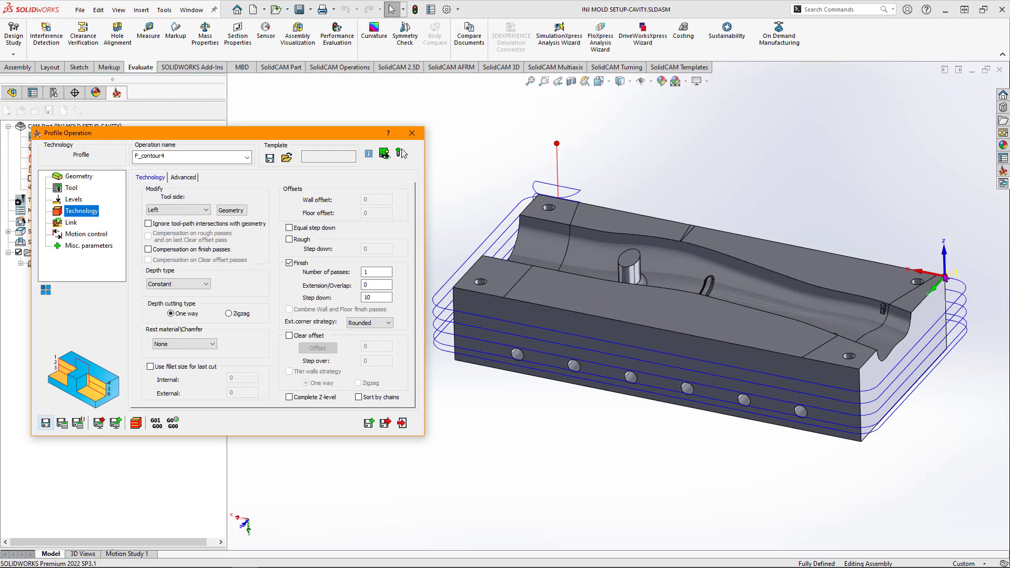
{"action": "left_click", "coordinate": [402, 422]}
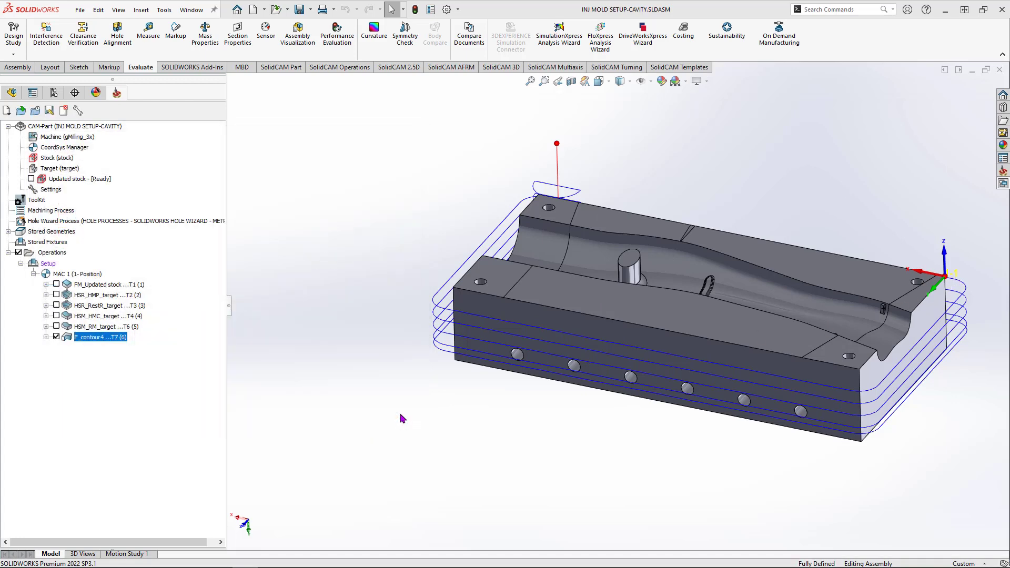
{"action": "left_click", "coordinate": [56, 337]}
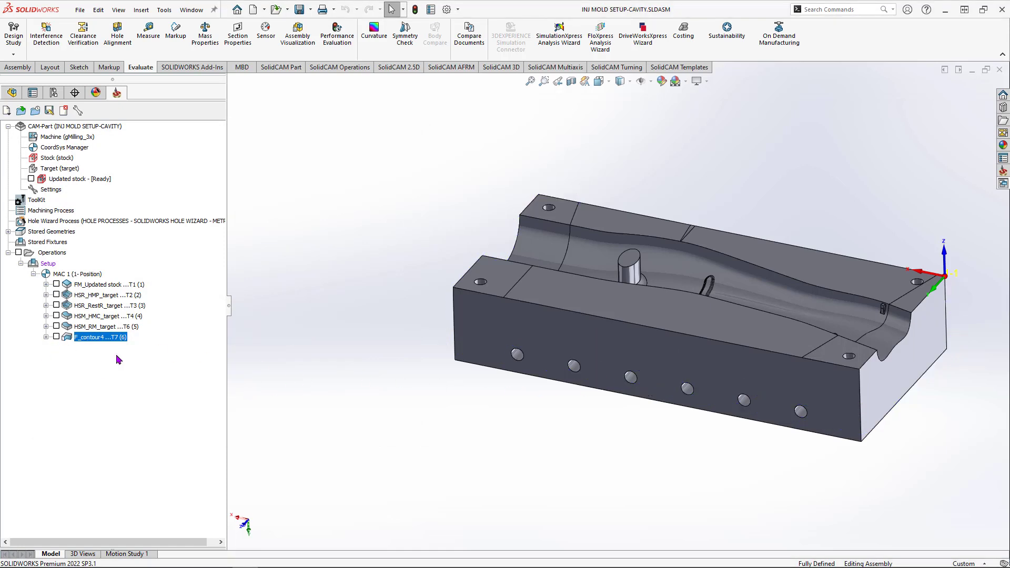
Step: View the mold block from its origin corner and highlight the curved cavity surface
{"action": "middle_click_drag", "start_coordinate": [820, 427], "coordinate": [464, 311]}
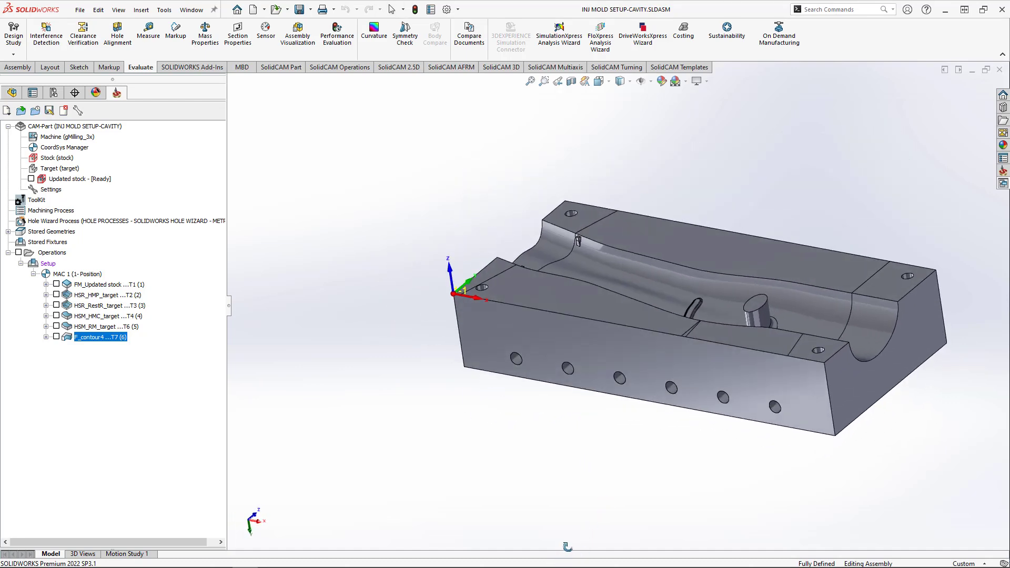
{"action": "scroll", "coordinate": [458, 294], "scroll_direction": "down", "scroll_amount": 2}
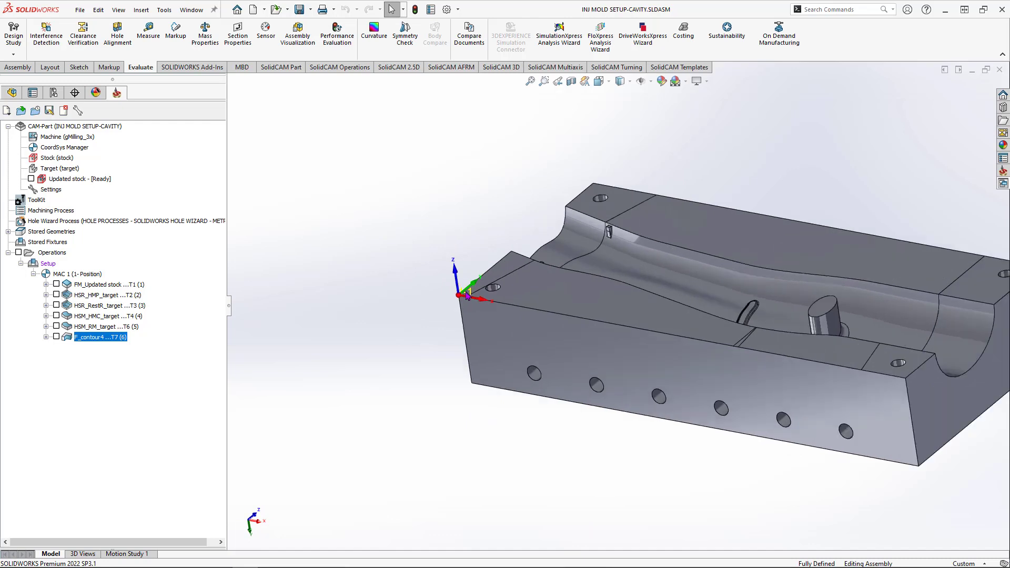
{"action": "middle_click_drag", "start_coordinate": [545, 321], "coordinate": [492, 332]}
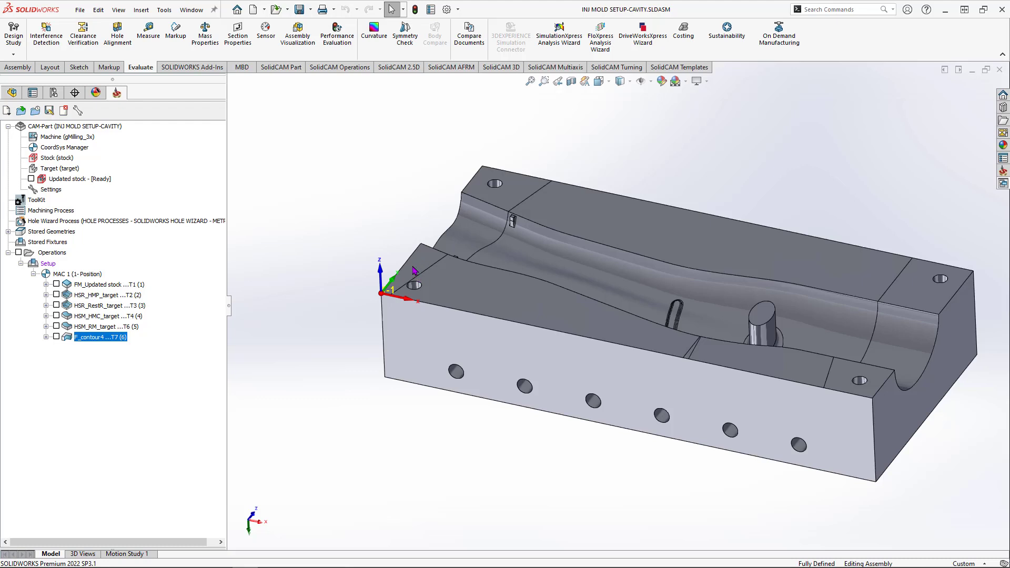
{"action": "mouse_move", "coordinate": [447, 258]}
{"action": "middle_mouse_down"}
{"action": "mouse_move", "coordinate": [443, 363]}
{"action": "mouse_move", "coordinate": [441, 253]}
{"action": "middle_mouse_up"}
{"action": "left_click", "coordinate": [439, 248]}
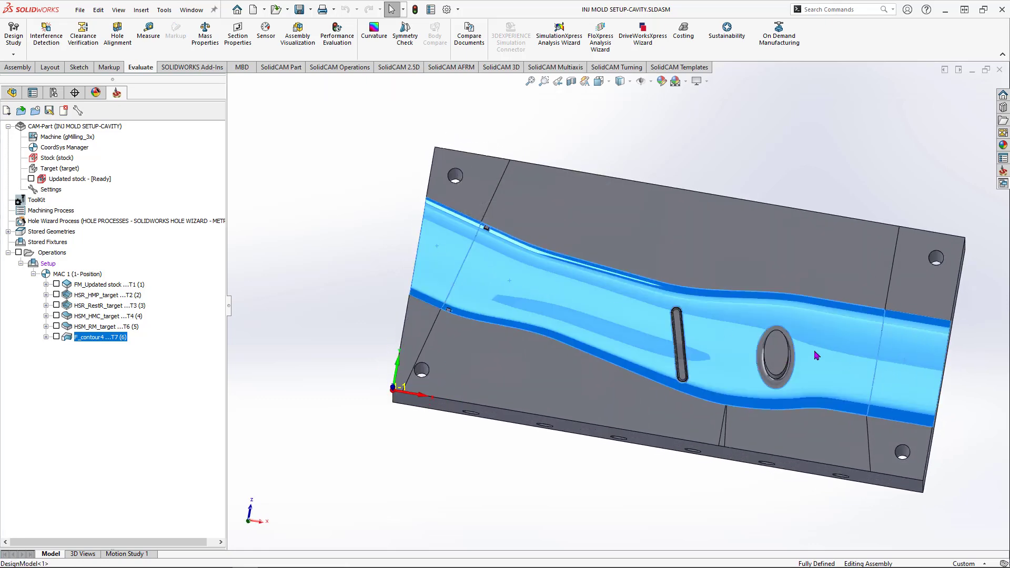
Step: Highlight the flat top faces of the mold block on both sides of the cavity
{"action": "middle_click_drag", "start_coordinate": [818, 355], "coordinate": [683, 305]}
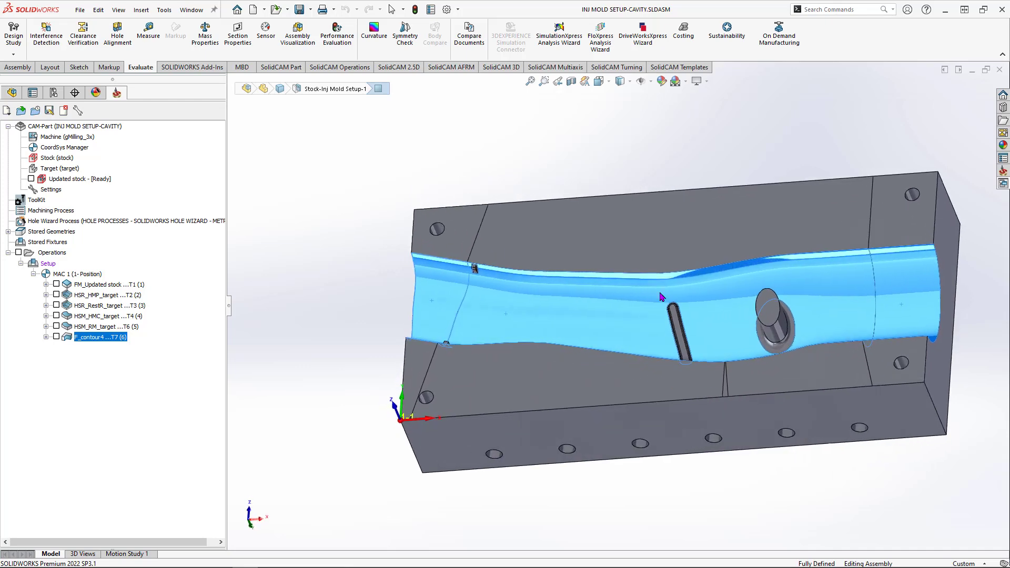
{"action": "middle_click_drag", "start_coordinate": [635, 282], "coordinate": [650, 351]}
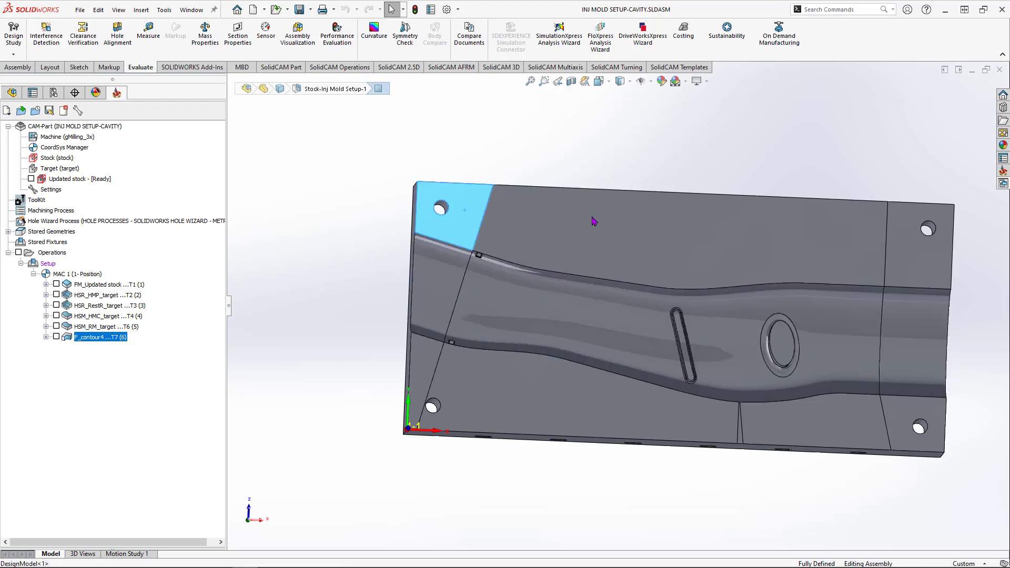
{"action": "left_click", "coordinate": [897, 416]}
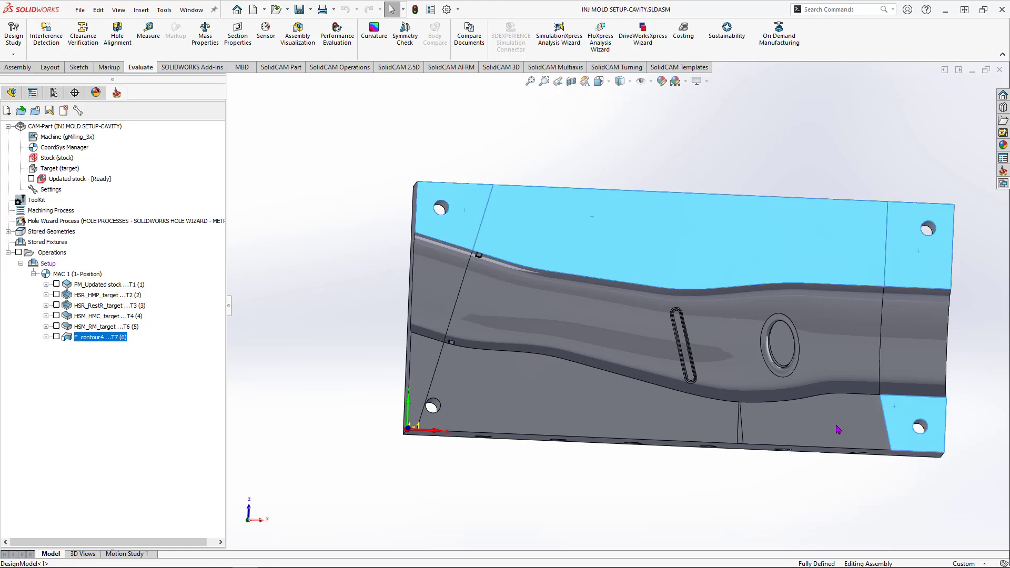
{"action": "left_click", "coordinate": [807, 427]}
{"action": "left_click", "coordinate": [624, 424]}
{"action": "left_click", "coordinate": [426, 359]}
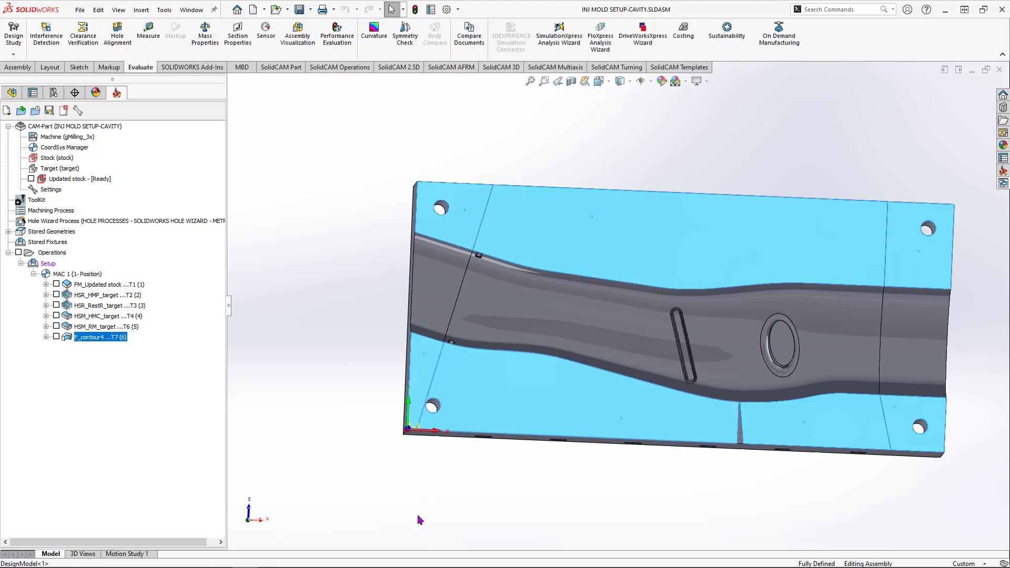
Step: Clear the top-face selection and highlight the side face of the mold block that holds the row of six holes
{"action": "middle_click_drag", "start_coordinate": [622, 480], "coordinate": [618, 319]}
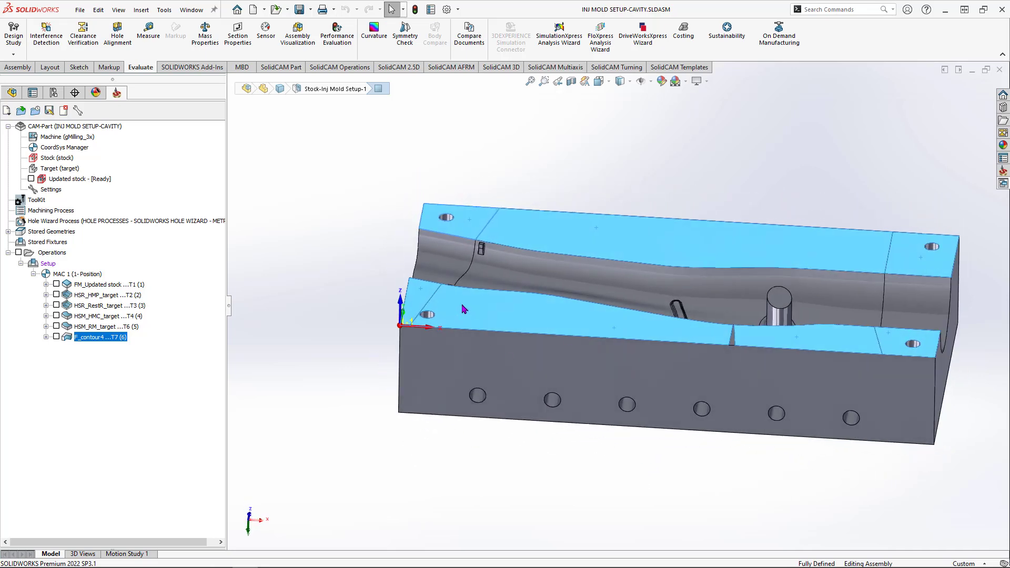
{"action": "middle_click_drag", "start_coordinate": [377, 257], "coordinate": [368, 282]}
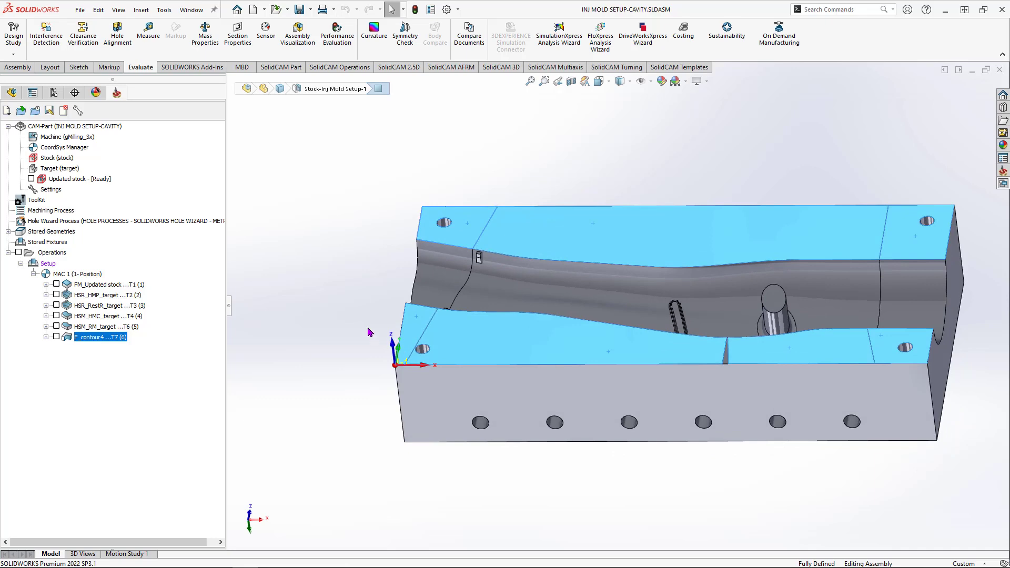
{"action": "middle_click_drag", "start_coordinate": [390, 438], "coordinate": [376, 355]}
{"action": "left_click", "coordinate": [344, 322]}
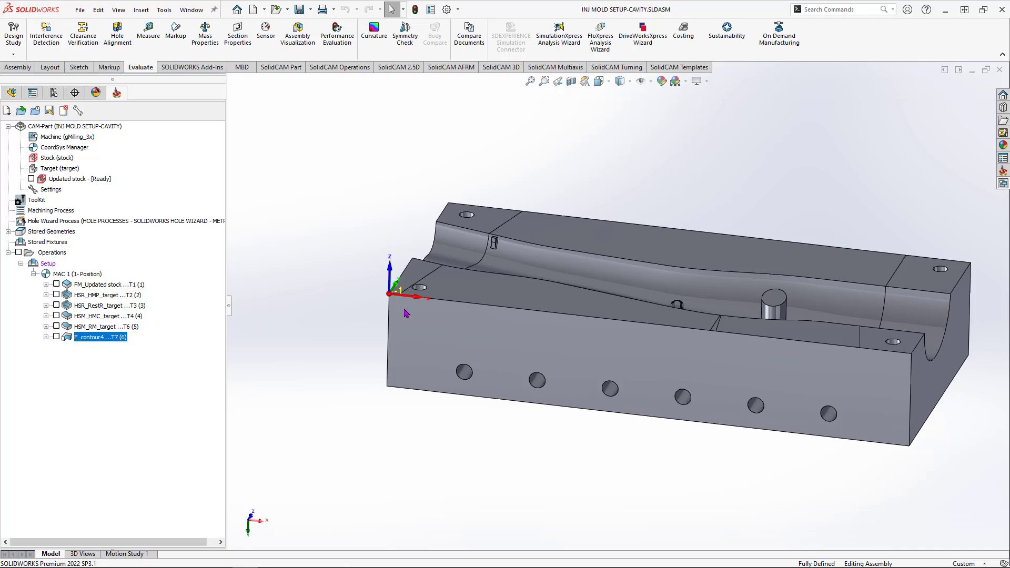
{"action": "middle_click_drag", "start_coordinate": [406, 313], "coordinate": [448, 336]}
{"action": "left_click", "coordinate": [445, 379]}
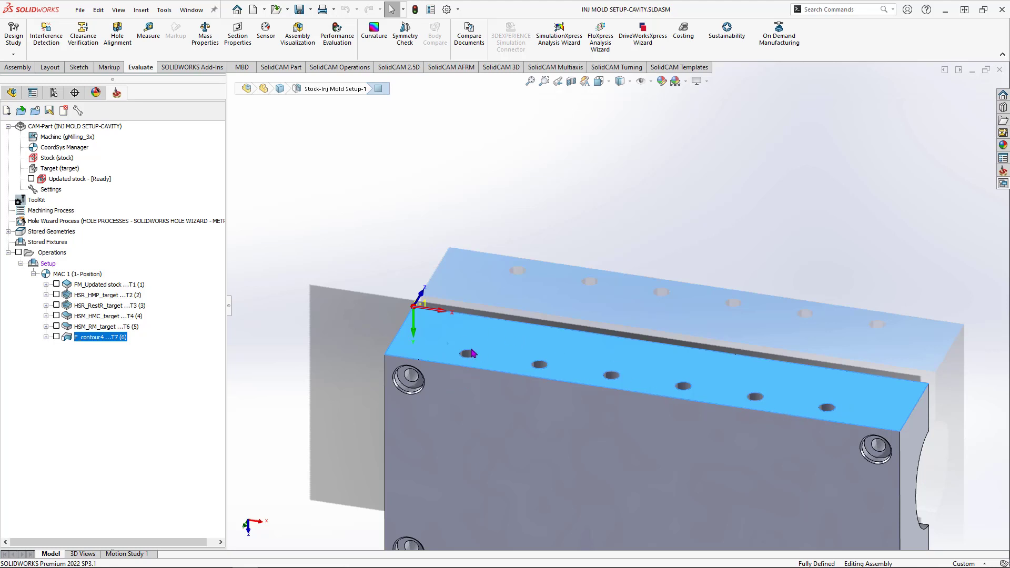
{"action": "left_click", "coordinate": [347, 345]}
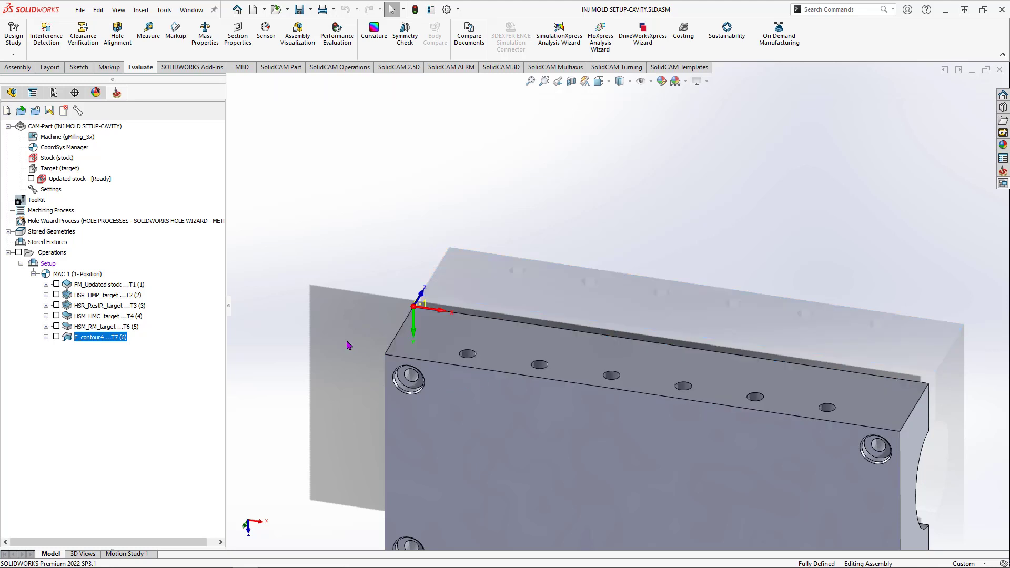
Step: Highlight the underside of the mold block, and the counterbore wall and chamfer of one of its corner holes
{"action": "middle_click_drag", "start_coordinate": [485, 455], "coordinate": [491, 238]}
{"action": "middle_click_drag", "start_coordinate": [561, 350], "coordinate": [575, 223], "text": "ctrl"}
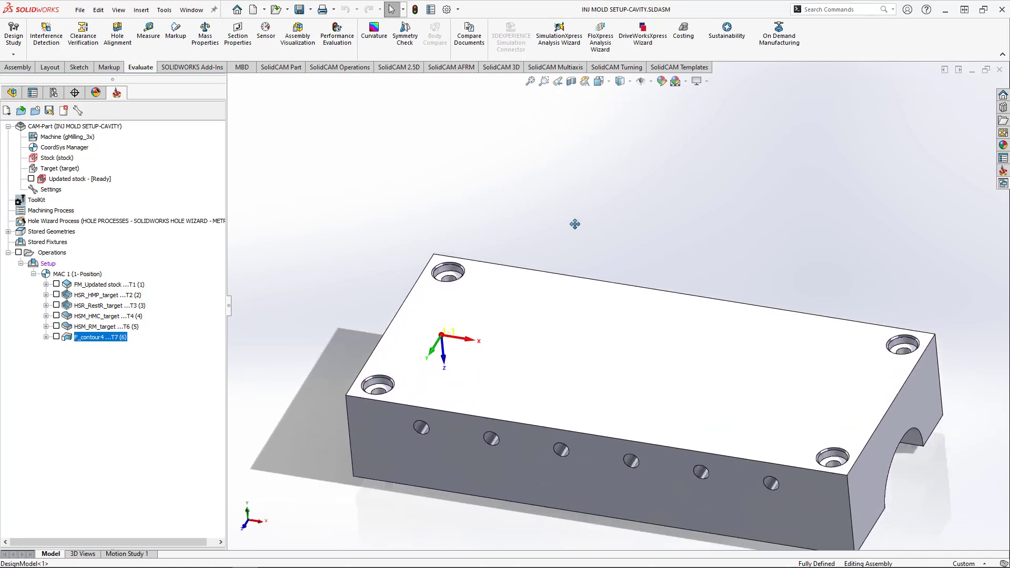
{"action": "left_click", "coordinate": [507, 390]}
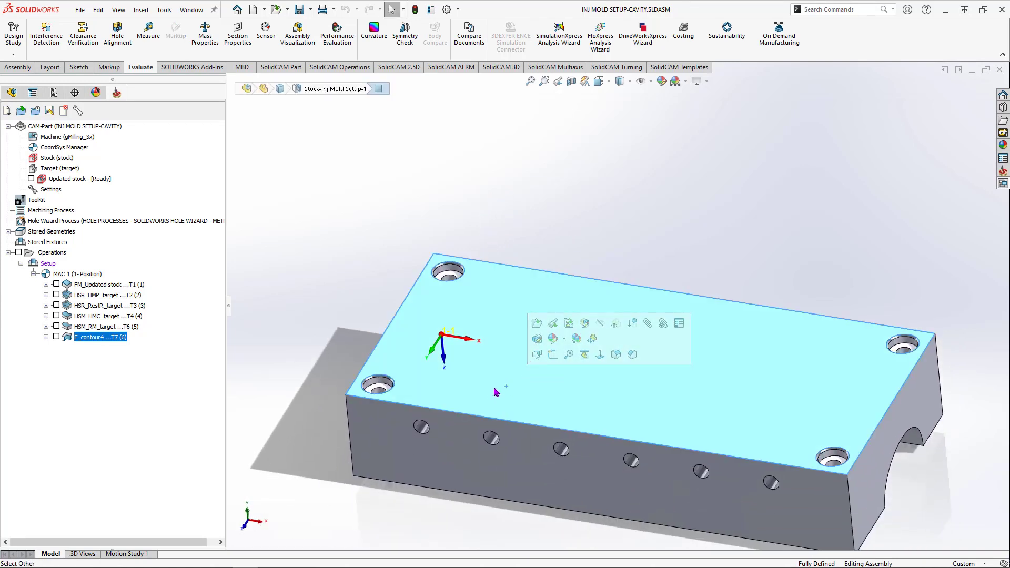
{"action": "scroll", "coordinate": [389, 393], "scroll_direction": "down", "scroll_amount": 3}
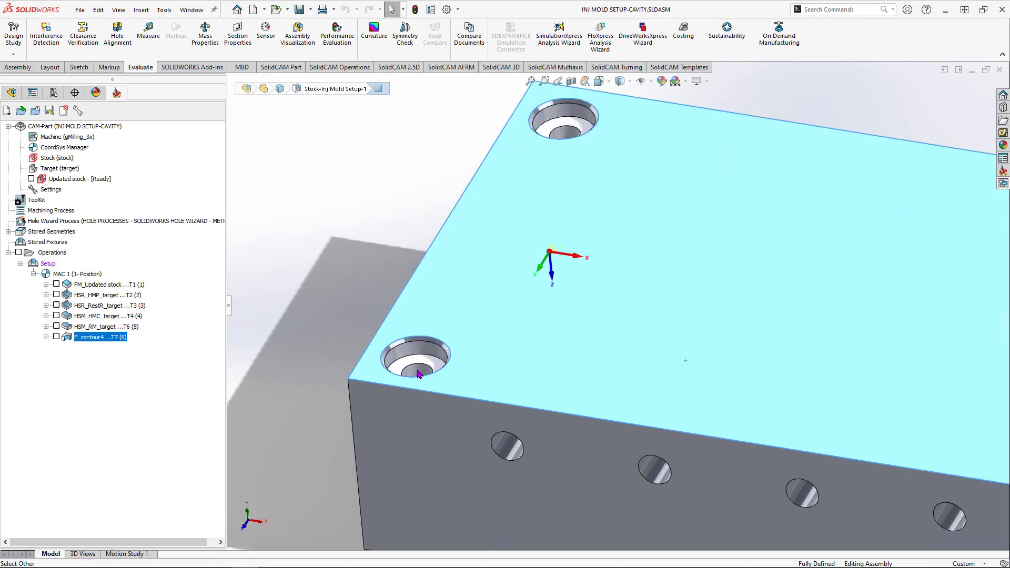
{"action": "left_click", "coordinate": [417, 376]}
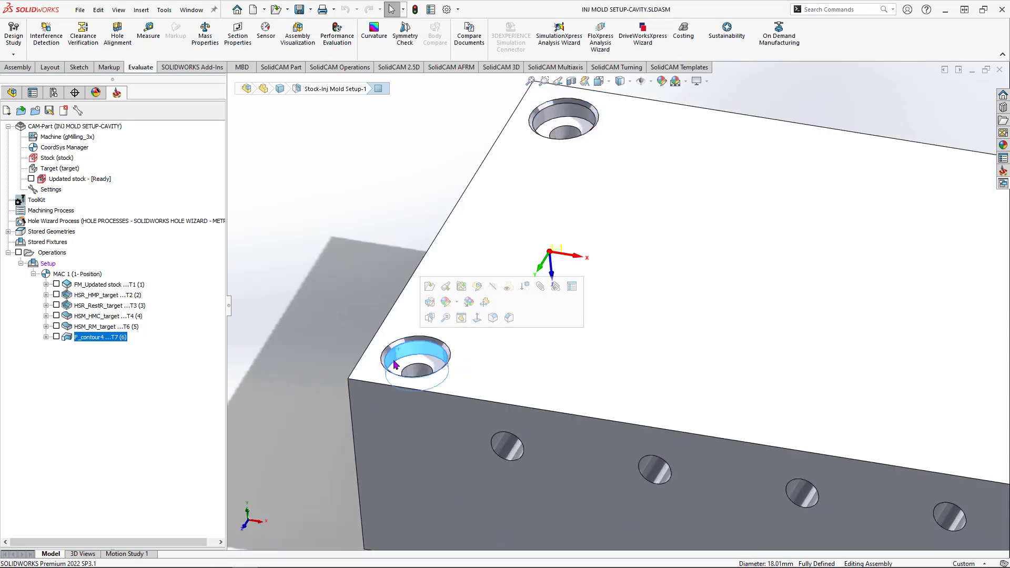
{"action": "scroll", "coordinate": [390, 363], "scroll_direction": "down", "scroll_amount": 3}
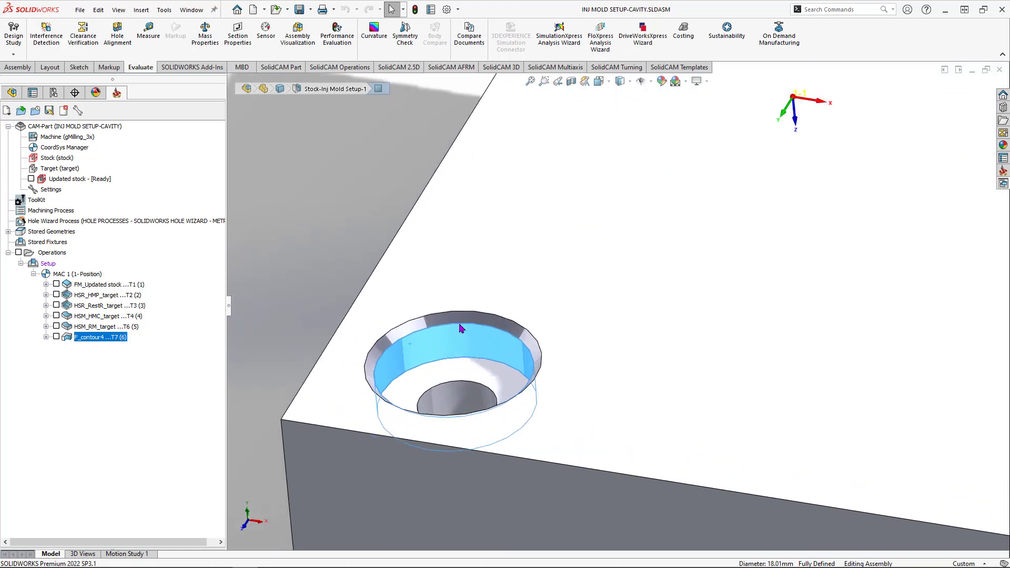
{"action": "left_click", "coordinate": [463, 320]}
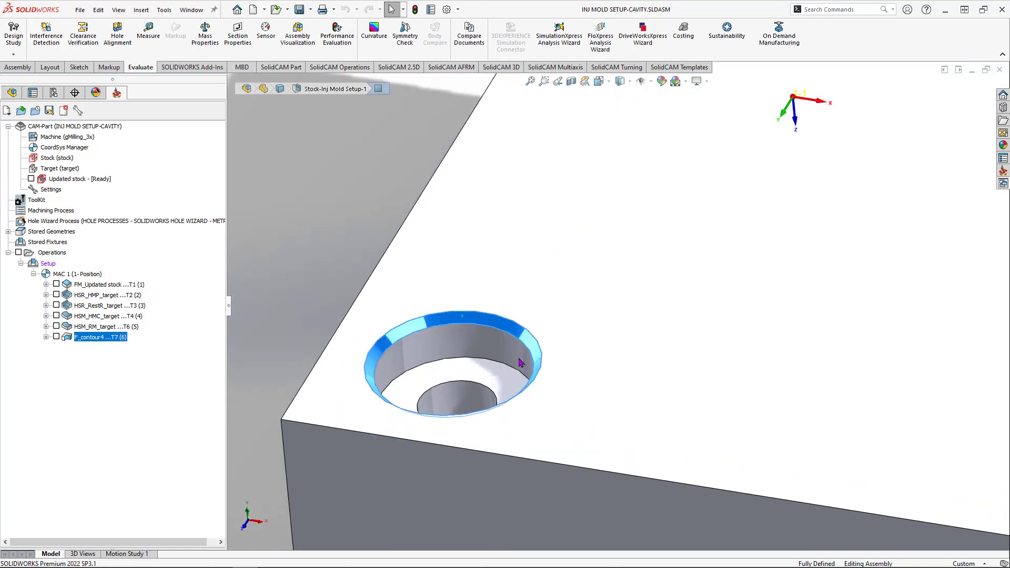
{"action": "scroll", "coordinate": [597, 375], "scroll_direction": "up", "scroll_amount": 5}
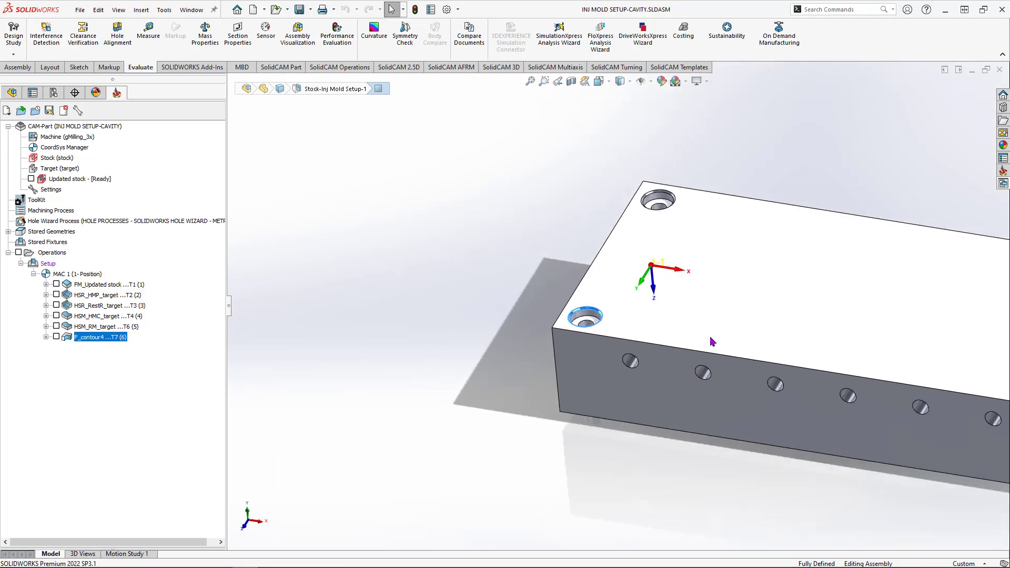
Step: Add coordinate system MAC 2, position 1, on the six-hole side face with its origin at the top corner of the model box
{"action": "middle_click_drag", "start_coordinate": [752, 308], "coordinate": [579, 384]}
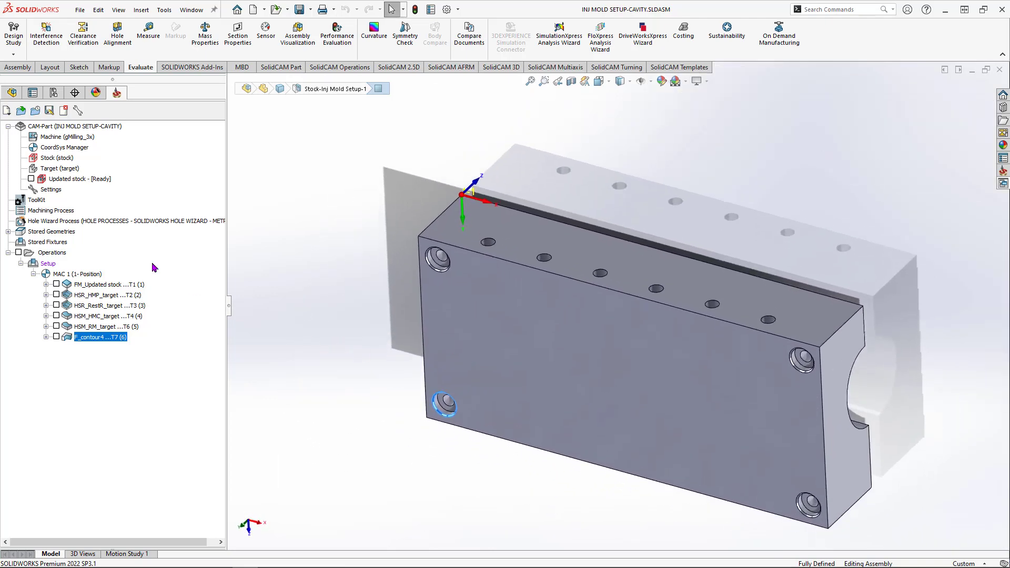
{"action": "right_click", "coordinate": [59, 148]}
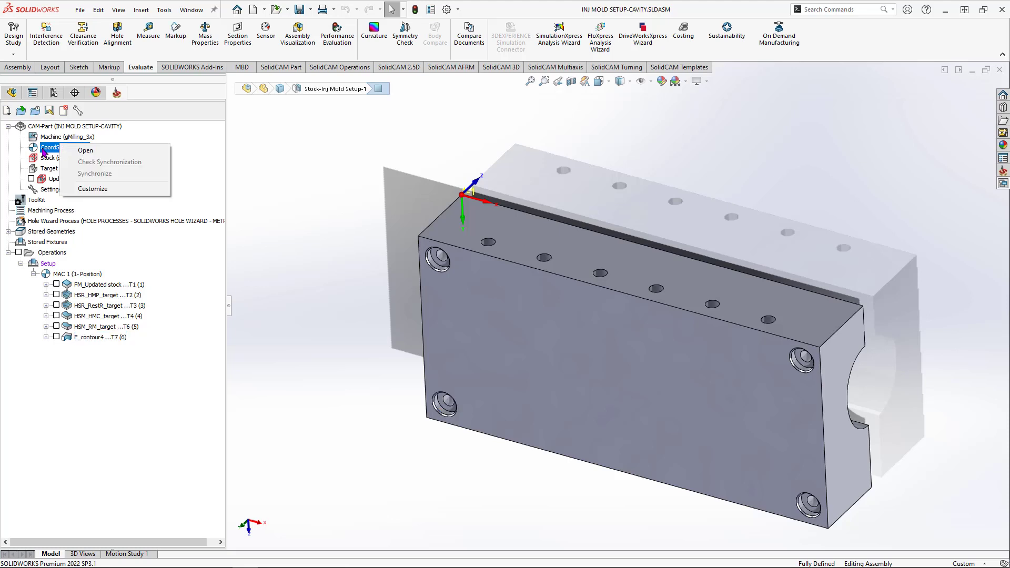
{"action": "left_click", "coordinate": [86, 151]}
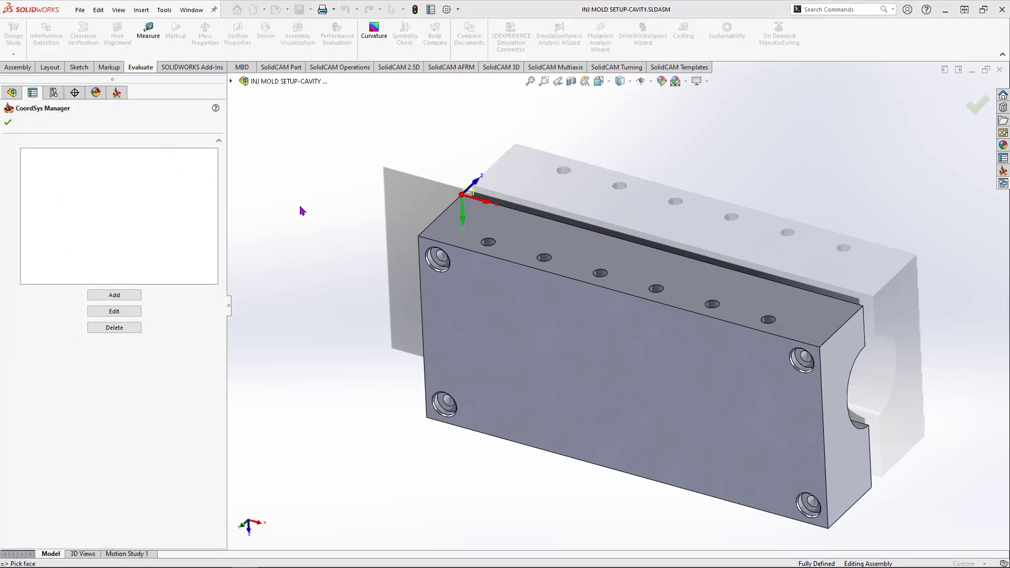
{"action": "left_click", "coordinate": [123, 296]}
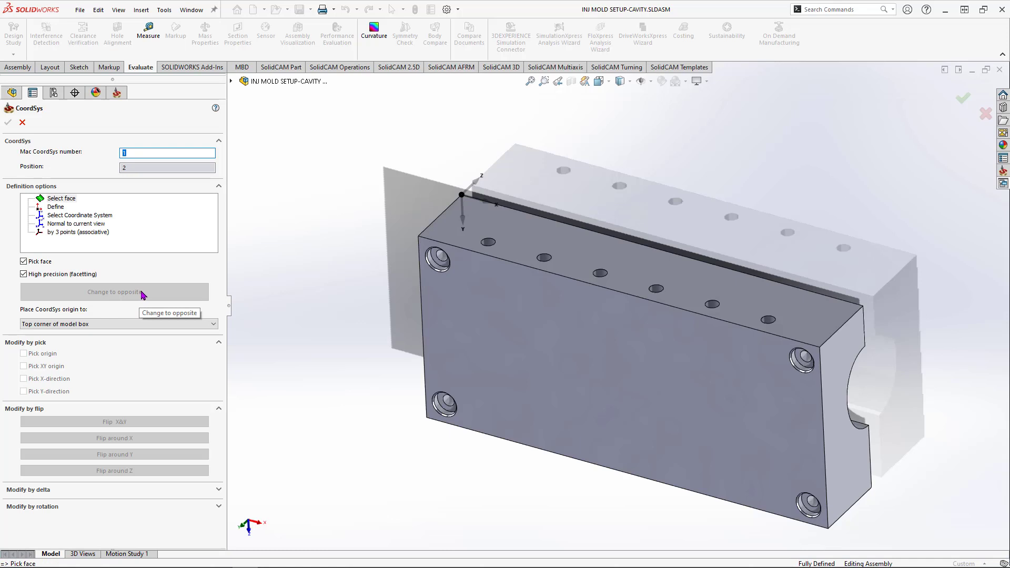
{"action": "left_click", "coordinate": [441, 232]}
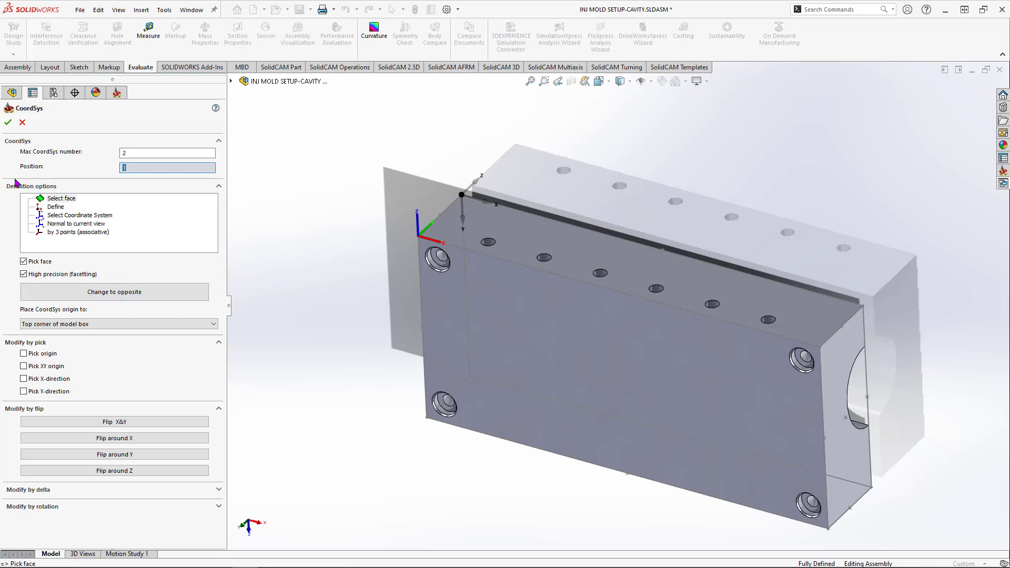
{"action": "left_click", "coordinate": [8, 123]}
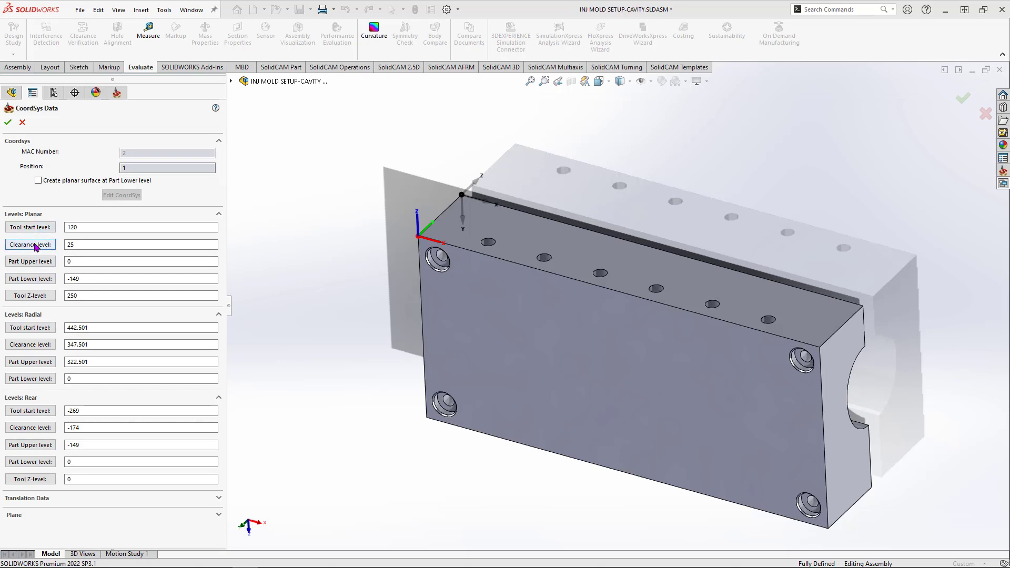
{"action": "left_click", "coordinate": [8, 122]}
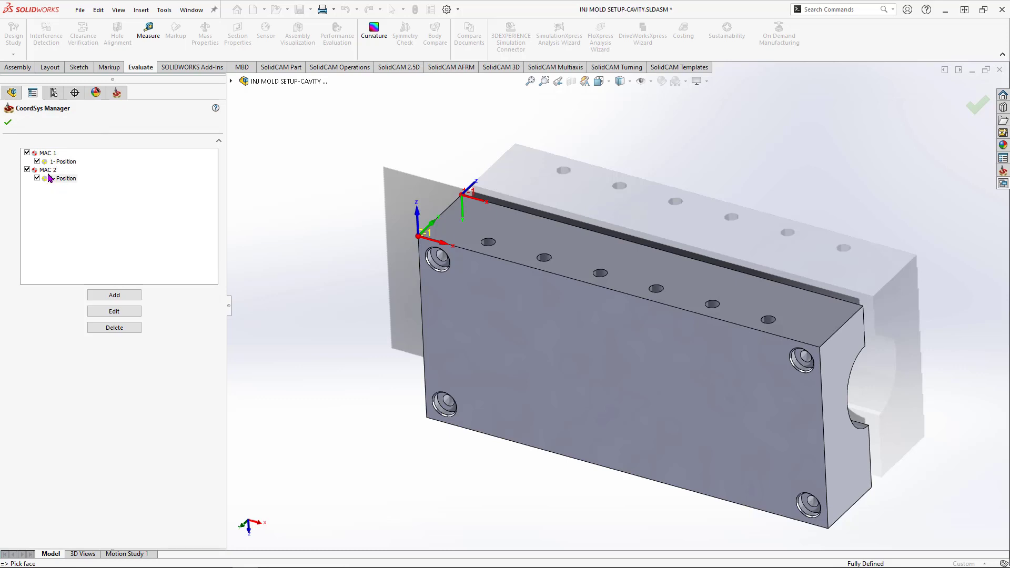
{"action": "left_click", "coordinate": [8, 122]}
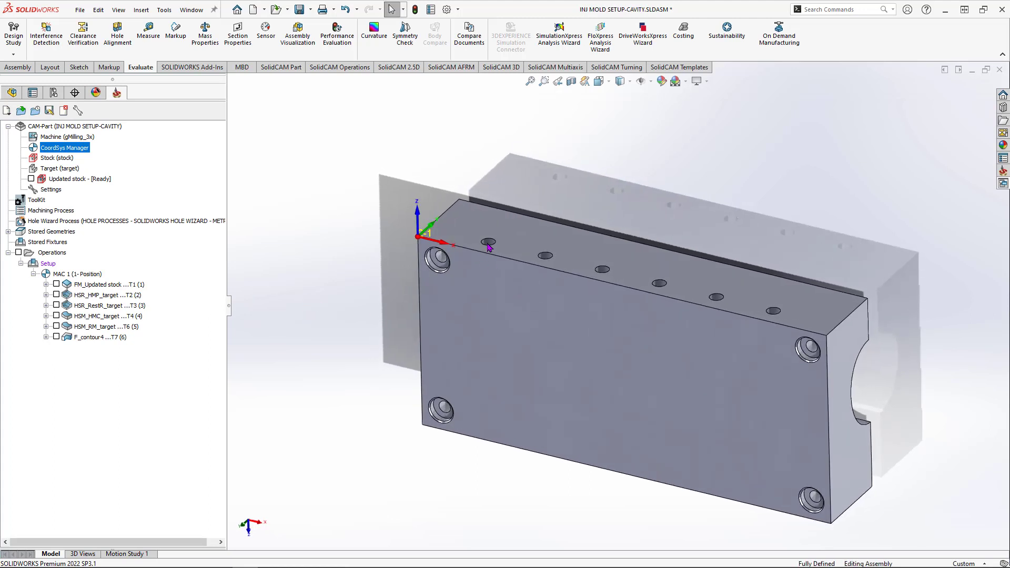
Step: Measure the diameter of the side-face hole nearest the MAC 2 origin
{"action": "left_click", "coordinate": [148, 32]}
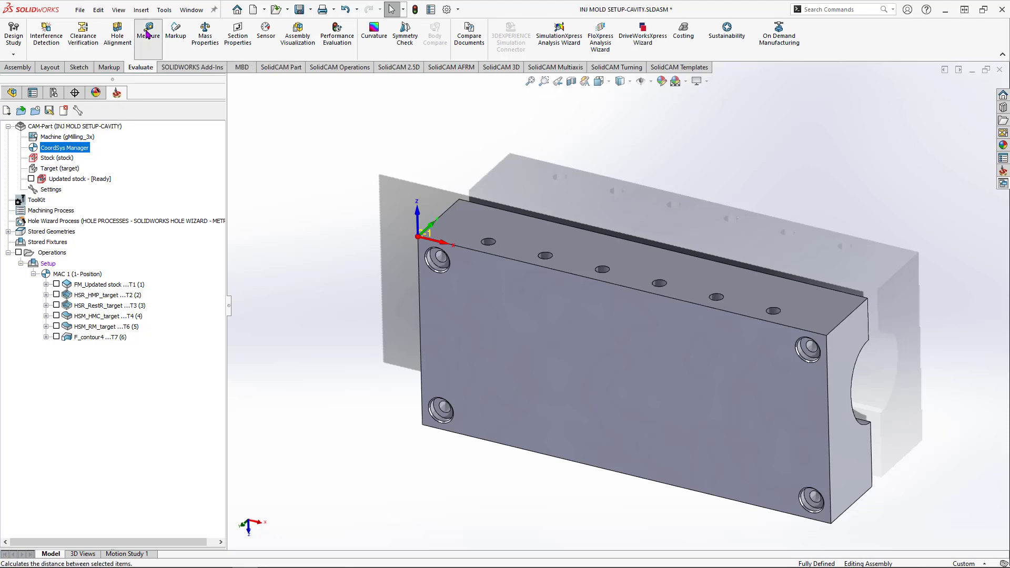
{"action": "left_click", "coordinate": [488, 242]}
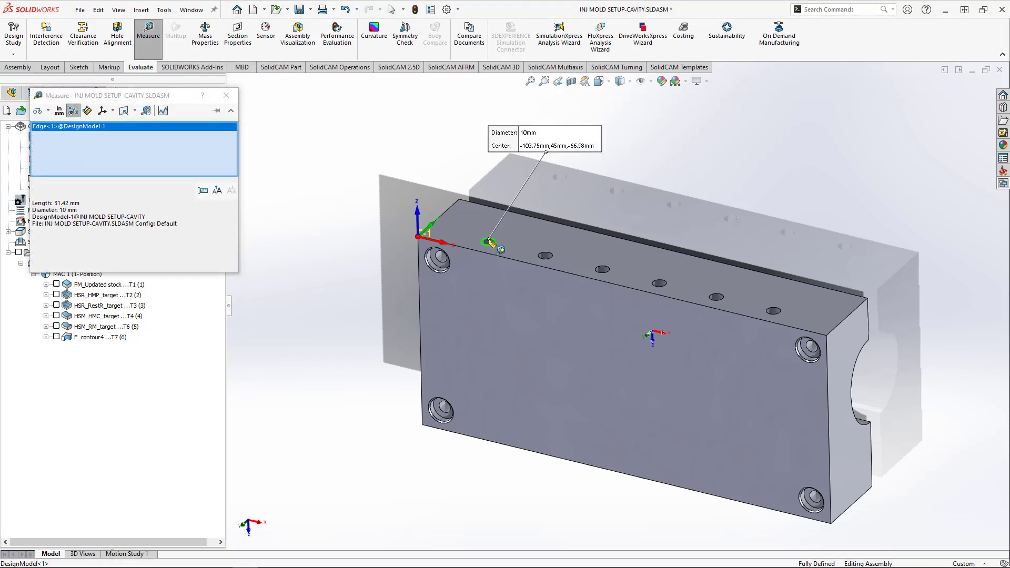
{"action": "left_click", "coordinate": [225, 96]}
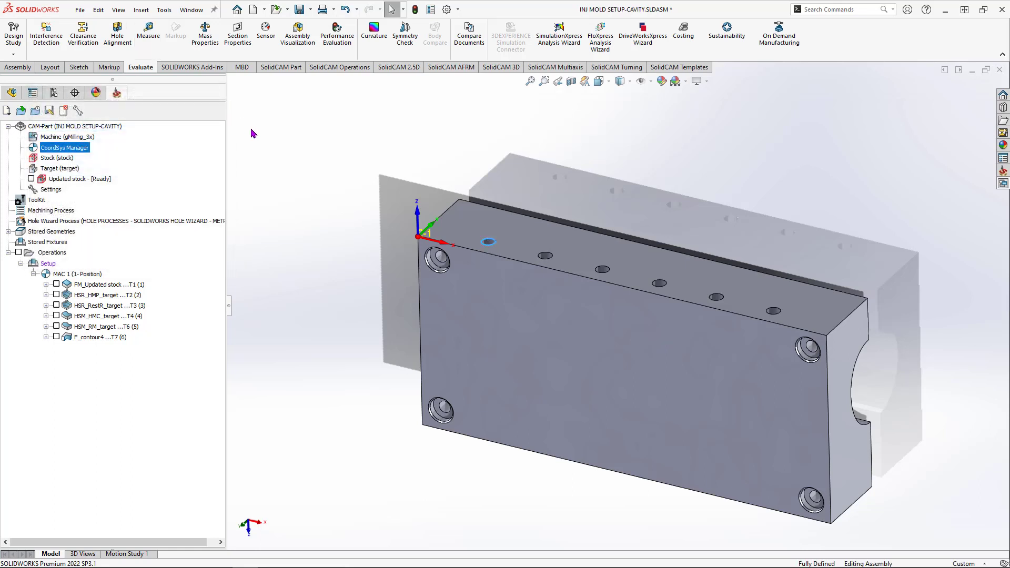
Step: Add a drilling operation on MAC 2 (1- Position) and start a new drill geometry selection
{"action": "right_click", "coordinate": [55, 254]}
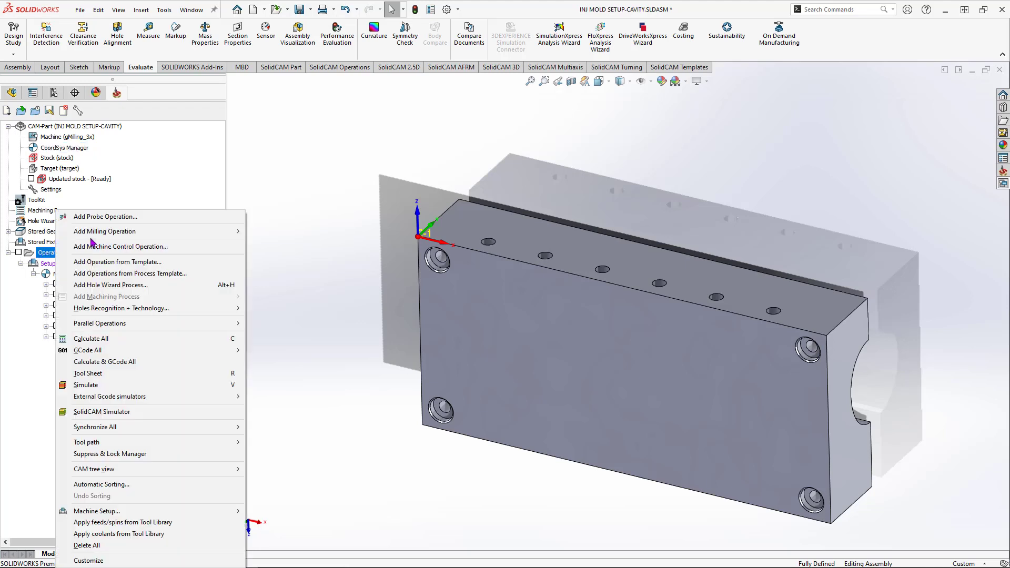
{"action": "mouse_move", "coordinate": [97, 232]}
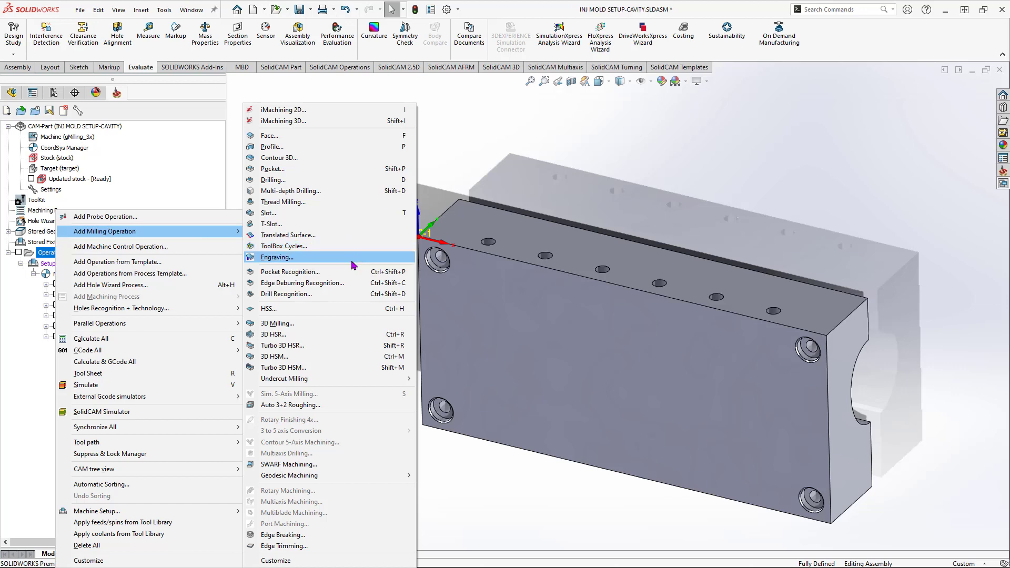
{"action": "left_click", "coordinate": [271, 181]}
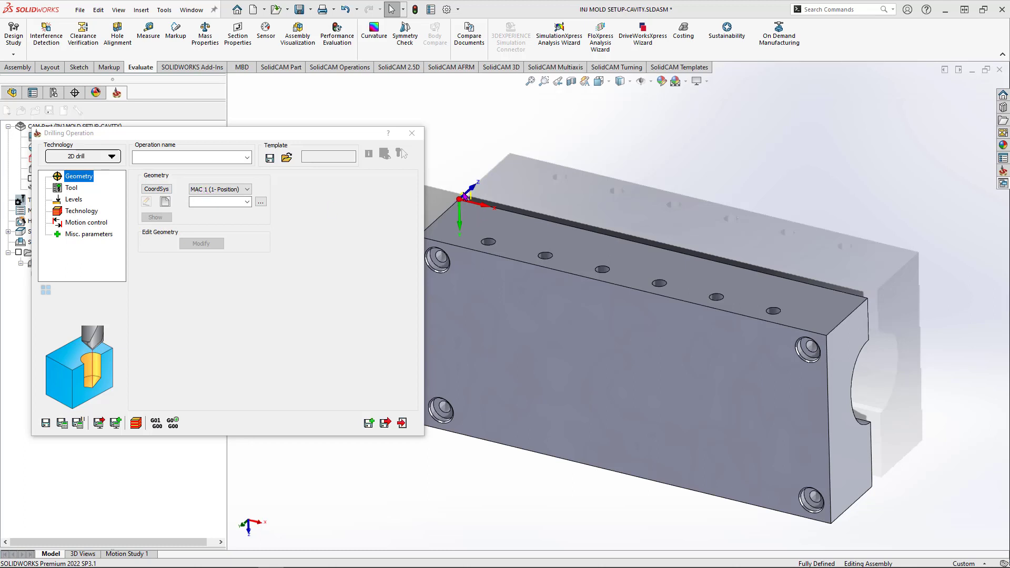
{"action": "middle_click_drag", "start_coordinate": [517, 215], "coordinate": [570, 214], "text": "ctrl"}
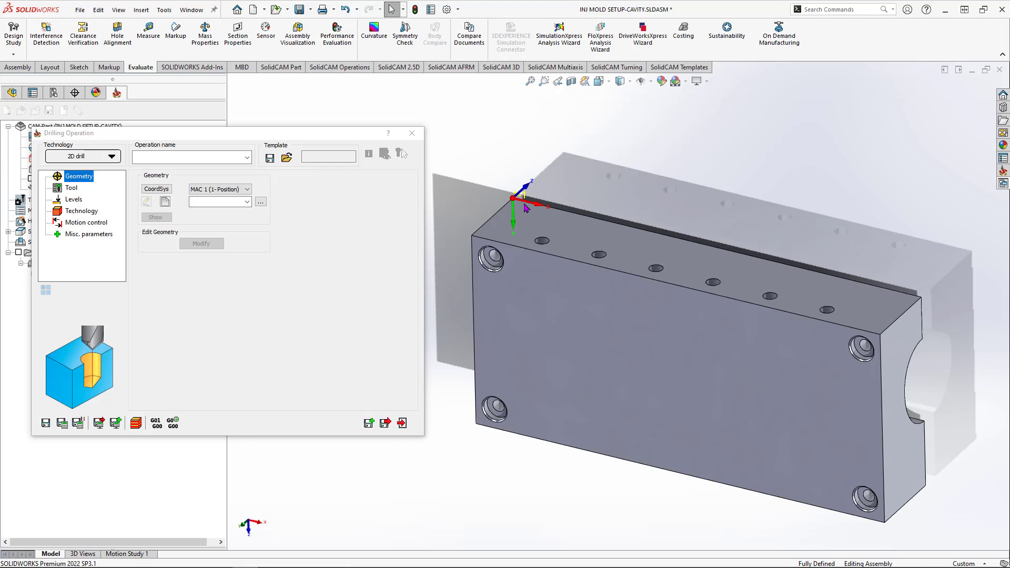
{"action": "left_click", "coordinate": [219, 190]}
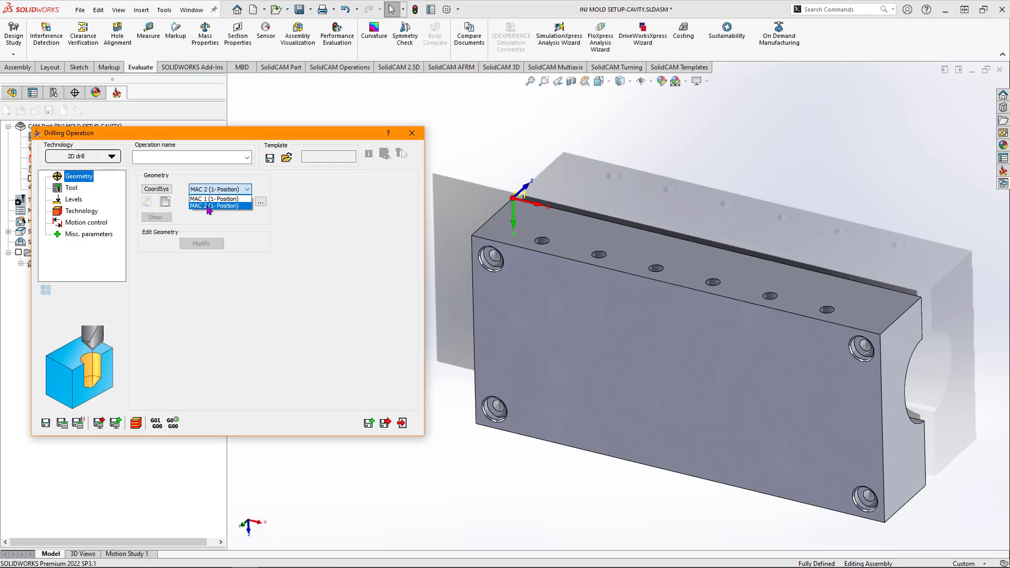
{"action": "left_click", "coordinate": [208, 206]}
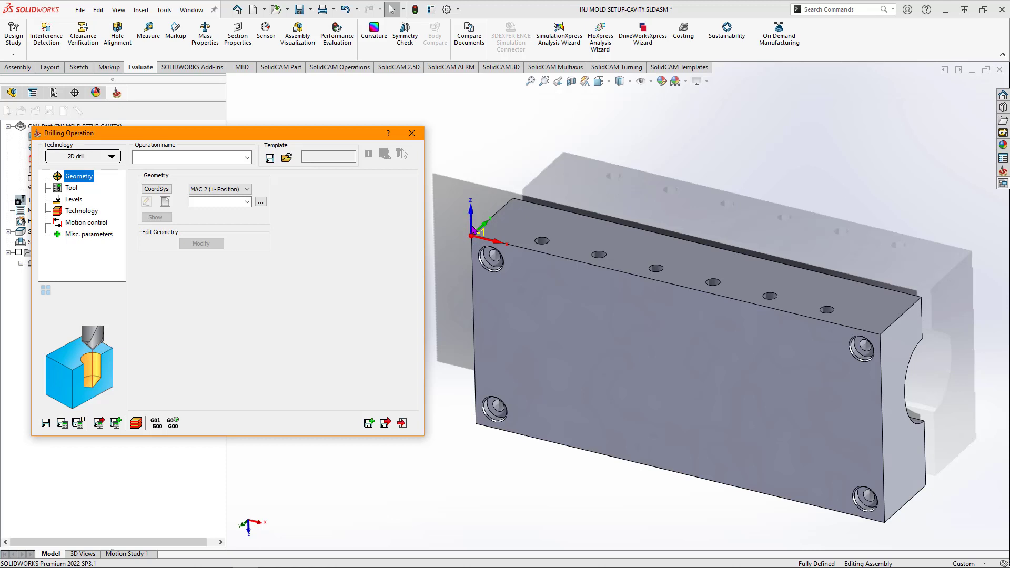
{"action": "left_click", "coordinate": [167, 202]}
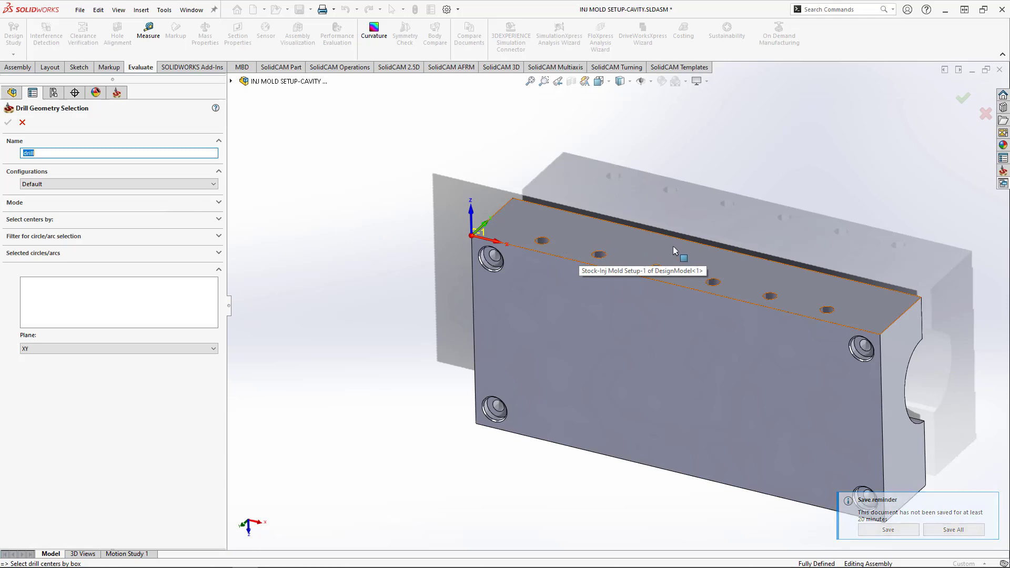
{"action": "left_click", "coordinate": [575, 234]}
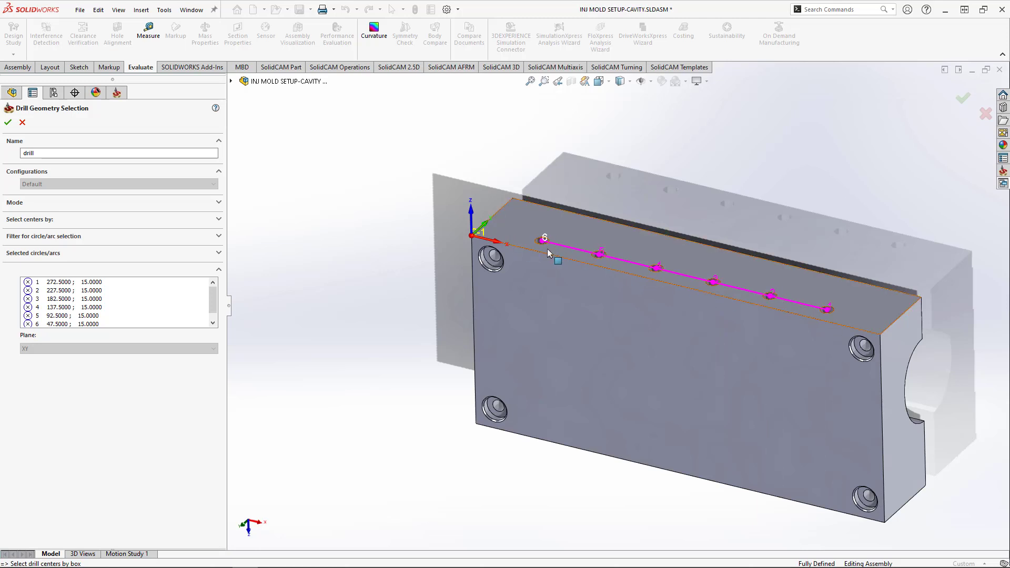
{"action": "right_click", "coordinate": [80, 288]}
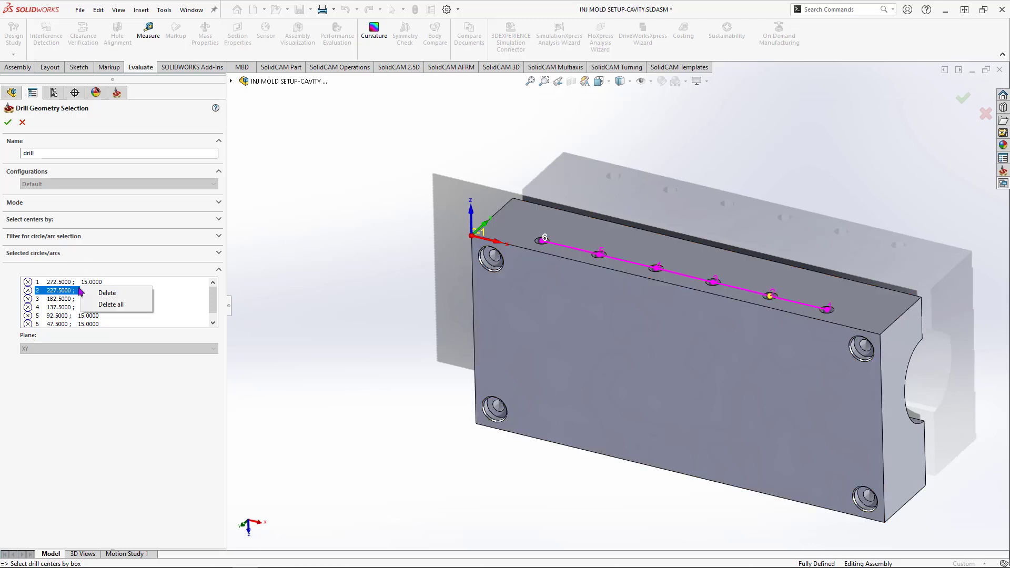
{"action": "left_click", "coordinate": [111, 304]}
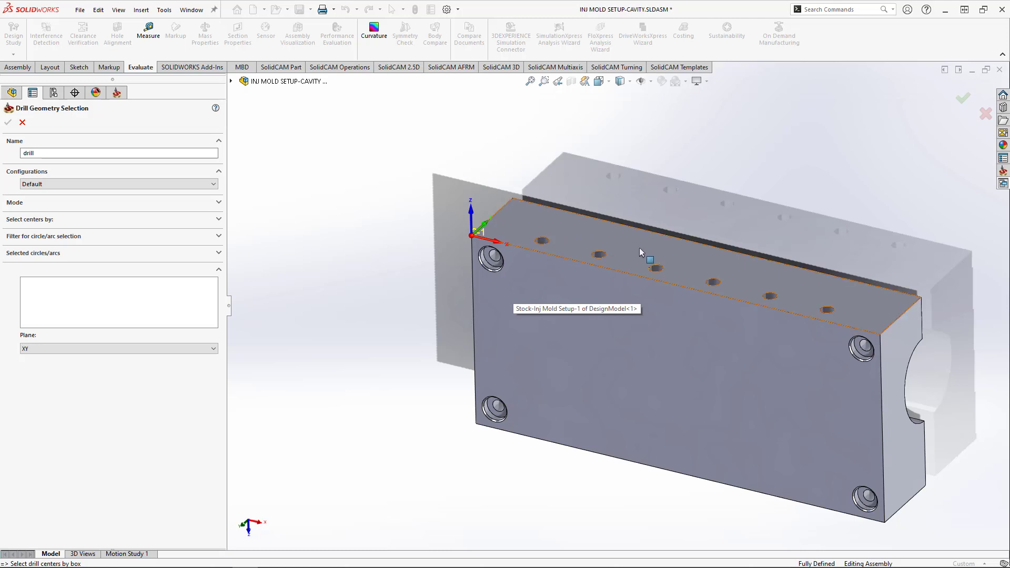
{"action": "left_click", "coordinate": [542, 241]}
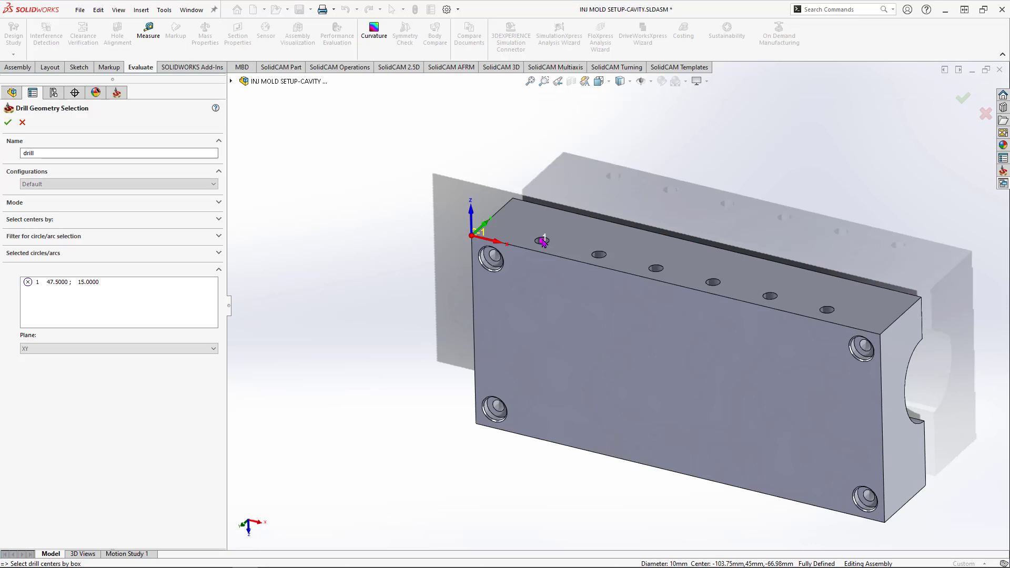
{"action": "left_click", "coordinate": [654, 269]}
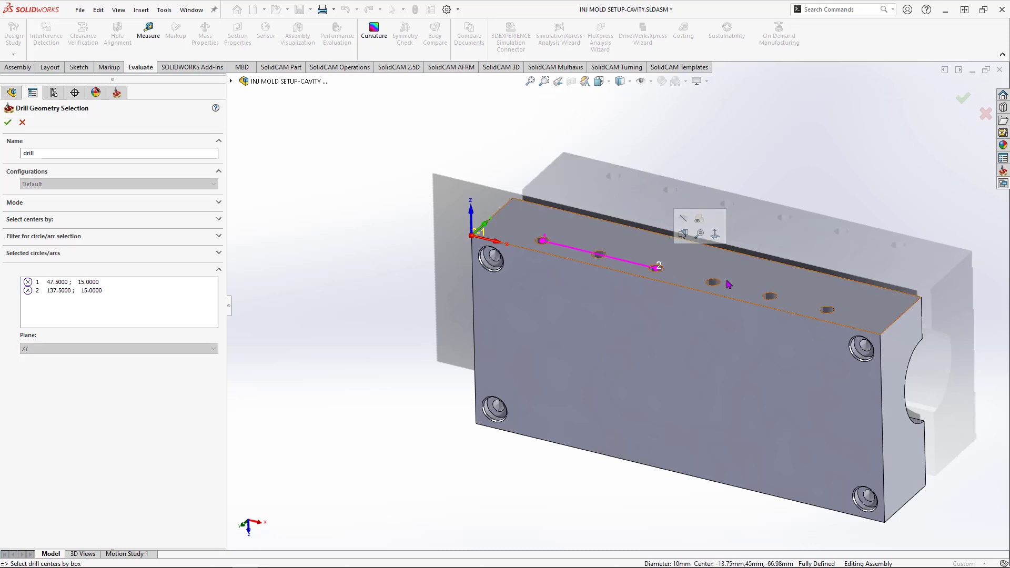
{"action": "left_click", "coordinate": [774, 297]}
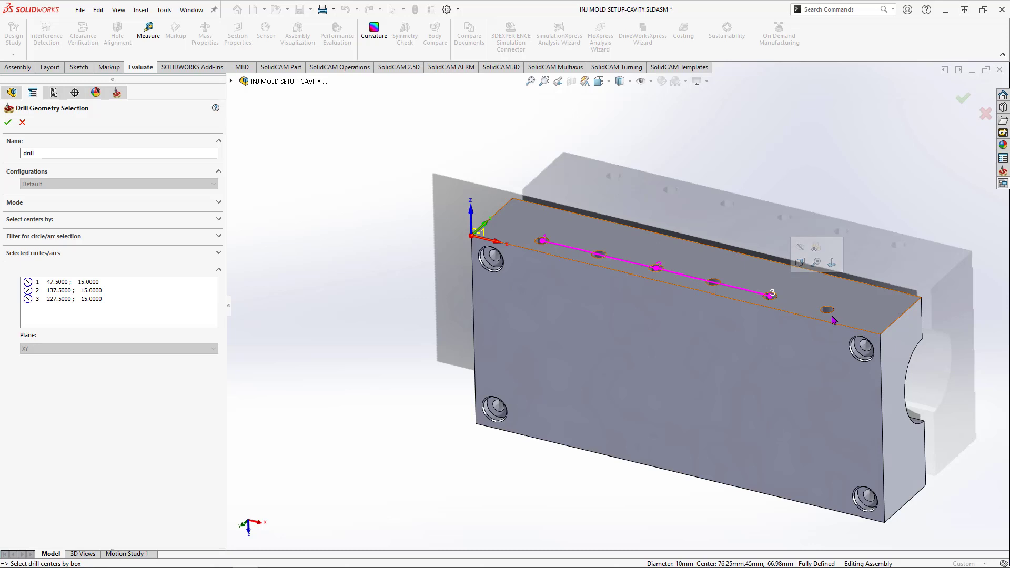
{"action": "left_click", "coordinate": [111, 286]}
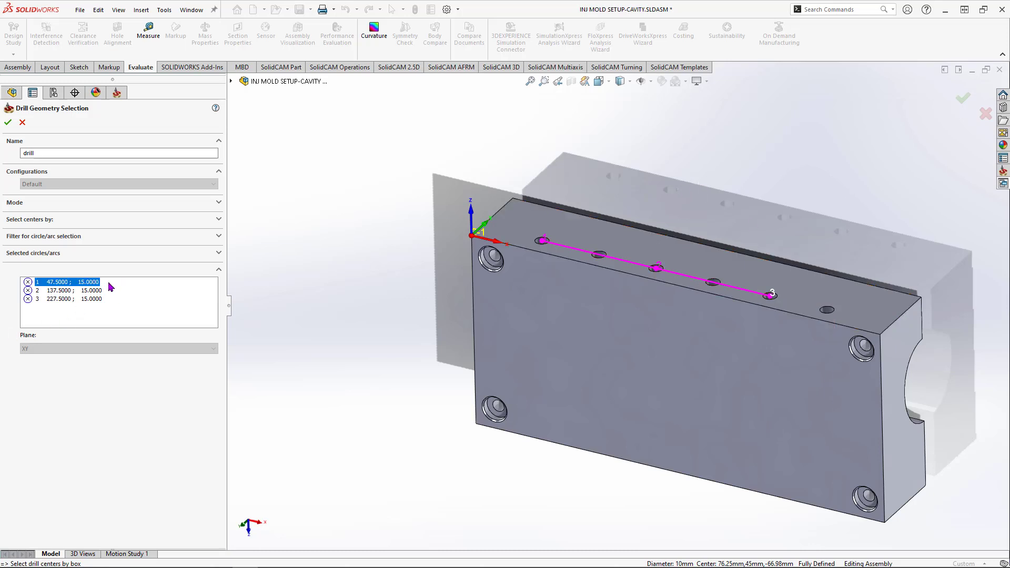
{"action": "right_click", "coordinate": [97, 292]}
{"action": "left_click", "coordinate": [136, 307]}
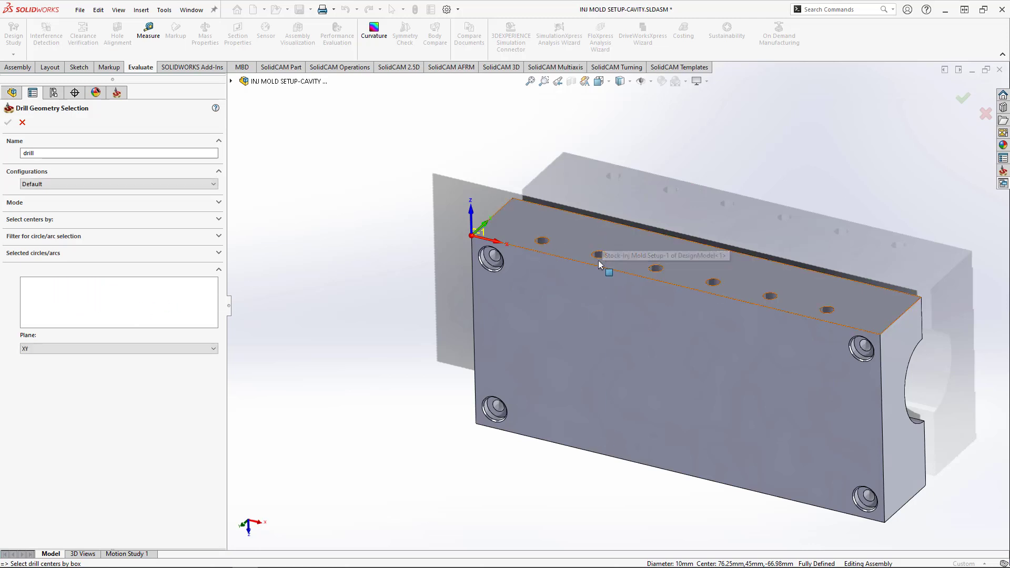
Step: Pick the six-hole side face so all its hole centers become the drill geometry, and go to the operation's tool settings
{"action": "left_click", "coordinate": [554, 223]}
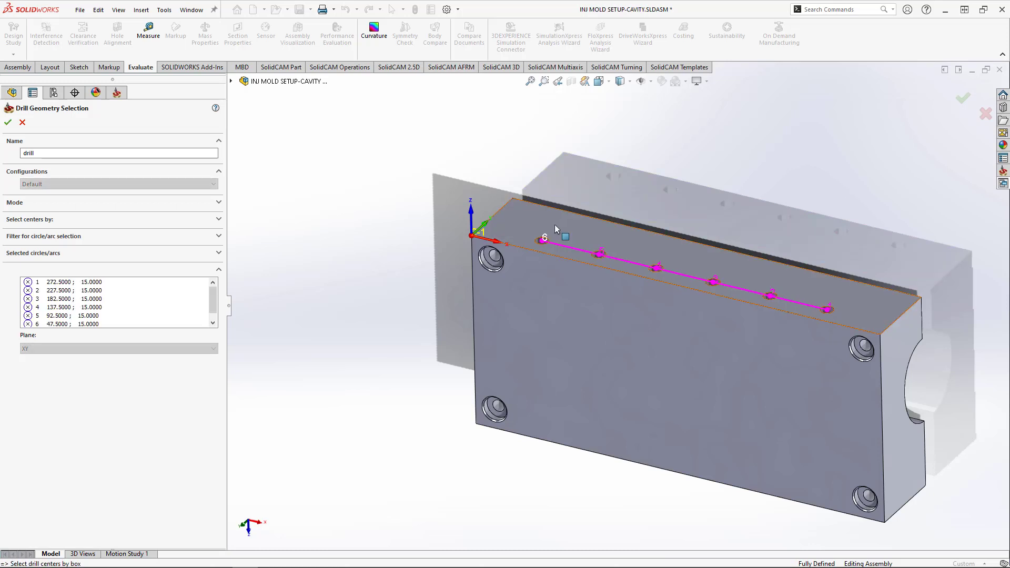
{"action": "left_click", "coordinate": [7, 123]}
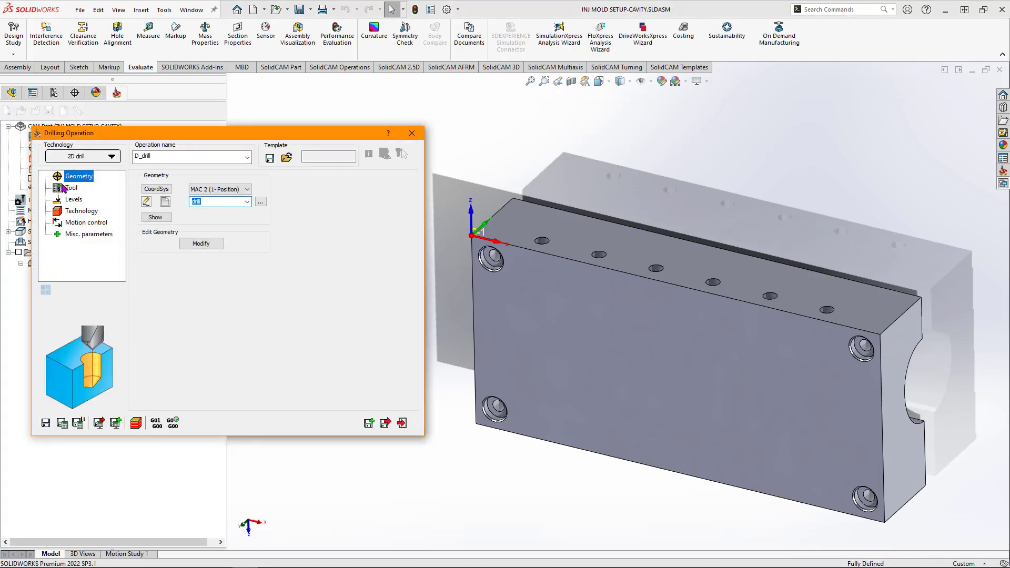
{"action": "left_click", "coordinate": [71, 189]}
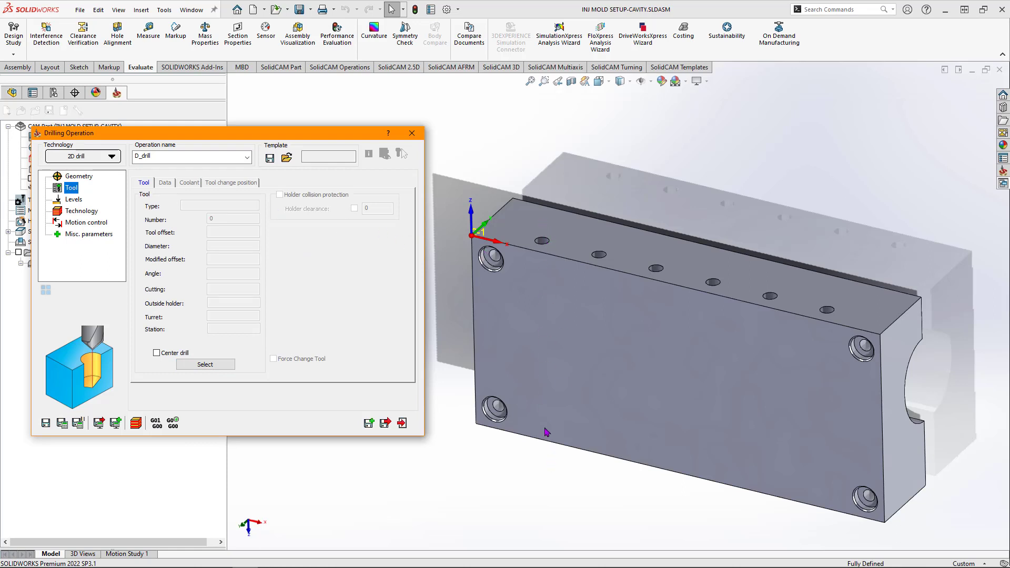
Step: Measure the length of the mold block's edge running from the MAC 2 origin along the Z axis
{"action": "left_click", "coordinate": [152, 33]}
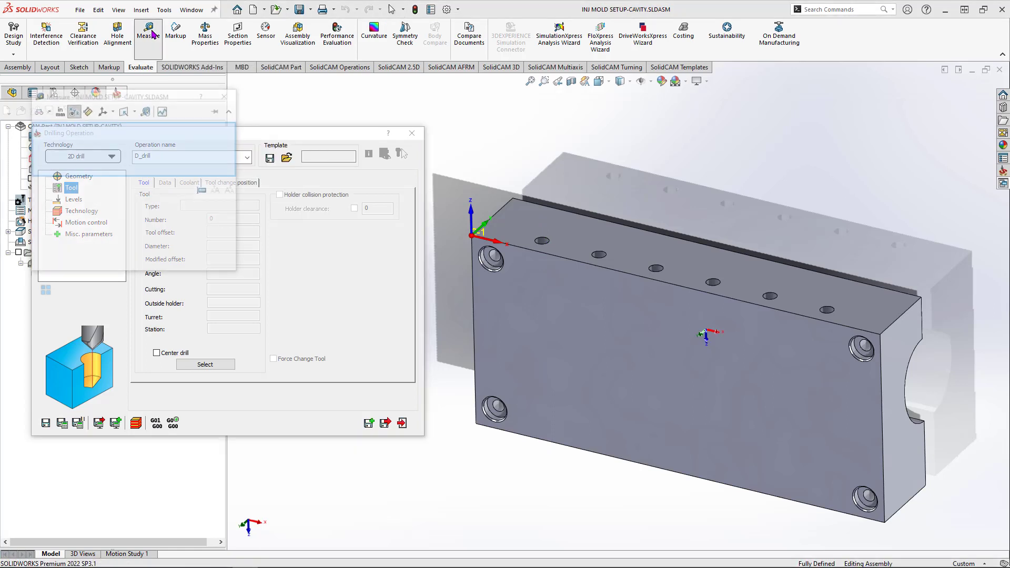
{"action": "left_click", "coordinate": [474, 329]}
{"action": "scroll", "coordinate": [496, 329], "scroll_direction": "up", "scroll_amount": 3}
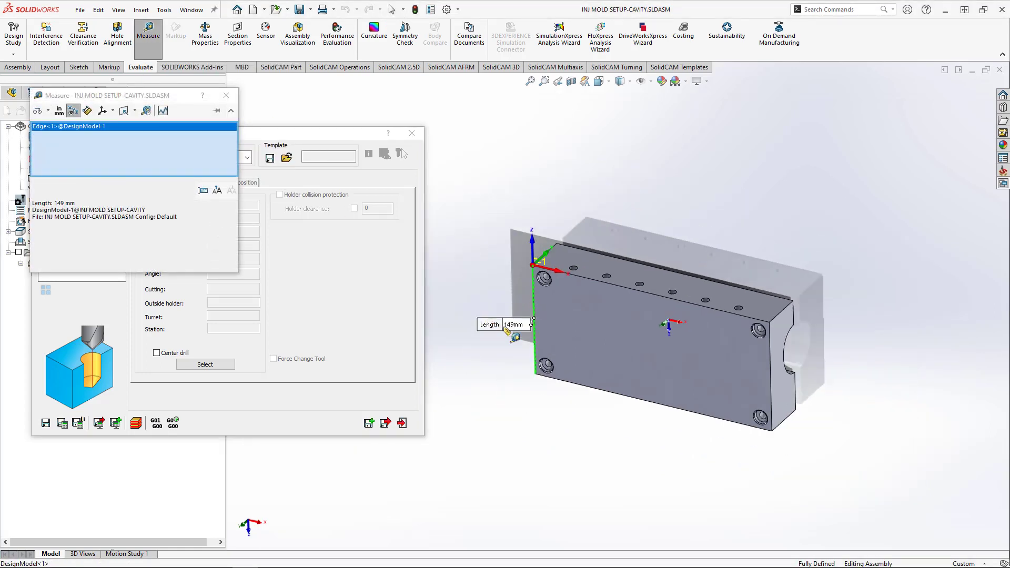
{"action": "scroll", "coordinate": [510, 339], "scroll_direction": "down", "scroll_amount": 1}
{"action": "scroll", "coordinate": [593, 311], "scroll_direction": "down", "scroll_amount": 1}
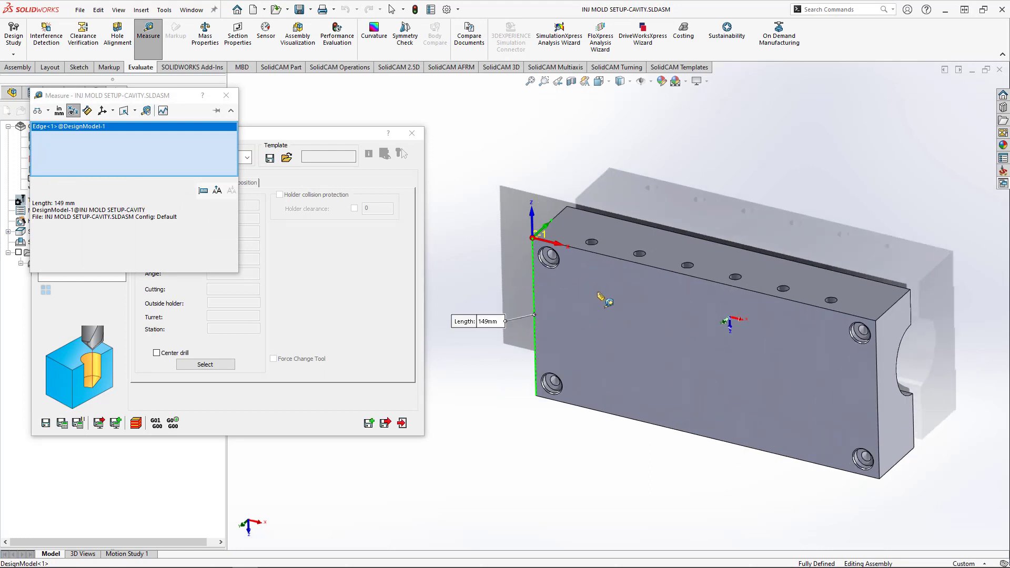
{"action": "scroll", "coordinate": [702, 258], "scroll_direction": "down", "scroll_amount": 1}
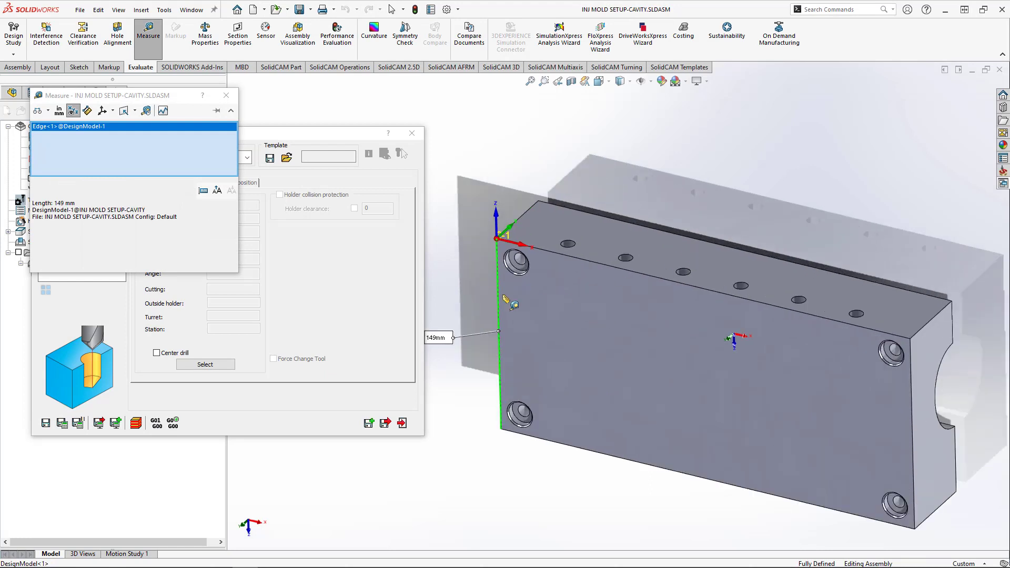
{"action": "left_click", "coordinate": [226, 95]}
Step: Add a drill tool with a 10 mm diameter and 220 mm total length, and assign it to the drilling operation
{"action": "left_click", "coordinate": [220, 366]}
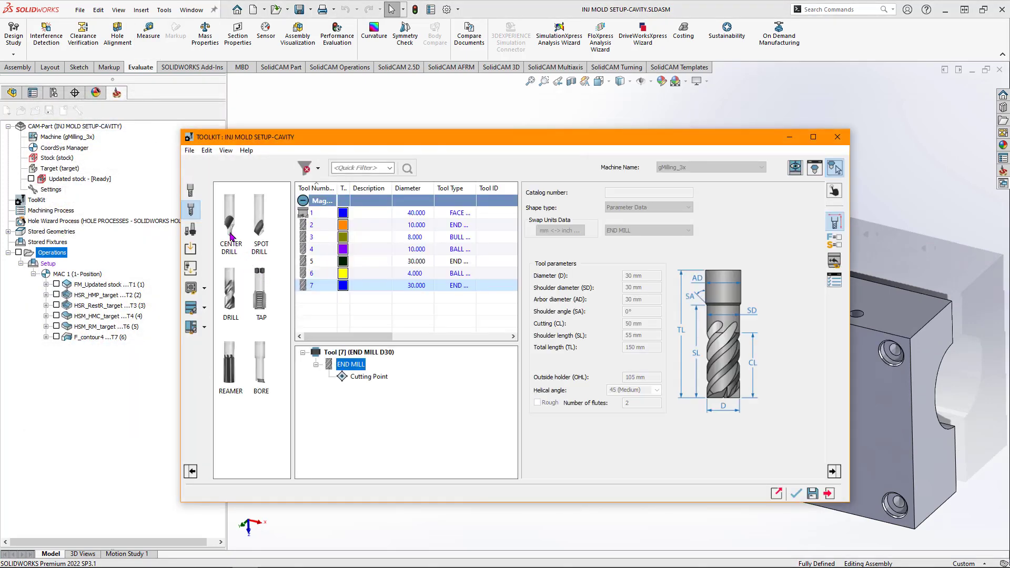
{"action": "double_click", "coordinate": [230, 300]}
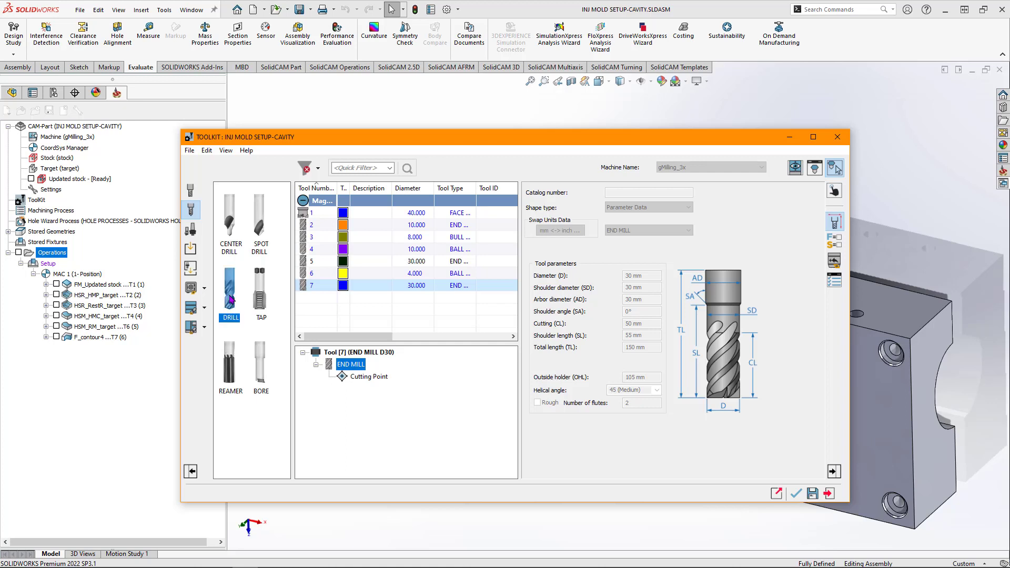
{"action": "double_click", "coordinate": [658, 276]}
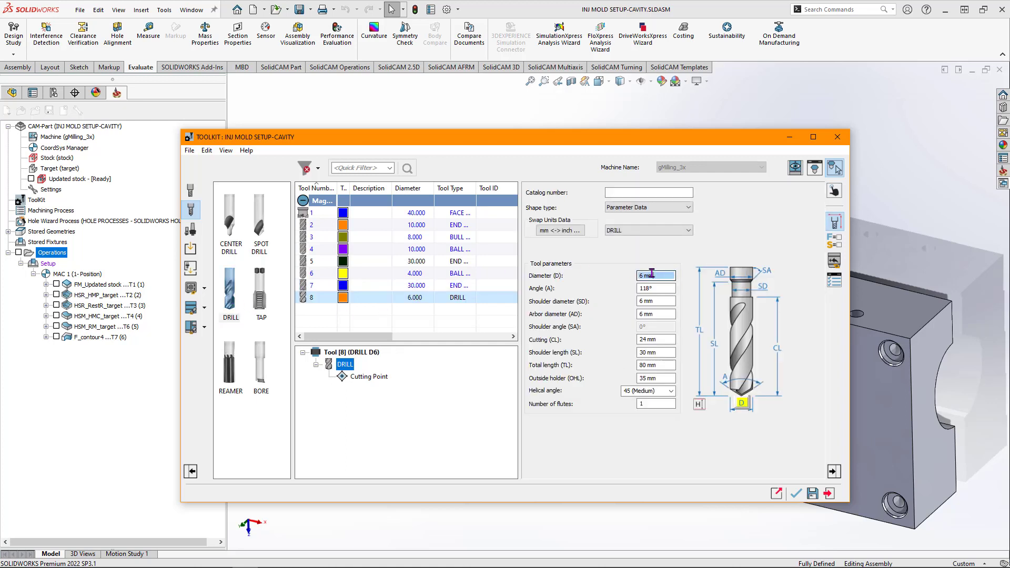
{"action": "type", "text": "10"}
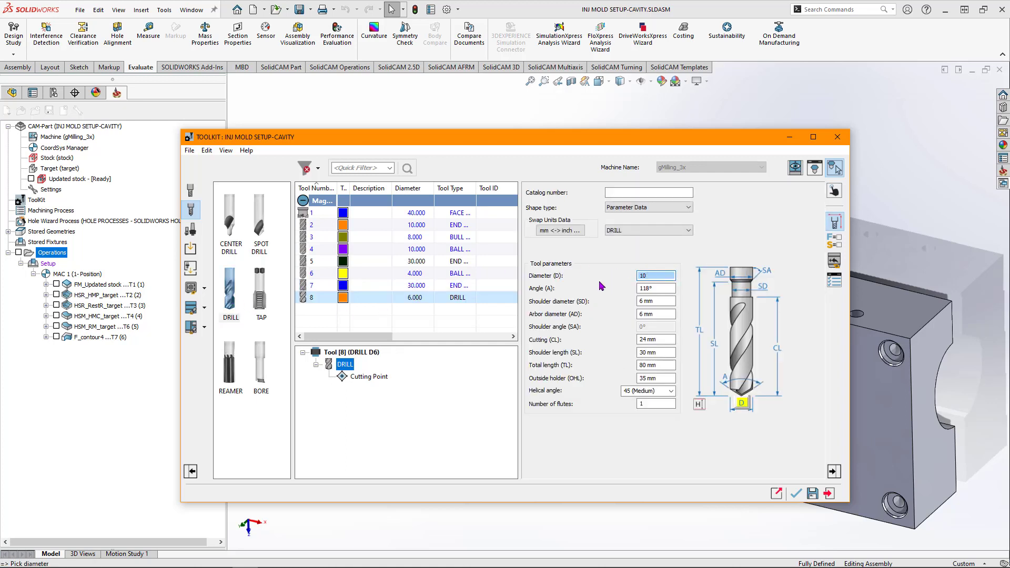
{"action": "left_click", "coordinate": [661, 302]}
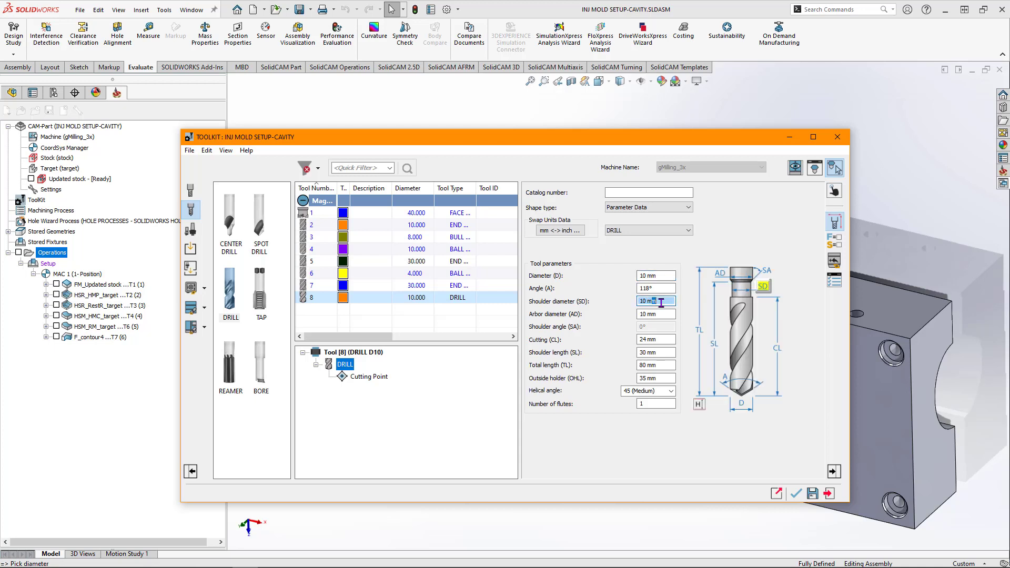
{"action": "double_click", "coordinate": [658, 365]}
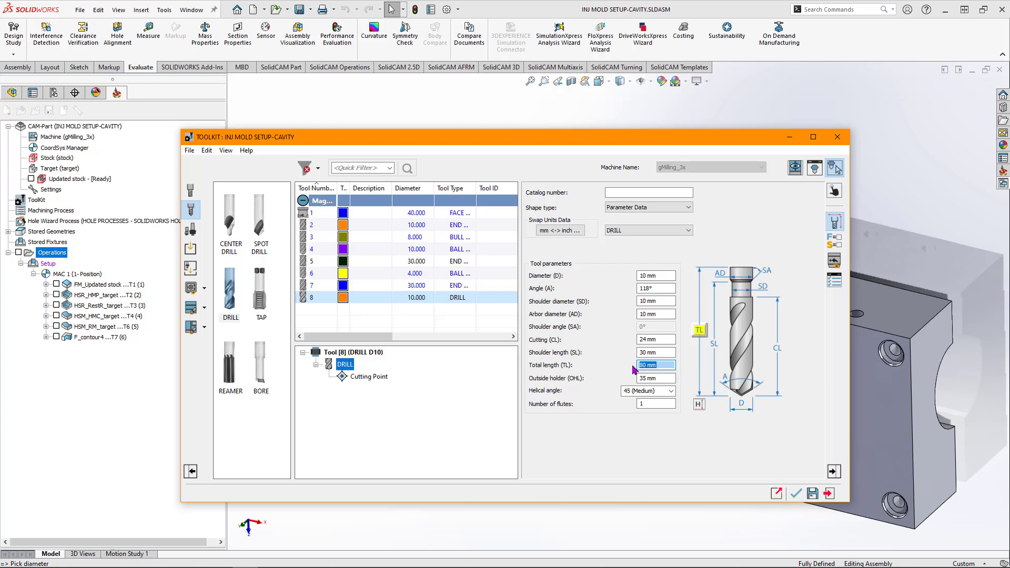
{"action": "type", "text": "220"}
{"action": "double_click", "coordinate": [659, 378]}
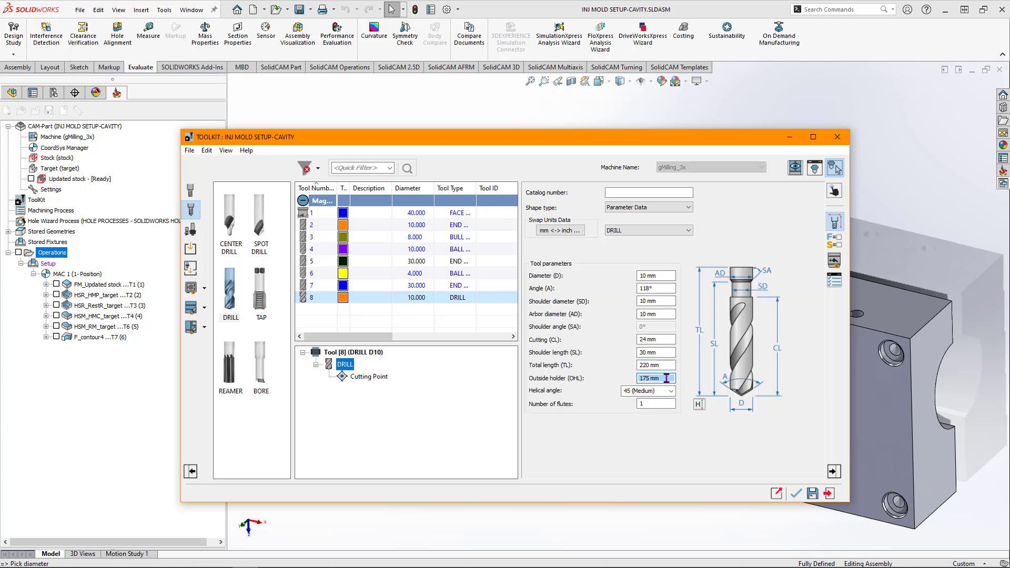
{"action": "left_click_drag", "start_coordinate": [641, 378], "coordinate": [663, 379]}
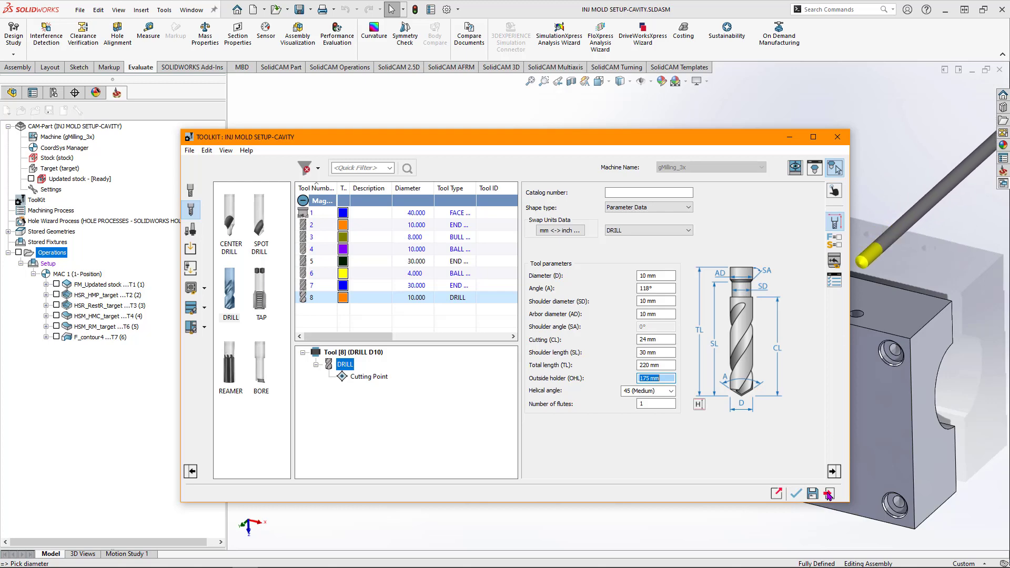
{"action": "left_click", "coordinate": [796, 494]}
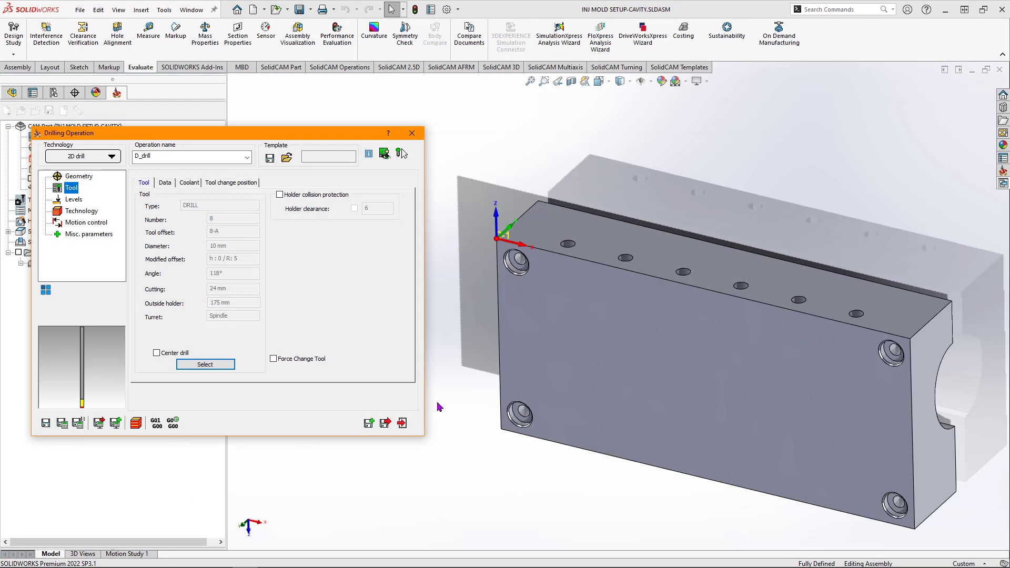
Step: Define the drilling operation's upper level from the six-hole side face that carries the MAC 2 origin
{"action": "left_click", "coordinate": [73, 200]}
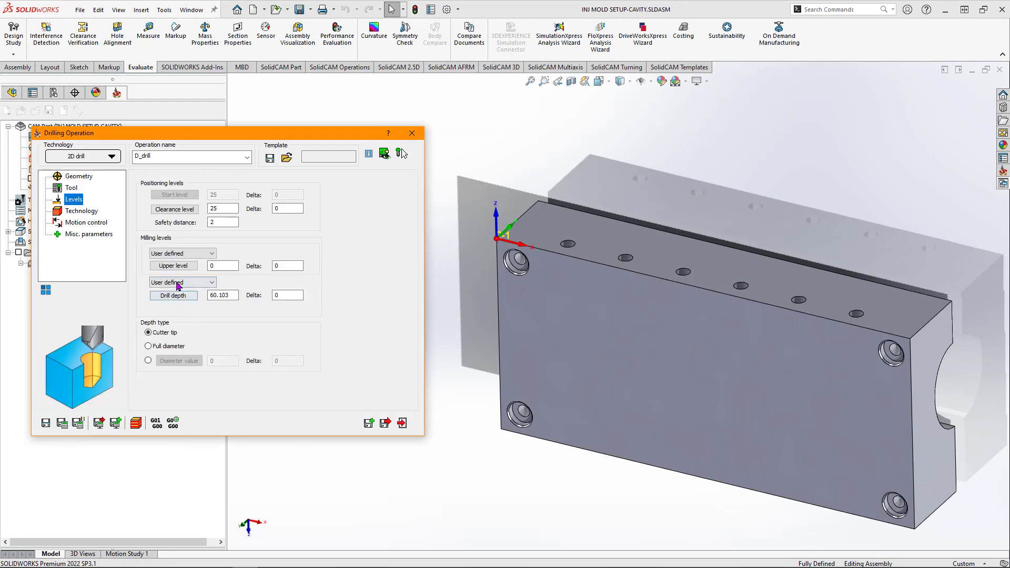
{"action": "left_click", "coordinate": [183, 266]}
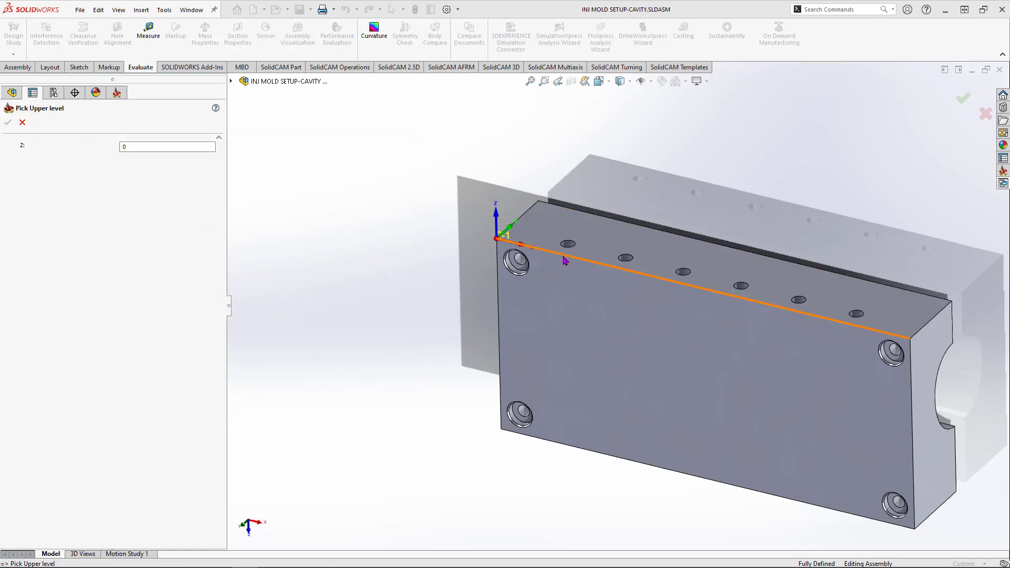
{"action": "middle_click_drag", "start_coordinate": [564, 259], "coordinate": [534, 223]}
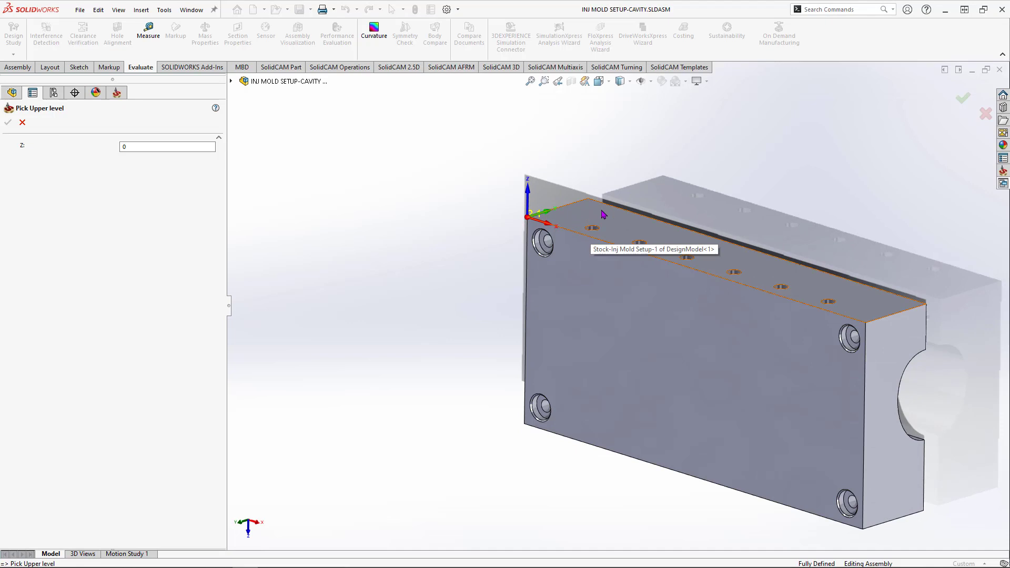
{"action": "left_click", "coordinate": [576, 219]}
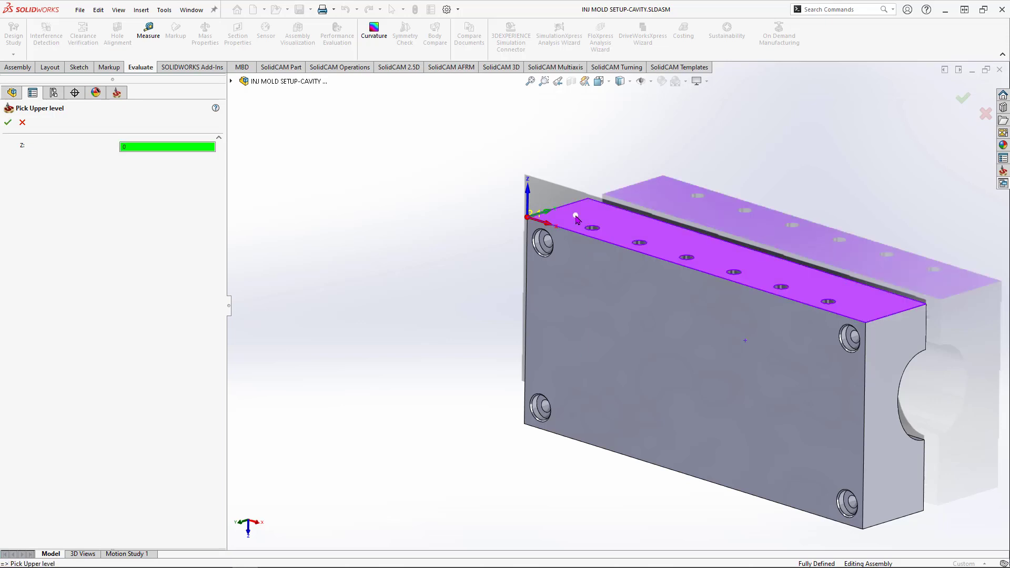
{"action": "left_click", "coordinate": [7, 122]}
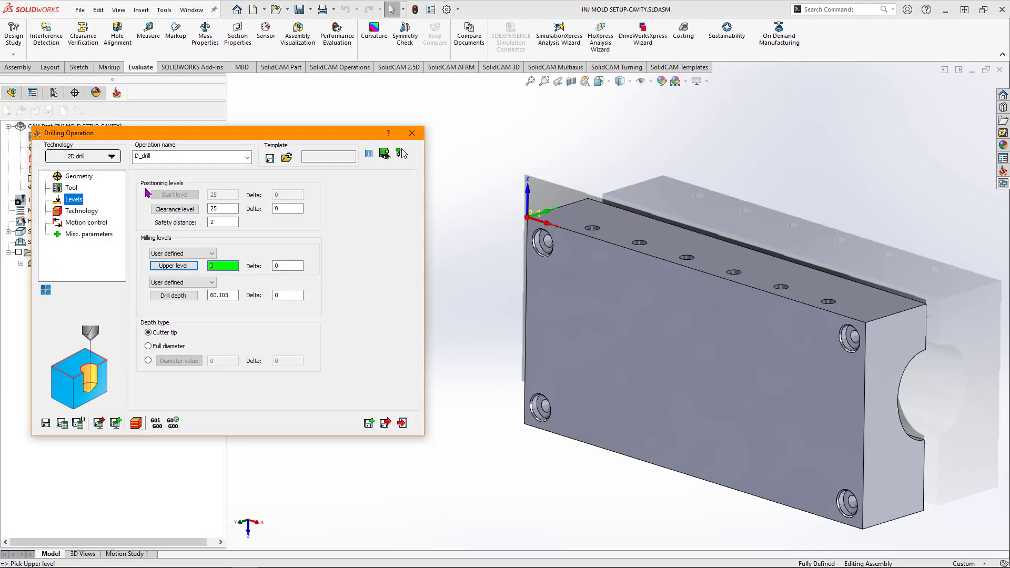
Step: Define the drill depth from the opposite side face, where the six holes exit the block
{"action": "left_click", "coordinate": [180, 297]}
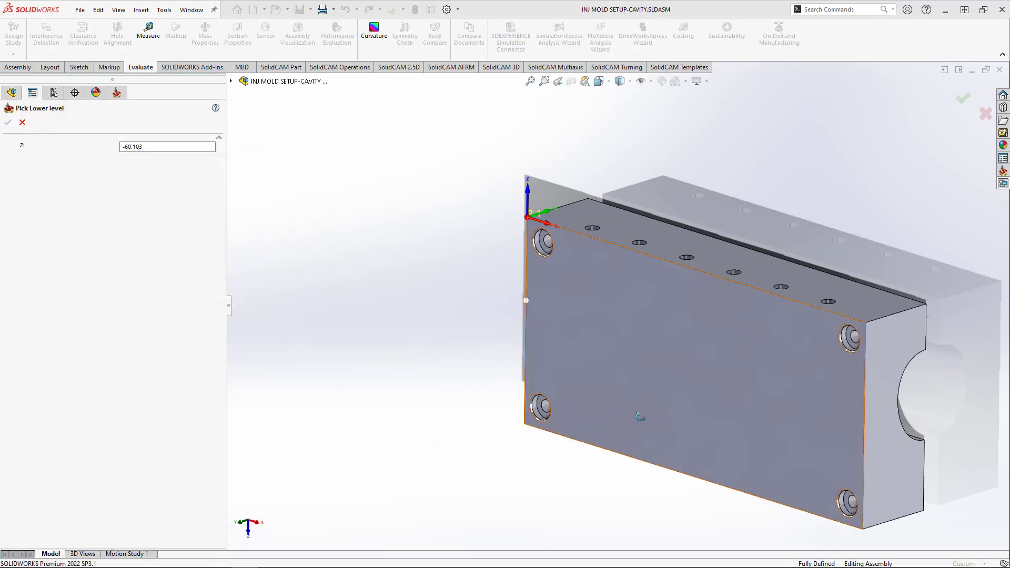
{"action": "middle_click_drag", "start_coordinate": [640, 419], "coordinate": [654, 293]}
{"action": "left_click", "coordinate": [581, 460]}
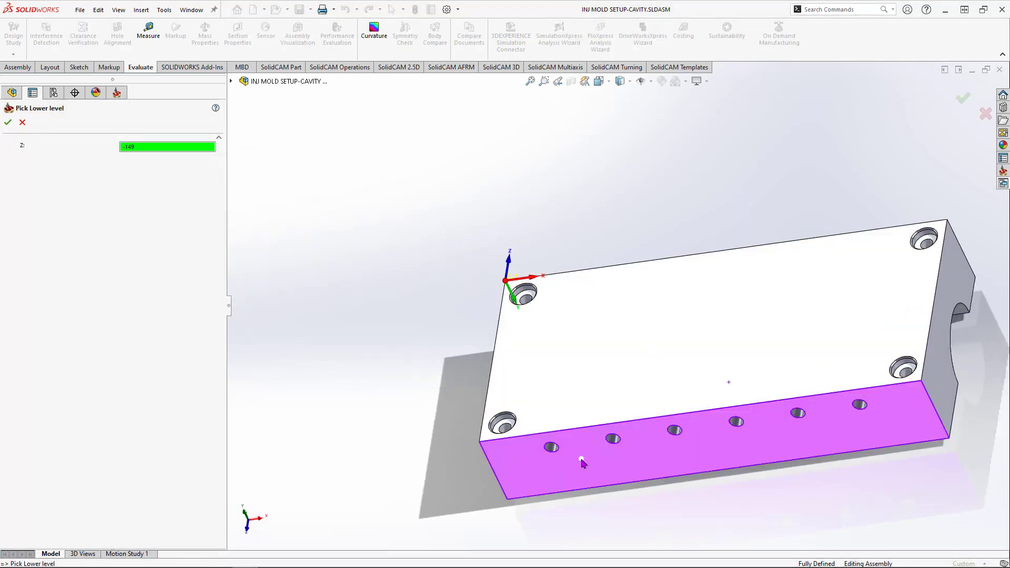
{"action": "left_click", "coordinate": [7, 122]}
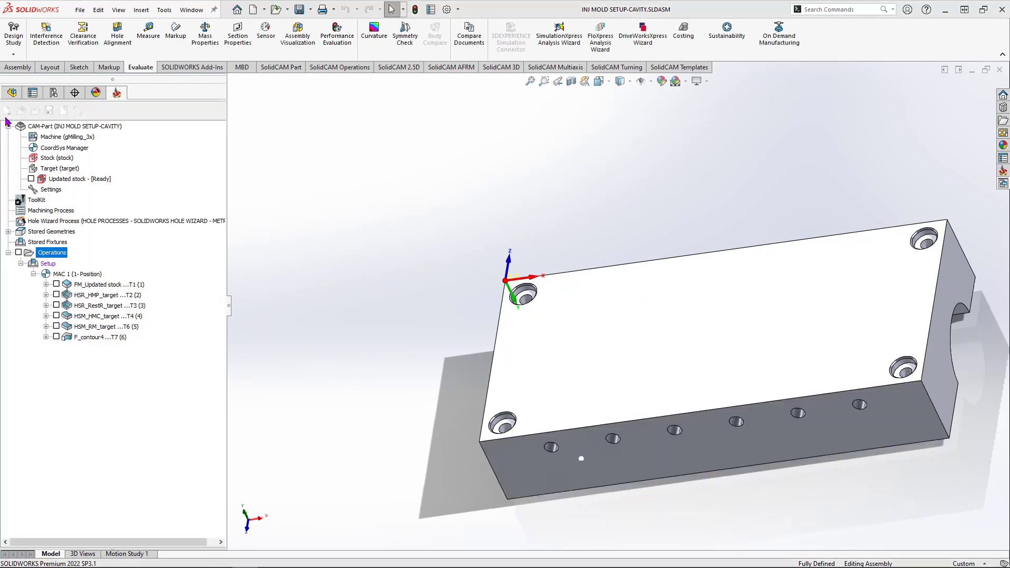
{"action": "middle_click_drag", "start_coordinate": [617, 268], "coordinate": [614, 401]}
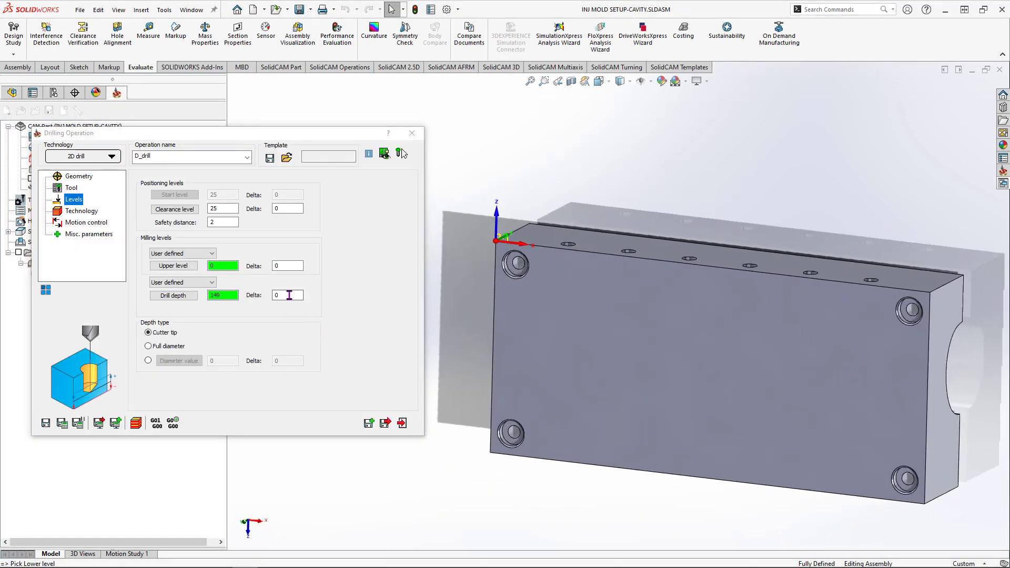
Step: Set the drill depth delta to -5 and the depth type to Full diameter
{"action": "left_click", "coordinate": [284, 295]}
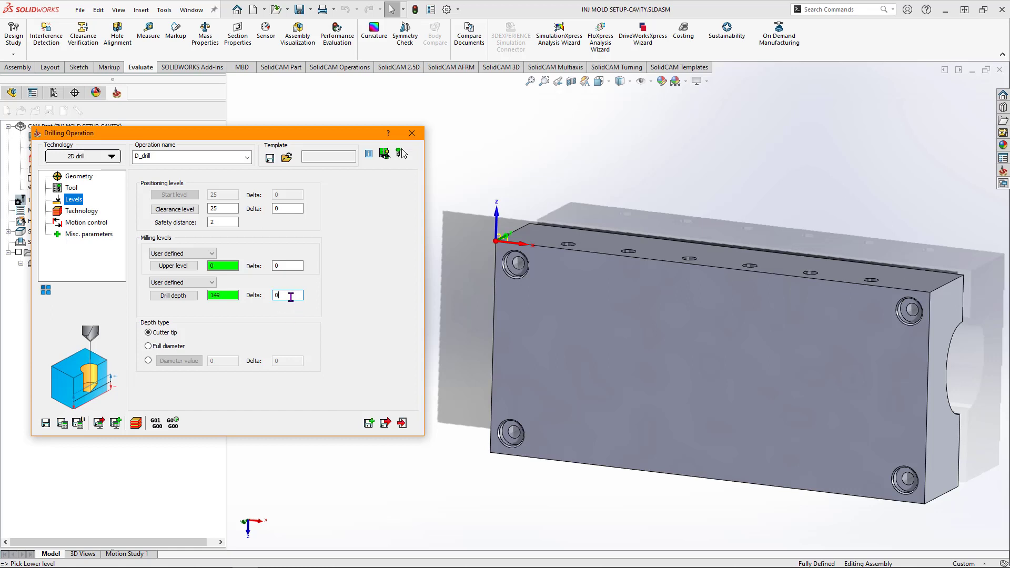
{"action": "left_click_drag", "start_coordinate": [296, 297], "coordinate": [258, 297]}
{"action": "type", "text": "-5"}
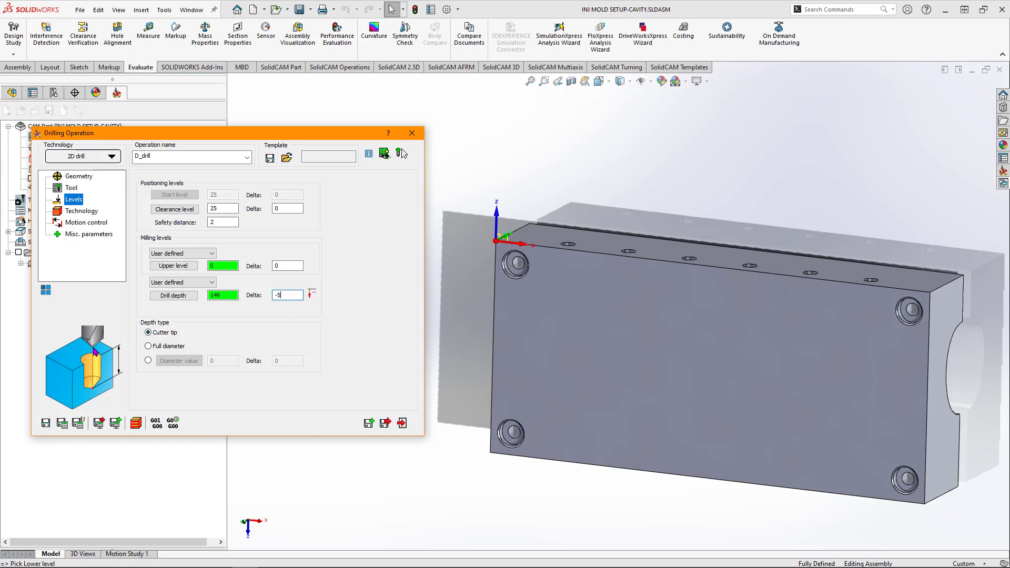
{"action": "left_click", "coordinate": [148, 347]}
{"action": "left_click", "coordinate": [148, 333]}
Step: Save and calculate the drilling operation, permanently accepting depths below the CoordSys lower level, and open its simulation
{"action": "left_click", "coordinate": [63, 423]}
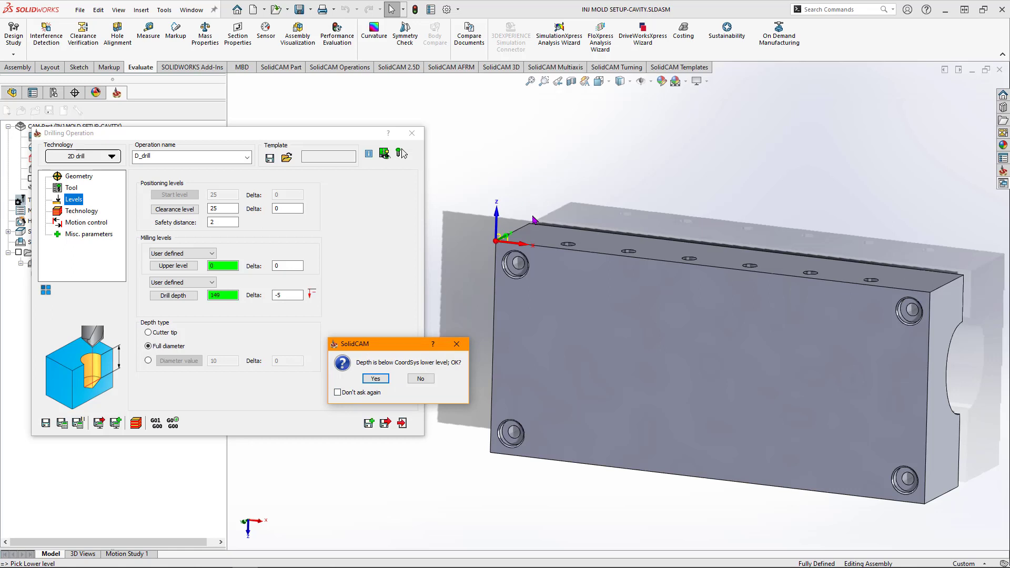
{"action": "left_click", "coordinate": [337, 392]}
{"action": "left_click", "coordinate": [375, 379]}
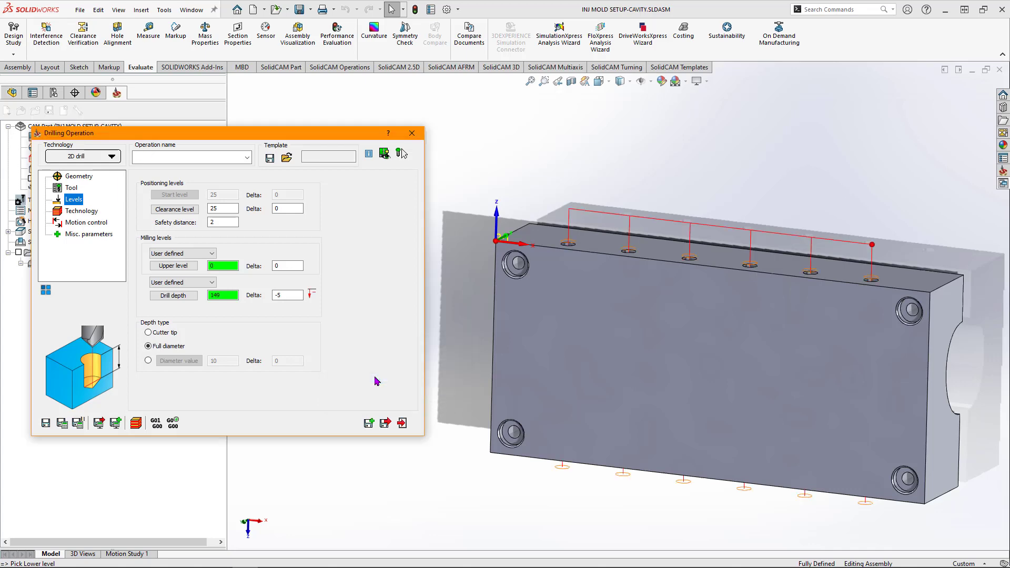
{"action": "left_click", "coordinate": [137, 424]}
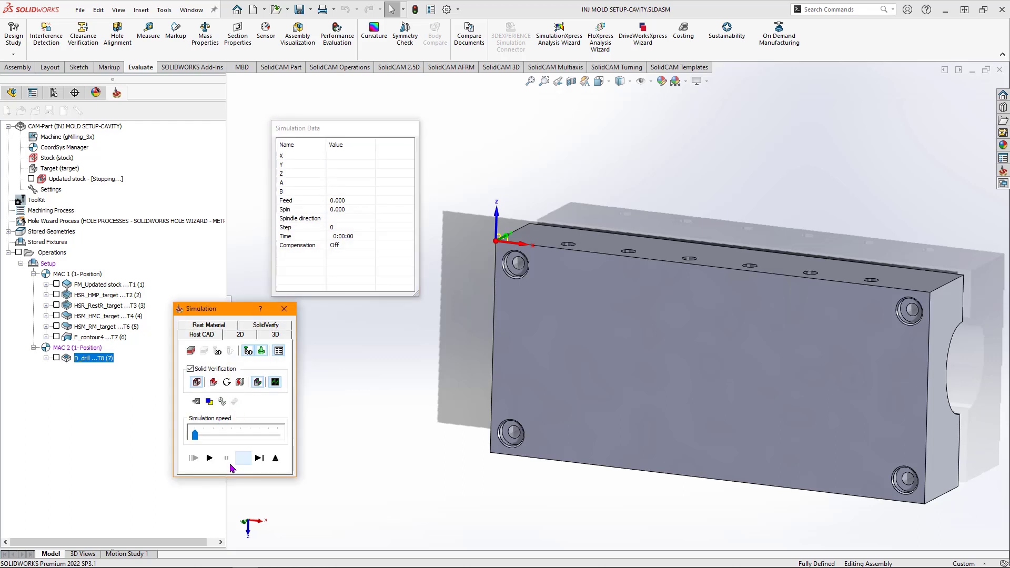
Step: Single-step the drilling simulation through the first hole and check where the drill tip exits the opposite side face
{"action": "scroll", "coordinate": [739, 364], "scroll_direction": "up", "scroll_amount": 3}
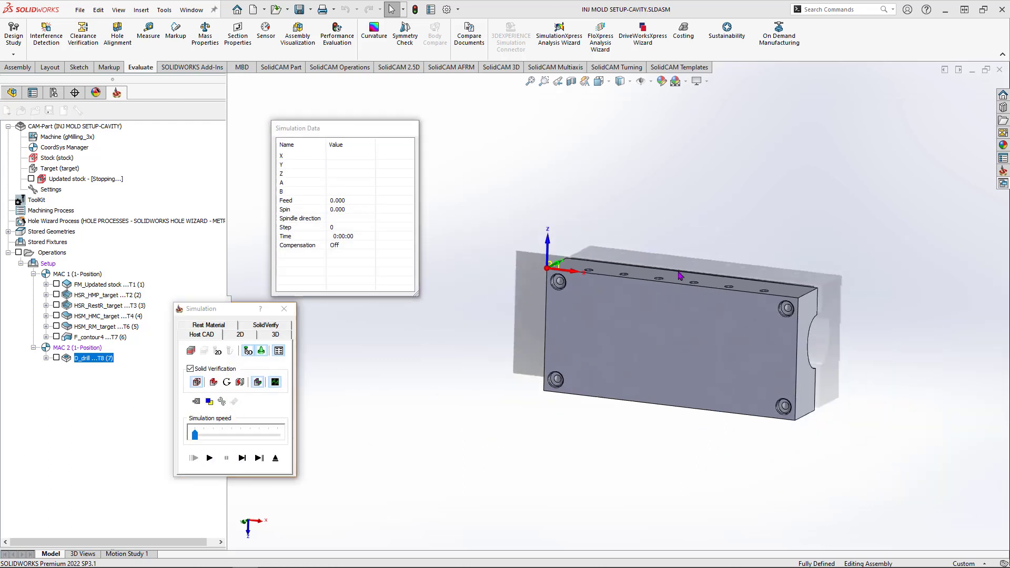
{"action": "middle_click_drag", "start_coordinate": [681, 276], "coordinate": [734, 270]}
{"action": "scroll", "coordinate": [735, 269], "scroll_direction": "down", "scroll_amount": 1}
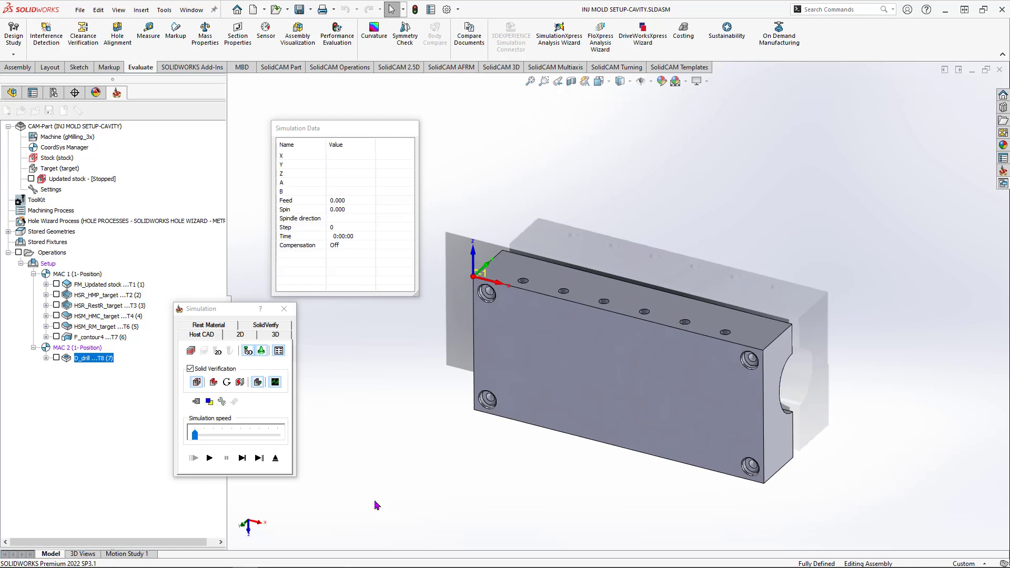
{"action": "left_click", "coordinate": [244, 459]}
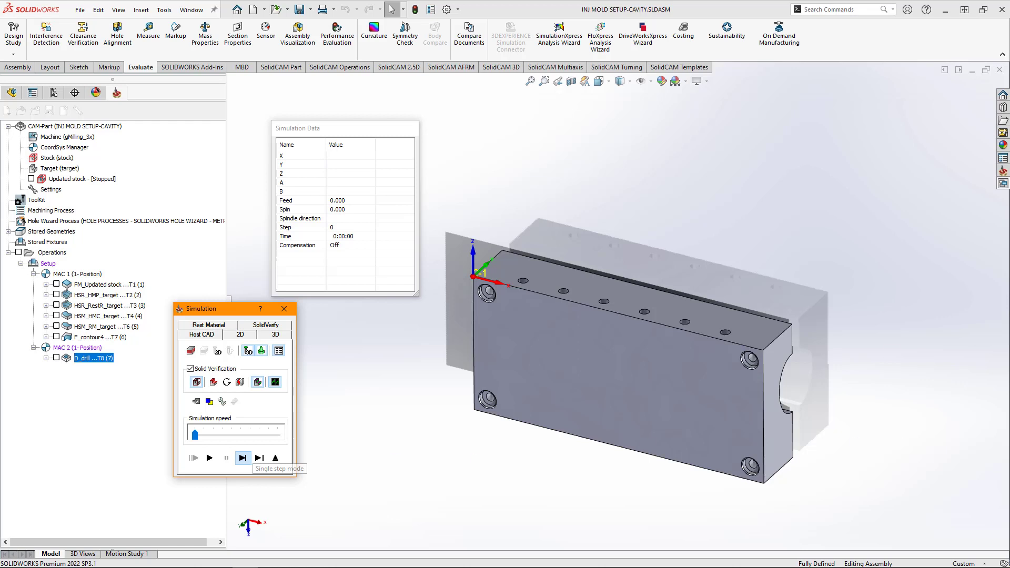
{"action": "left_click", "coordinate": [242, 458]}
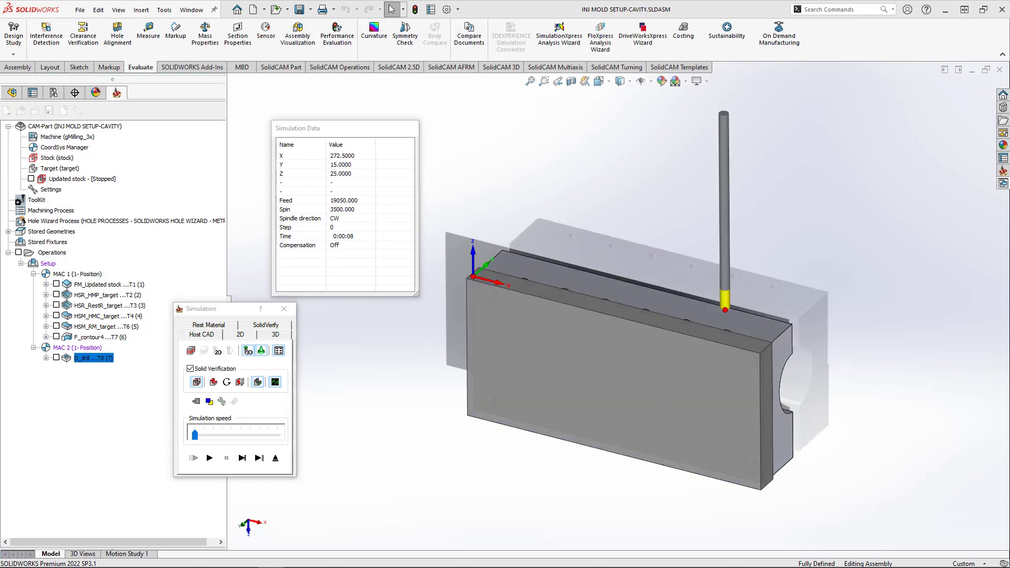
{"action": "left_click", "coordinate": [242, 459]}
{"action": "left_click", "coordinate": [242, 458]}
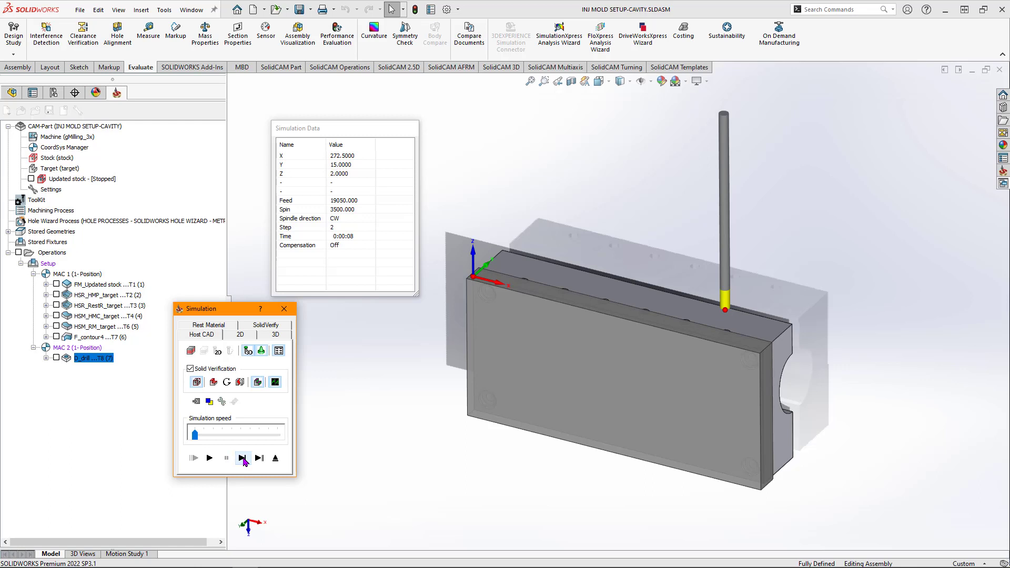
{"action": "left_click", "coordinate": [242, 458]}
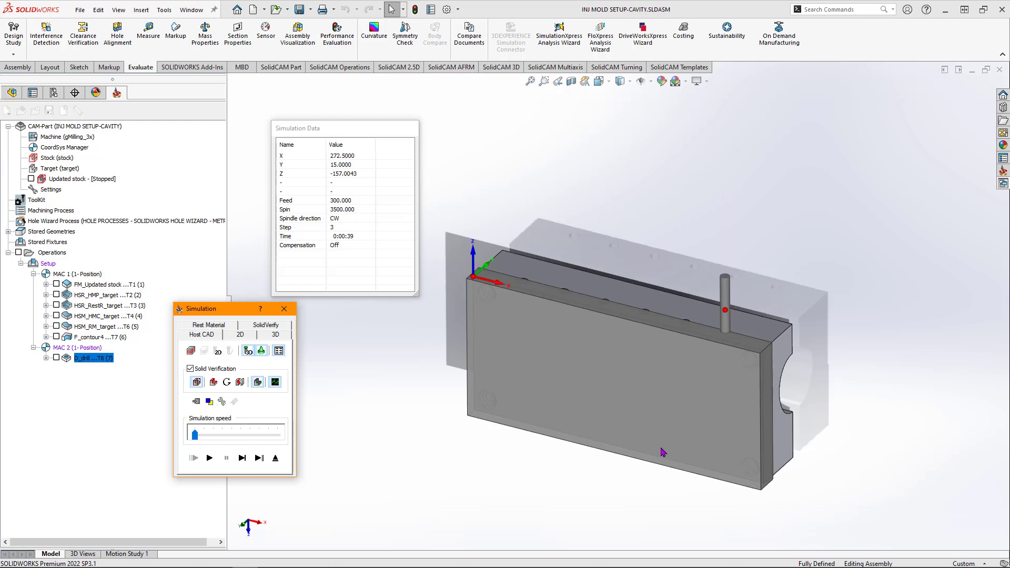
{"action": "middle_click_drag", "start_coordinate": [663, 452], "coordinate": [737, 401]}
{"action": "scroll", "coordinate": [670, 428], "scroll_direction": "down", "scroll_amount": 8}
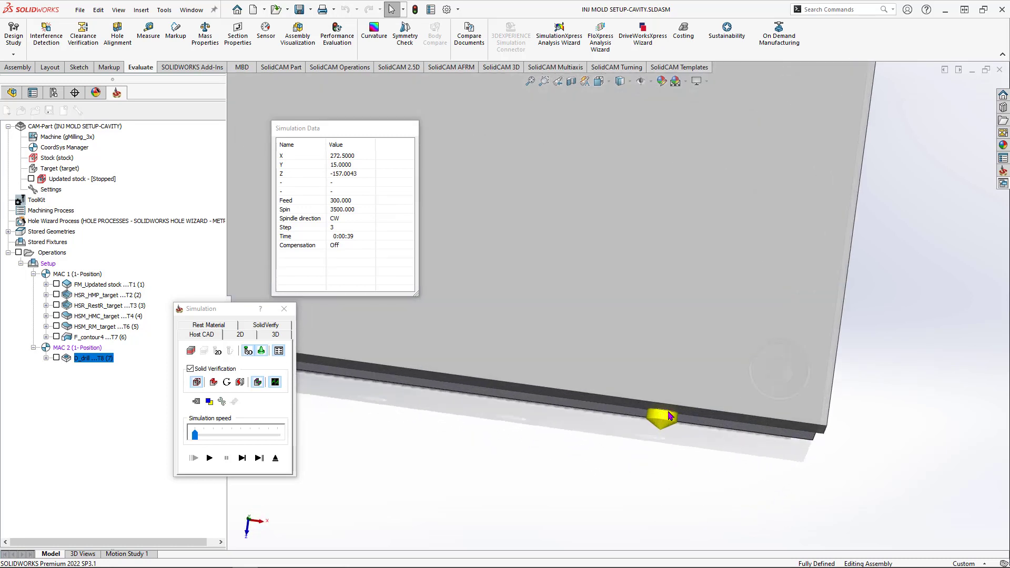
{"action": "middle_click_drag", "start_coordinate": [683, 361], "coordinate": [662, 371]}
{"action": "scroll", "coordinate": [707, 319], "scroll_direction": "up", "scroll_amount": 1}
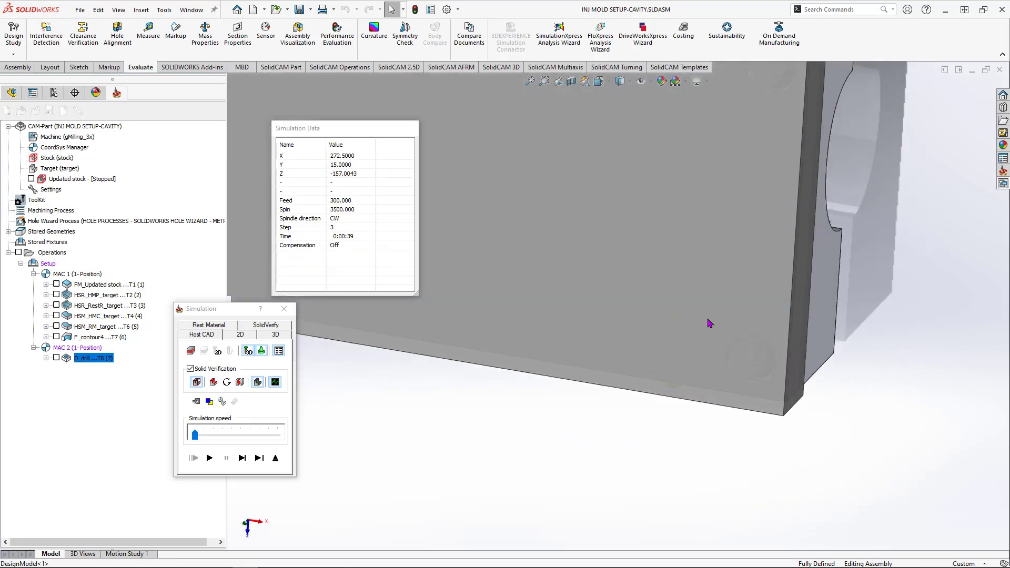
{"action": "scroll", "coordinate": [711, 323], "scroll_direction": "up", "scroll_amount": 5}
Step: Single-step the simulation through the second hole and play the drilling of the remaining holes
{"action": "left_click", "coordinate": [242, 458]}
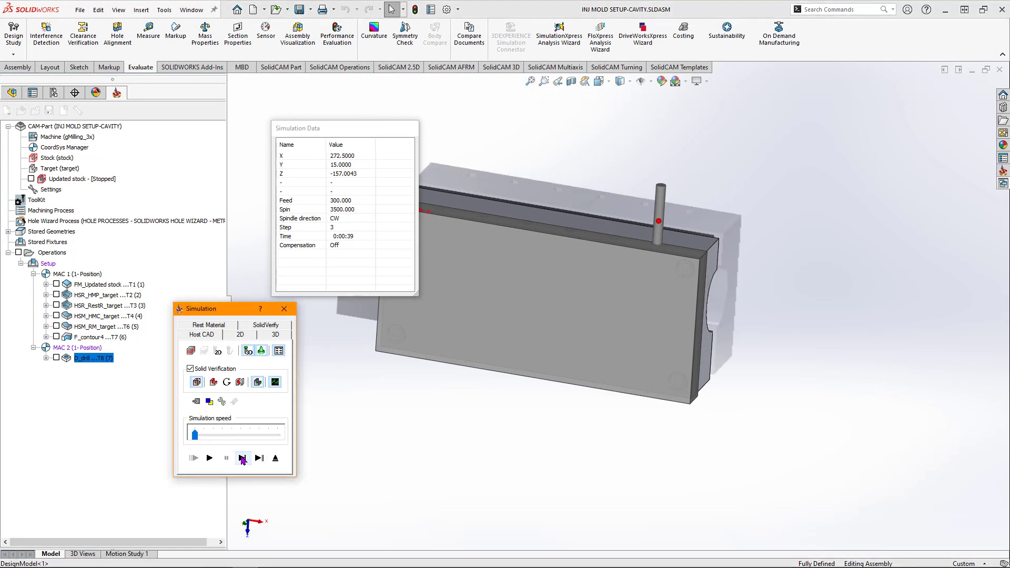
{"action": "left_click", "coordinate": [243, 459]}
{"action": "left_click", "coordinate": [242, 458]}
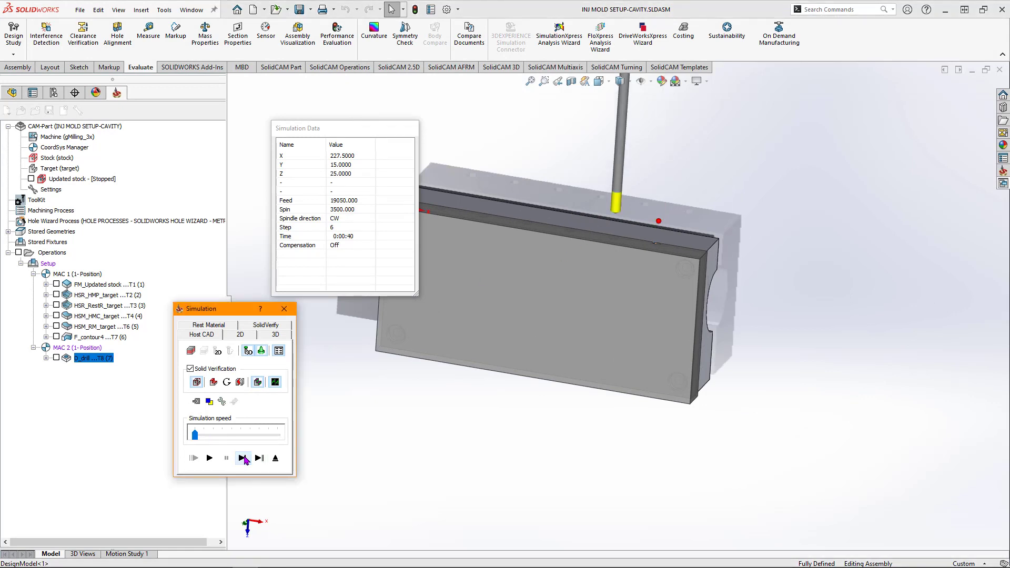
{"action": "left_click", "coordinate": [242, 458]}
{"action": "left_click", "coordinate": [243, 458]}
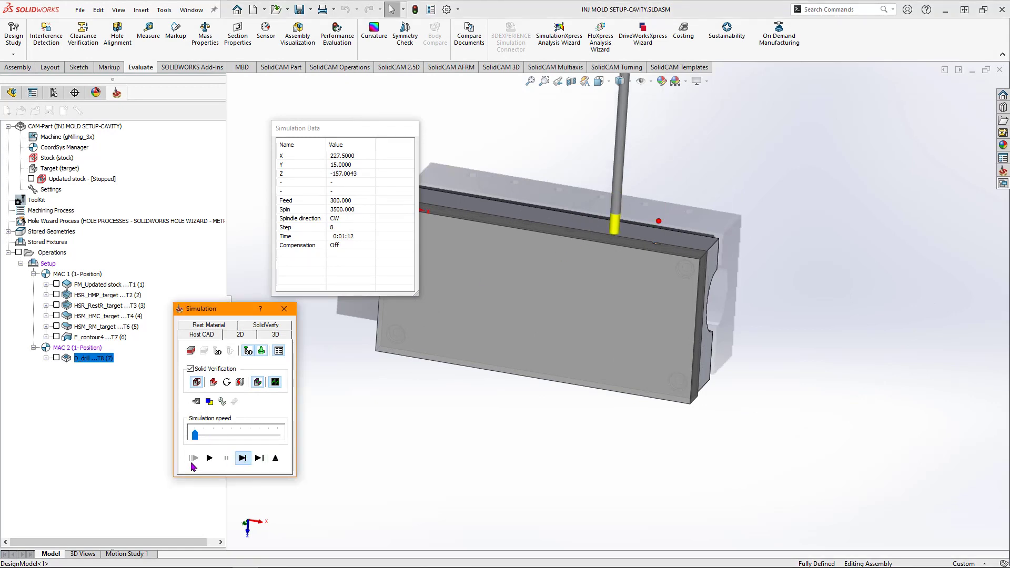
{"action": "left_click", "coordinate": [209, 458]}
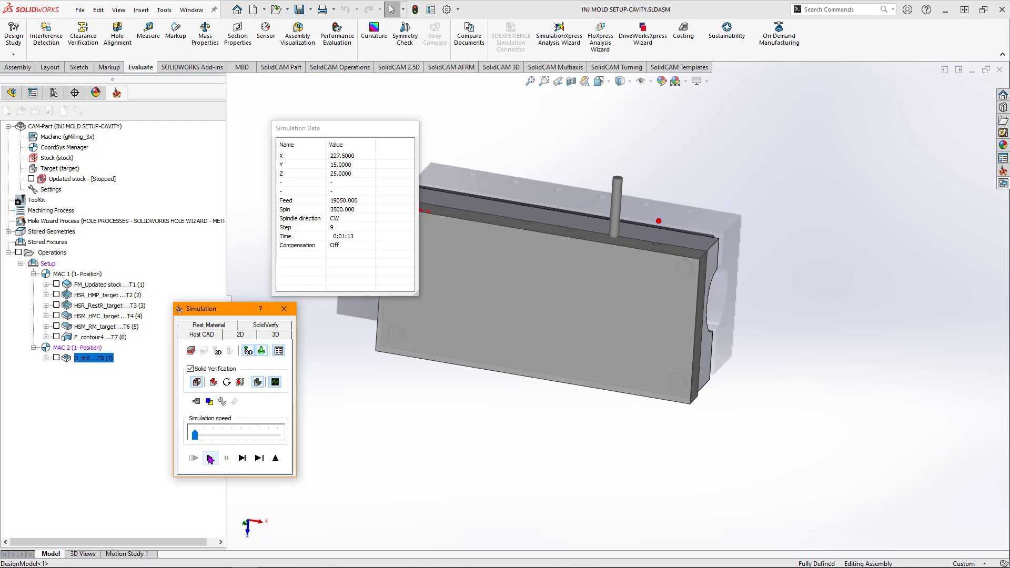
{"action": "left_click", "coordinate": [210, 458]}
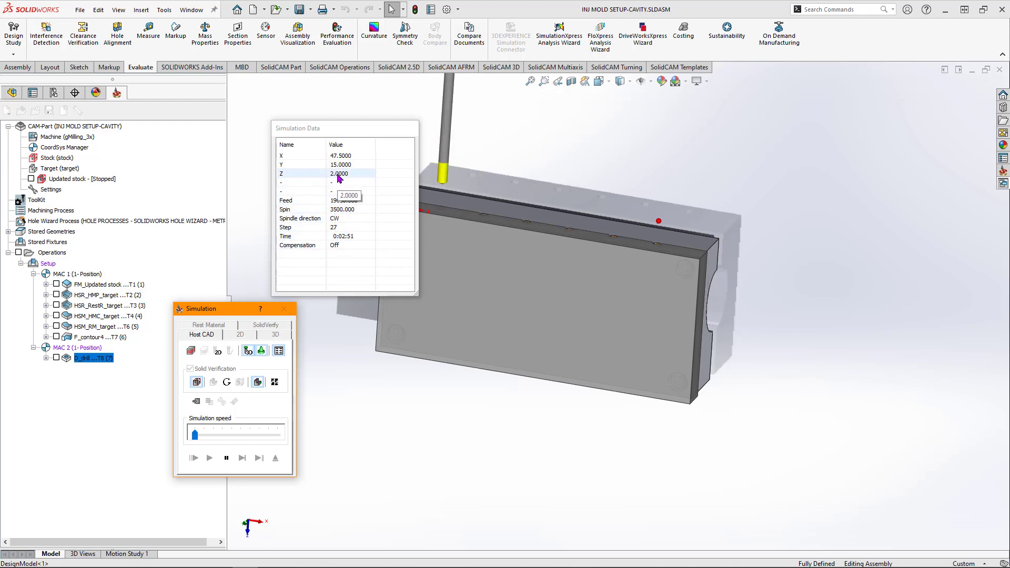
Step: Examine the drilled hole openings where the simulated stock meets the cavity's side face
{"action": "middle_click_drag", "start_coordinate": [555, 290], "coordinate": [514, 341]}
{"action": "scroll", "coordinate": [616, 293], "scroll_direction": "down", "scroll_amount": 5}
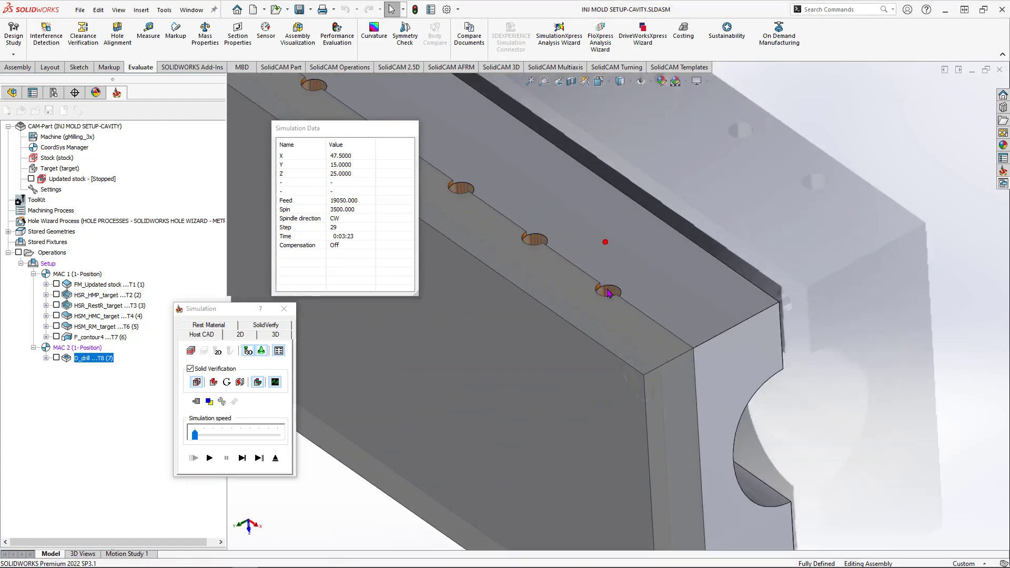
{"action": "scroll", "coordinate": [608, 293], "scroll_direction": "down", "scroll_amount": 5}
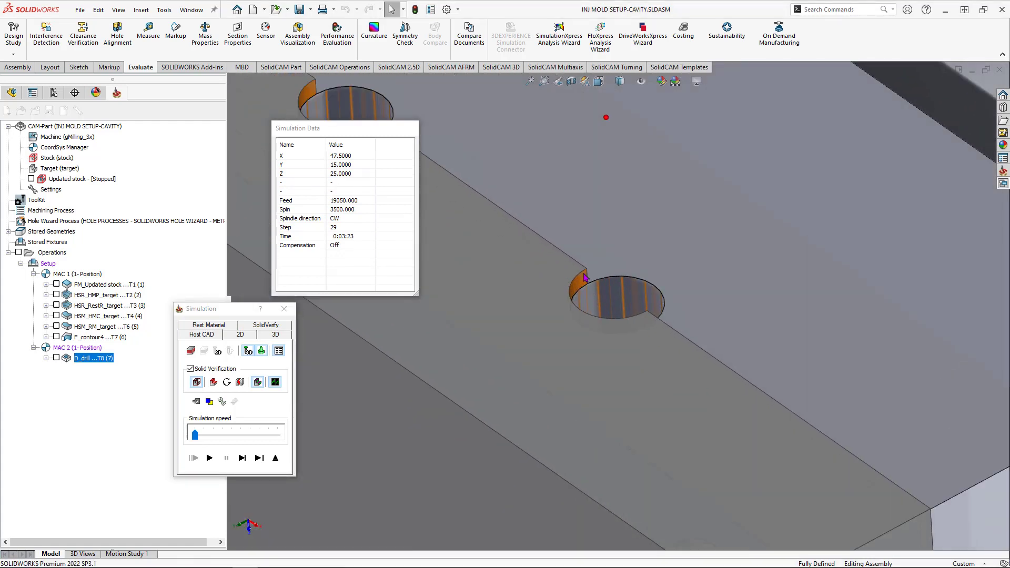
{"action": "middle_click_drag", "start_coordinate": [599, 274], "coordinate": [613, 330]}
{"action": "scroll", "coordinate": [612, 328], "scroll_direction": "up", "scroll_amount": 5}
{"action": "scroll", "coordinate": [612, 310], "scroll_direction": "up", "scroll_amount": 3}
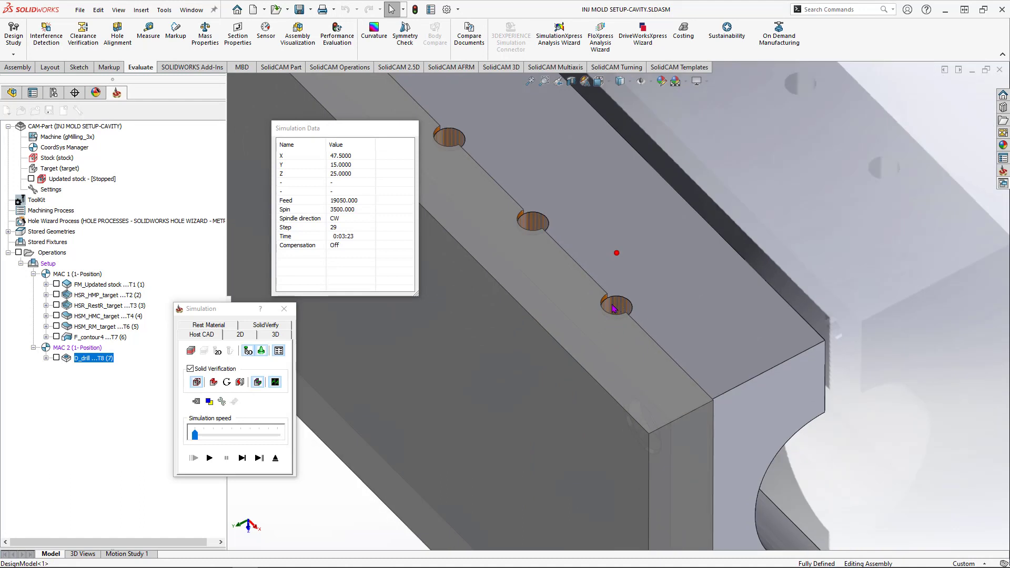
{"action": "scroll", "coordinate": [612, 309], "scroll_direction": "down", "scroll_amount": 3}
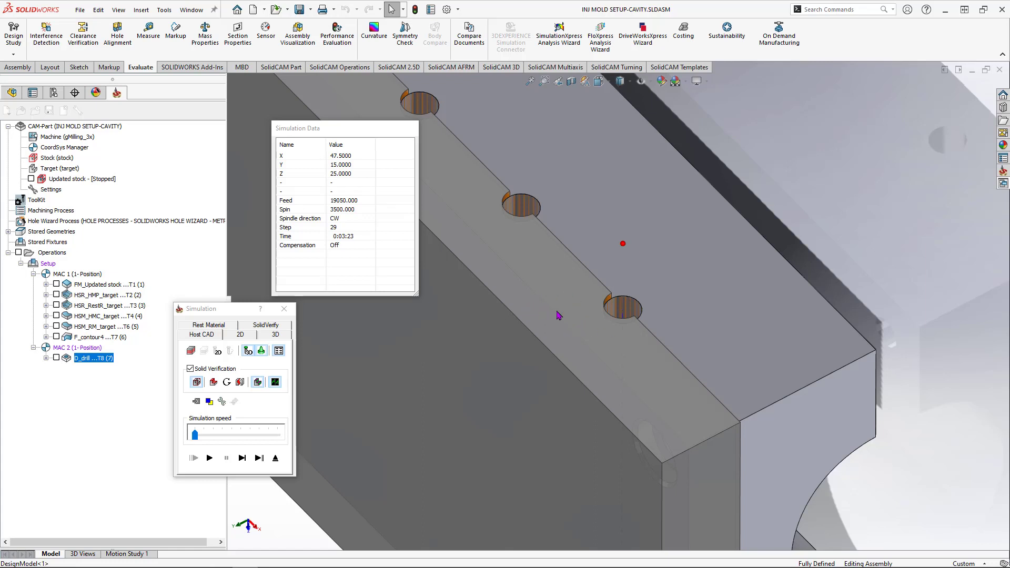
Step: Exit the drilling simulation and operation, and turn off the D_drill tool path display
{"action": "left_click", "coordinate": [284, 311]}
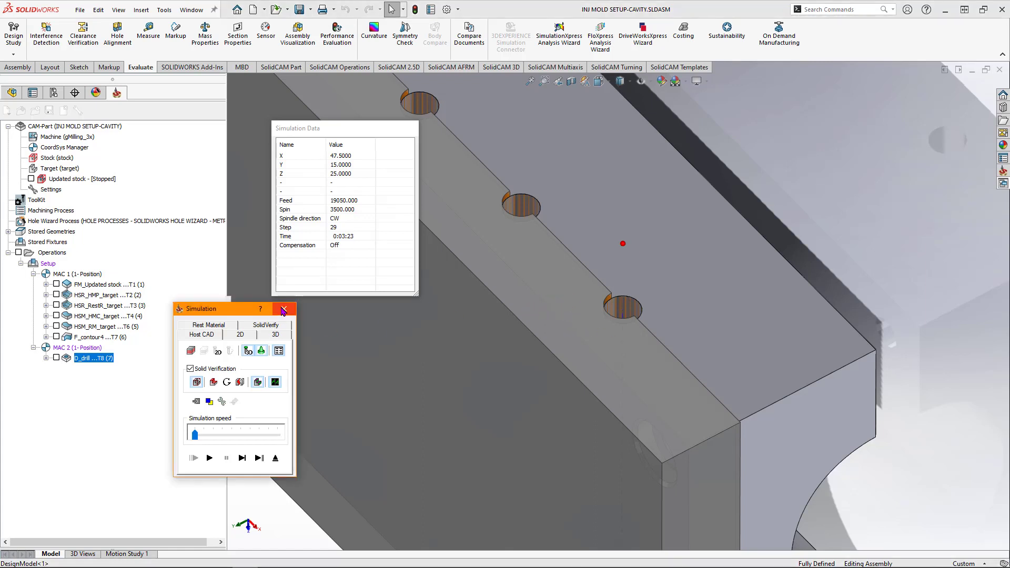
{"action": "left_click", "coordinate": [283, 310]}
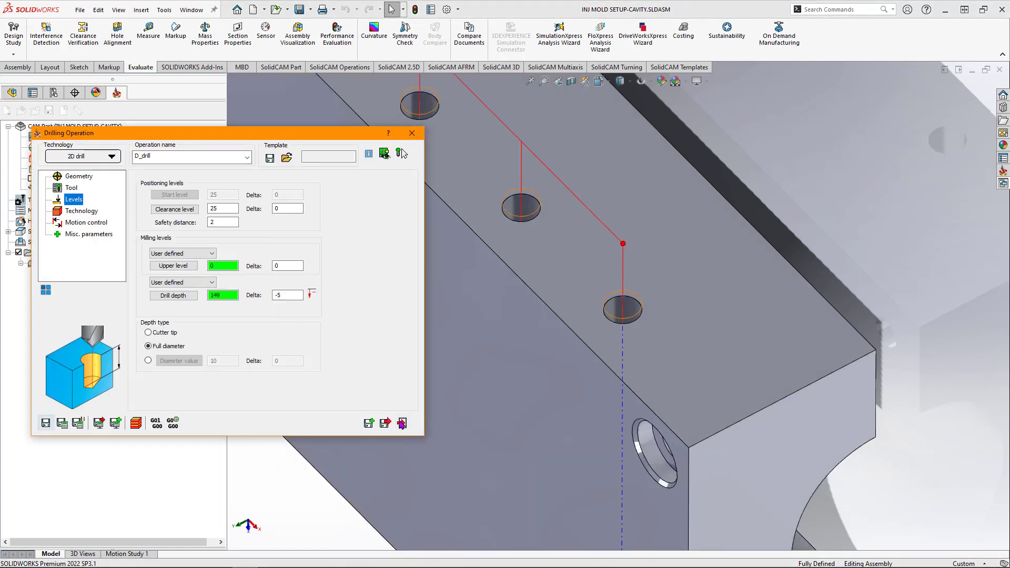
{"action": "left_click", "coordinate": [402, 422]}
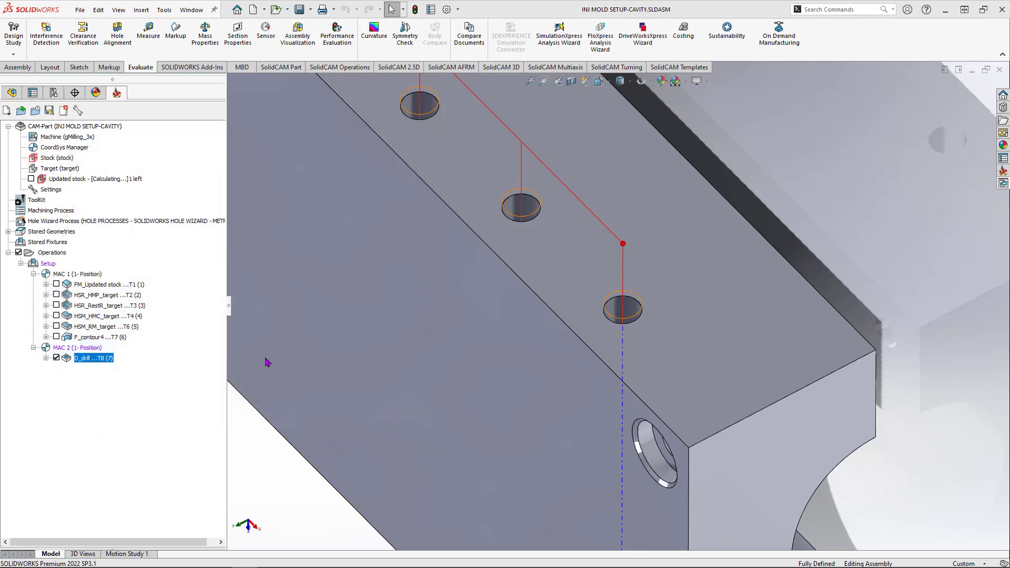
{"action": "left_click", "coordinate": [57, 358]}
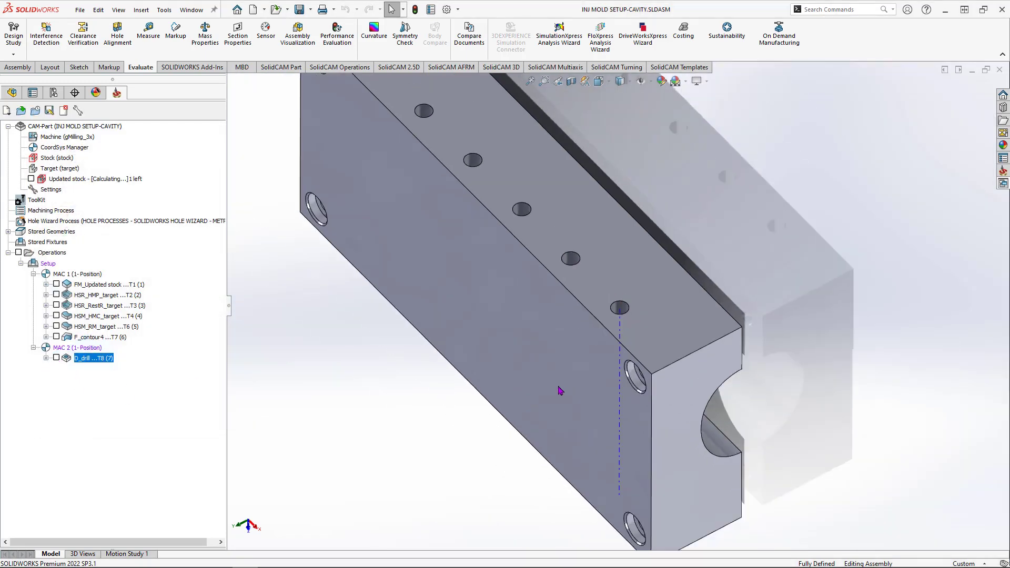
Step: Set the profile depth delta of F_contour4 to 20, recalculate the operation and open its simulation
{"action": "scroll", "coordinate": [550, 384], "scroll_direction": "up", "scroll_amount": 5}
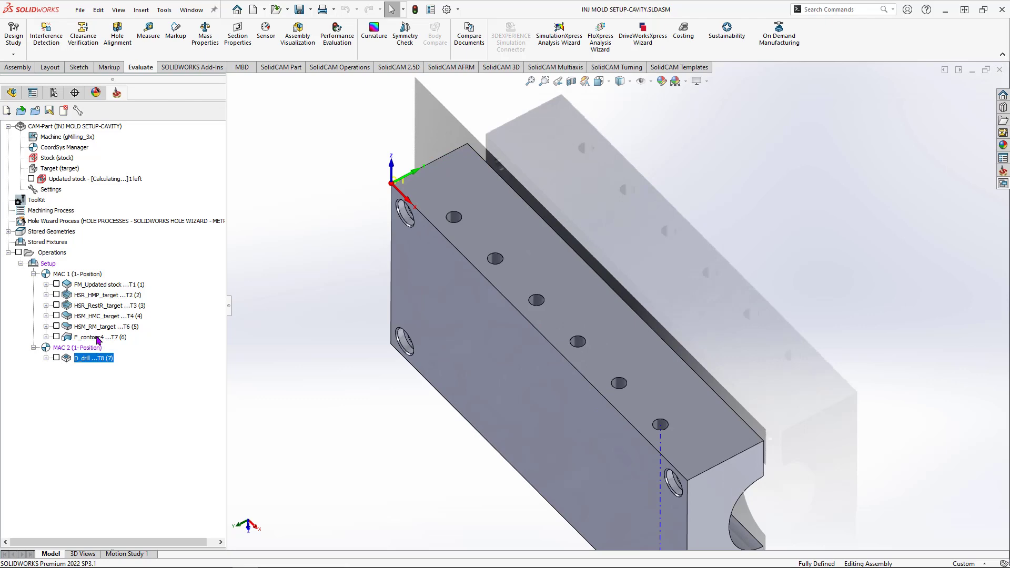
{"action": "right_click", "coordinate": [97, 340]}
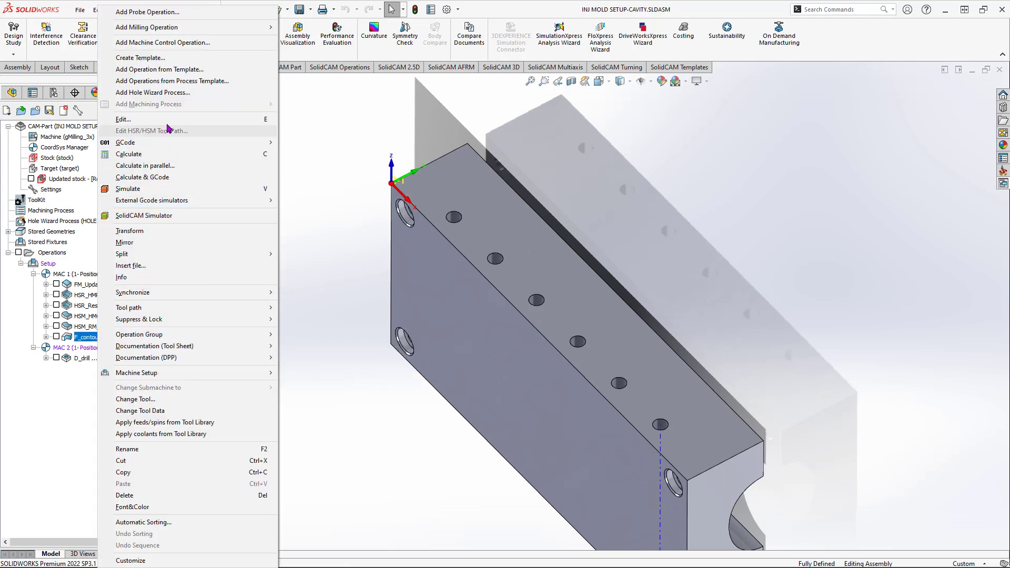
{"action": "left_click", "coordinate": [169, 123]}
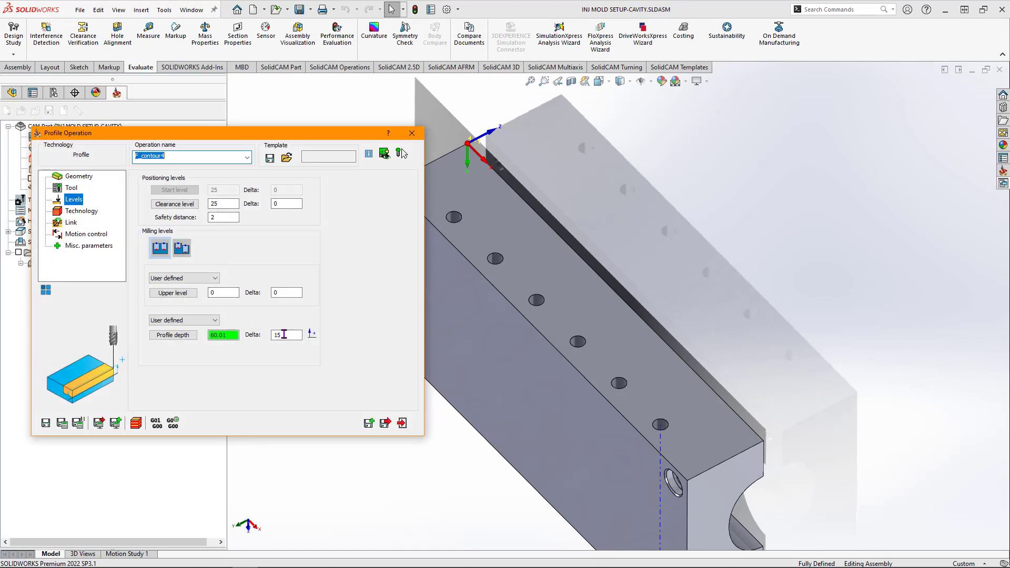
{"action": "left_click", "coordinate": [286, 334]}
{"action": "double_click", "coordinate": [287, 334]}
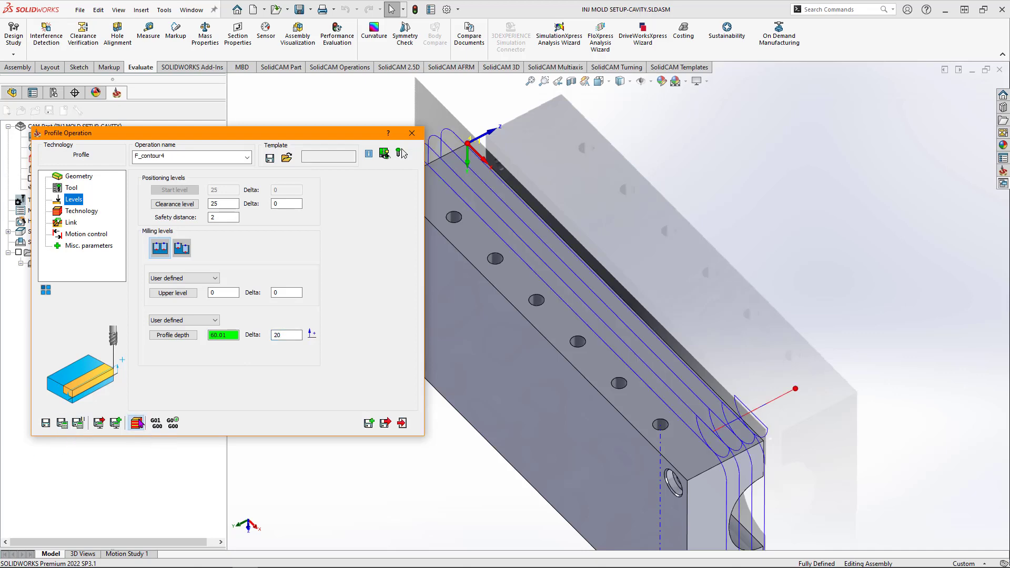
{"action": "left_click", "coordinate": [138, 423]}
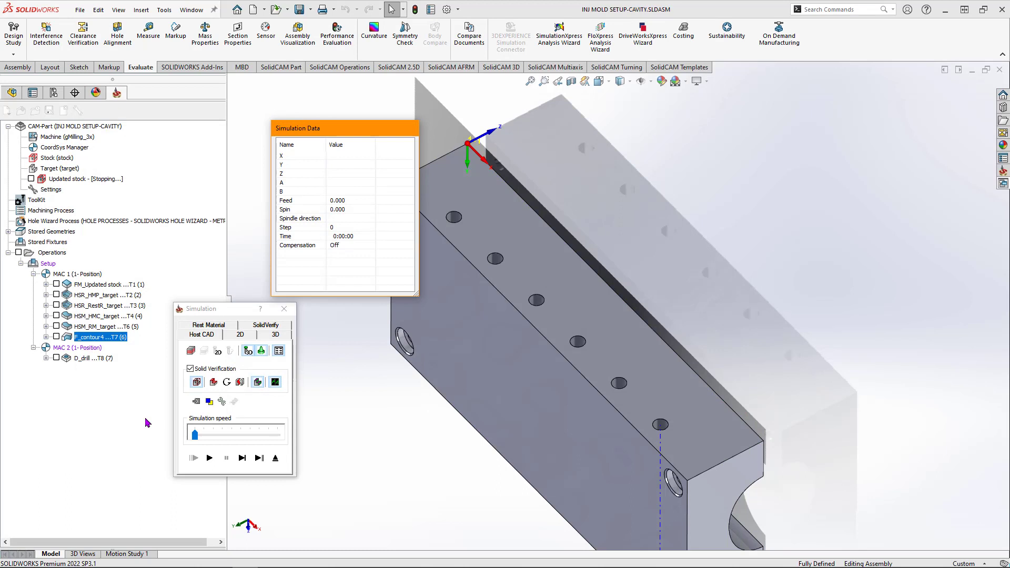
Step: Run the F_contour4 simulation at maximum speed and examine the machined side of the block
{"action": "left_click", "coordinate": [210, 459]}
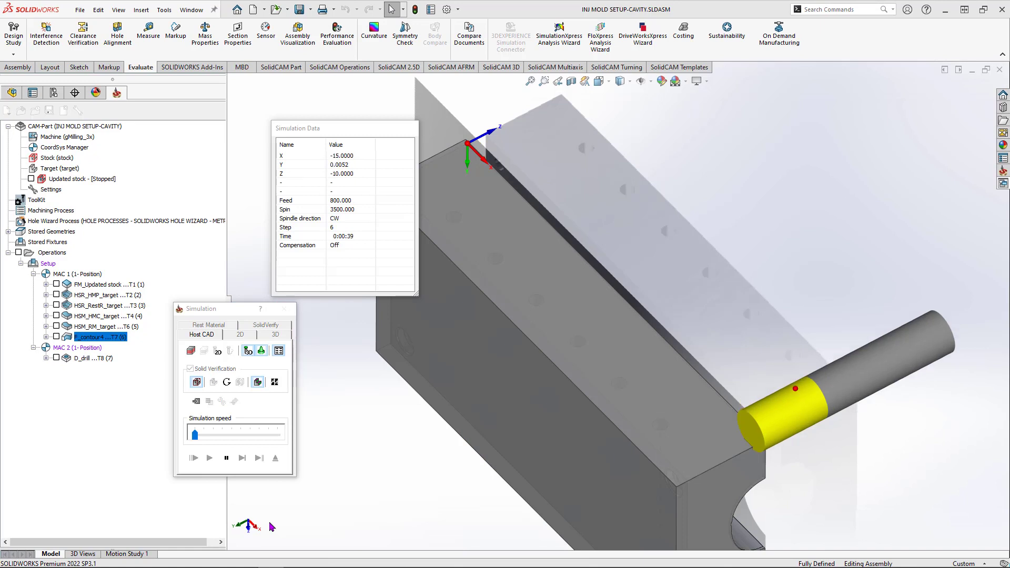
{"action": "left_click_drag", "start_coordinate": [272, 433], "coordinate": [278, 439]}
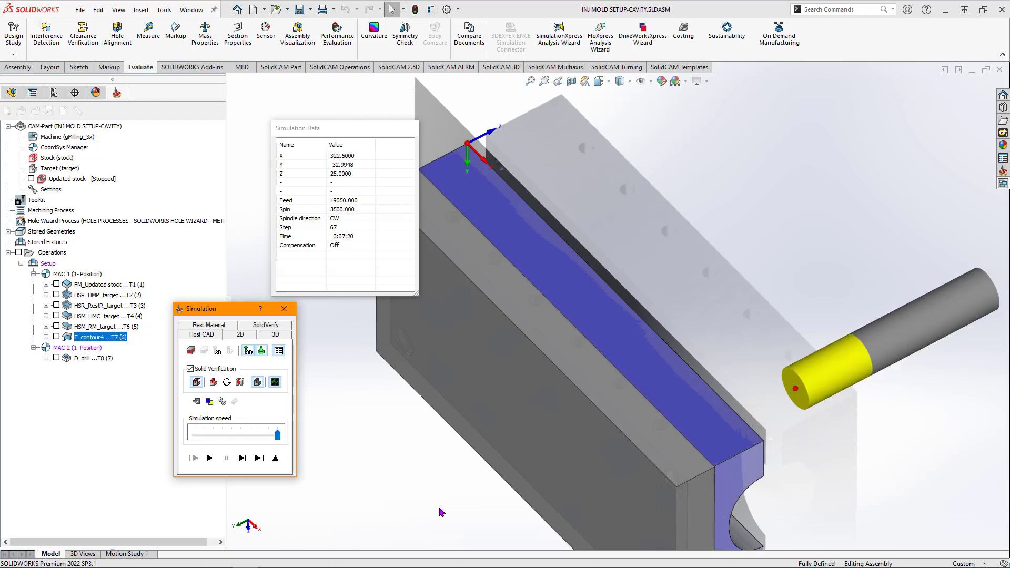
{"action": "scroll", "coordinate": [686, 448], "scroll_direction": "down", "scroll_amount": 3}
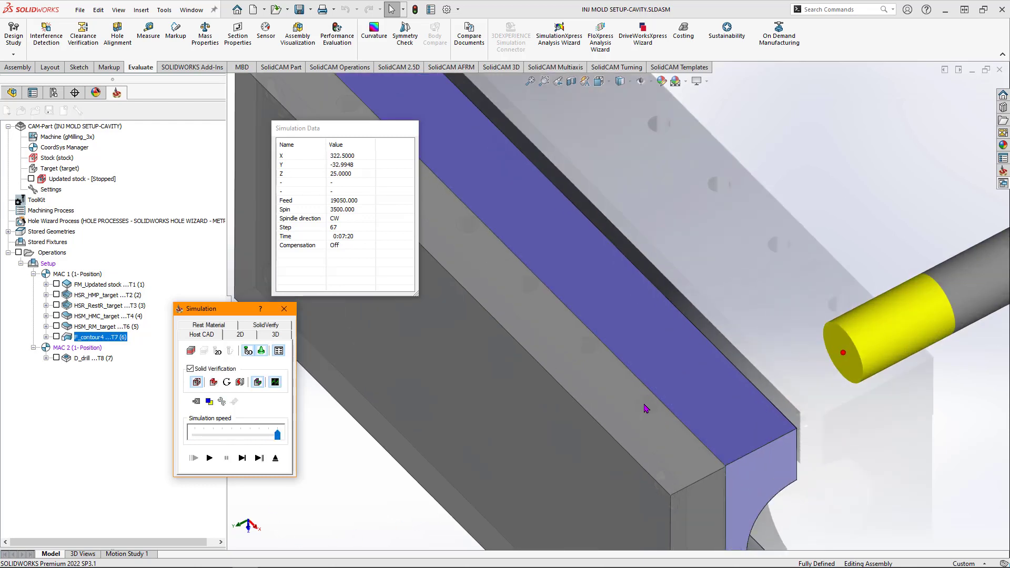
Step: Exit the profile simulation and operation, and turn off the F_contour4 tool path display
{"action": "left_click", "coordinate": [284, 309]}
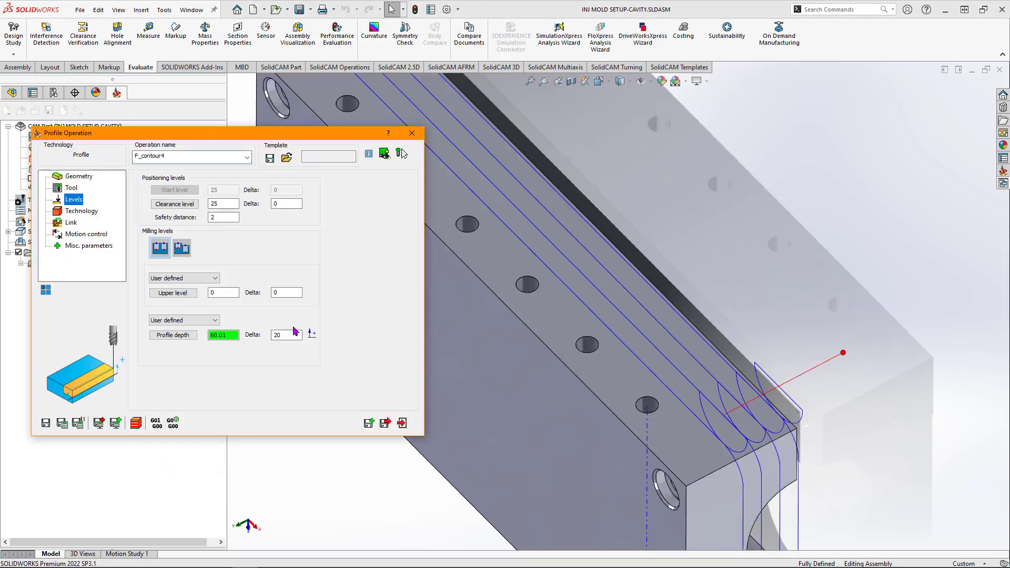
{"action": "left_click", "coordinate": [401, 423]}
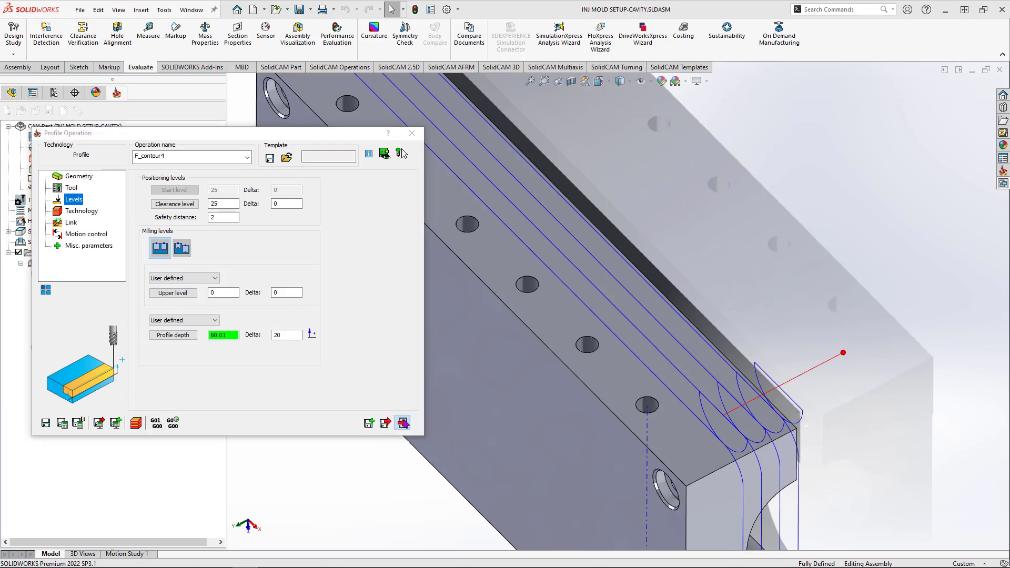
{"action": "left_click", "coordinate": [57, 337]}
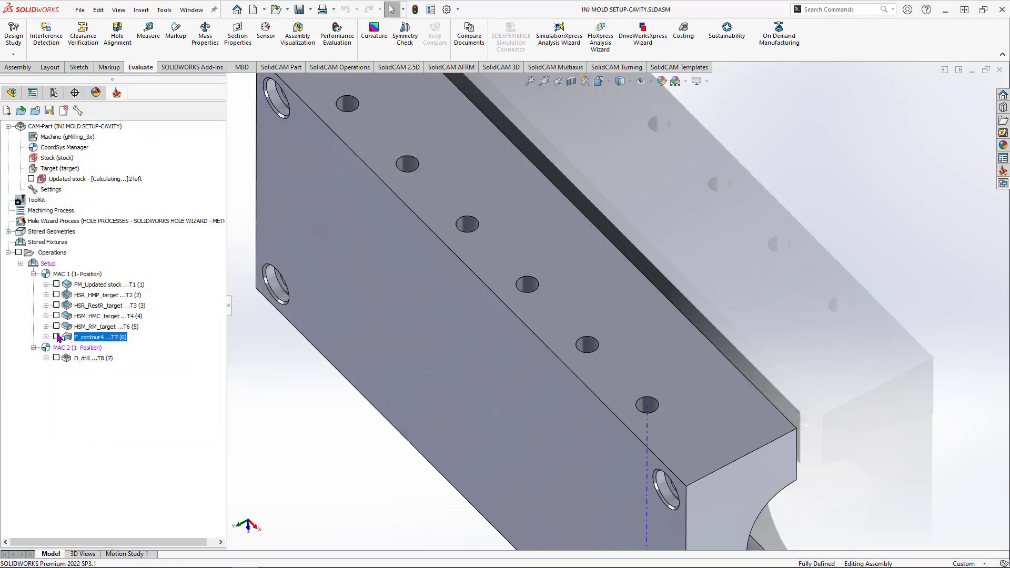
Step: Simulate the D_drill operation again on the stock left by the deeper side profile
{"action": "right_click", "coordinate": [89, 361]}
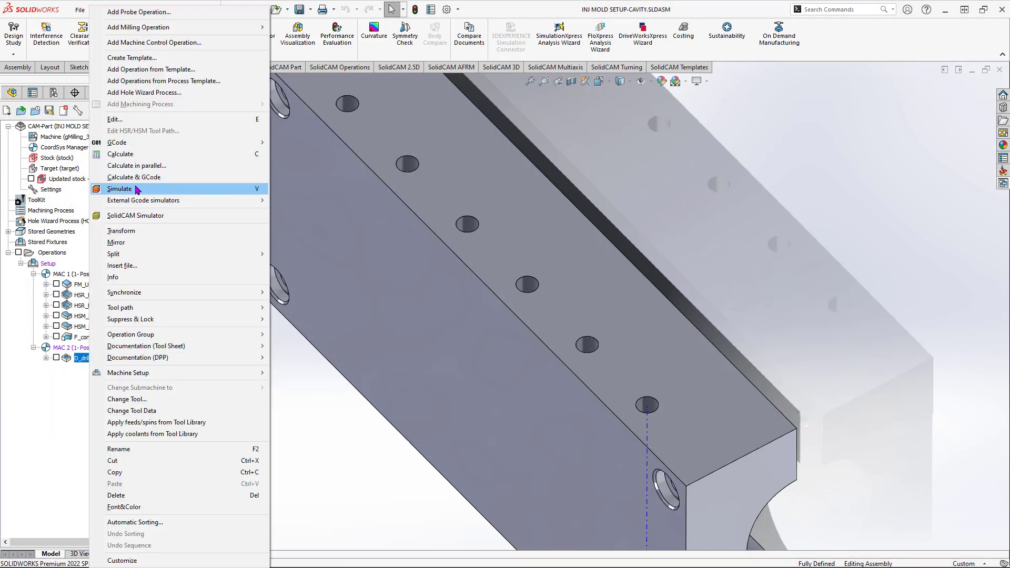
{"action": "left_click", "coordinate": [147, 189]}
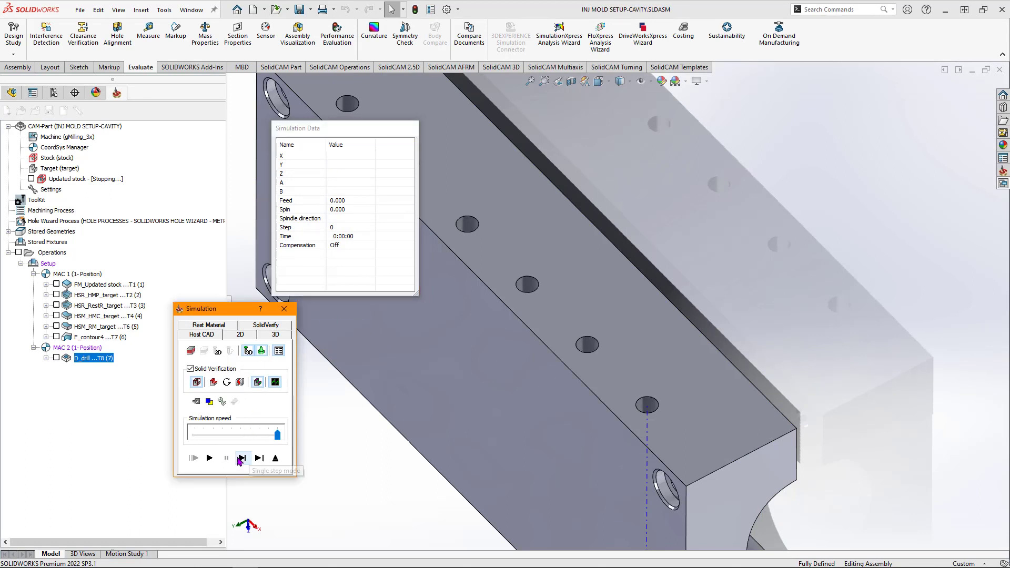
{"action": "left_click", "coordinate": [209, 459]}
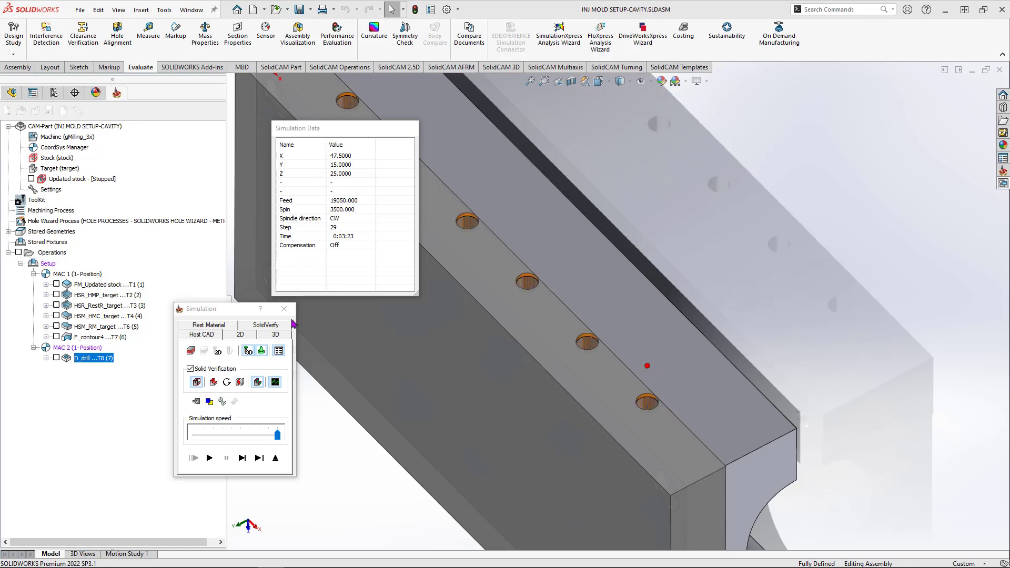
Step: Examine the drilled side holes in the D_drill simulation from several angles and exit the simulation
{"action": "middle_click_drag", "start_coordinate": [643, 365], "coordinate": [602, 329]}
{"action": "scroll", "coordinate": [681, 406], "scroll_direction": "up", "scroll_amount": 6}
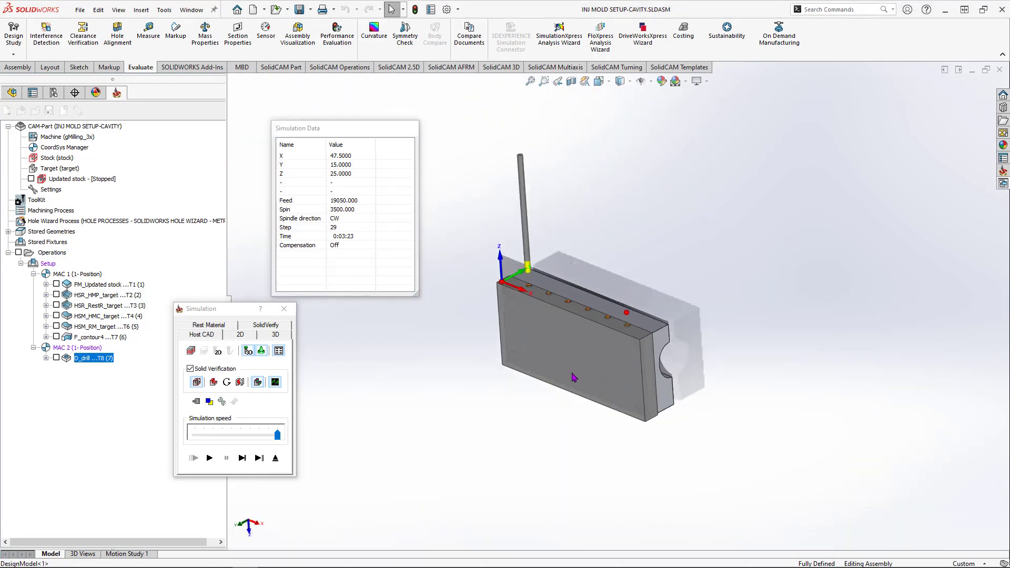
{"action": "middle_click_drag", "start_coordinate": [573, 377], "coordinate": [589, 414]}
{"action": "scroll", "coordinate": [526, 379], "scroll_direction": "down", "scroll_amount": 5}
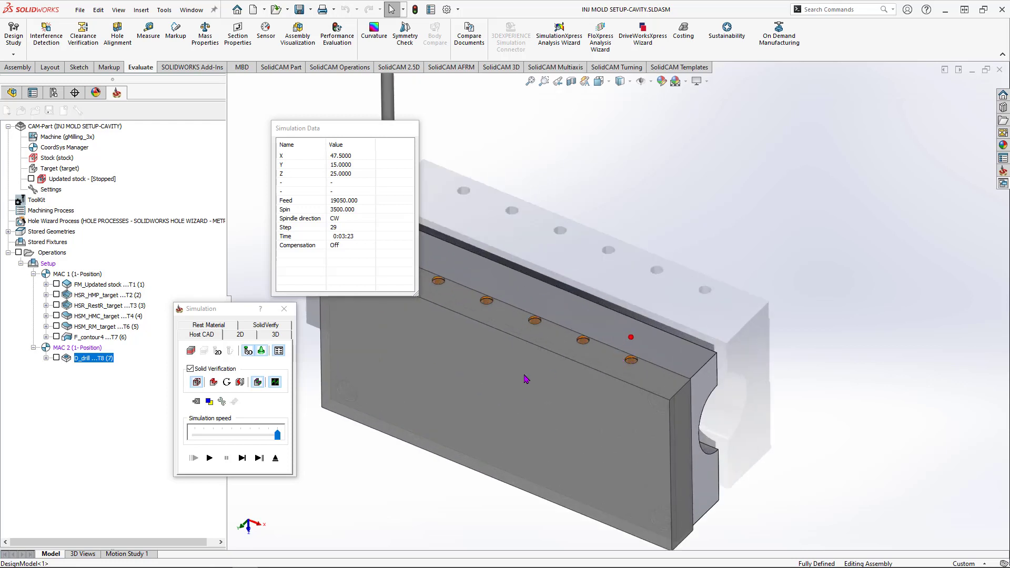
{"action": "left_click", "coordinate": [285, 310]}
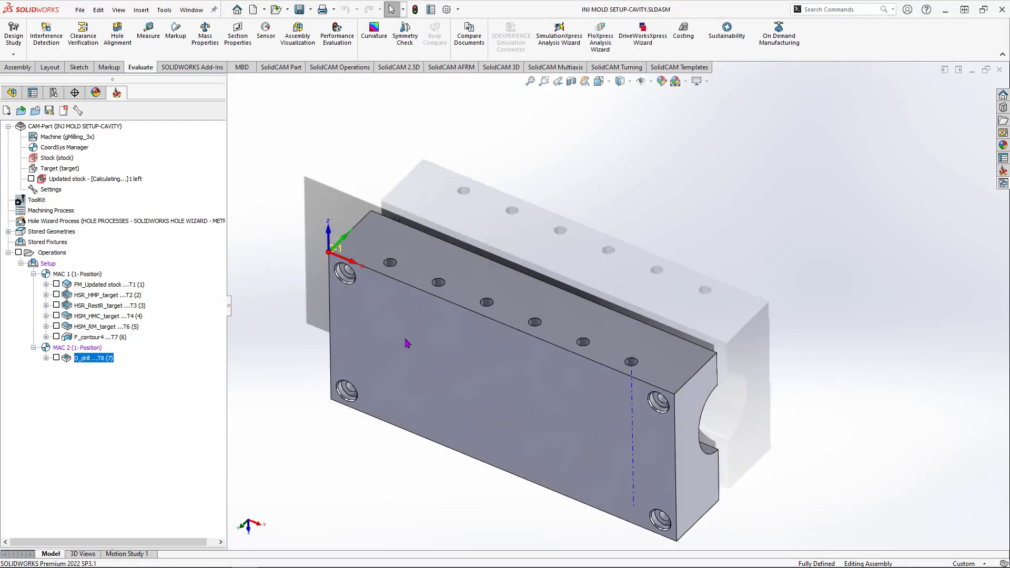
Step: Add coordinate system MAC 3 on the block's face with the four counterbored holes, with its origin at the top corner of the model box
{"action": "middle_click_drag", "start_coordinate": [413, 375], "coordinate": [417, 298]}
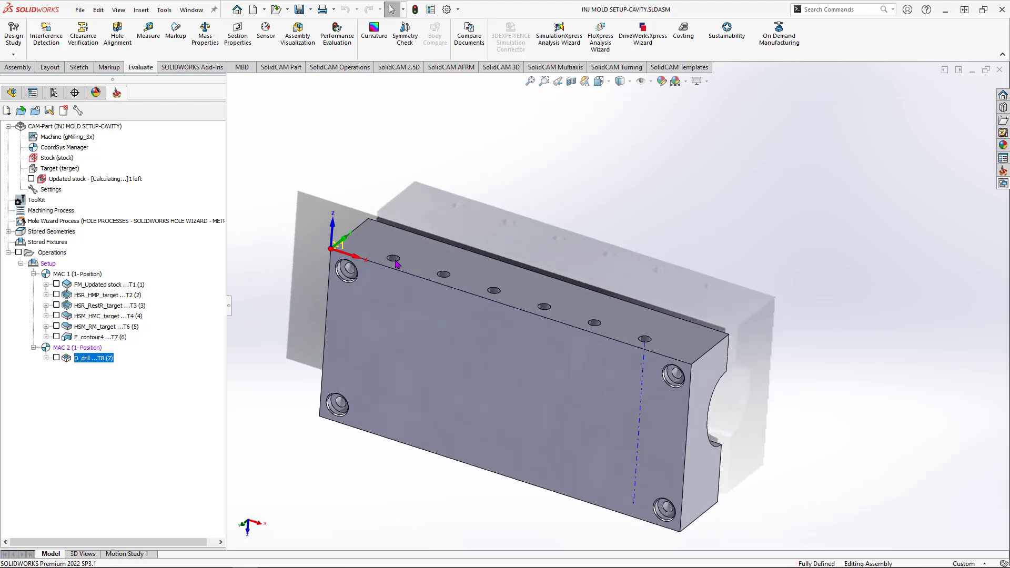
{"action": "left_click", "coordinate": [420, 258]}
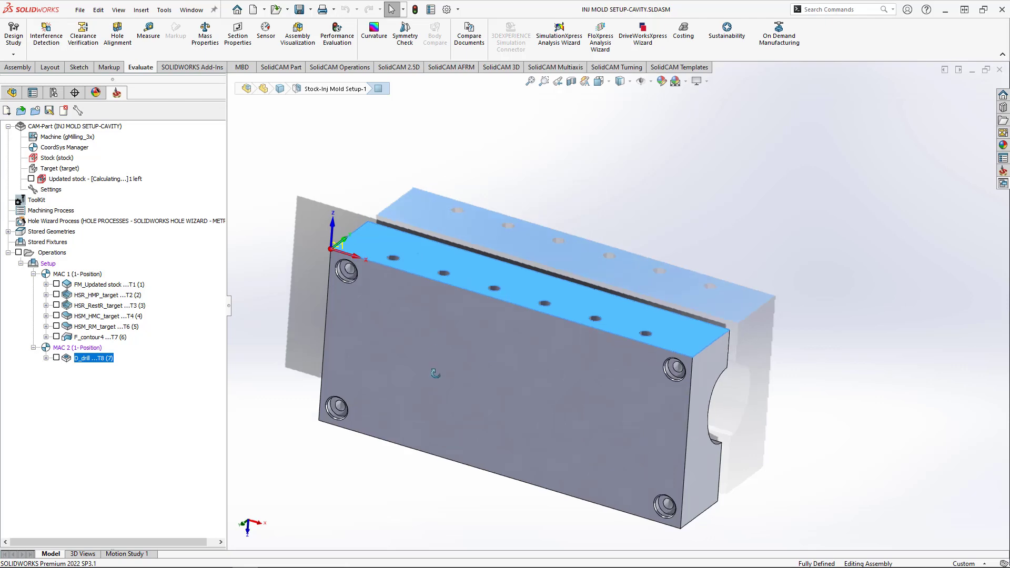
{"action": "middle_click_drag", "start_coordinate": [425, 321], "coordinate": [449, 169]}
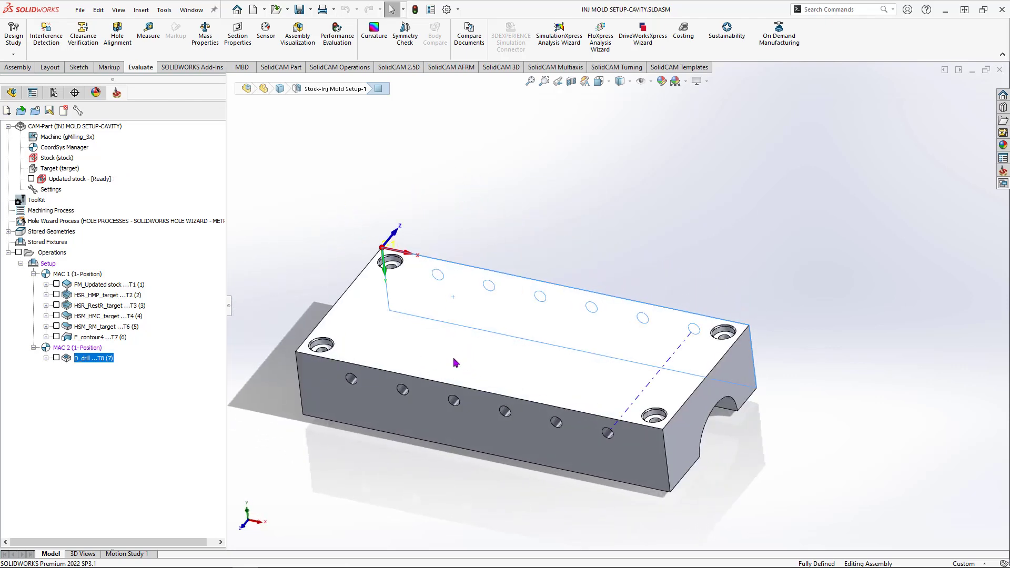
{"action": "left_click", "coordinate": [271, 263]}
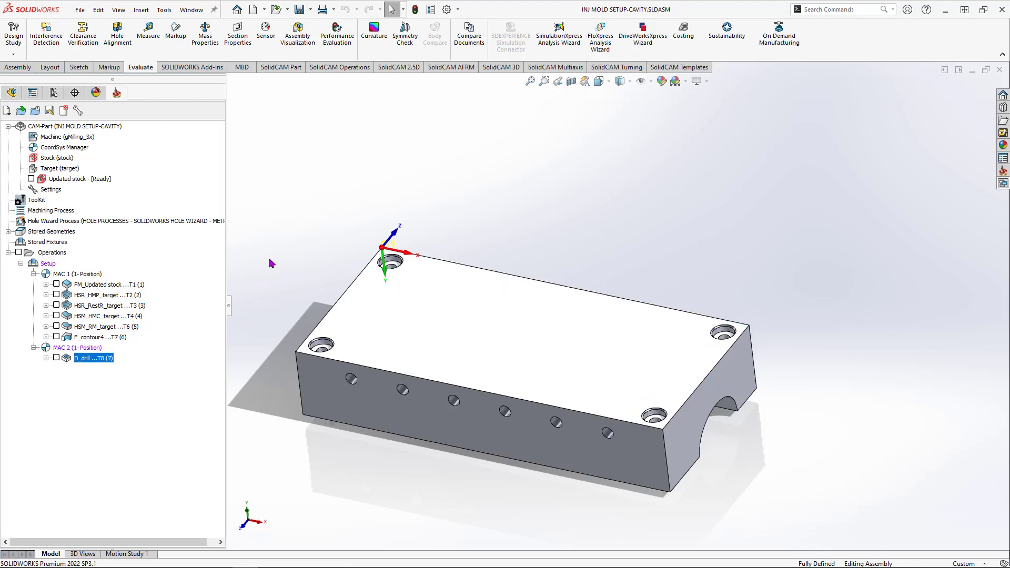
{"action": "right_click", "coordinate": [58, 147]}
{"action": "left_click", "coordinate": [109, 155]}
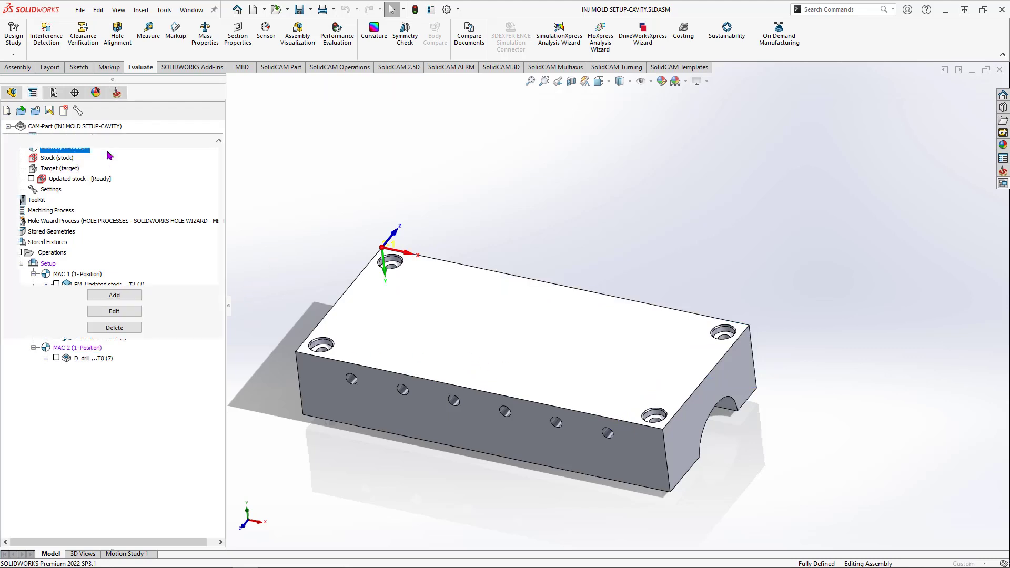
{"action": "left_click", "coordinate": [120, 296]}
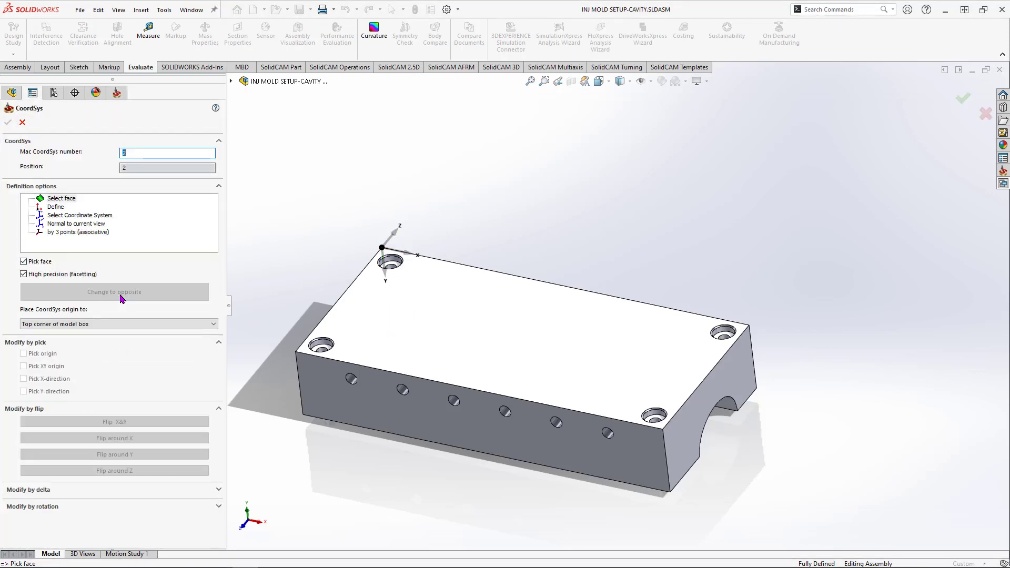
{"action": "left_click", "coordinate": [405, 338]}
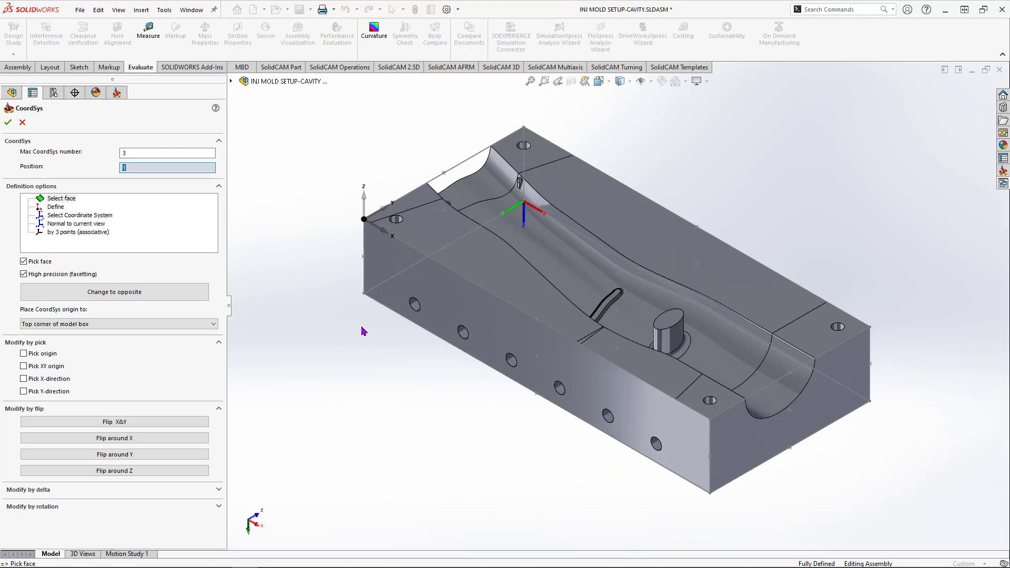
{"action": "middle_click_drag", "start_coordinate": [346, 373], "coordinate": [512, 150]}
{"action": "middle_click_drag", "start_coordinate": [614, 463], "coordinate": [468, 221]}
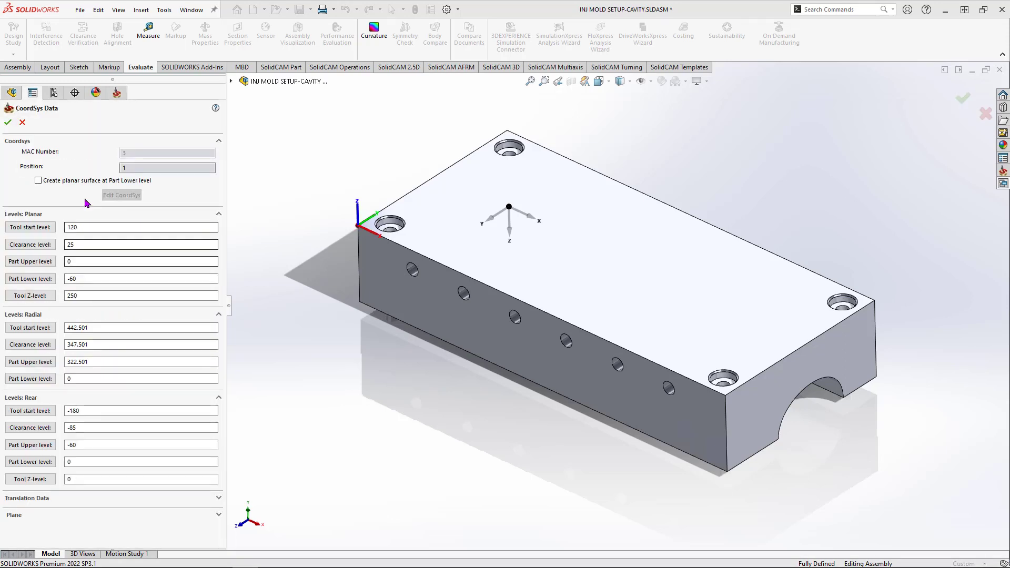
{"action": "left_click", "coordinate": [7, 122]}
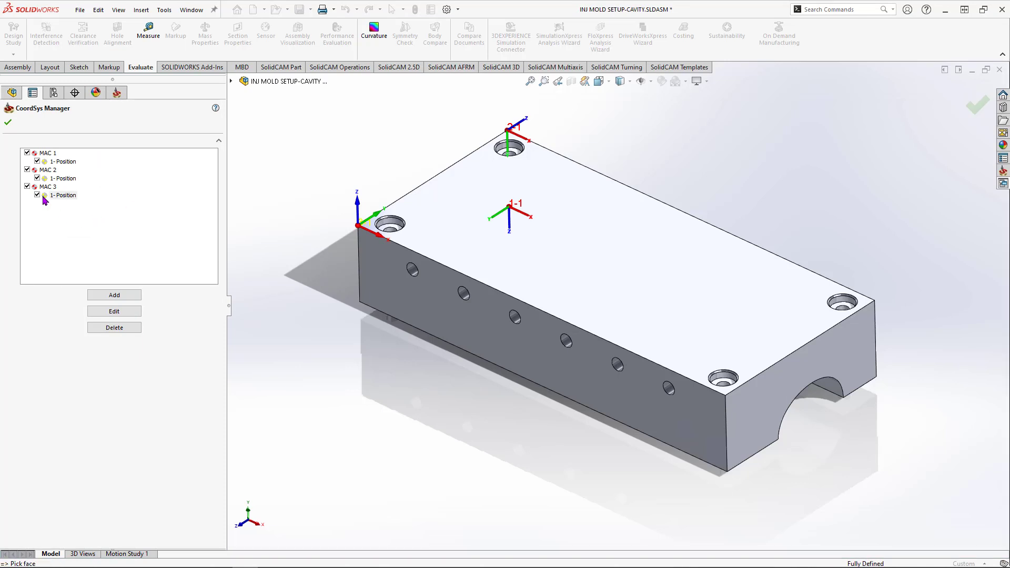
{"action": "left_click", "coordinate": [7, 122]}
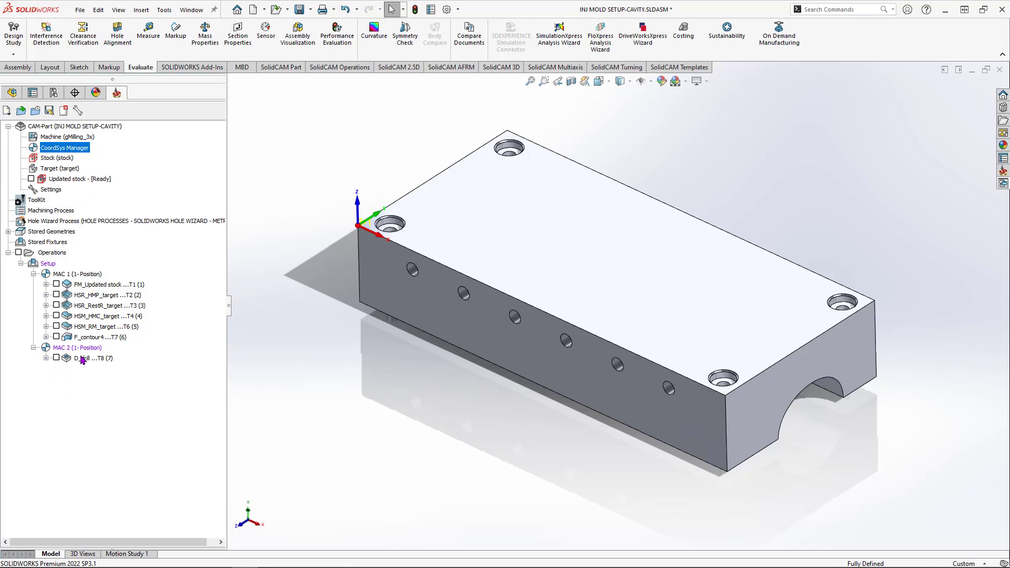
Step: Add a Profile milling operation and assign it to coordinate system MAC 3 (1- Position)
{"action": "right_click", "coordinate": [51, 255]}
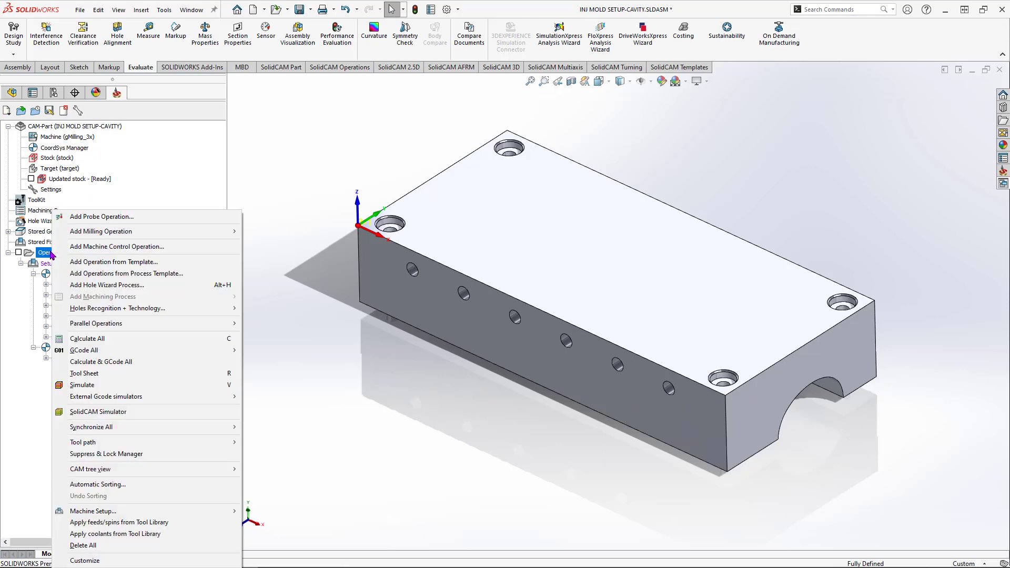
{"action": "mouse_move", "coordinate": [112, 236]}
{"action": "mouse_move", "coordinate": [210, 231]}
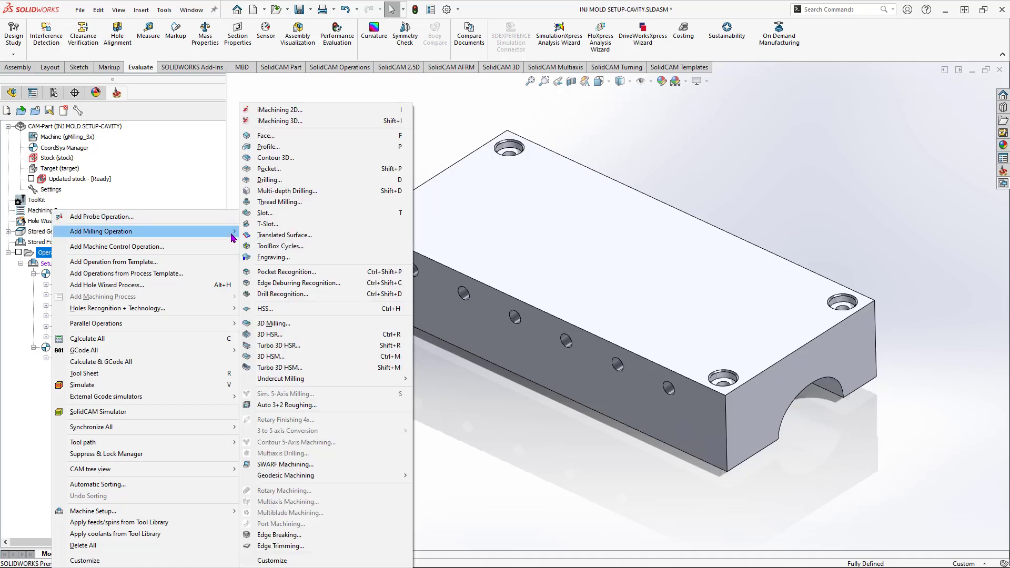
{"action": "left_click", "coordinate": [279, 152]}
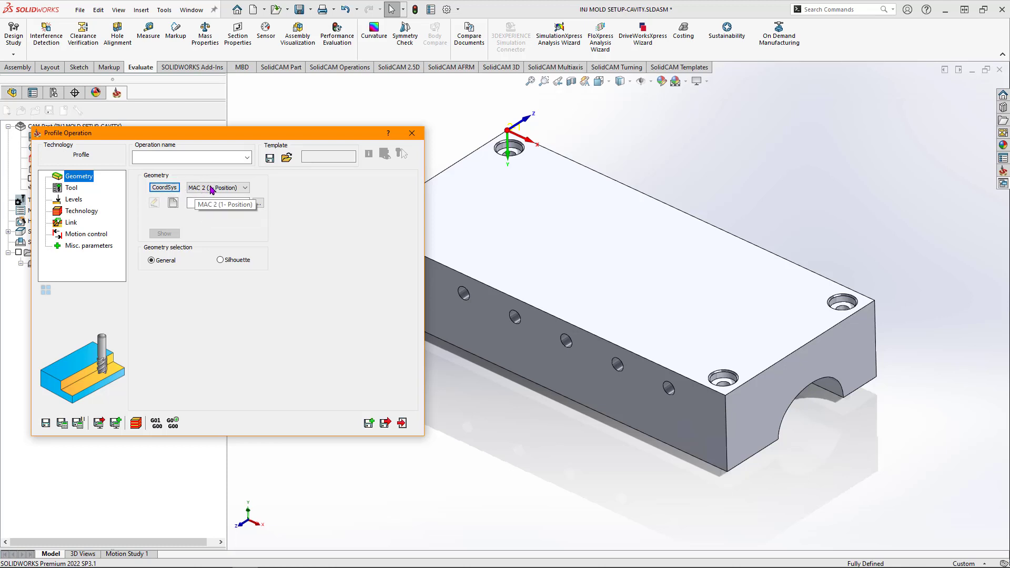
{"action": "left_click", "coordinate": [212, 189]}
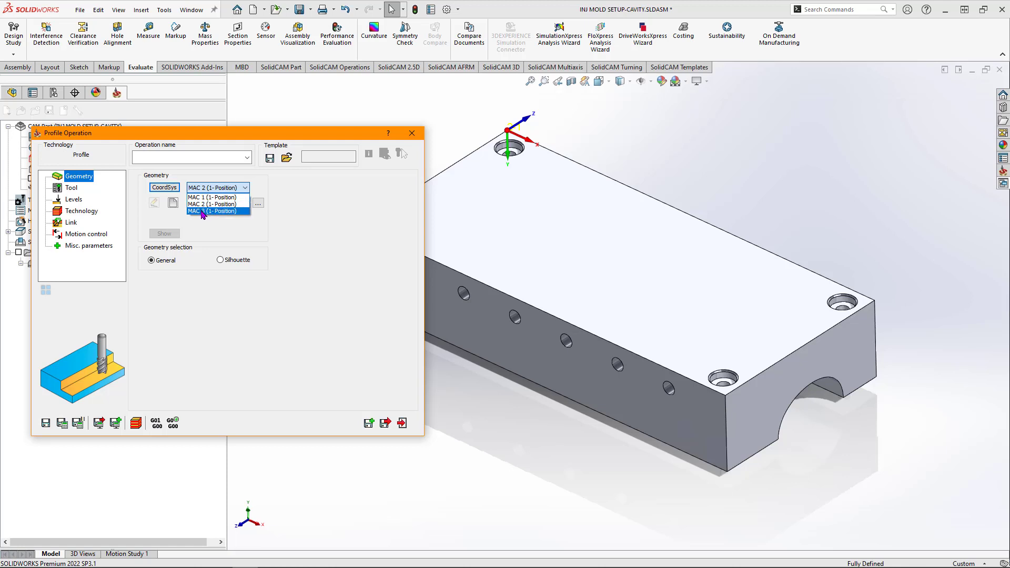
{"action": "left_click", "coordinate": [202, 211]}
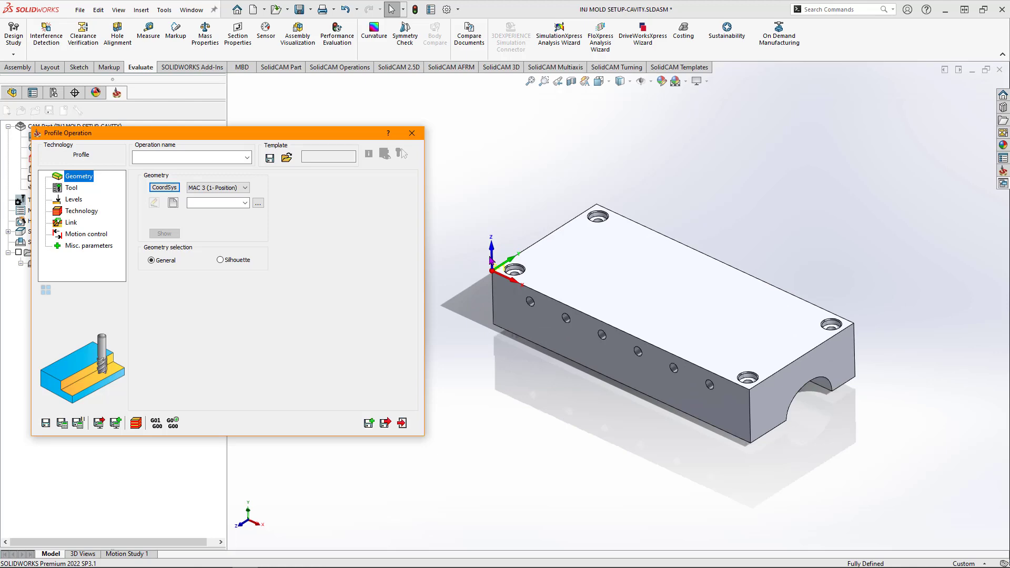
Step: Define the profile geometry contour5 with Smart Face from the outer boundary of the face with the four counterbored holes
{"action": "left_click", "coordinate": [173, 203]}
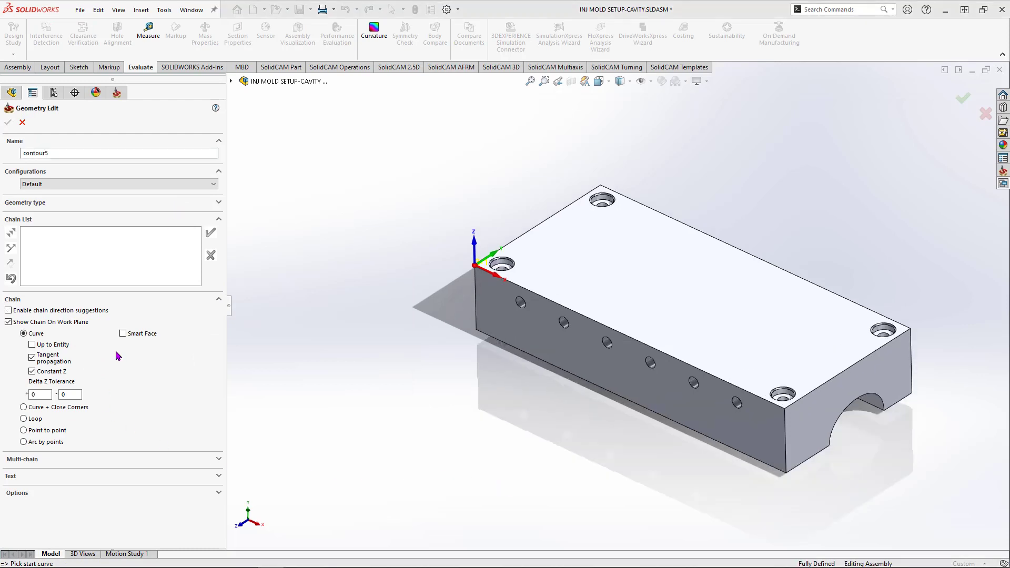
{"action": "left_click", "coordinate": [123, 333]}
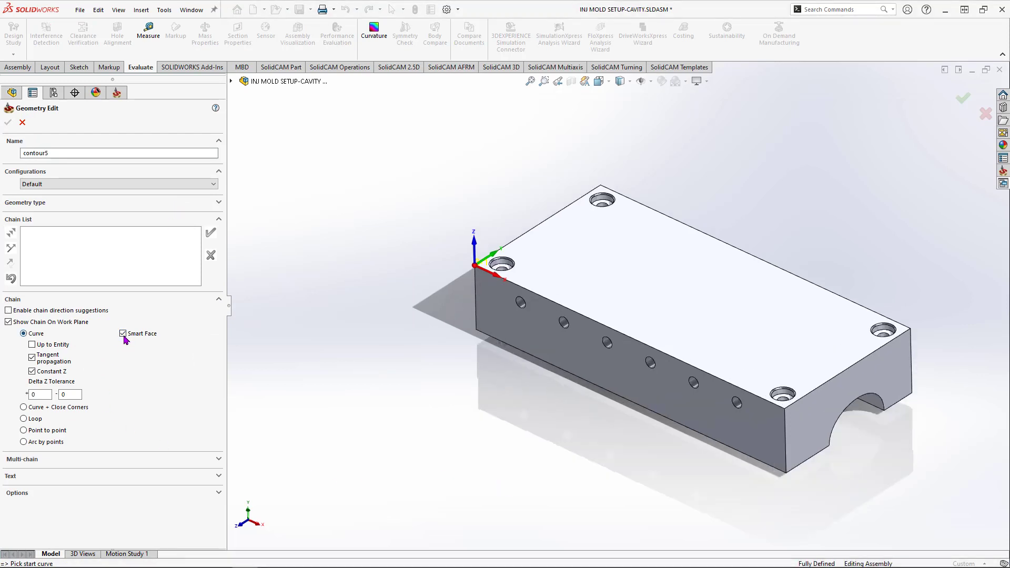
{"action": "left_click", "coordinate": [705, 296]}
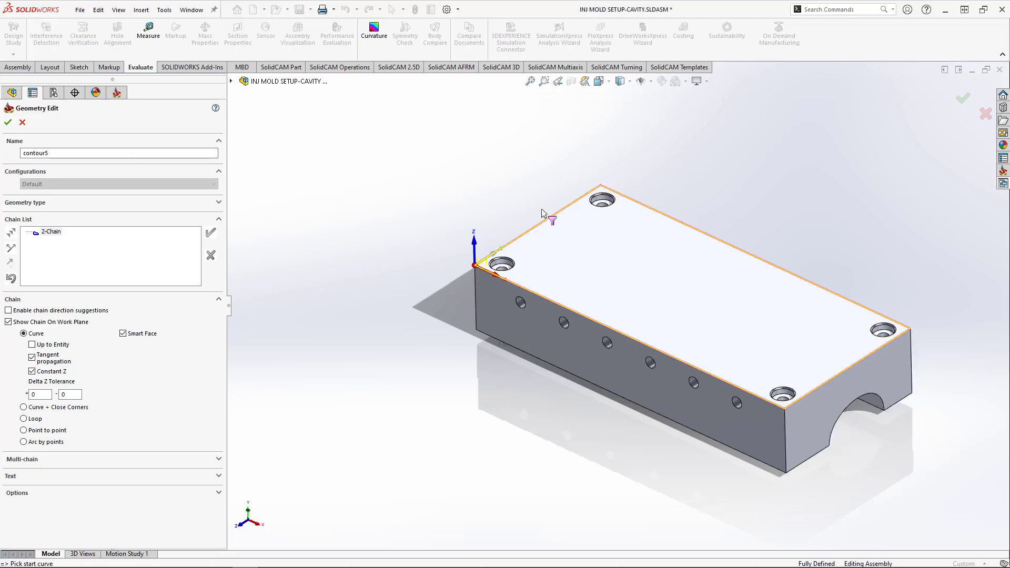
{"action": "left_click", "coordinate": [8, 125]}
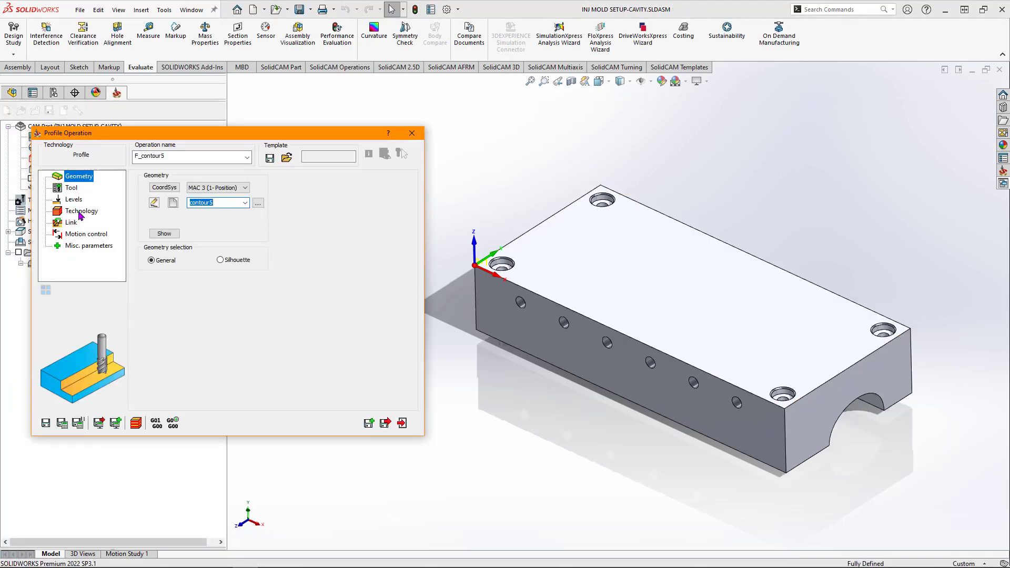
Step: Assign tool 7, the 30 mm end mill, to the F_contour5 operation
{"action": "left_click", "coordinate": [72, 190]}
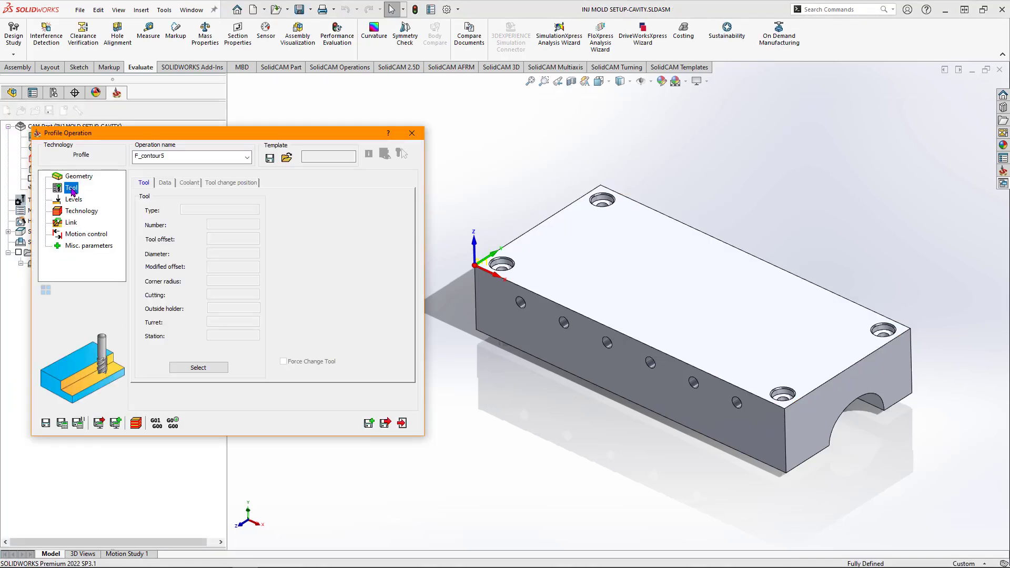
{"action": "left_click", "coordinate": [207, 368]}
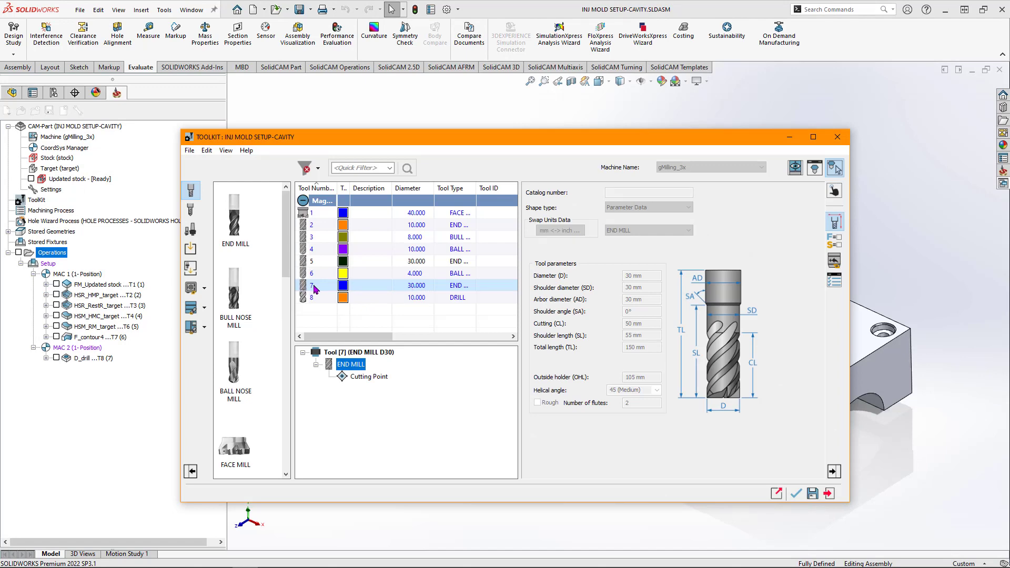
{"action": "left_click", "coordinate": [796, 493]}
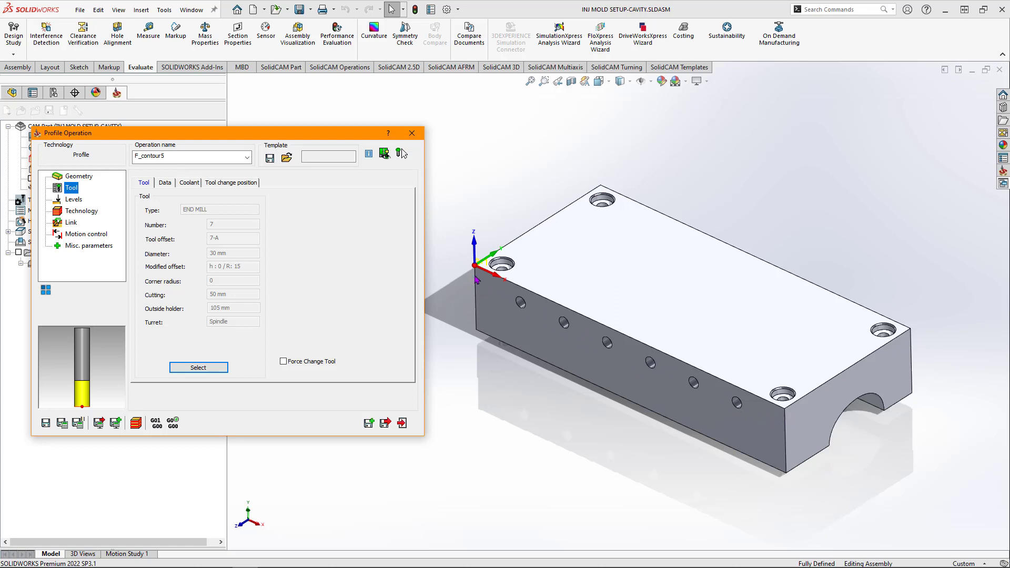
Step: Set the upper level of F_contour5 by picking the block's top face with the four counterbored holes
{"action": "left_click", "coordinate": [74, 200]}
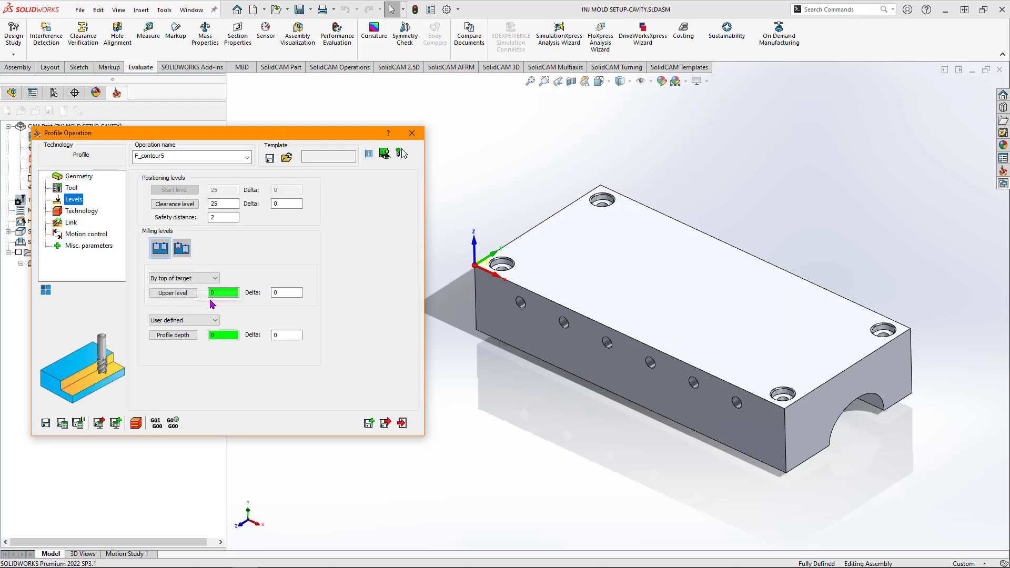
{"action": "left_click", "coordinate": [166, 293]}
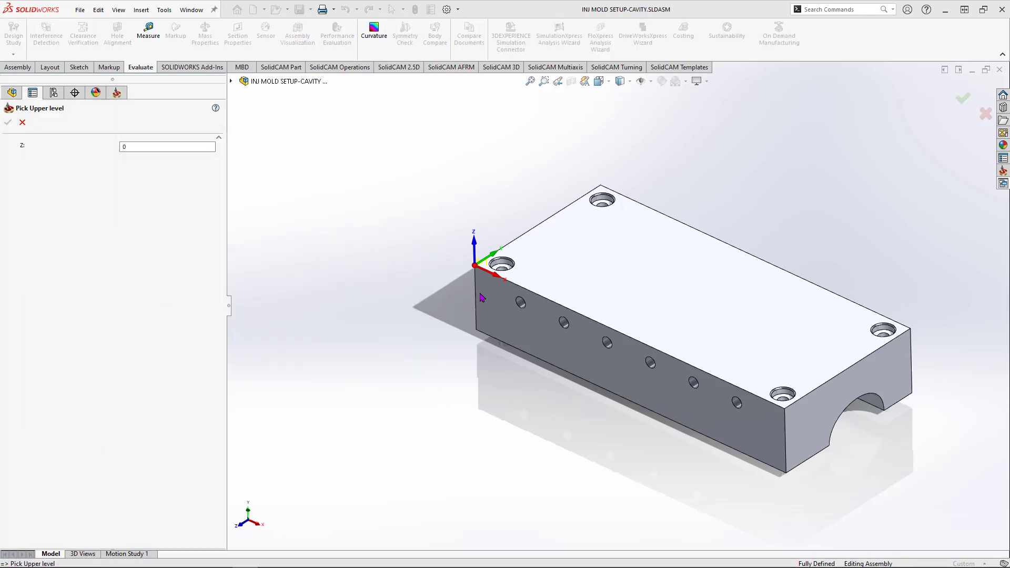
{"action": "left_click", "coordinate": [599, 283]}
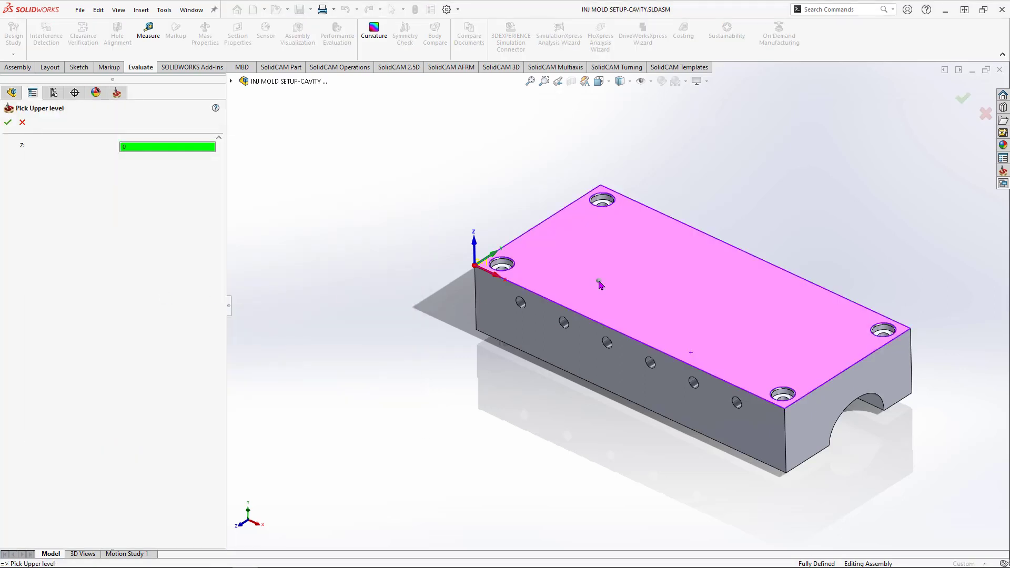
{"action": "left_click", "coordinate": [8, 122]}
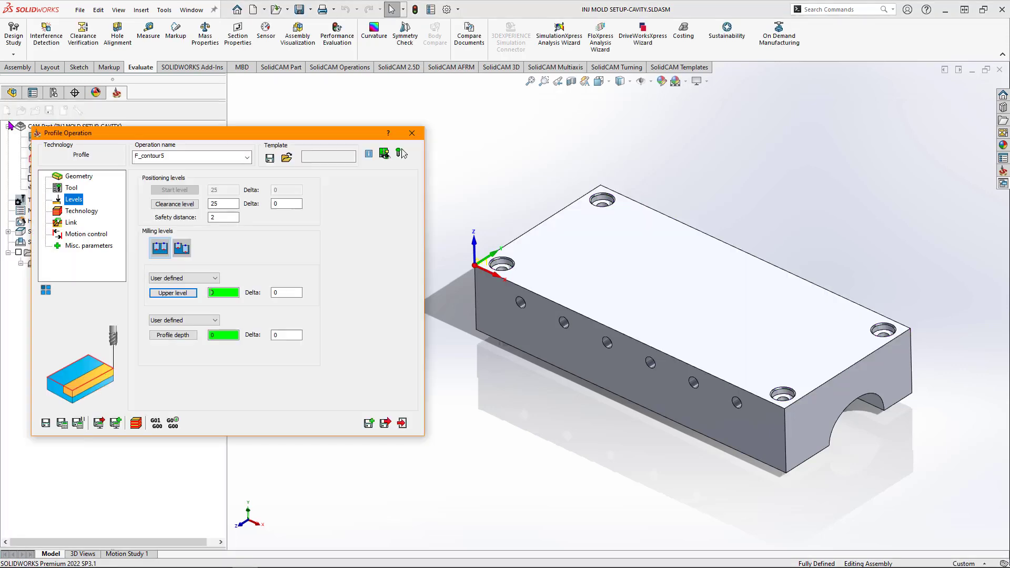
Step: Set the profile depth of F_contour5 to 20, then save and calculate the operation
{"action": "left_click", "coordinate": [173, 335]}
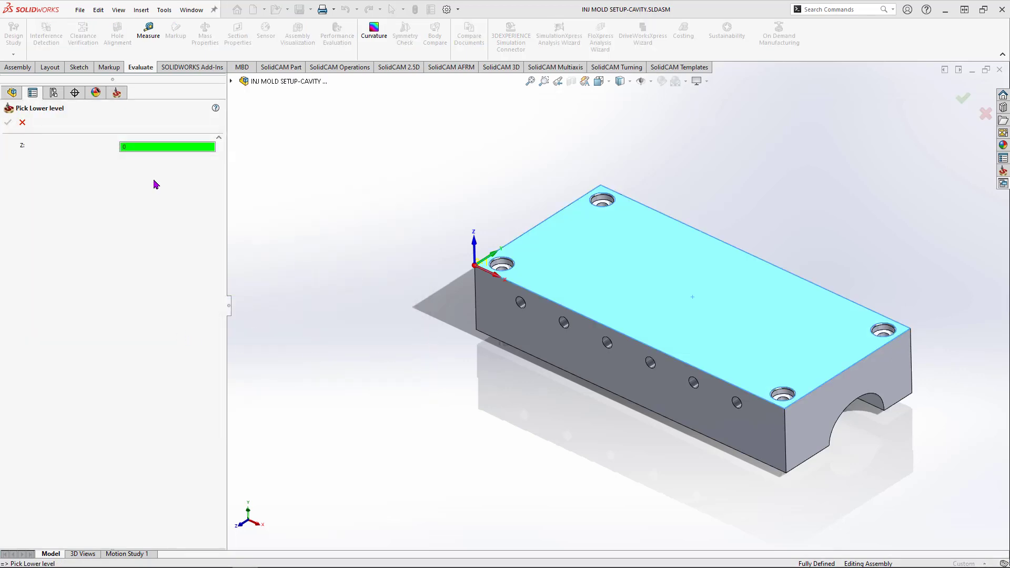
{"action": "left_click", "coordinate": [22, 122]}
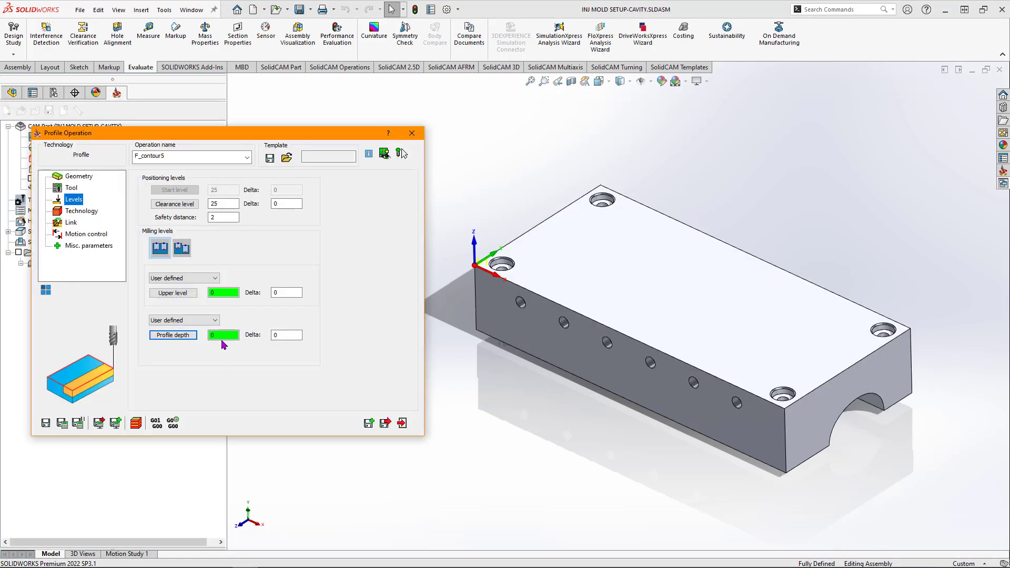
{"action": "left_click", "coordinate": [222, 339]}
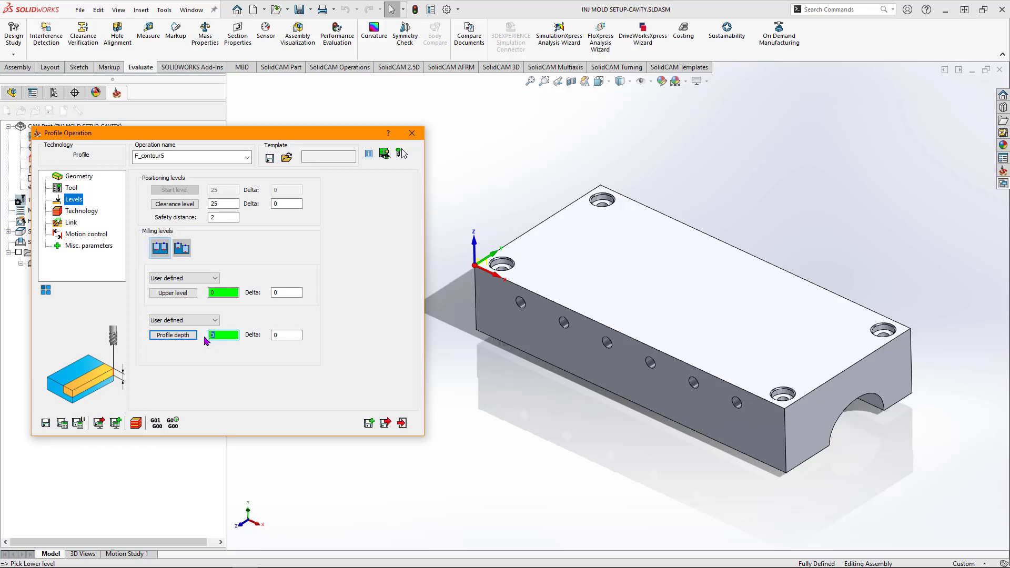
{"action": "type", "text": "20"}
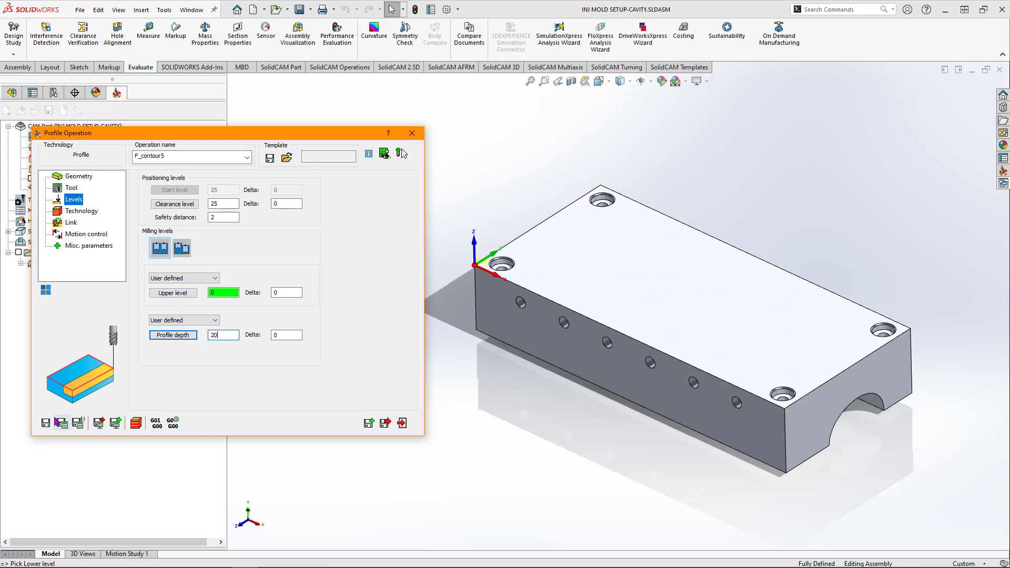
{"action": "left_click", "coordinate": [62, 424]}
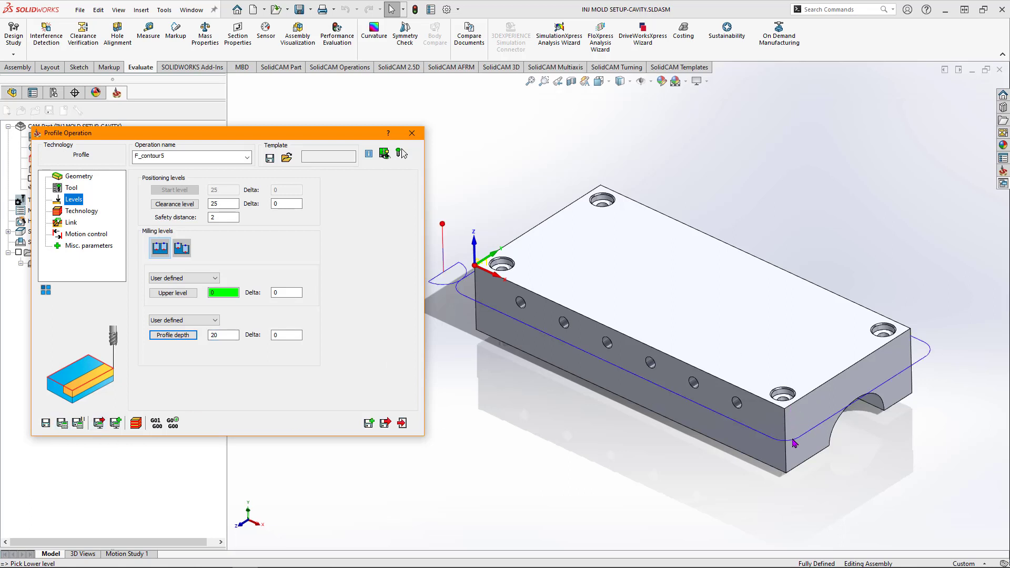
Step: Set the finish step down of F_contour5 to 10, then save and calculate the operation
{"action": "left_click", "coordinate": [79, 211]}
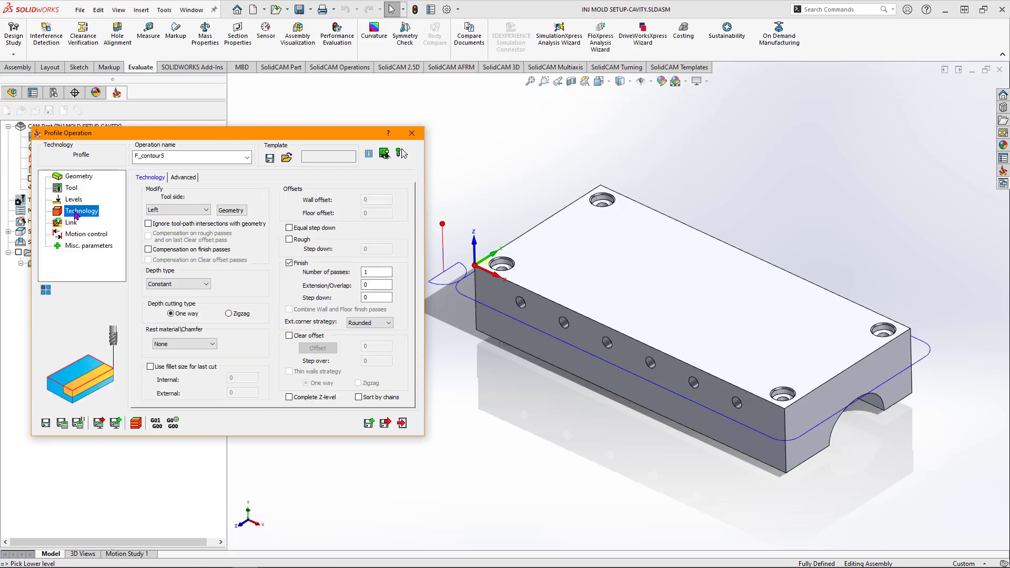
{"action": "double_click", "coordinate": [376, 296]}
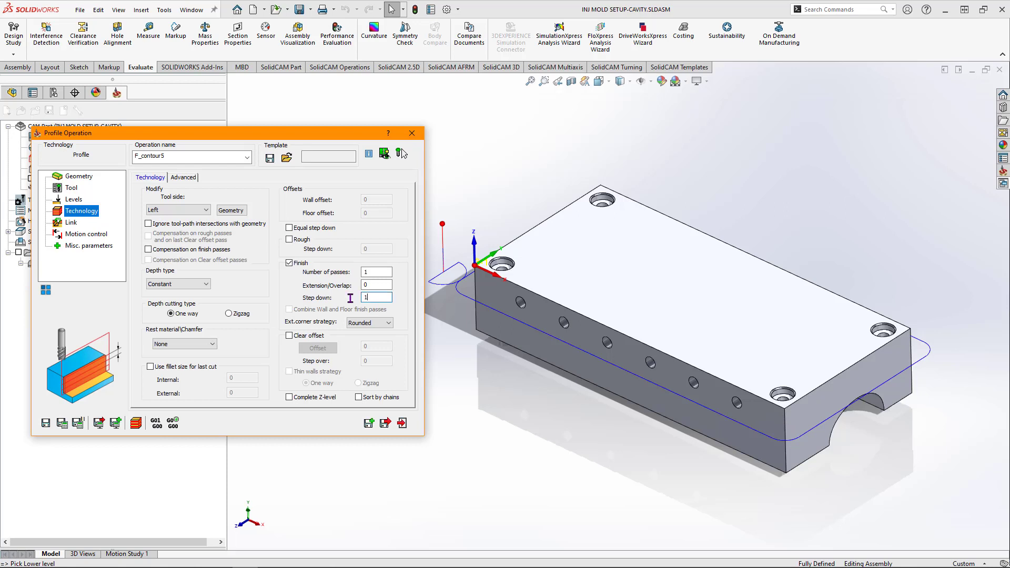
{"action": "left_click", "coordinate": [63, 424]}
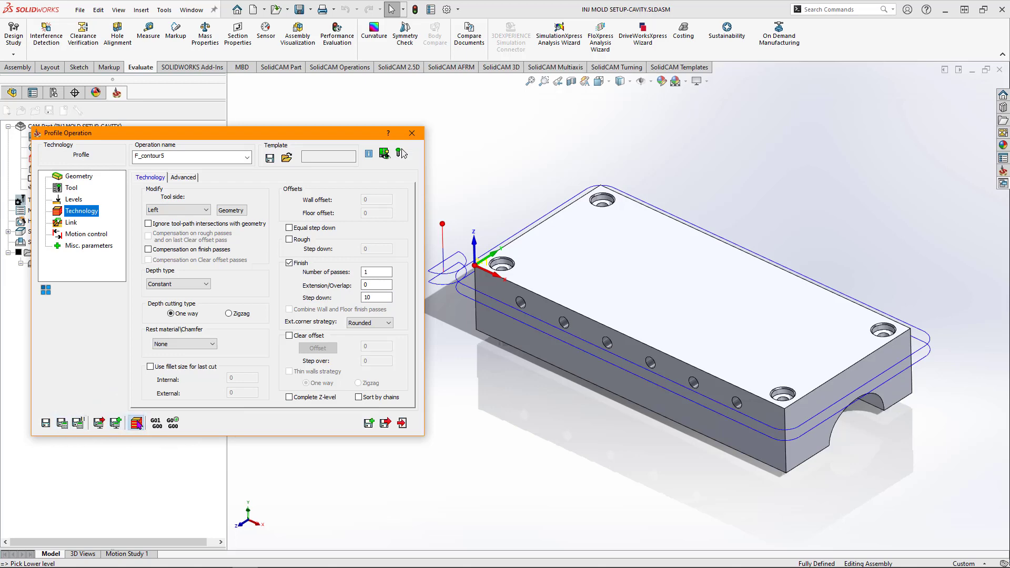
Step: Run a solid verification simulation of F_contour5 at the slowest simulation speed
{"action": "left_click", "coordinate": [136, 422]}
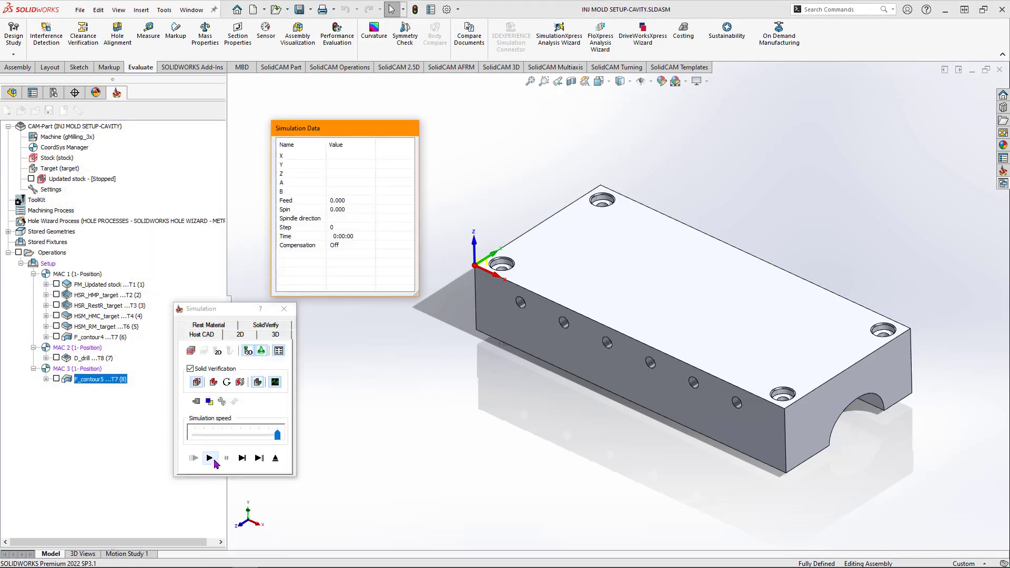
{"action": "left_click", "coordinate": [264, 440]}
{"action": "left_click_drag", "start_coordinate": [264, 439], "coordinate": [194, 436]}
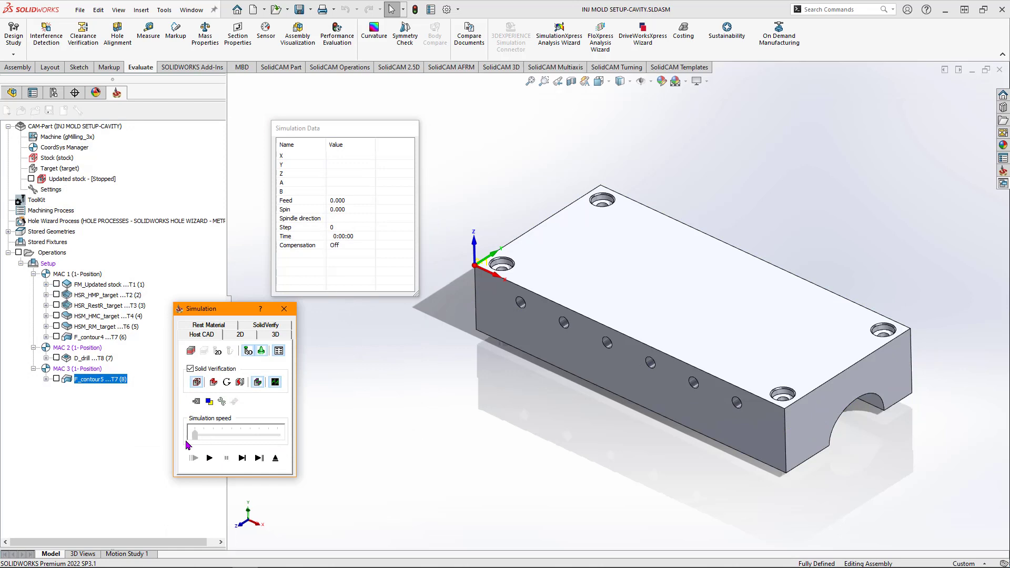
{"action": "left_click", "coordinate": [210, 458]}
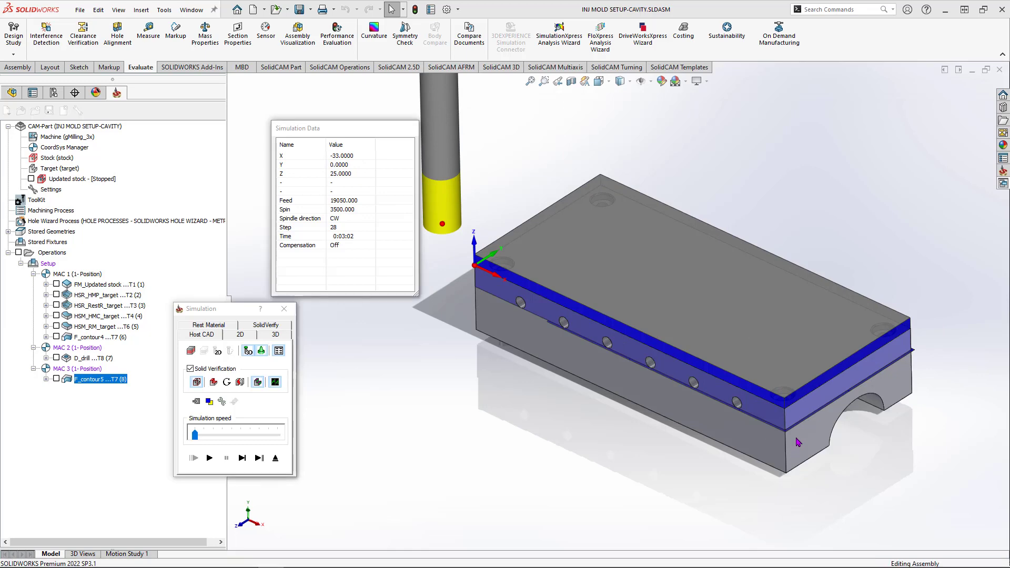
Step: Examine the simulated stock at the block's corner along the lower end of the milled contour, then close the simulation
{"action": "middle_click_drag", "start_coordinate": [795, 439], "coordinate": [825, 368]}
{"action": "scroll", "coordinate": [872, 331], "scroll_direction": "down", "scroll_amount": 3}
{"action": "scroll", "coordinate": [872, 335], "scroll_direction": "down", "scroll_amount": 5}
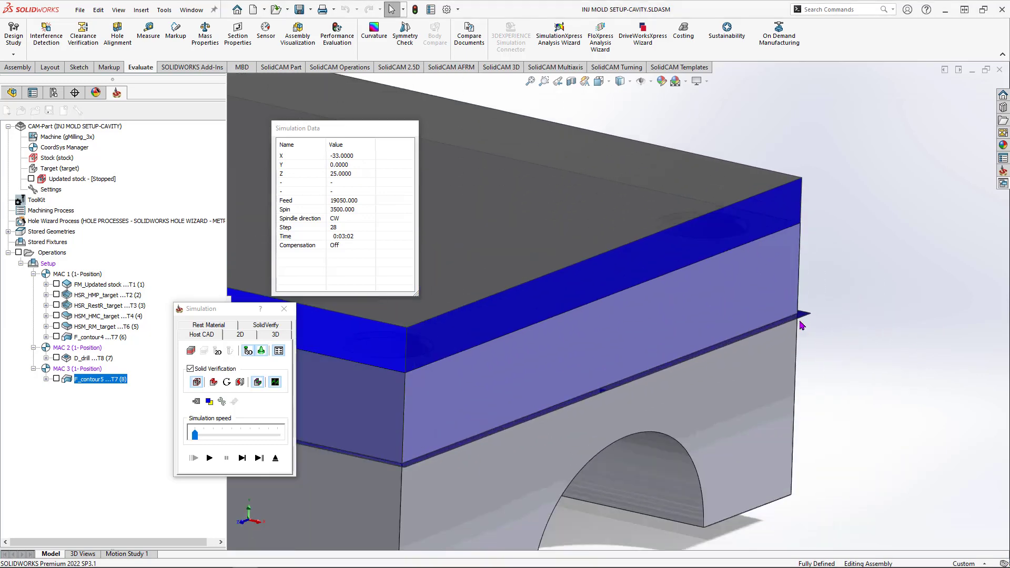
{"action": "scroll", "coordinate": [776, 311], "scroll_direction": "down", "scroll_amount": 5}
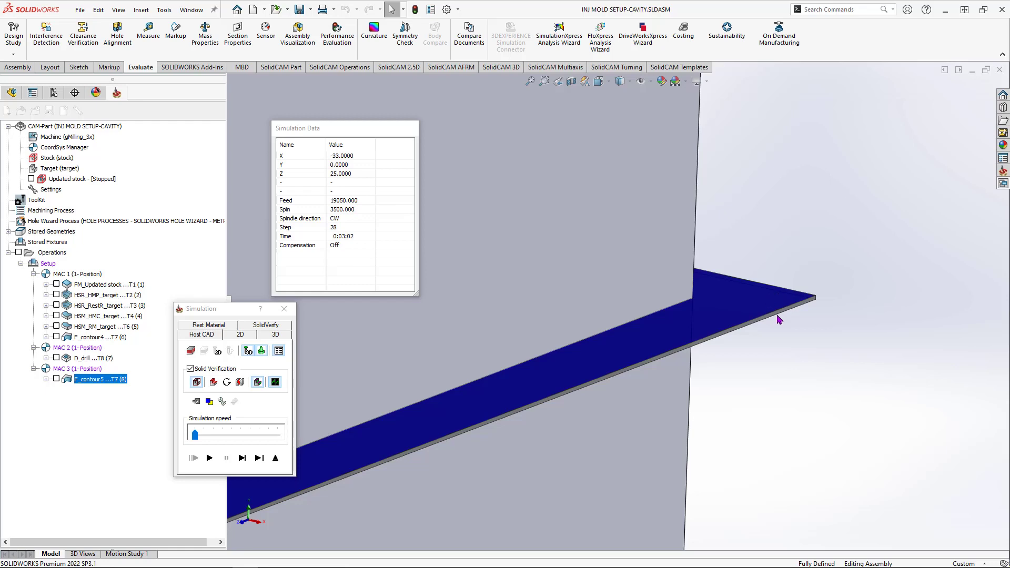
{"action": "scroll", "coordinate": [780, 318], "scroll_direction": "up", "scroll_amount": 8}
{"action": "scroll", "coordinate": [467, 329], "scroll_direction": "up", "scroll_amount": 3}
{"action": "scroll", "coordinate": [515, 285], "scroll_direction": "down", "scroll_amount": 3}
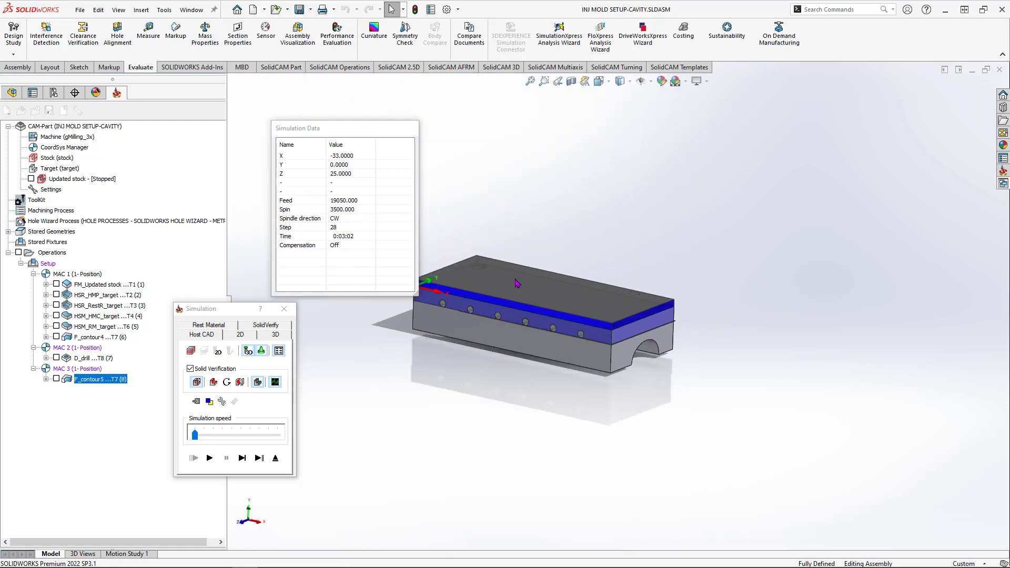
{"action": "left_click", "coordinate": [285, 310]}
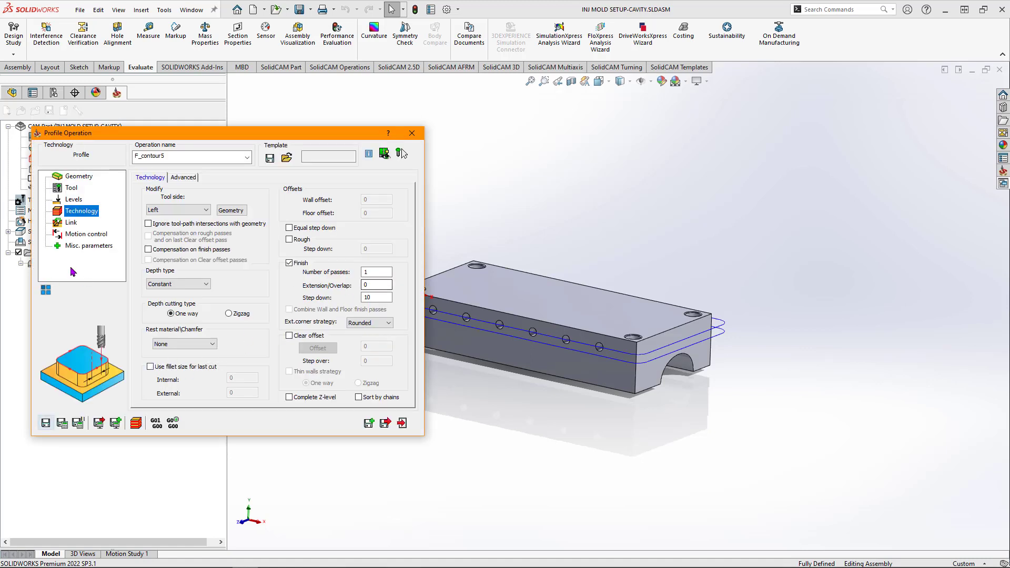
Step: Set the profile depth of F_contour5 to 22, then save and calculate the operation
{"action": "left_click", "coordinate": [74, 199]}
{"action": "left_click", "coordinate": [216, 335]}
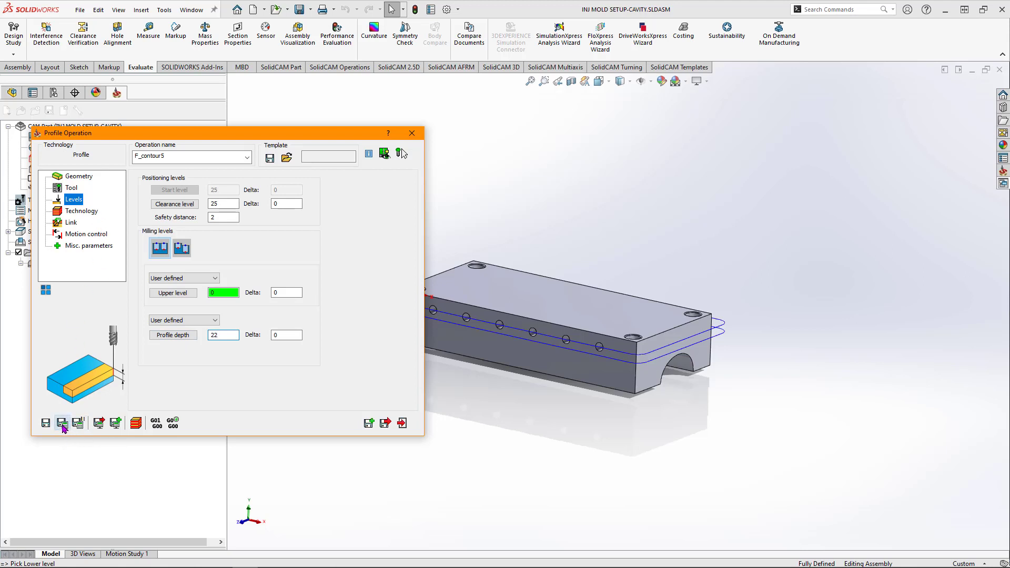
{"action": "left_click", "coordinate": [100, 425]}
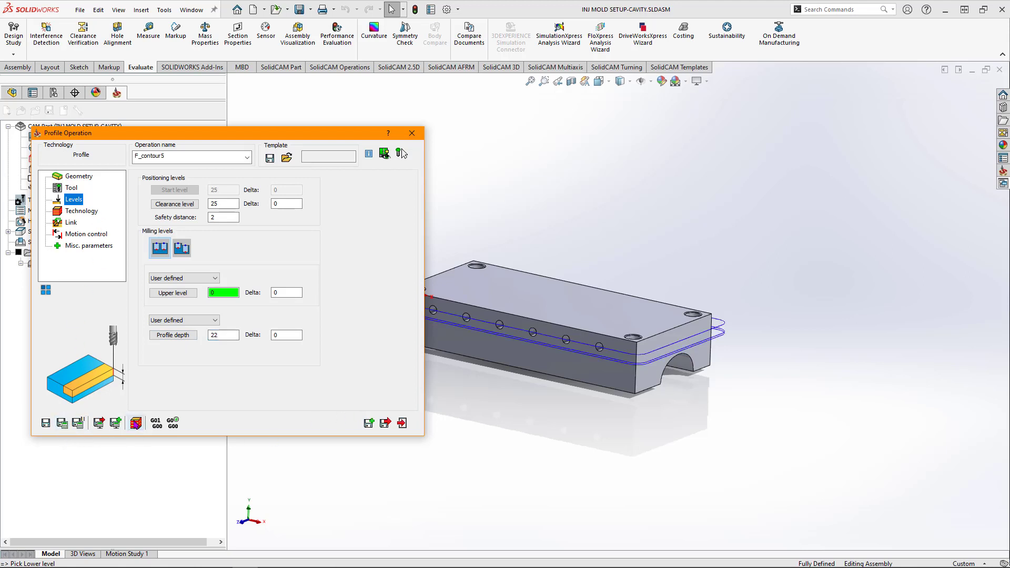
Step: Simulate the recalculated F_contour5 and check the block's side walls and corner for leftover stock
{"action": "left_click", "coordinate": [137, 424]}
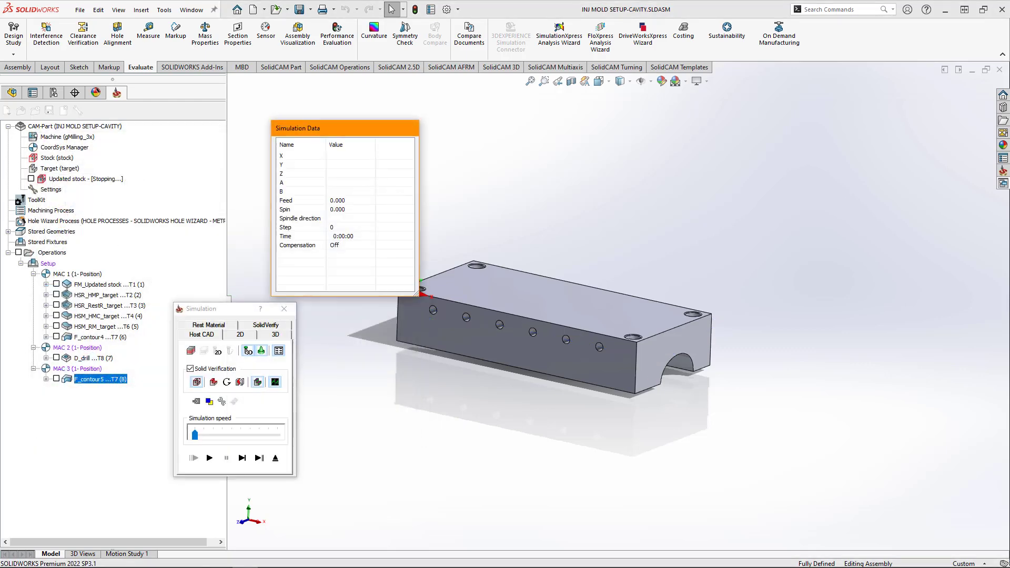
{"action": "left_click", "coordinate": [209, 458]}
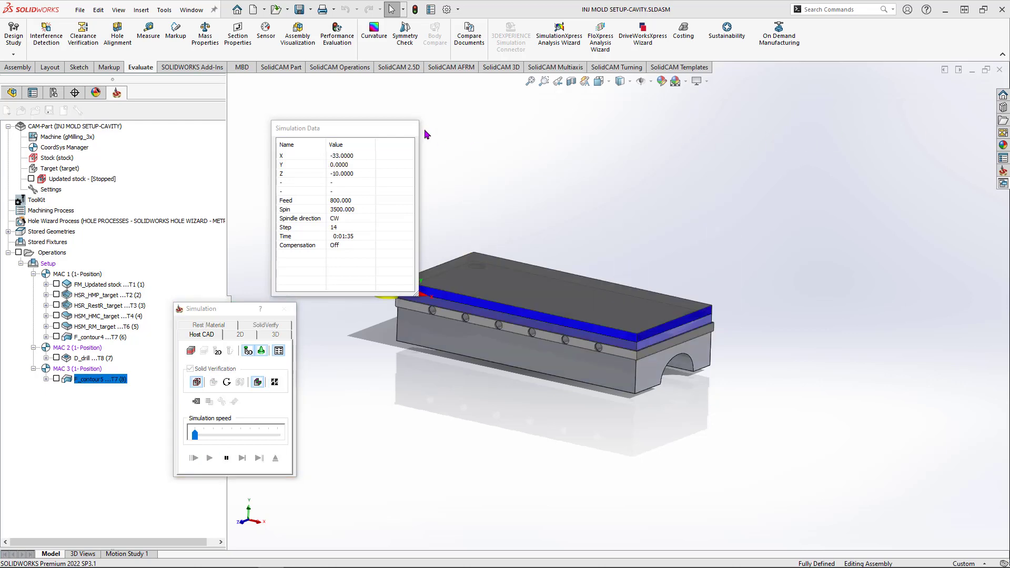
{"action": "left_click_drag", "start_coordinate": [328, 130], "coordinate": [274, 113]}
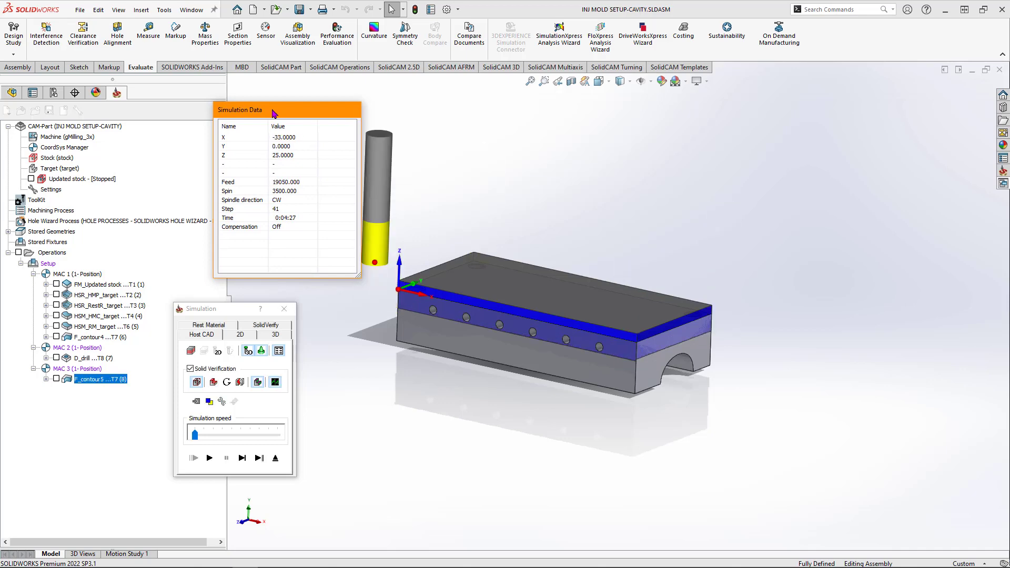
{"action": "scroll", "coordinate": [632, 373], "scroll_direction": "down", "scroll_amount": 8}
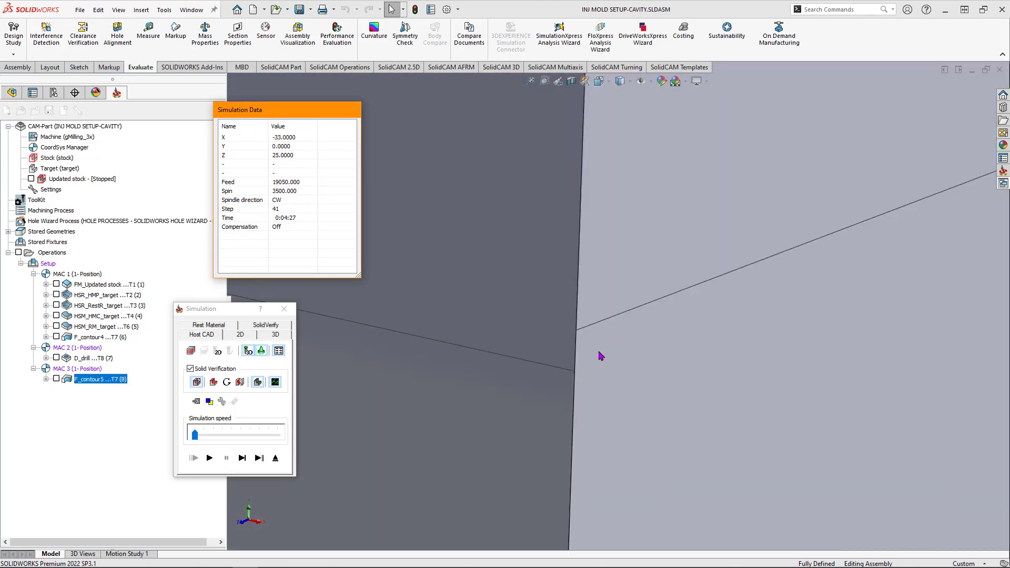
{"action": "scroll", "coordinate": [602, 352], "scroll_direction": "up", "scroll_amount": 2}
{"action": "scroll", "coordinate": [590, 330], "scroll_direction": "up", "scroll_amount": 10}
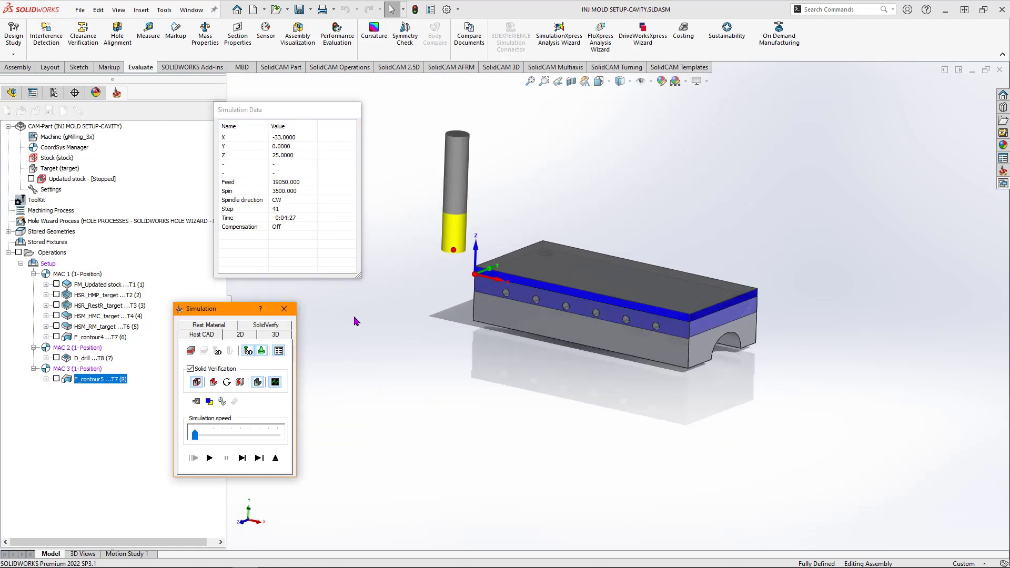
Step: Close the simulation, exit the F_contour5 operation and hide its toolpath
{"action": "left_click", "coordinate": [284, 308]}
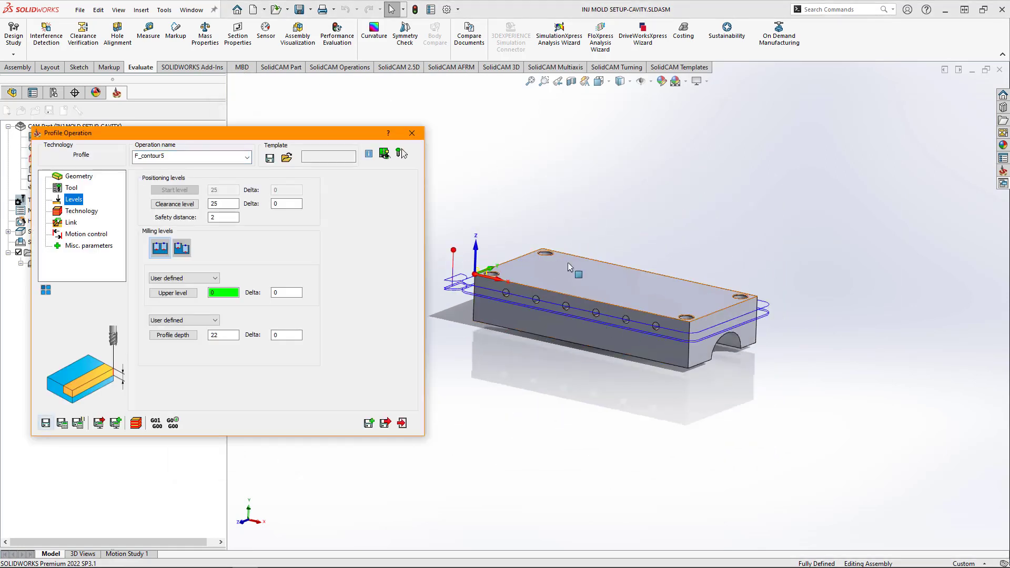
{"action": "left_click", "coordinate": [403, 424]}
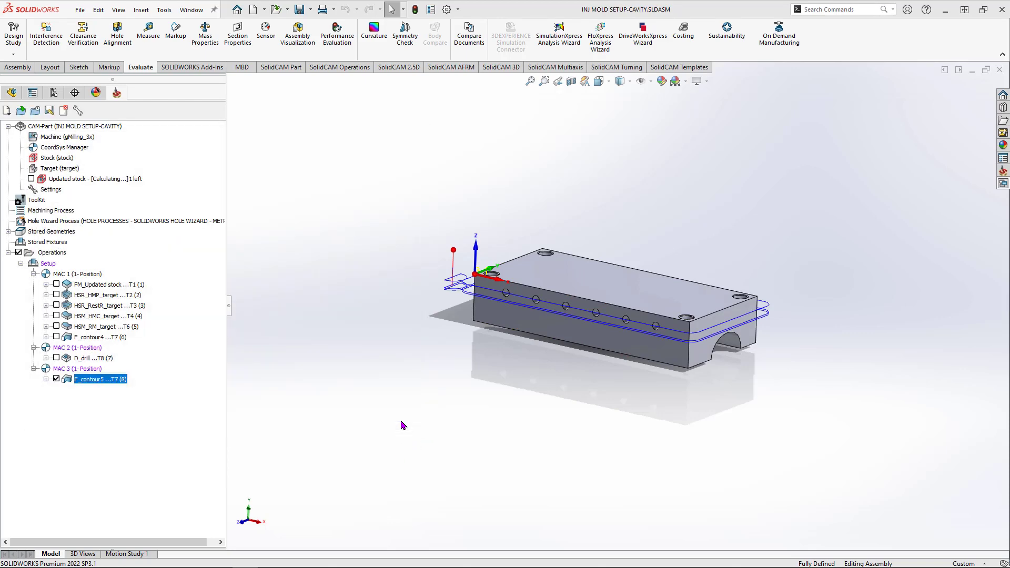
{"action": "left_click", "coordinate": [56, 379]}
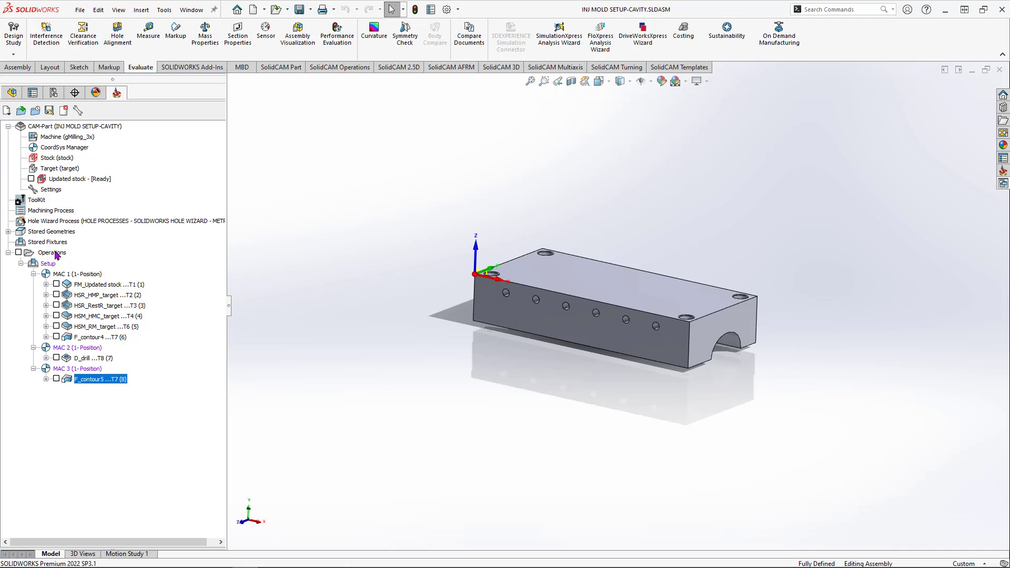
Step: Add a face milling operation on MAC 3 with a part based boundary as its geometry
{"action": "right_click", "coordinate": [58, 254]}
{"action": "mouse_move", "coordinate": [114, 232]}
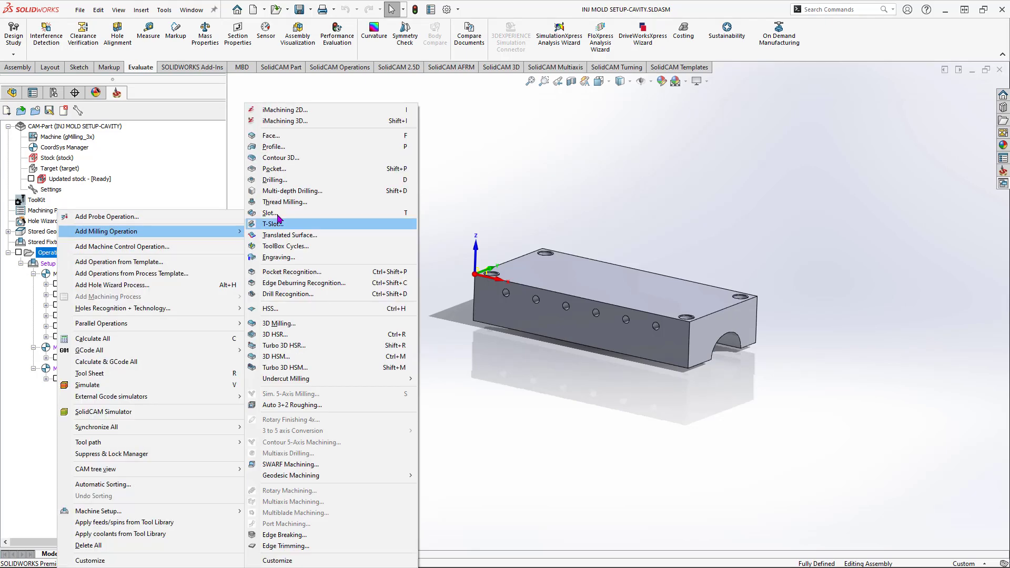
{"action": "left_click", "coordinate": [269, 136]}
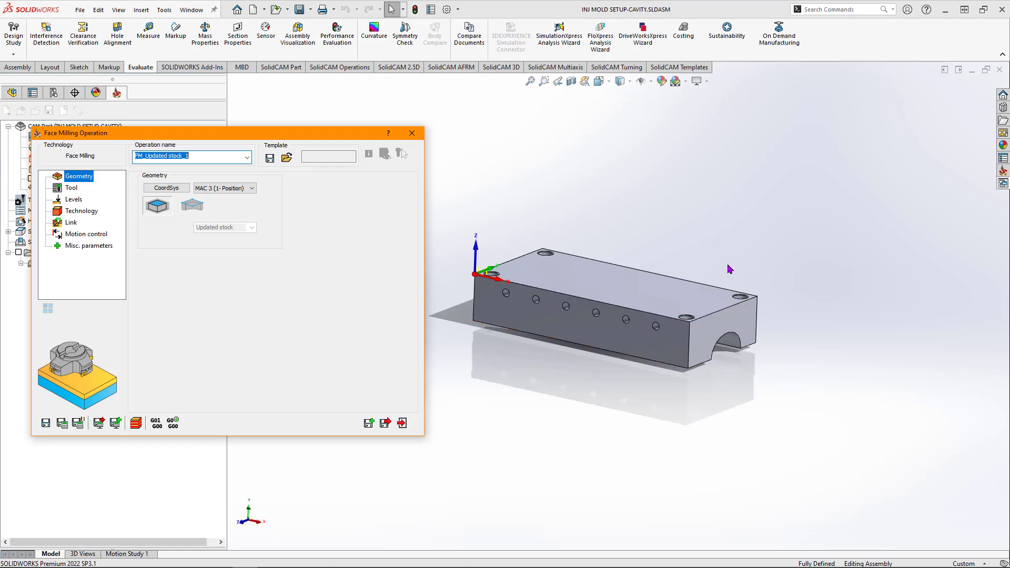
{"action": "left_click", "coordinate": [191, 206]}
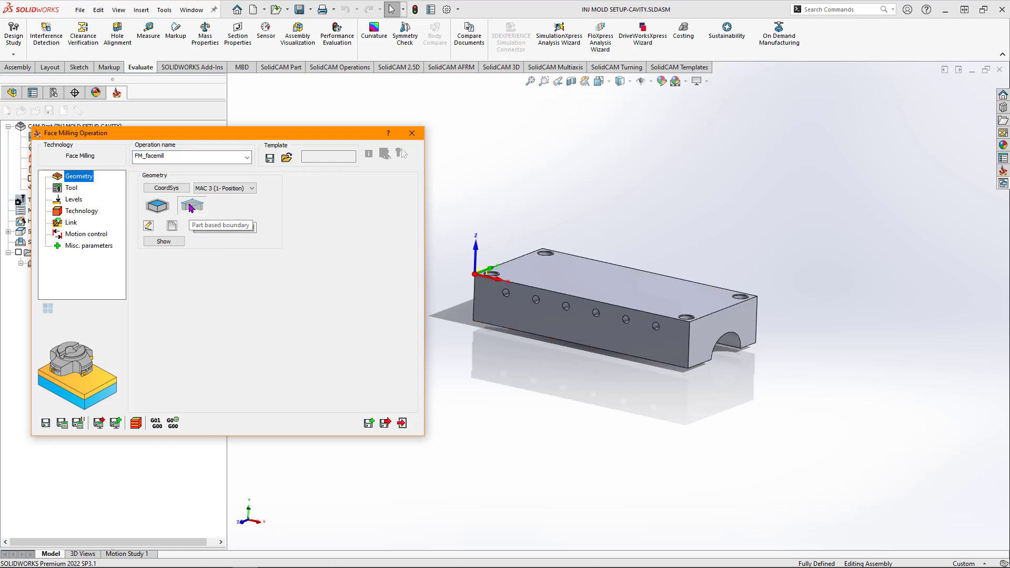
Step: Assign tool 1, the 40 mm face mill, to the face milling operation
{"action": "left_click", "coordinate": [72, 190]}
{"action": "left_click", "coordinate": [211, 372]}
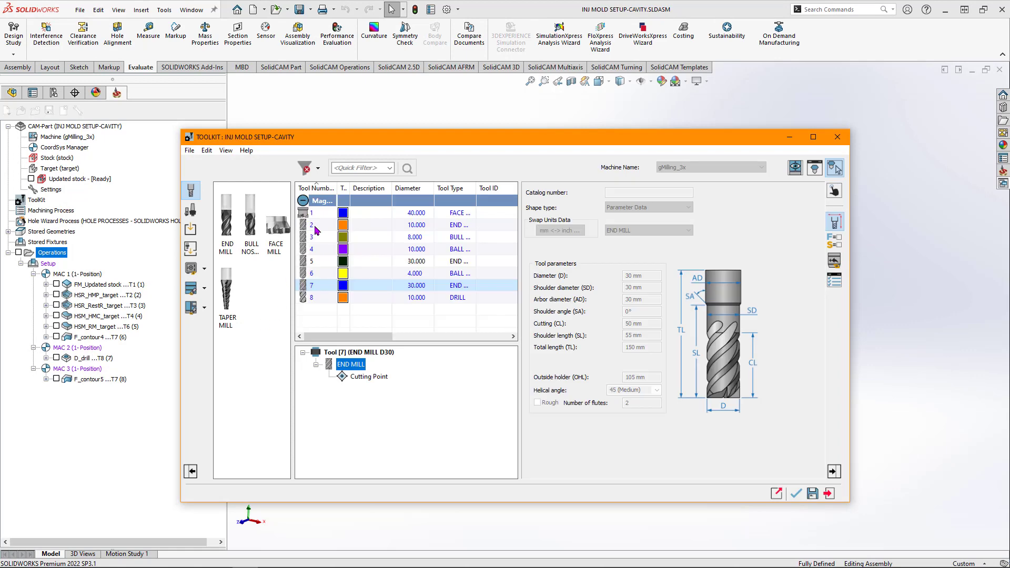
{"action": "left_click", "coordinate": [319, 213]}
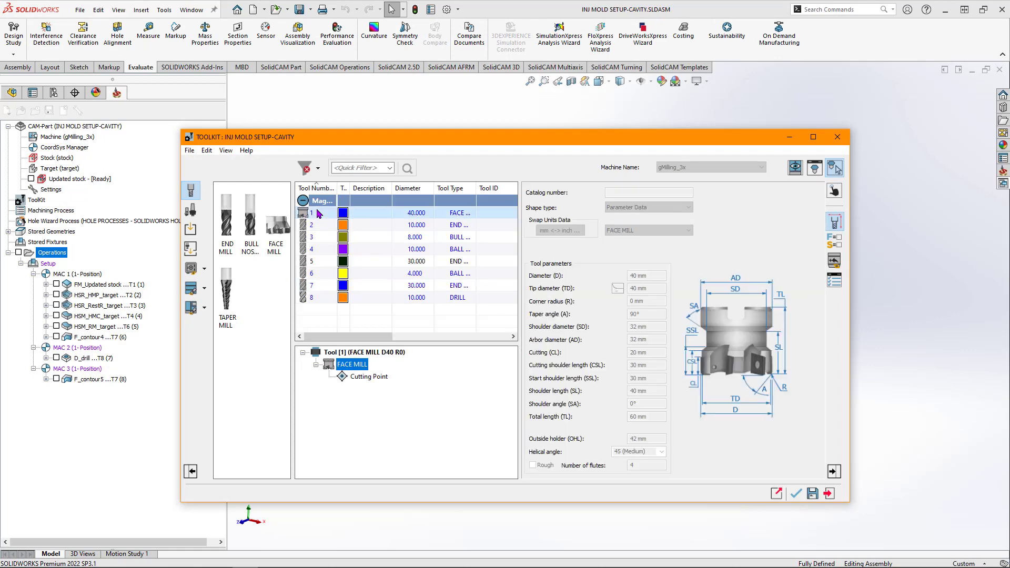
{"action": "left_click", "coordinate": [796, 493]}
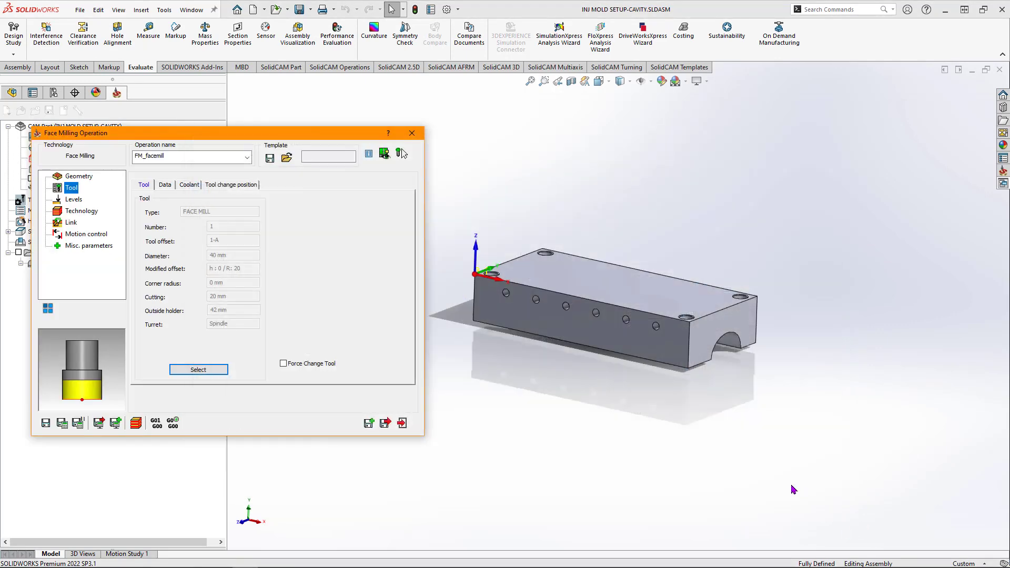
Step: Define the face depth by picking the block's top face with the four counterbored holes as the lower level
{"action": "left_click", "coordinate": [74, 201]}
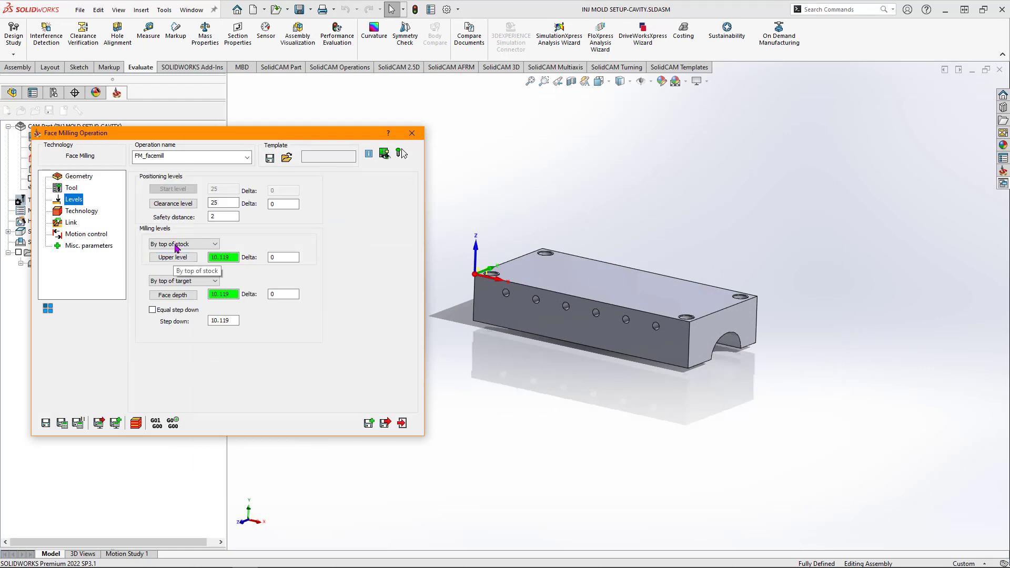
{"action": "left_click", "coordinate": [173, 295]}
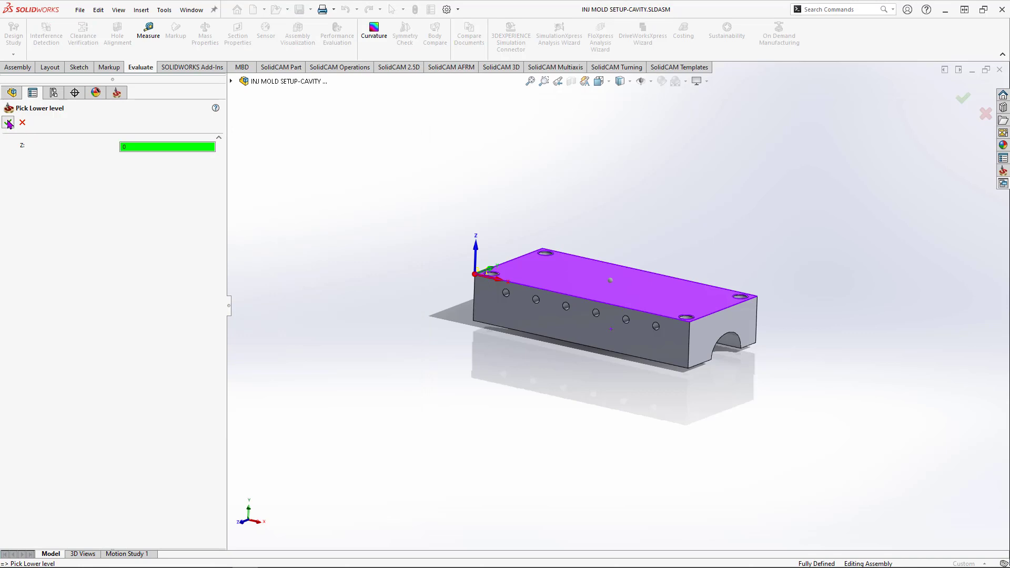
{"action": "left_click", "coordinate": [8, 122]}
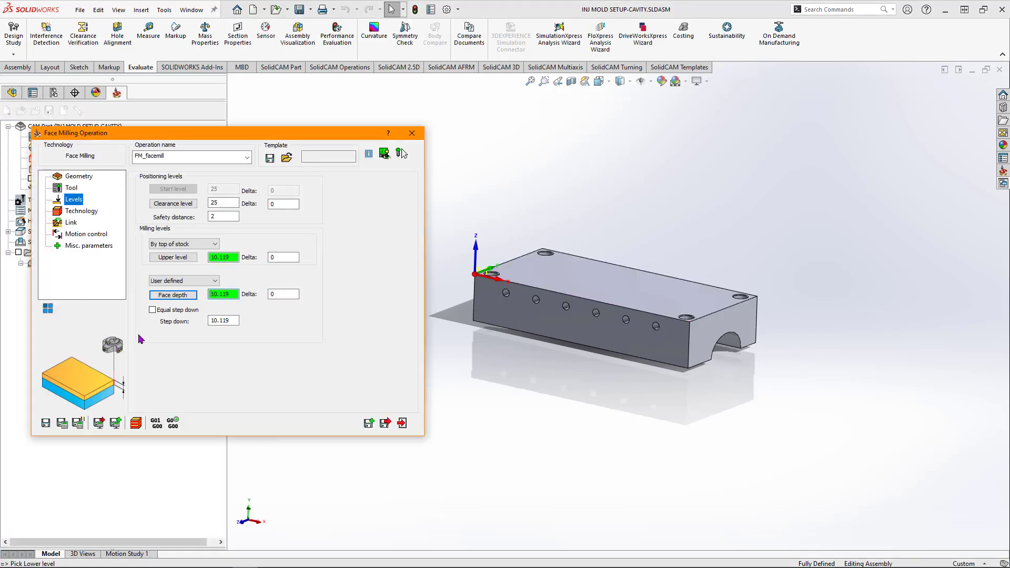
Step: Enable equal step down with a maximum of 2, then save and calculate the face milling, accepting the upper level above the CoordSys
{"action": "left_click", "coordinate": [152, 311]}
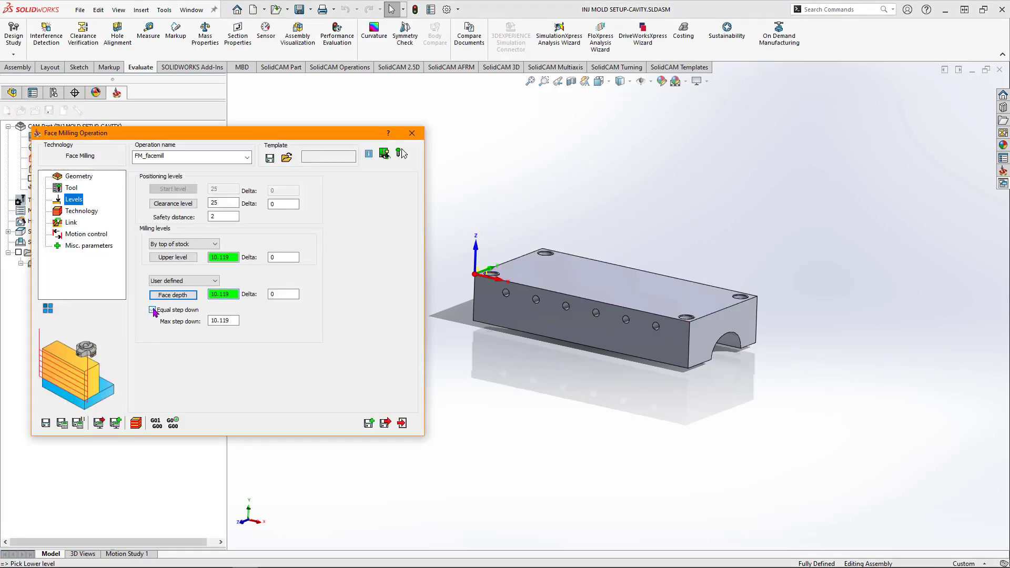
{"action": "left_click_drag", "start_coordinate": [234, 321], "coordinate": [187, 323]}
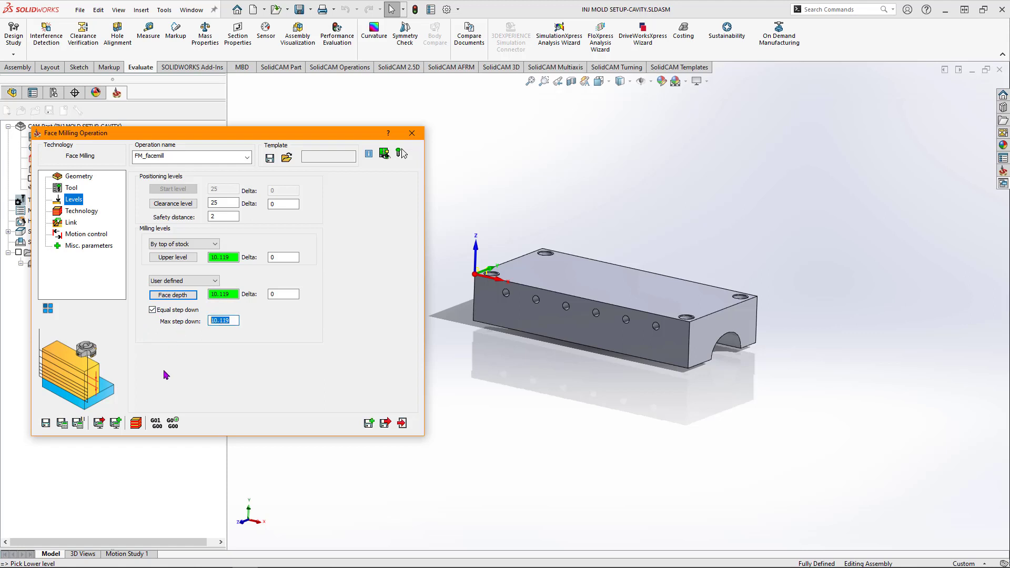
{"action": "type", "text": "2"}
{"action": "left_click_drag", "start_coordinate": [234, 294], "coordinate": [205, 295]}
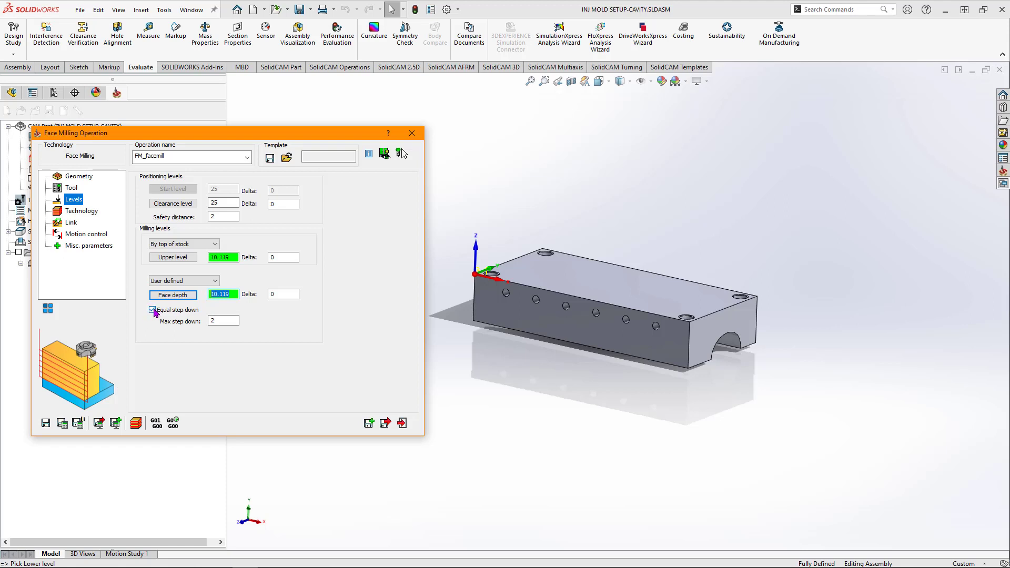
{"action": "left_click", "coordinate": [221, 321]}
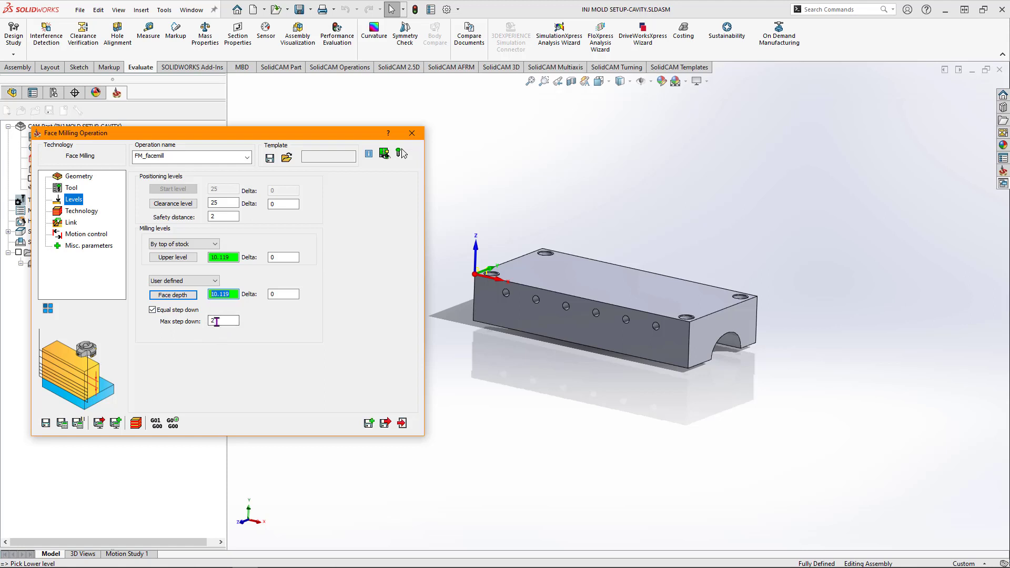
{"action": "left_click", "coordinate": [662, 345]}
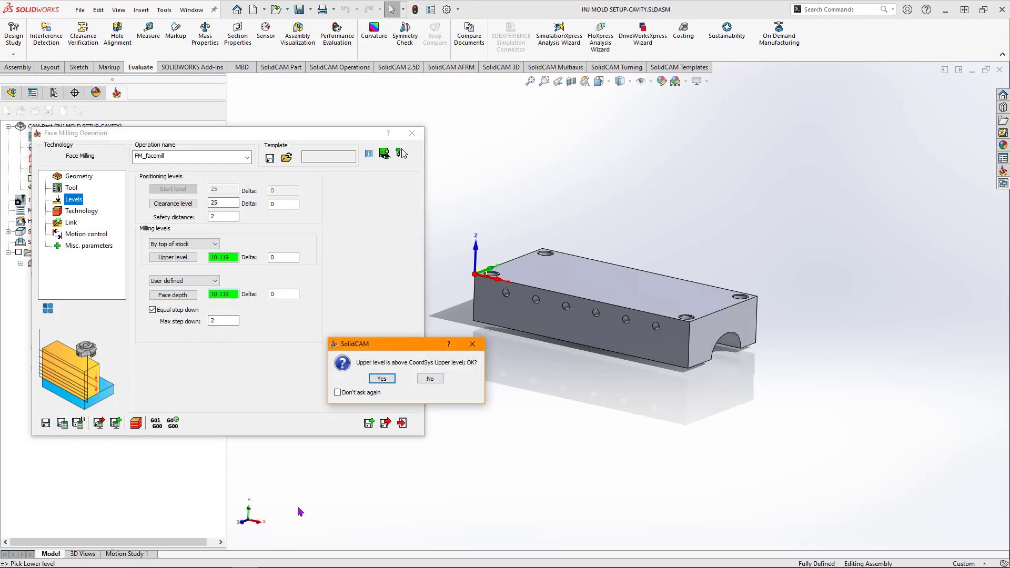
{"action": "left_click", "coordinate": [381, 380]}
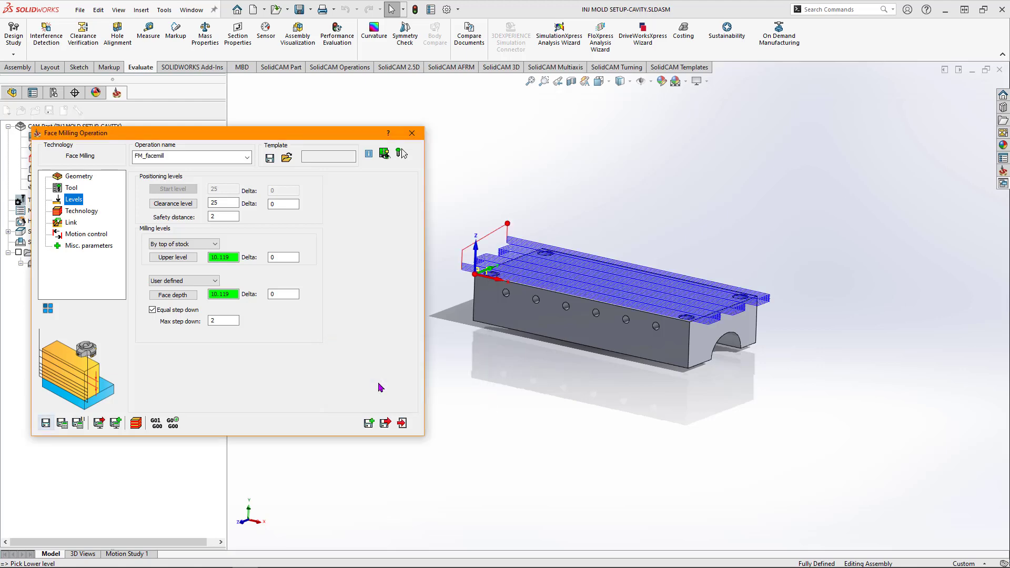
Step: Run the Host CAD simulation of the face milling operation with solid verification, raising the simulation speed to maximum
{"action": "middle_click_drag", "start_coordinate": [643, 269], "coordinate": [627, 276]}
{"action": "scroll", "coordinate": [539, 232], "scroll_direction": "down", "scroll_amount": 3}
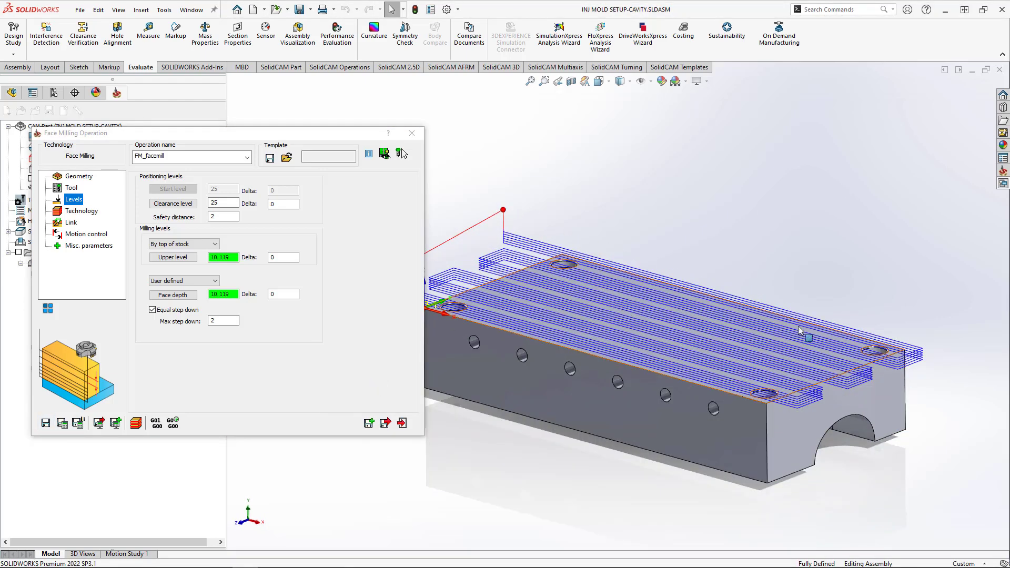
{"action": "scroll", "coordinate": [577, 332], "scroll_direction": "up", "scroll_amount": 4}
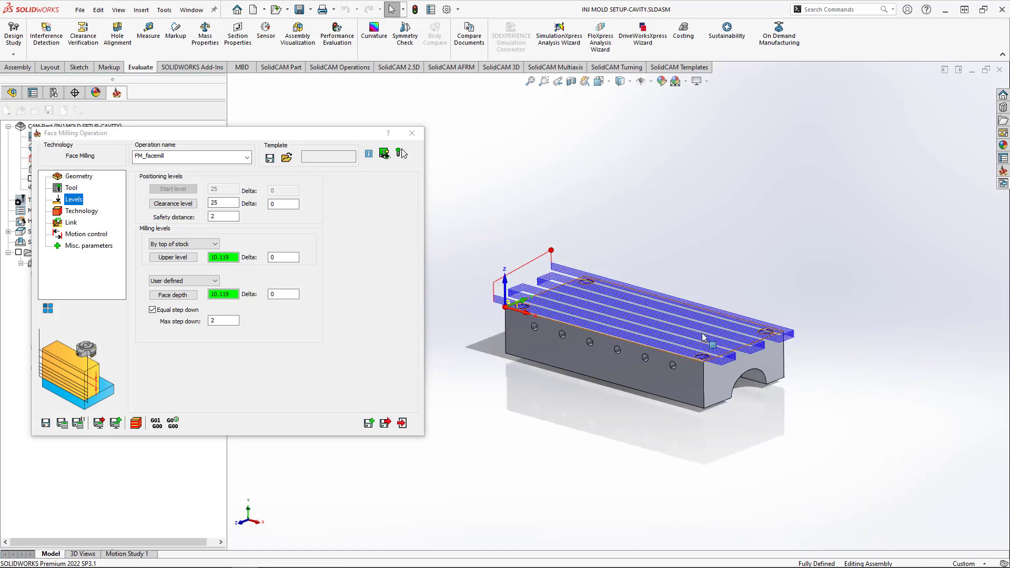
{"action": "scroll", "coordinate": [533, 289], "scroll_direction": "down", "scroll_amount": 3}
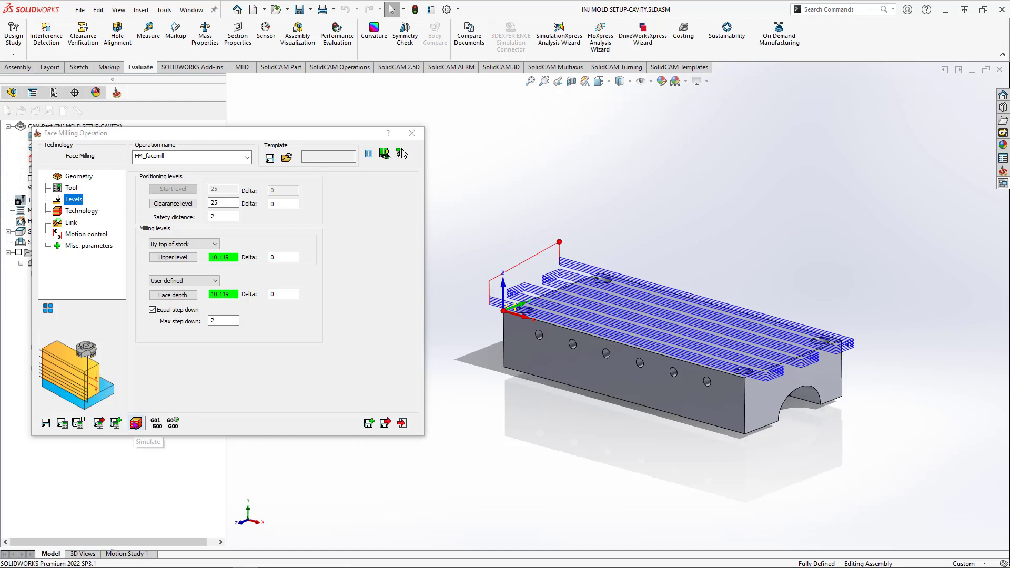
{"action": "left_click", "coordinate": [136, 423]}
{"action": "left_click", "coordinate": [401, 154]}
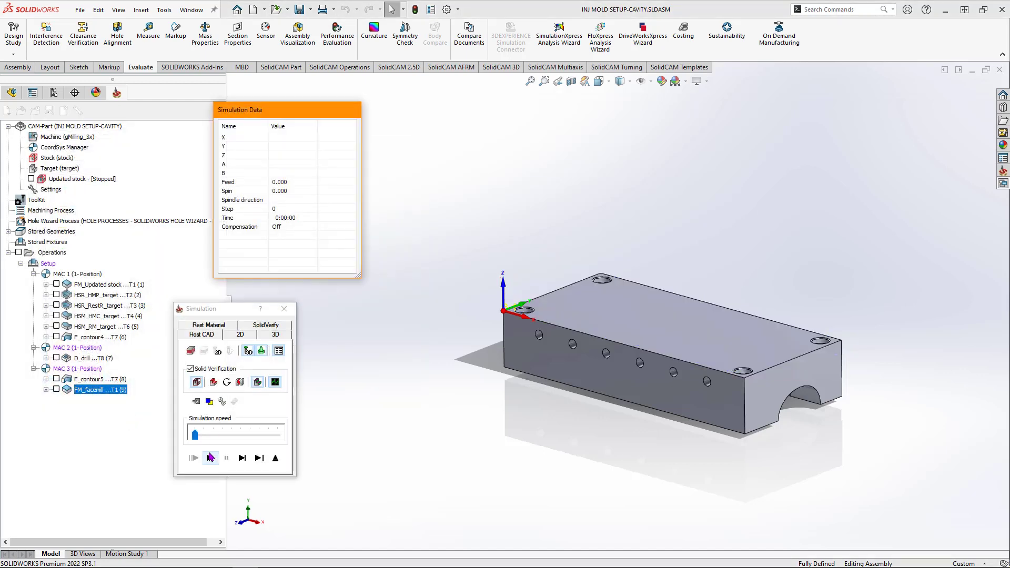
{"action": "left_click", "coordinate": [210, 457]}
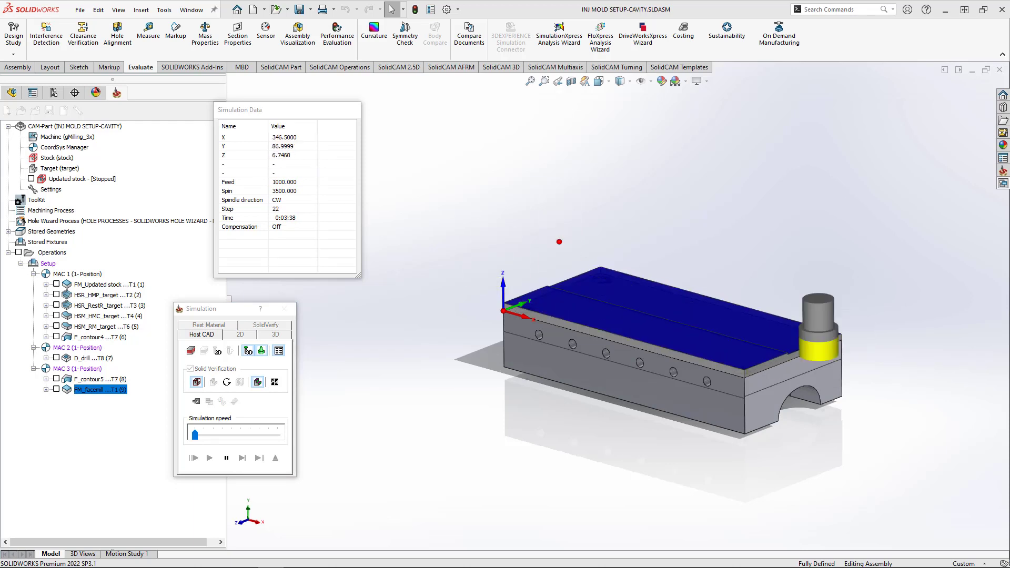
{"action": "left_click", "coordinate": [277, 437]}
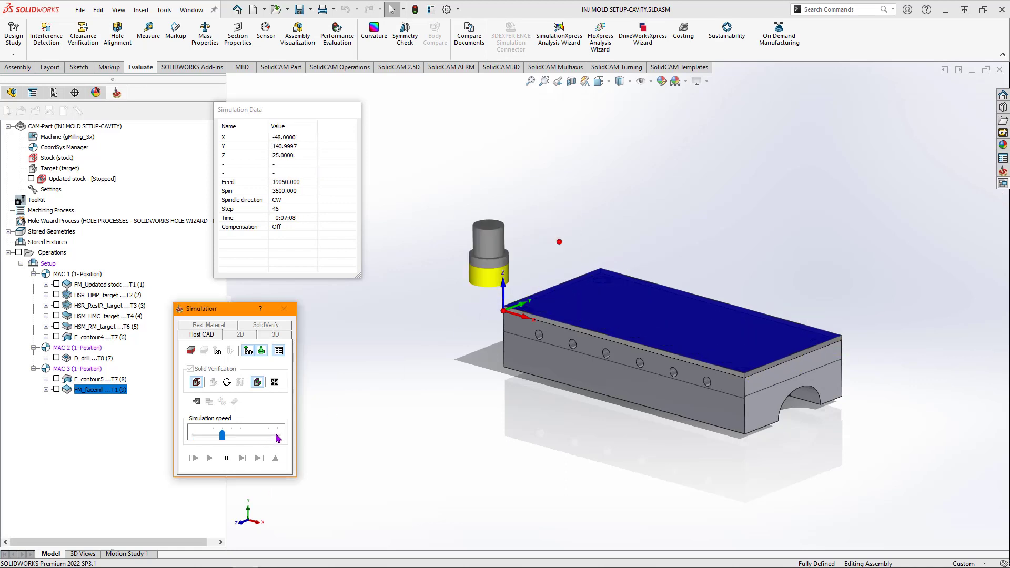
{"action": "left_click", "coordinate": [277, 436]}
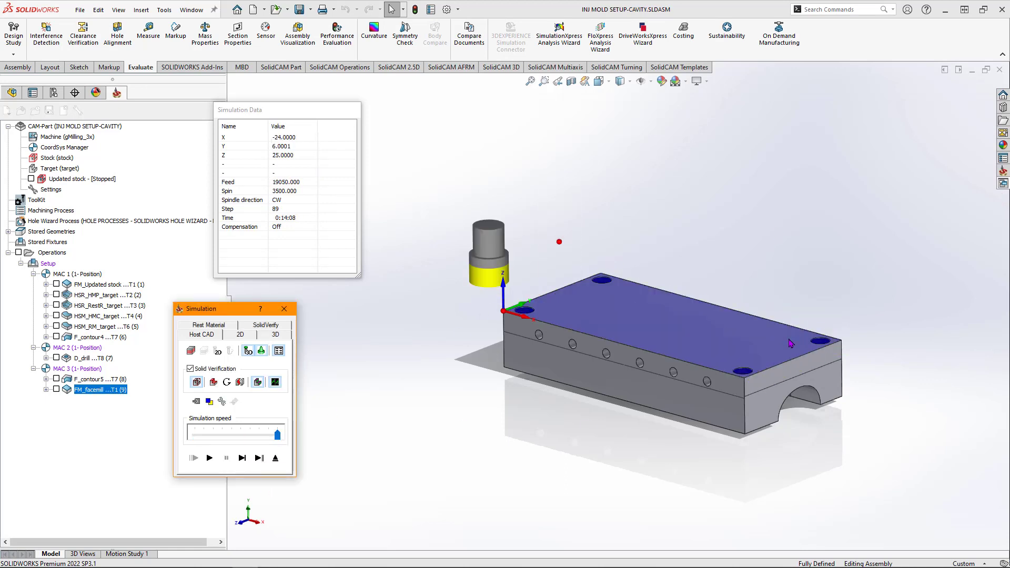
Step: Switch the model to wireframe display to look inside the simulated block at its cross holes and counterbores
{"action": "scroll", "coordinate": [789, 343], "scroll_direction": "down", "scroll_amount": 5}
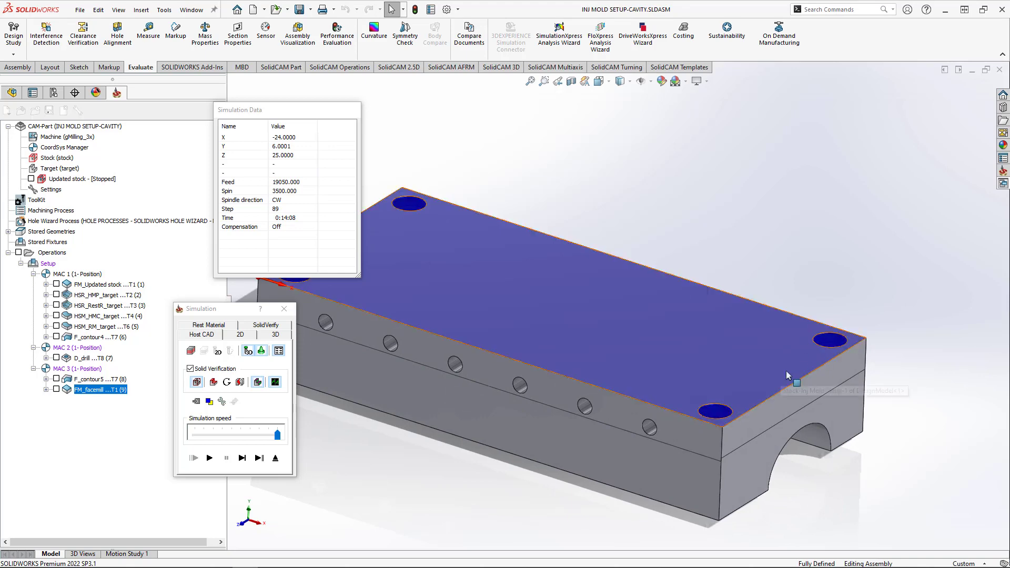
{"action": "left_click", "coordinate": [622, 81]}
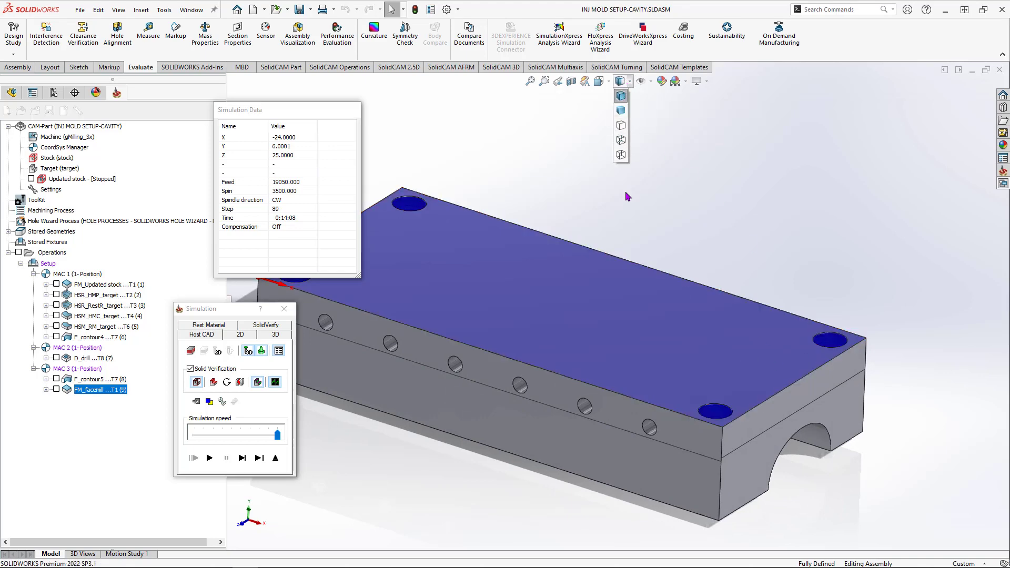
{"action": "left_click", "coordinate": [623, 156]}
{"action": "middle_click_drag", "start_coordinate": [804, 248], "coordinate": [839, 199]}
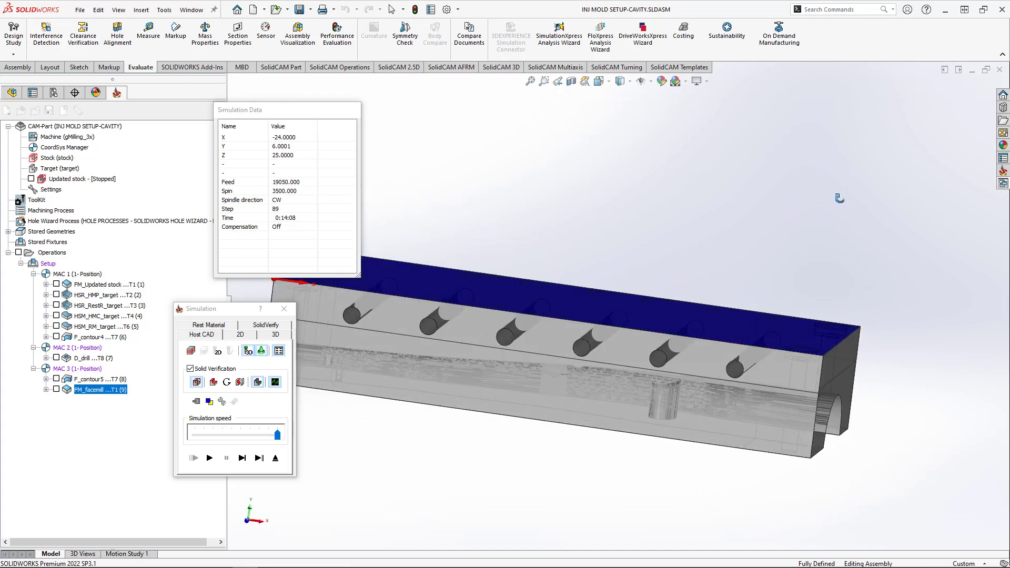
{"action": "left_click", "coordinate": [629, 81]}
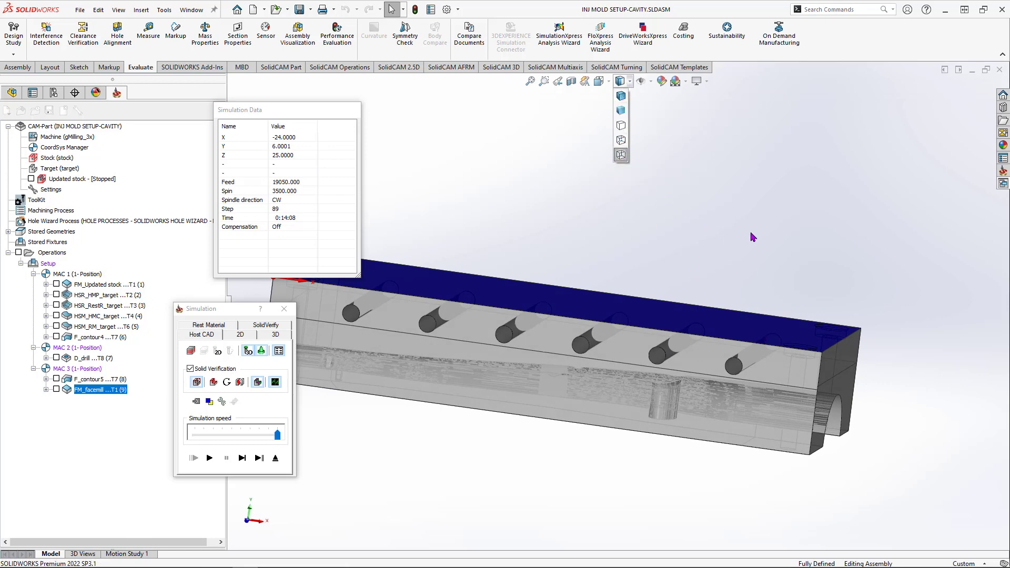
{"action": "mouse_move", "coordinate": [787, 255]}
{"action": "middle_mouse_down"}
{"action": "mouse_move", "coordinate": [797, 221]}
{"action": "mouse_move", "coordinate": [794, 238]}
{"action": "middle_mouse_up"}
Step: Examine the face-milled top surface against the model edges in the front view and from an angle
{"action": "left_click", "coordinate": [598, 81]}
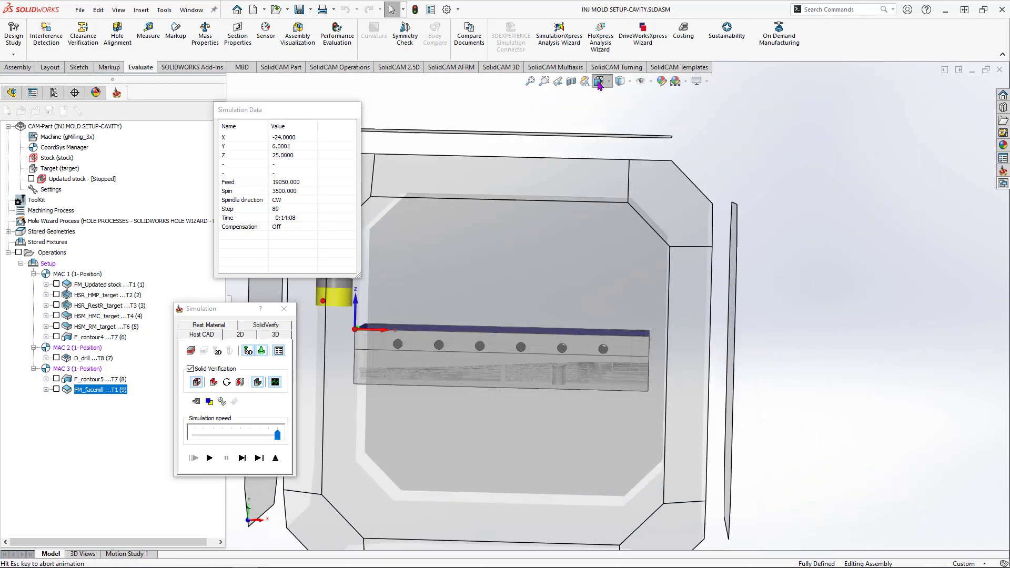
{"action": "left_click", "coordinate": [514, 226]}
{"action": "scroll", "coordinate": [841, 269], "scroll_direction": "down", "scroll_amount": 8}
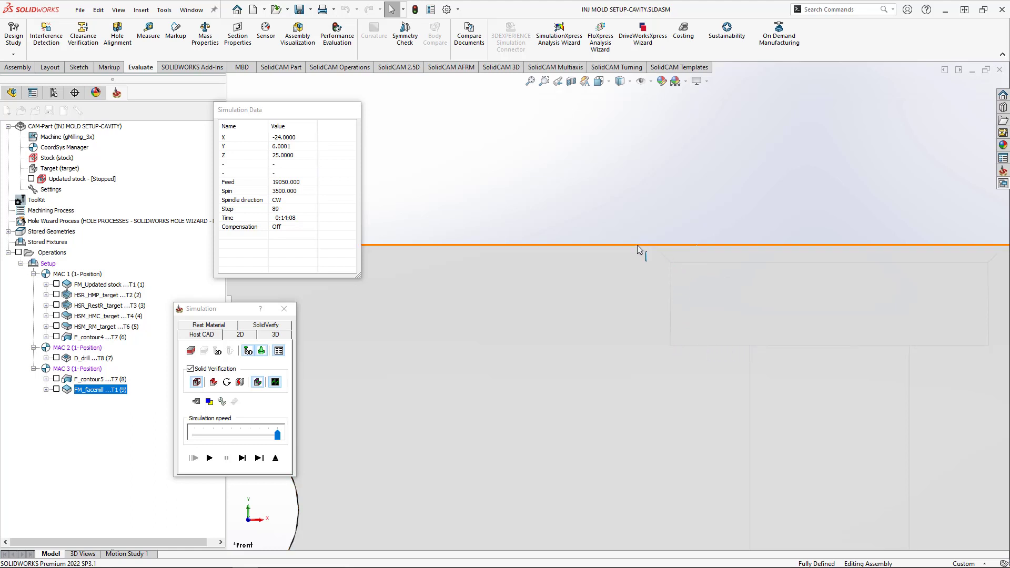
{"action": "scroll", "coordinate": [639, 249], "scroll_direction": "up", "scroll_amount": 10}
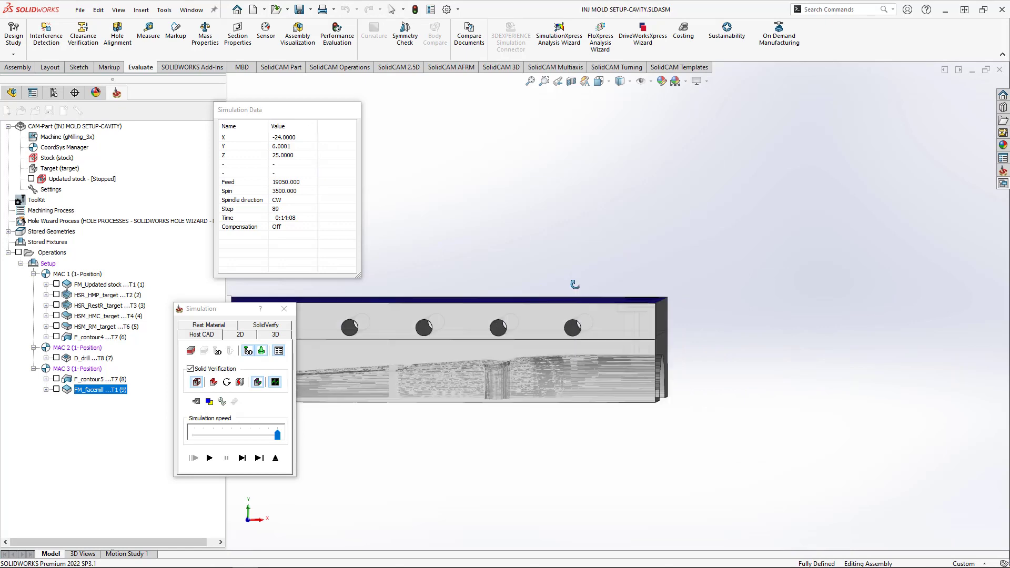
{"action": "middle_click_drag", "start_coordinate": [574, 285], "coordinate": [546, 360]}
{"action": "scroll", "coordinate": [546, 359], "scroll_direction": "up", "scroll_amount": 3}
{"action": "middle_click_drag", "start_coordinate": [322, 289], "coordinate": [379, 293], "text": "ctrl"}
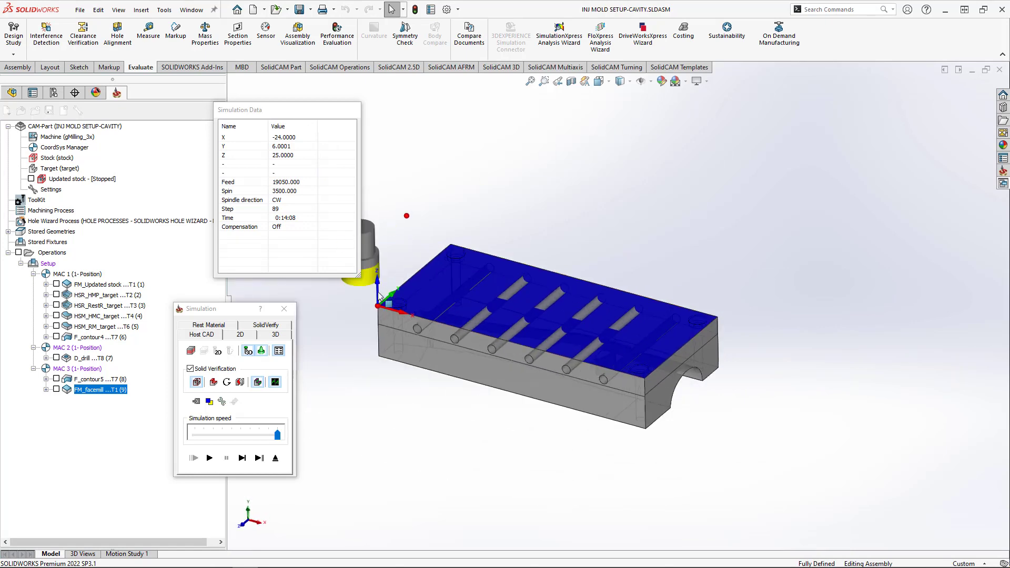
Step: Close the simulation, exit the face milling operation and hide its toolpath in the operations tree
{"action": "left_click", "coordinate": [284, 309]}
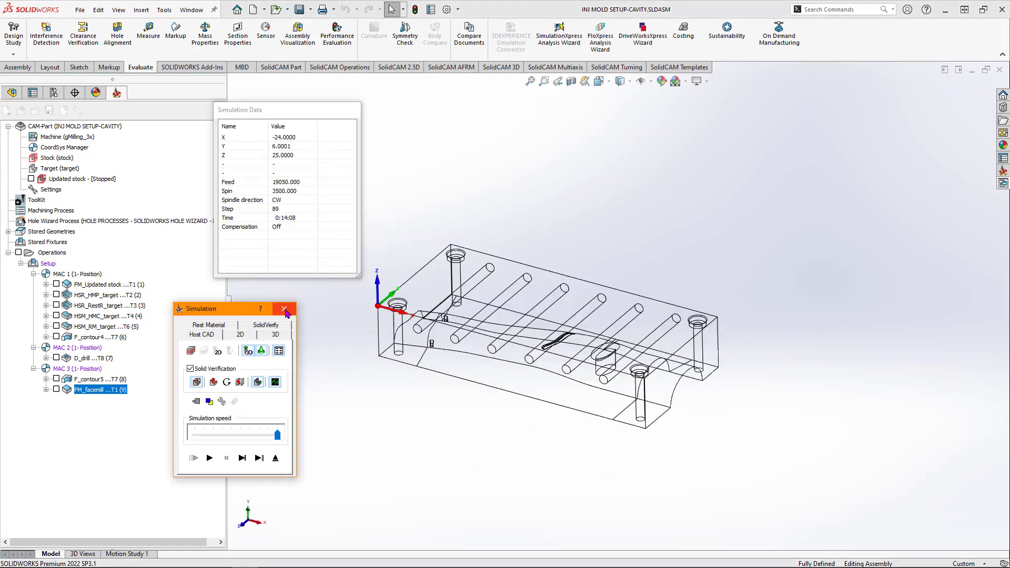
{"action": "left_click", "coordinate": [285, 310]}
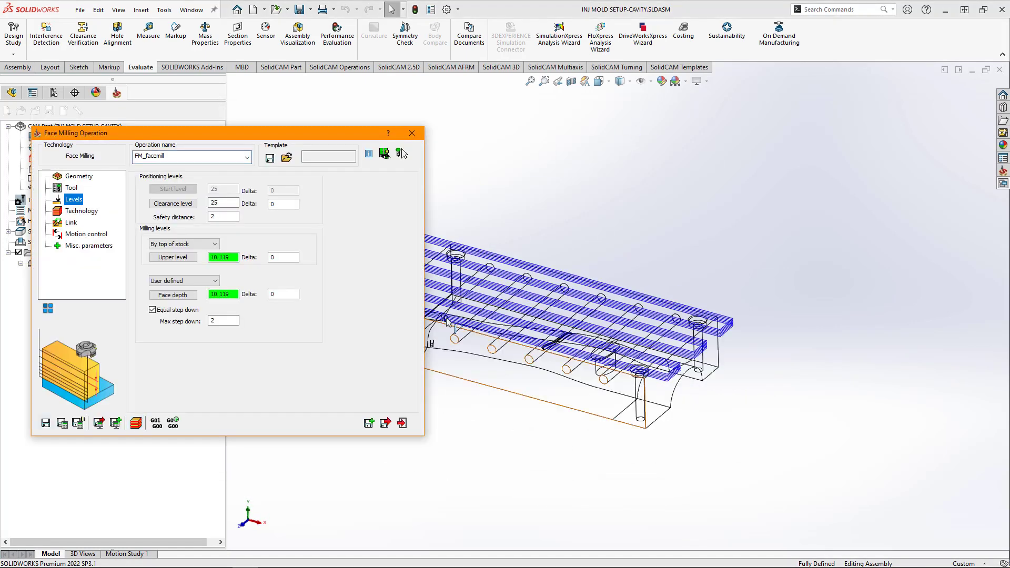
{"action": "left_click", "coordinate": [403, 422]}
{"action": "left_click", "coordinate": [56, 390]}
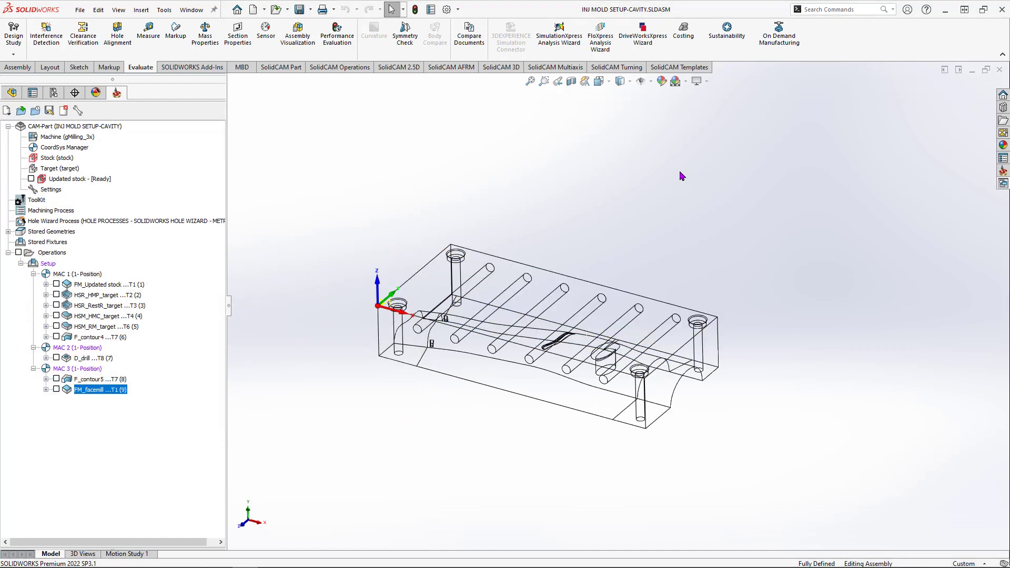
Step: Display the cavity block as a shaded model with edges
{"action": "left_click", "coordinate": [630, 82]}
{"action": "left_click", "coordinate": [625, 98]}
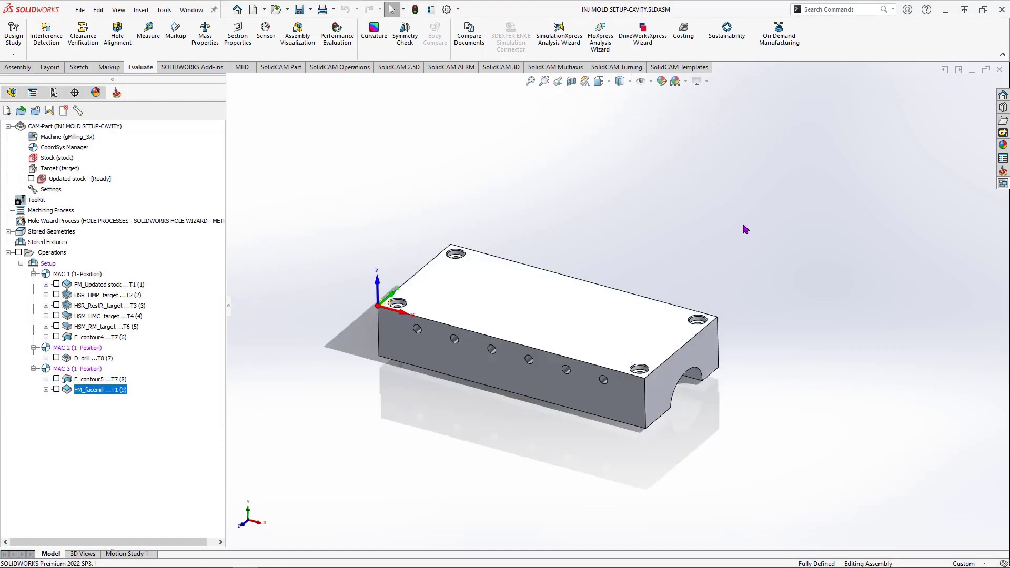
{"action": "scroll", "coordinate": [557, 284], "scroll_direction": "down", "scroll_amount": 4}
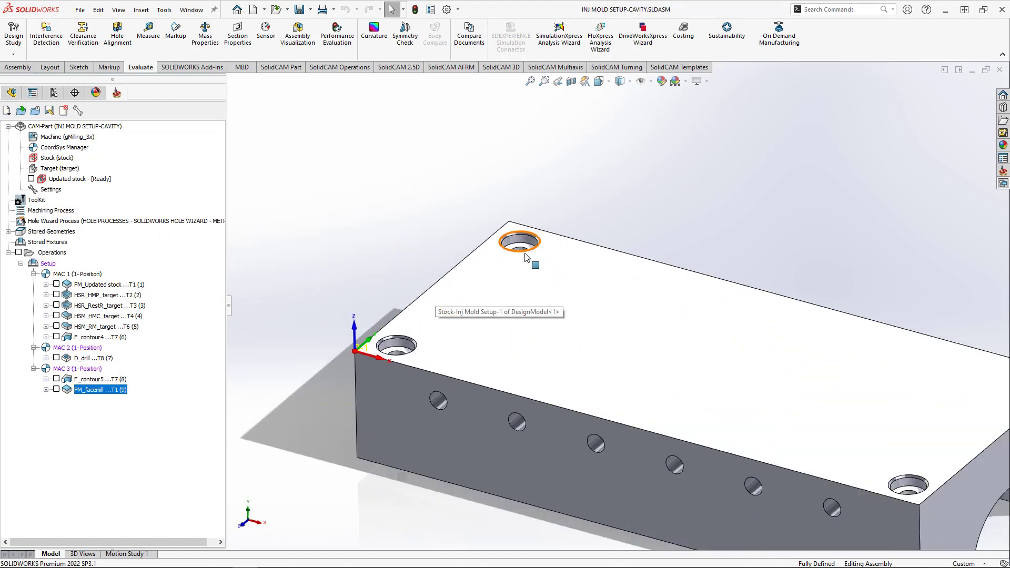
{"action": "scroll", "coordinate": [525, 260], "scroll_direction": "up", "scroll_amount": 5}
{"action": "scroll", "coordinate": [845, 377], "scroll_direction": "down", "scroll_amount": 3}
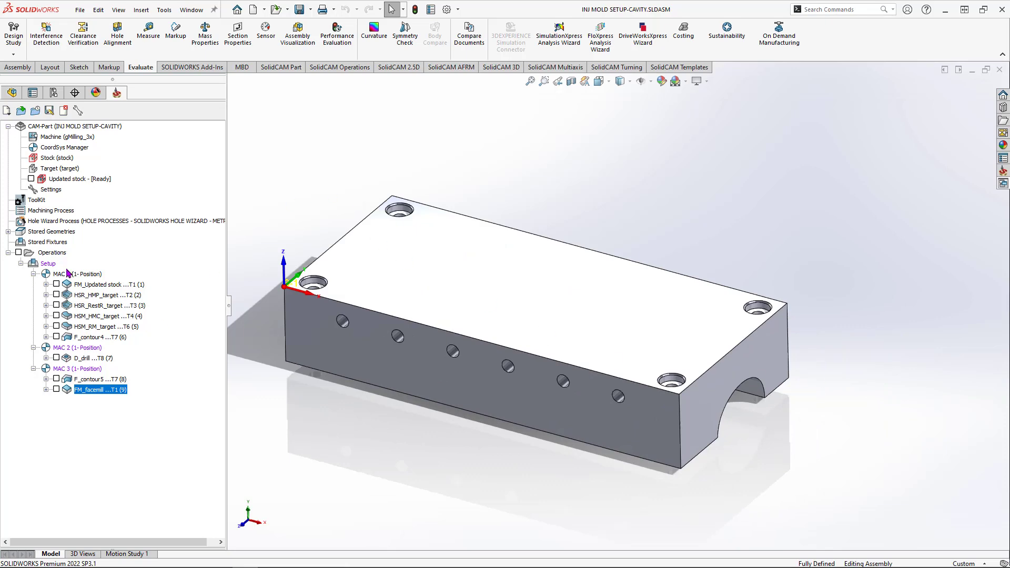
Step: Add a drilling operation on MAC 3 and define its geometry from the four corner holes in the block's top face
{"action": "right_click", "coordinate": [56, 255]}
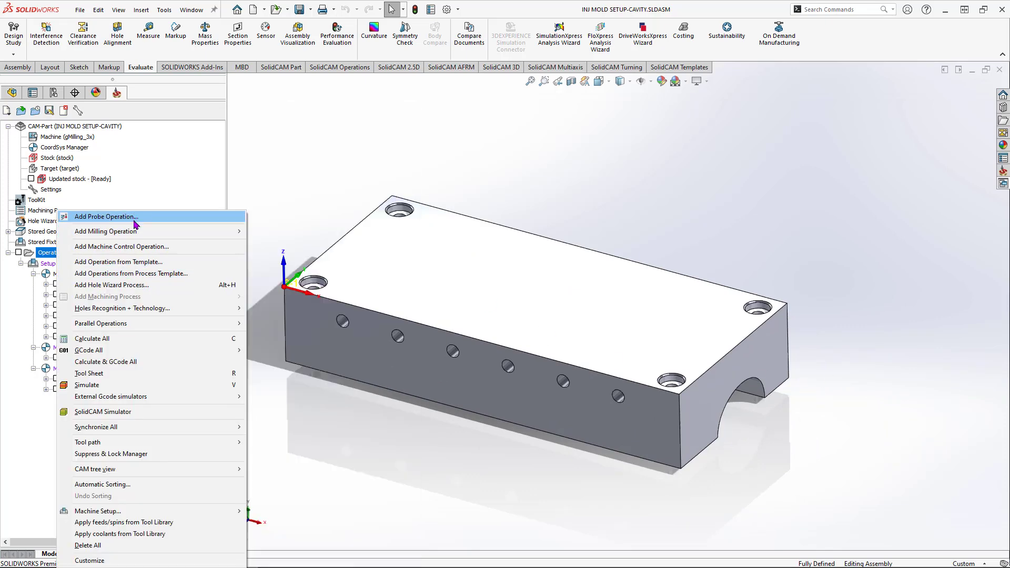
{"action": "mouse_move", "coordinate": [141, 234]}
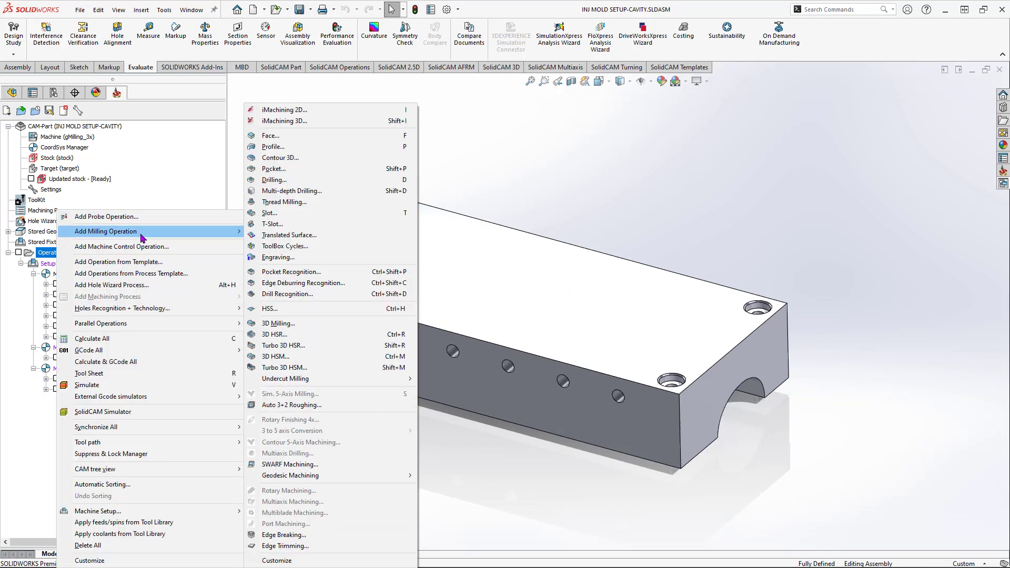
{"action": "left_click", "coordinate": [304, 181]}
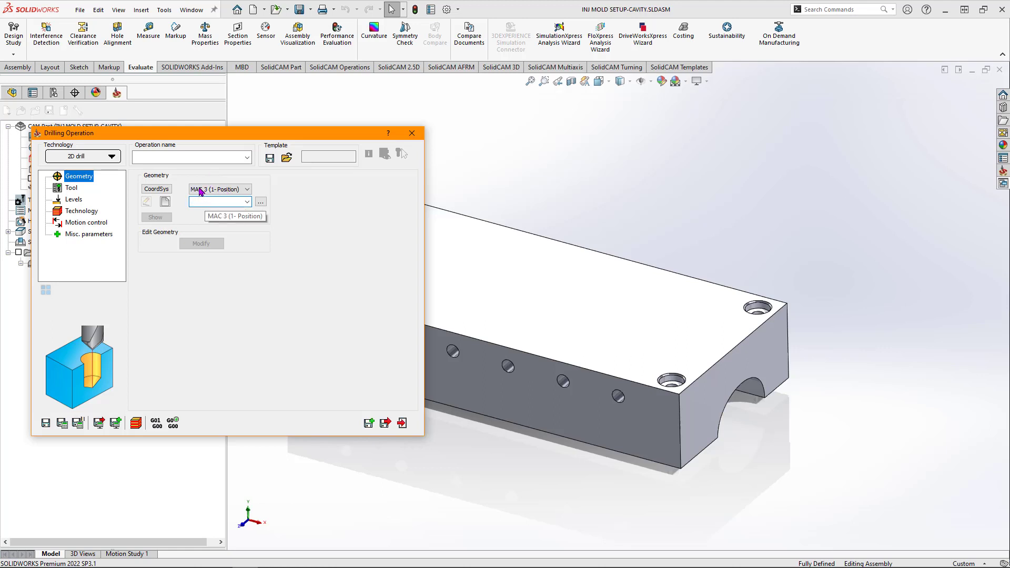
{"action": "left_click", "coordinate": [165, 202]}
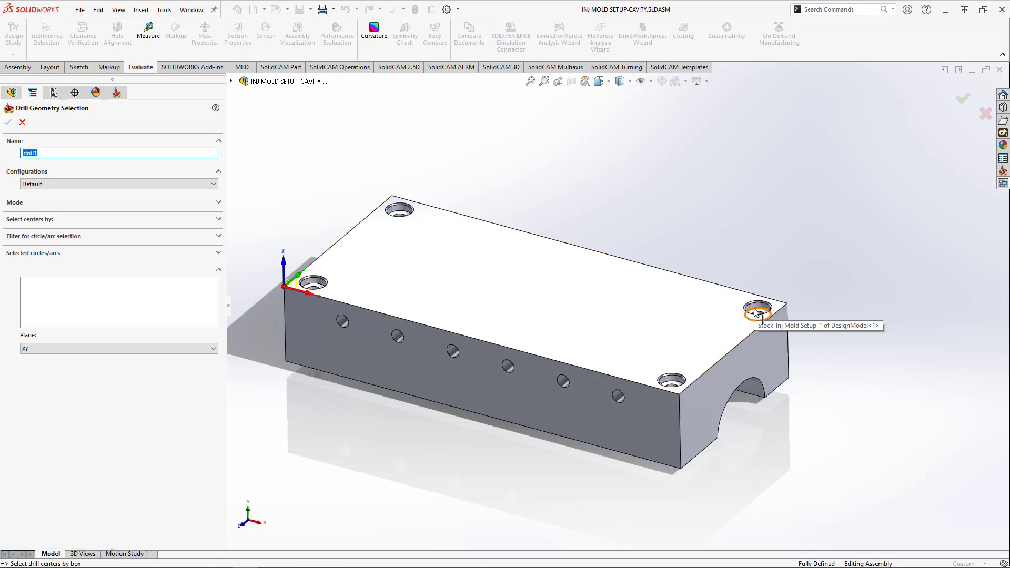
{"action": "left_click", "coordinate": [502, 287]}
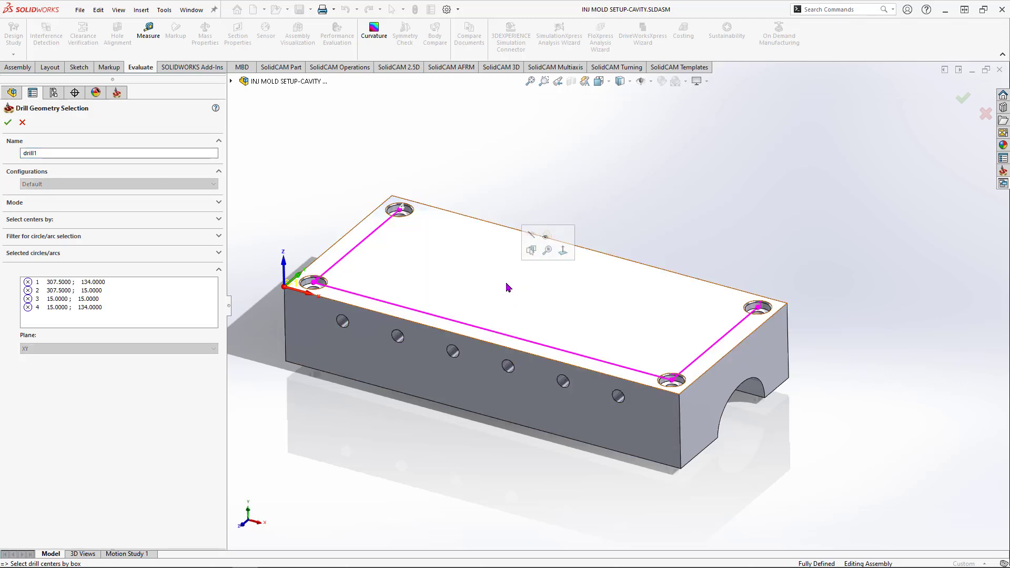
{"action": "left_click", "coordinate": [8, 122]}
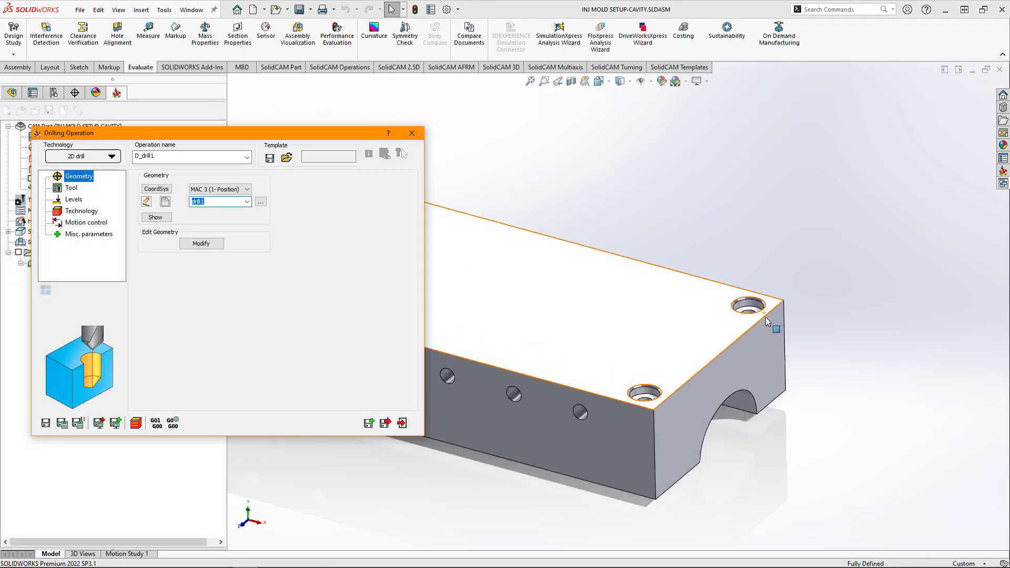
Step: Measure the diameter of the narrow through-hole below a corner counterbore
{"action": "scroll", "coordinate": [757, 309], "scroll_direction": "down", "scroll_amount": 8}
{"action": "middle_click_drag", "start_coordinate": [710, 334], "coordinate": [710, 341]}
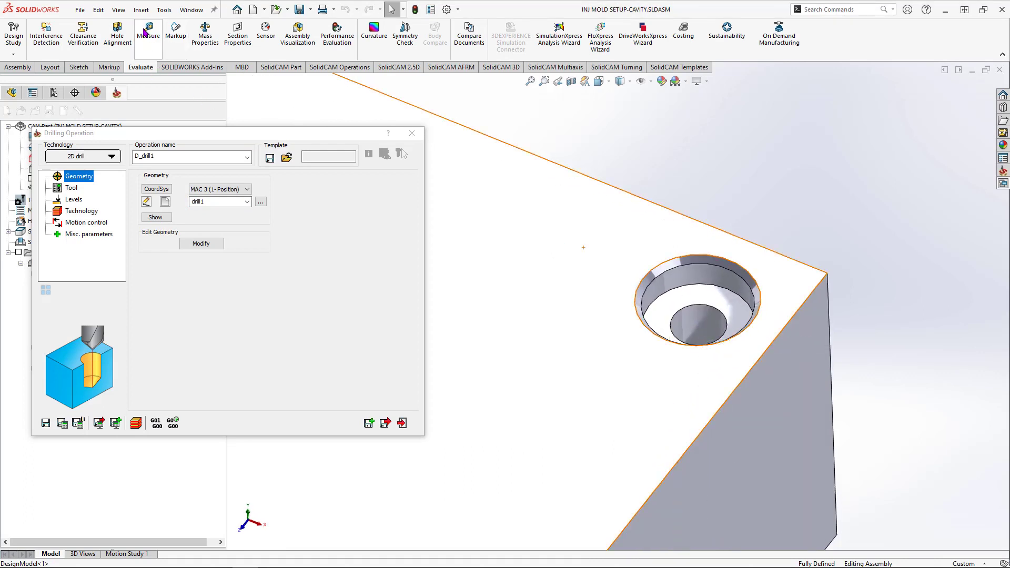
{"action": "left_click", "coordinate": [147, 32]}
{"action": "left_click", "coordinate": [696, 319]}
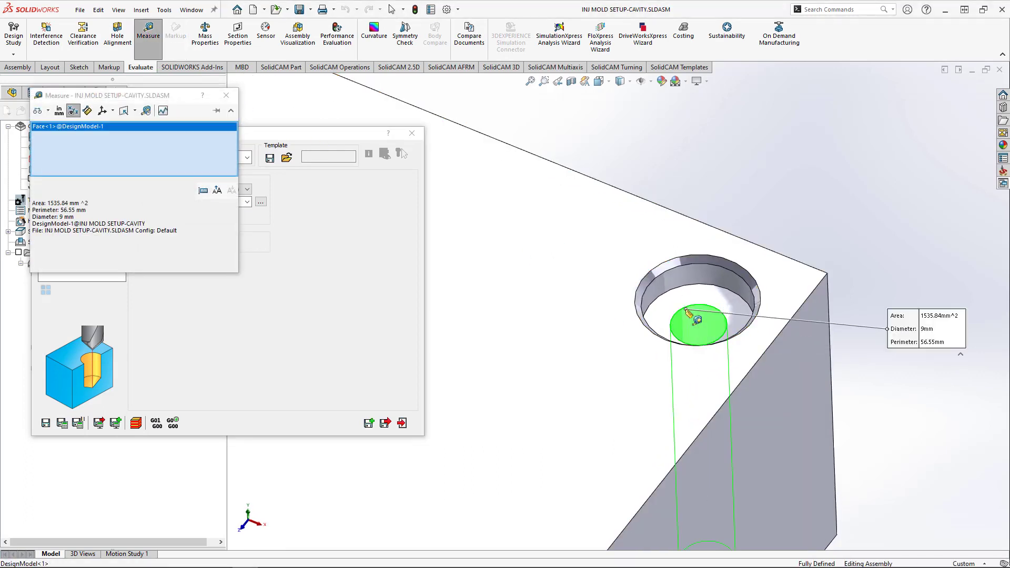
{"action": "left_click", "coordinate": [226, 95]}
Step: Create a new drill for the operation with 9 mm diameter and 150 mm total length, and assign it
{"action": "left_click", "coordinate": [79, 187]}
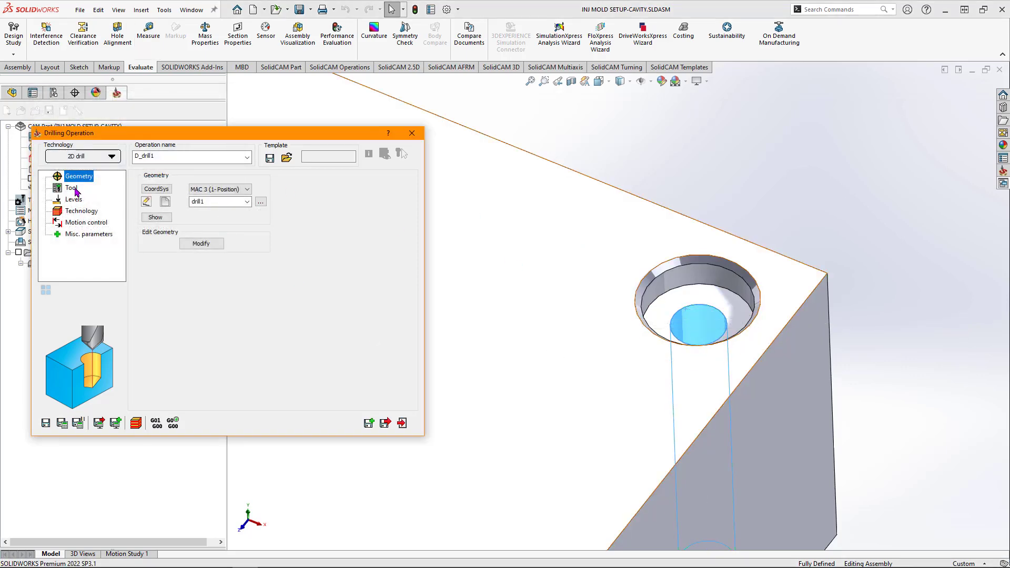
{"action": "left_click", "coordinate": [223, 368]}
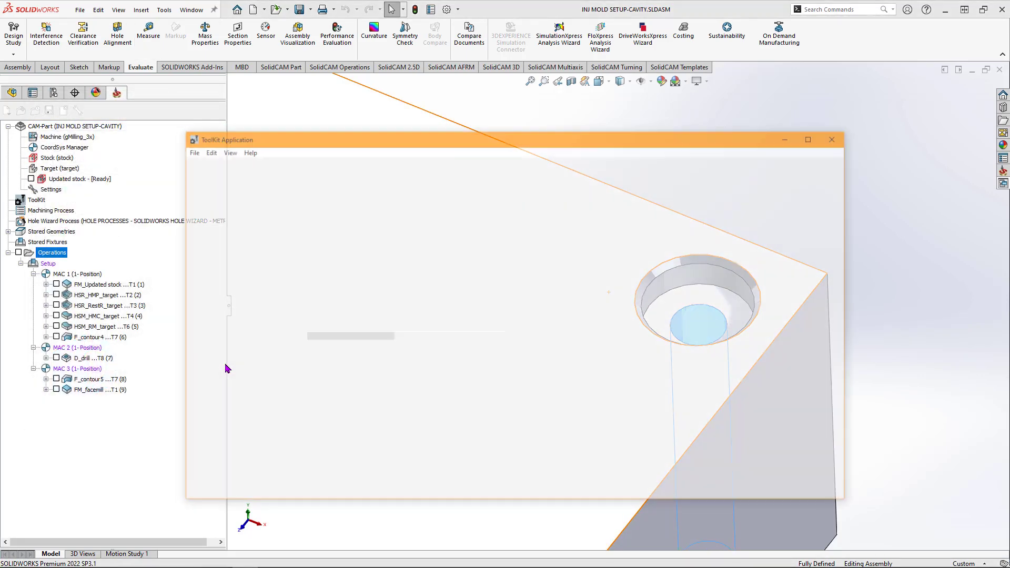
{"action": "left_click", "coordinate": [236, 304]}
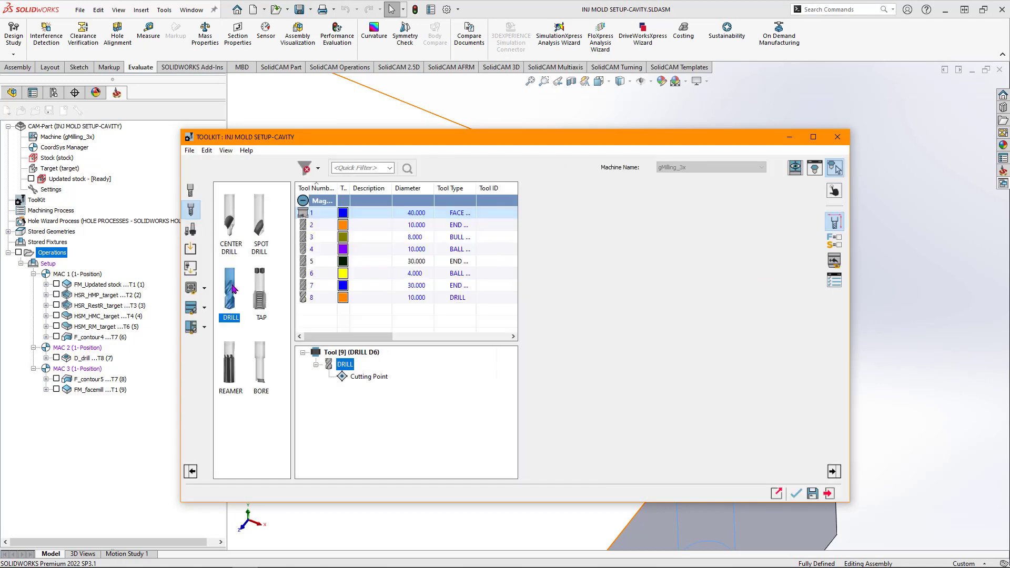
{"action": "left_click", "coordinate": [662, 276]}
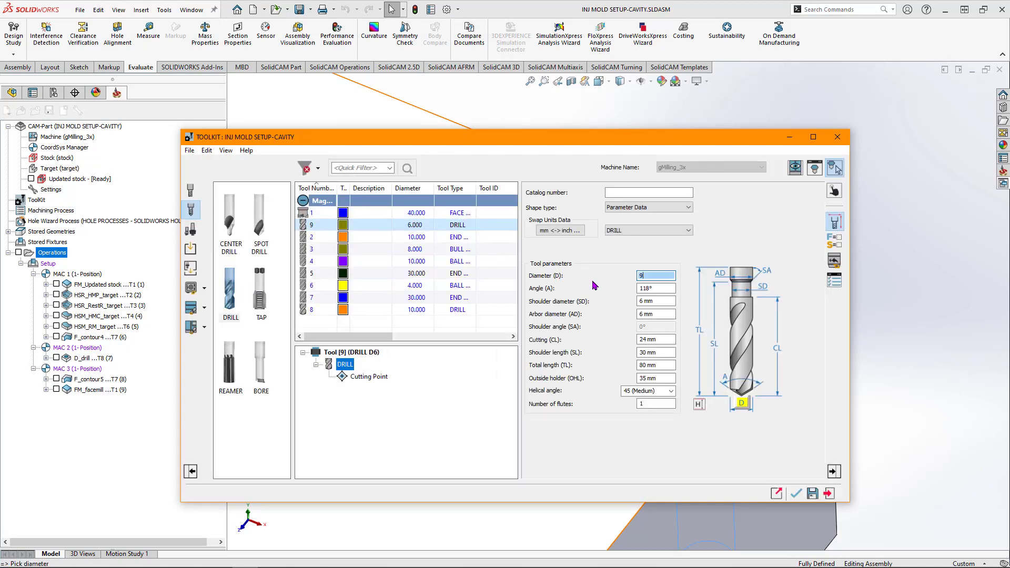
{"action": "left_click", "coordinate": [653, 288]}
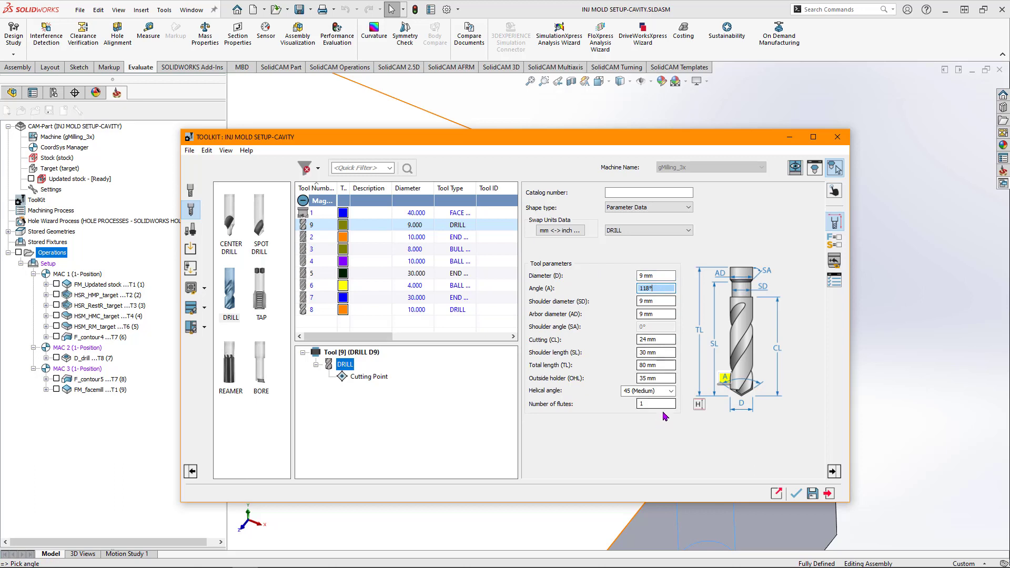
{"action": "left_click_drag", "start_coordinate": [678, 141], "coordinate": [579, 119]}
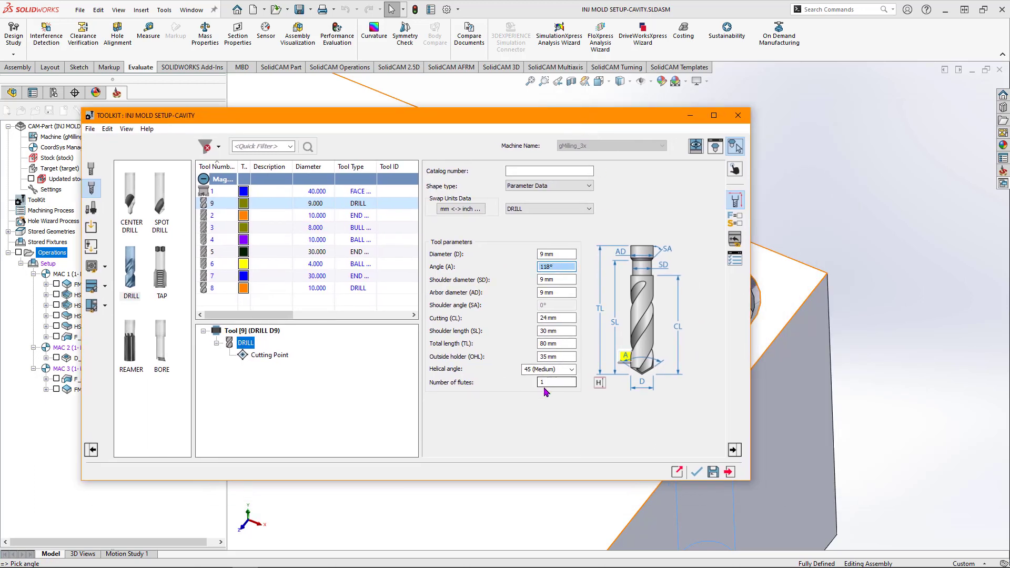
{"action": "left_click", "coordinate": [557, 343]}
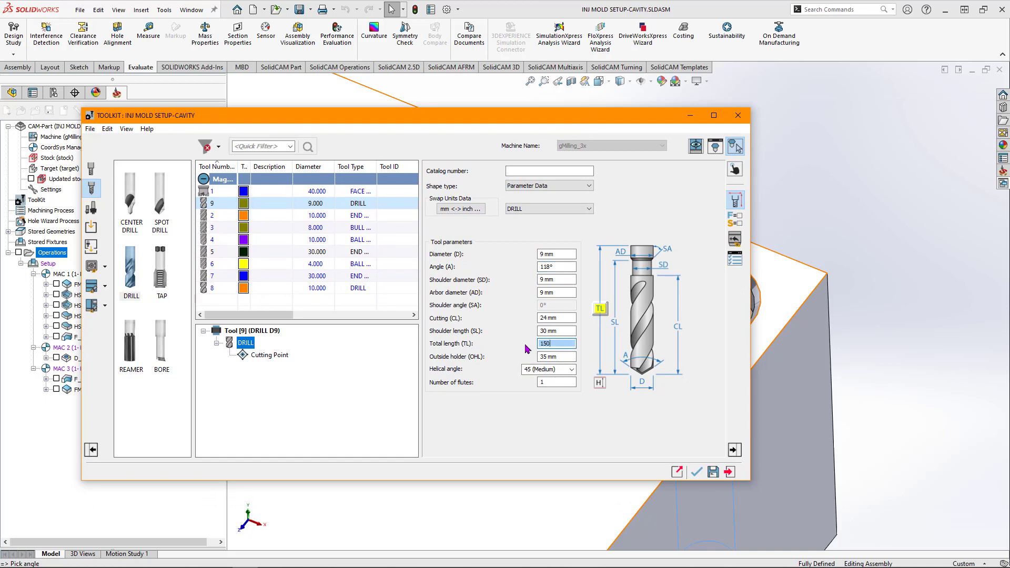
{"action": "left_click", "coordinate": [564, 330]}
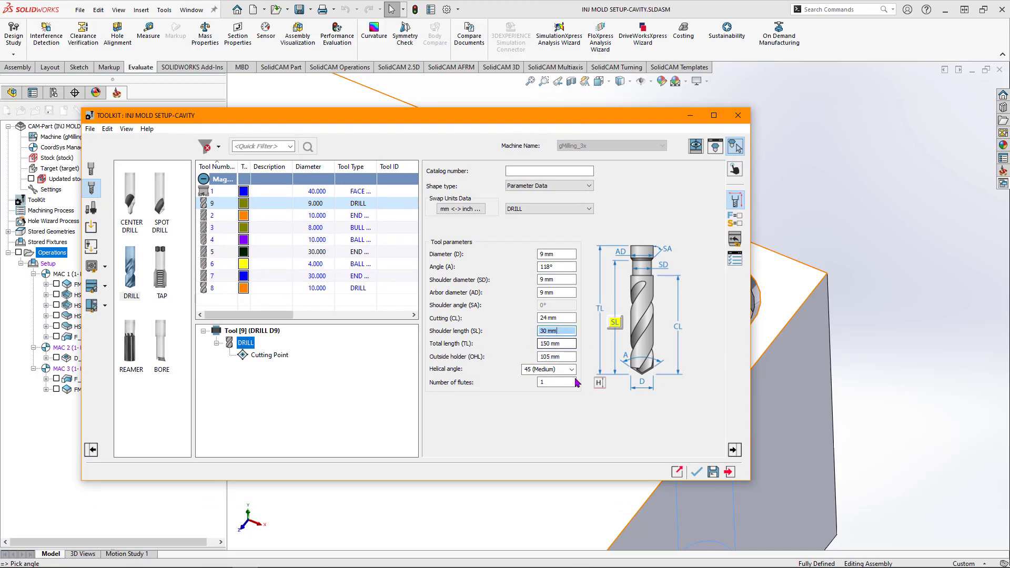
{"action": "left_click", "coordinate": [697, 473]}
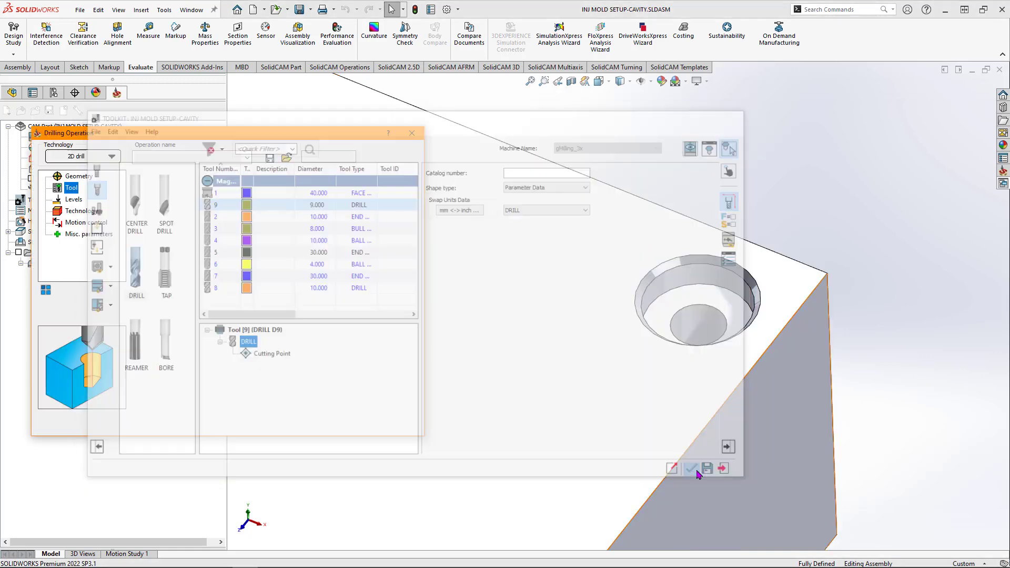
Step: Set the drilling operation's upper level to Z 0 by picking the block's top face
{"action": "left_click", "coordinate": [74, 200]}
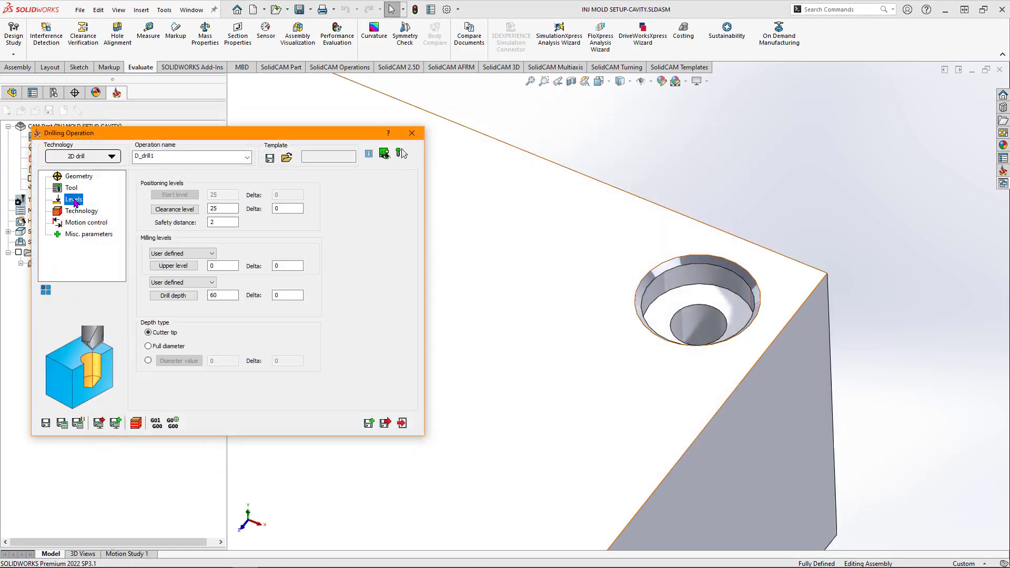
{"action": "left_click", "coordinate": [173, 267]}
{"action": "left_click", "coordinate": [566, 303]}
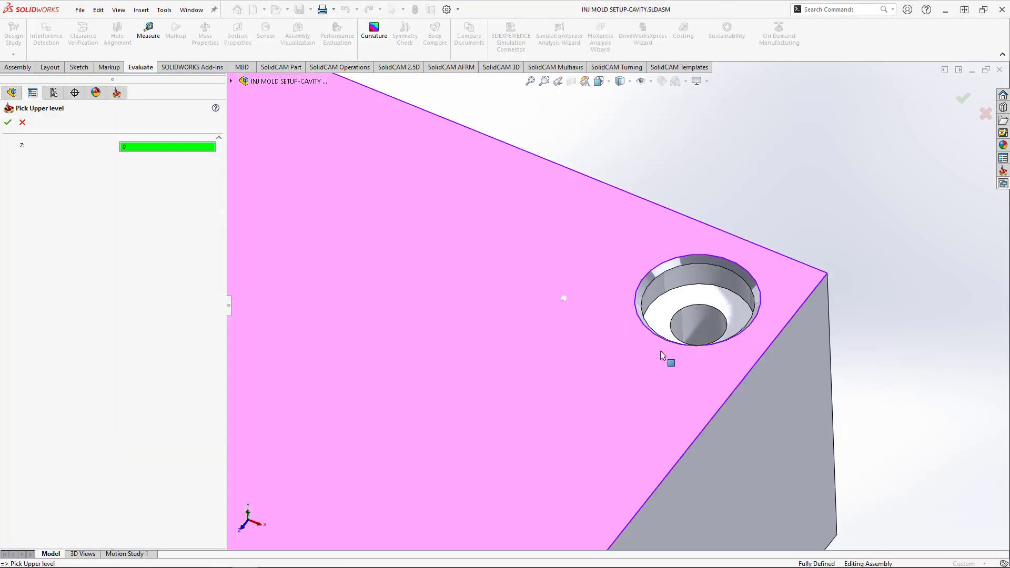
{"action": "left_click", "coordinate": [8, 124]}
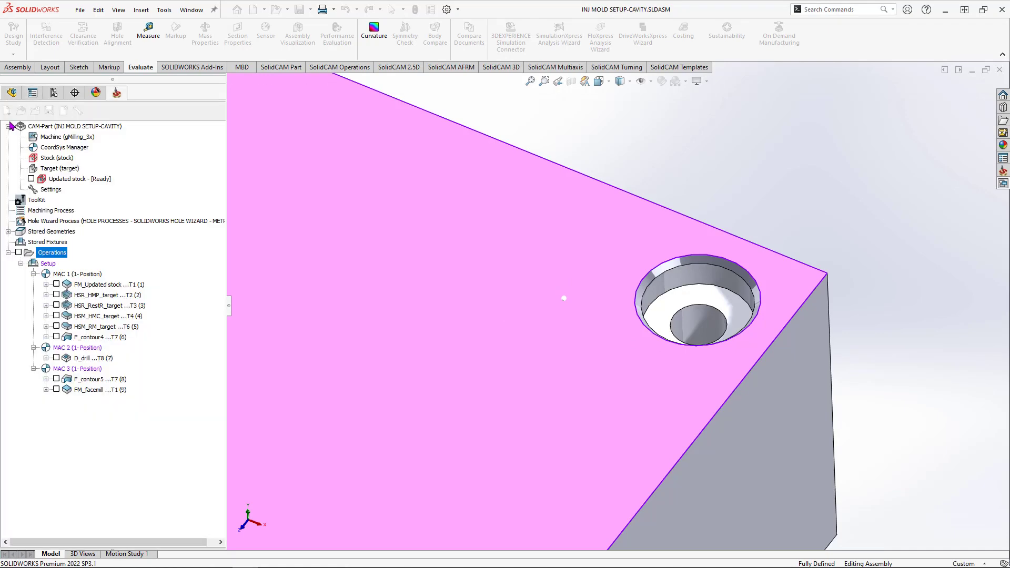
Step: Define the drill depth by picking the exit edge of a corner hole on the block's underside
{"action": "left_click", "coordinate": [174, 296]}
{"action": "scroll", "coordinate": [688, 444], "scroll_direction": "up", "scroll_amount": 6}
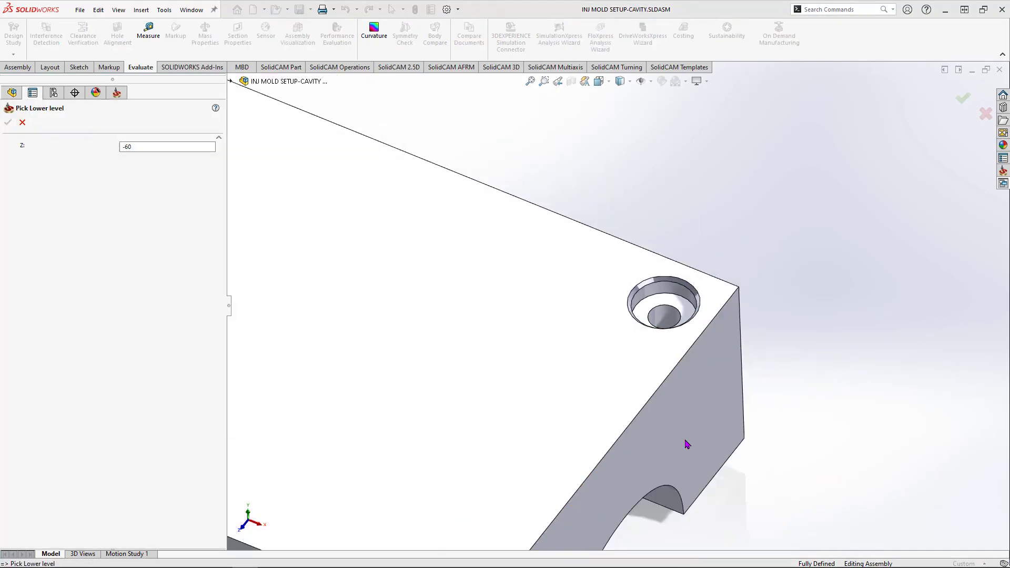
{"action": "middle_click_drag", "start_coordinate": [673, 351], "coordinate": [566, 216]}
{"action": "scroll", "coordinate": [475, 241], "scroll_direction": "down", "scroll_amount": 4}
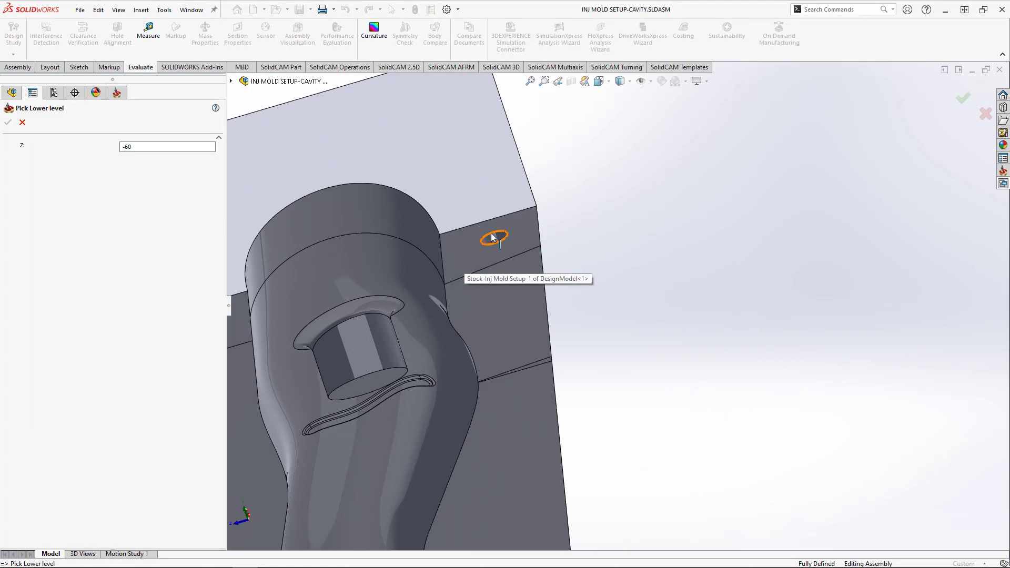
{"action": "left_click", "coordinate": [494, 237]}
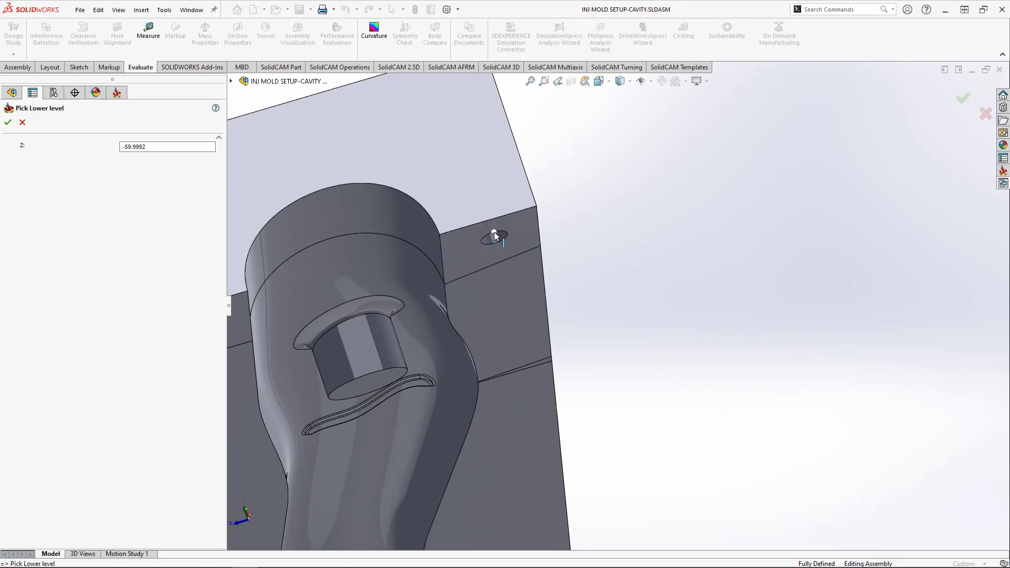
{"action": "middle_click_drag", "start_coordinate": [400, 166], "coordinate": [430, 217]}
{"action": "scroll", "coordinate": [429, 217], "scroll_direction": "up", "scroll_amount": 5}
{"action": "scroll", "coordinate": [429, 170], "scroll_direction": "down", "scroll_amount": 2}
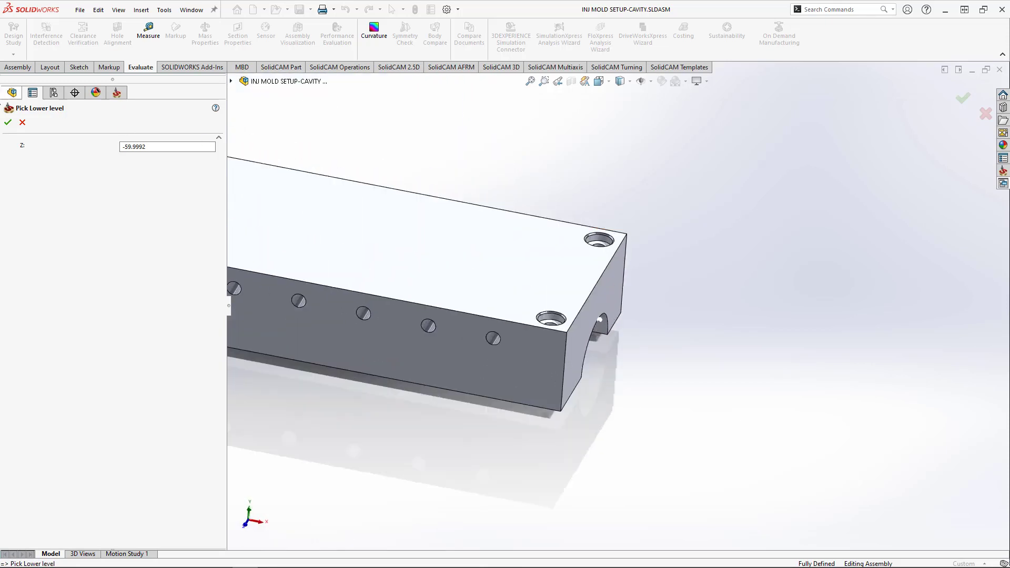
{"action": "left_click", "coordinate": [8, 122]}
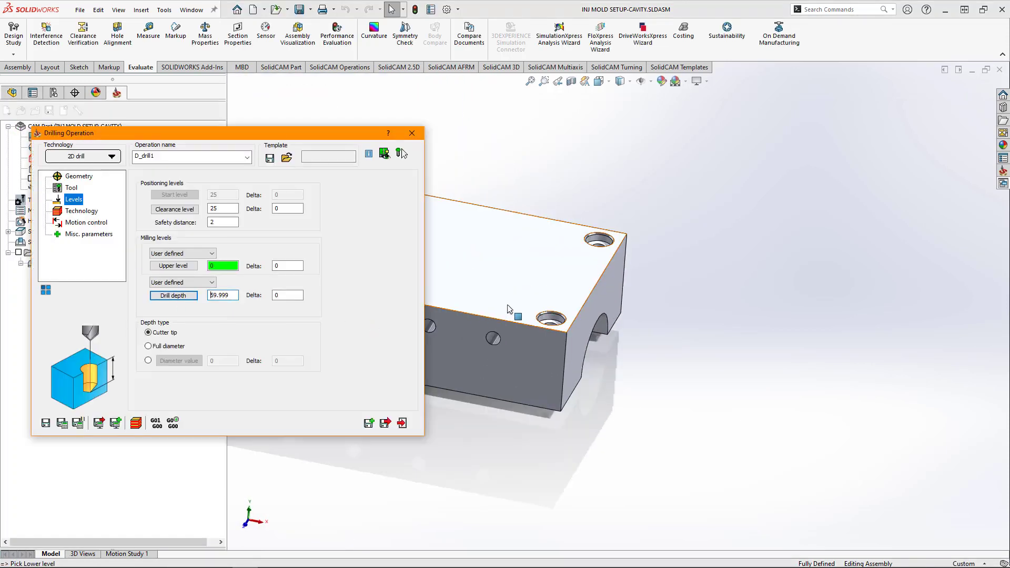
Step: Inspect the hole's exit, and set the drill depth delta to -2 with the depth type Full diameter
{"action": "middle_click_drag", "start_coordinate": [509, 309], "coordinate": [534, 259]}
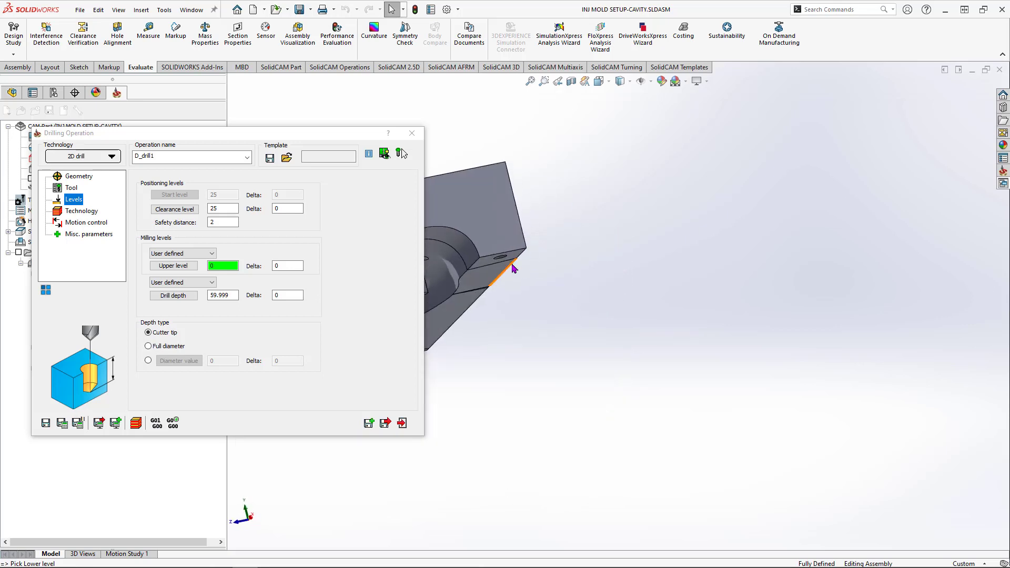
{"action": "scroll", "coordinate": [513, 268], "scroll_direction": "up", "scroll_amount": 3}
{"action": "scroll", "coordinate": [572, 292], "scroll_direction": "down", "scroll_amount": 8}
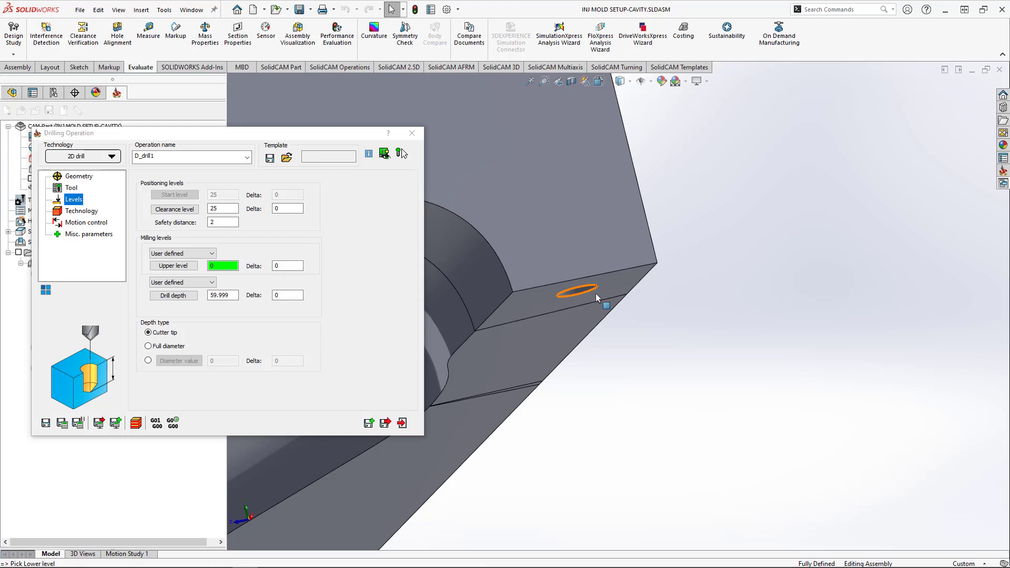
{"action": "middle_click_drag", "start_coordinate": [588, 283], "coordinate": [529, 189]}
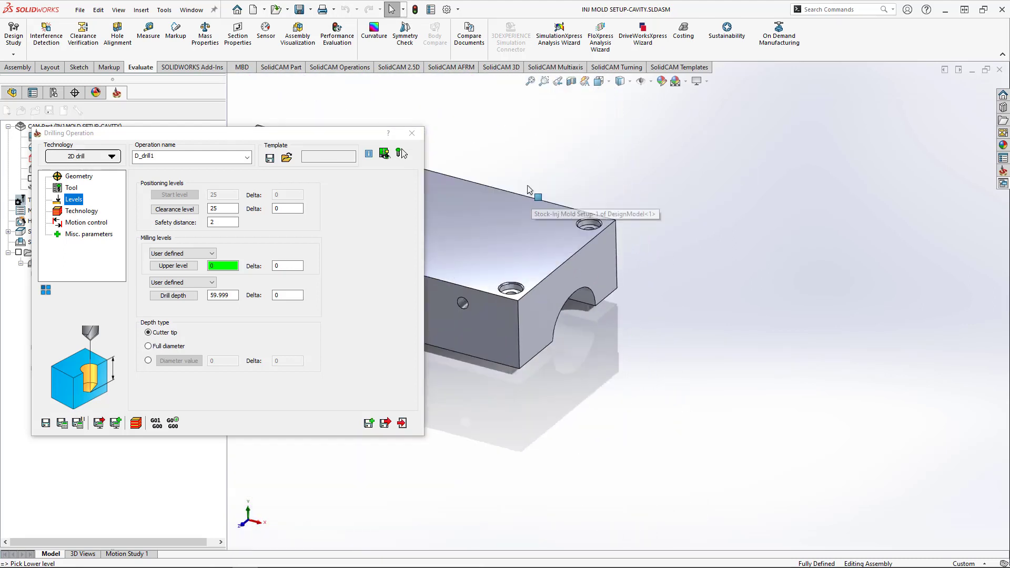
{"action": "scroll", "coordinate": [591, 242], "scroll_direction": "down", "scroll_amount": 5}
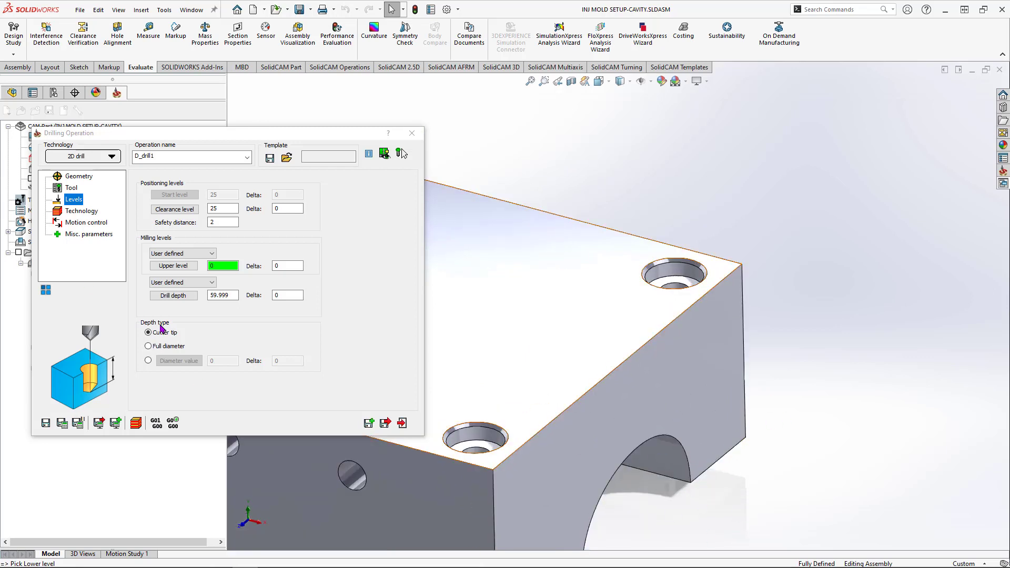
{"action": "left_click", "coordinate": [295, 294]}
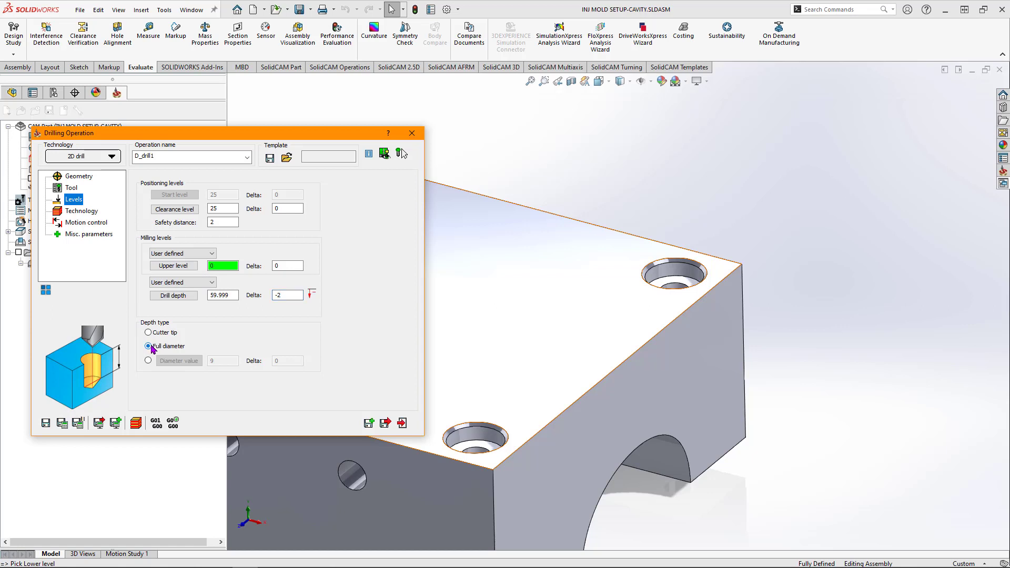
Step: Save and calculate the drilling operation, and run its simulation in the Host CAD view with solid verification
{"action": "left_click", "coordinate": [62, 424]}
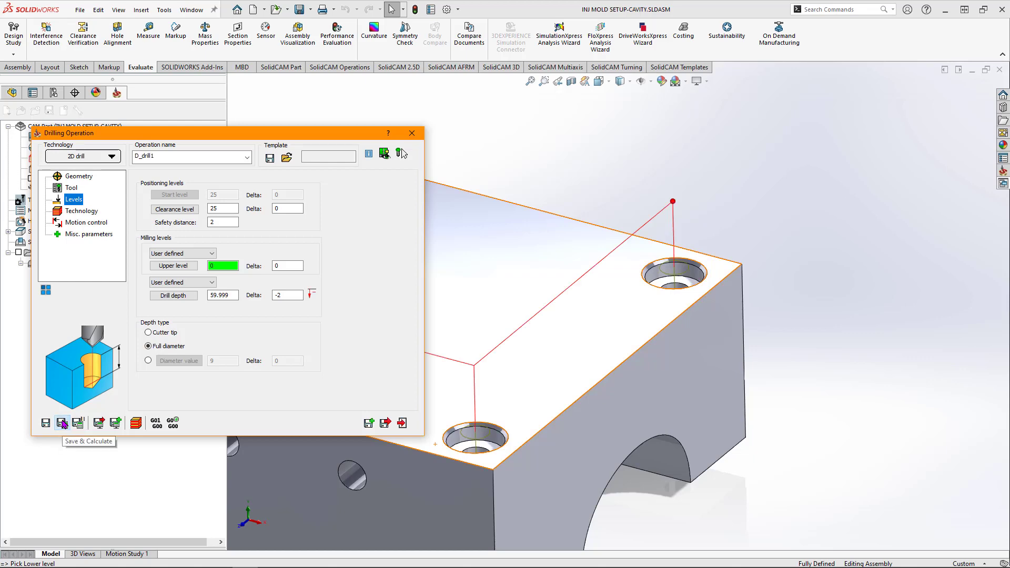
{"action": "left_click", "coordinate": [138, 423]}
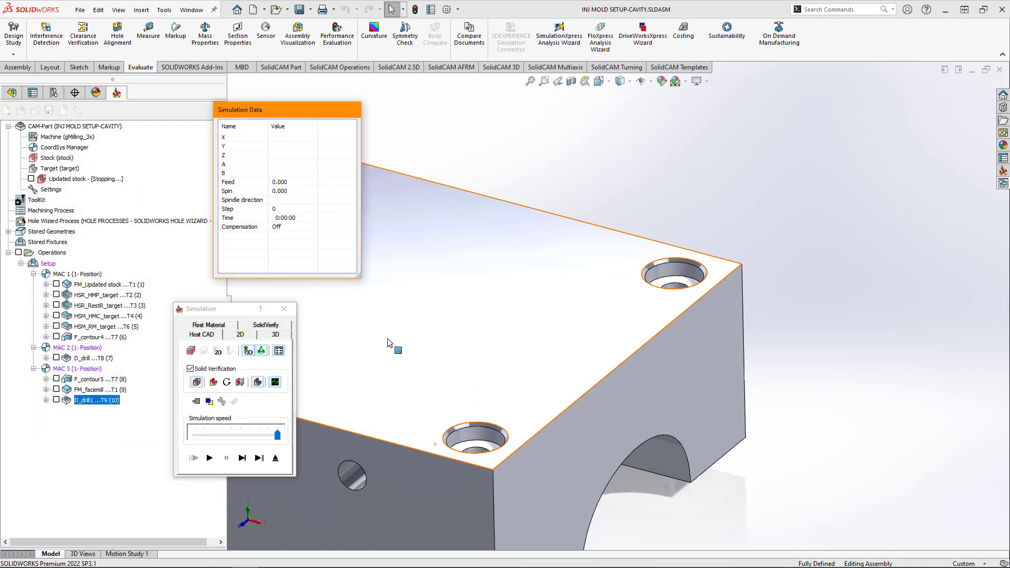
{"action": "scroll", "coordinate": [604, 317], "scroll_direction": "down", "scroll_amount": 3}
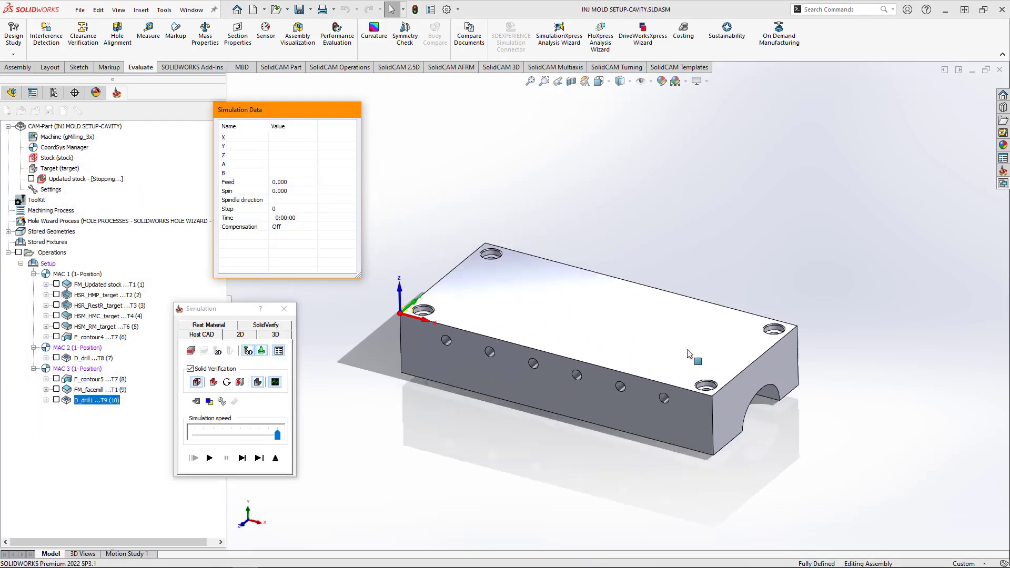
{"action": "left_click", "coordinate": [211, 459]}
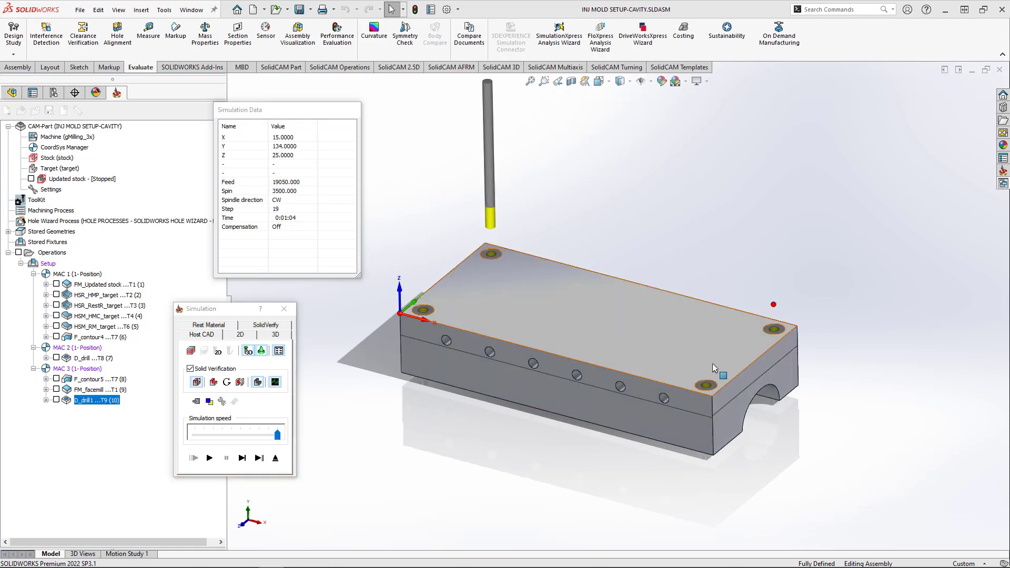
Step: Inspect the simulated drilled corner holes, and exit the simulation and the drilling operation
{"action": "middle_click_drag", "start_coordinate": [712, 363], "coordinate": [707, 478]}
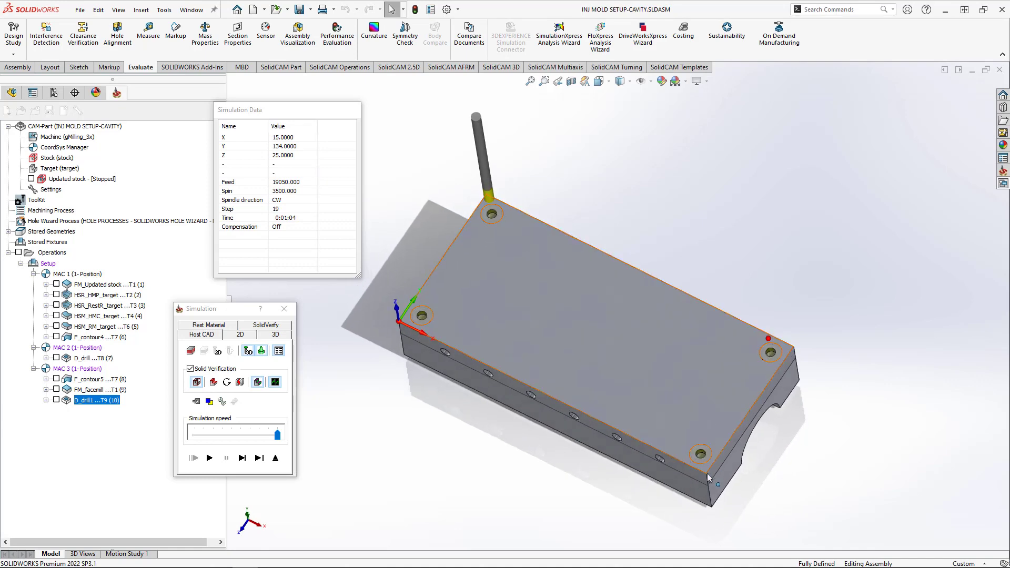
{"action": "scroll", "coordinate": [707, 477], "scroll_direction": "down", "scroll_amount": 6}
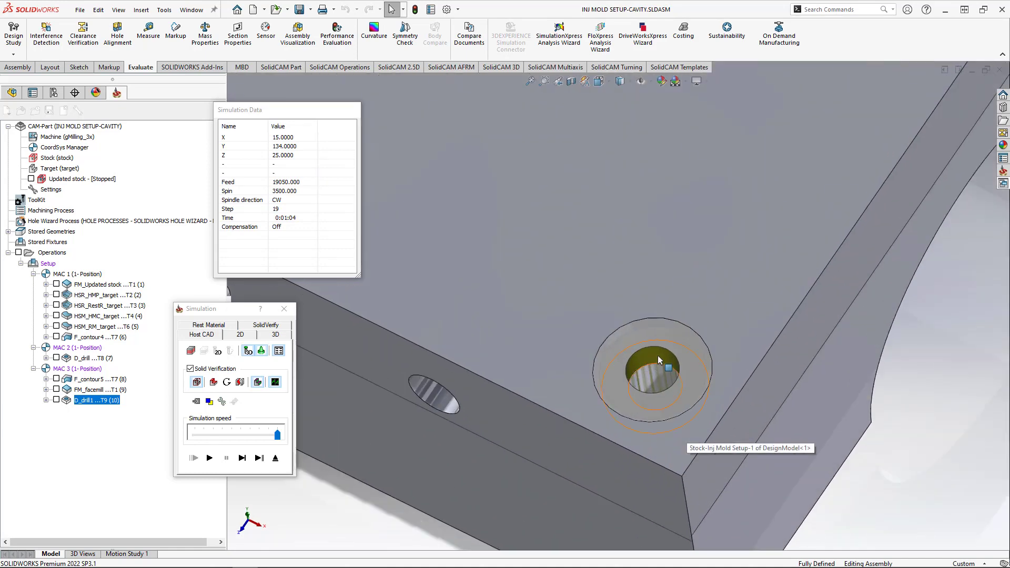
{"action": "scroll", "coordinate": [636, 365], "scroll_direction": "up", "scroll_amount": 8}
{"action": "middle_click_drag", "start_coordinate": [601, 359], "coordinate": [617, 290]}
{"action": "scroll", "coordinate": [619, 289], "scroll_direction": "up", "scroll_amount": 5}
{"action": "scroll", "coordinate": [517, 233], "scroll_direction": "down", "scroll_amount": 3}
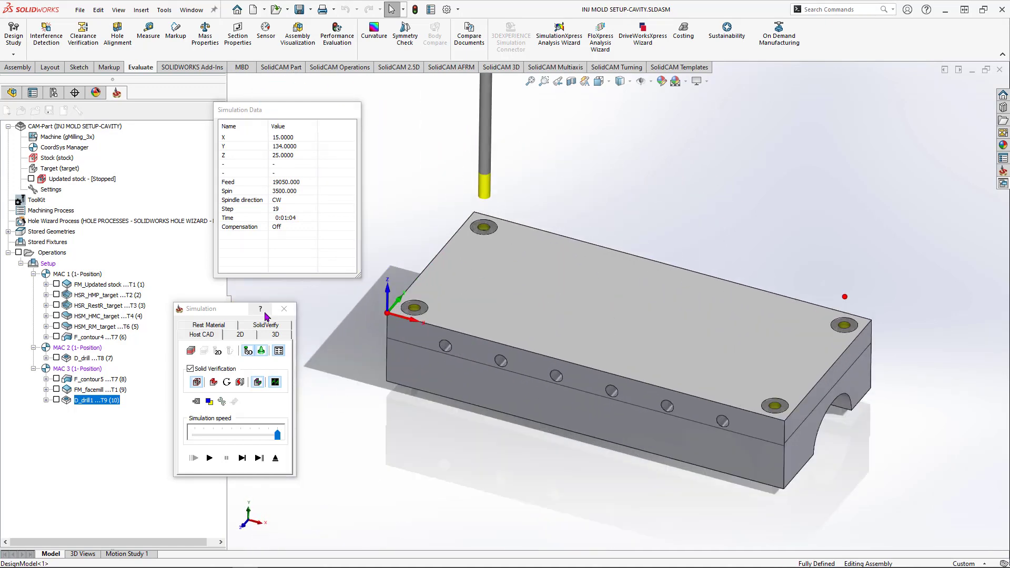
{"action": "left_click", "coordinate": [284, 309]}
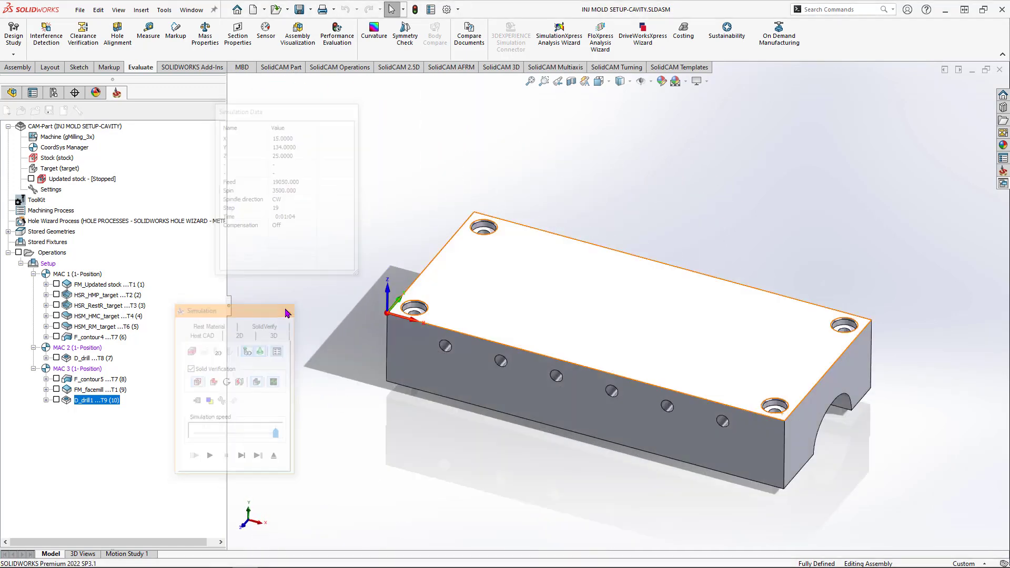
{"action": "left_click", "coordinate": [403, 423]}
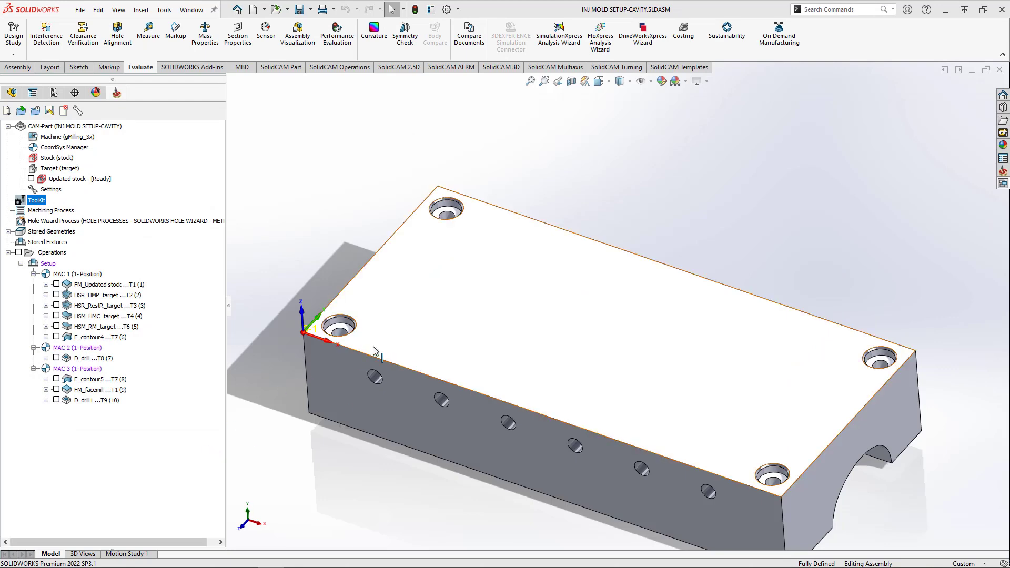
Step: Check the diameter of the counterbores at the block's corner holes
{"action": "scroll", "coordinate": [327, 342], "scroll_direction": "down", "scroll_amount": 3}
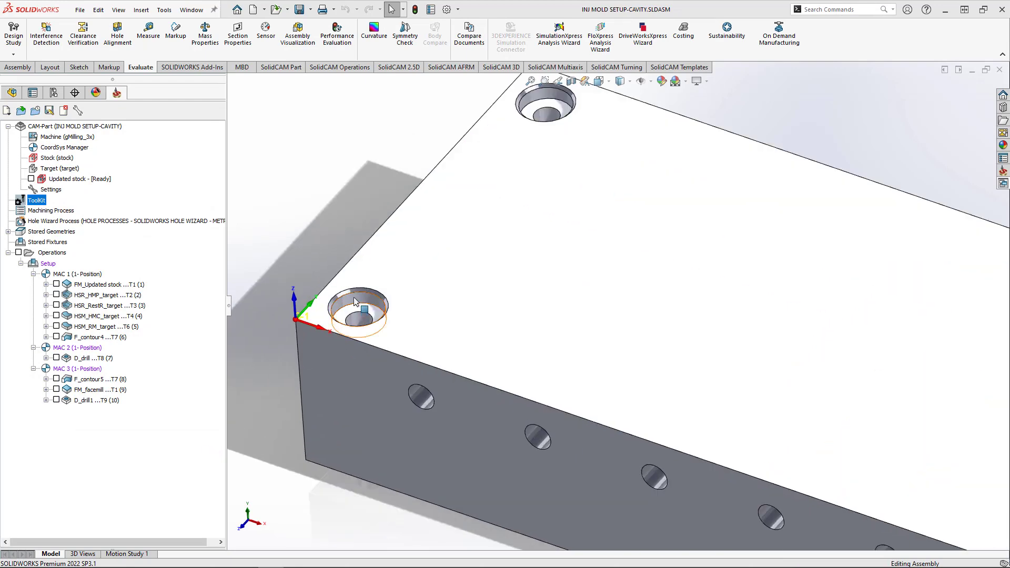
{"action": "left_click", "coordinate": [355, 302]}
{"action": "left_click", "coordinate": [535, 98]}
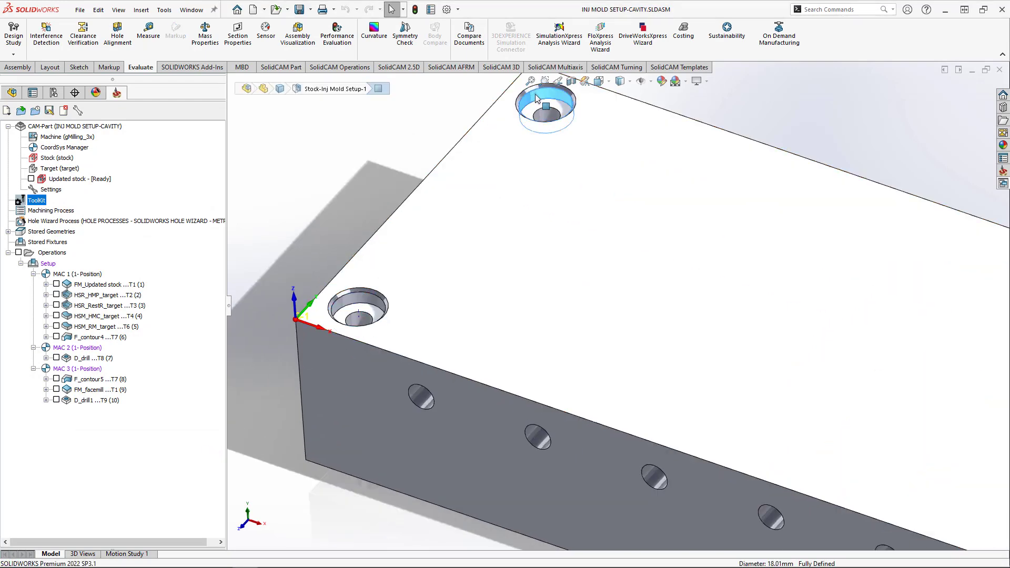
{"action": "scroll", "coordinate": [747, 265], "scroll_direction": "up", "scroll_amount": 6}
{"action": "scroll", "coordinate": [895, 348], "scroll_direction": "down", "scroll_amount": 2}
{"action": "scroll", "coordinate": [410, 311], "scroll_direction": "down", "scroll_amount": 1}
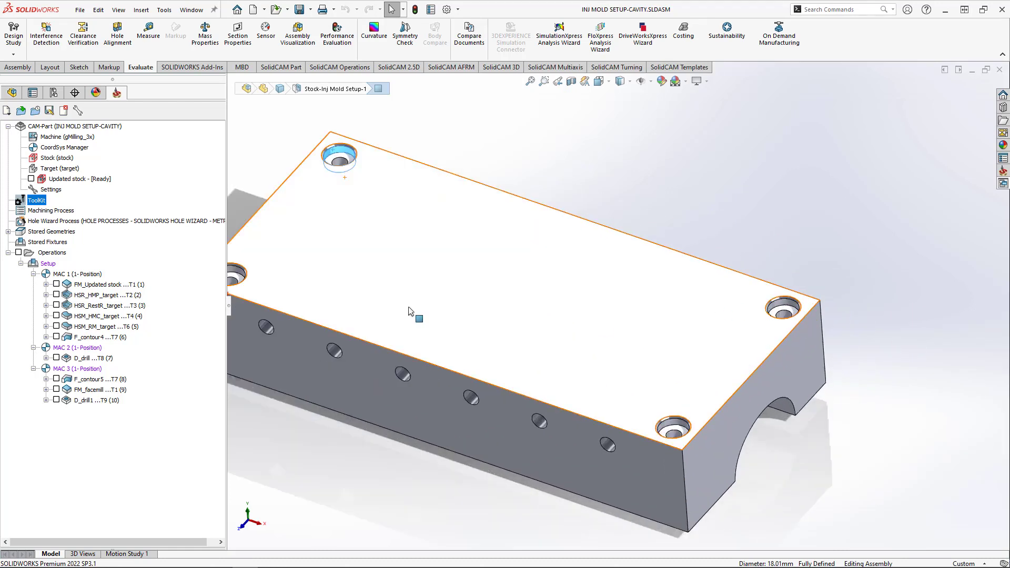
{"action": "scroll", "coordinate": [410, 293], "scroll_direction": "up", "scroll_amount": 2}
{"action": "scroll", "coordinate": [620, 339], "scroll_direction": "down", "scroll_amount": 3}
{"action": "left_click", "coordinate": [287, 186]}
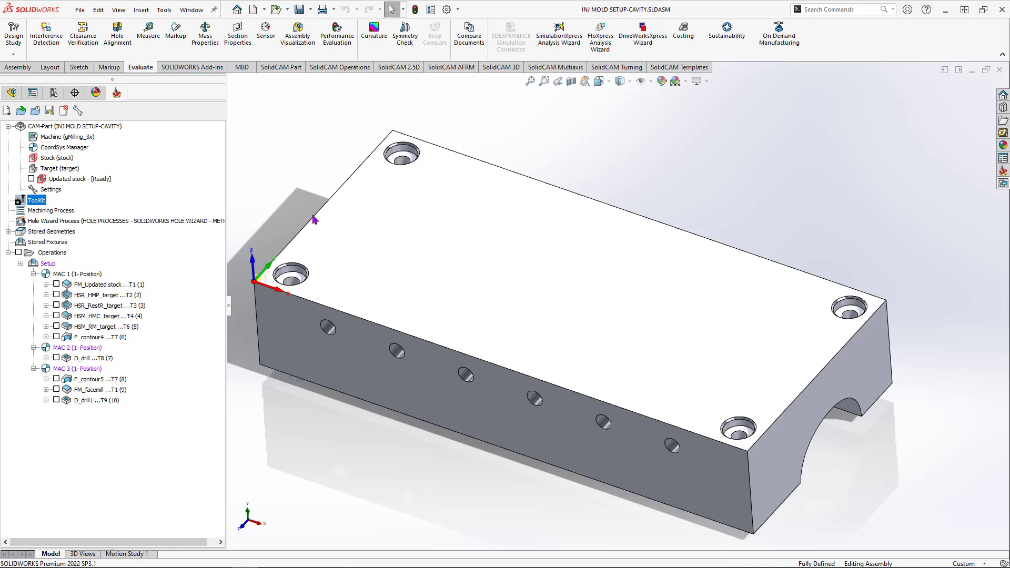
Step: Examine the wall and floor of the counterbore nearest the coordinate origin
{"action": "scroll", "coordinate": [291, 272], "scroll_direction": "down", "scroll_amount": 5}
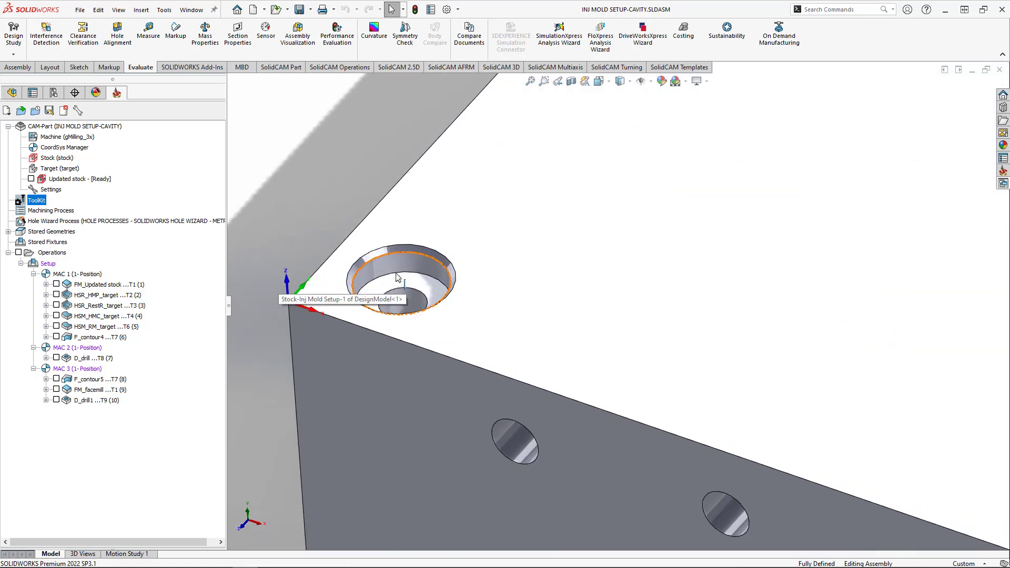
{"action": "left_click", "coordinate": [398, 289]}
{"action": "left_click", "coordinate": [396, 287]}
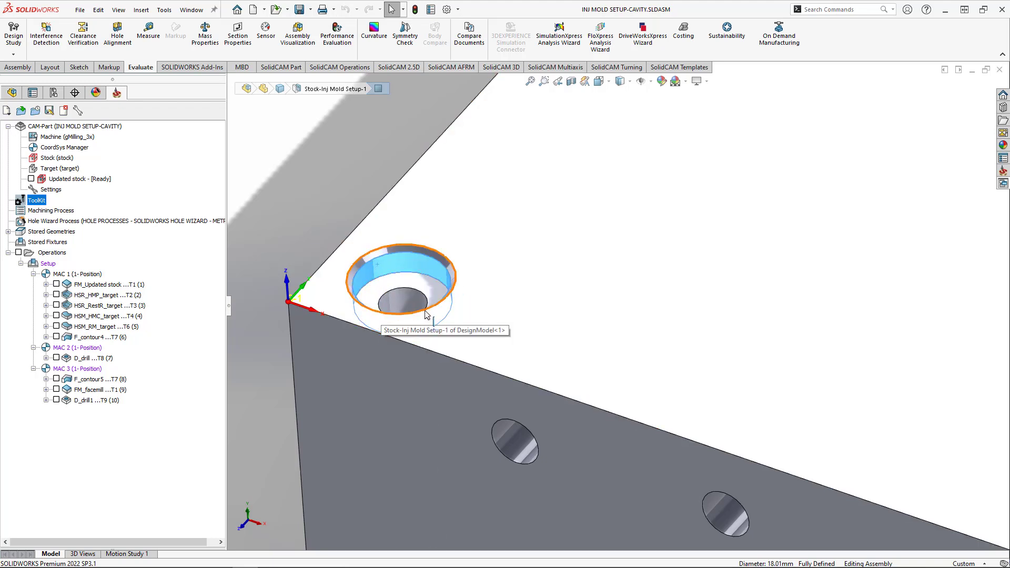
{"action": "left_click", "coordinate": [376, 289]}
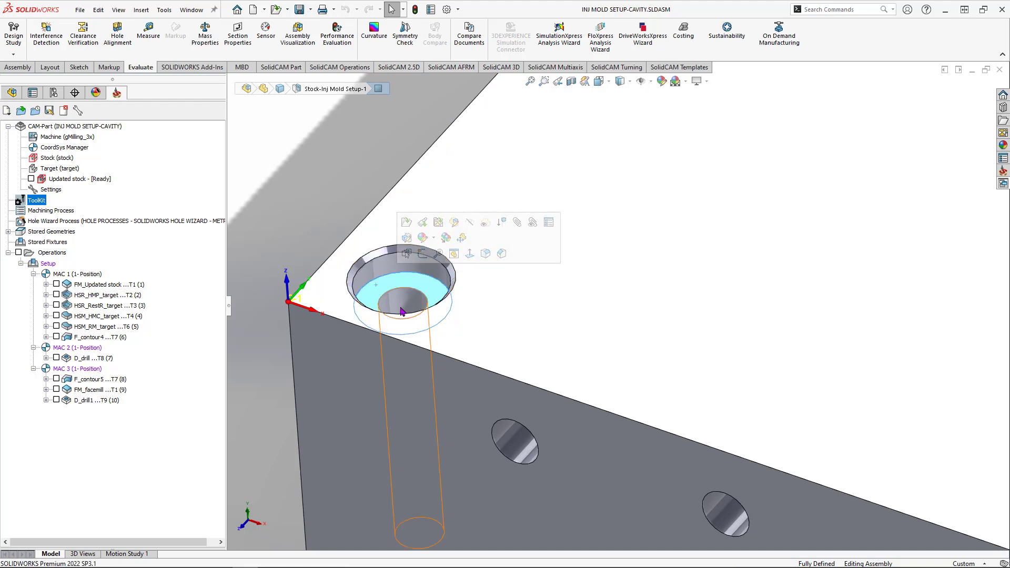
{"action": "scroll", "coordinate": [736, 411], "scroll_direction": "up", "scroll_amount": 10}
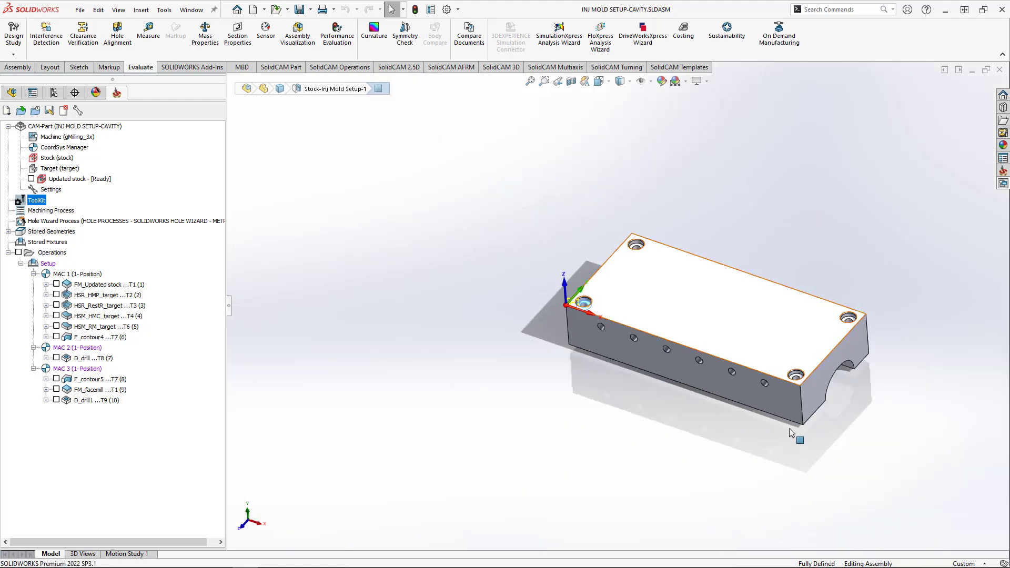
Step: Examine the corner holes from the cavity side, and check the bottom edge and floor of the counterbore nearest the origin
{"action": "middle_click_drag", "start_coordinate": [792, 433], "coordinate": [772, 350]}
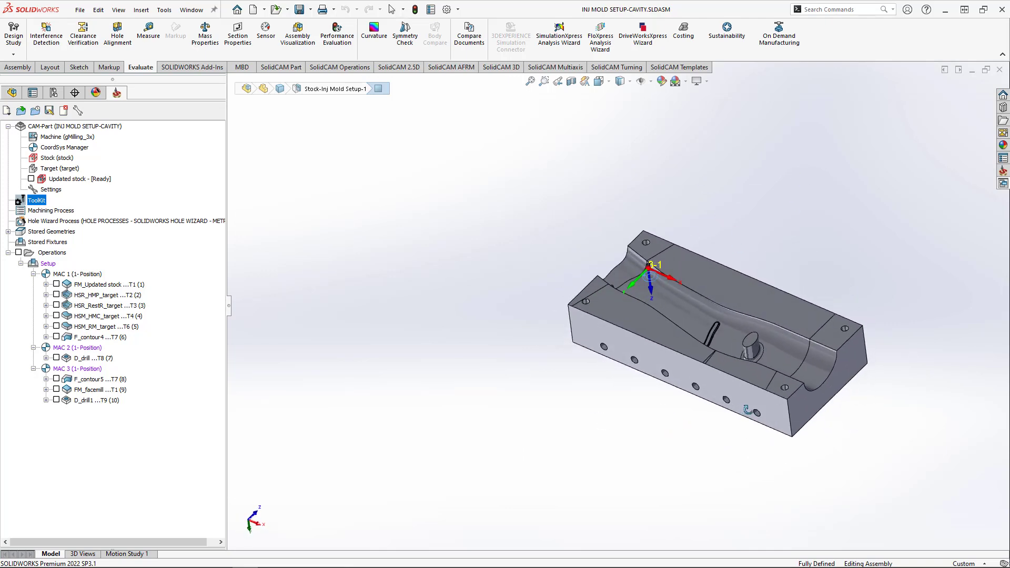
{"action": "scroll", "coordinate": [771, 350], "scroll_direction": "down", "scroll_amount": 5}
{"action": "scroll", "coordinate": [771, 350], "scroll_direction": "down", "scroll_amount": 3}
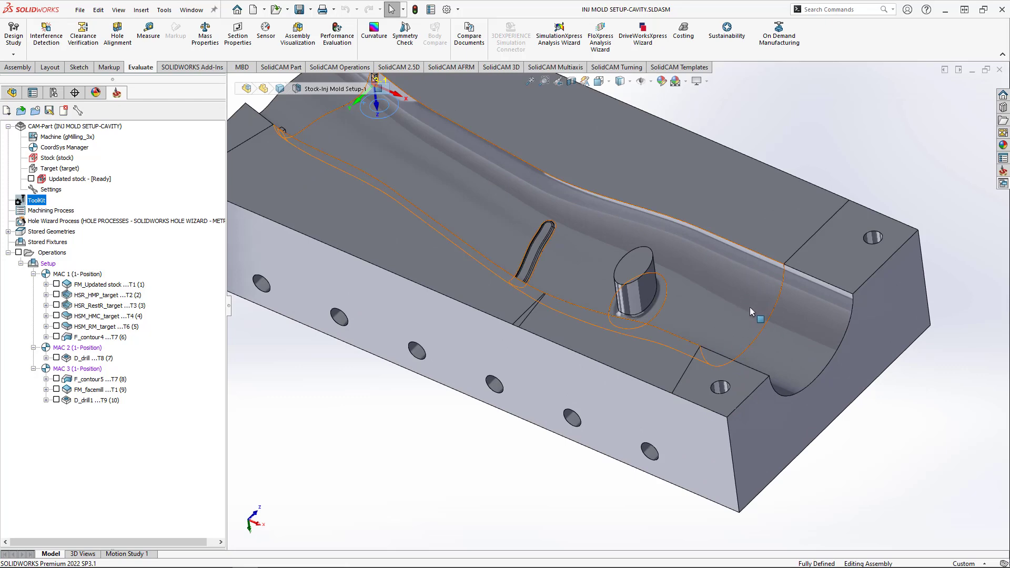
{"action": "middle_click_drag", "start_coordinate": [696, 254], "coordinate": [602, 347]}
{"action": "scroll", "coordinate": [638, 232], "scroll_direction": "up", "scroll_amount": 5}
{"action": "scroll", "coordinate": [471, 183], "scroll_direction": "down", "scroll_amount": 10}
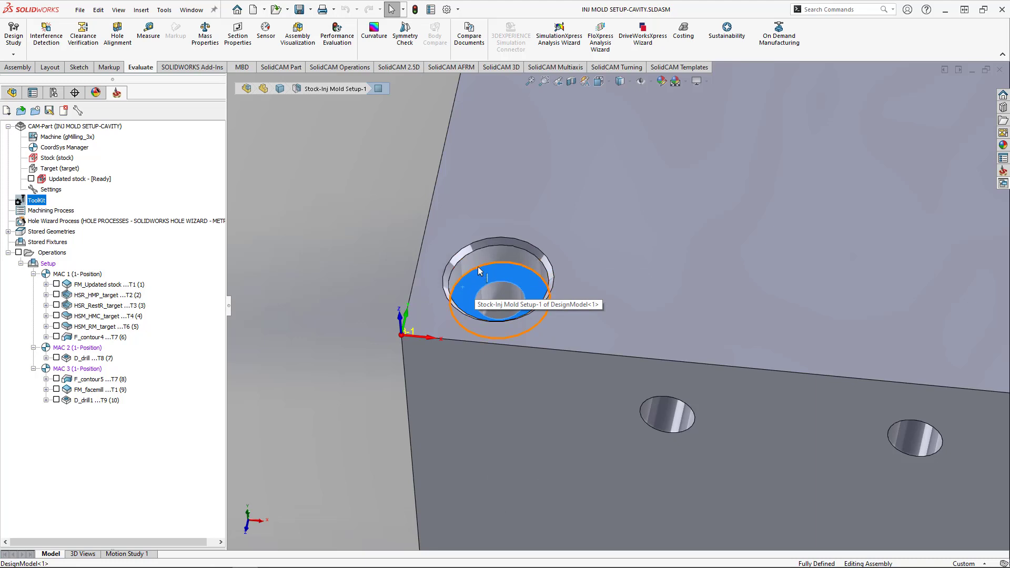
{"action": "left_click", "coordinate": [481, 271]}
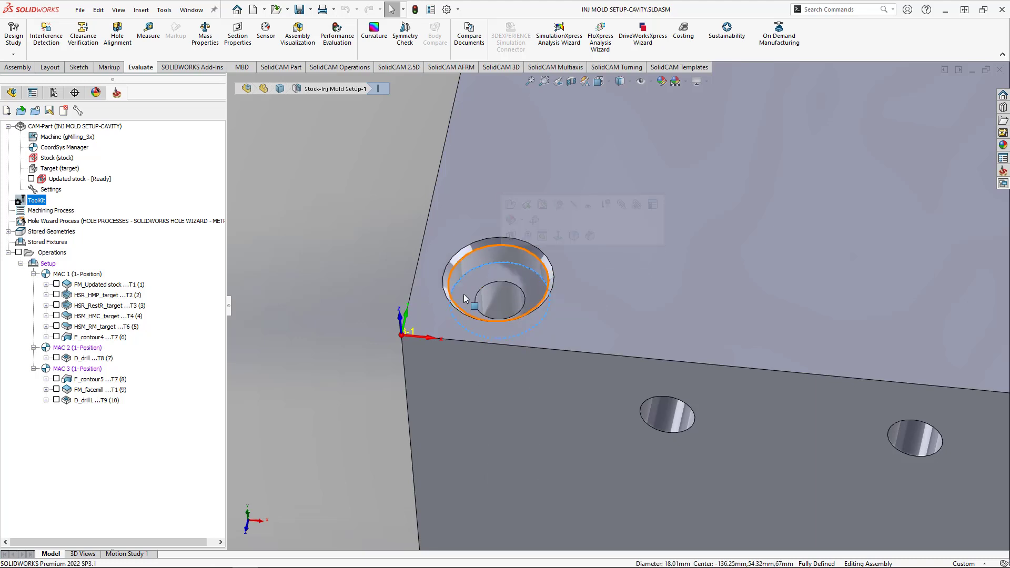
{"action": "left_click", "coordinate": [496, 279]}
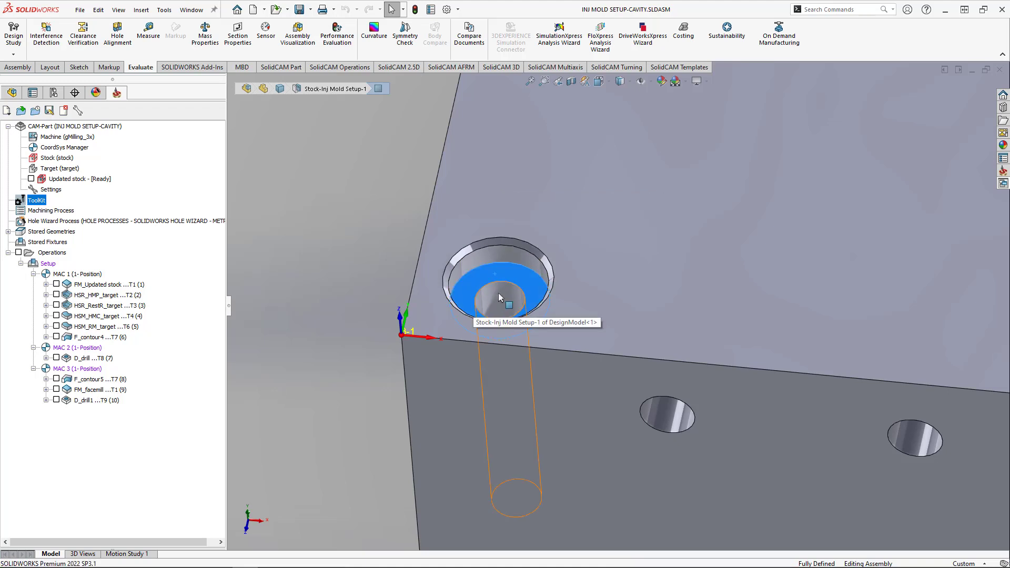
{"action": "scroll", "coordinate": [631, 241], "scroll_direction": "up", "scroll_amount": 8}
{"action": "middle_click_drag", "start_coordinate": [852, 243], "coordinate": [715, 280], "text": "ctrl"}
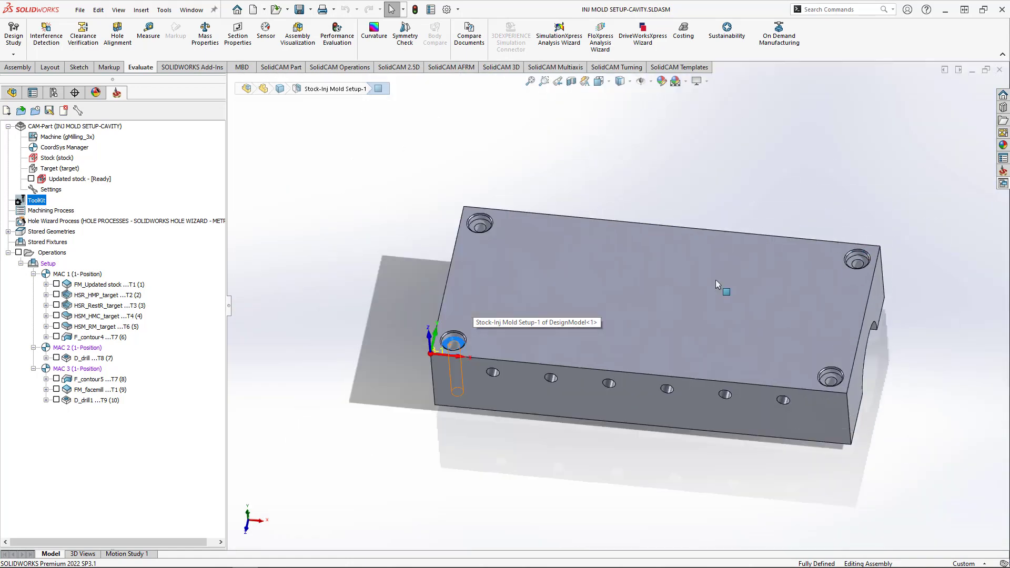
{"action": "left_click", "coordinate": [355, 191]}
Step: Add a Pocket milling operation on MAC 3 (1- Position) and start a new contour geometry for it
{"action": "right_click", "coordinate": [41, 253]}
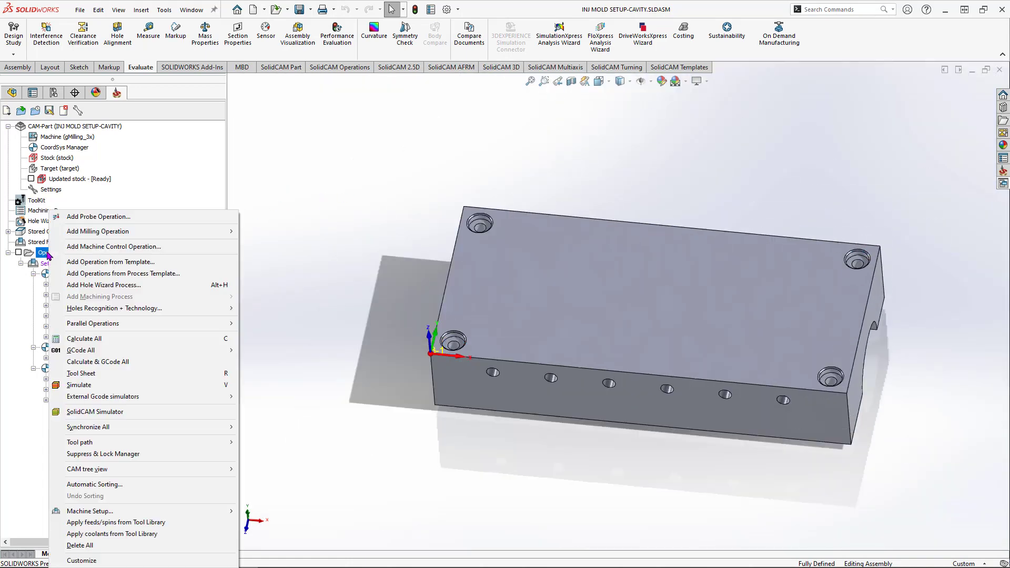
{"action": "mouse_move", "coordinate": [111, 234]}
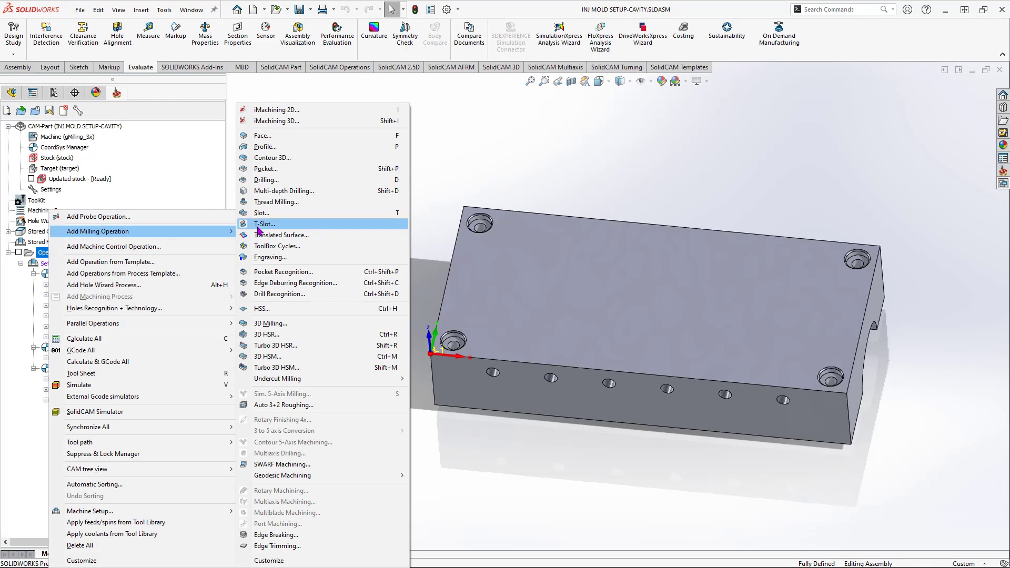
{"action": "left_click", "coordinate": [289, 170]}
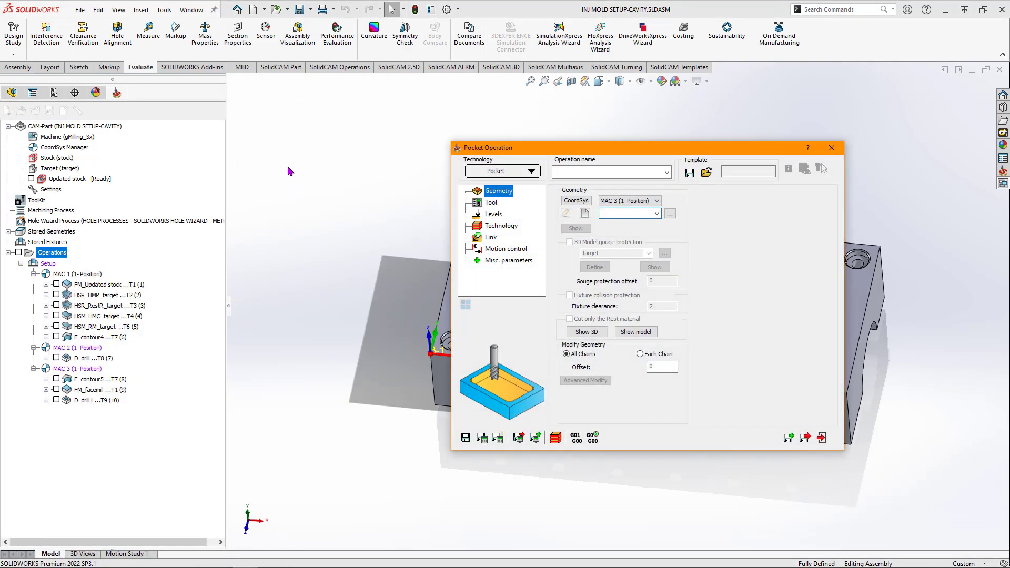
{"action": "left_click_drag", "start_coordinate": [504, 149], "coordinate": [91, 117]}
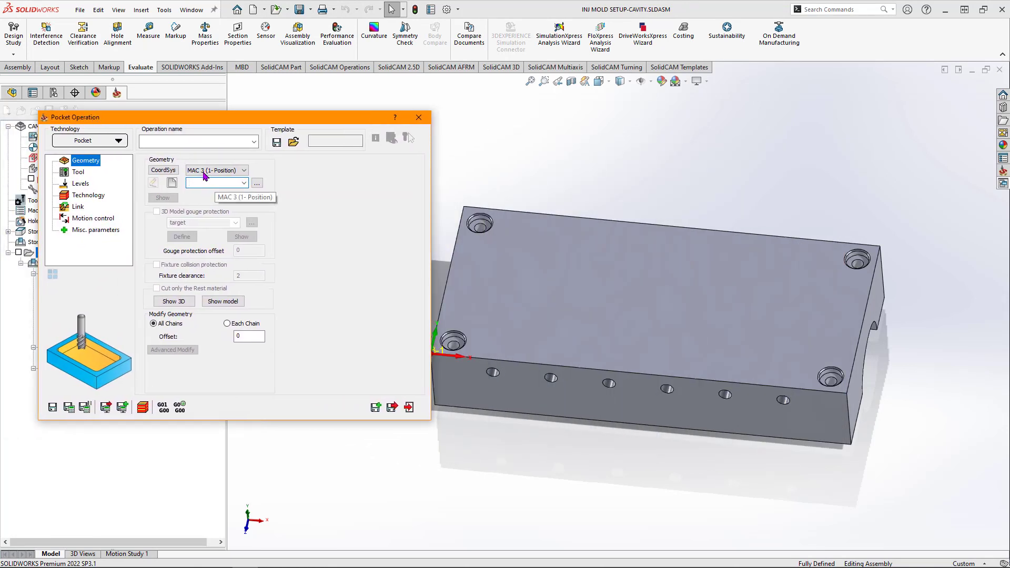
{"action": "left_click", "coordinate": [172, 183]}
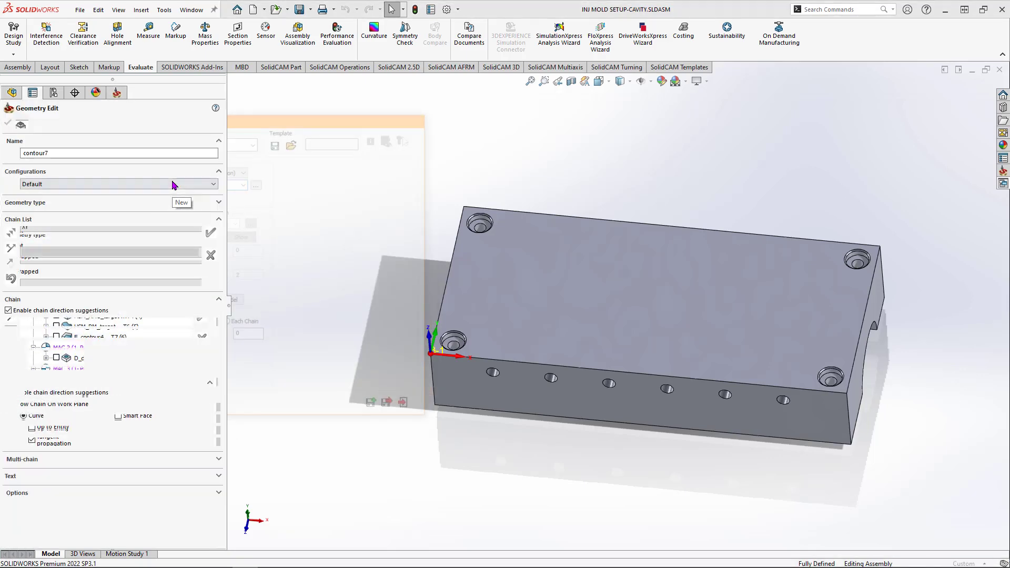
Step: Add the floor edge of the counterbore nearest the origin as the first chain of the pocket geometry
{"action": "scroll", "coordinate": [499, 334], "scroll_direction": "down", "scroll_amount": 10}
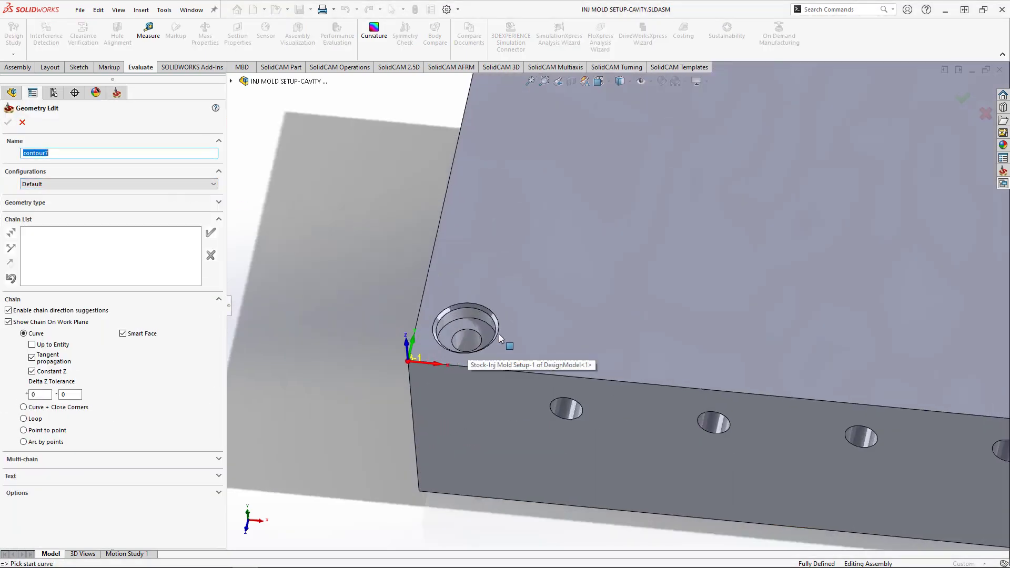
{"action": "scroll", "coordinate": [500, 334], "scroll_direction": "down", "scroll_amount": 2}
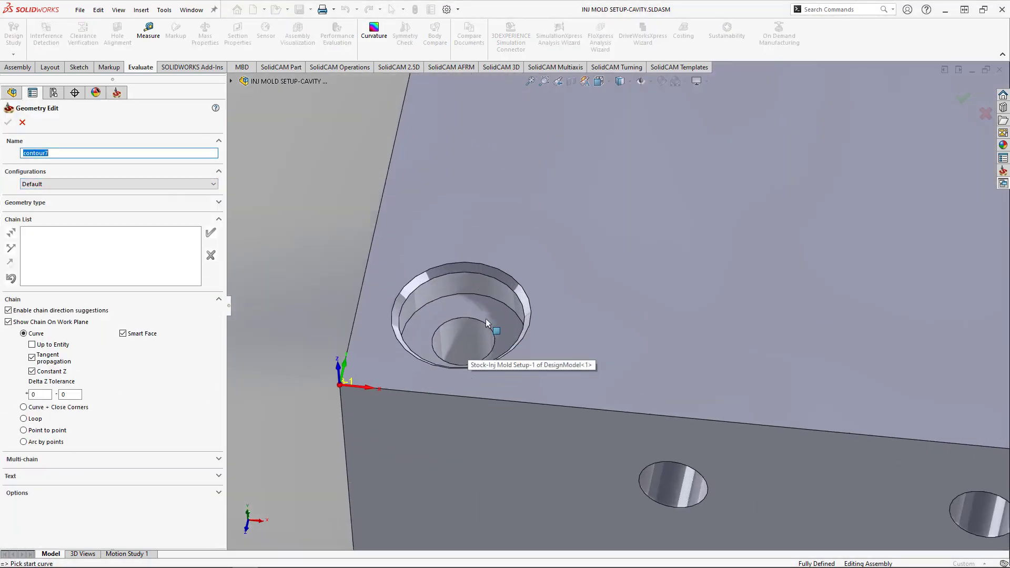
{"action": "left_click", "coordinate": [447, 296]}
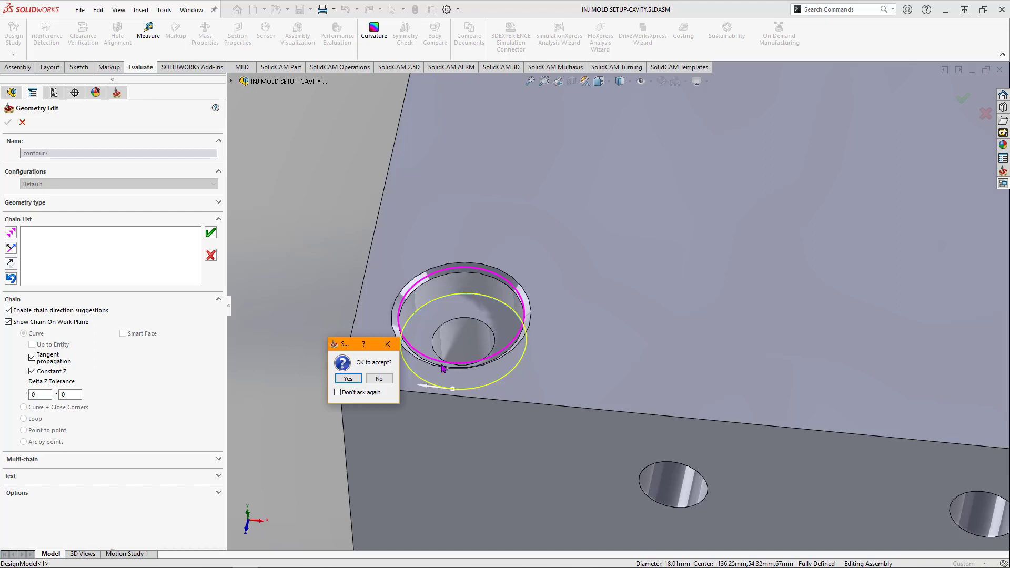
{"action": "left_click", "coordinate": [348, 379]}
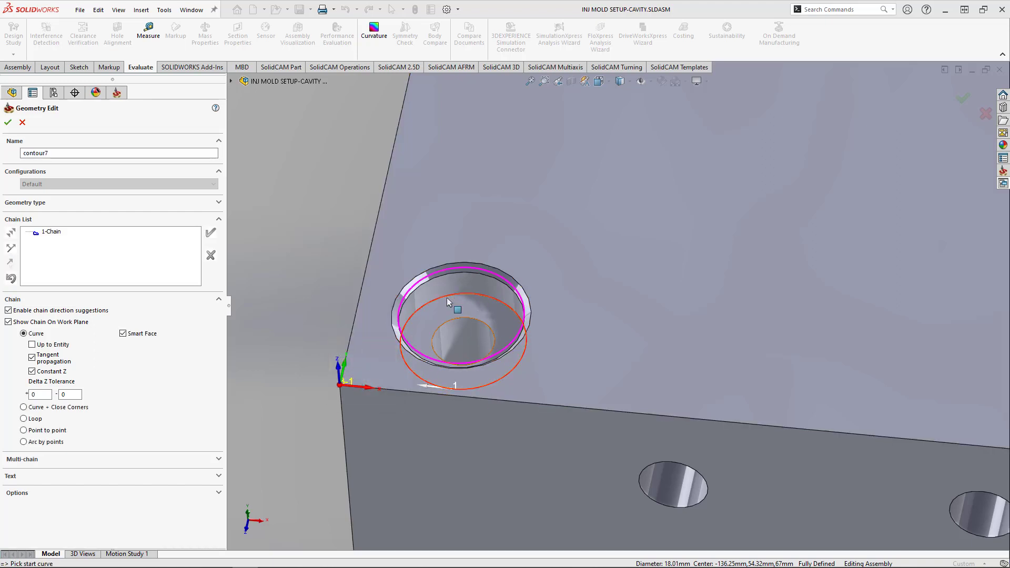
Step: Add the floor edge of the other counterbore on the origin's short side as the second chain
{"action": "scroll", "coordinate": [472, 251], "scroll_direction": "up", "scroll_amount": 5}
{"action": "scroll", "coordinate": [628, 145], "scroll_direction": "up", "scroll_amount": 4}
{"action": "scroll", "coordinate": [649, 169], "scroll_direction": "down", "scroll_amount": 3}
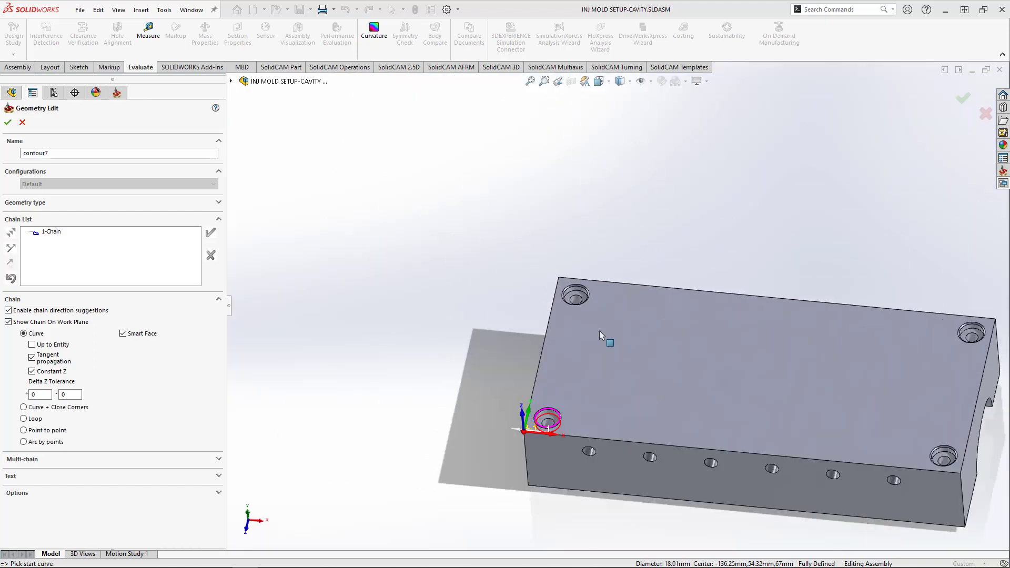
{"action": "left_click", "coordinate": [575, 297]}
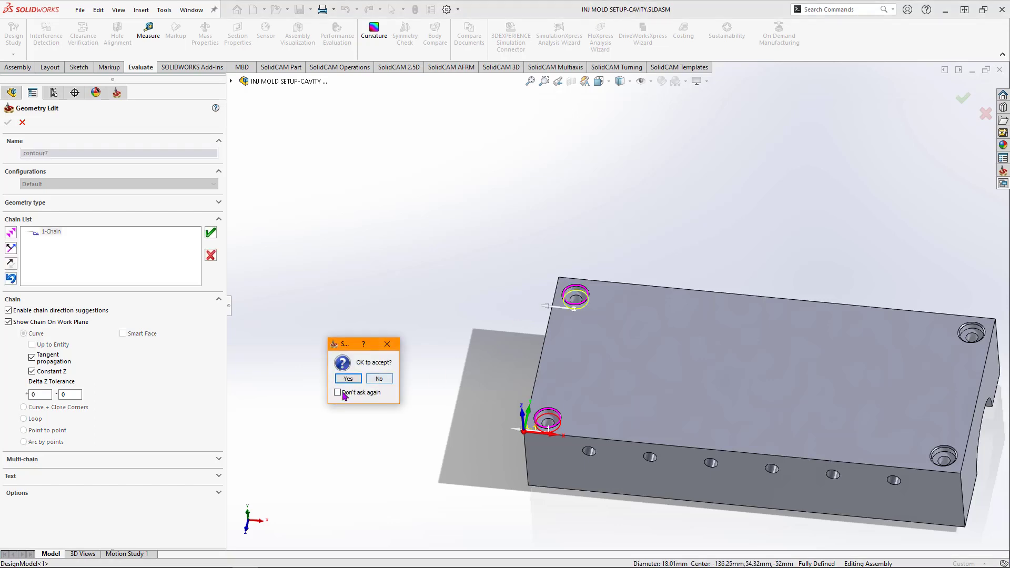
{"action": "left_click", "coordinate": [351, 380]}
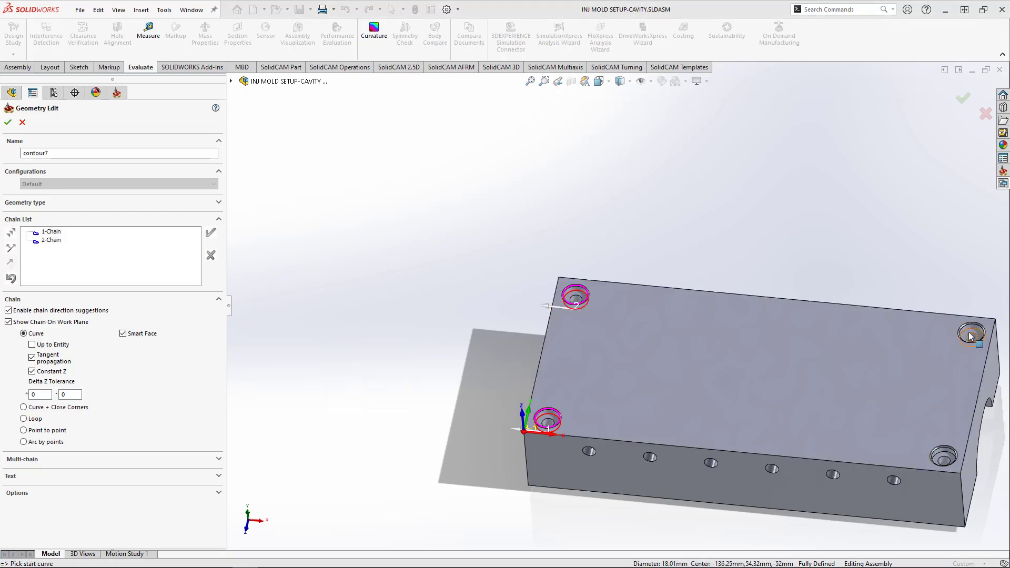
Step: Add the floor edge of the counterbore diagonally opposite the origin as the third chain of the pocket geometry
{"action": "scroll", "coordinate": [872, 339], "scroll_direction": "down", "scroll_amount": 6}
{"action": "left_click", "coordinate": [872, 338]}
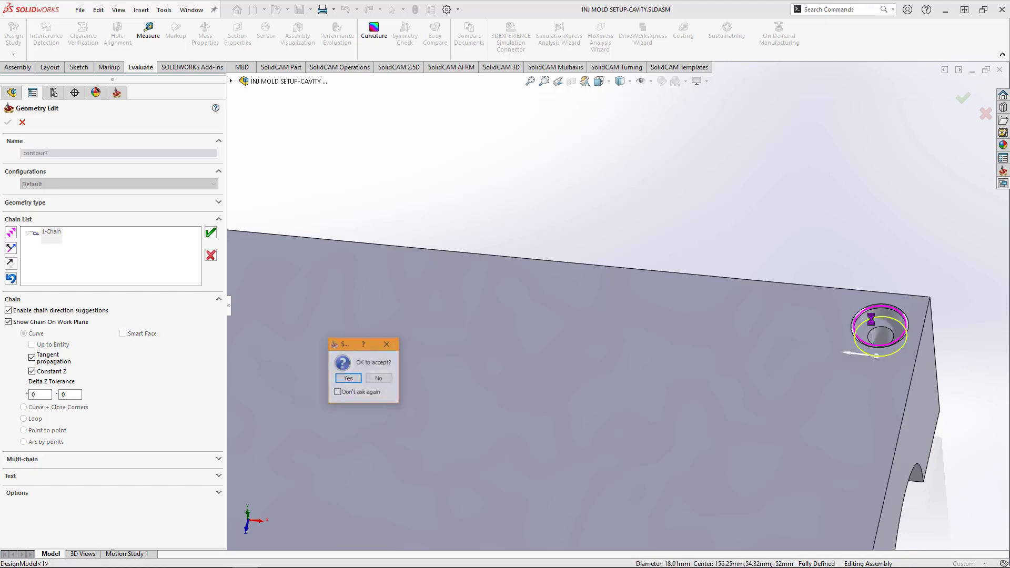
{"action": "left_click", "coordinate": [347, 378]}
Step: Add the floor edge of the last counterbore, along X from the origin, as the fourth chain and accept the contour geometry
{"action": "scroll", "coordinate": [589, 437], "scroll_direction": "up", "scroll_amount": 6}
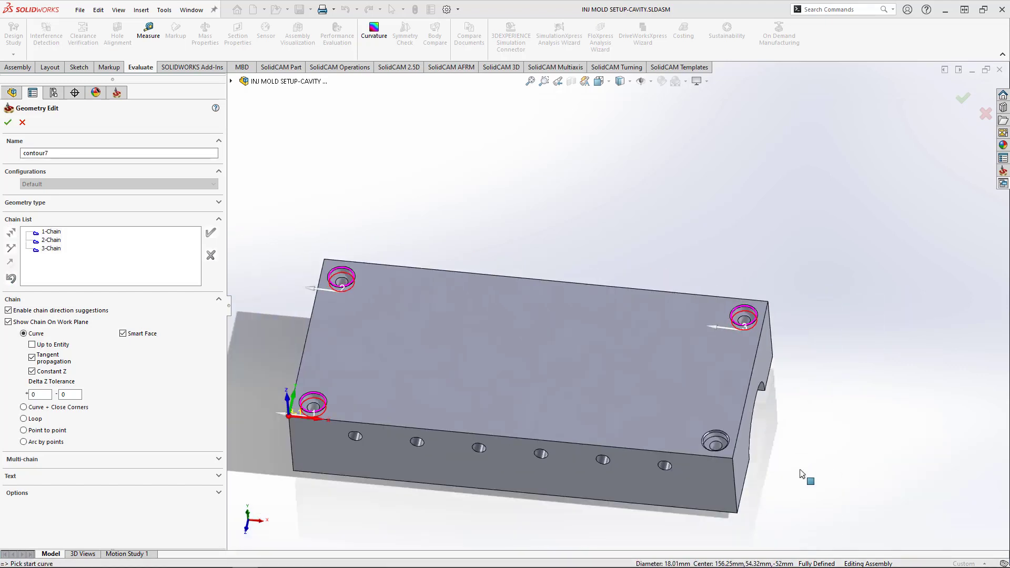
{"action": "scroll", "coordinate": [667, 418], "scroll_direction": "down", "scroll_amount": 4}
{"action": "scroll", "coordinate": [666, 418], "scroll_direction": "down", "scroll_amount": 2}
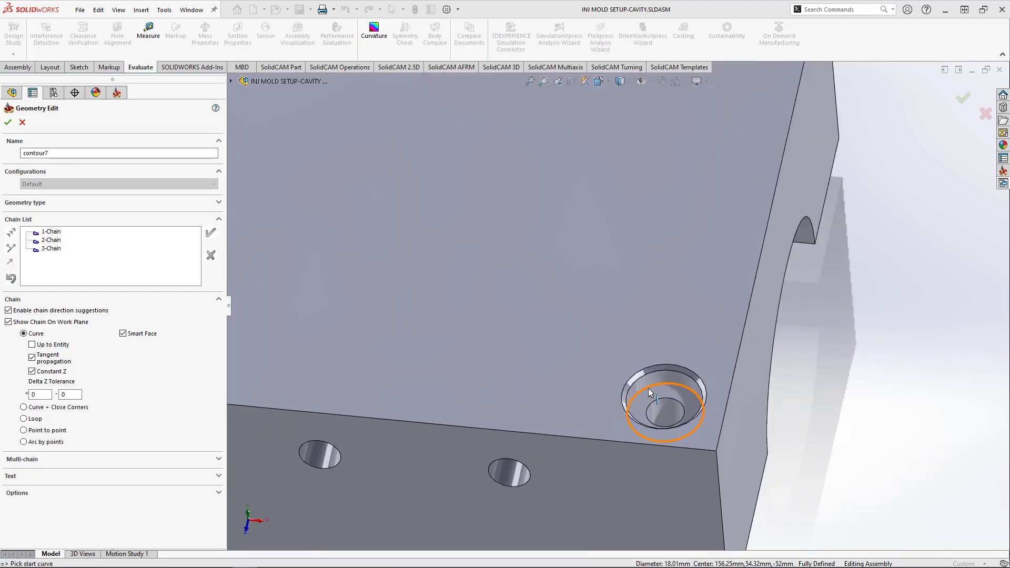
{"action": "left_click", "coordinate": [652, 387]}
{"action": "left_click", "coordinate": [348, 380]}
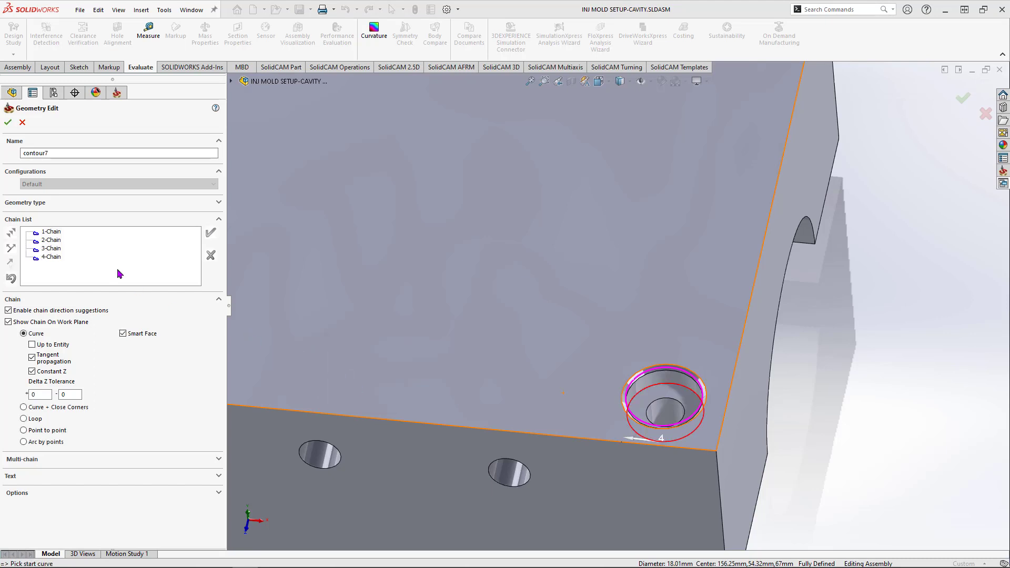
{"action": "scroll", "coordinate": [532, 294], "scroll_direction": "up", "scroll_amount": 6}
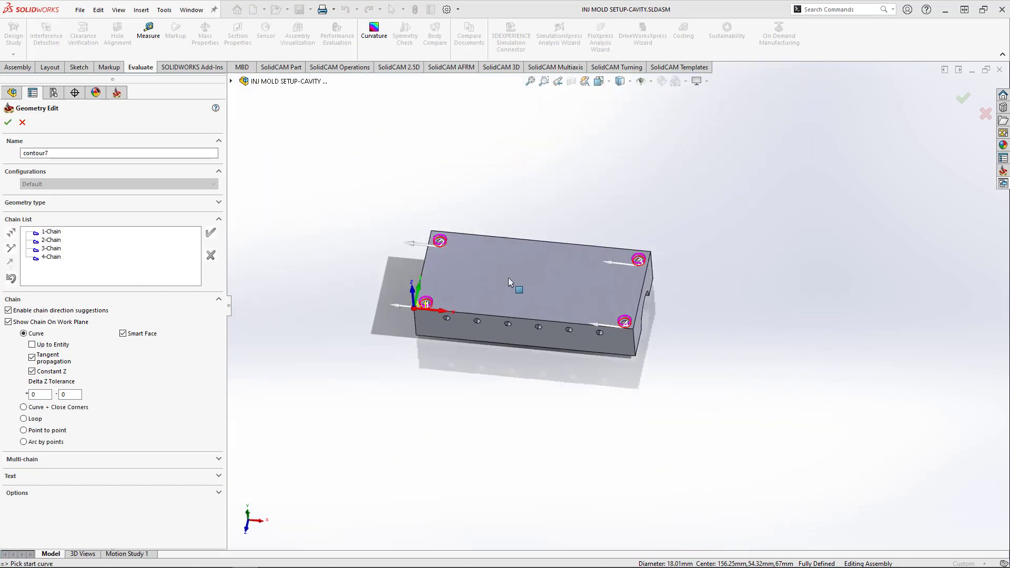
{"action": "scroll", "coordinate": [488, 251], "scroll_direction": "down", "scroll_amount": 3}
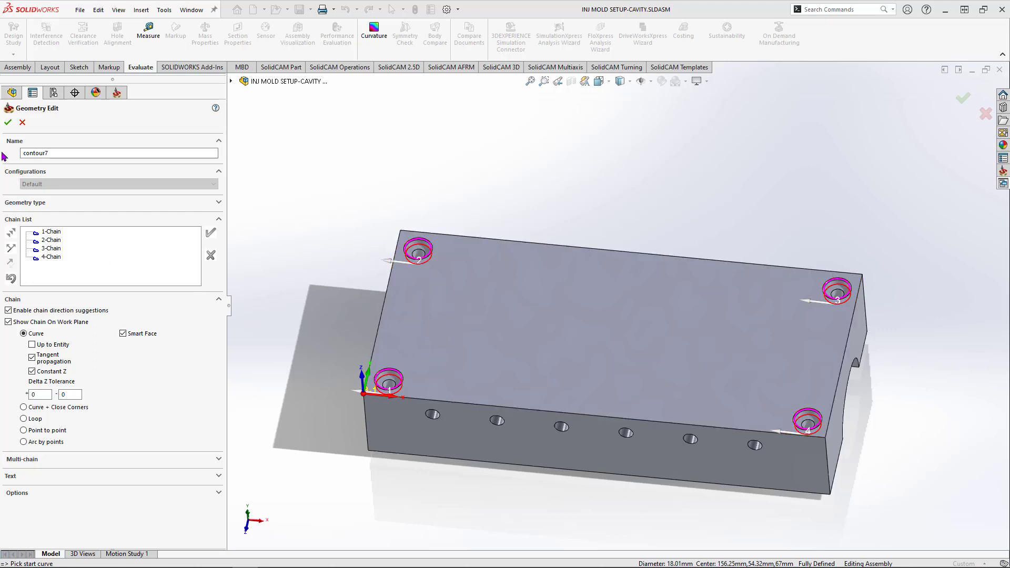
{"action": "left_click", "coordinate": [8, 123]}
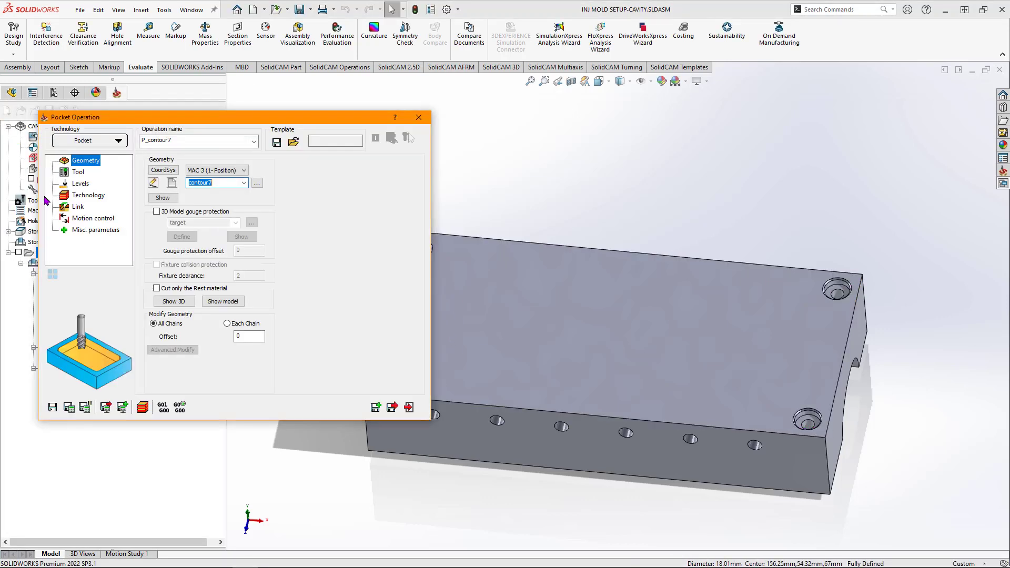
Step: Measure the diameter of the counterbore's floor edge at the corner along X from the origin for choosing a tool
{"action": "left_click", "coordinate": [77, 173]}
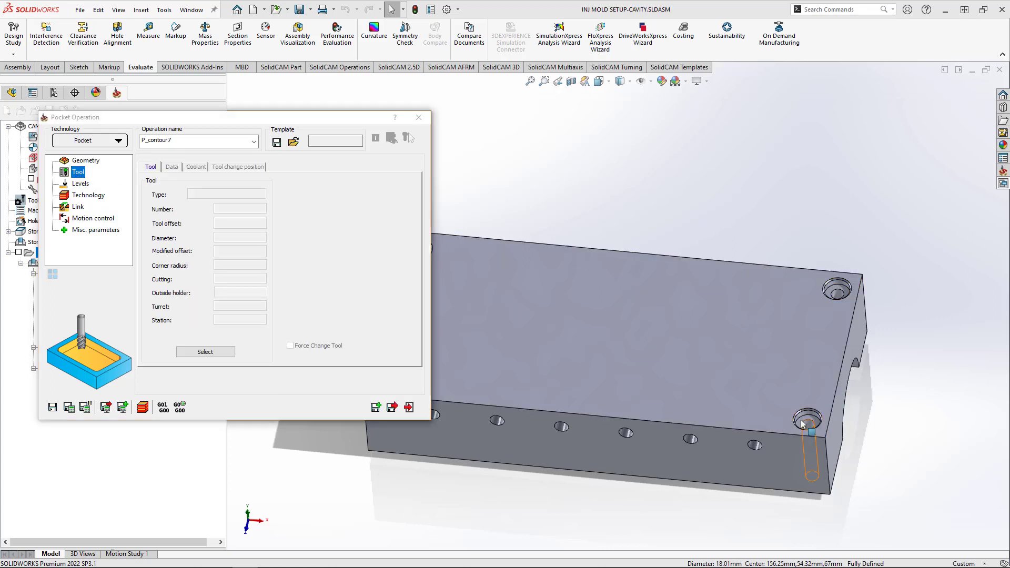
{"action": "middle_click_drag", "start_coordinate": [804, 414], "coordinate": [565, 344], "text": "ctrl"}
{"action": "scroll", "coordinate": [565, 343], "scroll_direction": "down", "scroll_amount": 2}
{"action": "scroll", "coordinate": [566, 343], "scroll_direction": "down", "scroll_amount": 4}
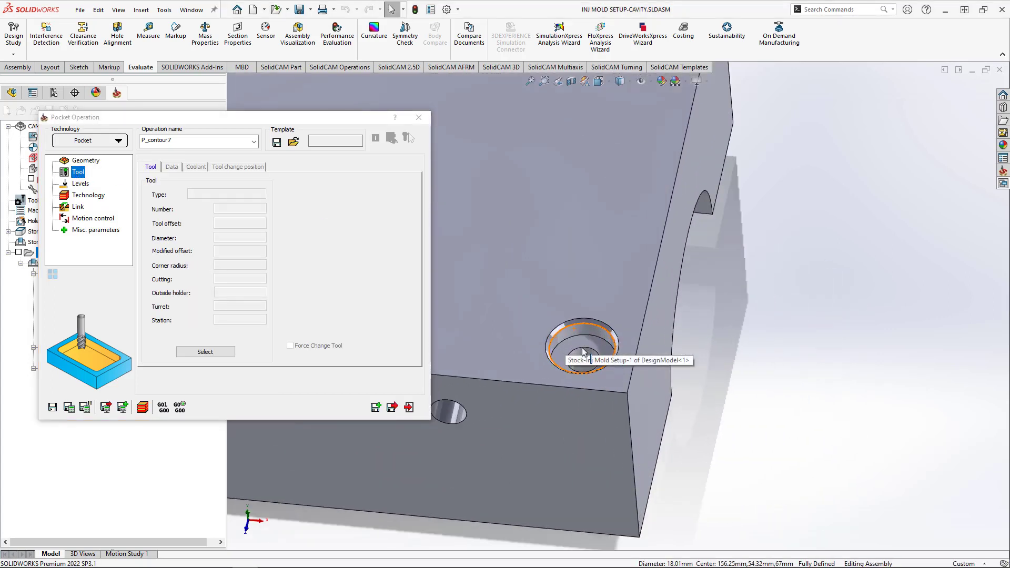
{"action": "left_click", "coordinate": [524, 313]}
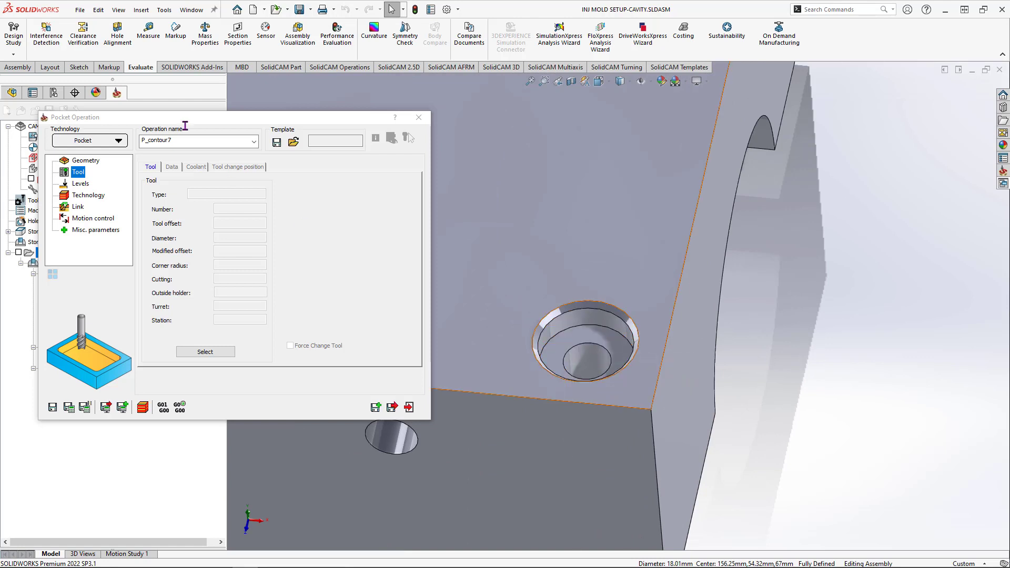
{"action": "left_click", "coordinate": [151, 29]}
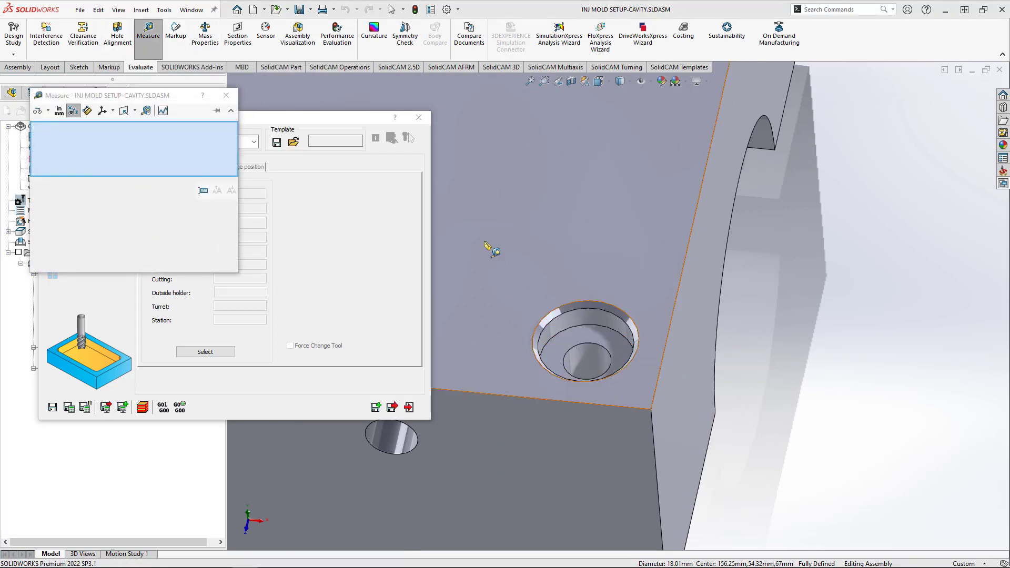
{"action": "left_click", "coordinate": [578, 328]}
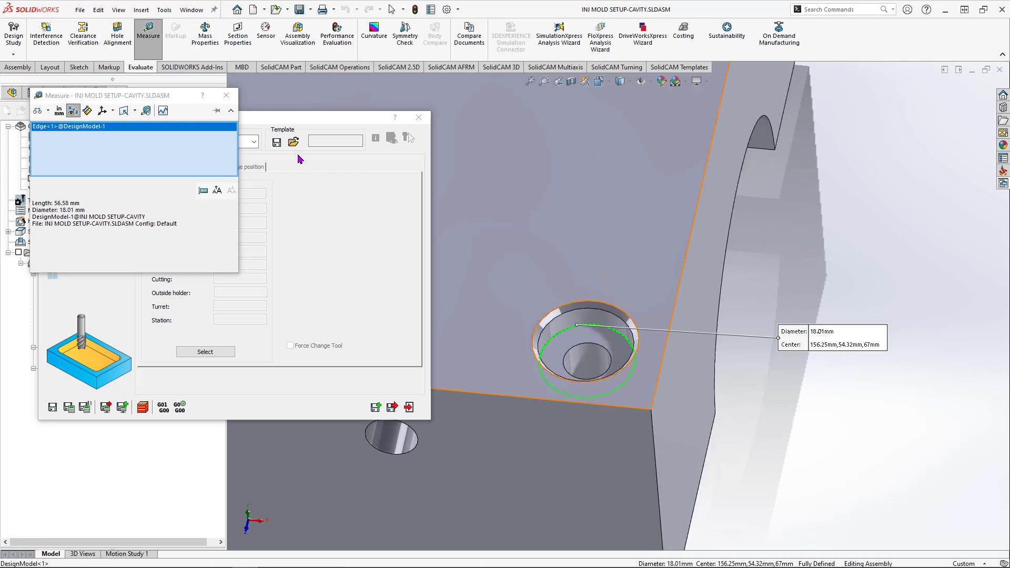
{"action": "left_click", "coordinate": [227, 96]}
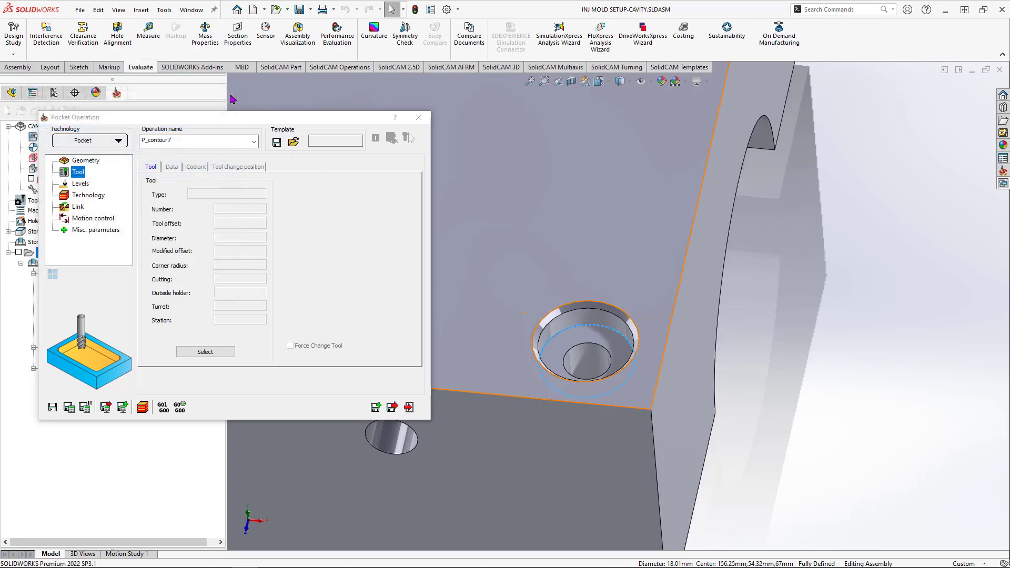
Step: Add a new 6 mm end mill to the toolkit and assign it to the pocket operation
{"action": "left_click", "coordinate": [229, 351]}
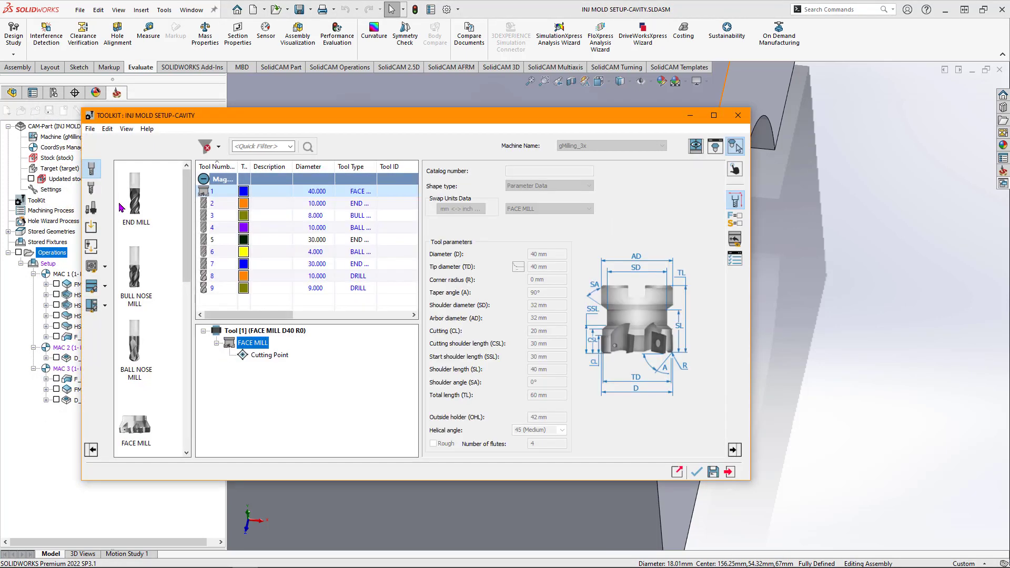
{"action": "double_click", "coordinate": [136, 206]}
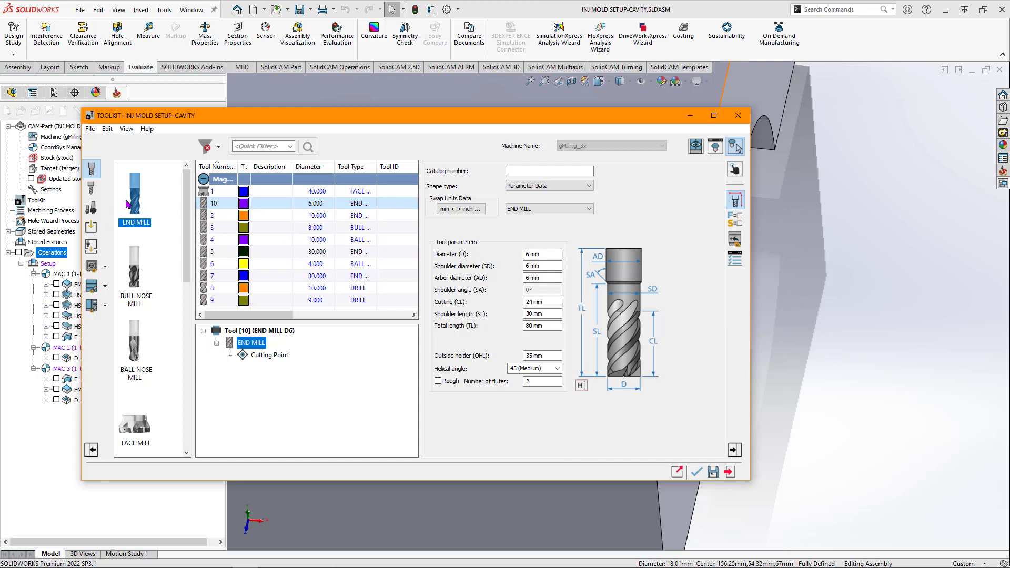
{"action": "left_click", "coordinate": [697, 472]}
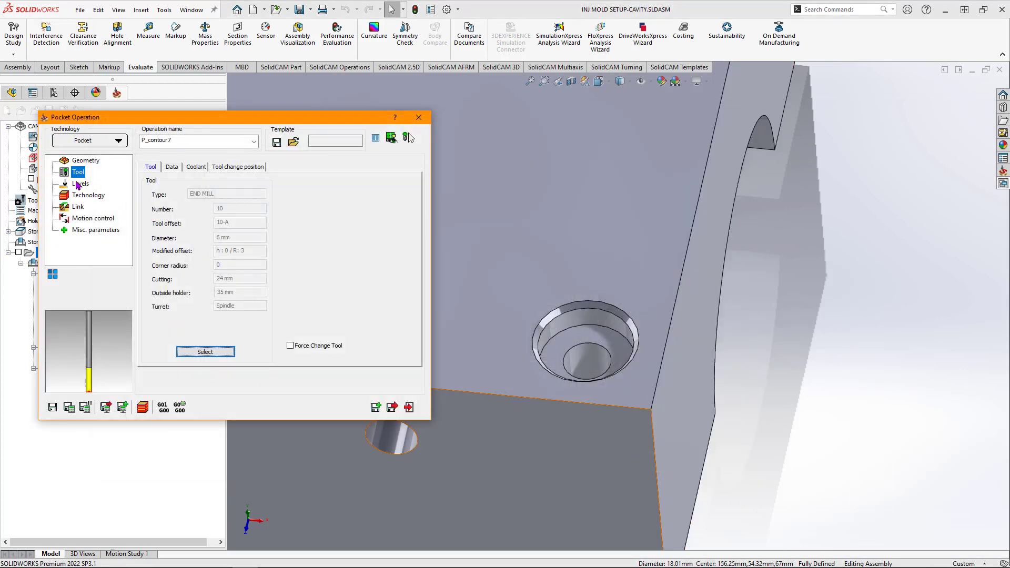
Step: Set the pocket operation's upper level by picking the block's flat top face
{"action": "left_click", "coordinate": [78, 185]}
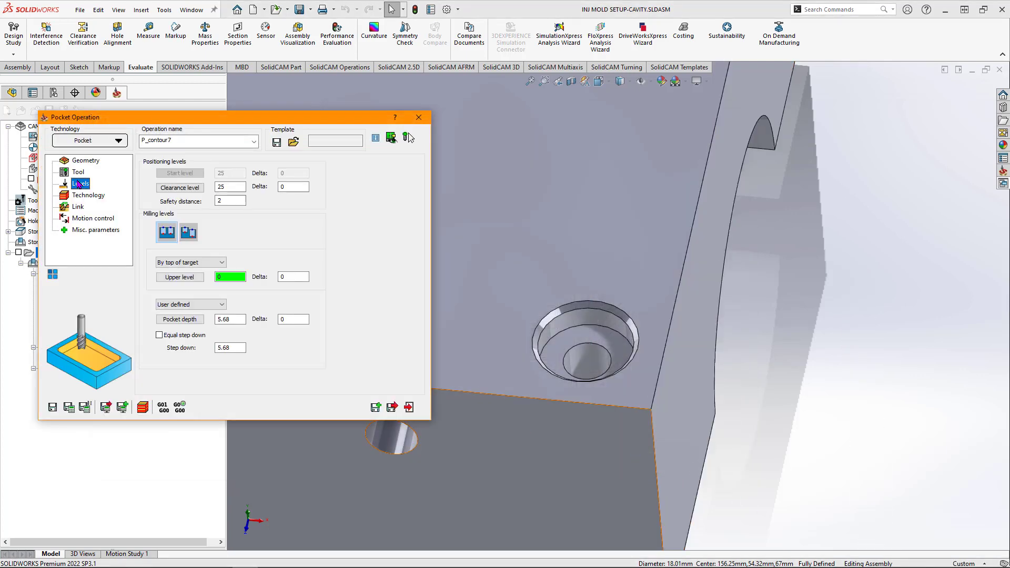
{"action": "left_click", "coordinate": [180, 277]}
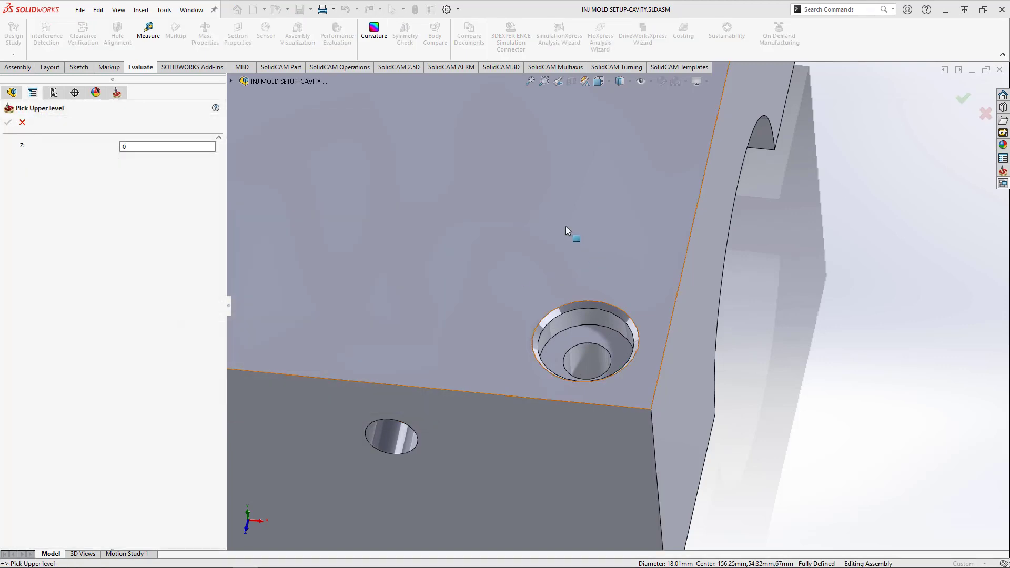
{"action": "left_click", "coordinate": [523, 244]}
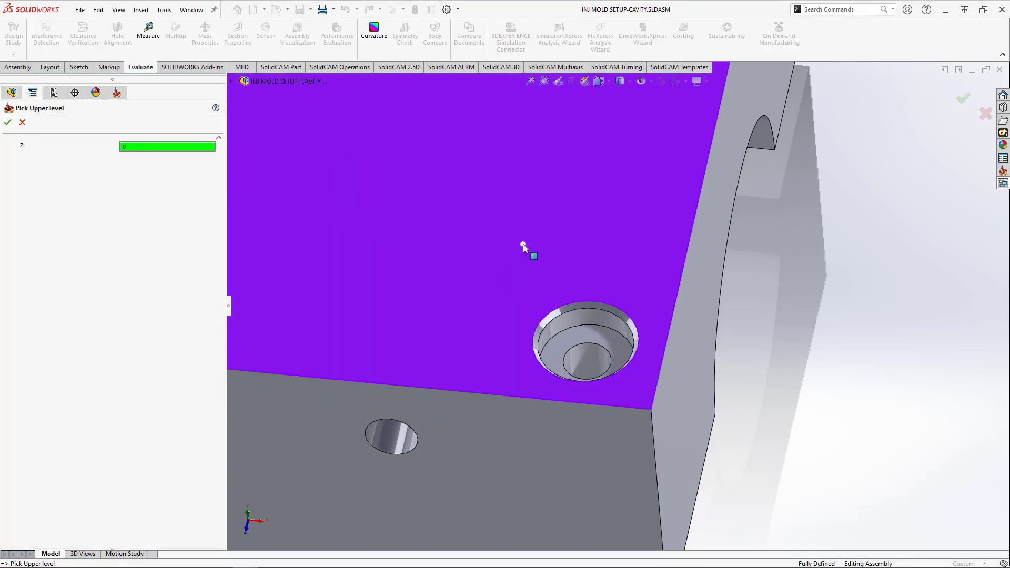
{"action": "left_click", "coordinate": [8, 122]}
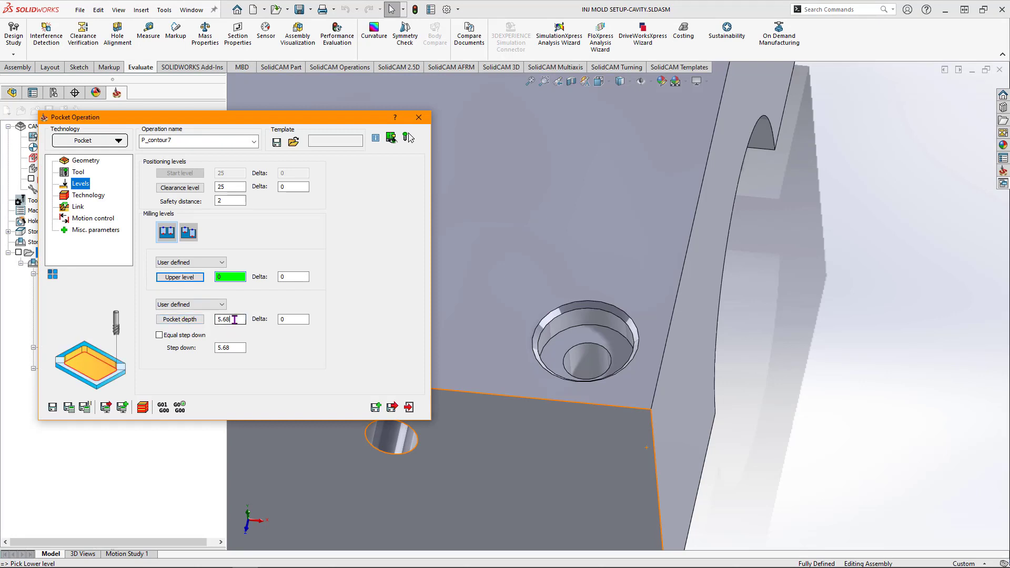
Step: Define the pocket depth by picking the annular floor face of the corner counterbore
{"action": "left_click", "coordinate": [580, 327]}
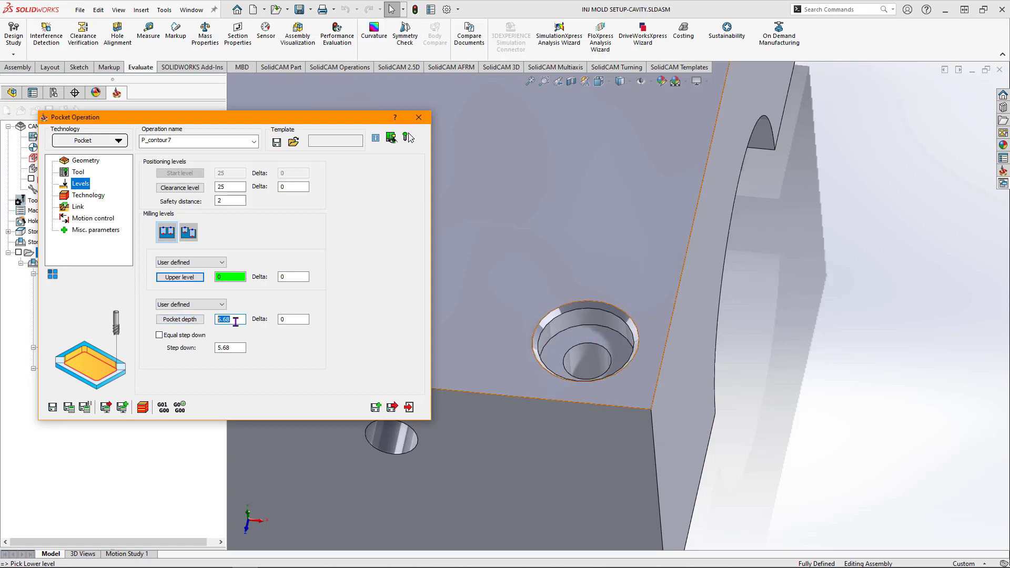
{"action": "left_click", "coordinate": [177, 320]}
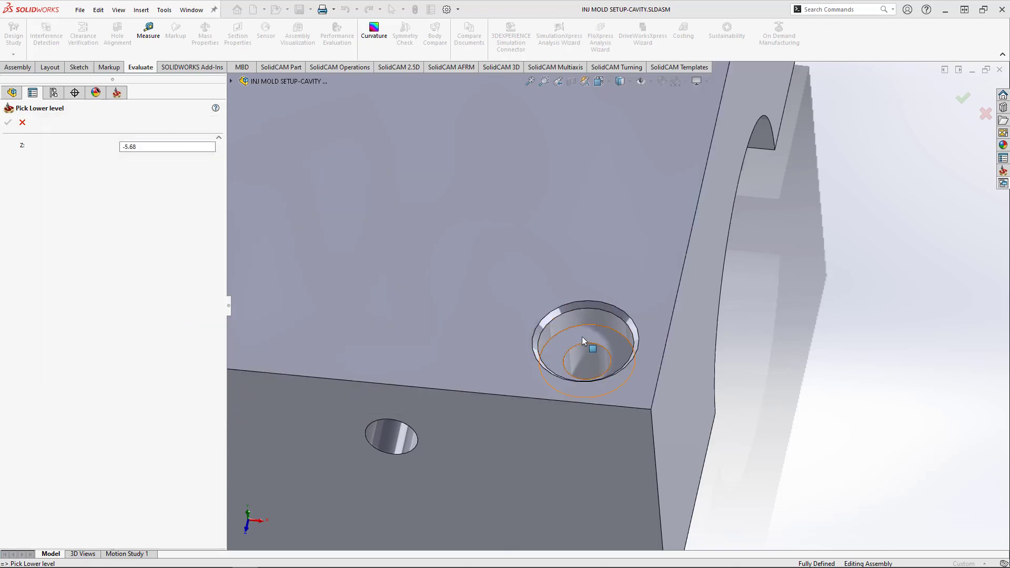
{"action": "left_click", "coordinate": [582, 338]}
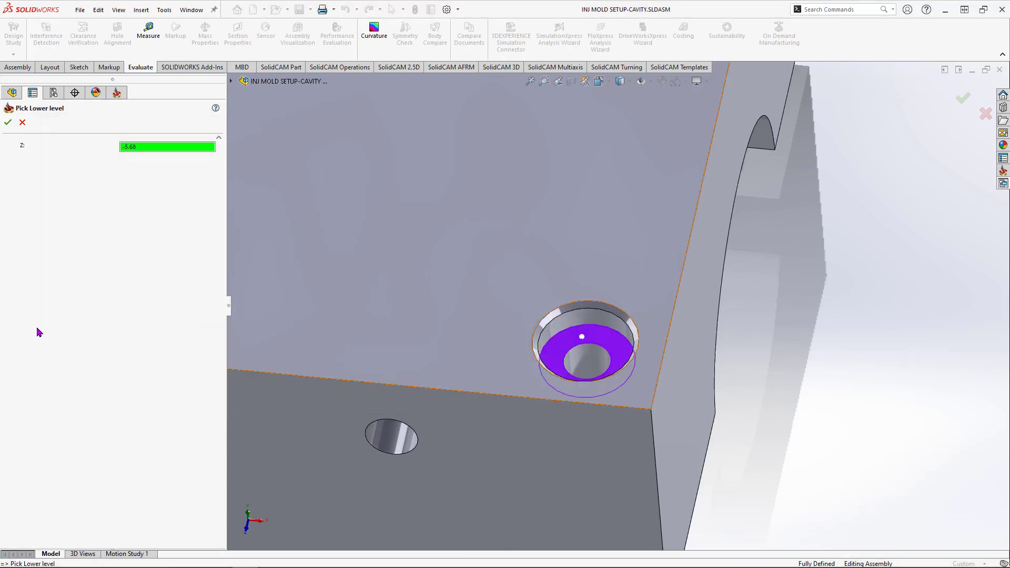
{"action": "left_click", "coordinate": [7, 125]}
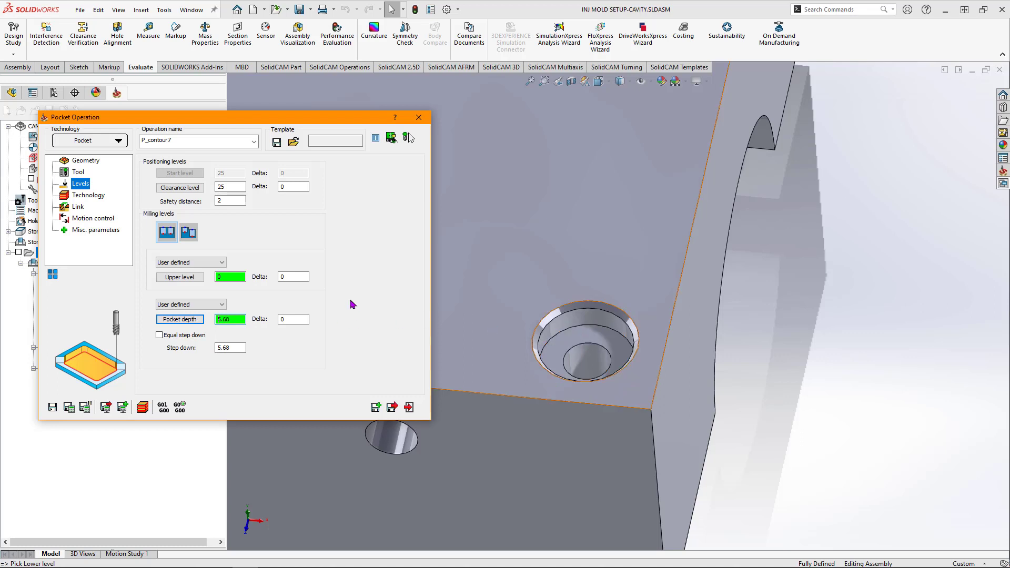
Step: Set the pocket's step down to 2 mm and enable equal step down
{"action": "left_click", "coordinate": [88, 196]}
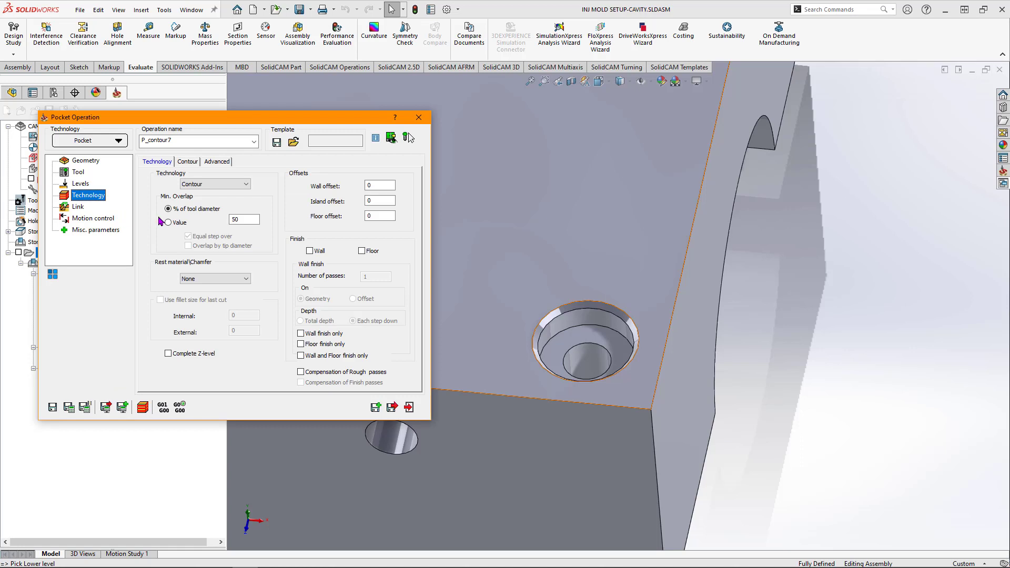
{"action": "left_click", "coordinate": [81, 185]}
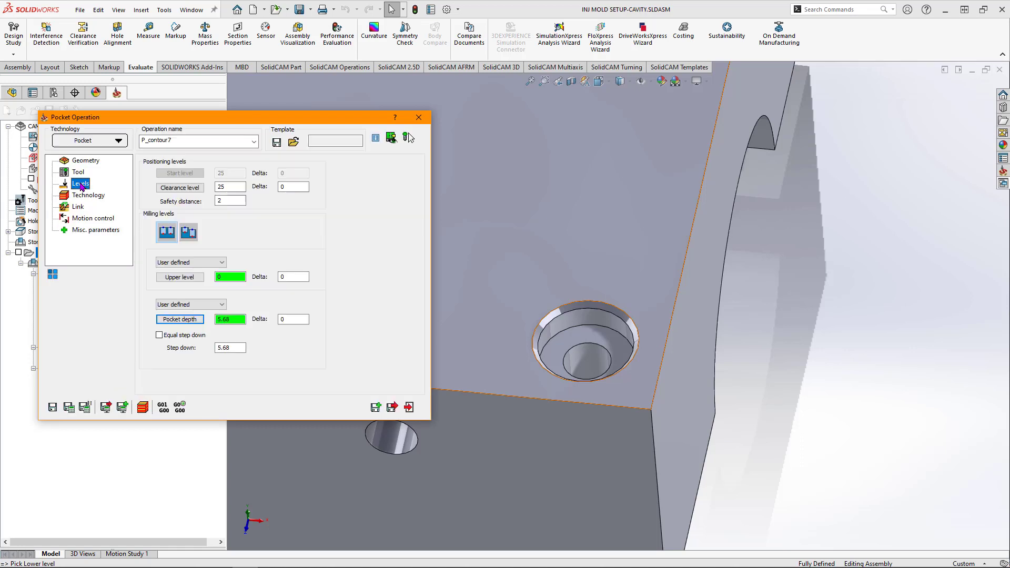
{"action": "left_click", "coordinate": [235, 348]}
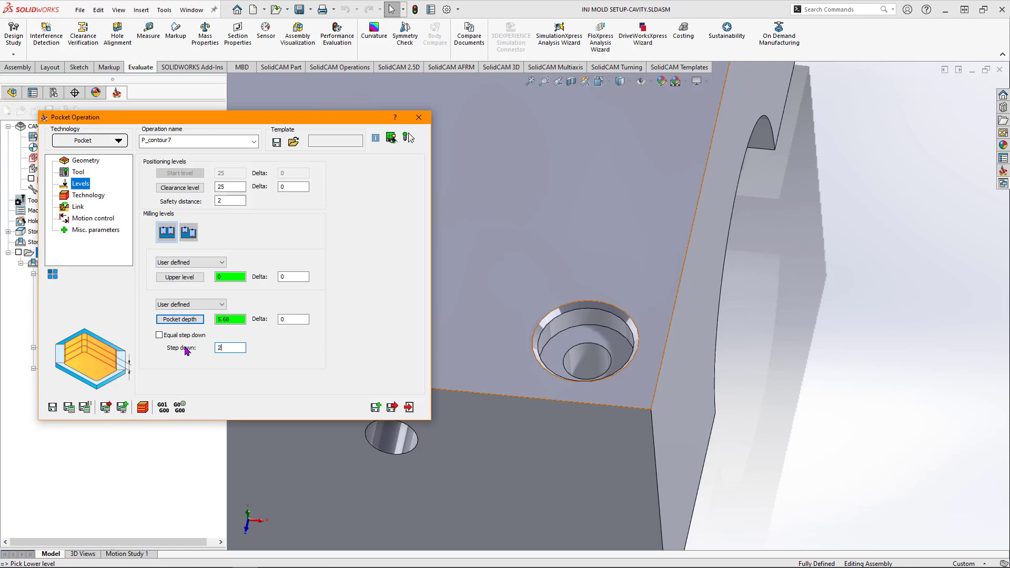
{"action": "left_click", "coordinate": [159, 335]}
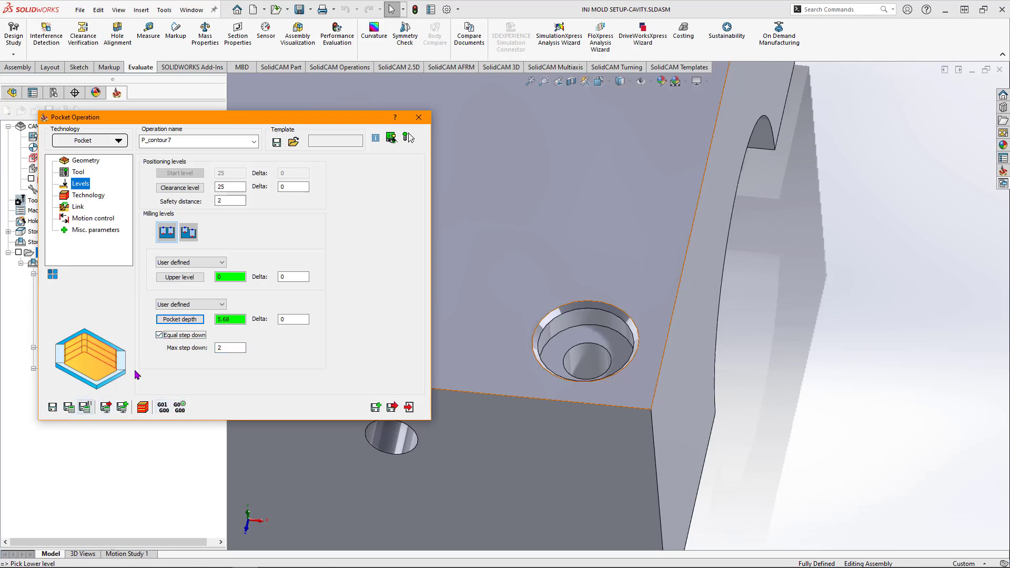
Step: Save and calculate the pocket operation, and examine its toolpath inside the corner counterbore
{"action": "left_click", "coordinate": [69, 408]}
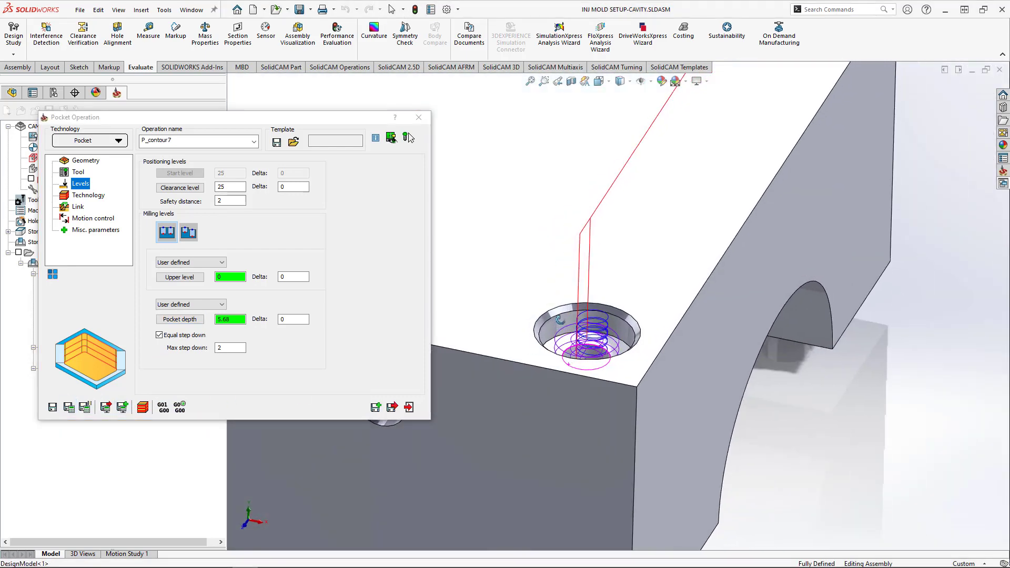
{"action": "scroll", "coordinate": [605, 329], "scroll_direction": "down", "scroll_amount": 2}
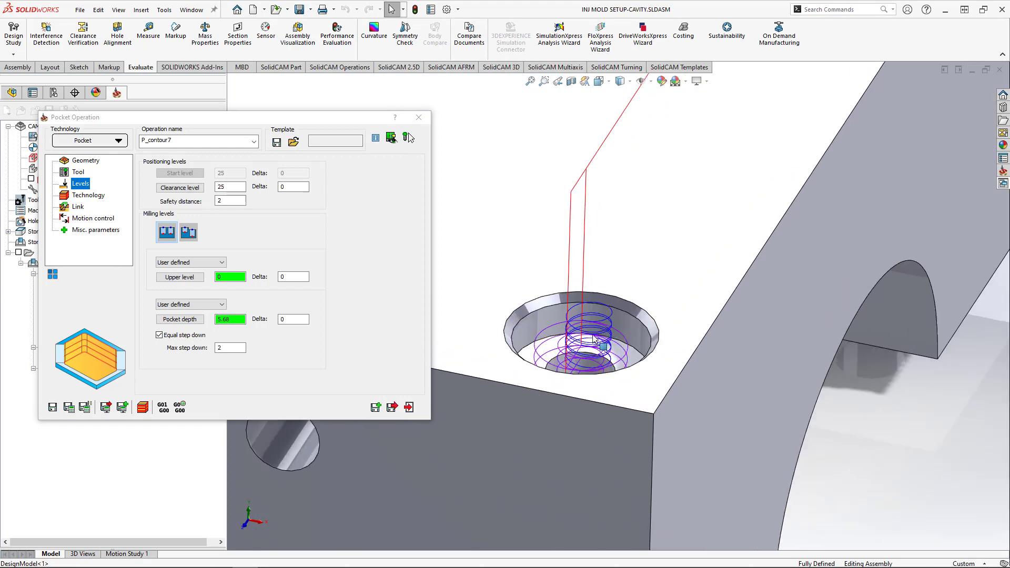
{"action": "scroll", "coordinate": [595, 339], "scroll_direction": "down", "scroll_amount": 2}
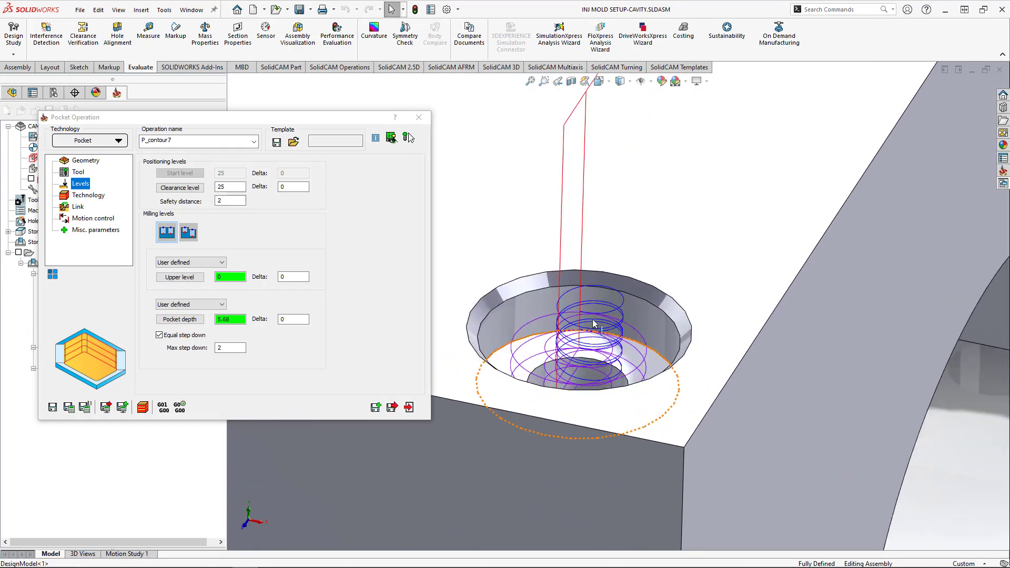
{"action": "mouse_move", "coordinate": [593, 324]}
{"action": "middle_mouse_down"}
{"action": "mouse_move", "coordinate": [579, 334]}
{"action": "mouse_move", "coordinate": [586, 327]}
{"action": "middle_mouse_up"}
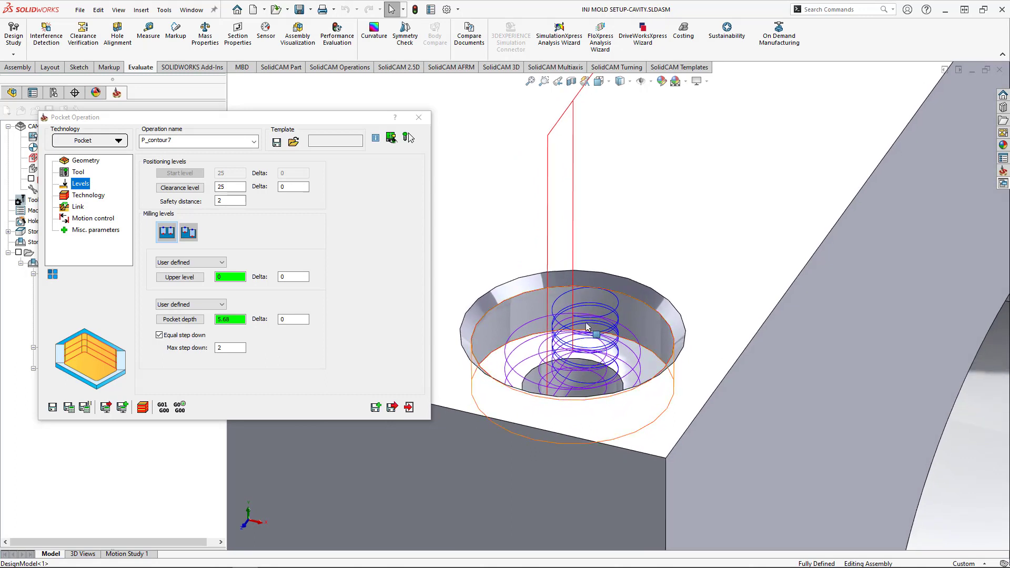
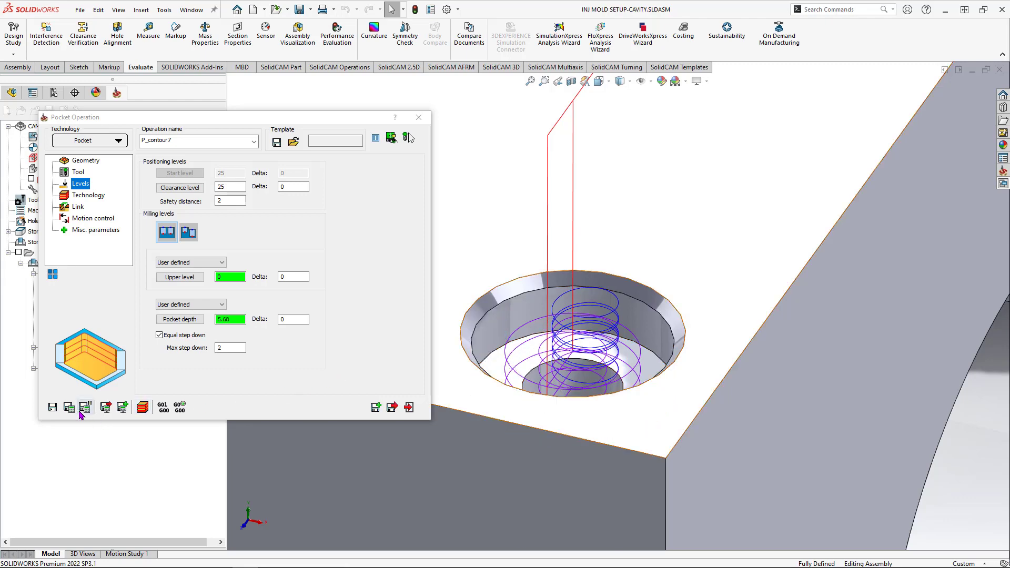
Step: Simulate the pocket milling of the four corner counterbores with solid verification, and close the operation with its toolpath hidden
{"action": "left_click", "coordinate": [143, 408]}
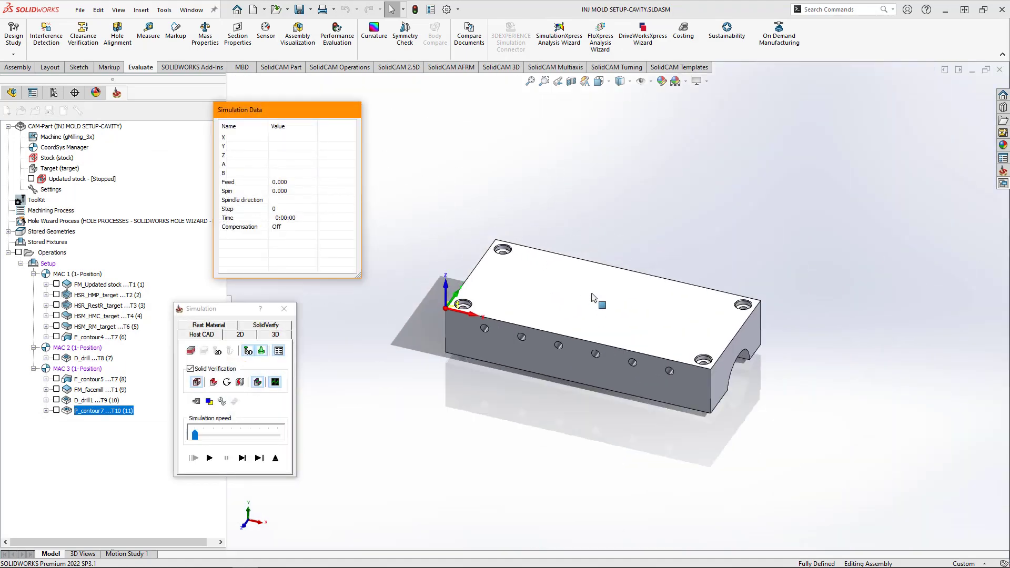
{"action": "scroll", "coordinate": [593, 298], "scroll_direction": "down", "scroll_amount": 3}
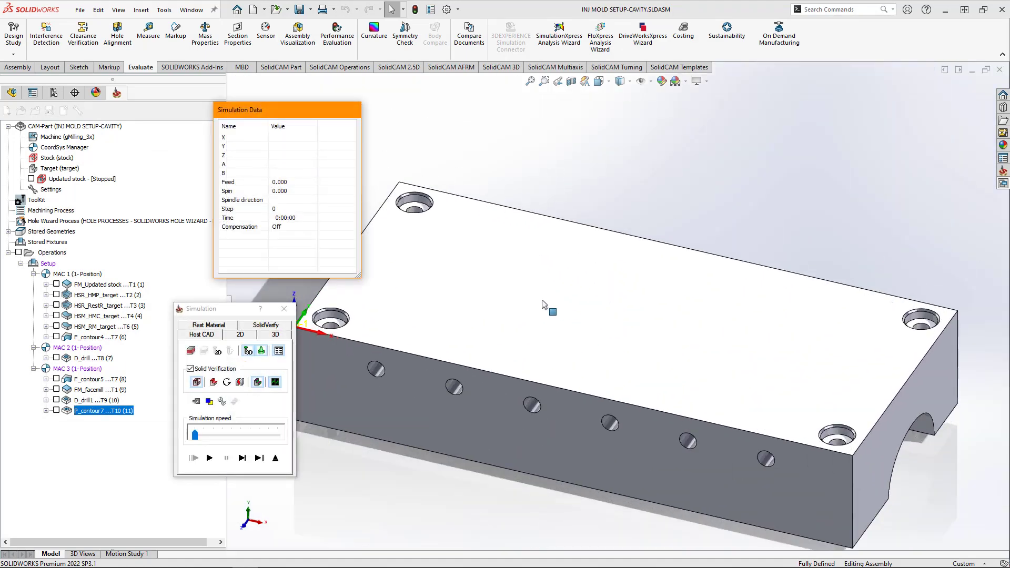
{"action": "left_click", "coordinate": [210, 458]}
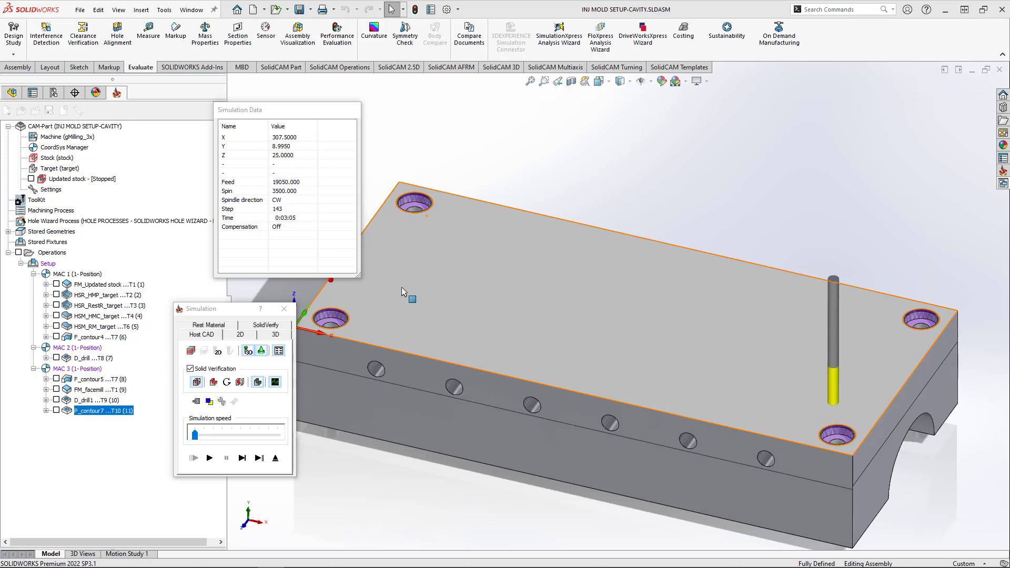
{"action": "left_click", "coordinate": [284, 309]}
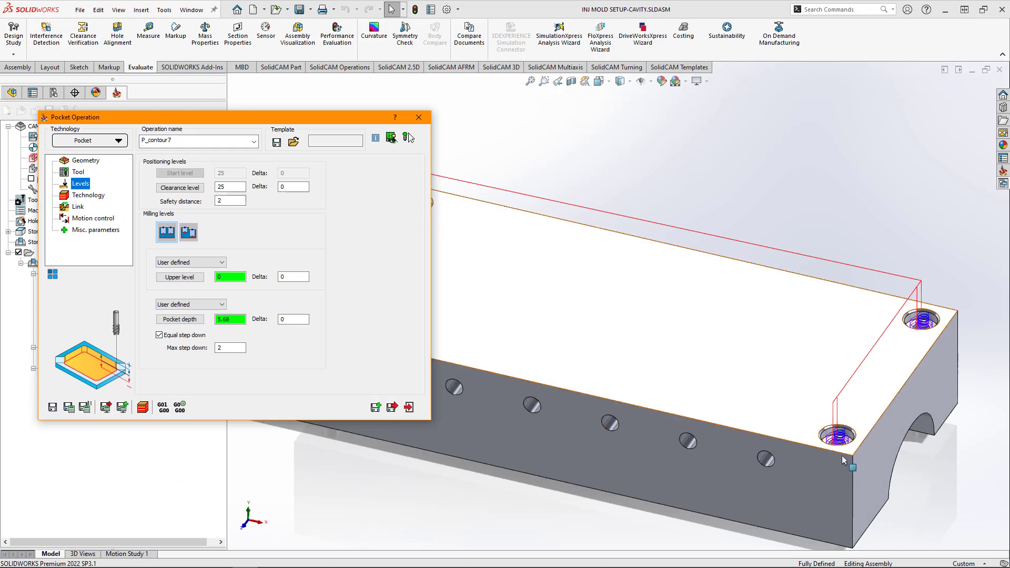
{"action": "left_click", "coordinate": [409, 408]}
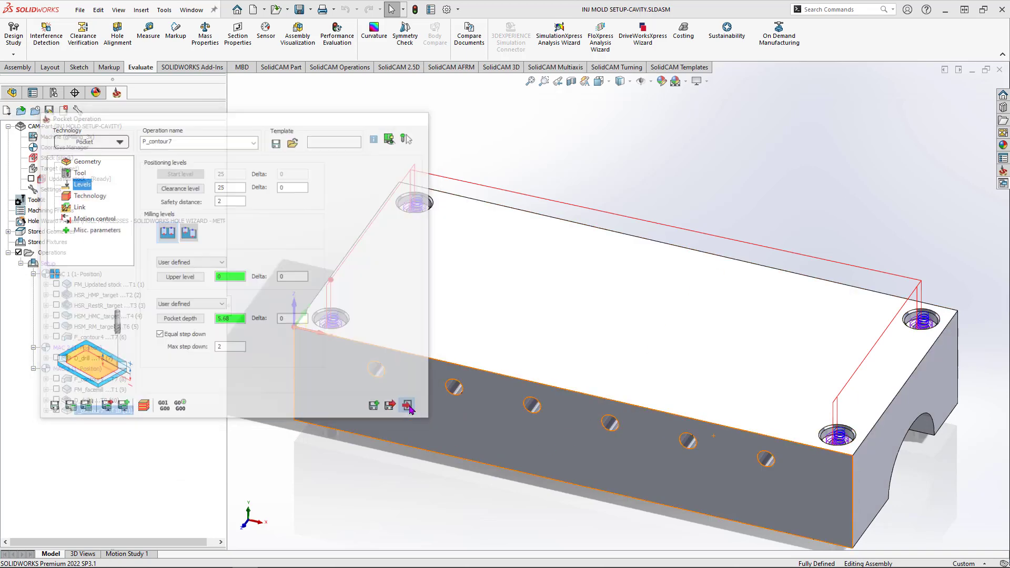
{"action": "left_click", "coordinate": [56, 410]}
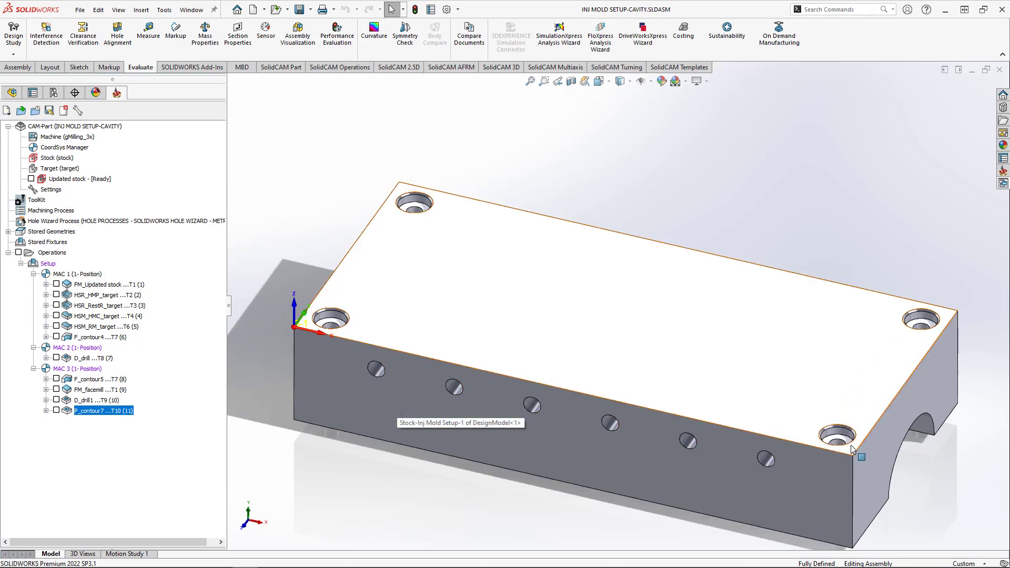
Step: Examine the chamfer around the corner counterbore's rim, checking its sloped face and its lower circular edge
{"action": "scroll", "coordinate": [853, 459], "scroll_direction": "down", "scroll_amount": 4}
{"action": "scroll", "coordinate": [699, 371], "scroll_direction": "down", "scroll_amount": 5}
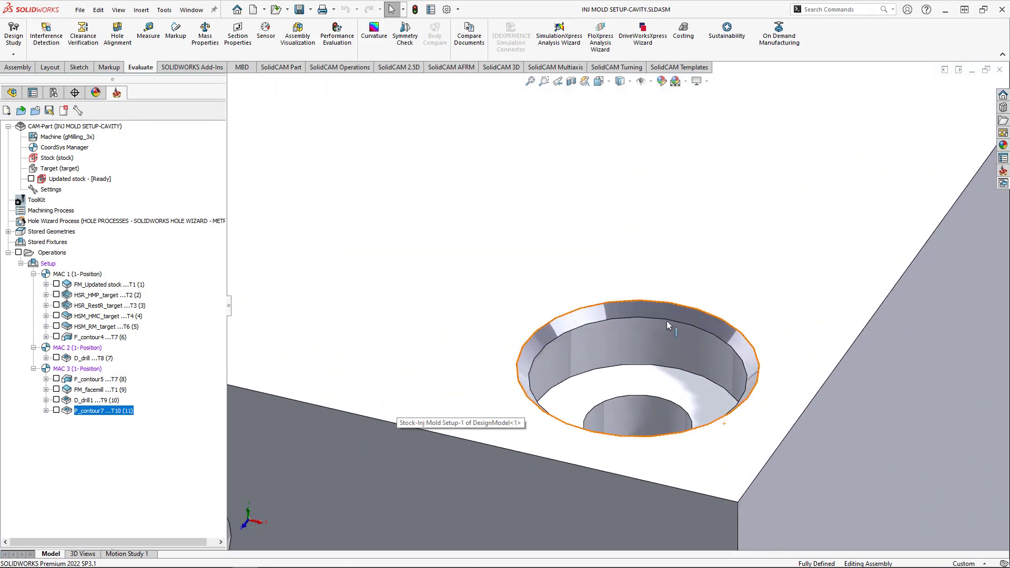
{"action": "left_click", "coordinate": [657, 310]}
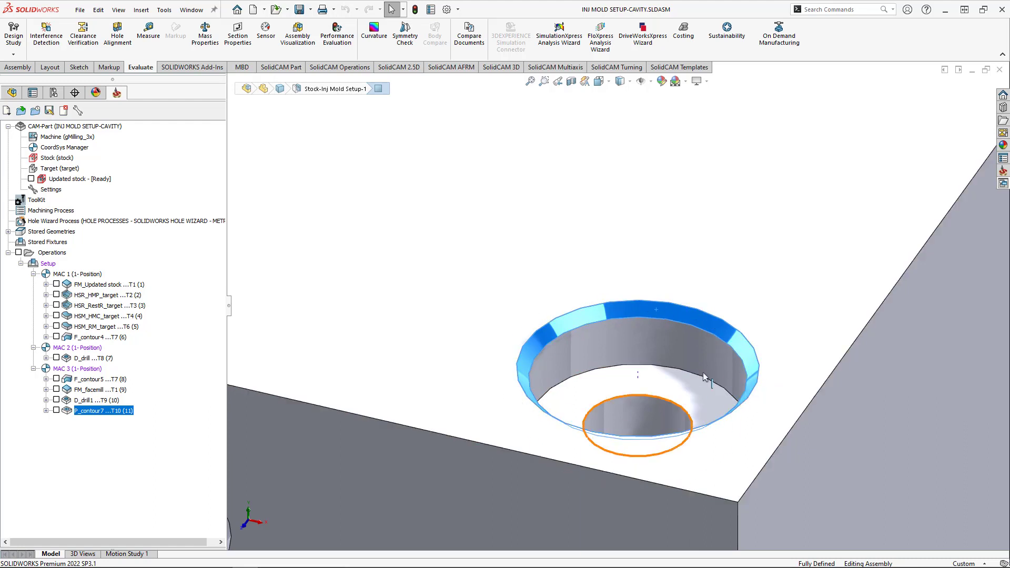
{"action": "scroll", "coordinate": [544, 369], "scroll_direction": "down", "scroll_amount": 8}
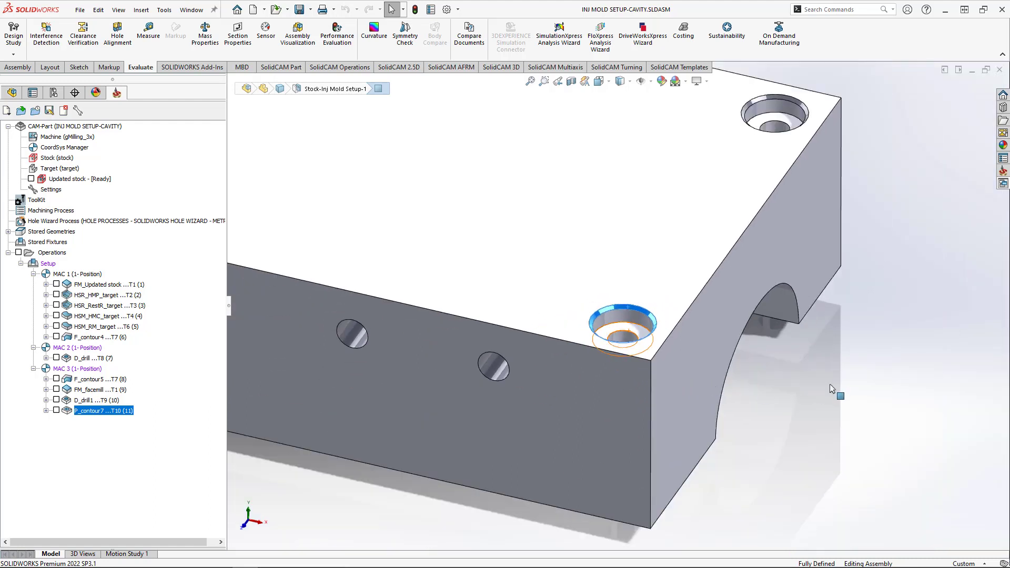
{"action": "scroll", "coordinate": [560, 307], "scroll_direction": "down", "scroll_amount": 4}
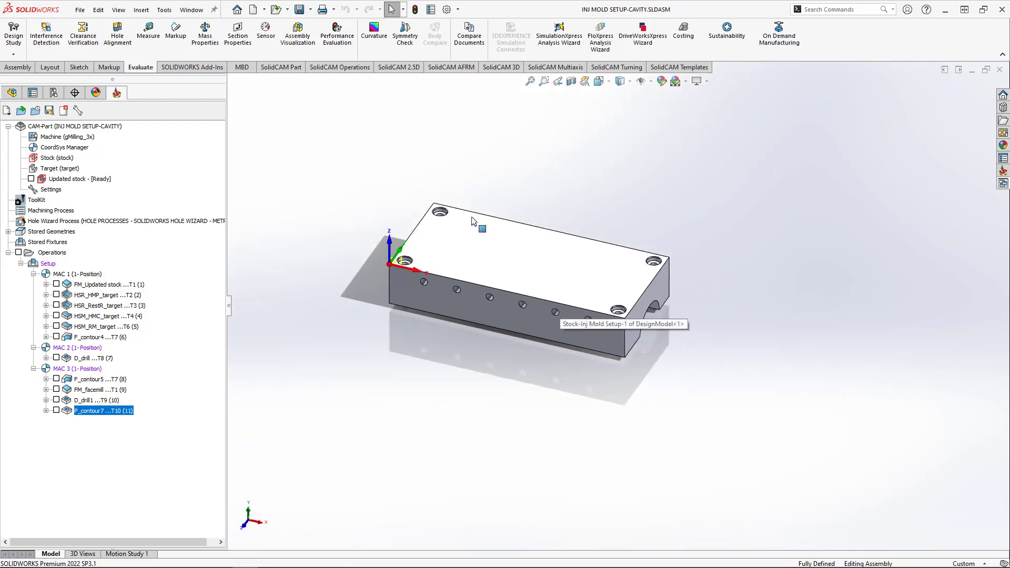
{"action": "scroll", "coordinate": [507, 261], "scroll_direction": "up", "scroll_amount": 2}
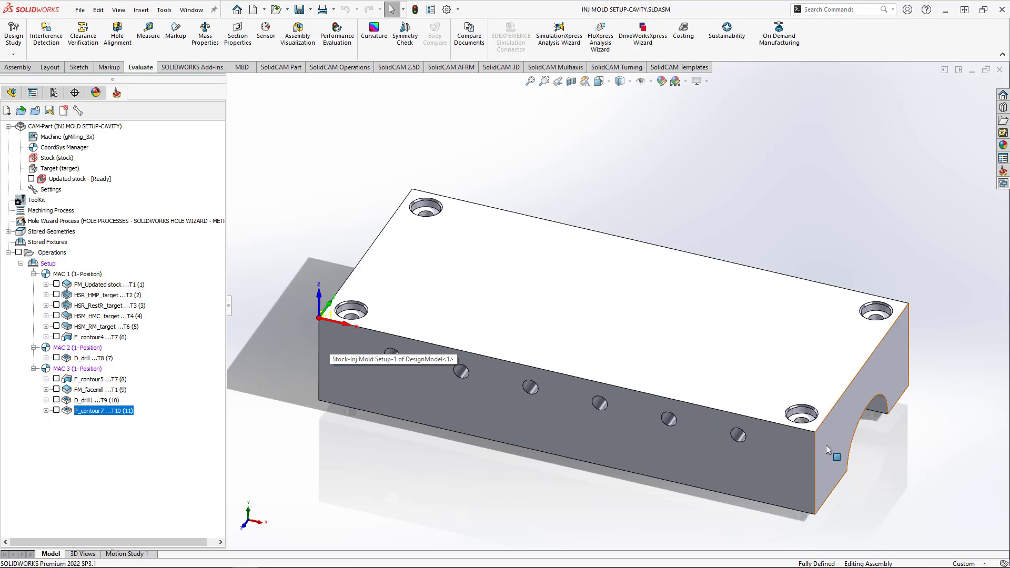
{"action": "scroll", "coordinate": [825, 444], "scroll_direction": "down", "scroll_amount": 10}
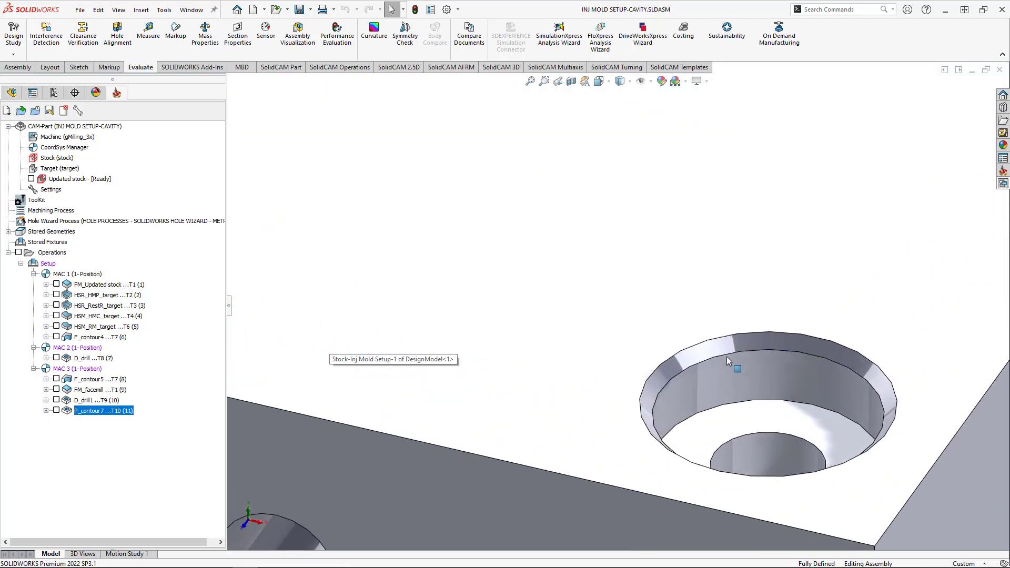
{"action": "left_click", "coordinate": [726, 356]}
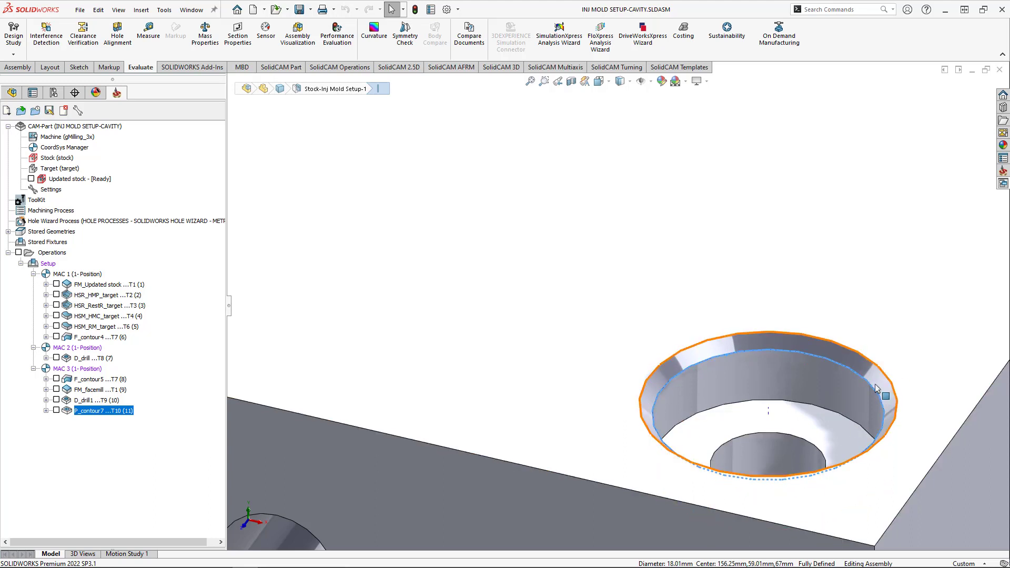
{"action": "scroll", "coordinate": [874, 400], "scroll_direction": "up", "scroll_amount": 6}
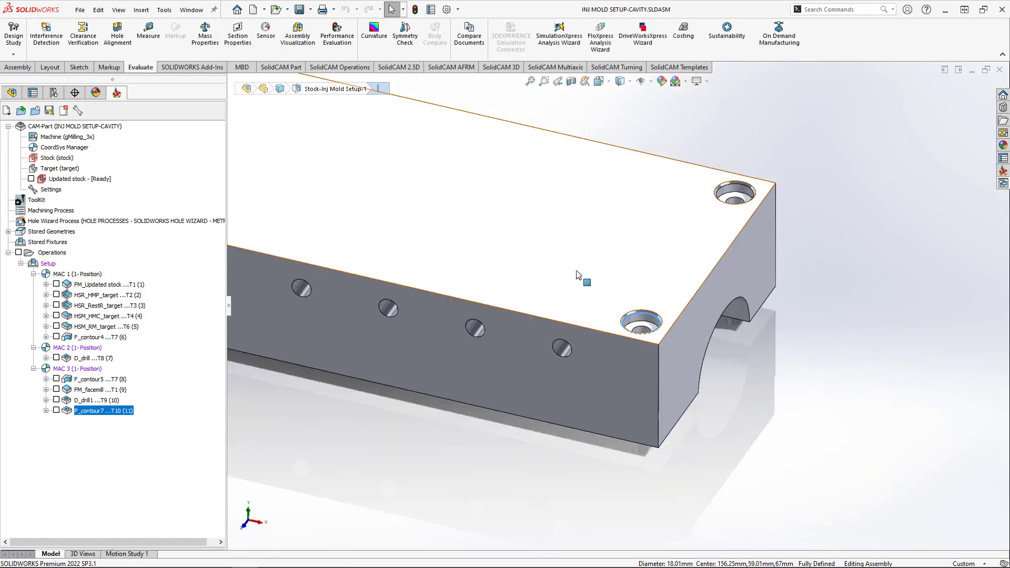
{"action": "key", "text": "f"}
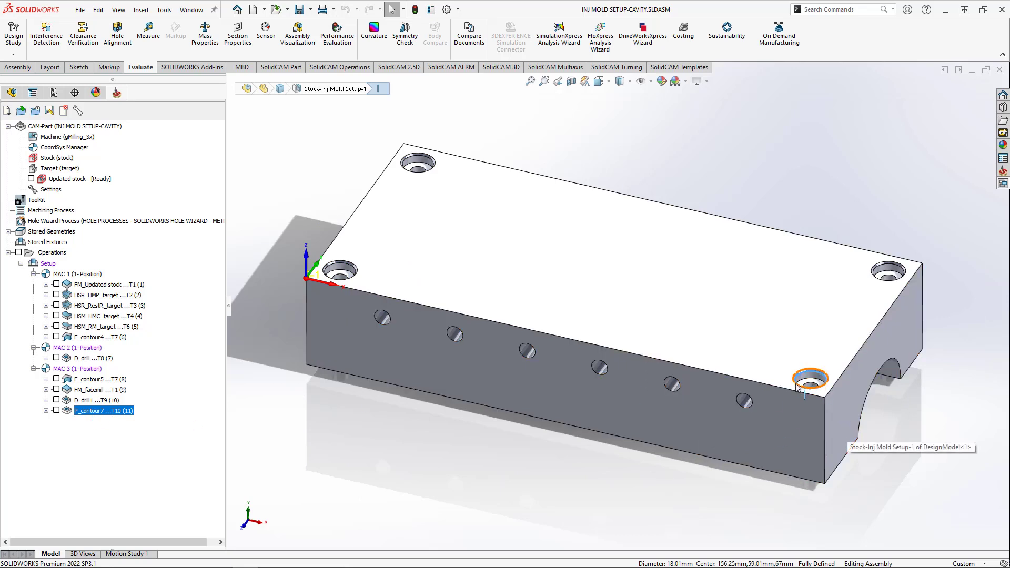
{"action": "left_click", "coordinate": [817, 378]}
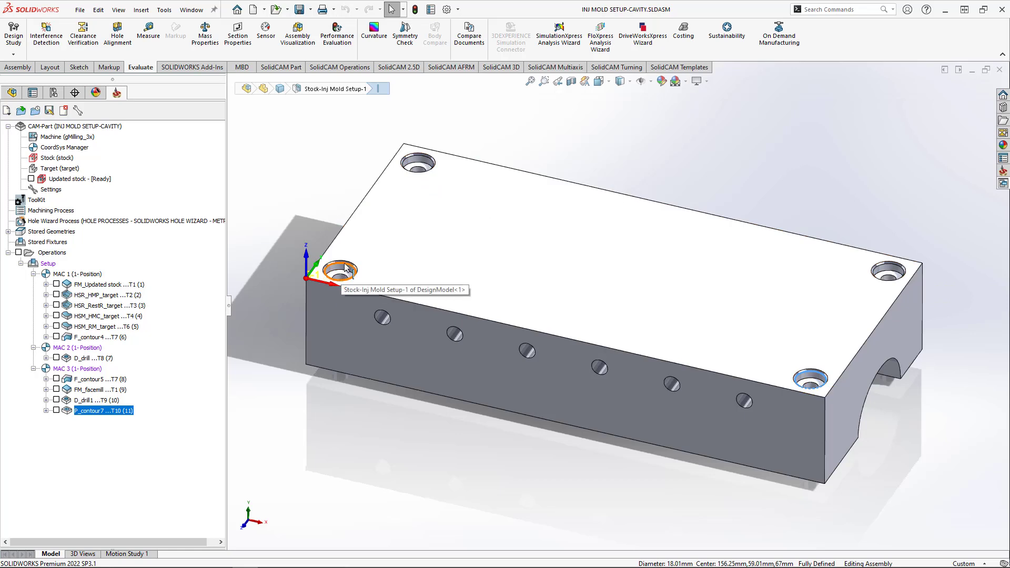
{"action": "left_click", "coordinate": [424, 480]}
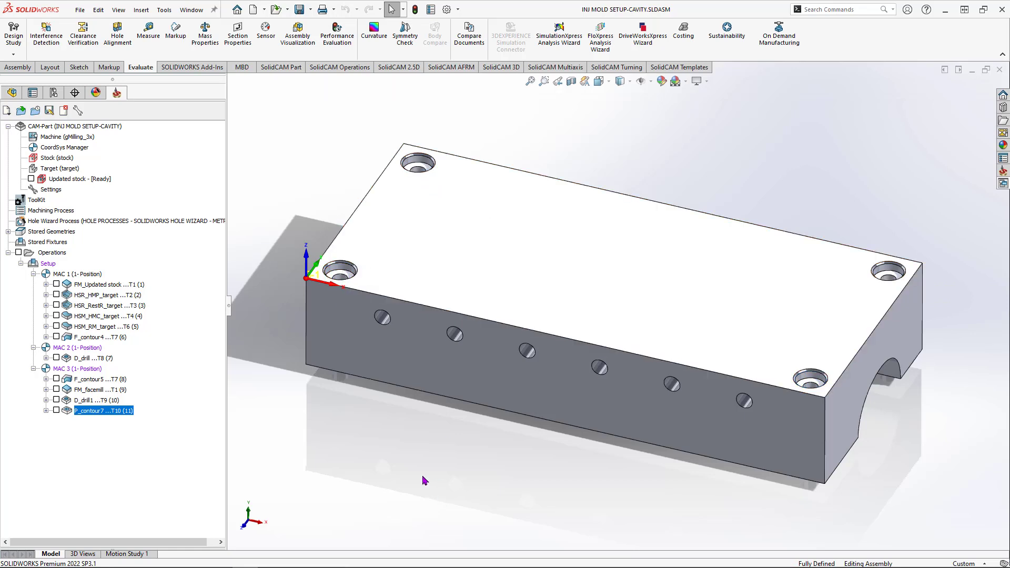
Step: Add a profile milling operation on MAC 3 and start defining a new geometry for it
{"action": "right_click", "coordinate": [53, 254]}
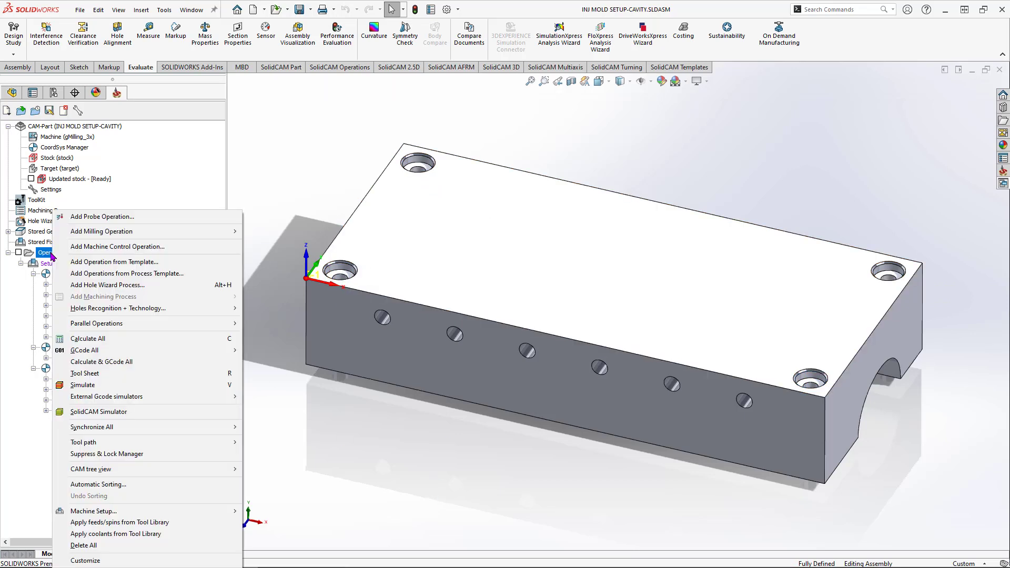
{"action": "mouse_move", "coordinate": [85, 235]}
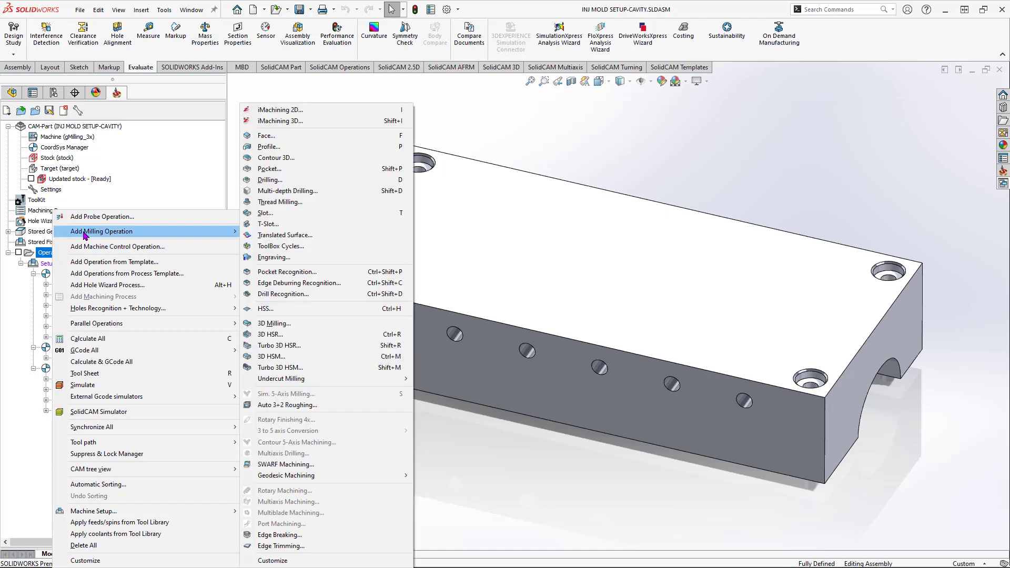
{"action": "left_click", "coordinate": [279, 149]}
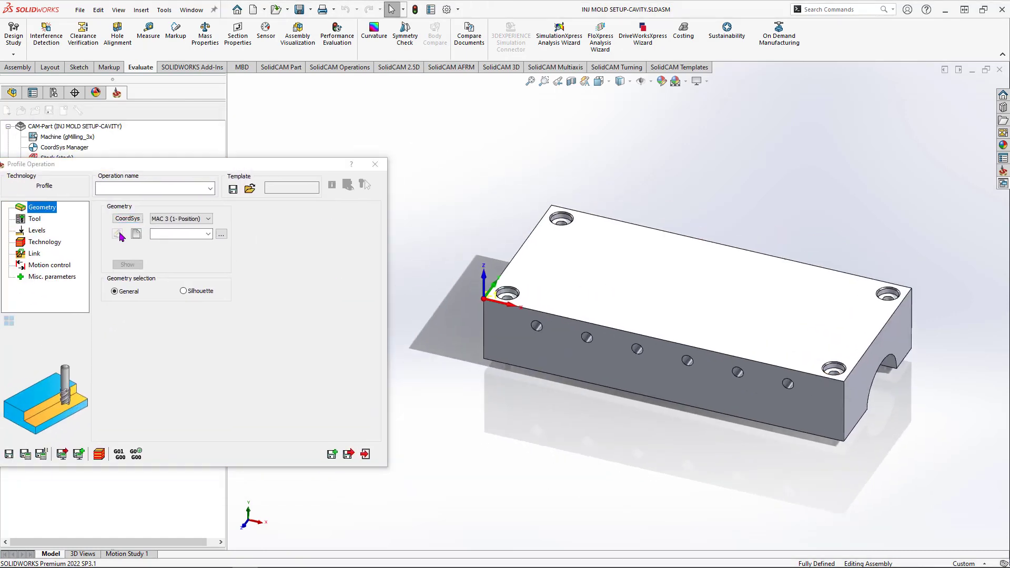
{"action": "left_click", "coordinate": [136, 234]}
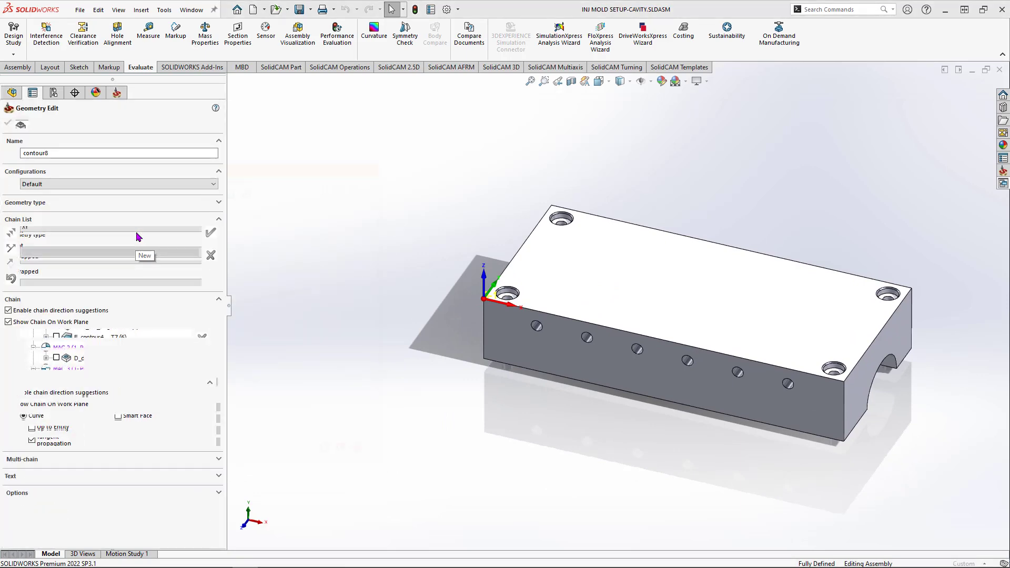
Step: Add the lower chamfer edges of the two counterbores at the block's origin end as profile chains
{"action": "scroll", "coordinate": [508, 294], "scroll_direction": "down", "scroll_amount": 10}
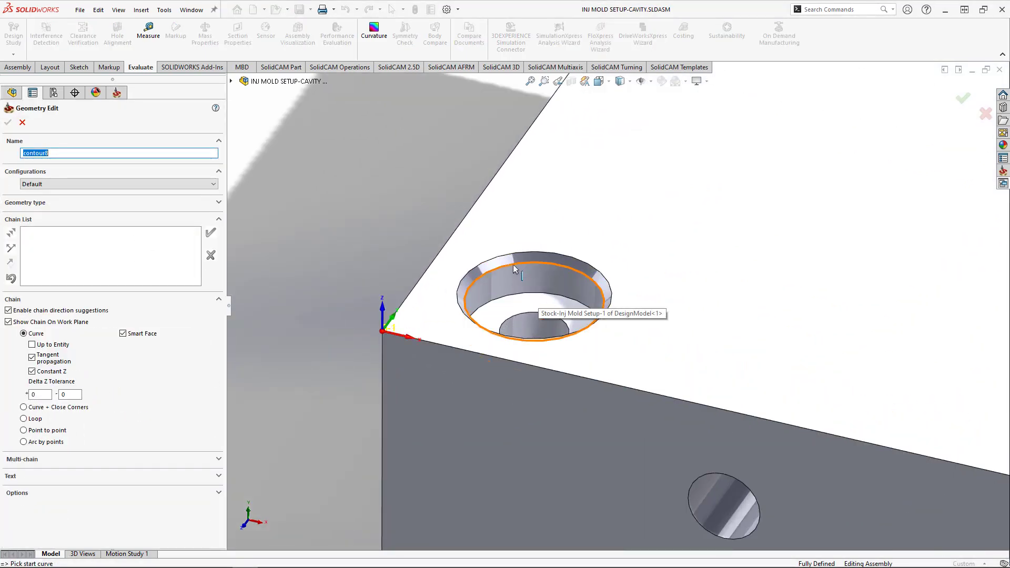
{"action": "left_click", "coordinate": [513, 264]}
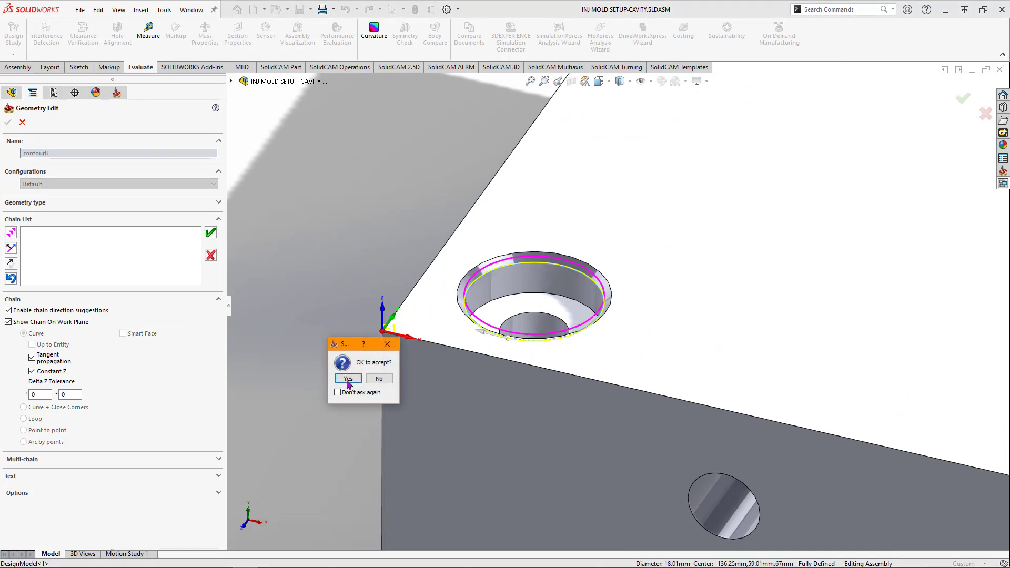
{"action": "left_click", "coordinate": [348, 380]}
{"action": "scroll", "coordinate": [708, 167], "scroll_direction": "up", "scroll_amount": 5}
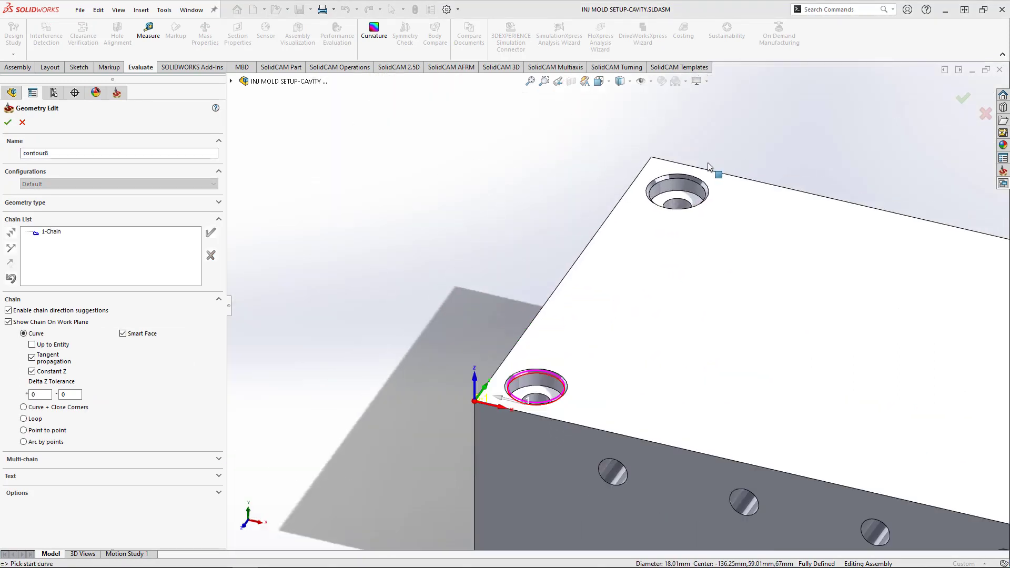
{"action": "scroll", "coordinate": [708, 168], "scroll_direction": "down", "scroll_amount": 5}
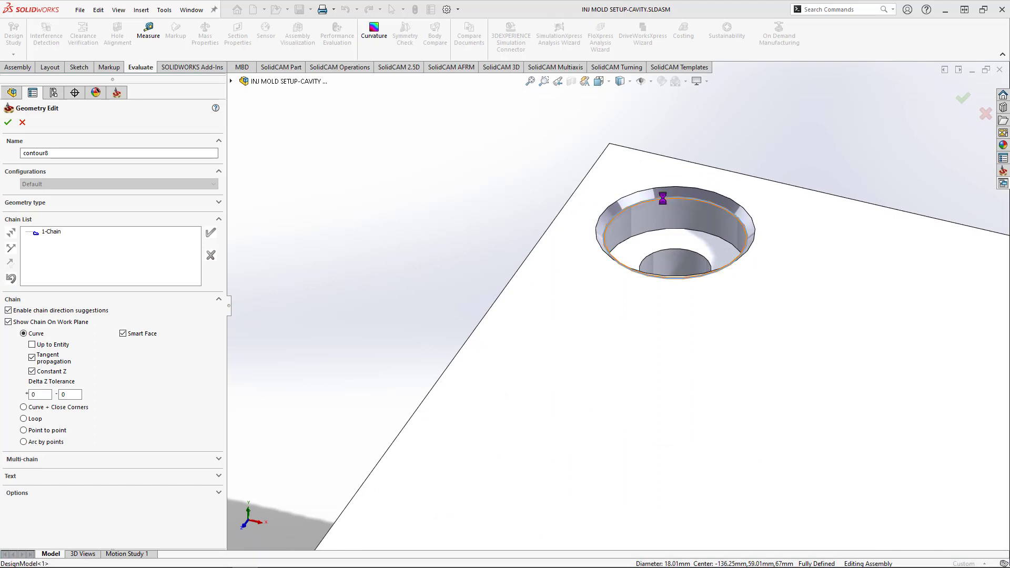
{"action": "left_click", "coordinate": [663, 197]}
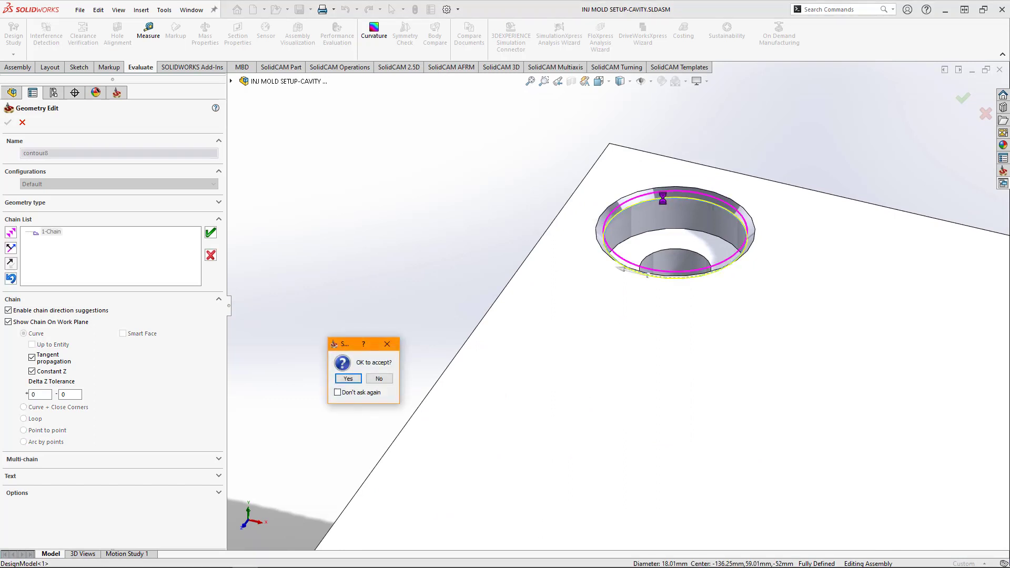
{"action": "left_click", "coordinate": [353, 380]}
Step: Add the lower chamfer edges of the two counterbores at the block's opposite end as chains, and accept the profile geometry
{"action": "scroll", "coordinate": [807, 383], "scroll_direction": "up", "scroll_amount": 4}
{"action": "scroll", "coordinate": [956, 382], "scroll_direction": "down", "scroll_amount": 3}
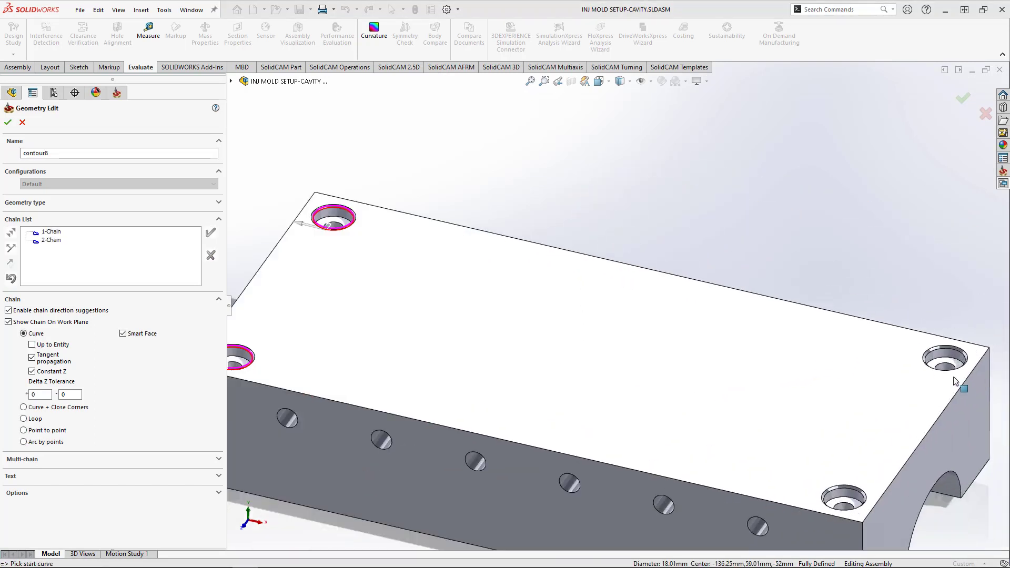
{"action": "scroll", "coordinate": [955, 381], "scroll_direction": "down", "scroll_amount": 4}
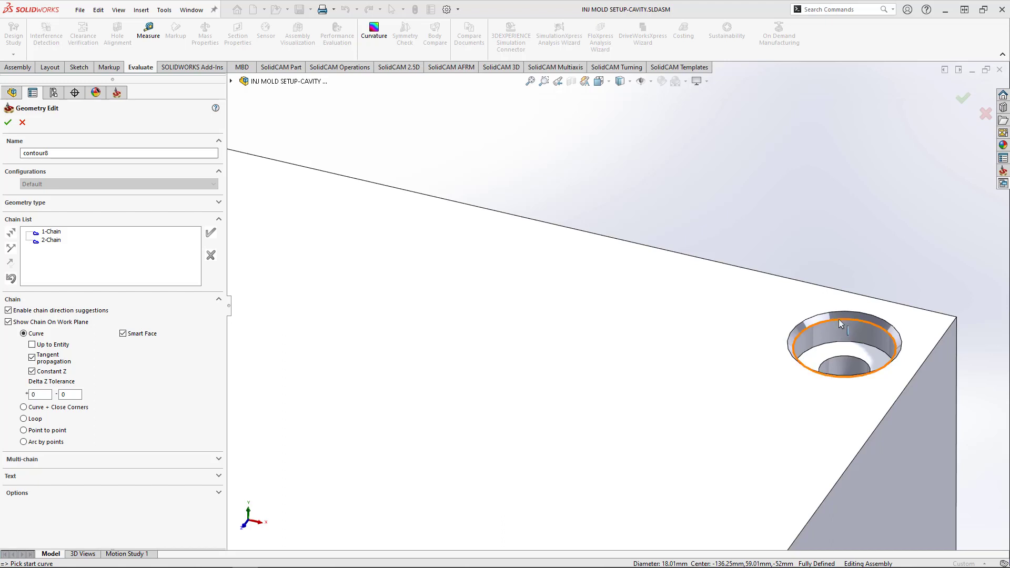
{"action": "left_click", "coordinate": [839, 320]}
{"action": "left_click", "coordinate": [350, 378]}
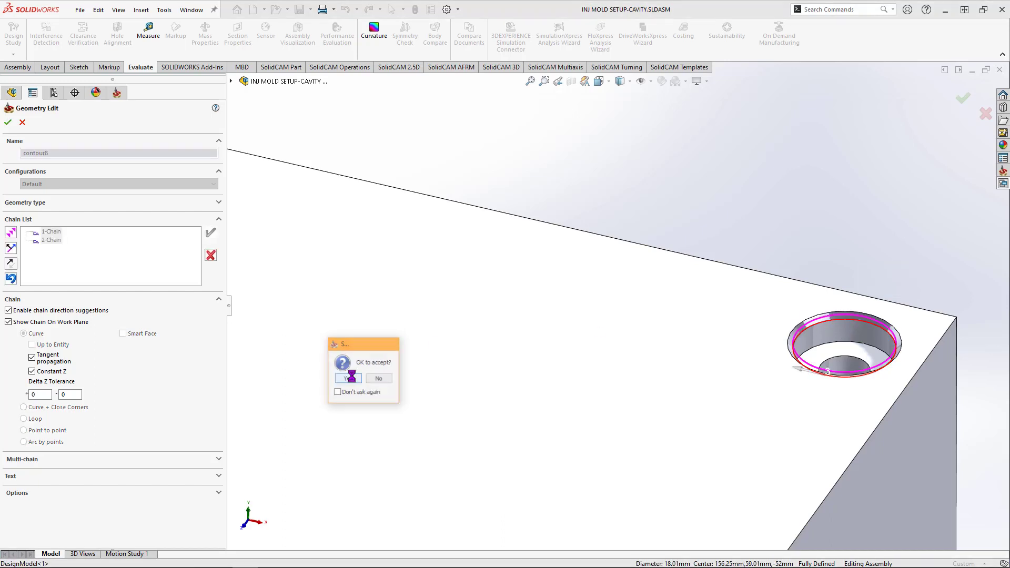
{"action": "scroll", "coordinate": [748, 463], "scroll_direction": "up", "scroll_amount": 5}
{"action": "scroll", "coordinate": [600, 442], "scroll_direction": "down", "scroll_amount": 5}
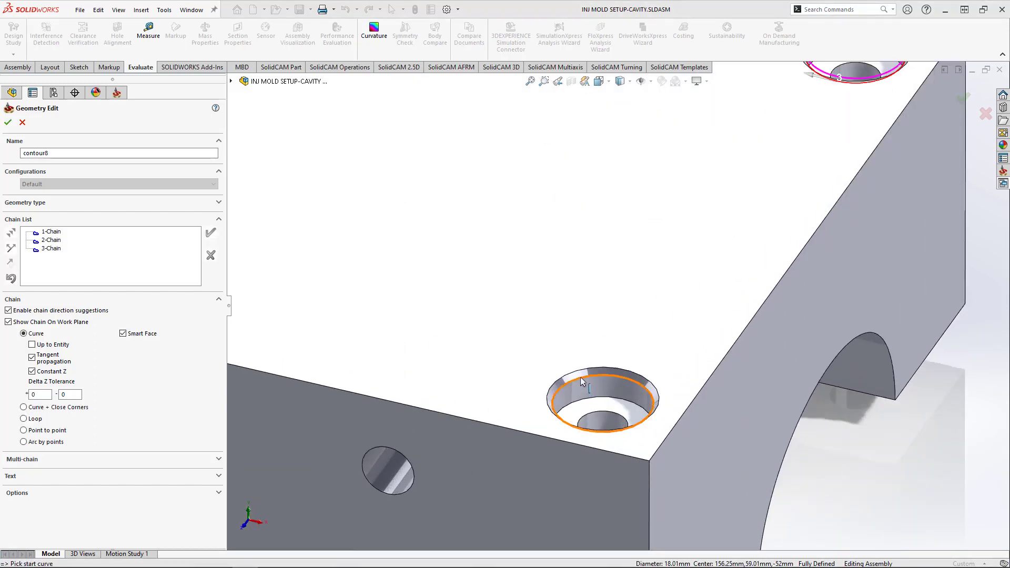
{"action": "left_click", "coordinate": [583, 383]}
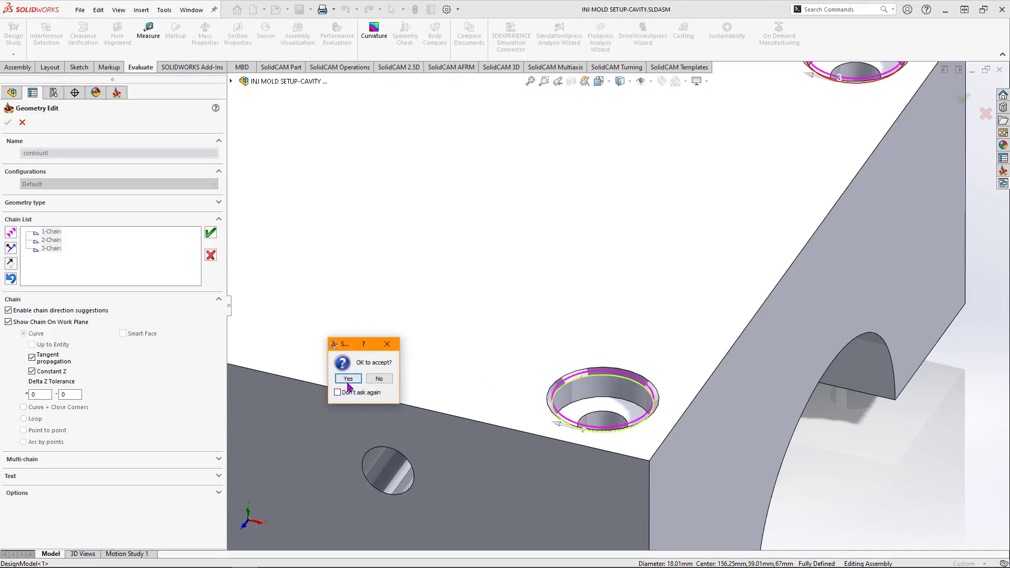
{"action": "left_click", "coordinate": [348, 379]}
{"action": "left_click", "coordinate": [8, 122]}
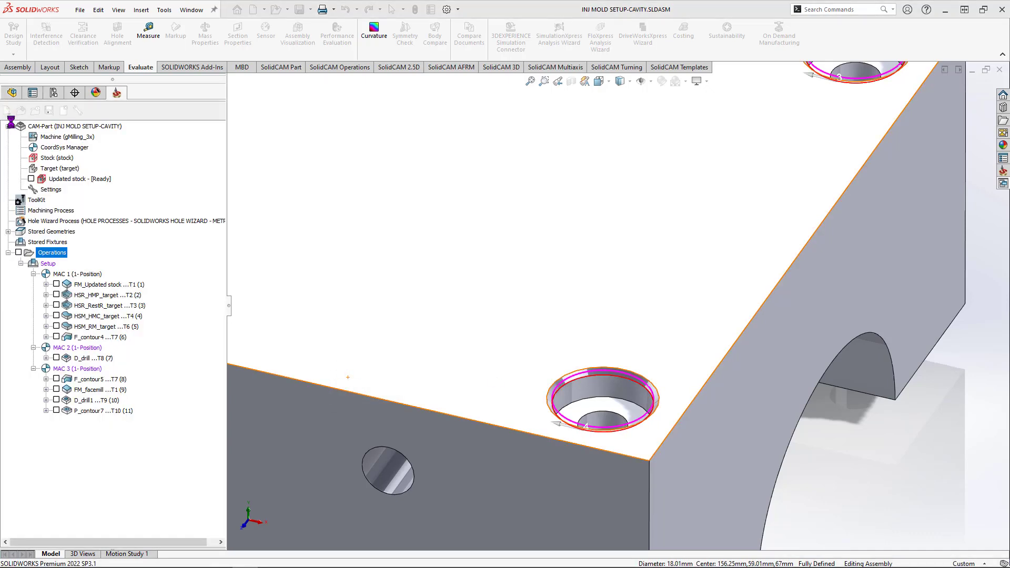
Step: Add a chamfer mill with 10 mm diameter and 90° angle to the toolkit and assign it to the profile operation
{"action": "scroll", "coordinate": [528, 294], "scroll_direction": "up", "scroll_amount": 1}
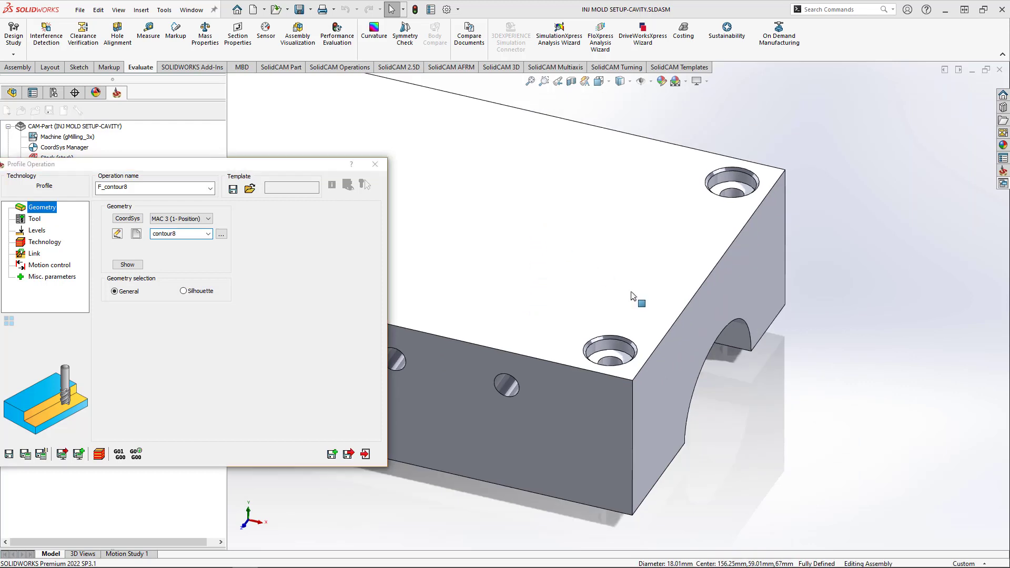
{"action": "middle_click_drag", "start_coordinate": [631, 292], "coordinate": [820, 345], "text": "ctrl"}
{"action": "scroll", "coordinate": [820, 345], "scroll_direction": "up", "scroll_amount": 2}
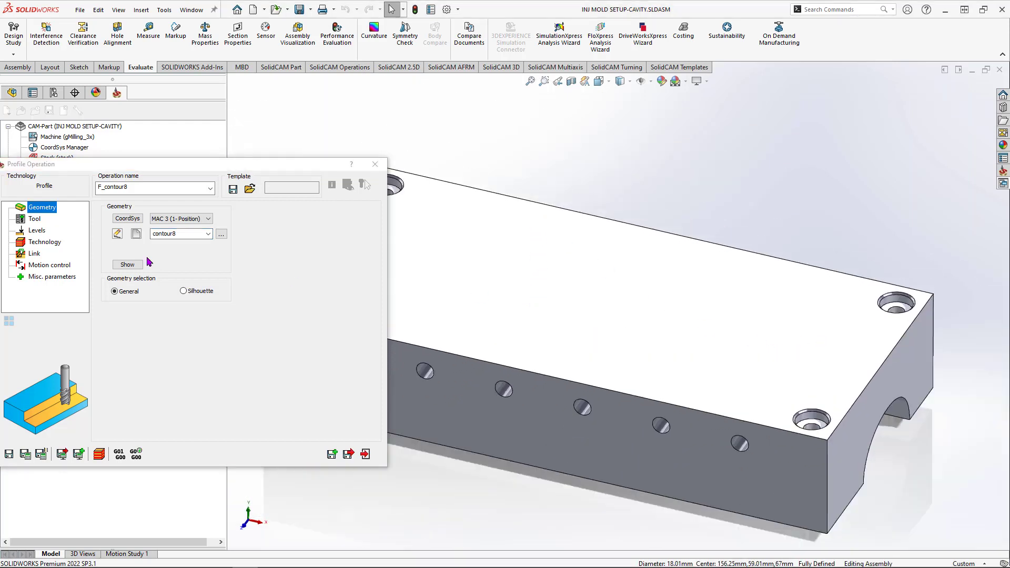
{"action": "left_click", "coordinate": [35, 219]}
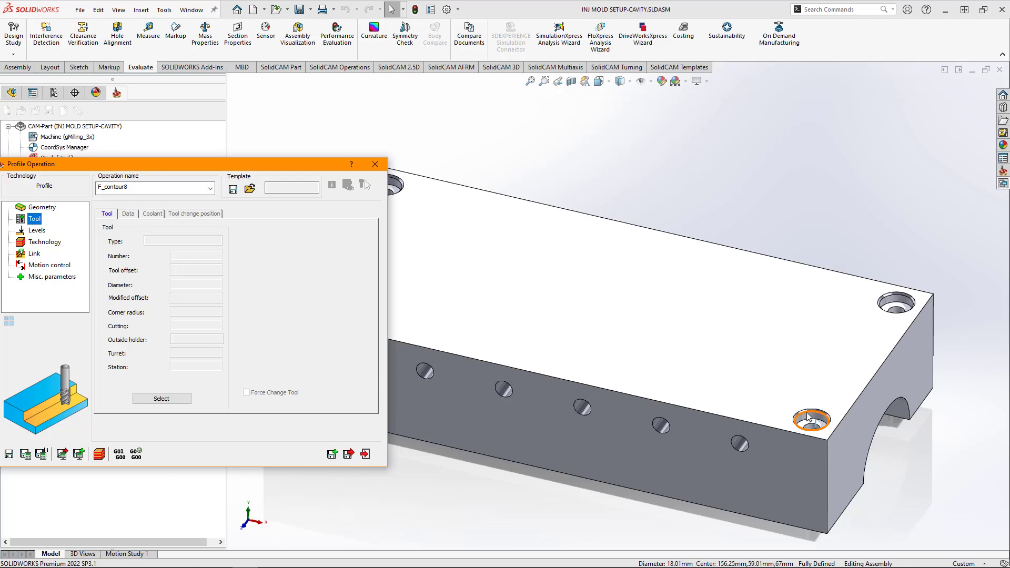
{"action": "left_click", "coordinate": [175, 399]}
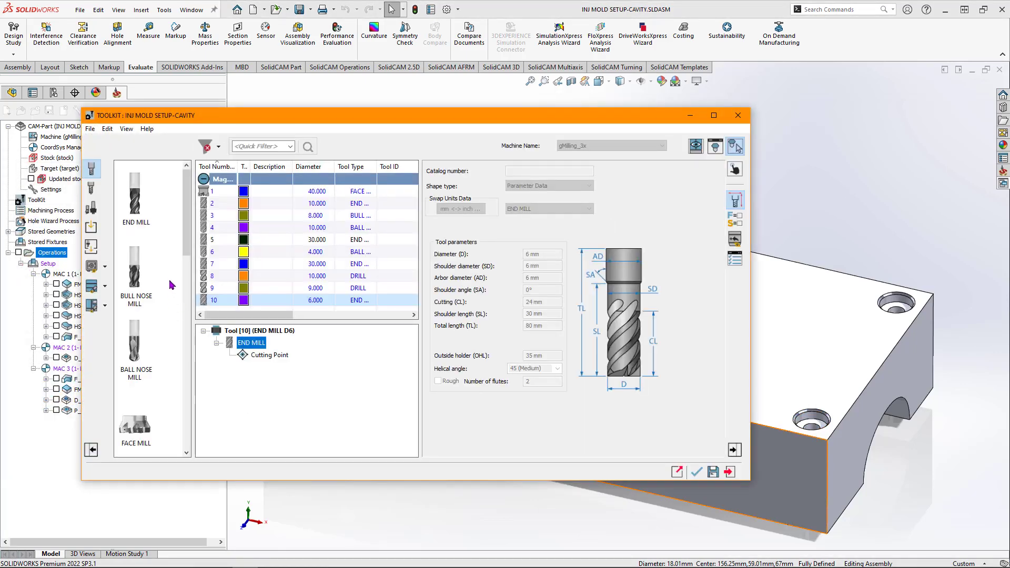
{"action": "scroll", "coordinate": [161, 276], "scroll_direction": "down", "scroll_amount": 3}
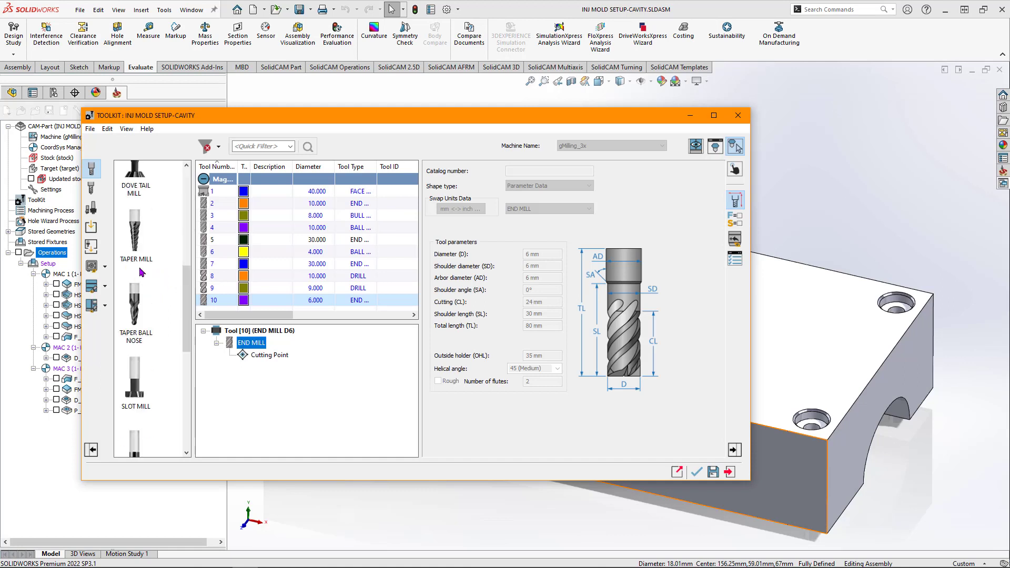
{"action": "scroll", "coordinate": [152, 374], "scroll_direction": "down", "scroll_amount": 3}
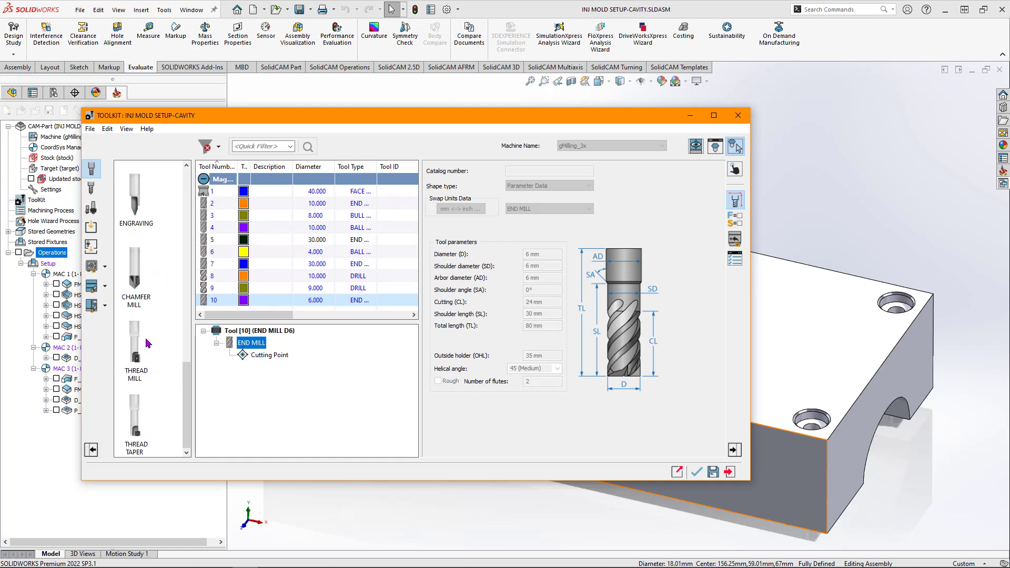
{"action": "scroll", "coordinate": [147, 251], "scroll_direction": "up", "scroll_amount": 1}
{"action": "scroll", "coordinate": [137, 384], "scroll_direction": "down", "scroll_amount": 1}
{"action": "double_click", "coordinate": [135, 279]}
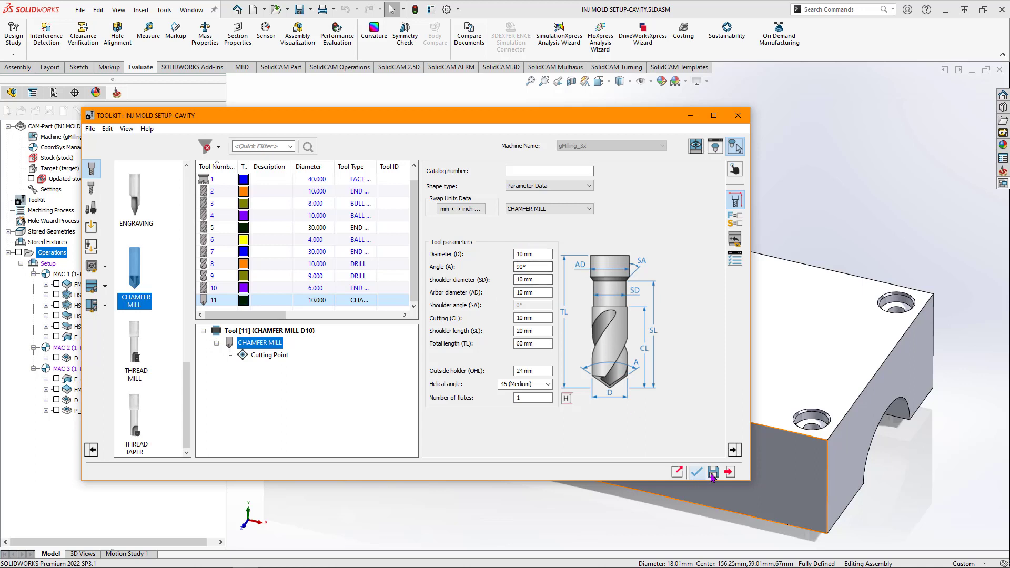
{"action": "left_click", "coordinate": [697, 473]}
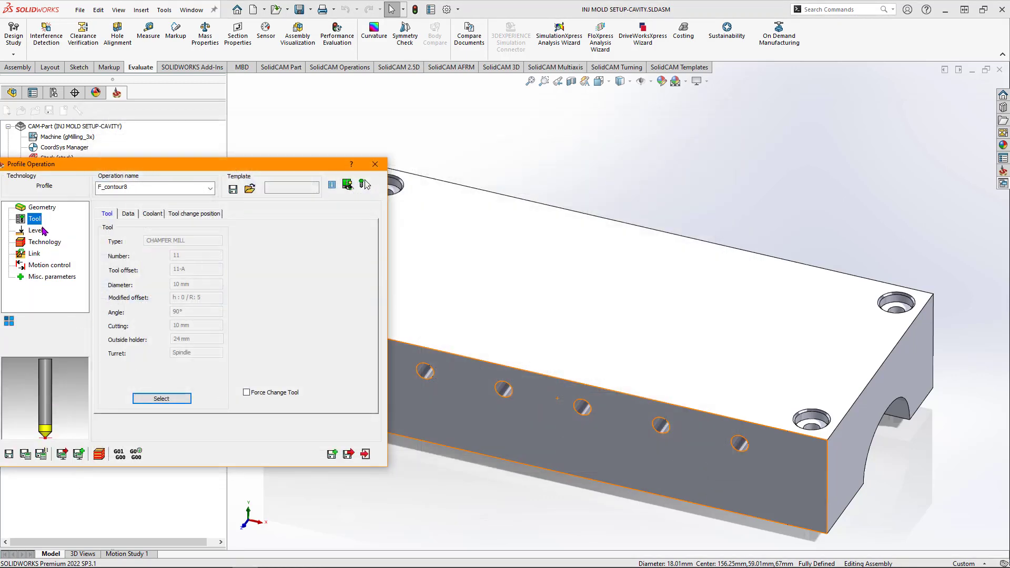
Step: Define the upper level from the block's top face and the profile depth from the corner counterbore's chamfer
{"action": "left_click", "coordinate": [38, 231]}
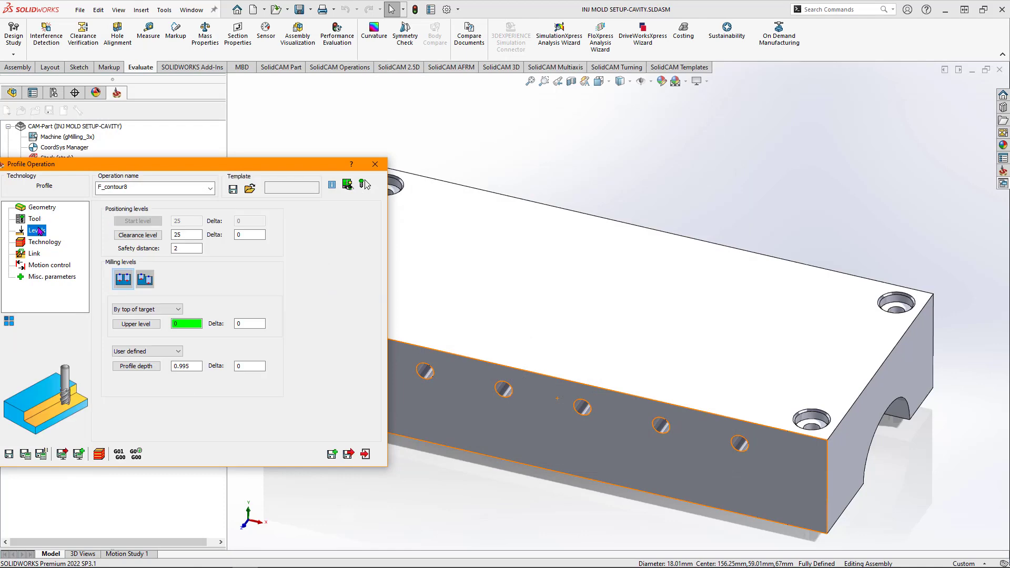
{"action": "left_click", "coordinate": [131, 323]}
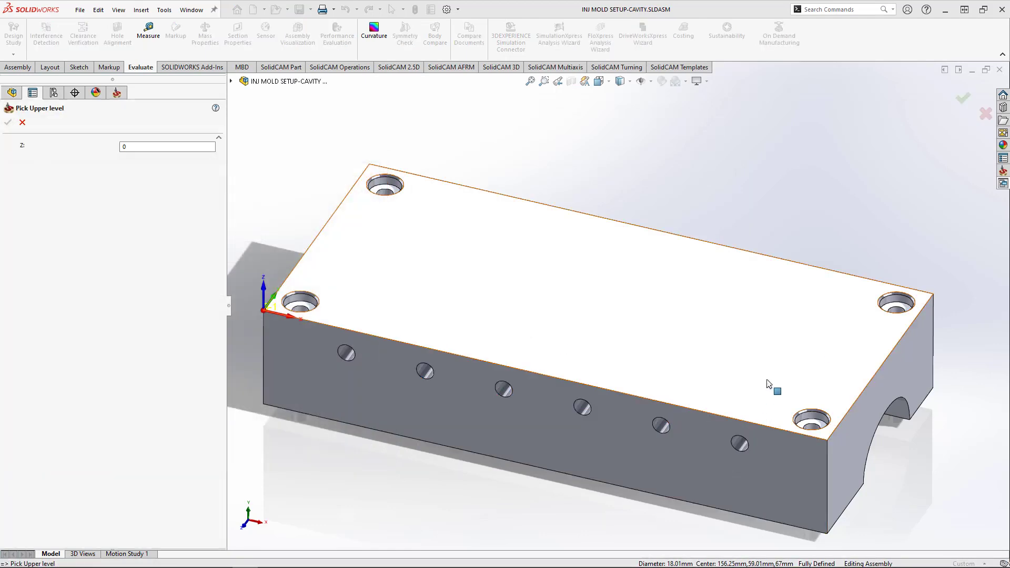
{"action": "left_click", "coordinate": [769, 380]}
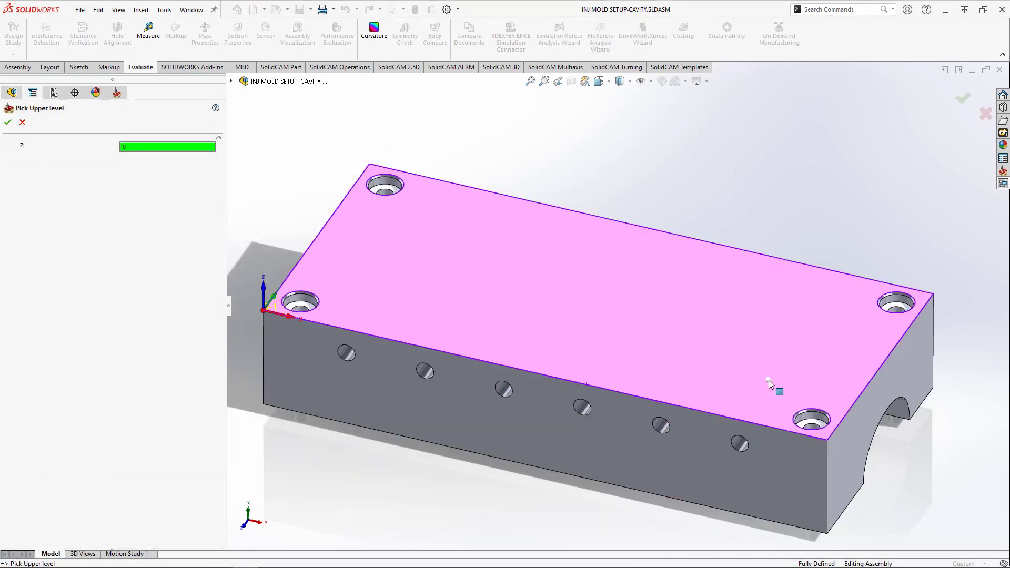
{"action": "left_click", "coordinate": [8, 123]}
{"action": "left_click", "coordinate": [143, 367]}
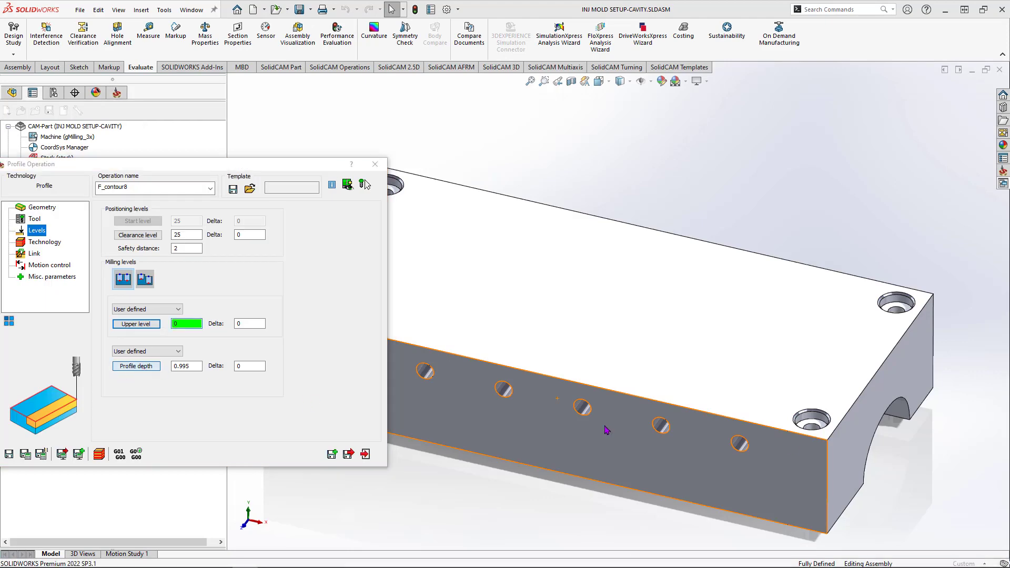
{"action": "left_click", "coordinate": [802, 418]}
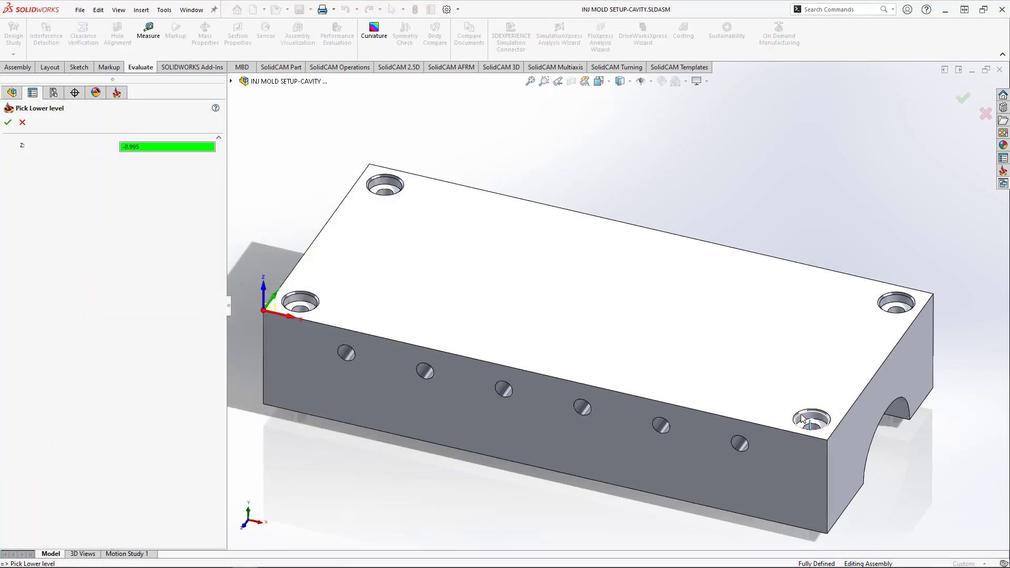
{"action": "left_click", "coordinate": [9, 122]}
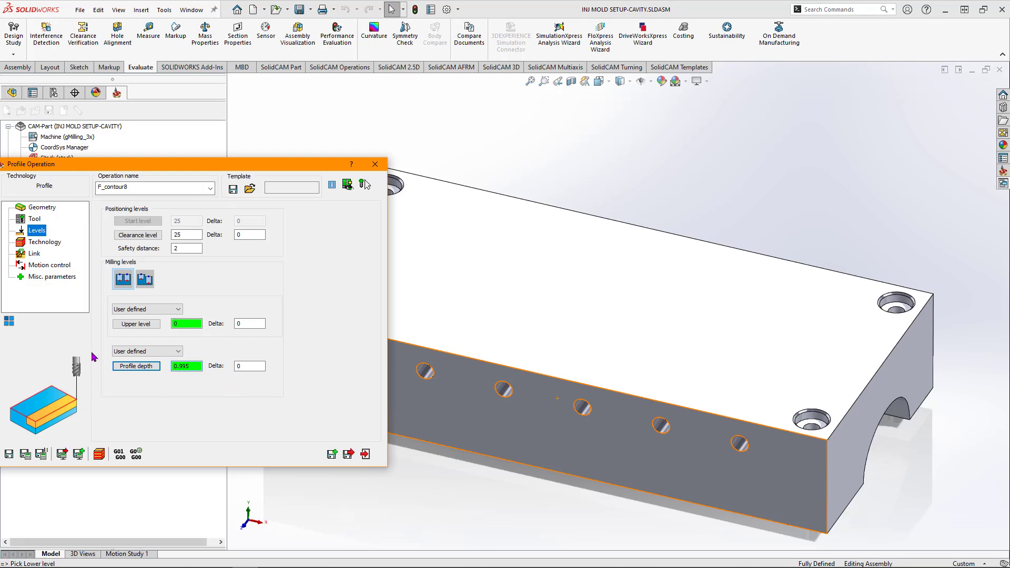
Step: Set the rest material/chamfer option to Chamfer with a cutting diameter of 2, and save and calculate the operation
{"action": "left_click_drag", "start_coordinate": [123, 167], "coordinate": [203, 139]}
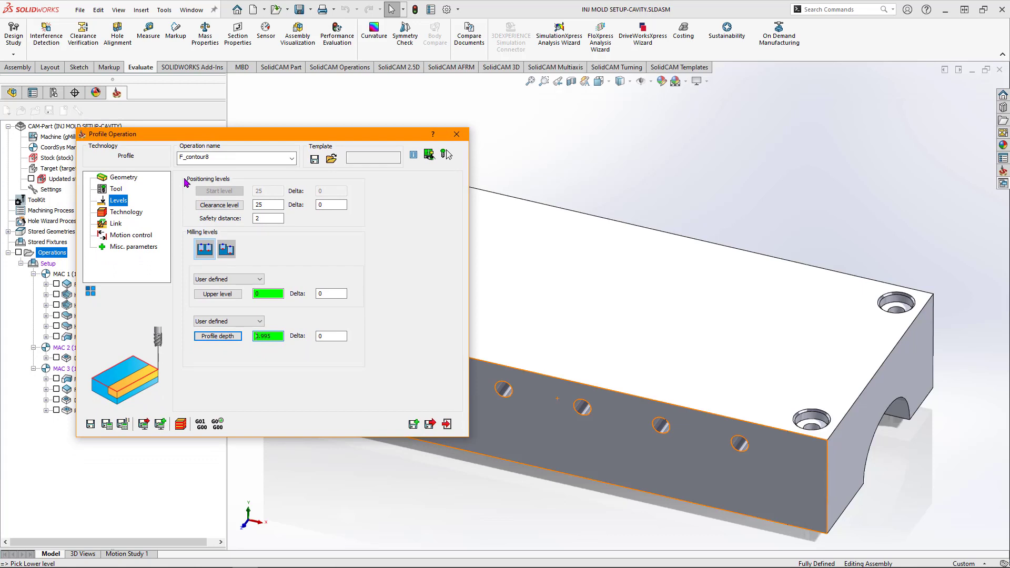
{"action": "left_click", "coordinate": [118, 214]}
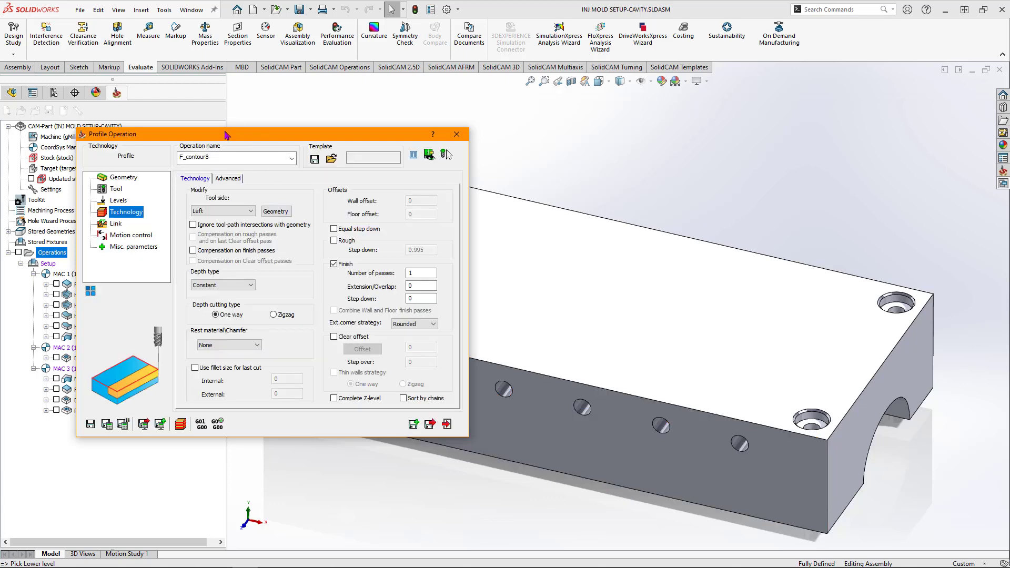
{"action": "left_click_drag", "start_coordinate": [224, 138], "coordinate": [399, 127]}
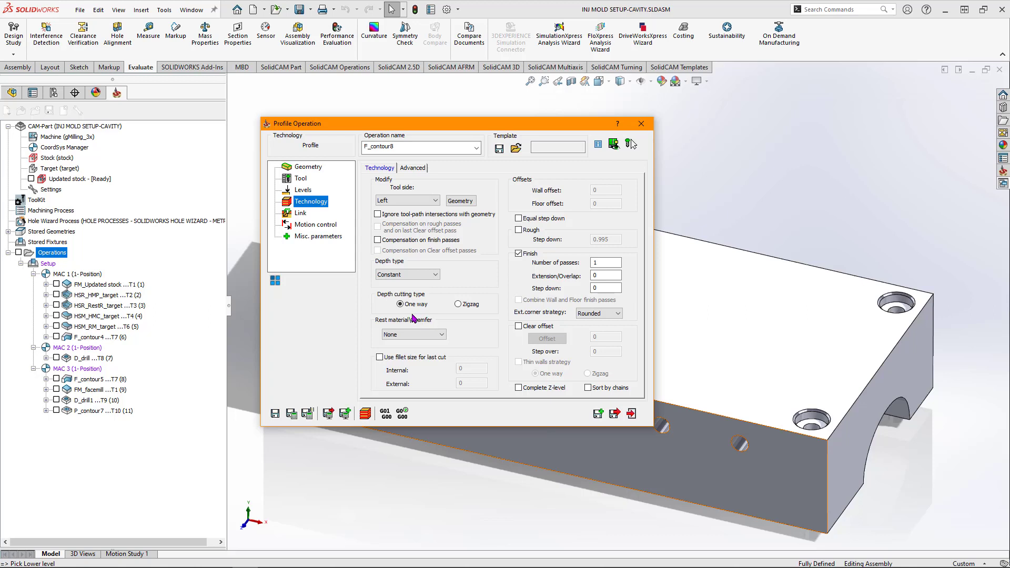
{"action": "left_click", "coordinate": [442, 335]}
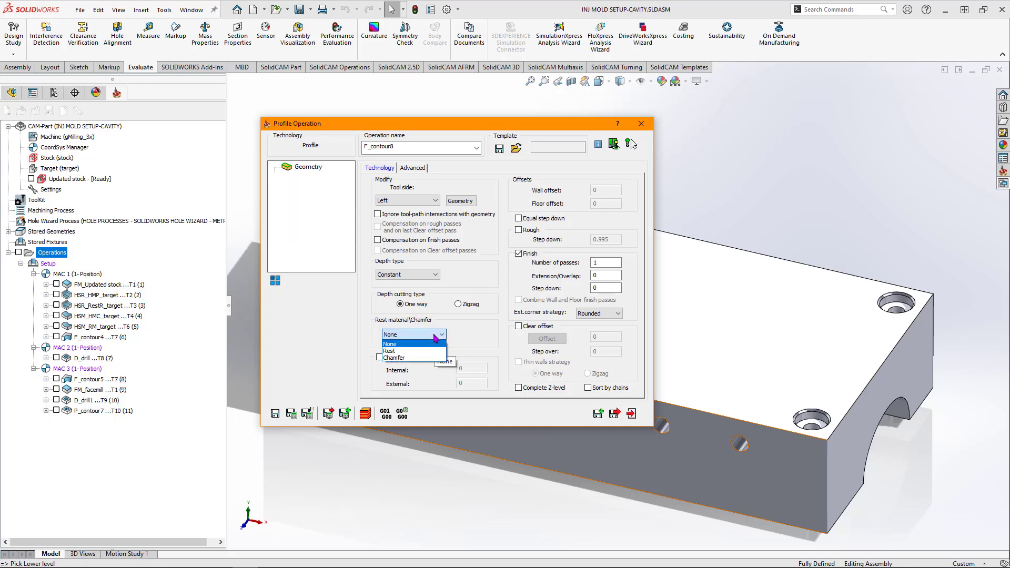
{"action": "left_click", "coordinate": [403, 359]}
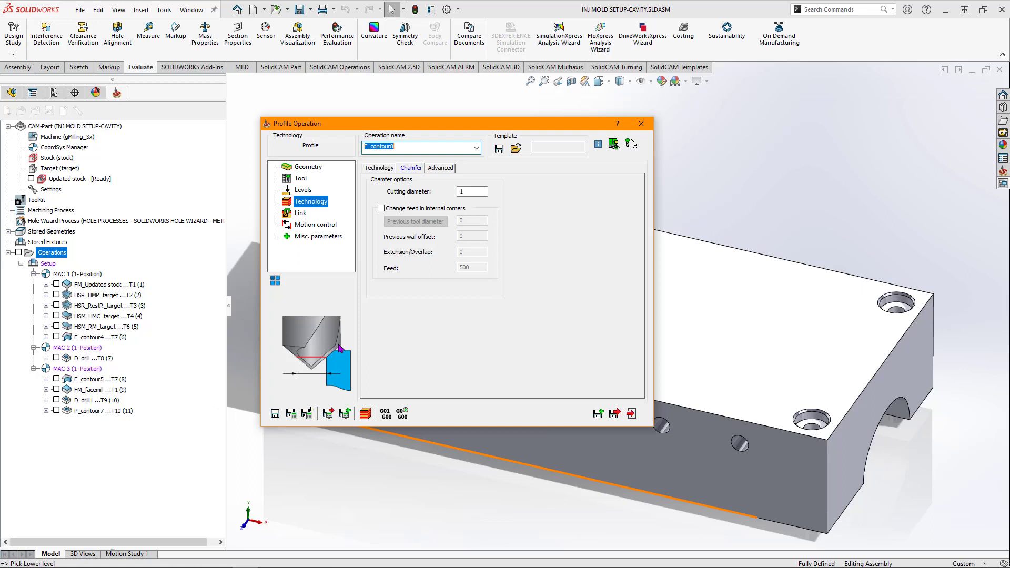
{"action": "double_click", "coordinate": [471, 191]}
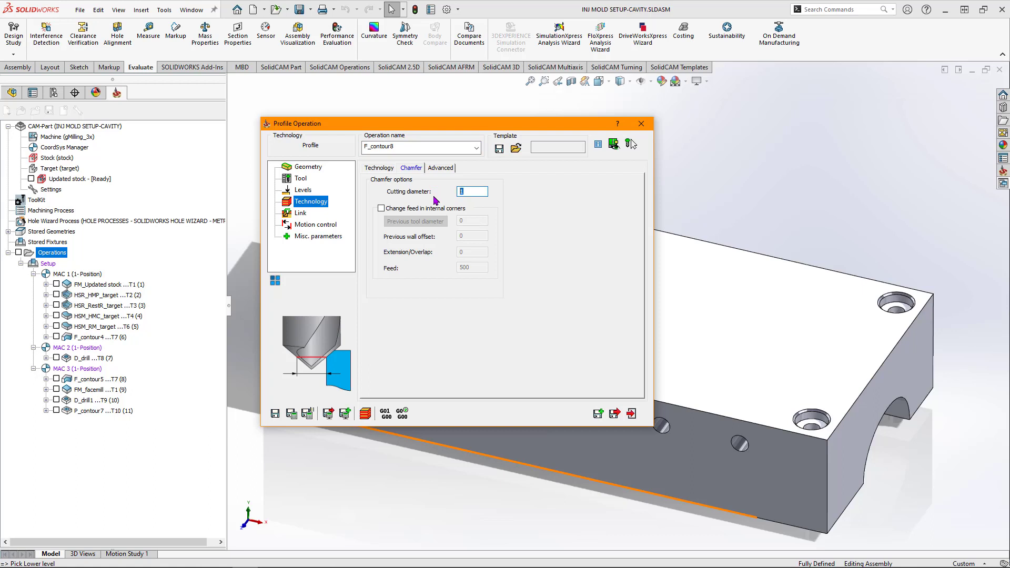
{"action": "type", "text": "2"}
{"action": "left_click", "coordinate": [308, 414]}
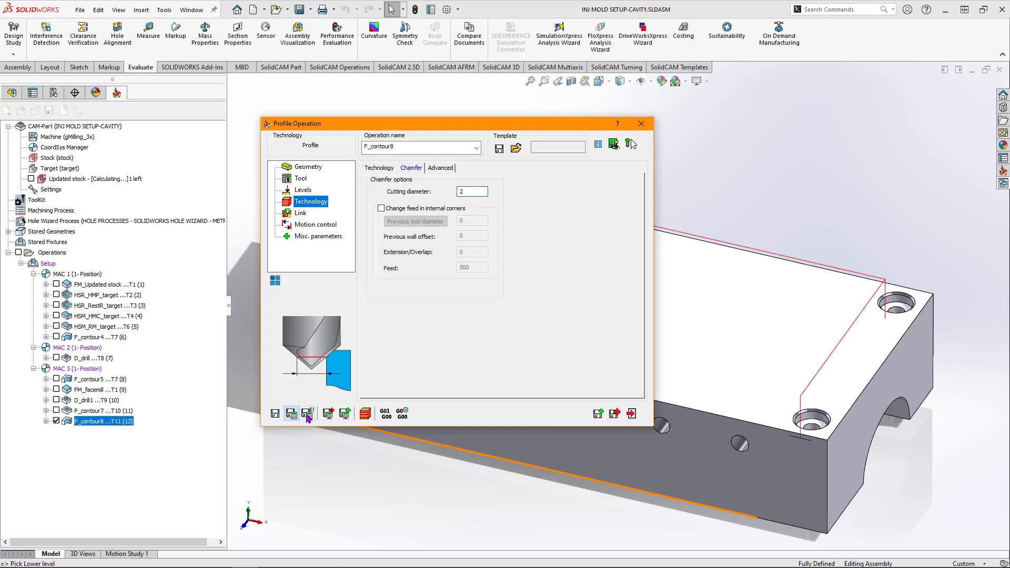
Step: Review the calculated chamfer toolpath across the corner holes and simulate the cut on the counterbore nearest the origin
{"action": "mouse_move", "coordinate": [766, 362]}
{"action": "middle_mouse_down"}
{"action": "mouse_move", "coordinate": [764, 455]}
{"action": "mouse_move", "coordinate": [787, 441]}
{"action": "middle_mouse_up"}
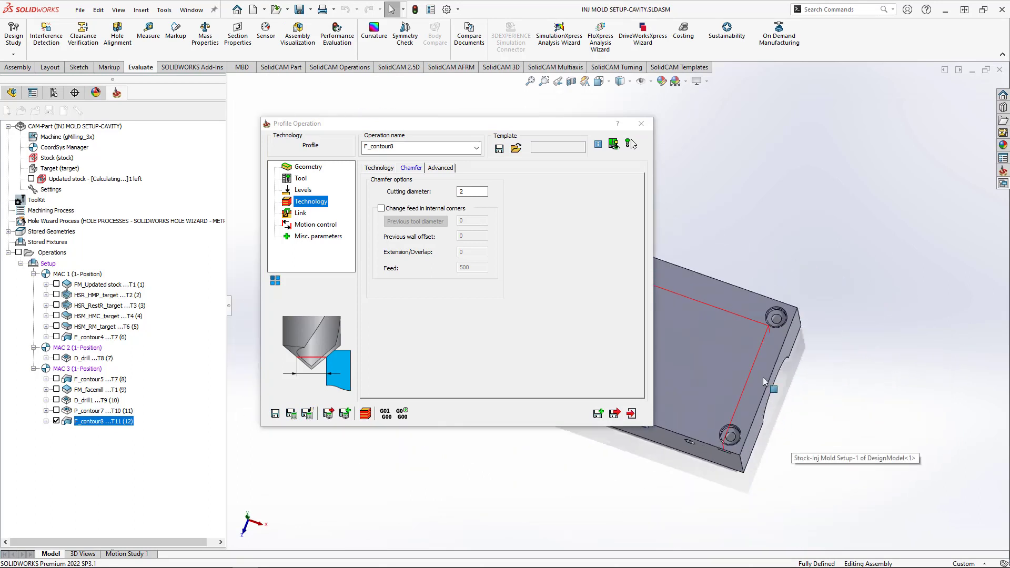
{"action": "middle_click_drag", "start_coordinate": [773, 391], "coordinate": [872, 358]}
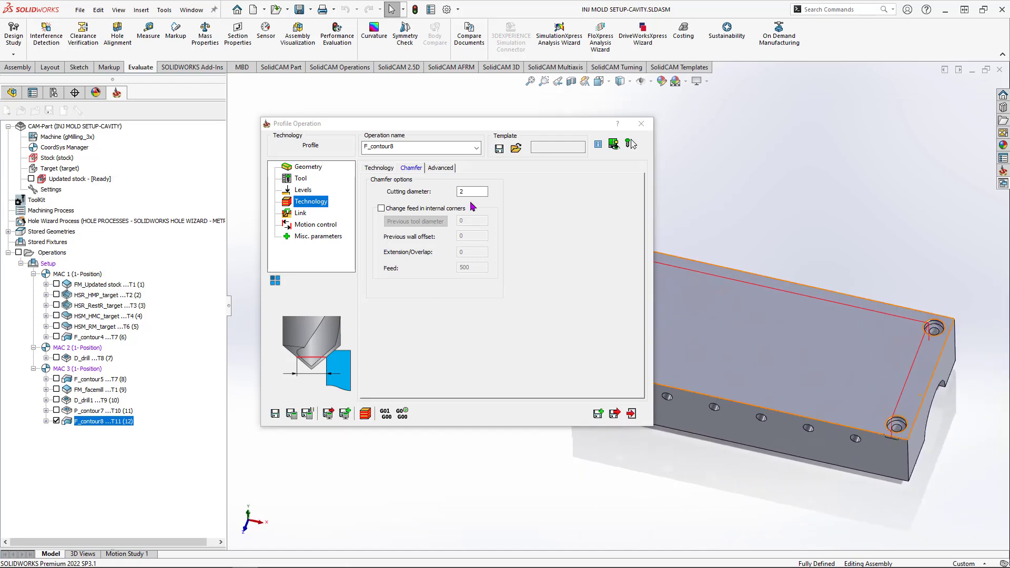
{"action": "left_click_drag", "start_coordinate": [451, 126], "coordinate": [227, 136]}
{"action": "middle_click_drag", "start_coordinate": [800, 368], "coordinate": [737, 361], "text": "ctrl"}
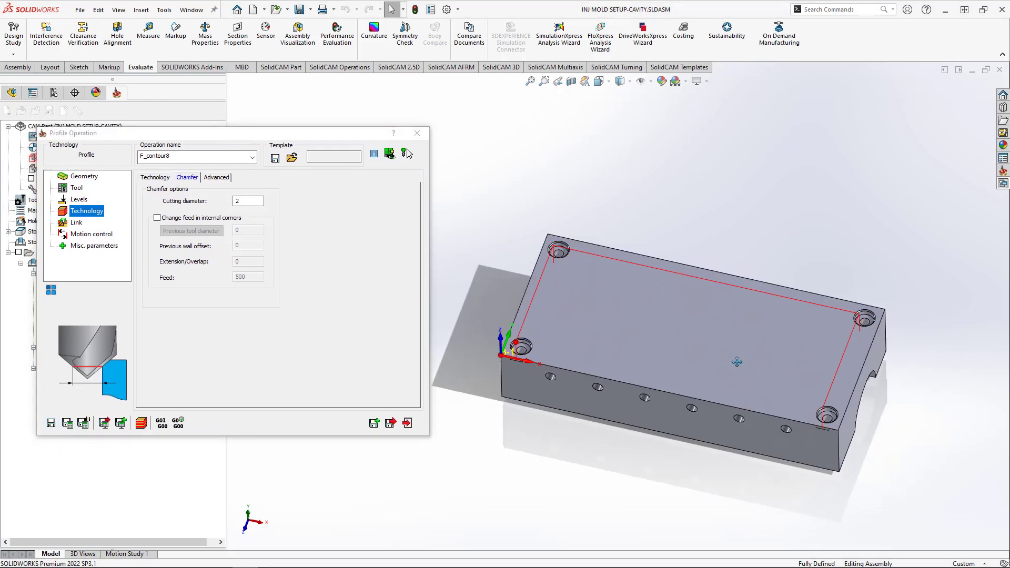
{"action": "left_click", "coordinate": [142, 423]}
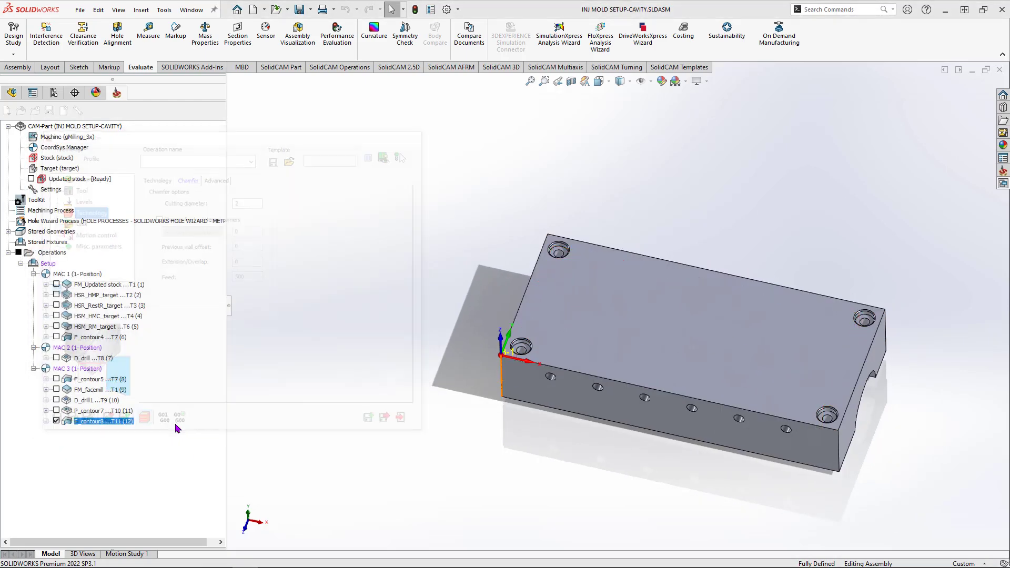
{"action": "left_click", "coordinate": [211, 459]}
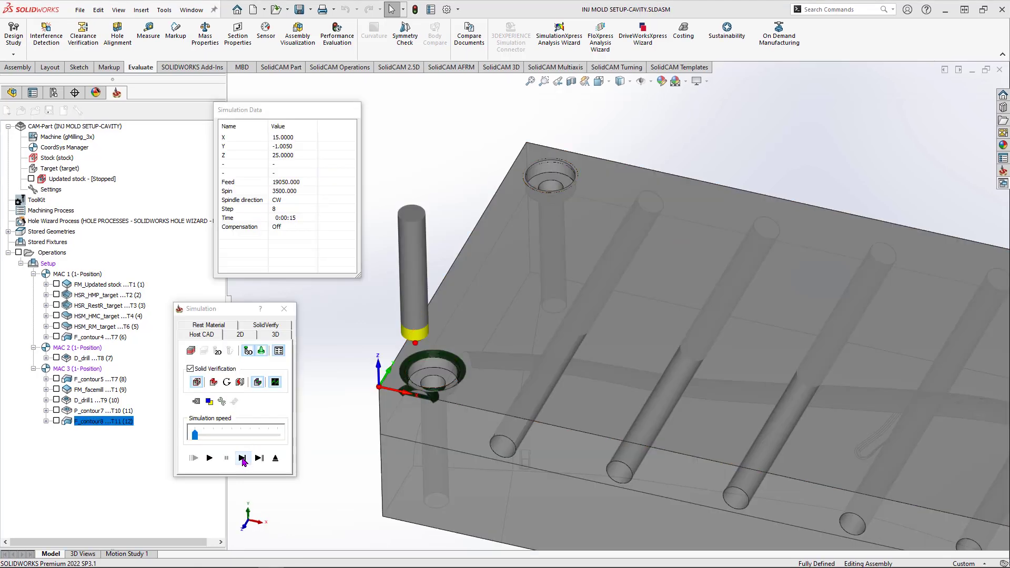
{"action": "left_click", "coordinate": [242, 458]}
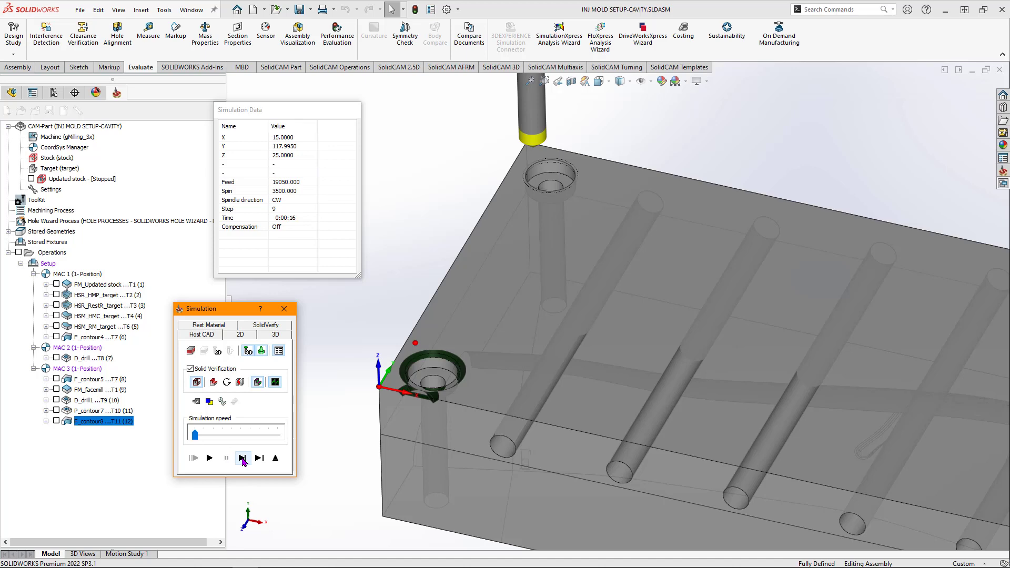
Step: Step the simulation through the second counterbore's approach, lead-in and chamfer cut, examining how the tool engages the rim
{"action": "scroll", "coordinate": [547, 152], "scroll_direction": "down", "scroll_amount": 2}
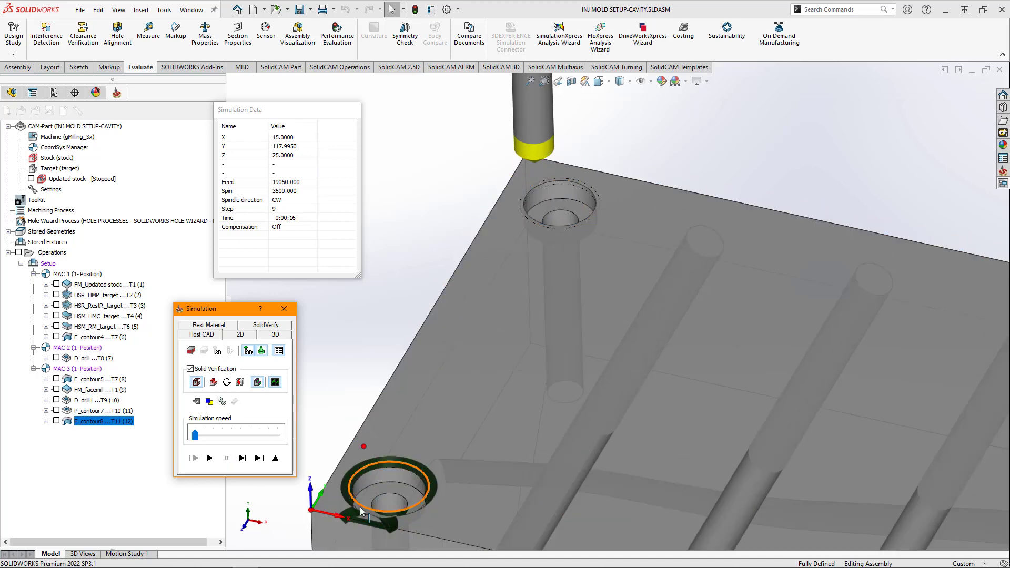
{"action": "scroll", "coordinate": [532, 163], "scroll_direction": "down", "scroll_amount": 3}
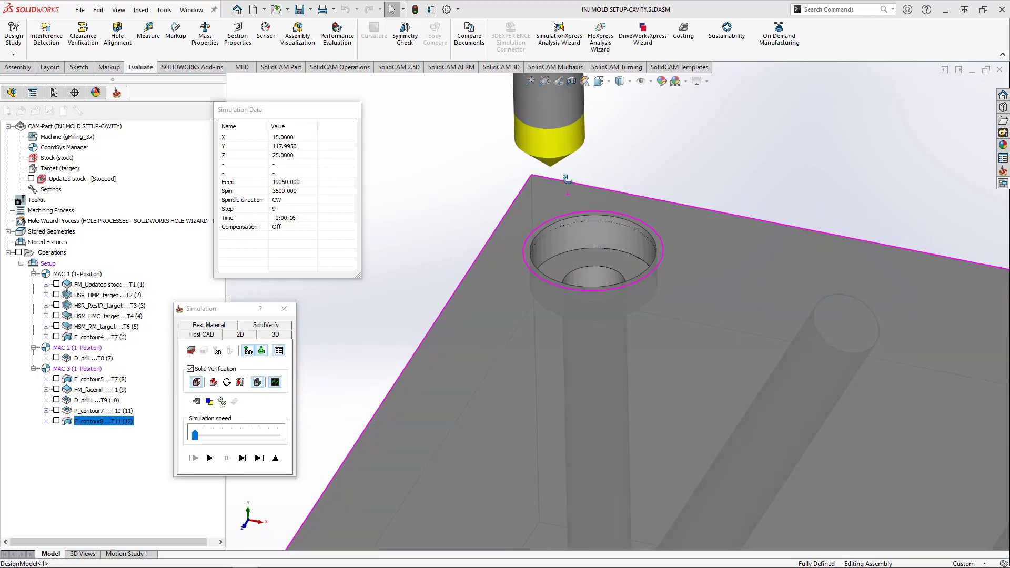
{"action": "mouse_move", "coordinate": [567, 179]}
{"action": "middle_mouse_down"}
{"action": "mouse_move", "coordinate": [572, 156]}
{"action": "mouse_move", "coordinate": [566, 180]}
{"action": "middle_mouse_up"}
{"action": "left_click", "coordinate": [245, 455]}
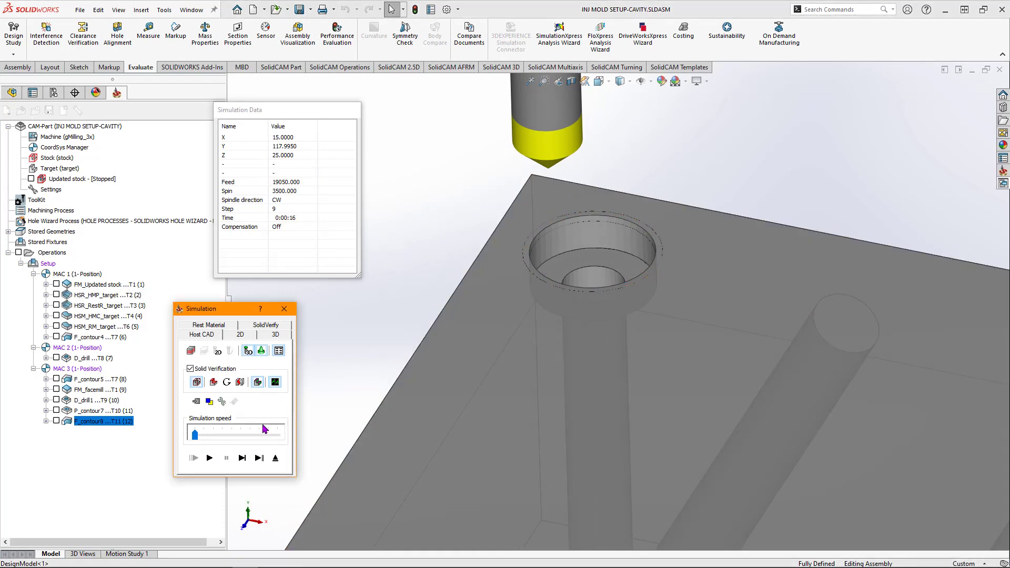
{"action": "left_click", "coordinate": [242, 458]}
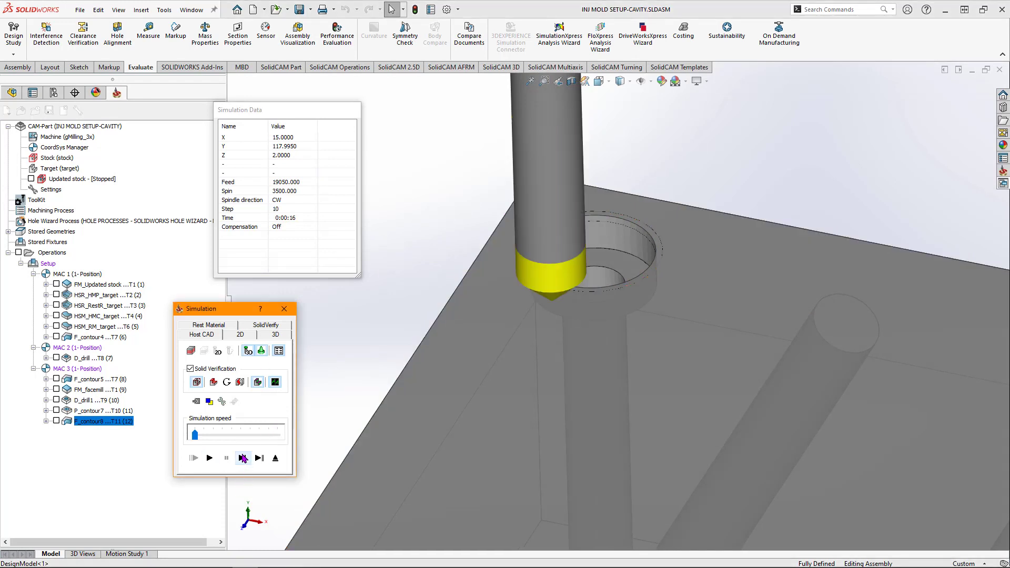
{"action": "middle_click_drag", "start_coordinate": [566, 368], "coordinate": [511, 327]}
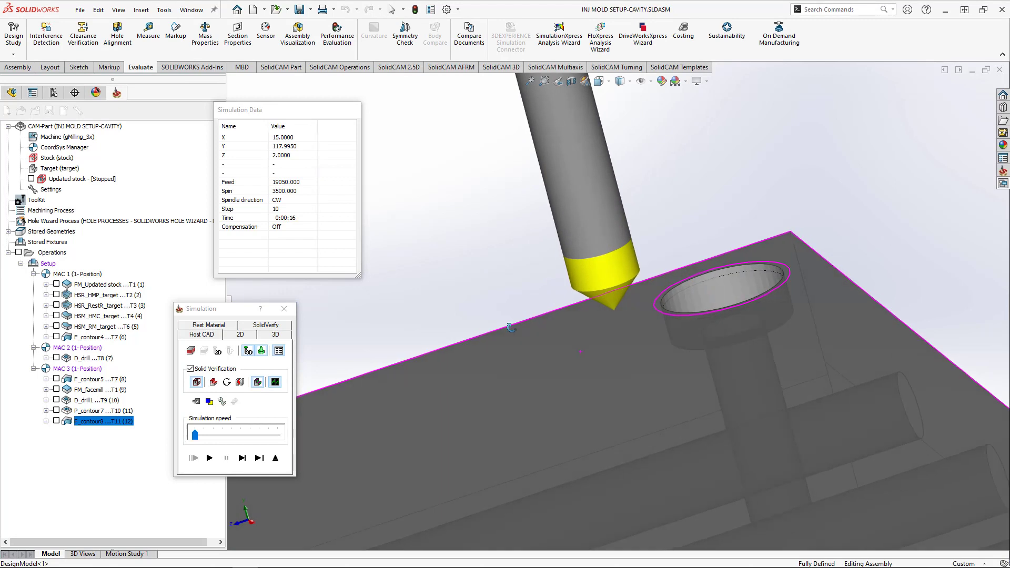
{"action": "left_click", "coordinate": [242, 457]}
{"action": "left_click", "coordinate": [243, 457]}
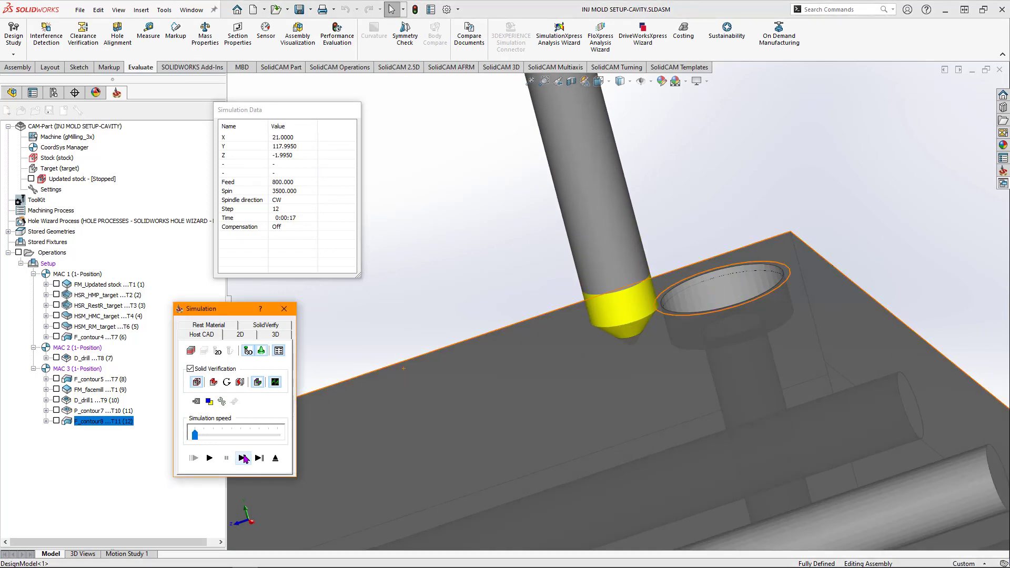
{"action": "left_click", "coordinate": [243, 458]}
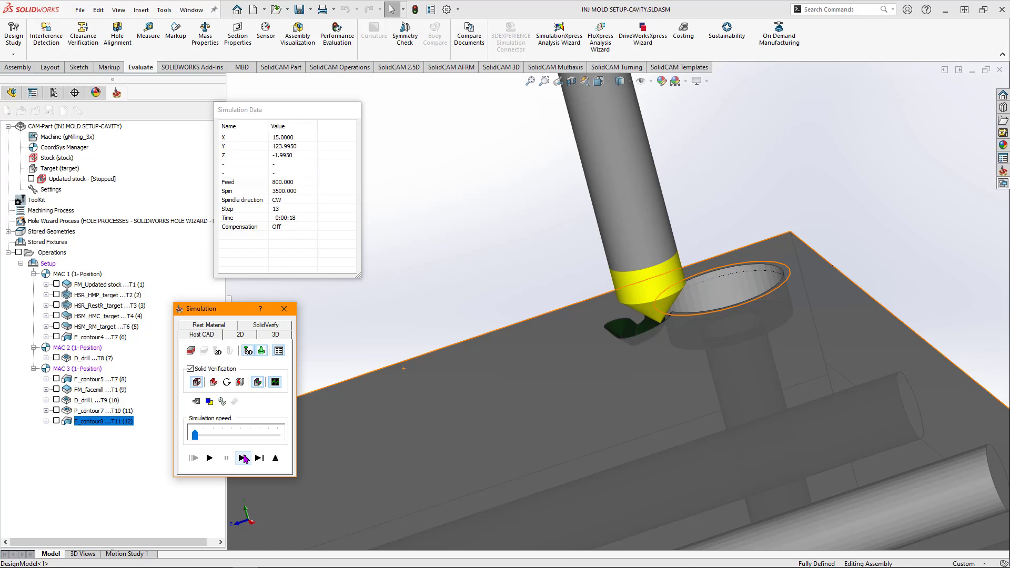
{"action": "left_click", "coordinate": [243, 457]}
{"action": "left_click", "coordinate": [242, 458]}
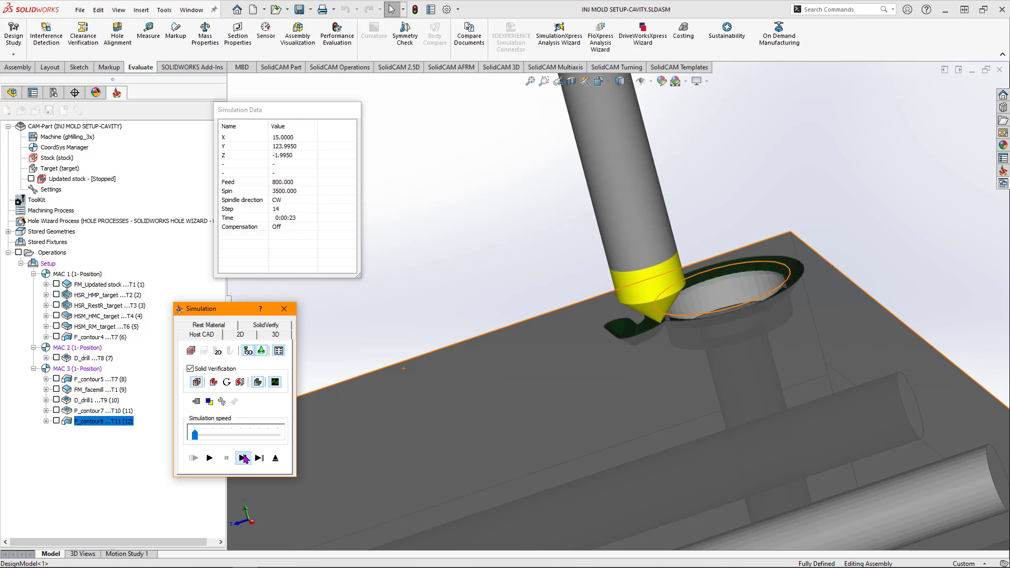
Step: Step the simulation through the second counterbore's lead-out and retract, and inspect the chamfered rim and the tool's mark beside it
{"action": "left_click", "coordinate": [243, 457]}
{"action": "left_click", "coordinate": [243, 458]}
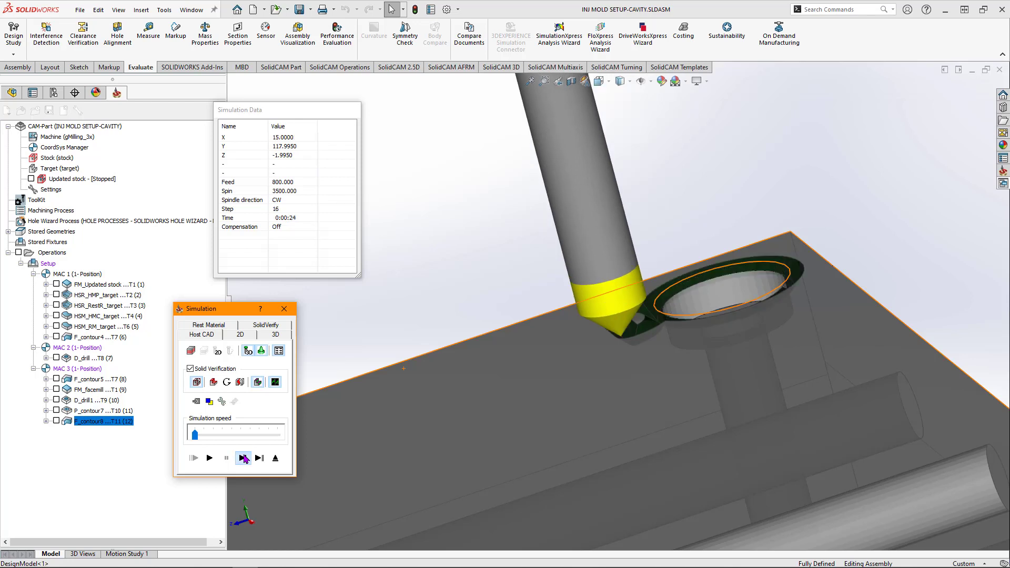
{"action": "middle_click_drag", "start_coordinate": [491, 436], "coordinate": [564, 434]}
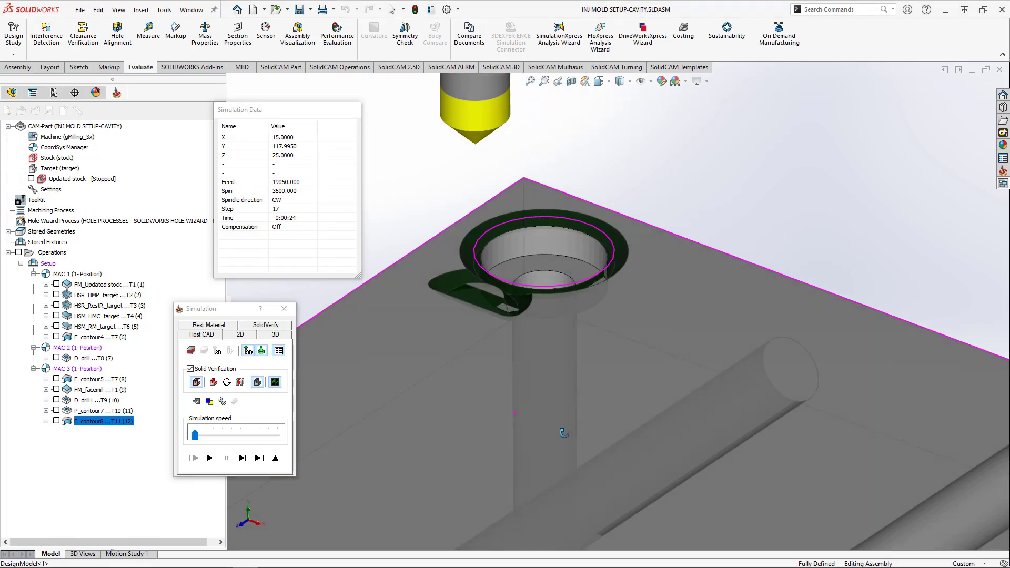
{"action": "scroll", "coordinate": [594, 431], "scroll_direction": "up", "scroll_amount": 4}
{"action": "scroll", "coordinate": [806, 419], "scroll_direction": "up", "scroll_amount": 4}
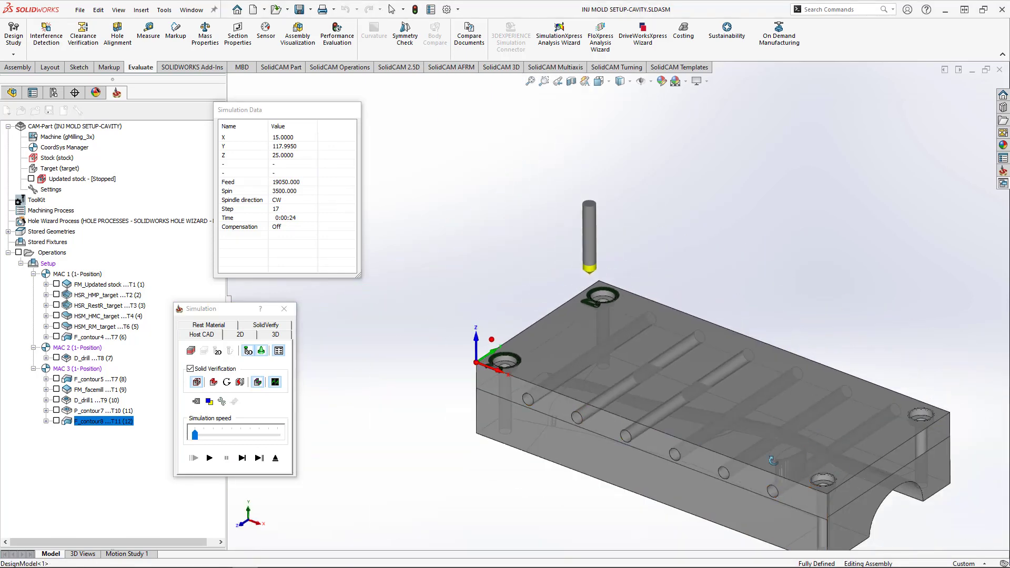
Step: Show the block in the Bottom view and step the simulation through the approach and lead-in at the third counterbore
{"action": "middle_click_drag", "start_coordinate": [829, 462], "coordinate": [723, 262]}
{"action": "left_click", "coordinate": [598, 80]}
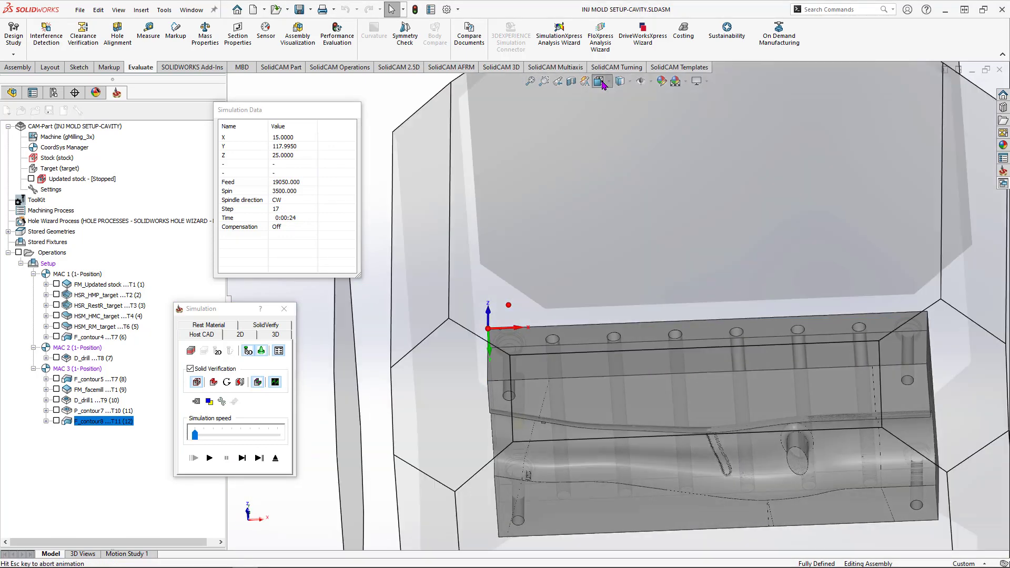
{"action": "left_click", "coordinate": [499, 428]}
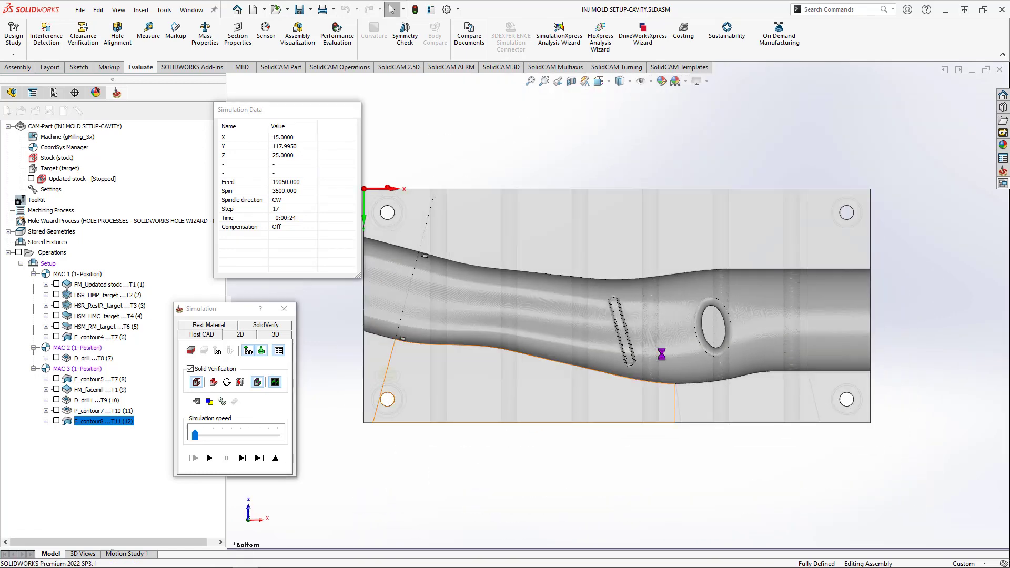
{"action": "scroll", "coordinate": [477, 289], "scroll_direction": "down", "scroll_amount": 2}
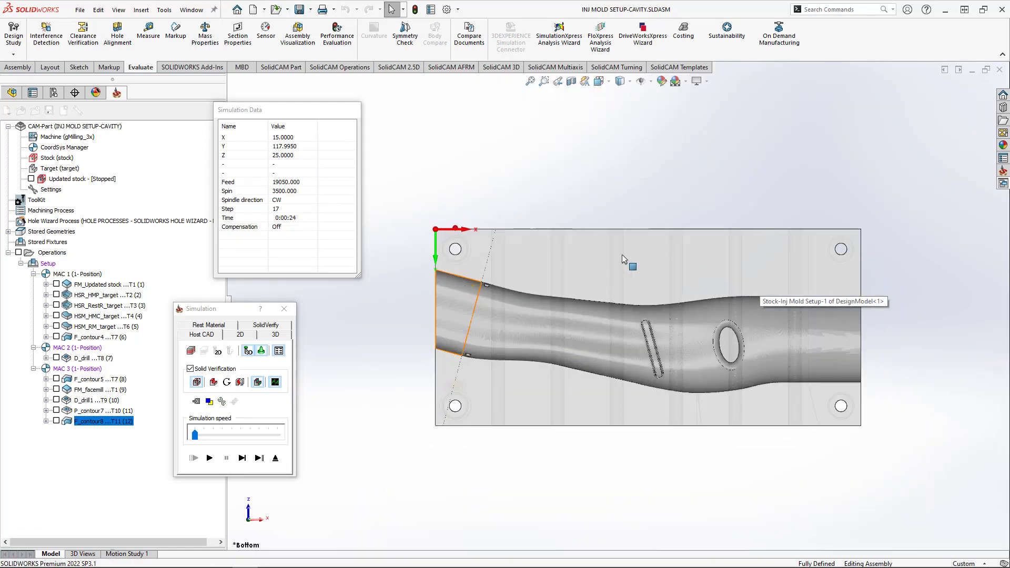
{"action": "left_click", "coordinate": [241, 455]}
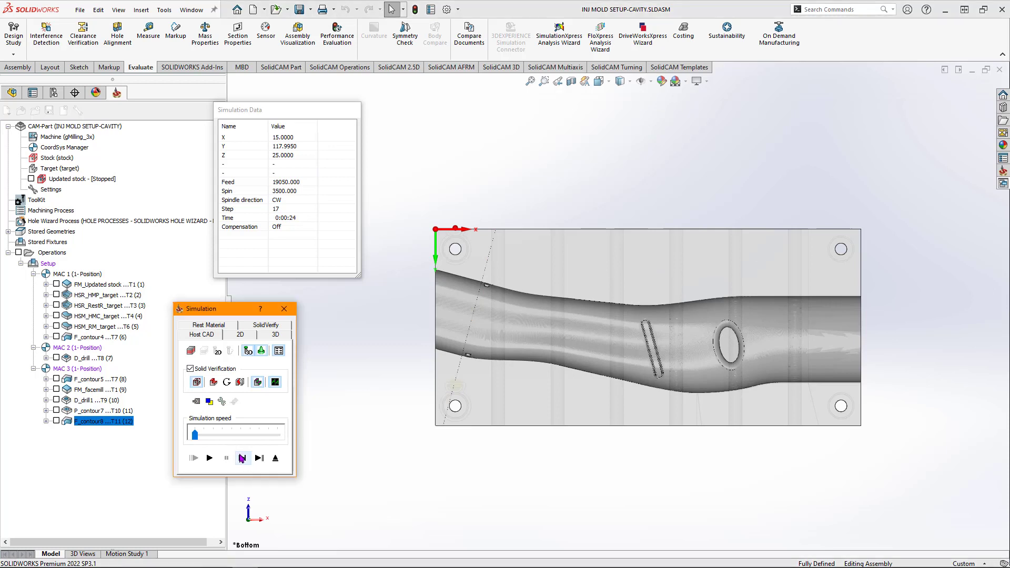
{"action": "left_click", "coordinate": [242, 458]}
{"action": "left_click", "coordinate": [242, 458]}
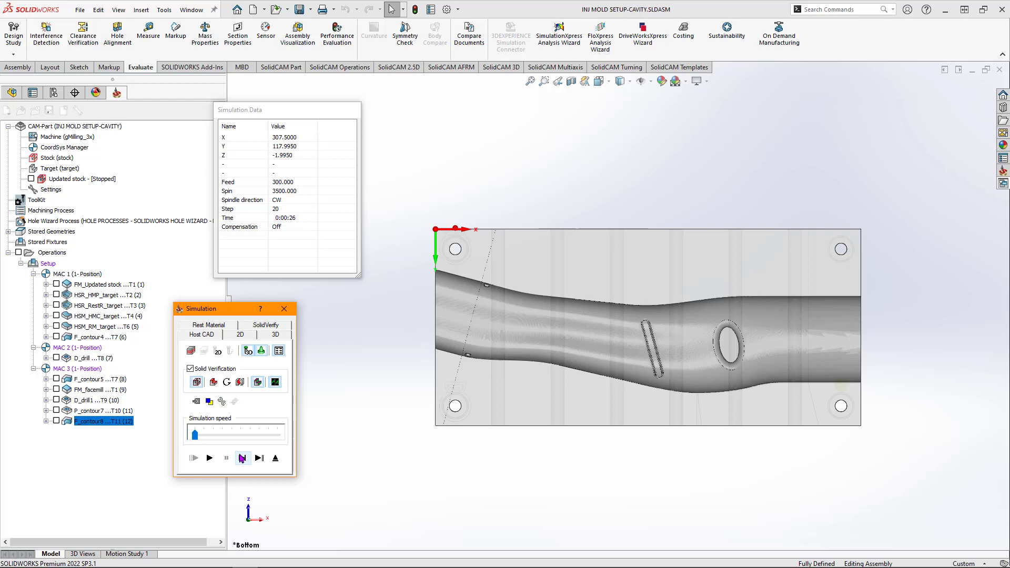
{"action": "left_click", "coordinate": [242, 458]}
Step: Step through the third counterbore's chamfer cut and lead-out, examining the tool's position around the corner hole up close
{"action": "middle_click_drag", "start_coordinate": [750, 259], "coordinate": [756, 236]}
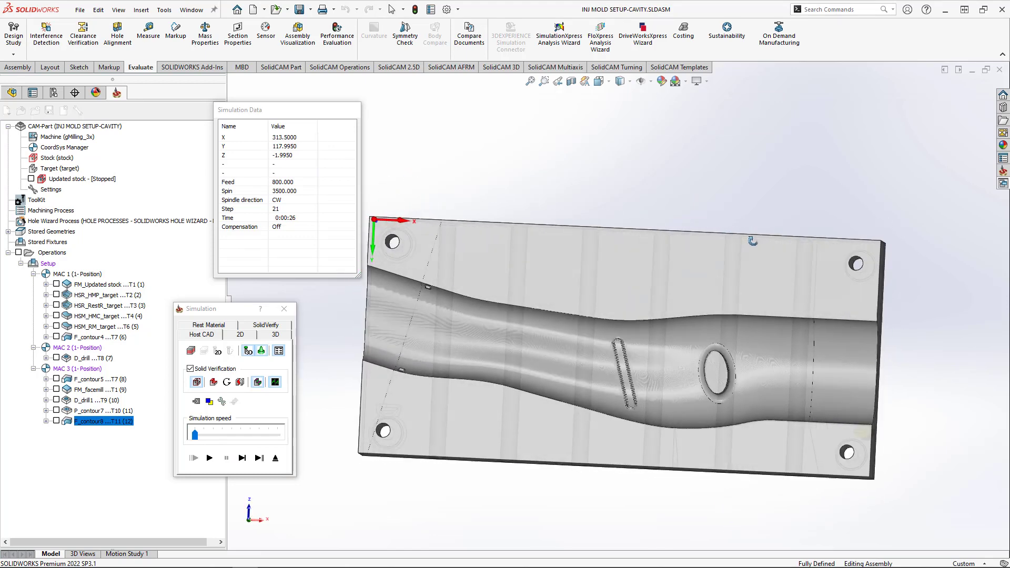
{"action": "scroll", "coordinate": [815, 443], "scroll_direction": "down", "scroll_amount": 3}
{"action": "scroll", "coordinate": [815, 443], "scroll_direction": "down", "scroll_amount": 3}
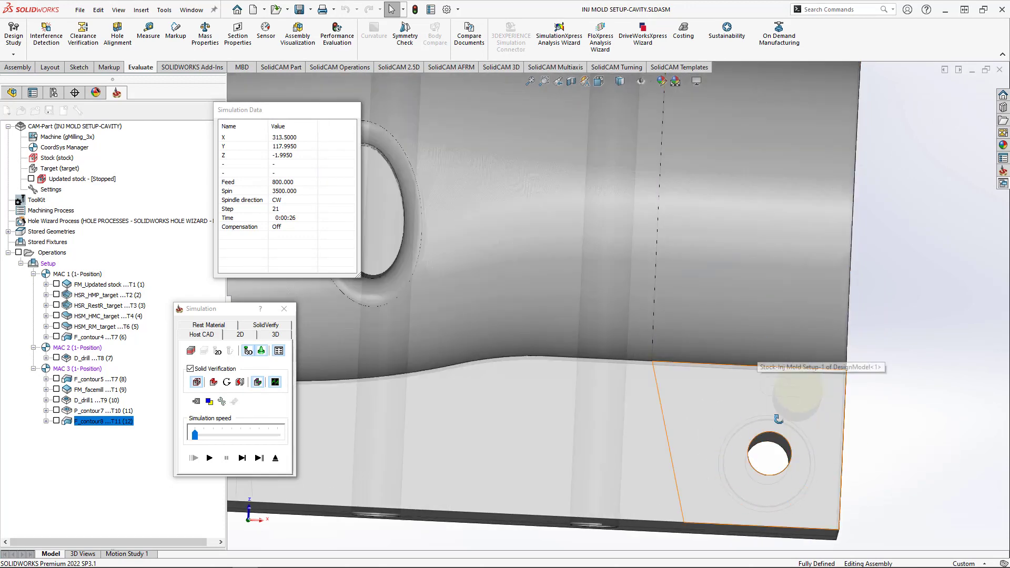
{"action": "middle_click_drag", "start_coordinate": [772, 403], "coordinate": [777, 413]}
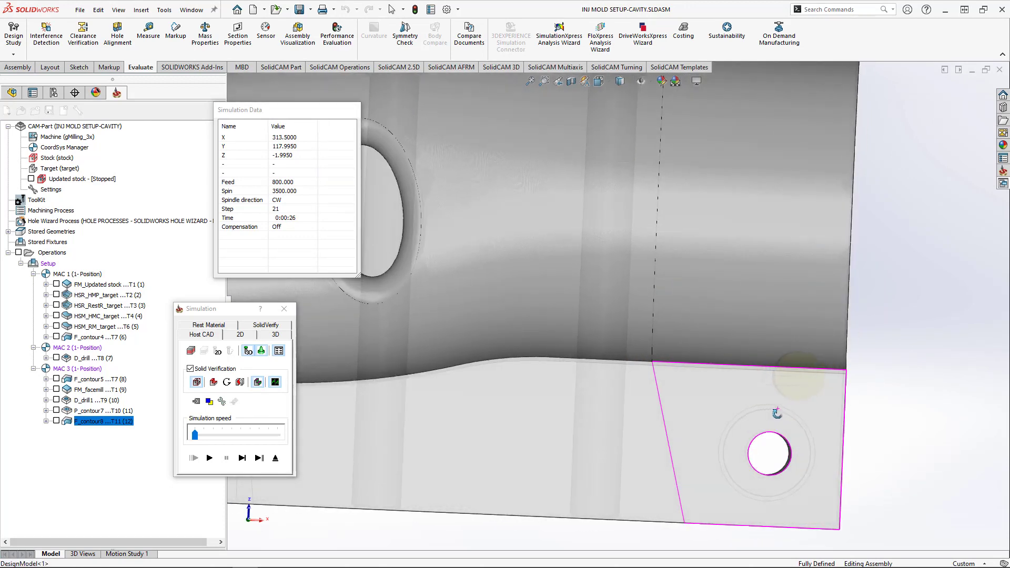
{"action": "left_click", "coordinate": [243, 458]}
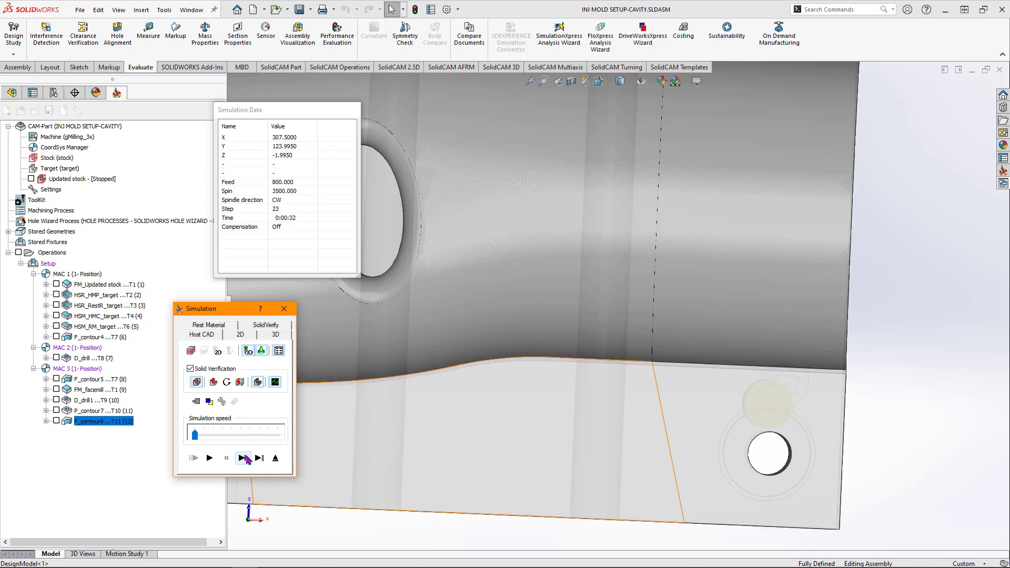
Step: Review the chamfer cuts across the block's top face and close the simulation
{"action": "middle_click_drag", "start_coordinate": [653, 336], "coordinate": [692, 190]}
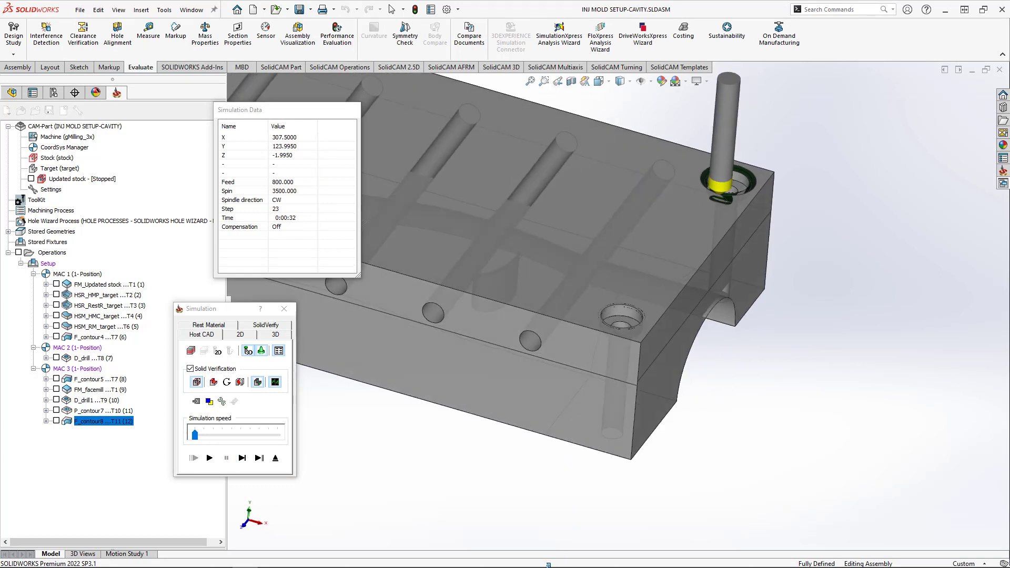
{"action": "scroll", "coordinate": [692, 190], "scroll_direction": "up", "scroll_amount": 5}
{"action": "scroll", "coordinate": [550, 270], "scroll_direction": "down", "scroll_amount": 3}
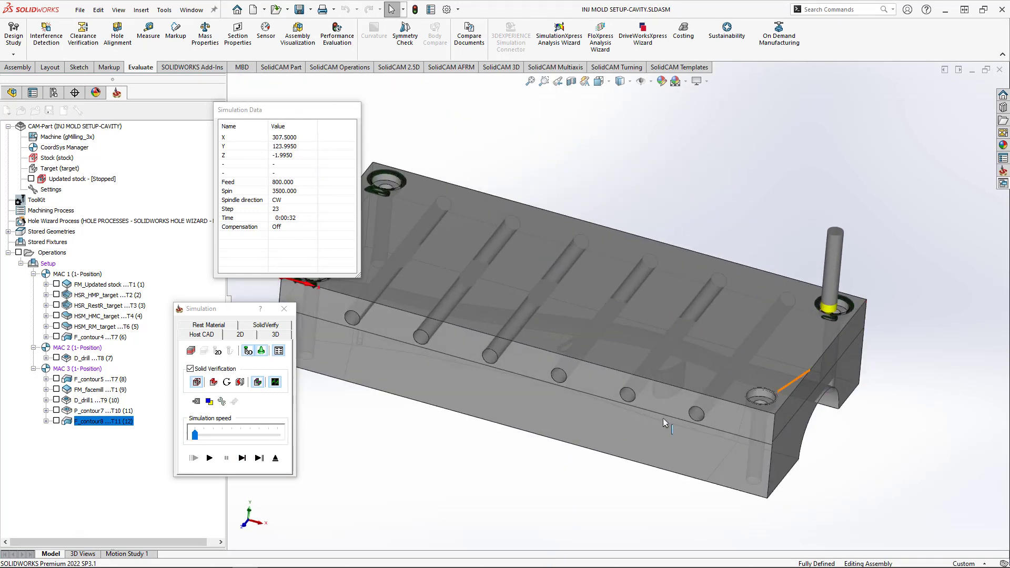
{"action": "left_click", "coordinate": [276, 457]}
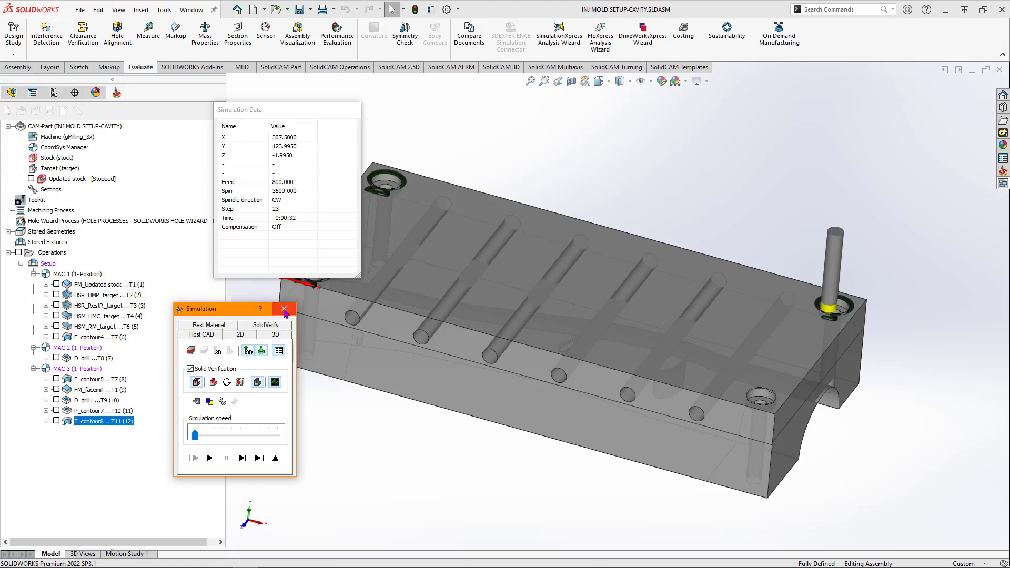
{"action": "left_click", "coordinate": [284, 309]}
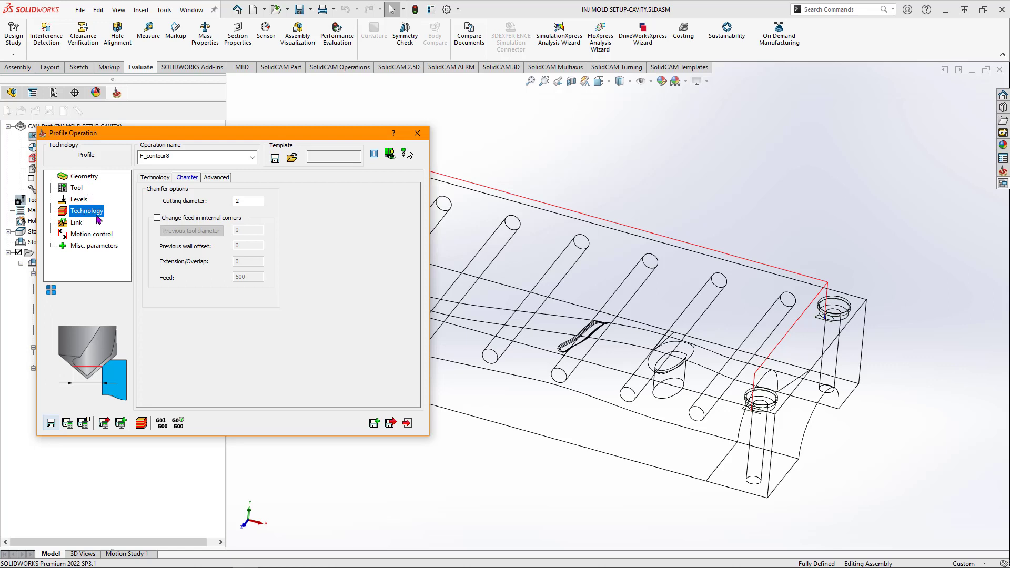
Step: Open the chamfer profile's geometry modification and examine the tool side and lead-in position of the four corner-hole chains
{"action": "left_click", "coordinate": [408, 153]}
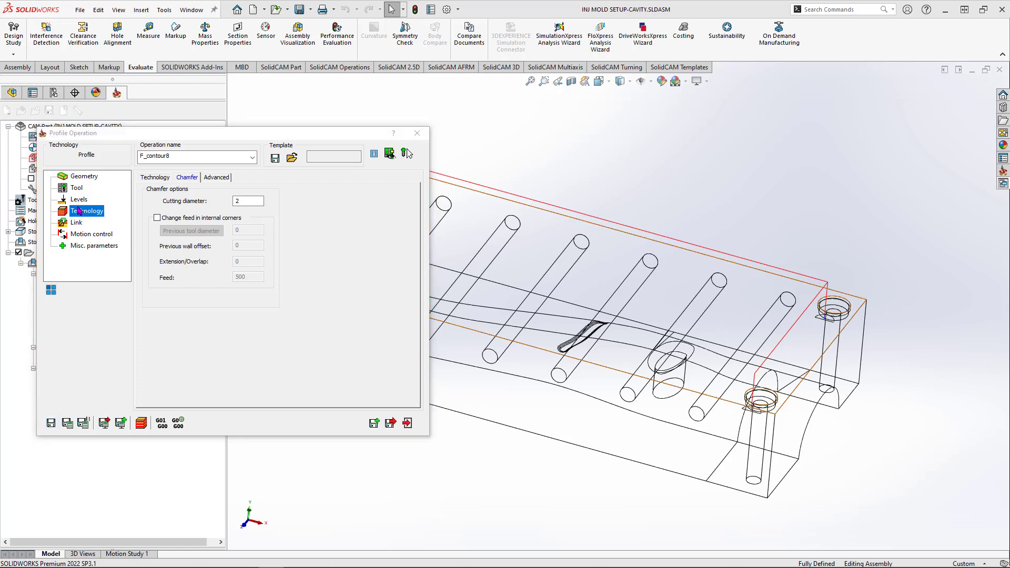
{"action": "left_click", "coordinate": [156, 178]}
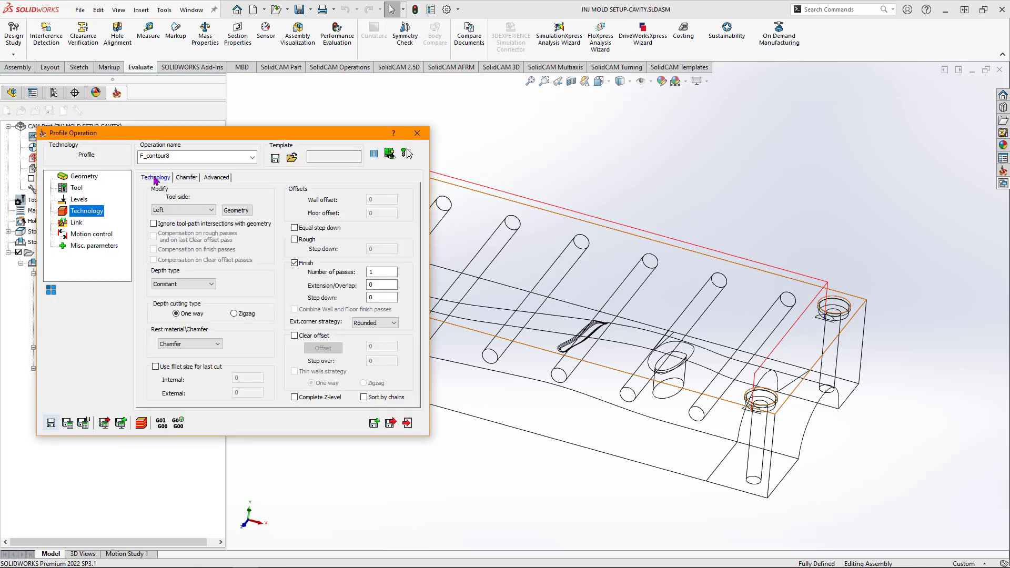
{"action": "left_click", "coordinate": [237, 211]}
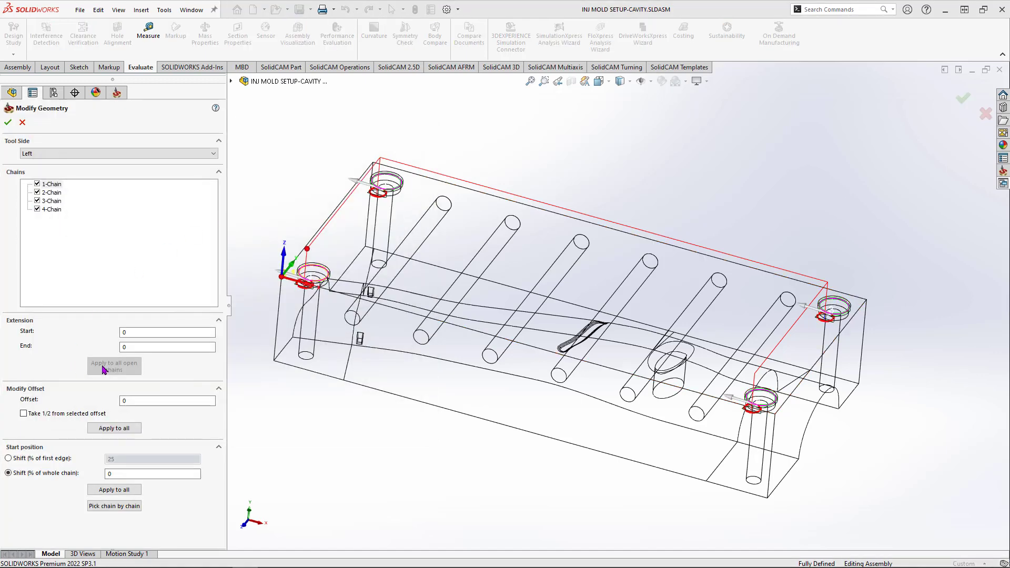
{"action": "middle_click_drag", "start_coordinate": [686, 367], "coordinate": [675, 379]}
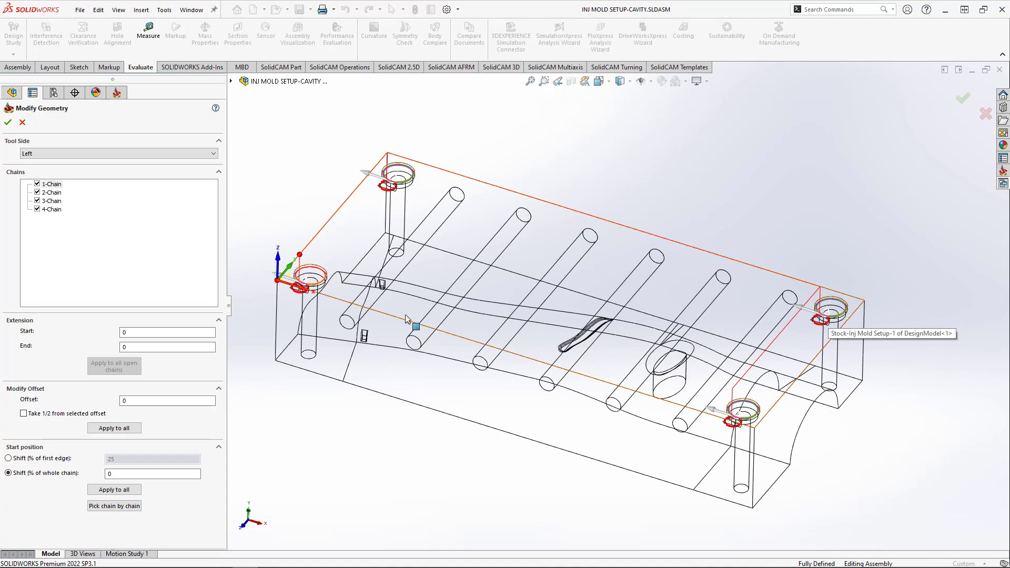
{"action": "middle_click_drag", "start_coordinate": [389, 309], "coordinate": [389, 365]}
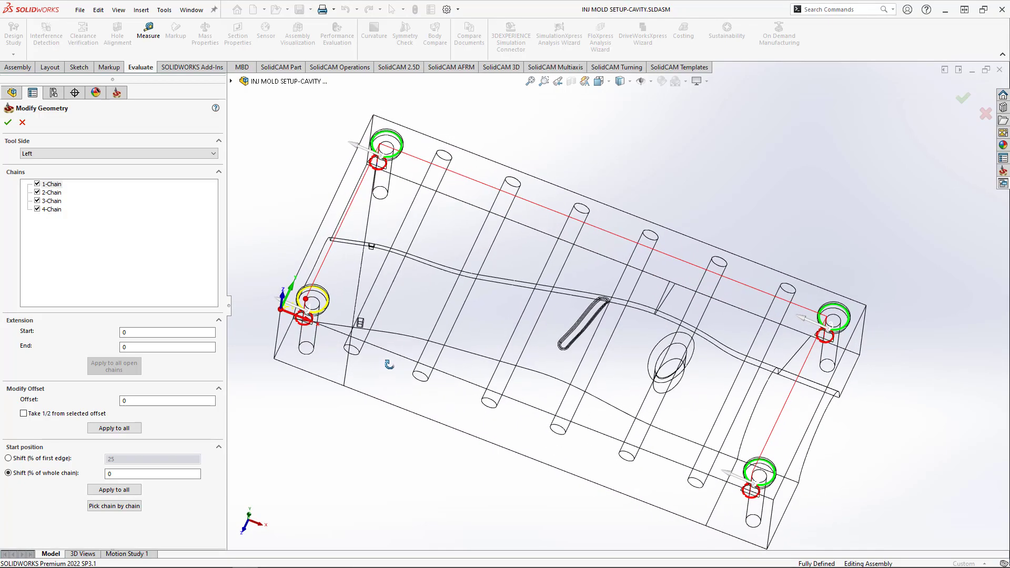
{"action": "scroll", "coordinate": [784, 492], "scroll_direction": "down", "scroll_amount": 3}
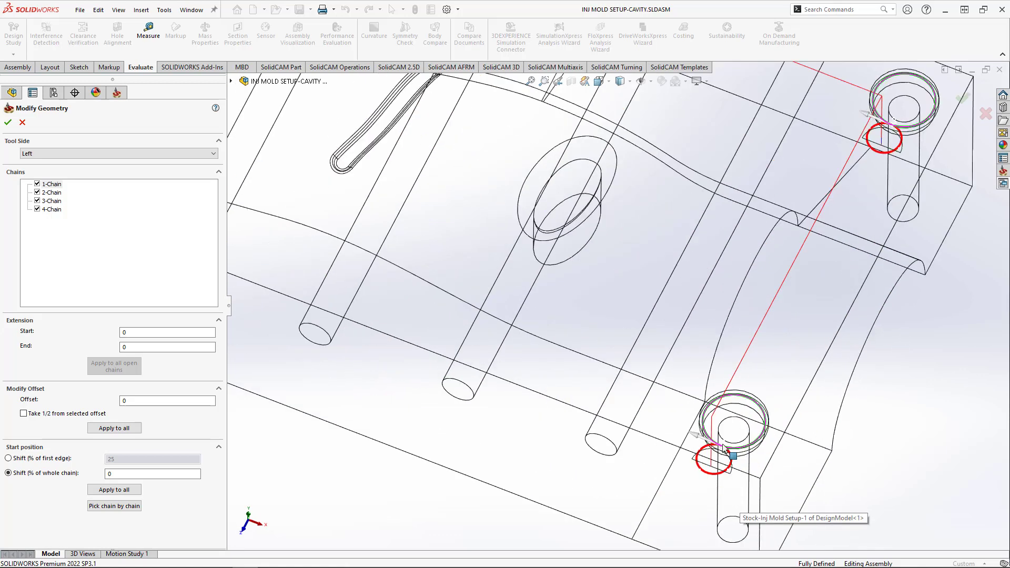
{"action": "scroll", "coordinate": [724, 448], "scroll_direction": "down", "scroll_amount": 2}
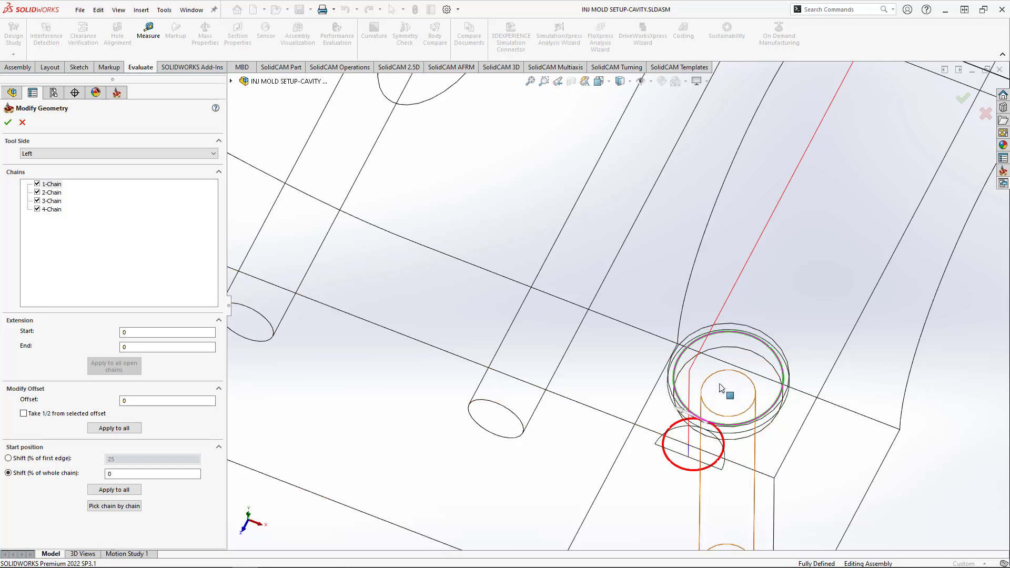
{"action": "scroll", "coordinate": [722, 390], "scroll_direction": "up", "scroll_amount": 5}
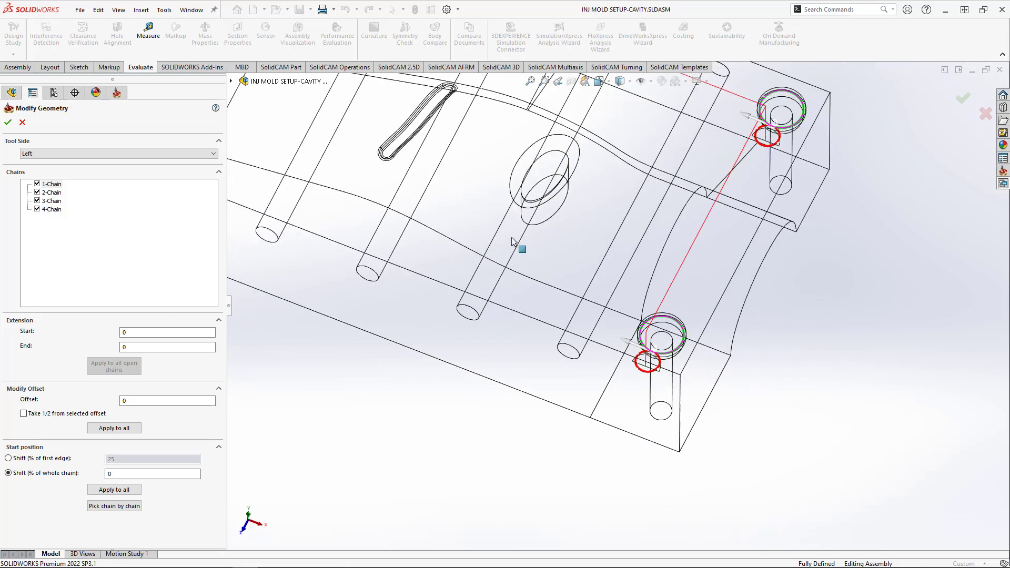
{"action": "scroll", "coordinate": [512, 242], "scroll_direction": "up", "scroll_amount": 6}
{"action": "scroll", "coordinate": [484, 180], "scroll_direction": "down", "scroll_amount": 2}
{"action": "scroll", "coordinate": [342, 201], "scroll_direction": "down", "scroll_amount": 2}
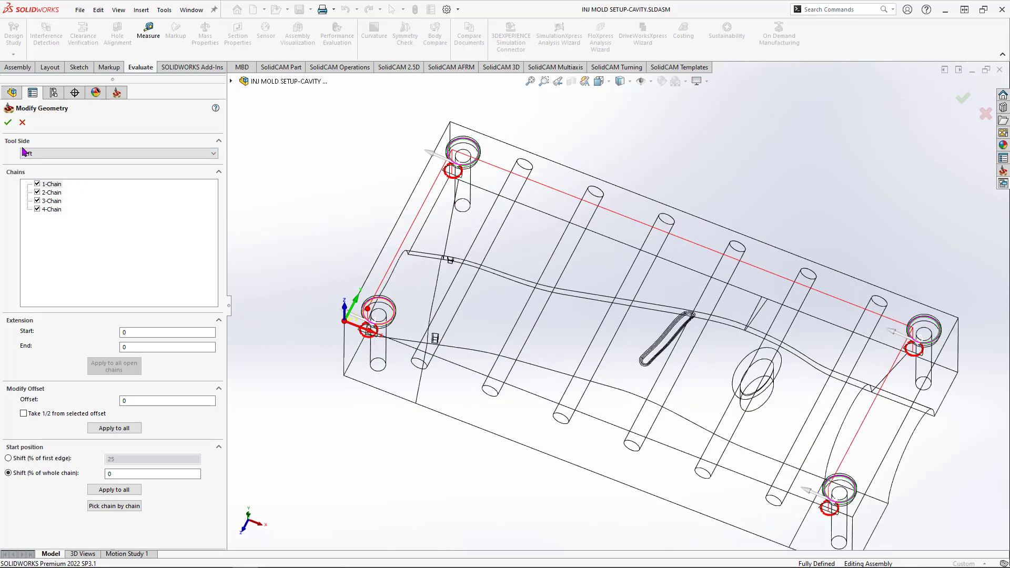
Step: Set the tool side of the four chamfer chains to Right, and save and calculate the profile operation
{"action": "left_click", "coordinate": [38, 155]}
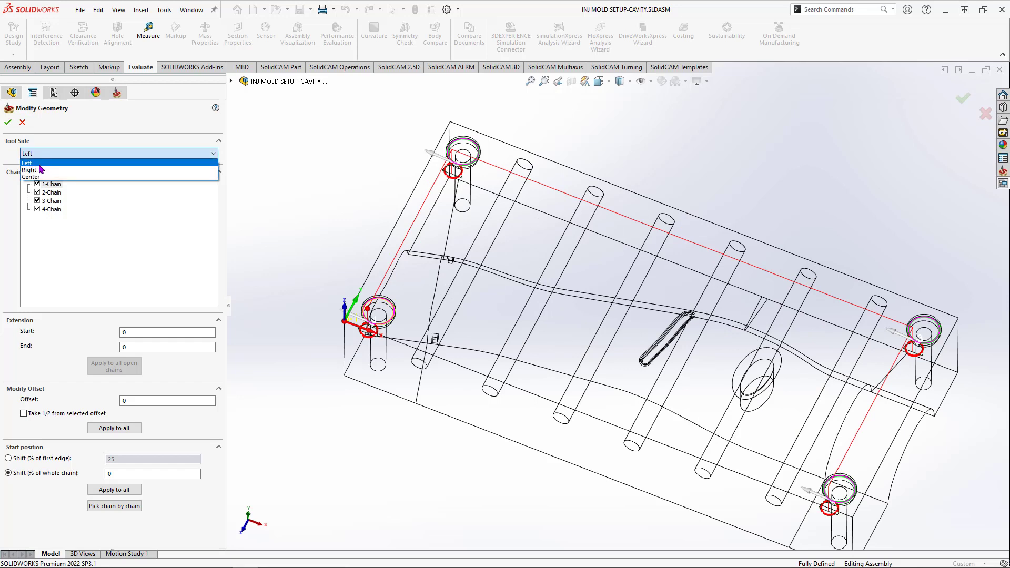
{"action": "left_click", "coordinate": [44, 170]}
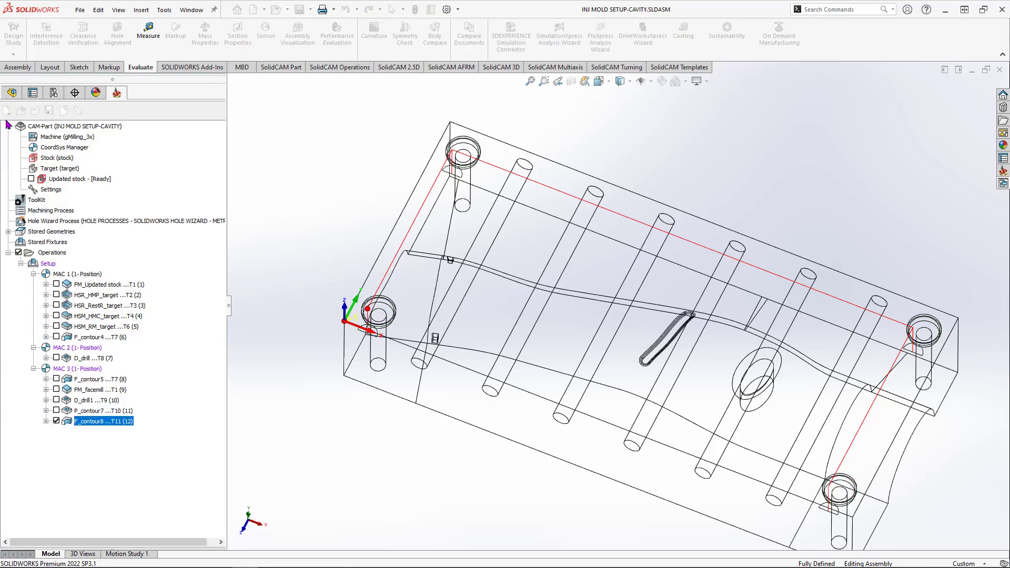
{"action": "left_click", "coordinate": [8, 122]}
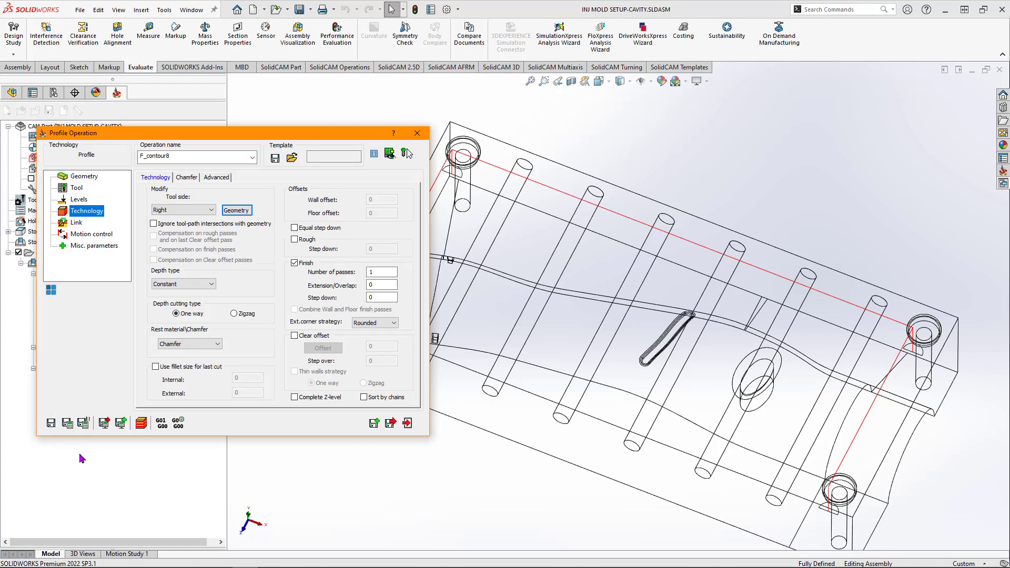
{"action": "left_click", "coordinate": [72, 427]}
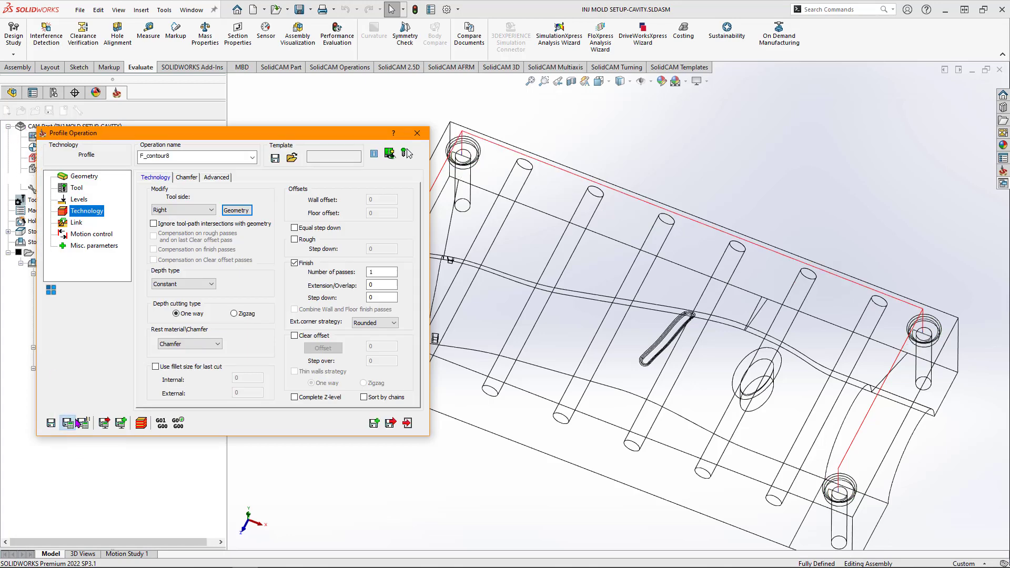
Step: Start a single-step simulation of the rim chamfering profile and examine the tool's starting position above the first corner counterbore
{"action": "left_click", "coordinate": [141, 423]}
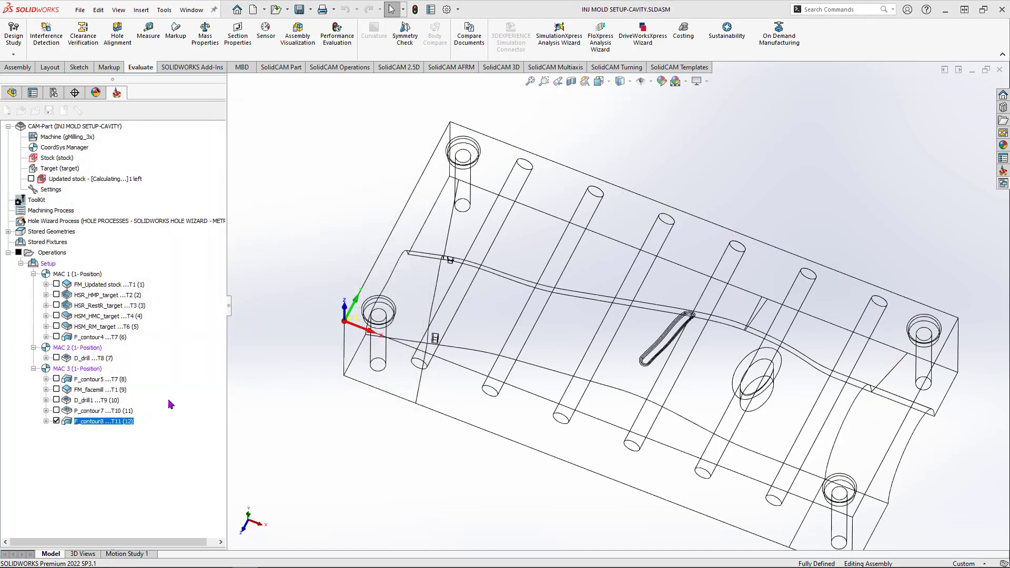
{"action": "left_click", "coordinate": [248, 459]}
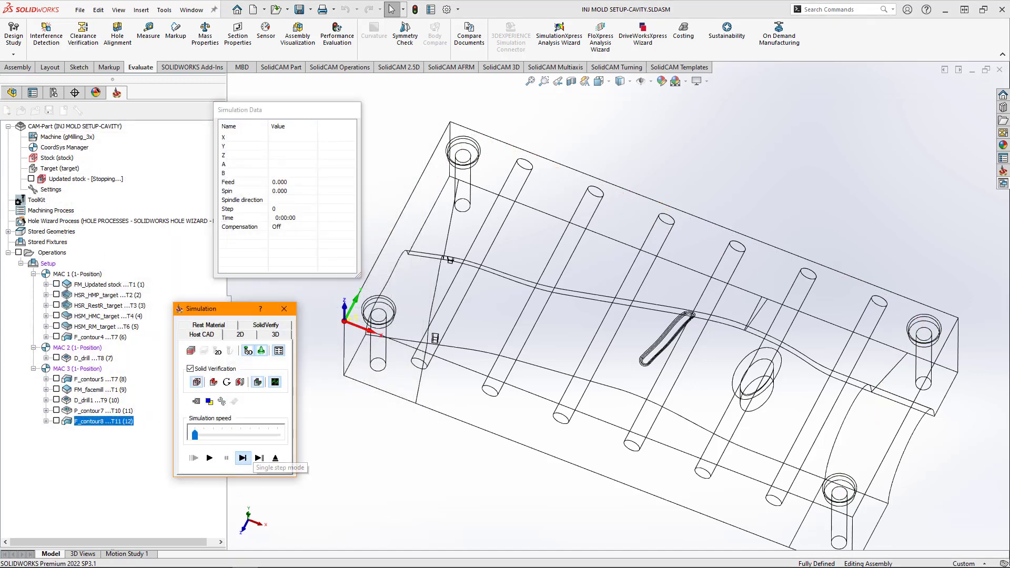
{"action": "left_click", "coordinate": [243, 458]}
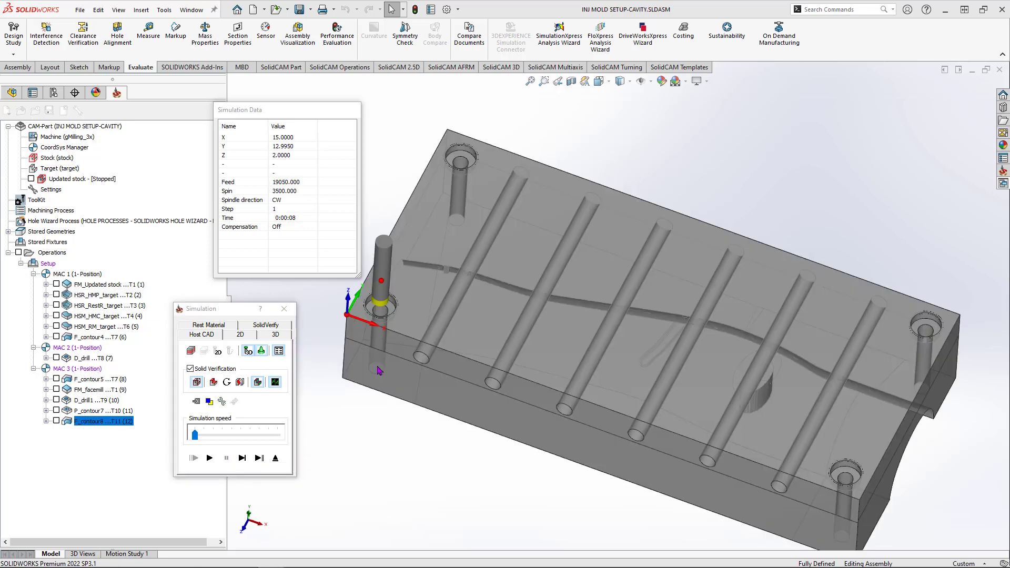
{"action": "scroll", "coordinate": [380, 304], "scroll_direction": "down", "scroll_amount": 3}
{"action": "middle_click_drag", "start_coordinate": [407, 310], "coordinate": [420, 283]}
{"action": "left_click", "coordinate": [242, 457]}
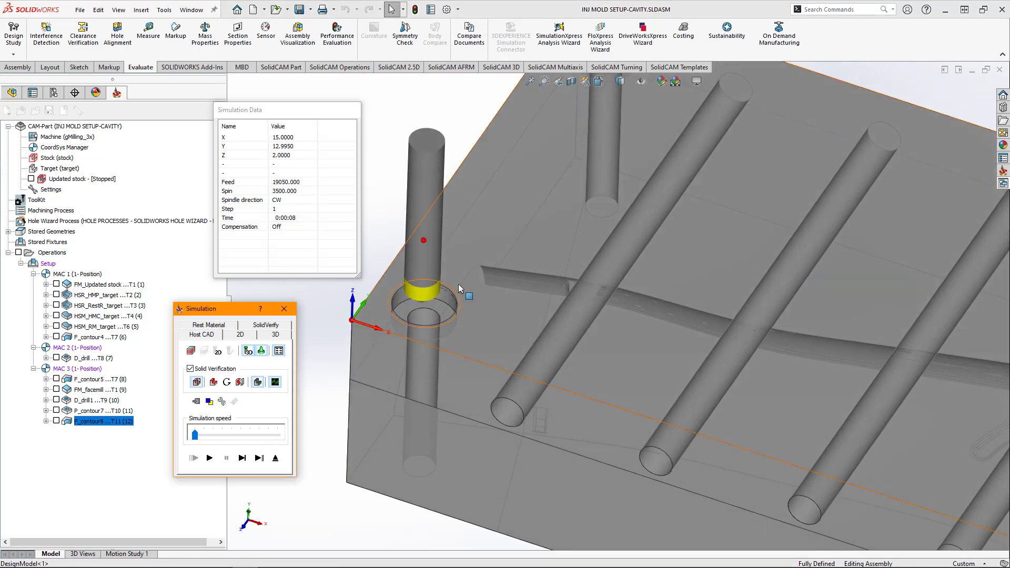
{"action": "scroll", "coordinate": [404, 301], "scroll_direction": "down", "scroll_amount": 3}
{"action": "scroll", "coordinate": [407, 319], "scroll_direction": "down", "scroll_amount": 1}
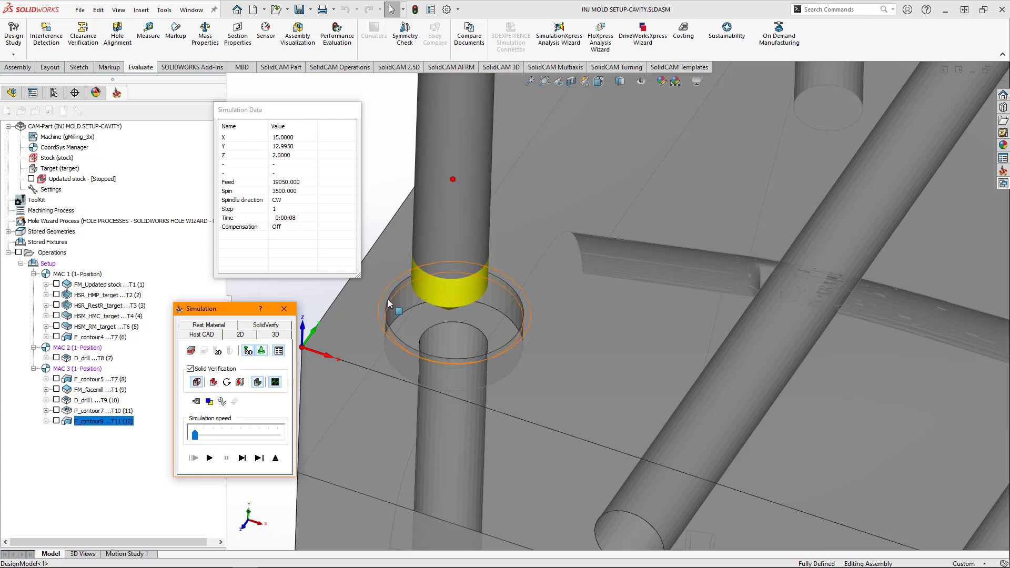
{"action": "left_click", "coordinate": [629, 82]}
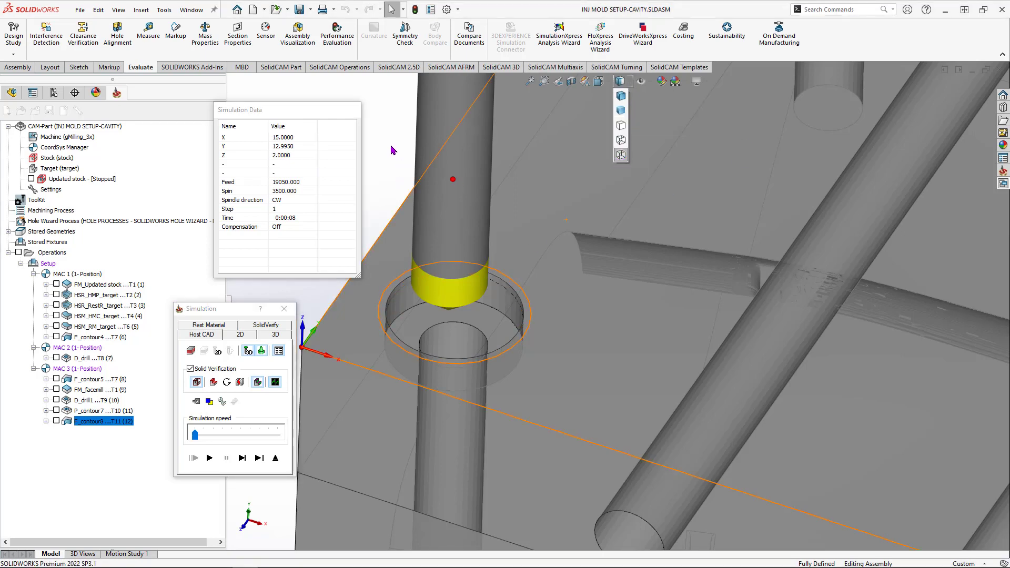
Step: Step through the plunge, lead-in and circular chamfer cut of the first corner counterbore
{"action": "left_click", "coordinate": [242, 459]}
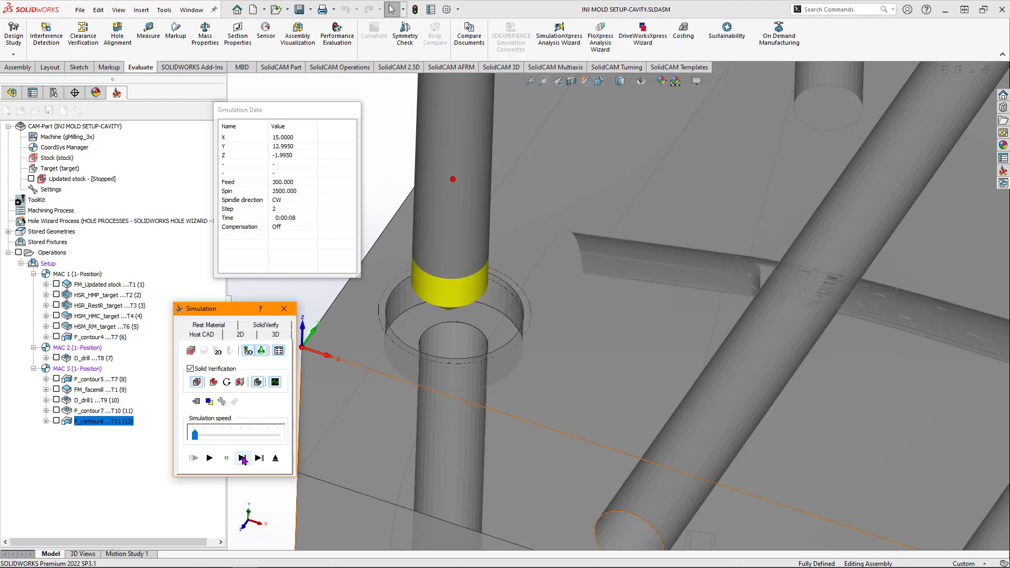
{"action": "left_click", "coordinate": [242, 458]}
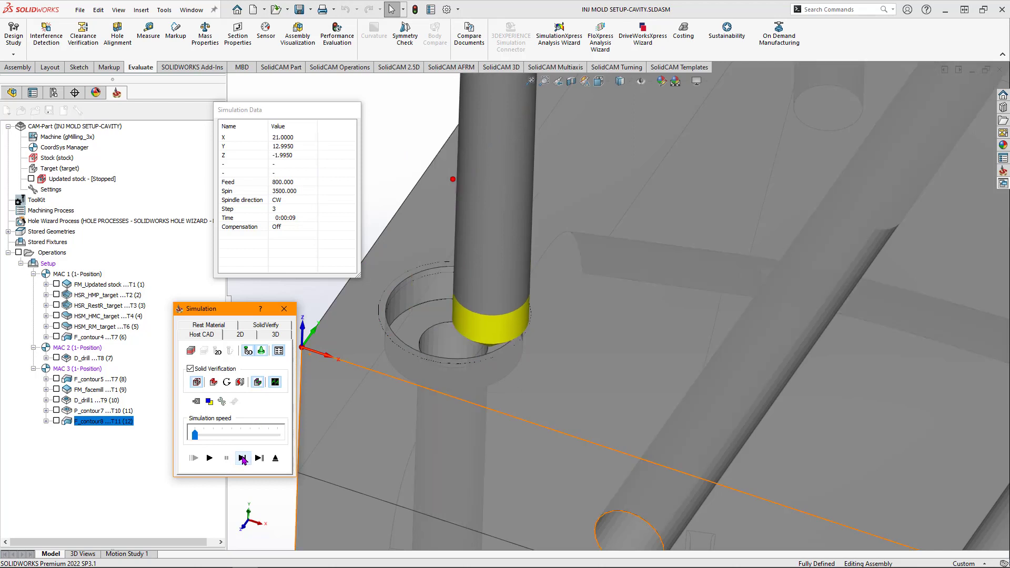
{"action": "left_click", "coordinate": [242, 458]}
{"action": "left_click", "coordinate": [242, 459]}
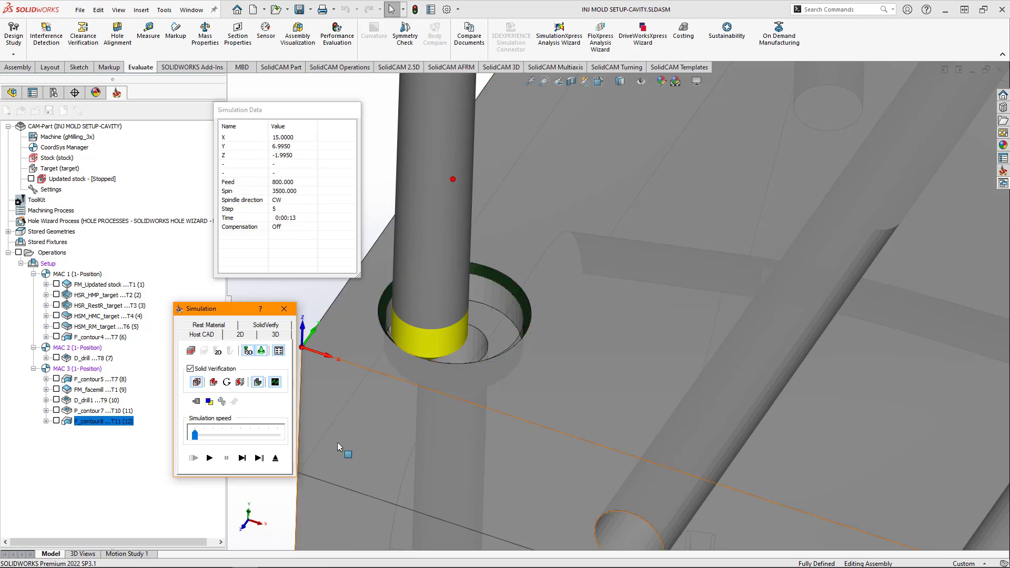
{"action": "left_click", "coordinate": [242, 457]}
Step: Play the rest of the chamfer simulation and review the rims of the other corner holes
{"action": "scroll", "coordinate": [618, 368], "scroll_direction": "up", "scroll_amount": 5}
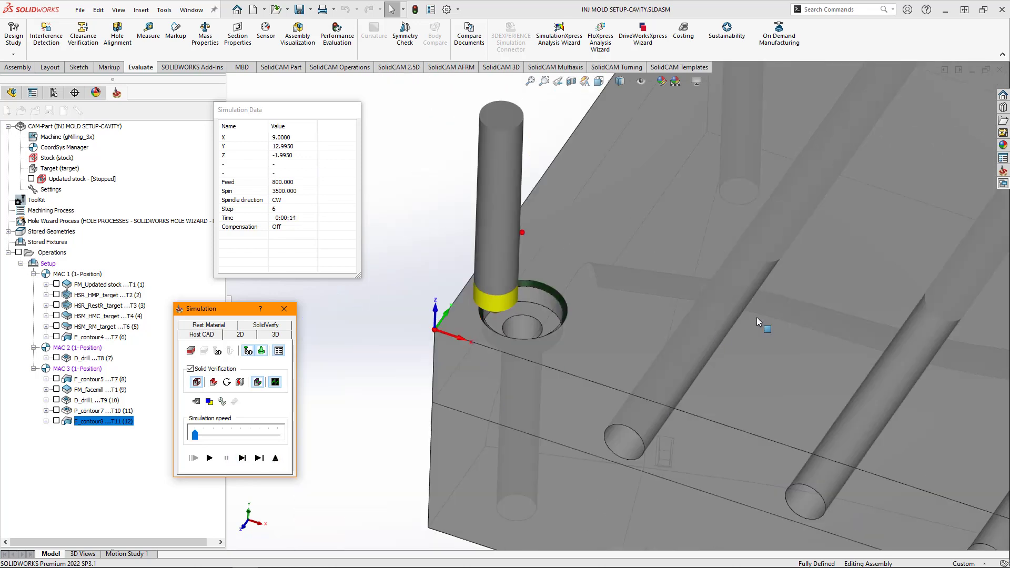
{"action": "scroll", "coordinate": [869, 291], "scroll_direction": "up", "scroll_amount": 10}
{"action": "left_click", "coordinate": [210, 457]}
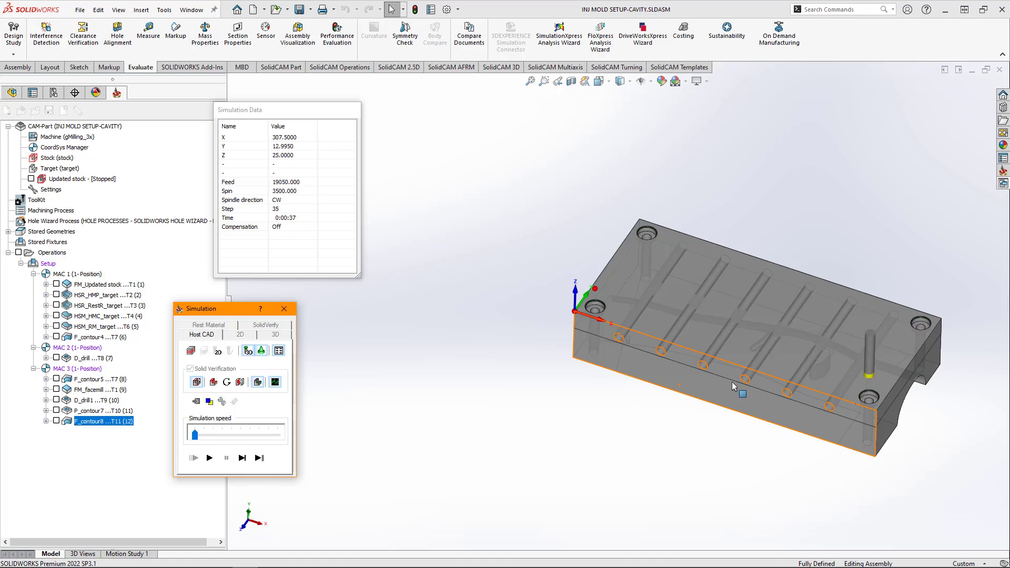
{"action": "scroll", "coordinate": [879, 403], "scroll_direction": "down", "scroll_amount": 3}
{"action": "middle_click_drag", "start_coordinate": [793, 402], "coordinate": [791, 343]}
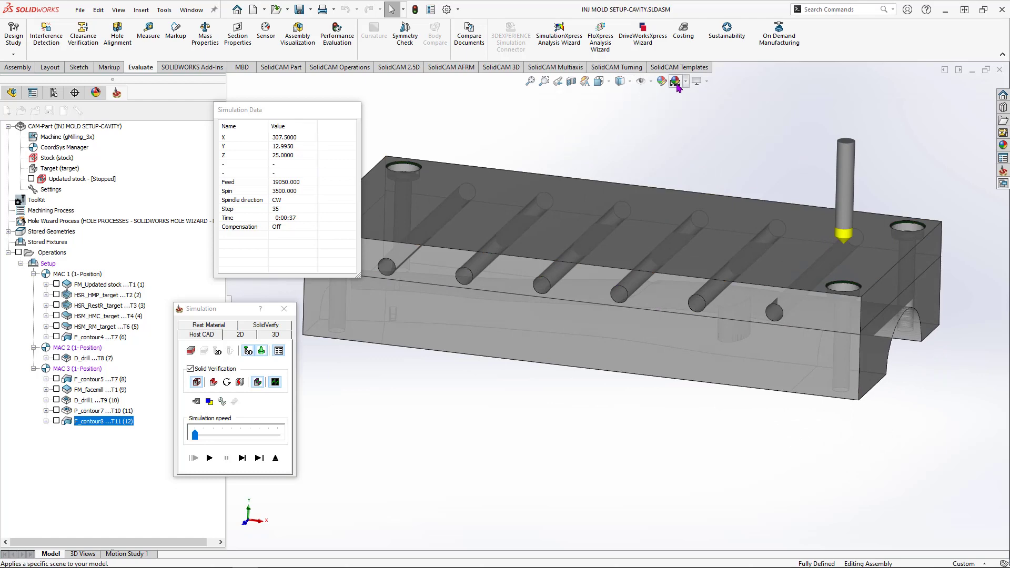
Step: Examine the chamfer's cross-section on a corner counterbore up close in the Front view, and return to the isometric view
{"action": "left_click", "coordinate": [600, 82]}
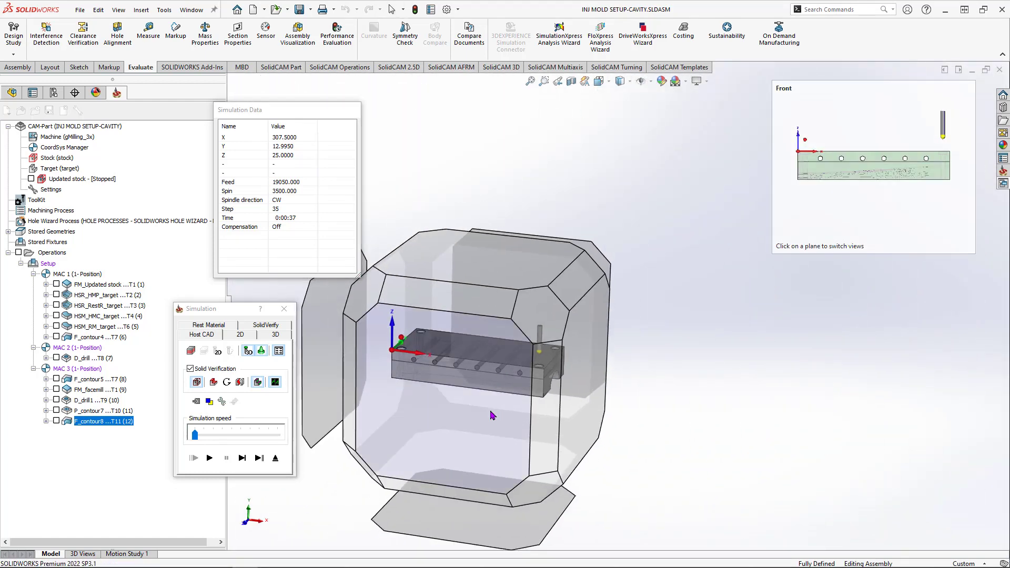
{"action": "left_click", "coordinate": [484, 412]}
{"action": "scroll", "coordinate": [818, 264], "scroll_direction": "down", "scroll_amount": 10}
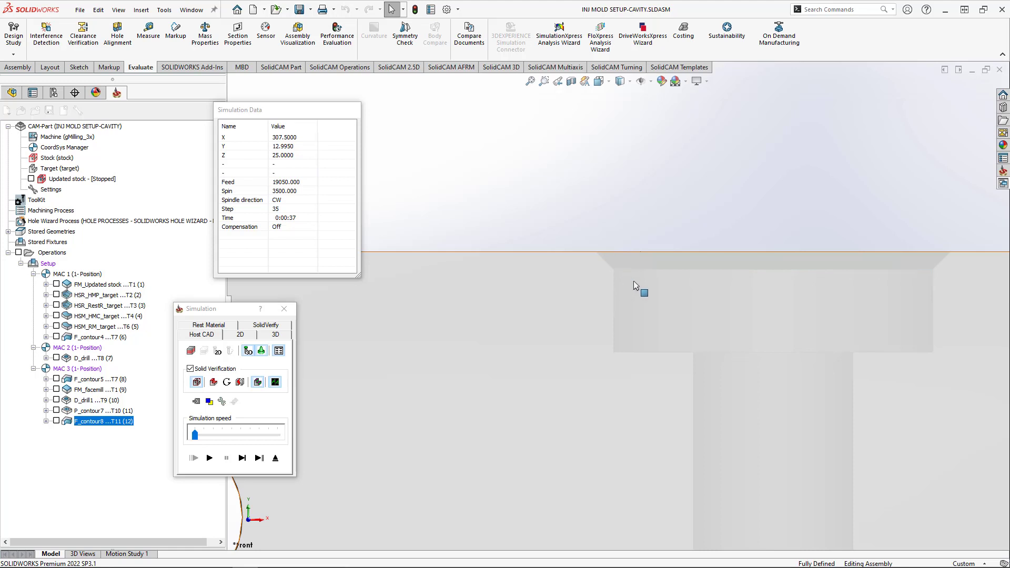
{"action": "scroll", "coordinate": [615, 276], "scroll_direction": "up", "scroll_amount": 5}
{"action": "key", "text": "ctrl+7"}
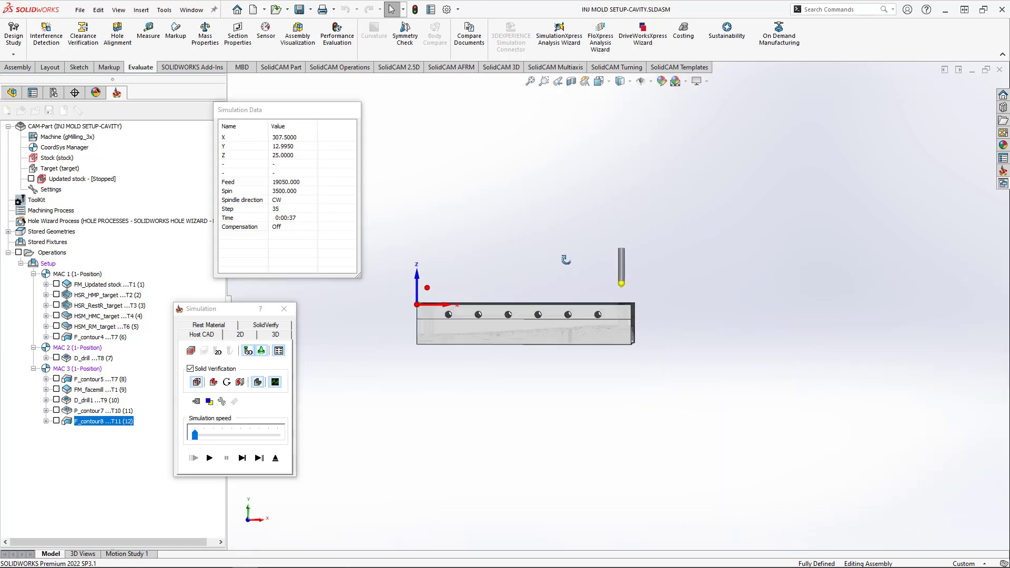
Step: Close the simulation and the profile operation, and hide the chamfer tool path
{"action": "left_click", "coordinate": [286, 310]}
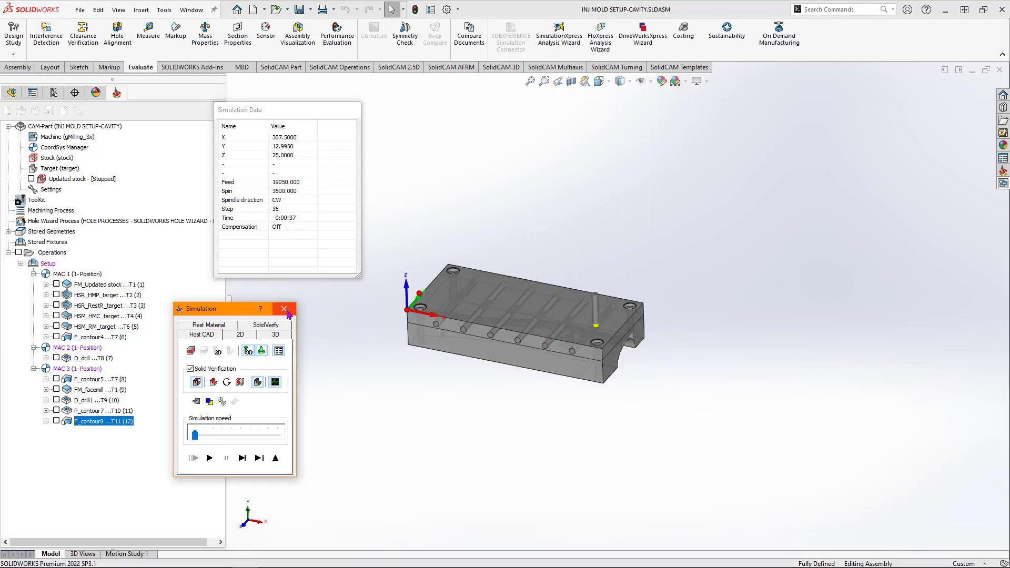
{"action": "left_click", "coordinate": [285, 309]}
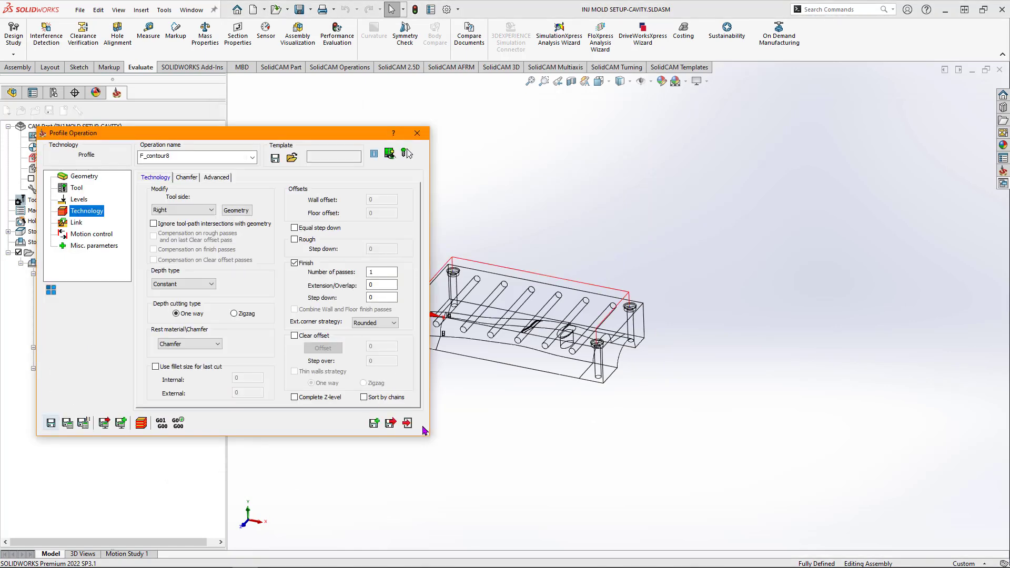
{"action": "left_click", "coordinate": [407, 423]}
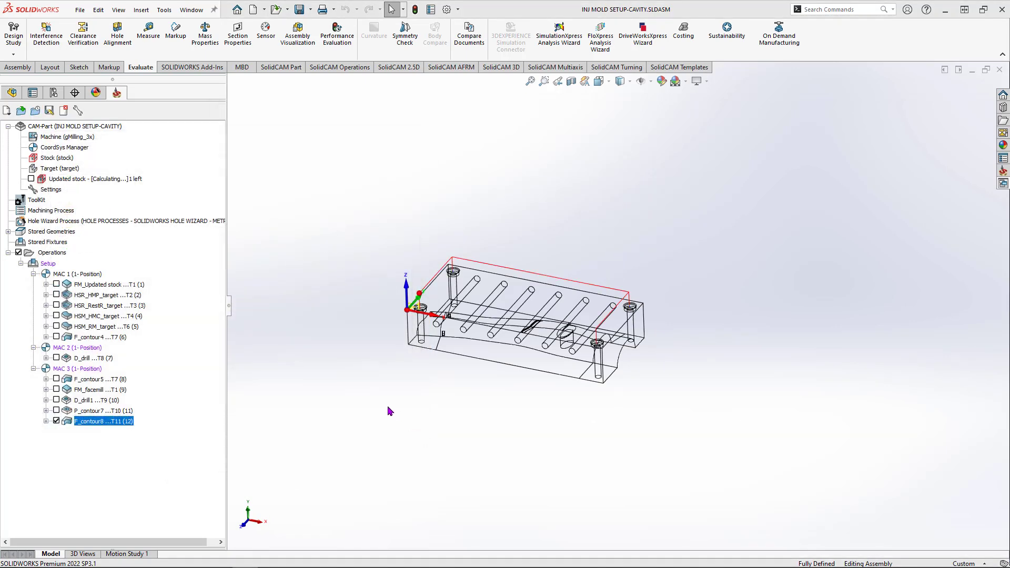
{"action": "left_click", "coordinate": [57, 421]}
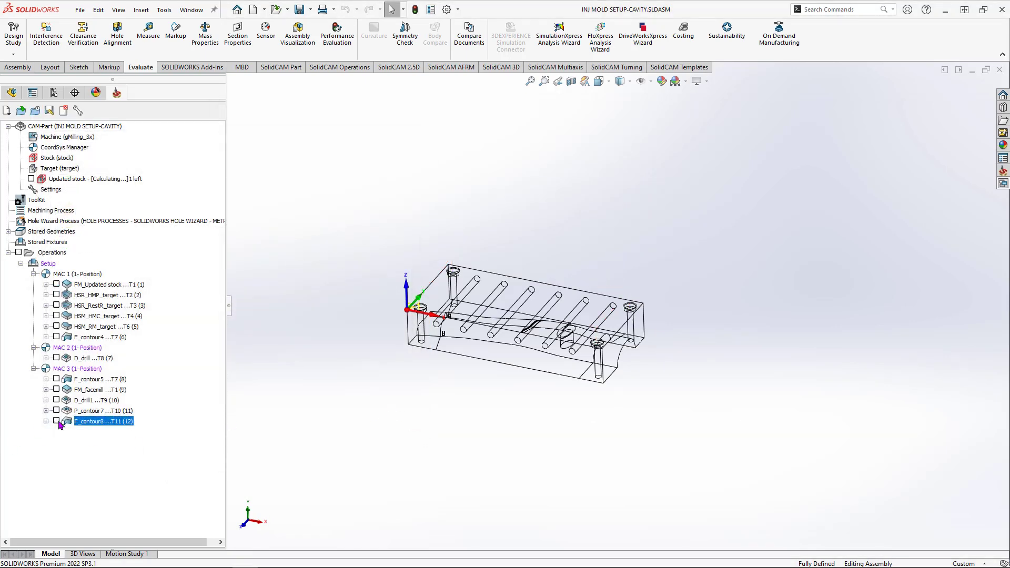
Step: Edit the F_contour8 operation to save and calculate it again, close it, and hide its tool path
{"action": "right_click", "coordinate": [103, 426]}
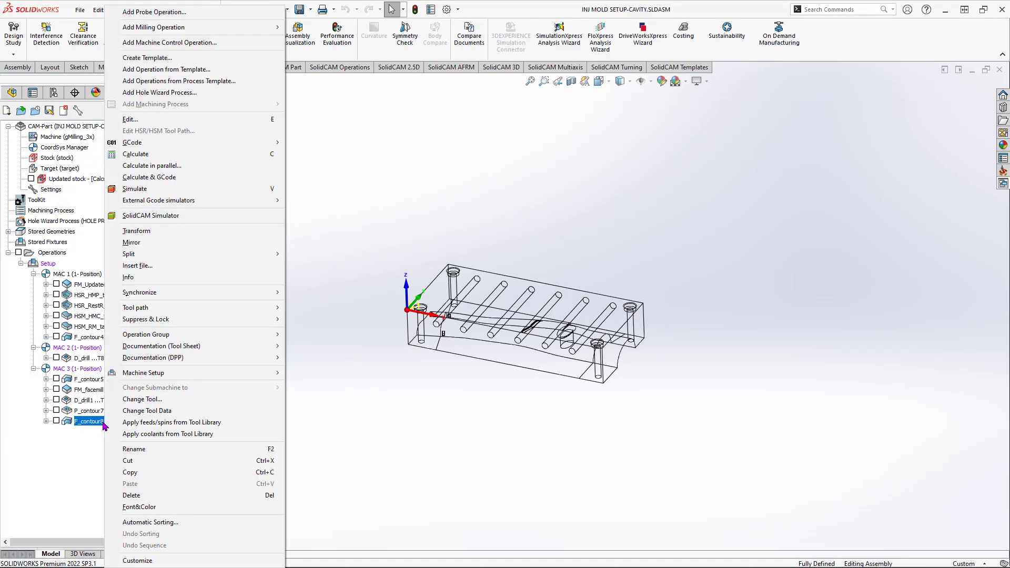
{"action": "left_click", "coordinate": [151, 120]}
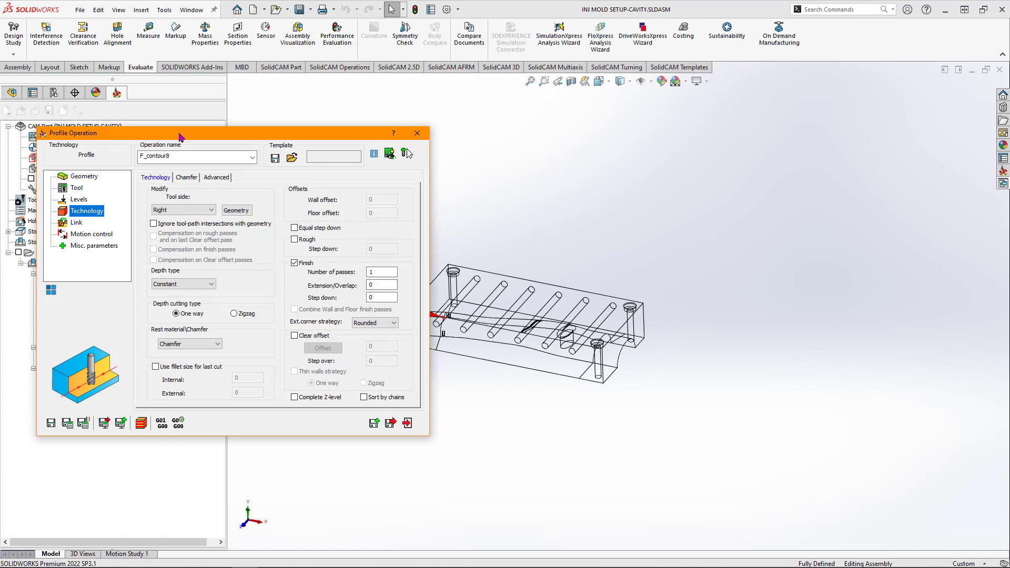
{"action": "left_click_drag", "start_coordinate": [195, 139], "coordinate": [256, 128]}
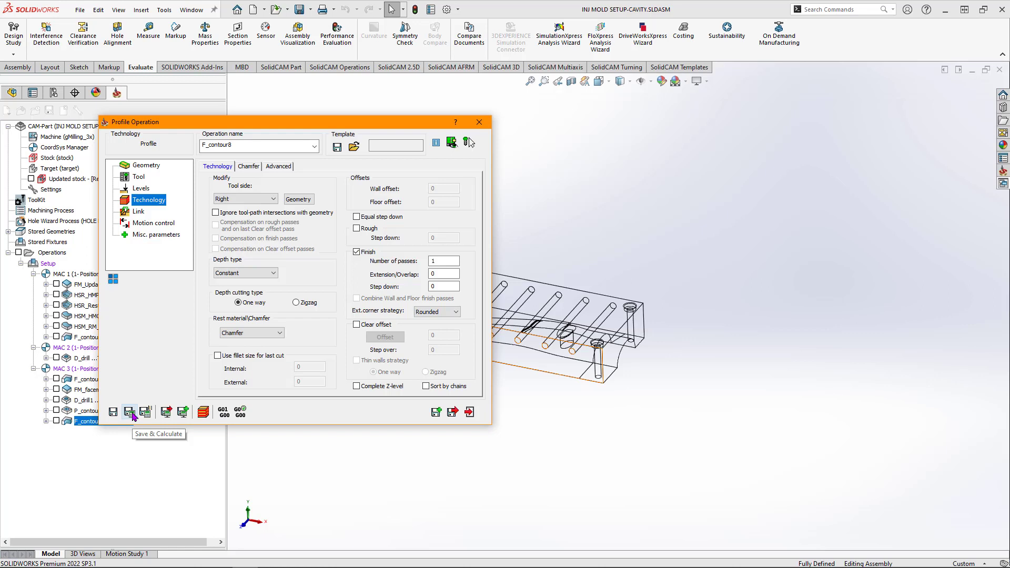
{"action": "left_click", "coordinate": [133, 416]}
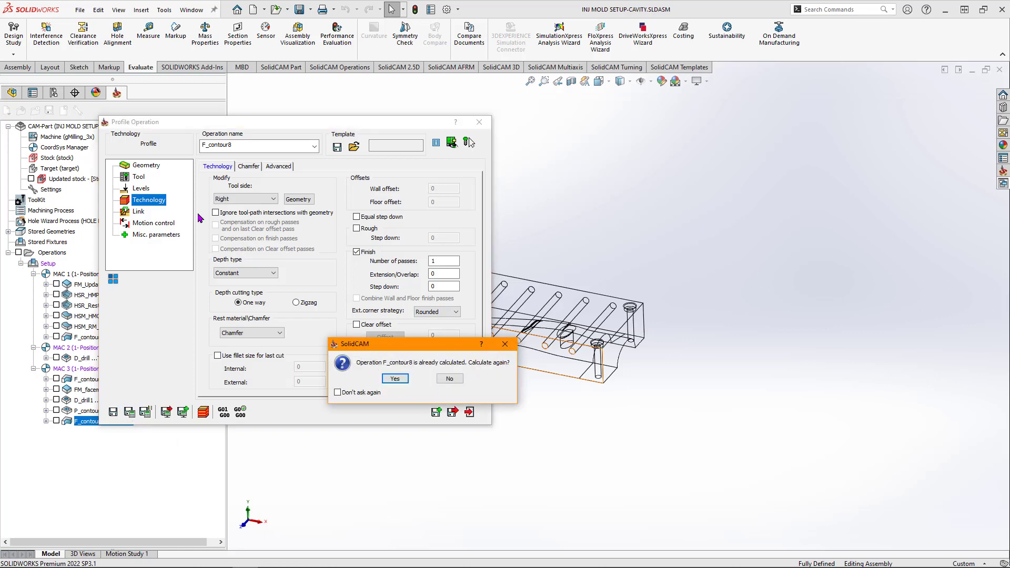
{"action": "left_click", "coordinate": [397, 379]}
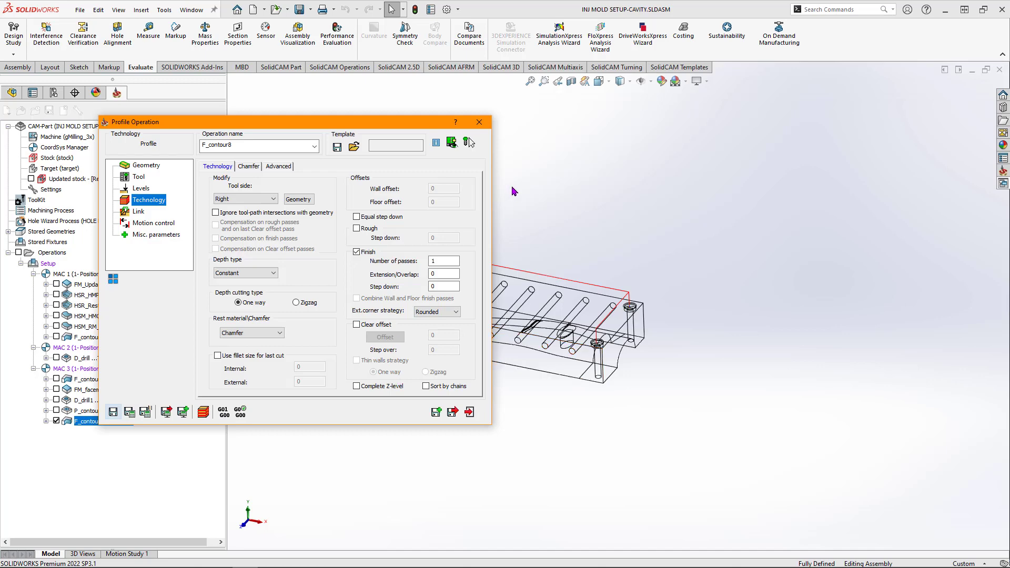
{"action": "left_click", "coordinate": [479, 121]}
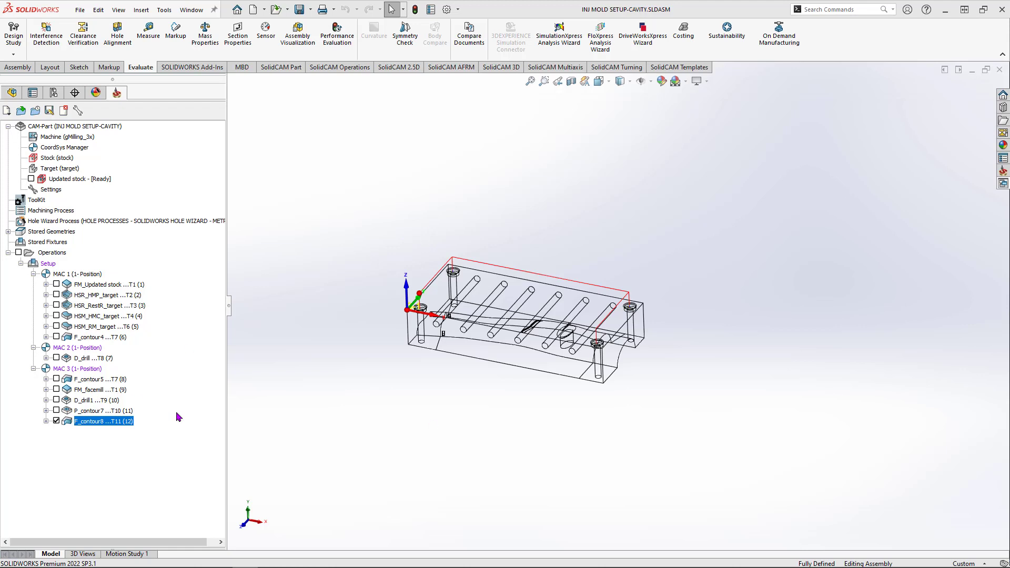
{"action": "left_click", "coordinate": [56, 422]}
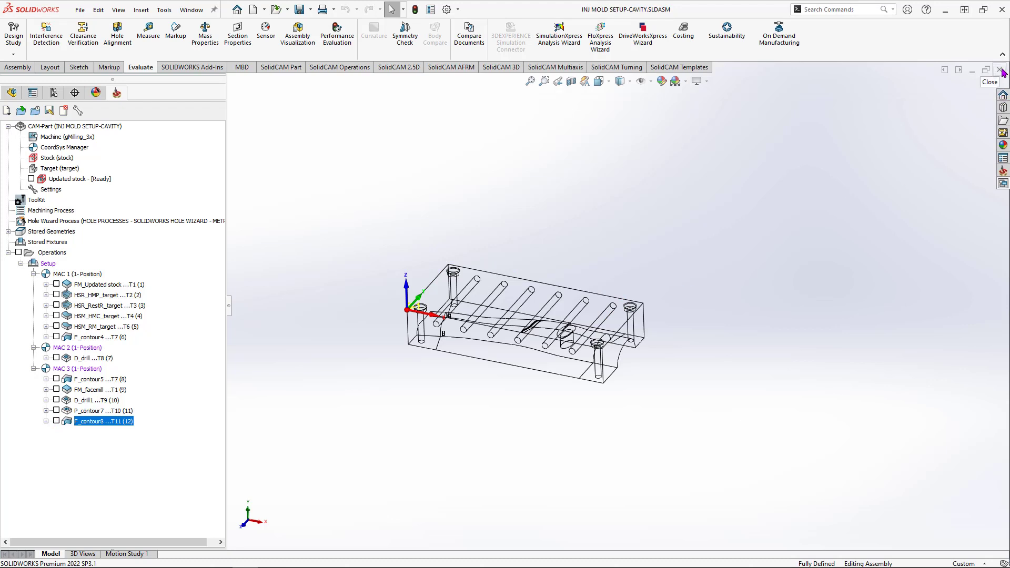
Step: Close the current CAM-Part and open INJ MOLD SETUP-CAVITY.prz from the backup folder in SolidCAM
{"action": "left_click", "coordinate": [1003, 95]}
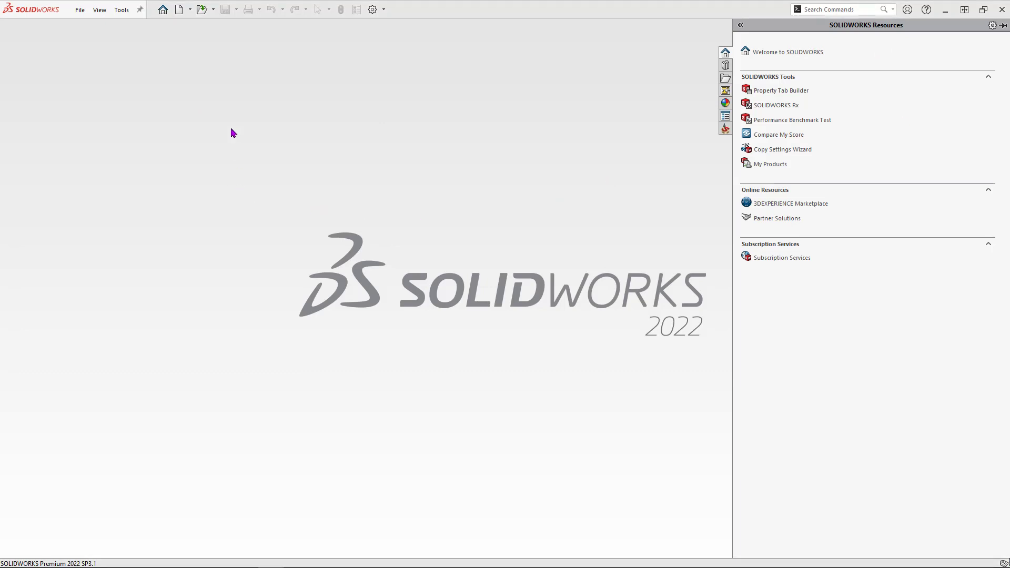
{"action": "left_click", "coordinate": [226, 90]}
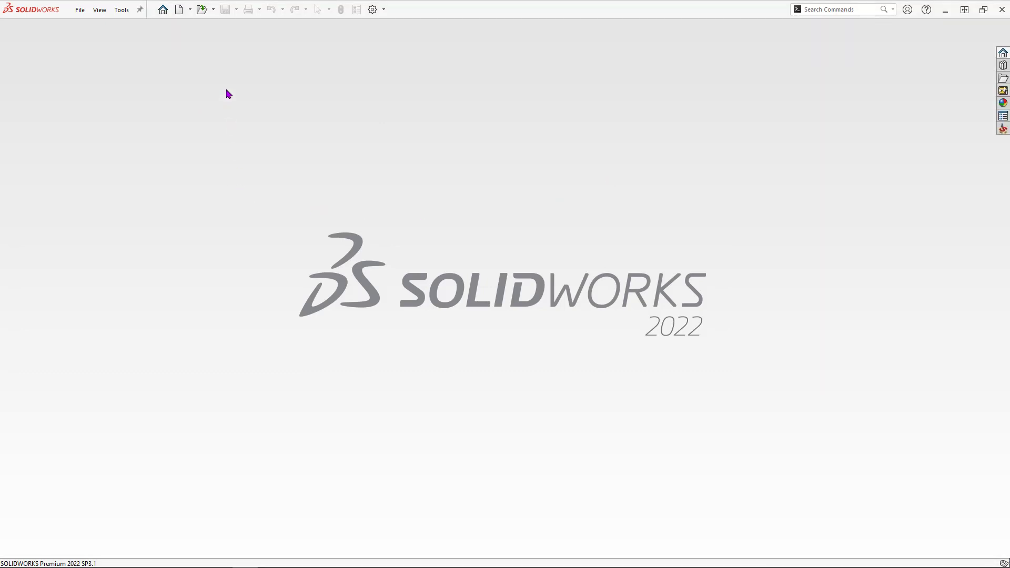
{"action": "left_click", "coordinate": [122, 10]}
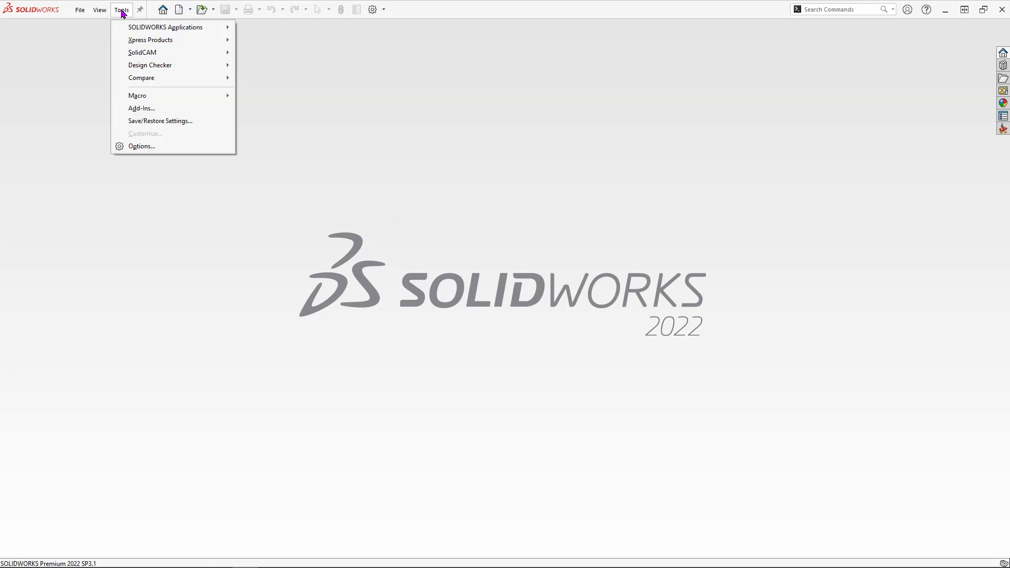
{"action": "mouse_move", "coordinate": [147, 53]}
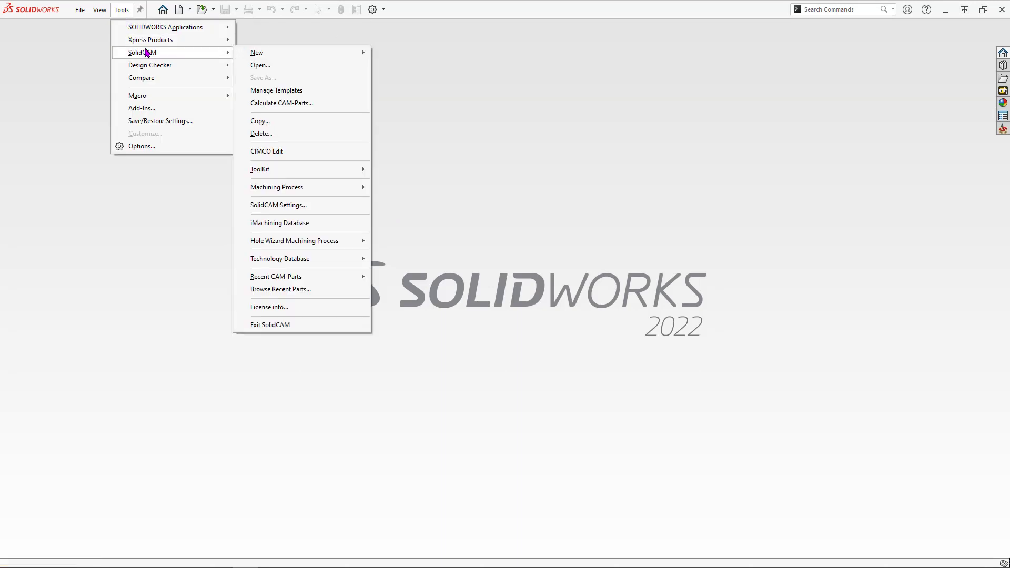
{"action": "left_click", "coordinate": [288, 69]}
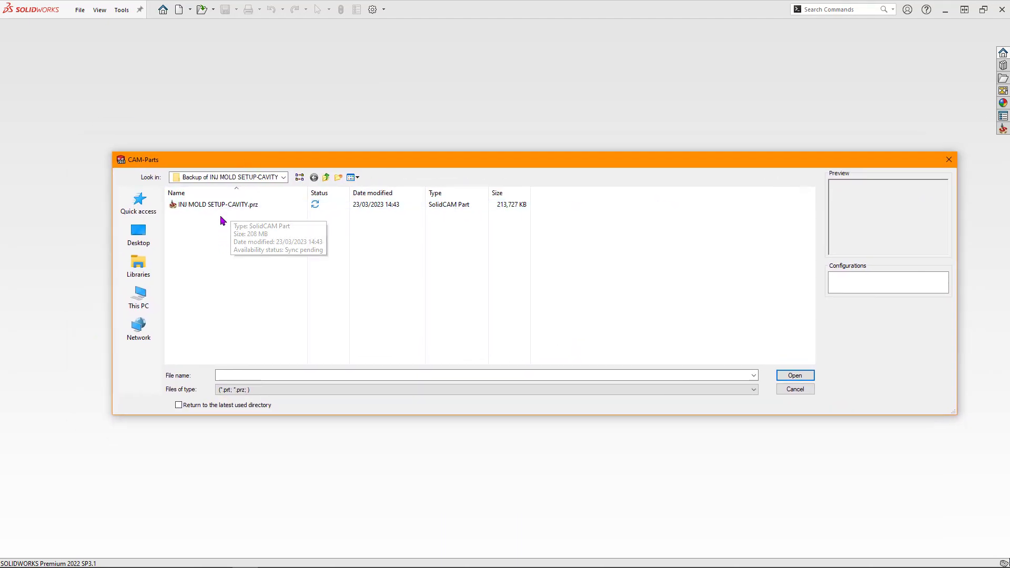
{"action": "double_click", "coordinate": [243, 205]}
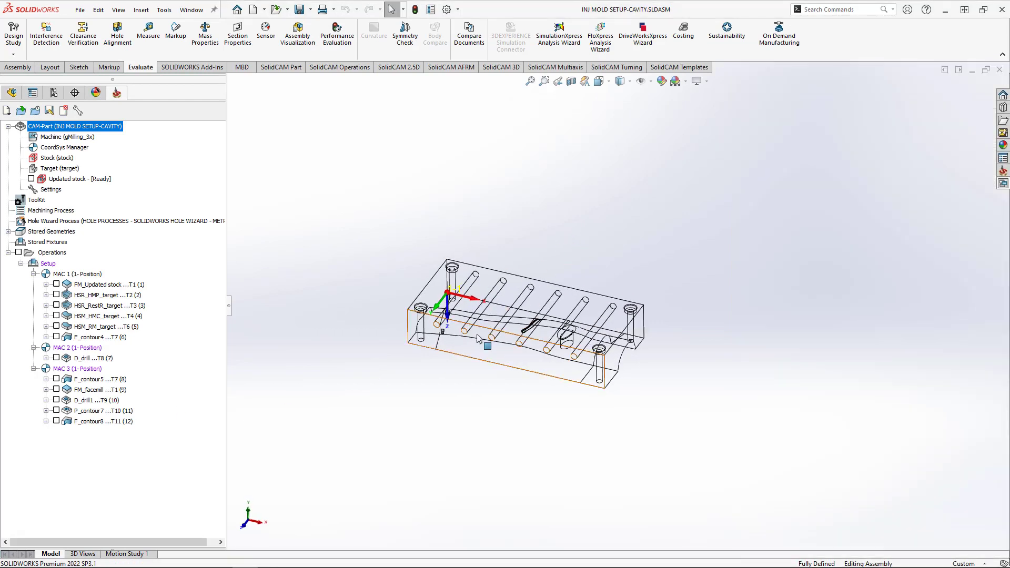
Step: Display the mold block shaded with edges and orient it to show the cavity side
{"action": "left_click", "coordinate": [620, 81]}
{"action": "left_click", "coordinate": [621, 101]}
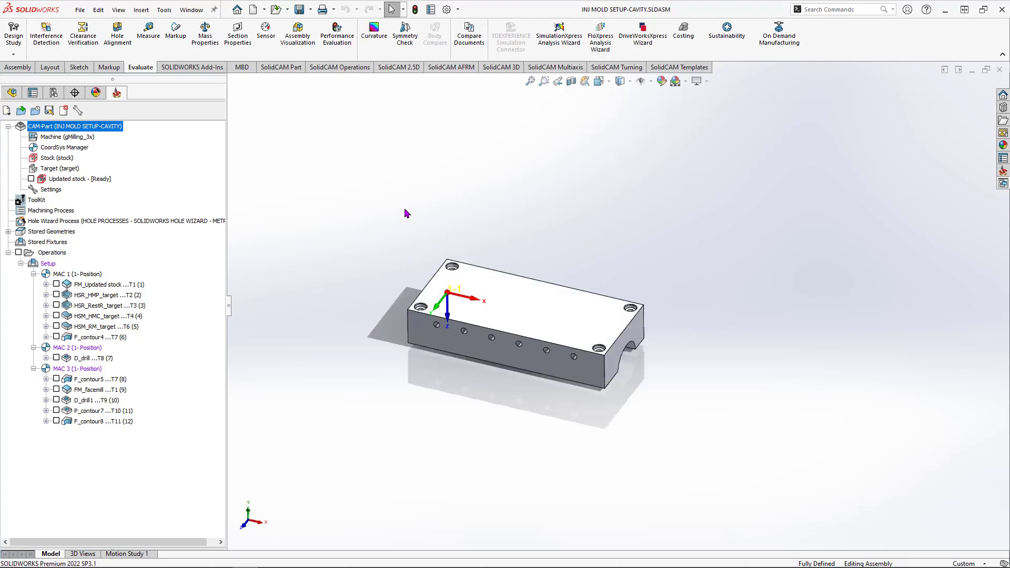
{"action": "middle_click_drag", "start_coordinate": [403, 354], "coordinate": [444, 190]}
{"action": "mouse_move", "coordinate": [462, 417]}
{"action": "middle_mouse_down"}
{"action": "mouse_move", "coordinate": [476, 427]}
{"action": "mouse_move", "coordinate": [482, 367]}
{"action": "mouse_move", "coordinate": [480, 387]}
{"action": "middle_mouse_up"}
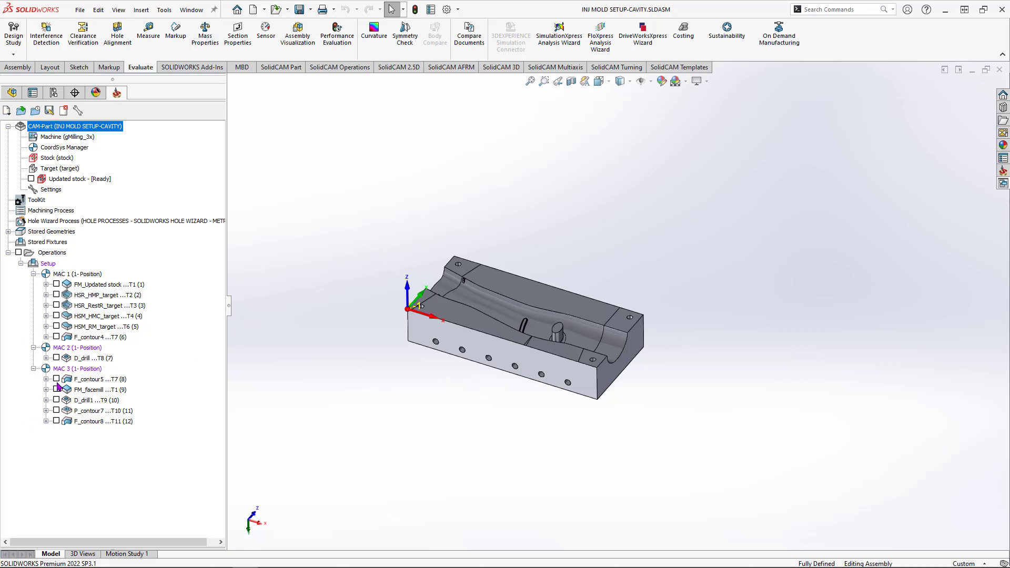
Step: Open the CAM-Part's ToolKit, then enlarge and reposition its window so the whole tool list fits
{"action": "left_click", "coordinate": [93, 285]}
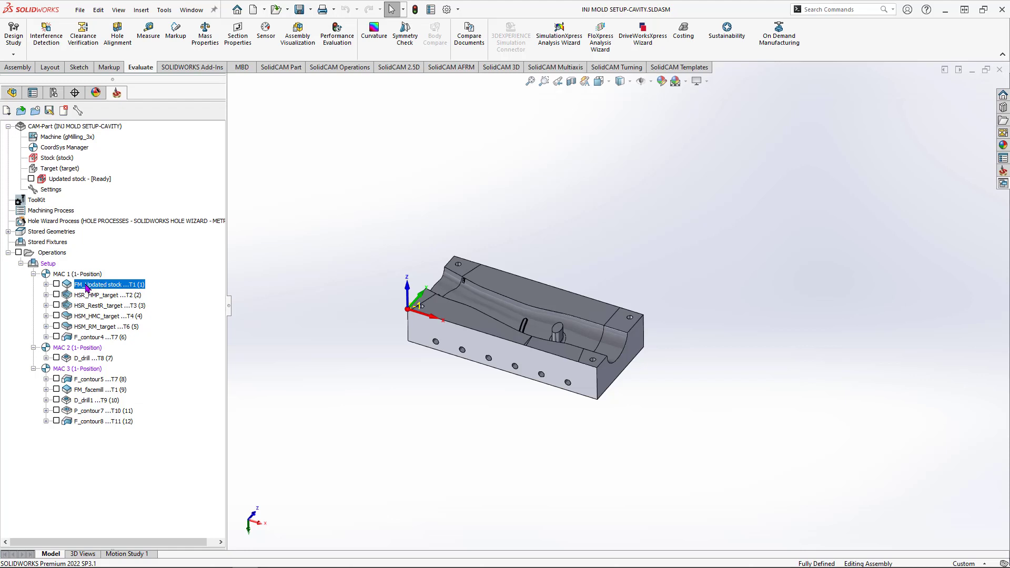
{"action": "right_click", "coordinate": [111, 285]}
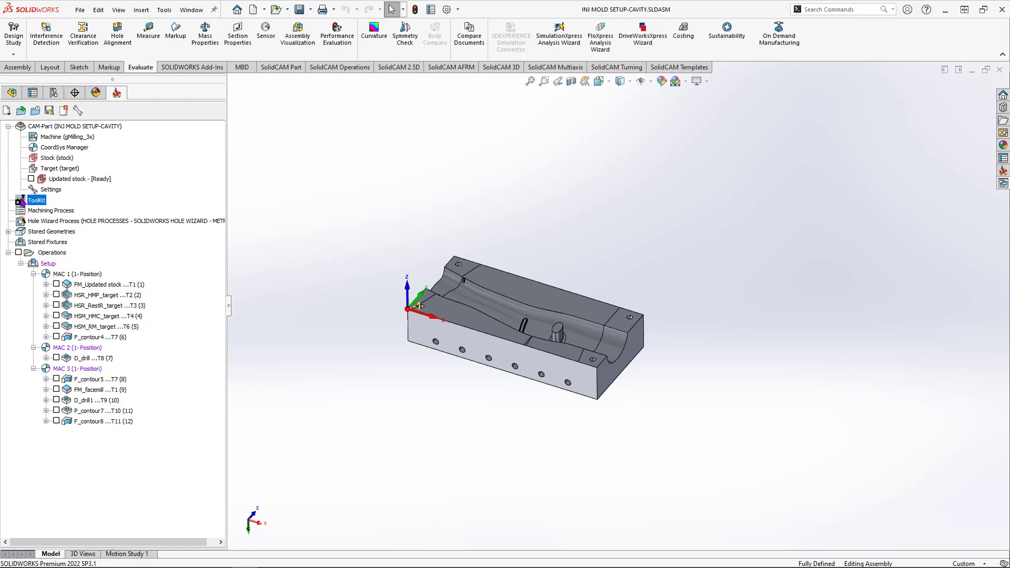
{"action": "double_click", "coordinate": [35, 201]}
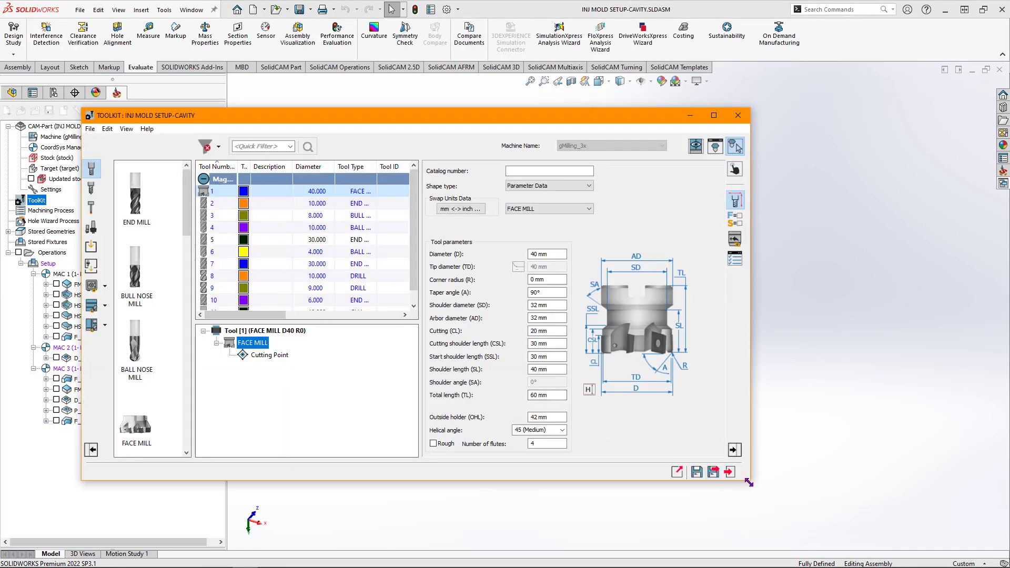
{"action": "left_click_drag", "start_coordinate": [750, 482], "coordinate": [833, 523]}
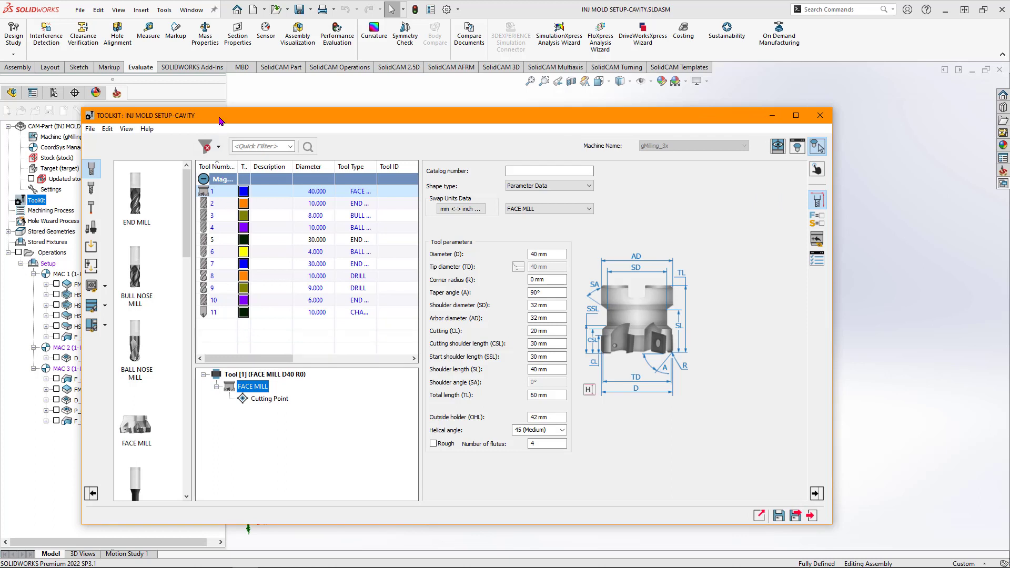
{"action": "left_click_drag", "start_coordinate": [222, 120], "coordinate": [259, 115]}
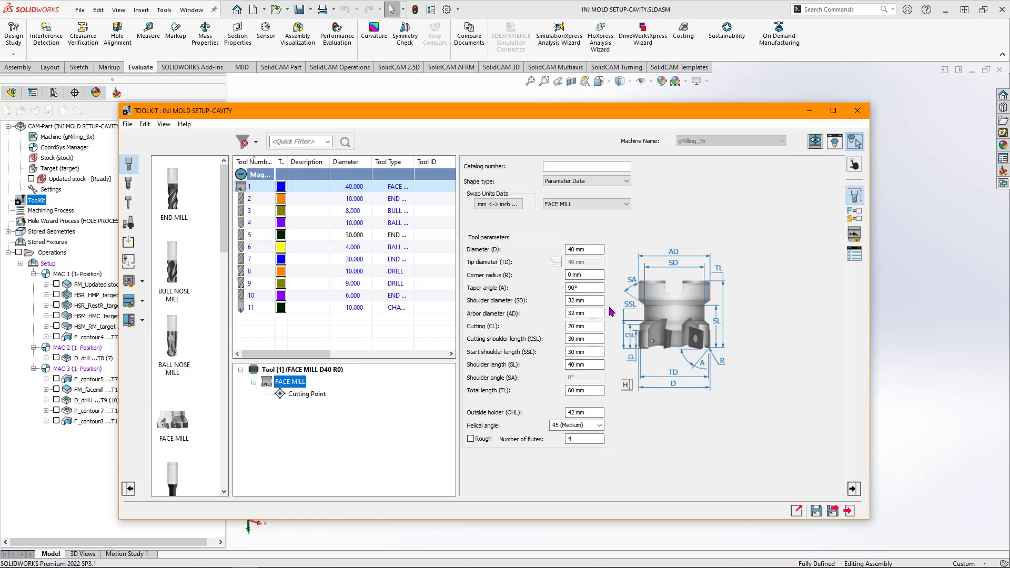
Step: Check the milling feed and spin data of tool 1, the 40 mm face mill, and return to its tool parameters
{"action": "left_click", "coordinate": [854, 218]}
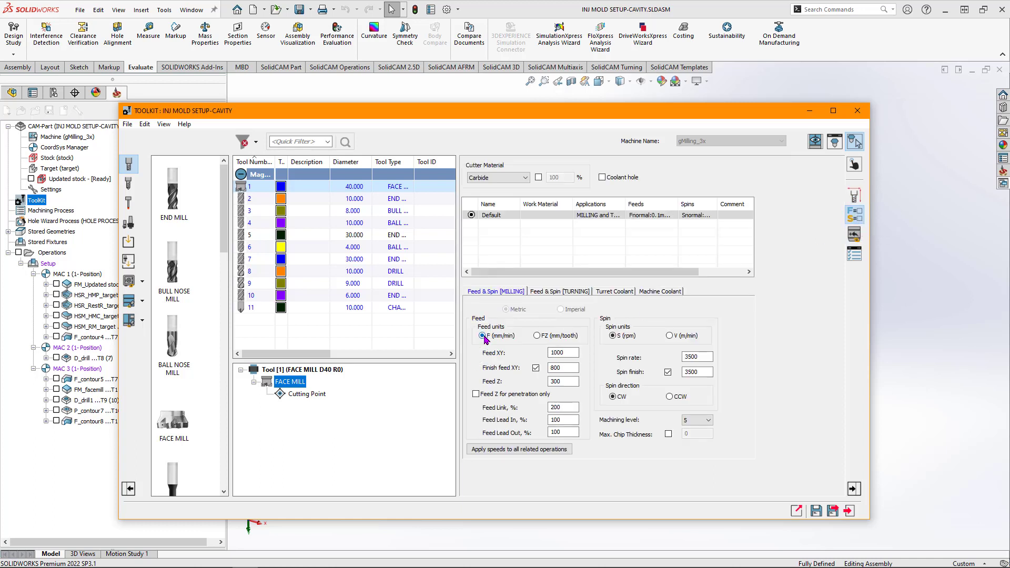
{"action": "double_click", "coordinate": [570, 352]}
{"action": "double_click", "coordinate": [701, 357]}
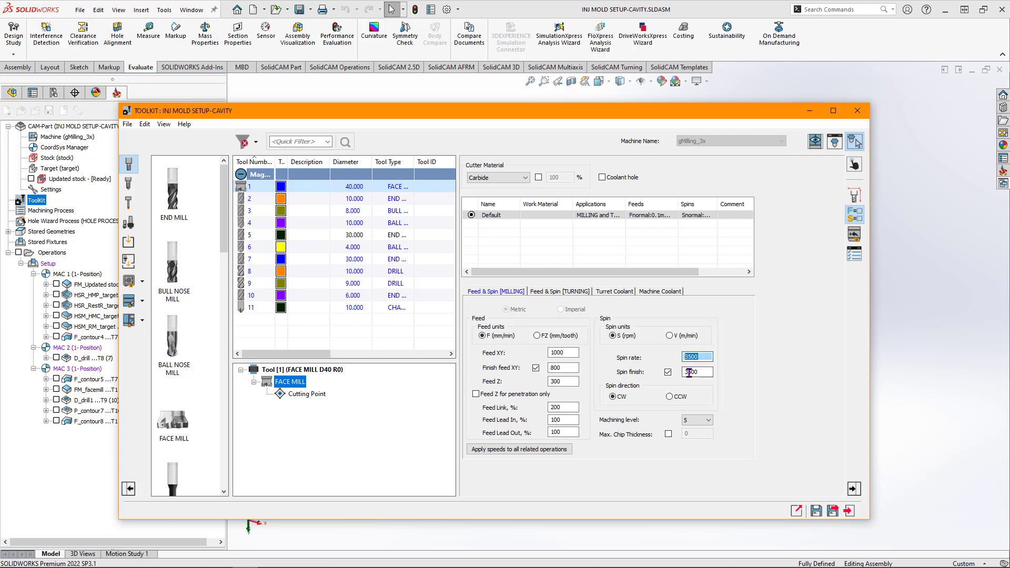
{"action": "left_click", "coordinate": [855, 195]}
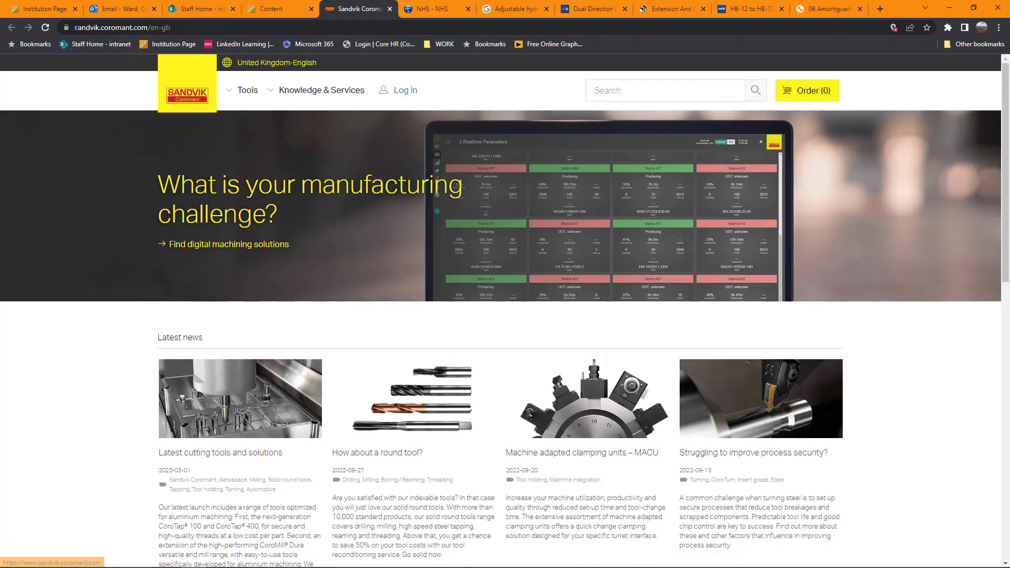
Step: In Chrome, show the course page's Sandvik Coromant Tools link, and list the milling tool categories on the Sandvik site
{"action": "left_click", "coordinate": [278, 9]}
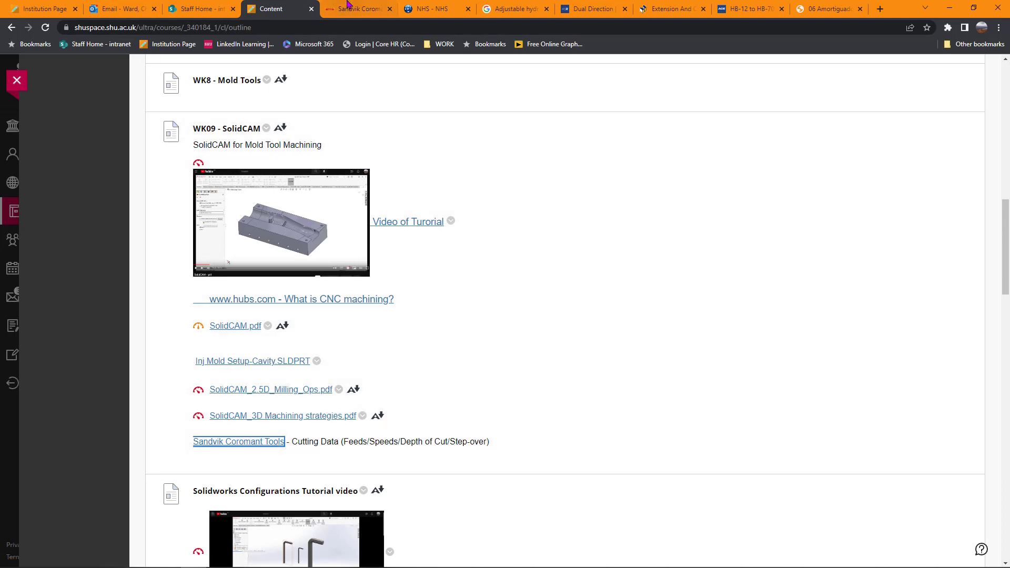
{"action": "left_click", "coordinate": [347, 7]}
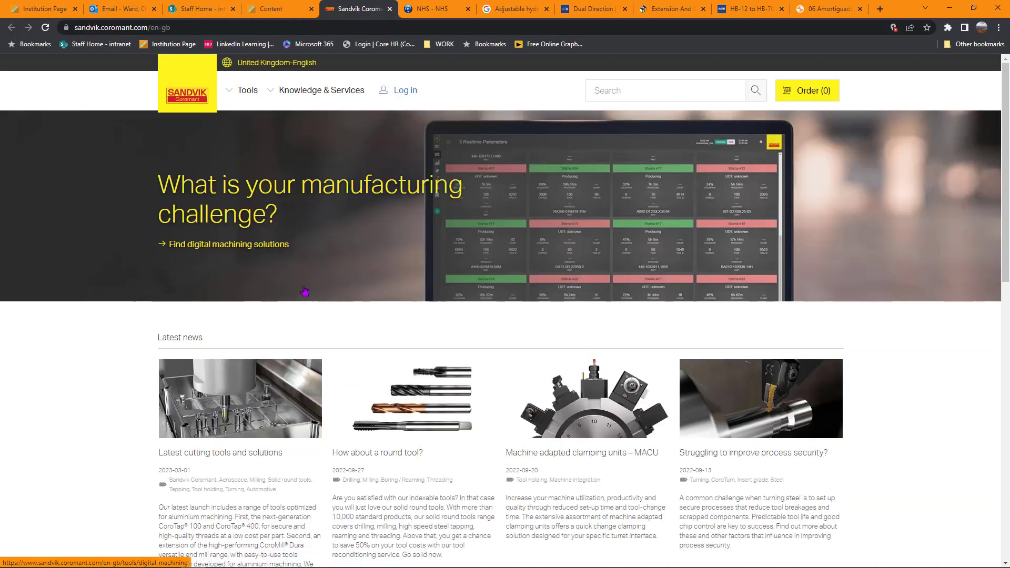
{"action": "left_click", "coordinate": [248, 94]}
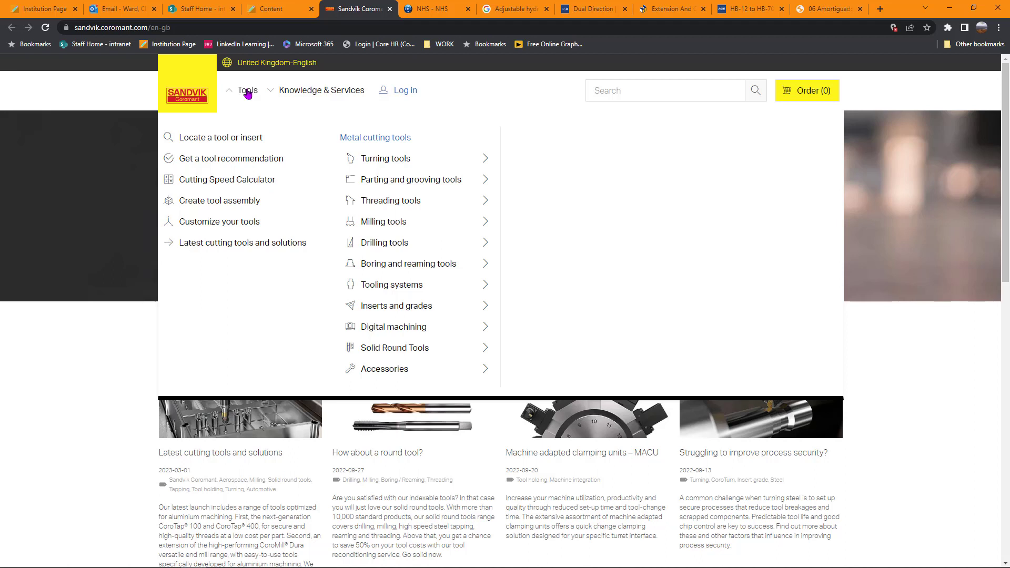
{"action": "left_click", "coordinate": [396, 226]}
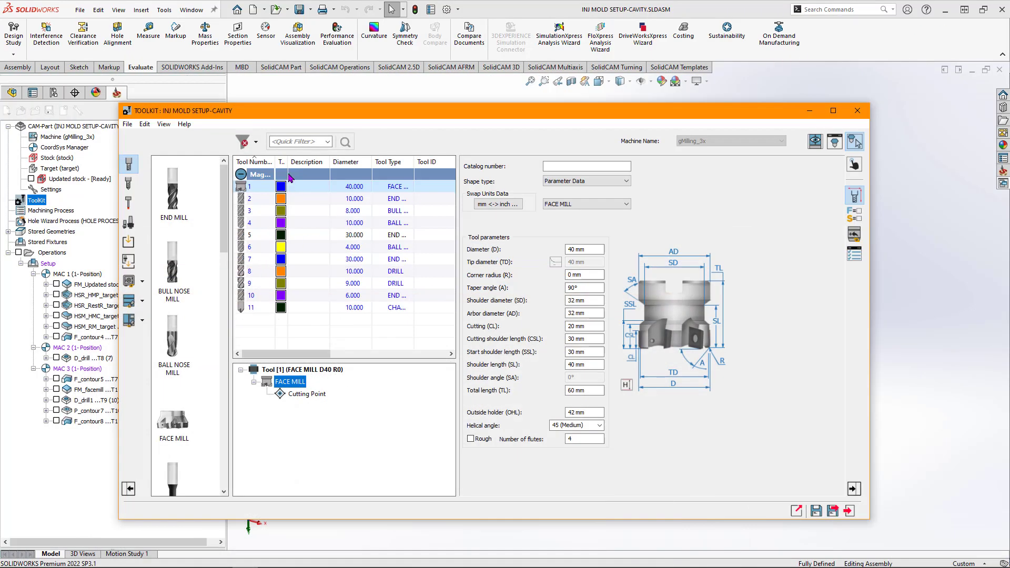
Step: Compare with the SolidCAM tool kit, return to the Sandvik site in Chrome, and open CoroMill 245 under face milling tools
{"action": "left_click_drag", "start_coordinate": [286, 118], "coordinate": [615, 143]}
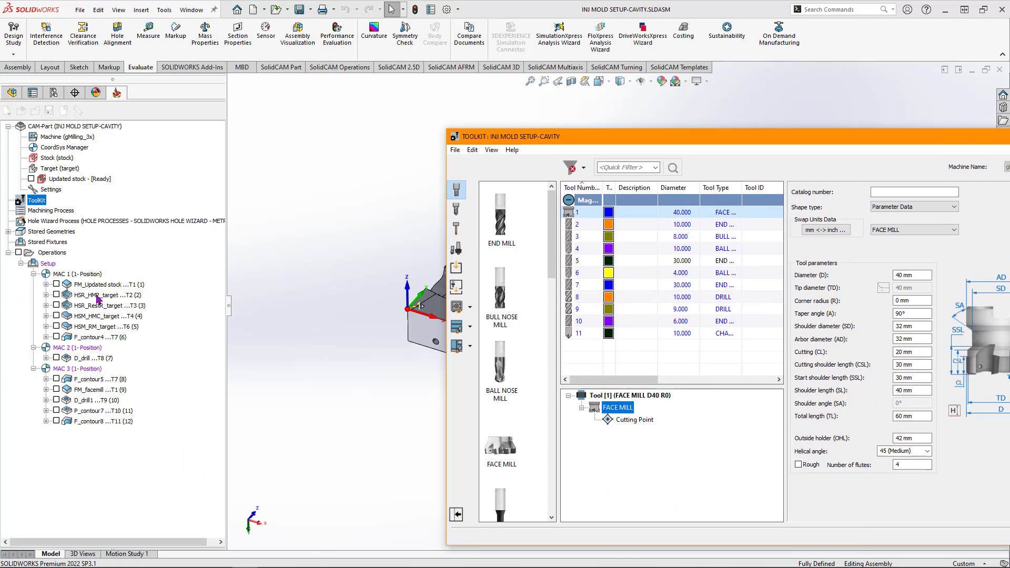
{"action": "left_click_drag", "start_coordinate": [554, 136], "coordinate": [227, 73]}
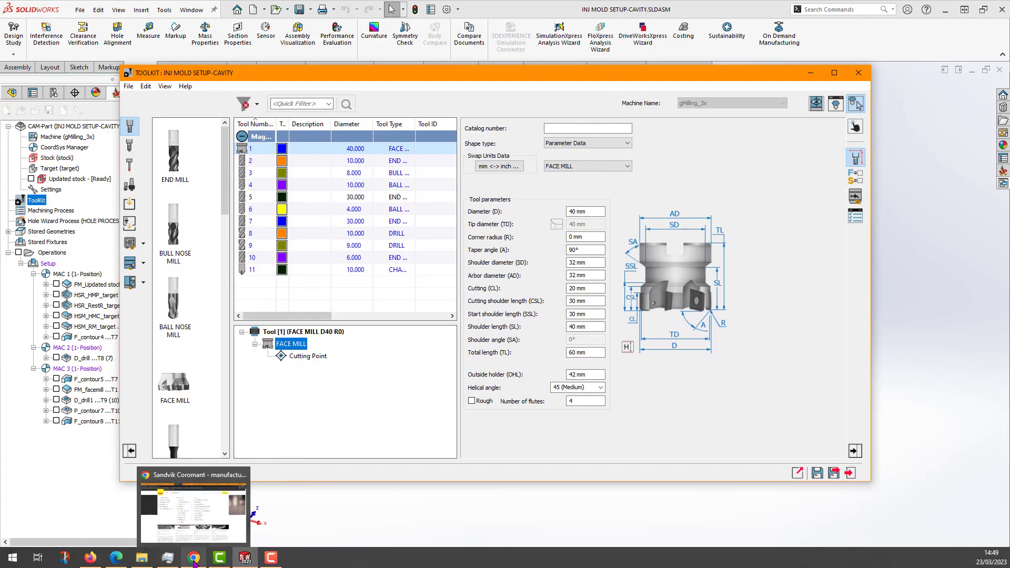
{"action": "left_click", "coordinate": [194, 501]}
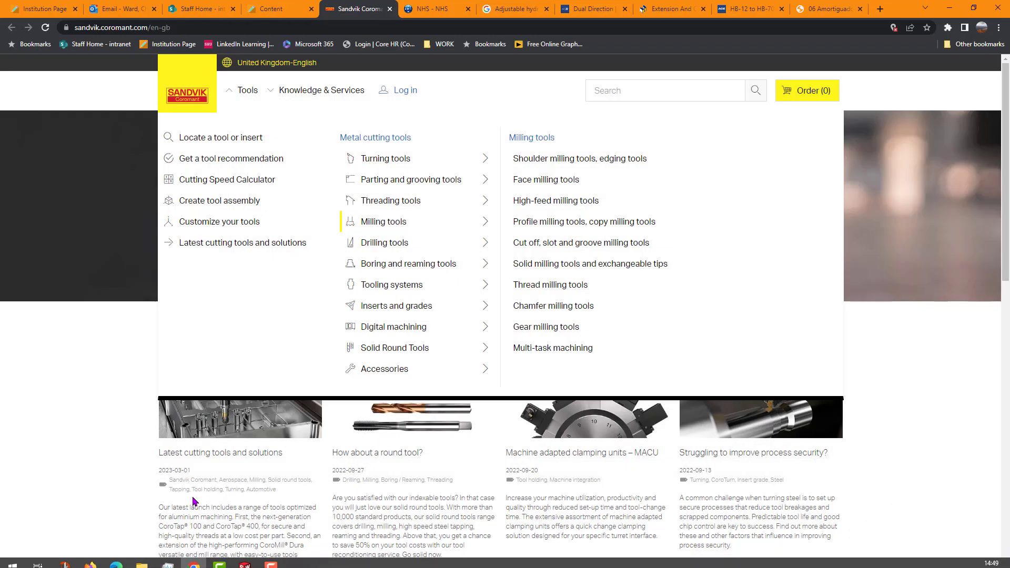
{"action": "left_click", "coordinate": [546, 180]}
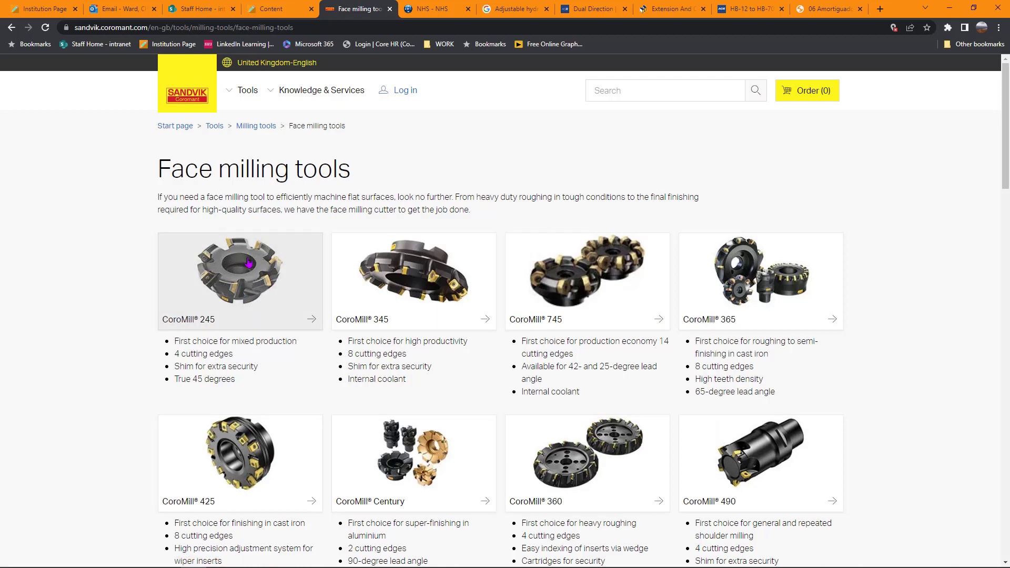
{"action": "left_click", "coordinate": [240, 272]}
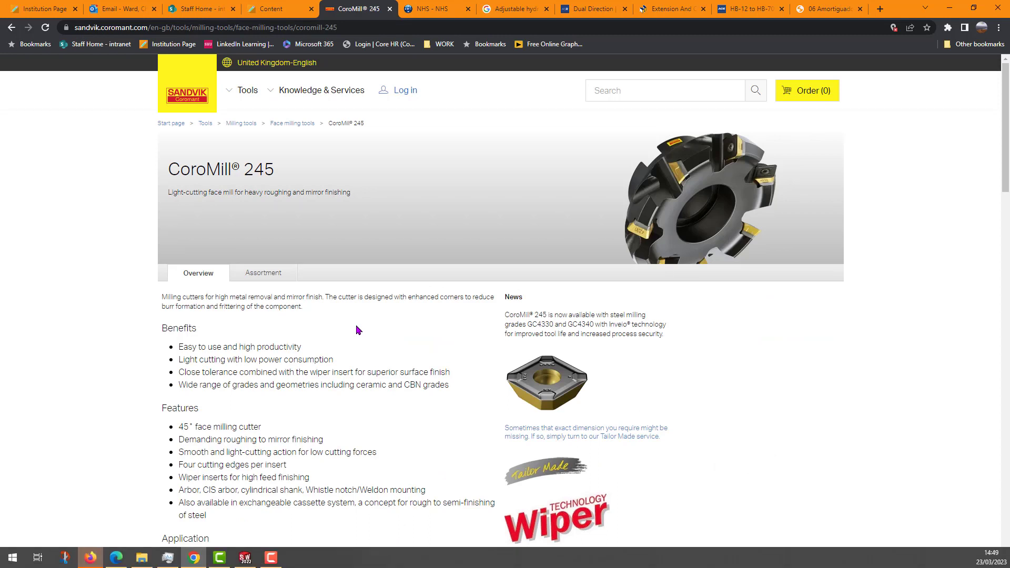
Step: Open the milling cutter list in the CoroMill 245 assortment
{"action": "left_click", "coordinate": [272, 274]}
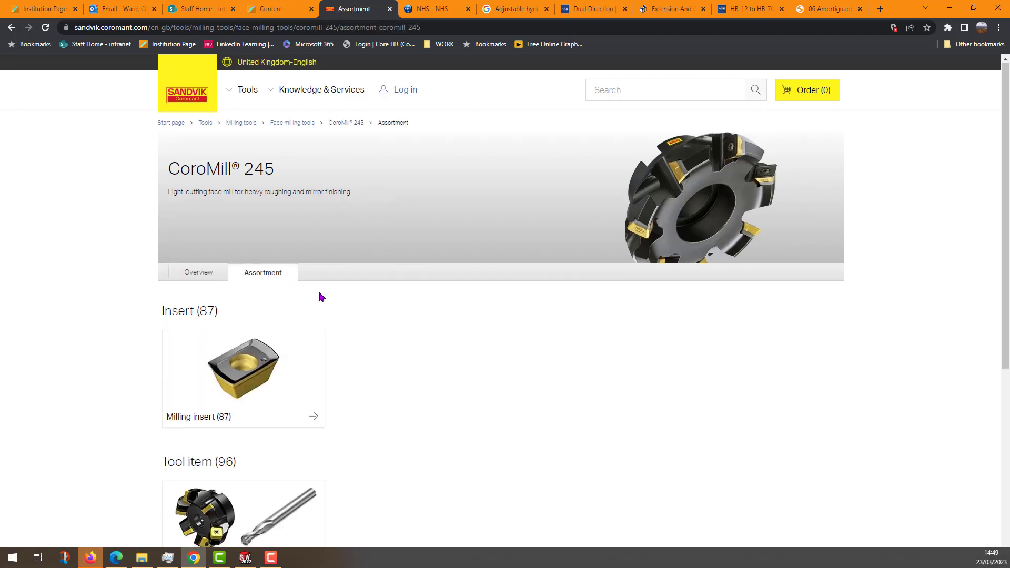
{"action": "scroll", "coordinate": [323, 298], "scroll_direction": "down", "scroll_amount": 3}
{"action": "scroll", "coordinate": [325, 298], "scroll_direction": "up", "scroll_amount": 1}
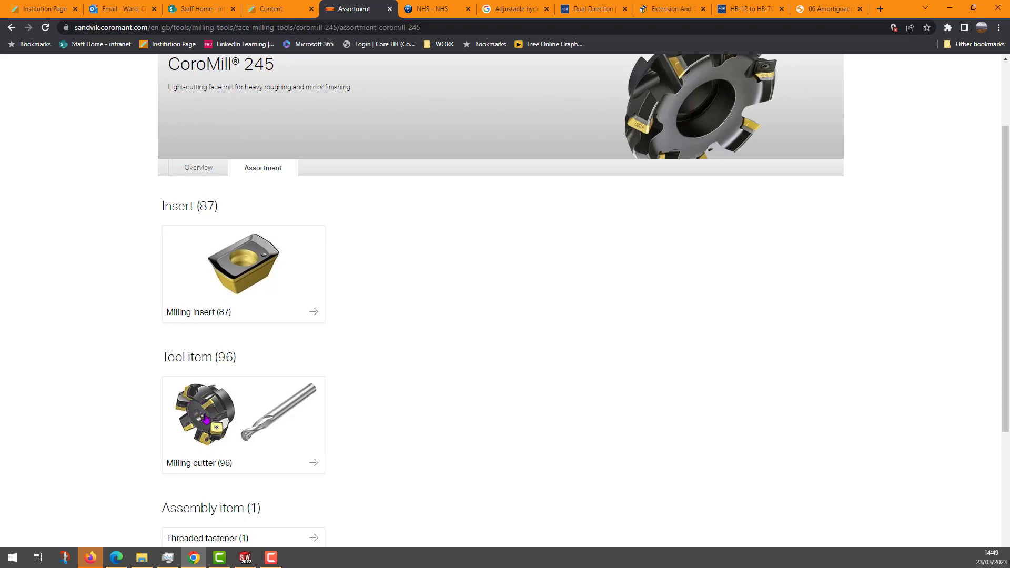
{"action": "left_click", "coordinate": [206, 419]}
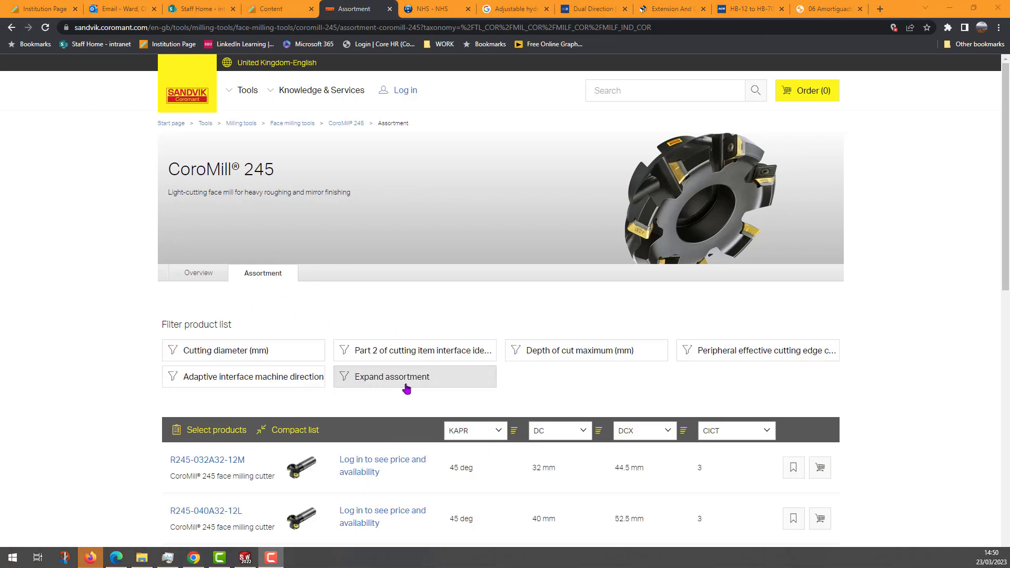
Step: Review the CoroMill 245 cutters by diameter and open the product page of the 40 mm cutter R245-040A32-12L
{"action": "scroll", "coordinate": [460, 476], "scroll_direction": "down", "scroll_amount": 3}
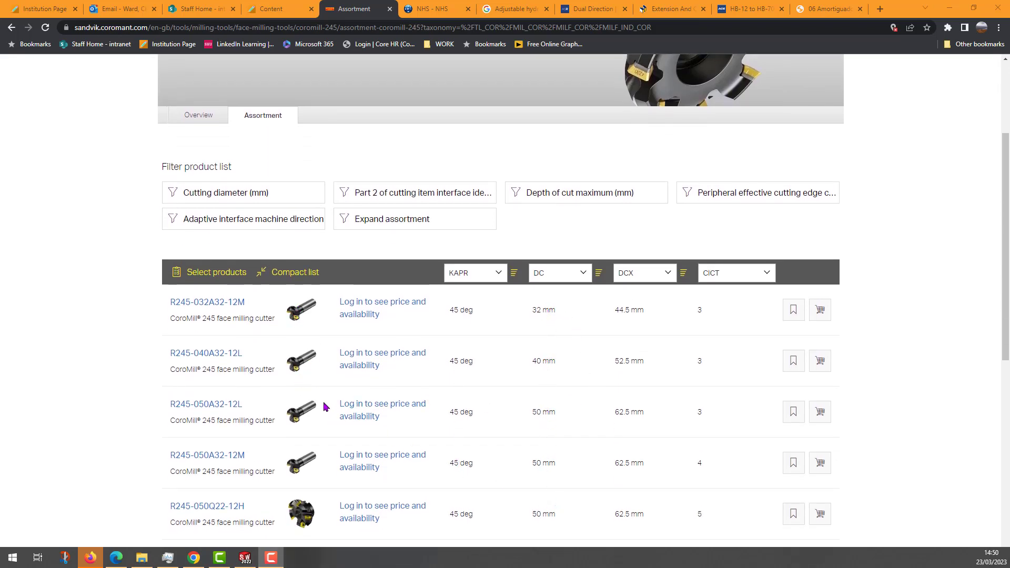
{"action": "scroll", "coordinate": [337, 221], "scroll_direction": "up", "scroll_amount": 3}
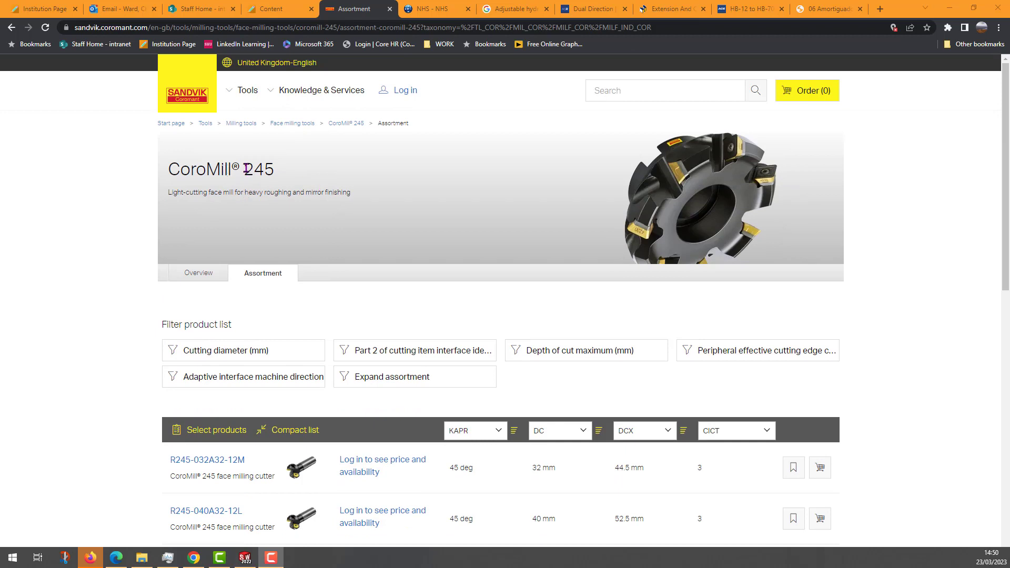
{"action": "scroll", "coordinate": [281, 225], "scroll_direction": "down", "scroll_amount": 1}
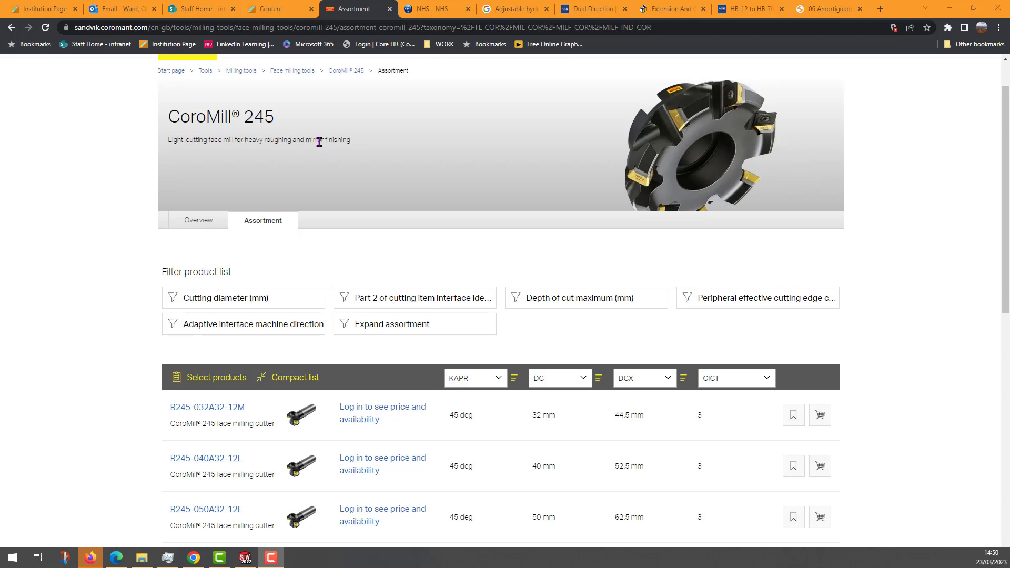
{"action": "scroll", "coordinate": [487, 256], "scroll_direction": "down", "scroll_amount": 3}
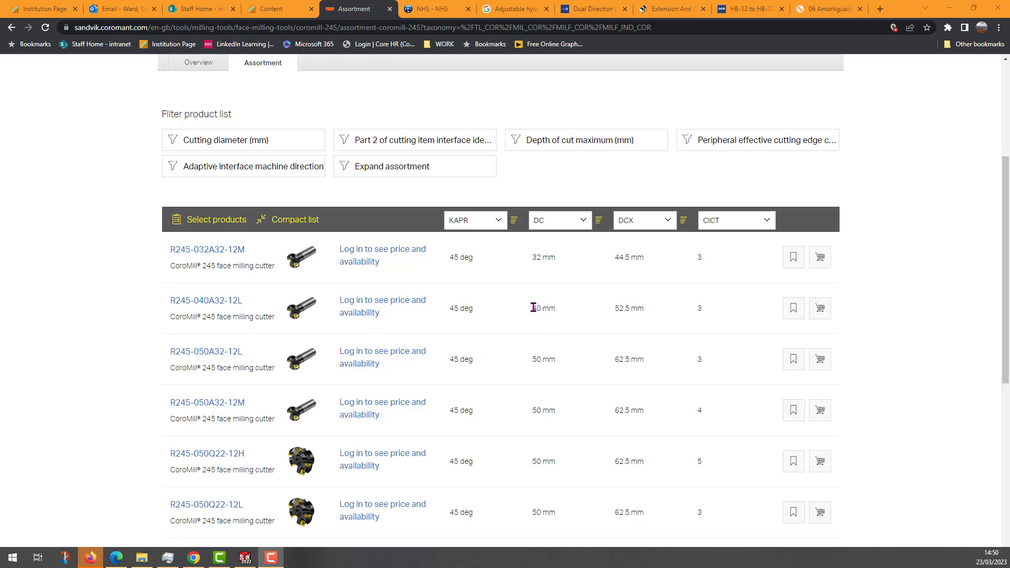
{"action": "scroll", "coordinate": [536, 306], "scroll_direction": "up", "scroll_amount": 1}
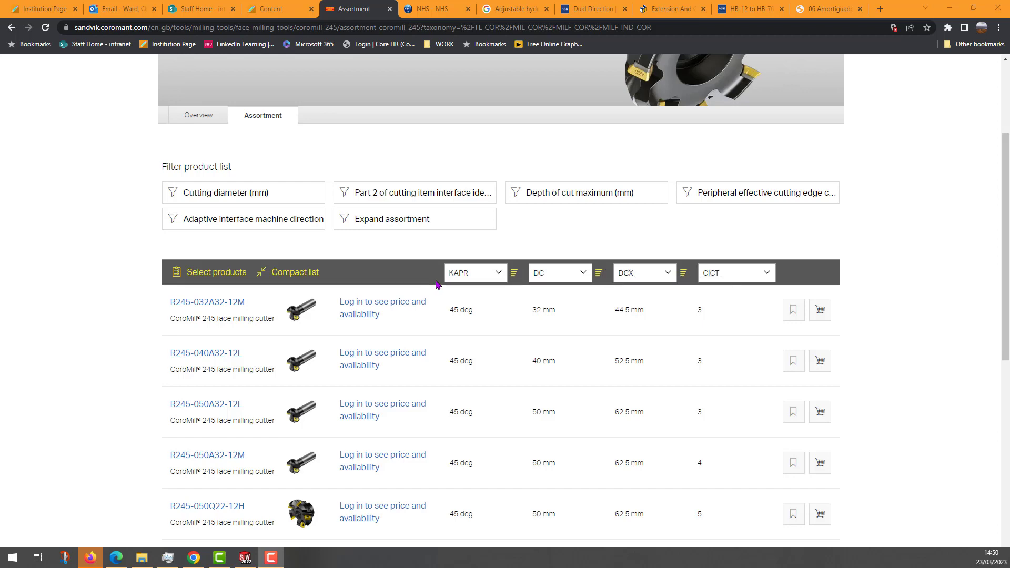
{"action": "scroll", "coordinate": [644, 158], "scroll_direction": "up", "scroll_amount": 1}
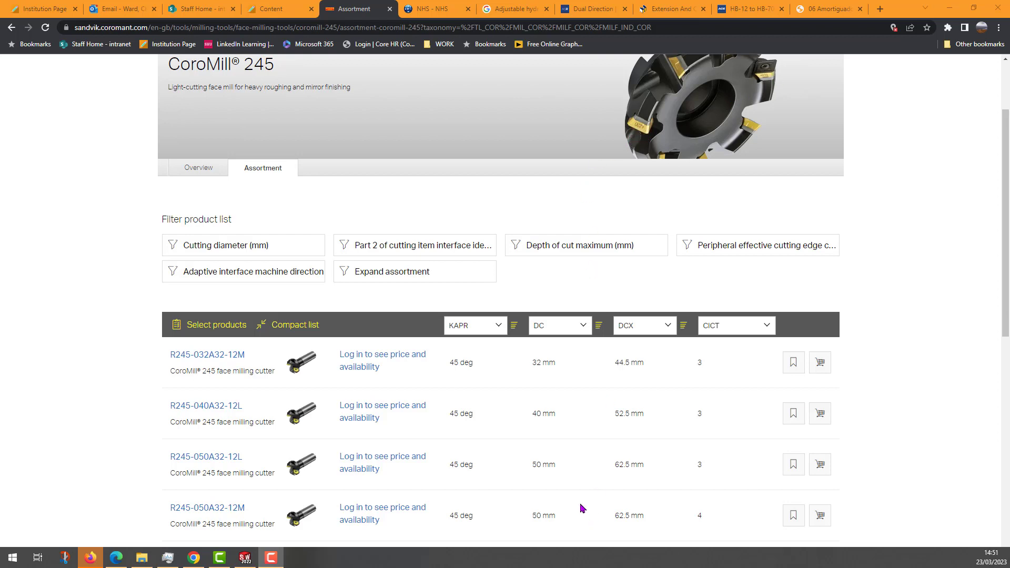
{"action": "scroll", "coordinate": [563, 414], "scroll_direction": "down", "scroll_amount": 2}
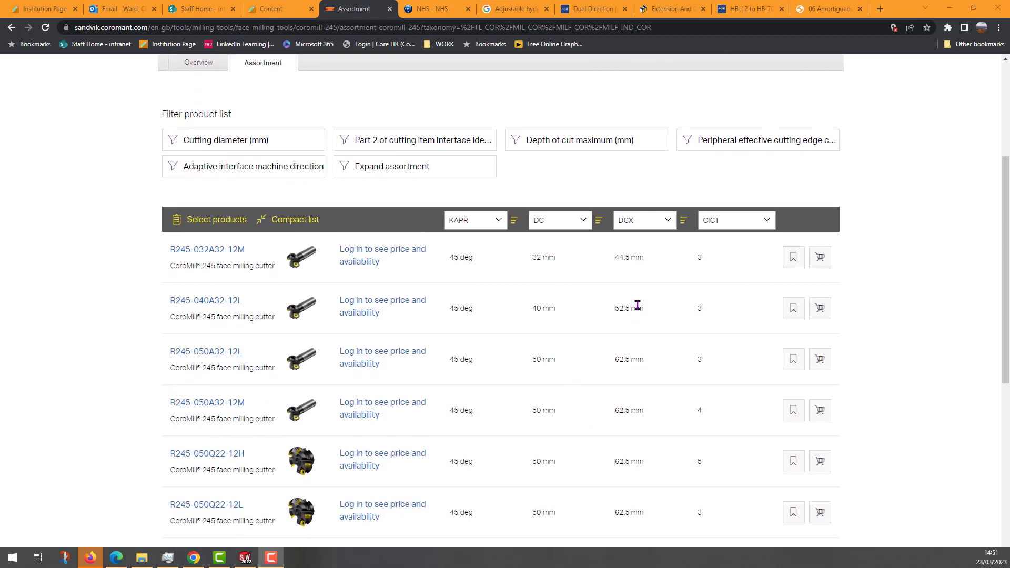
{"action": "left_click", "coordinate": [205, 305]}
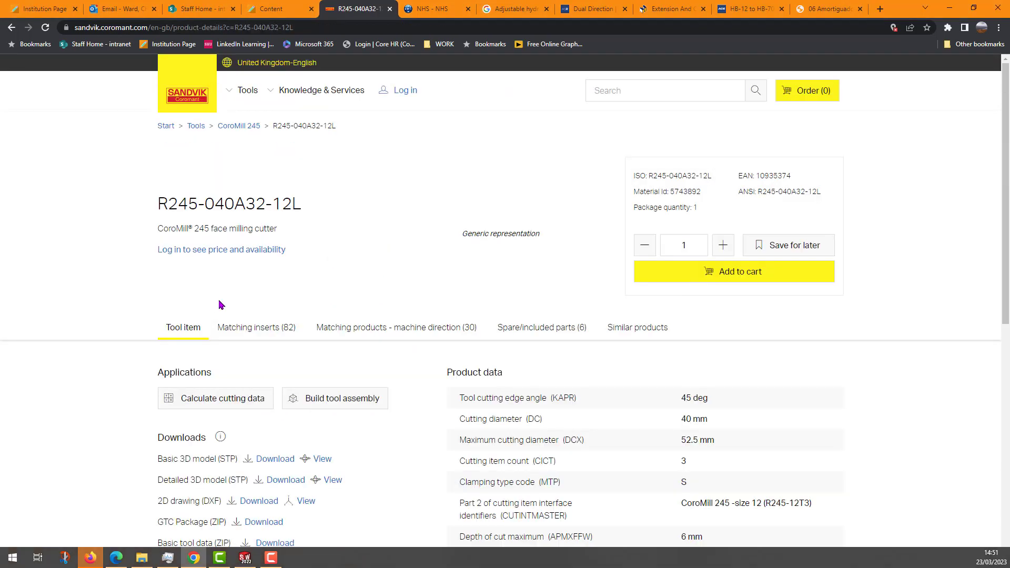
{"action": "scroll", "coordinate": [313, 271], "scroll_direction": "down", "scroll_amount": 1}
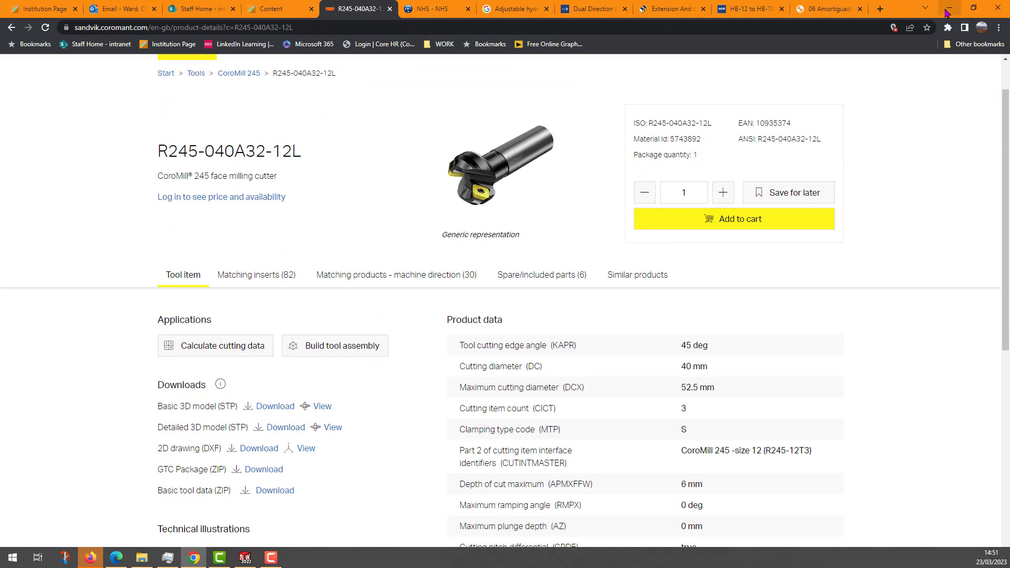
Step: Switch back to the SolidCAM tool kit and examine the face mill's spin rate and Feed XY
{"action": "left_click", "coordinate": [948, 9]}
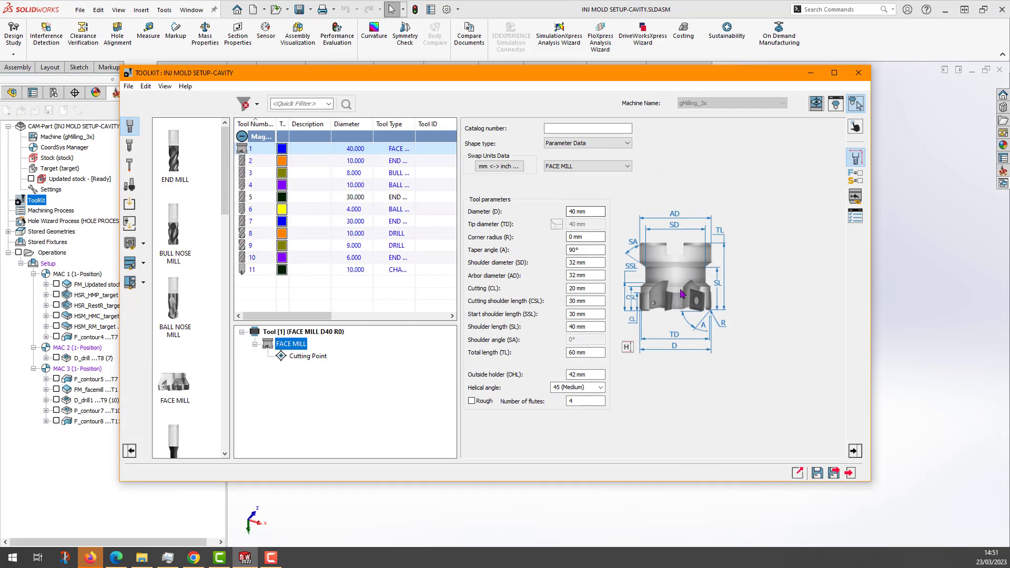
{"action": "left_click", "coordinate": [858, 179]}
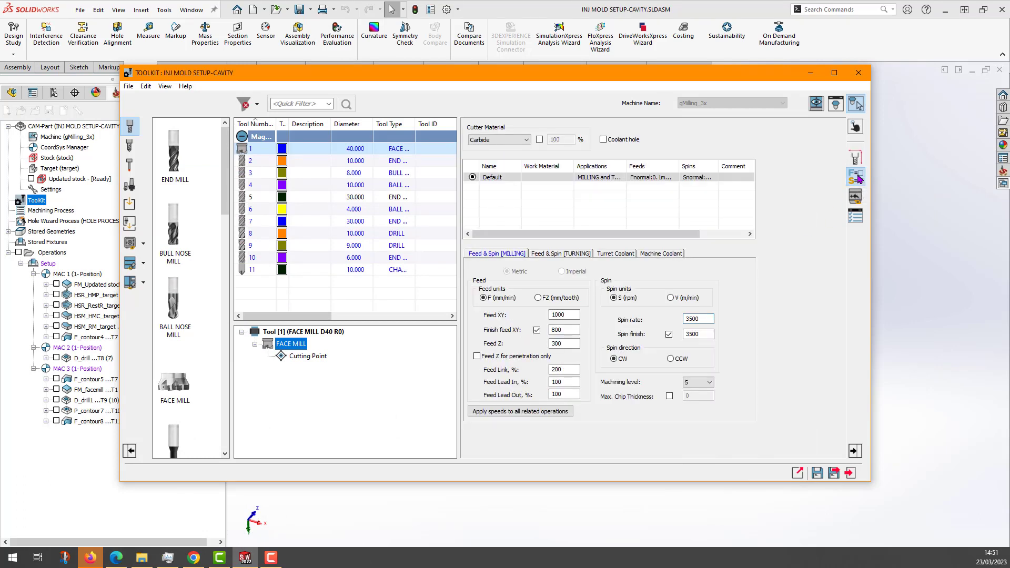
{"action": "double_click", "coordinate": [691, 318]}
{"action": "double_click", "coordinate": [571, 315]}
Step: Return to the R245-040A32-12L page in Chrome, dismiss the satisfaction survey and examine the cutter's product data
{"action": "left_click", "coordinate": [193, 558]}
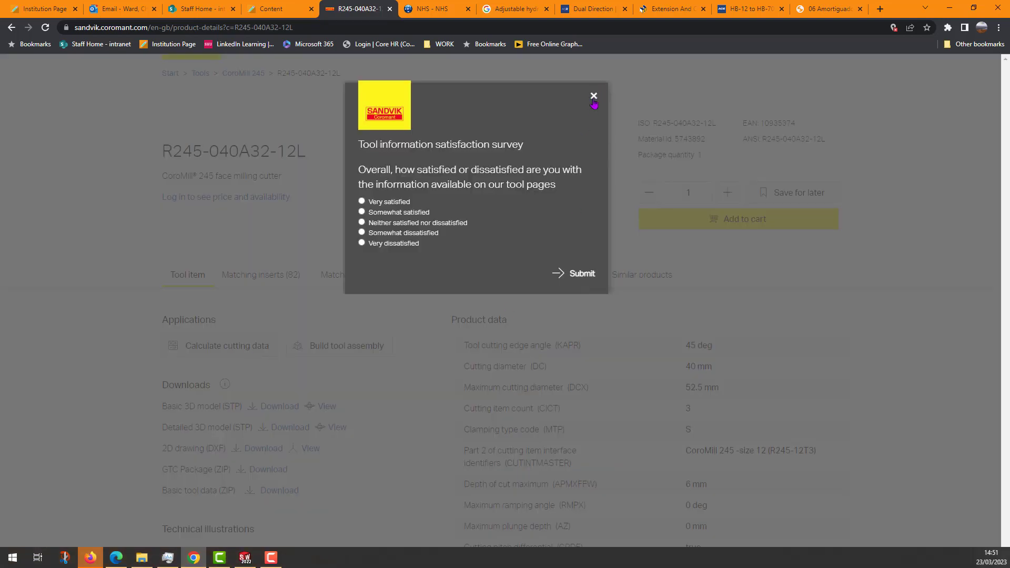
{"action": "left_click", "coordinate": [594, 96]}
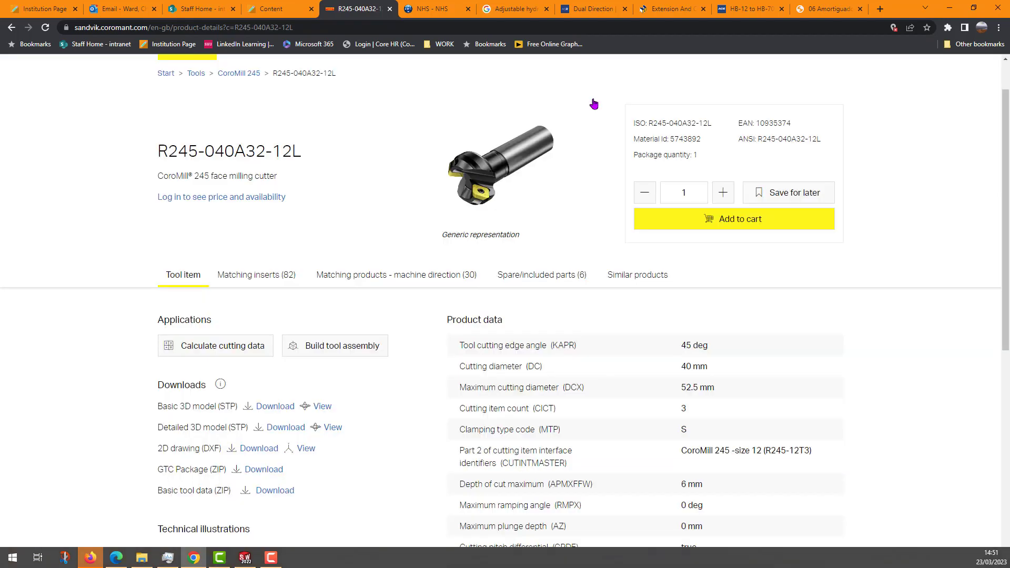
{"action": "scroll", "coordinate": [361, 379], "scroll_direction": "down", "scroll_amount": 2}
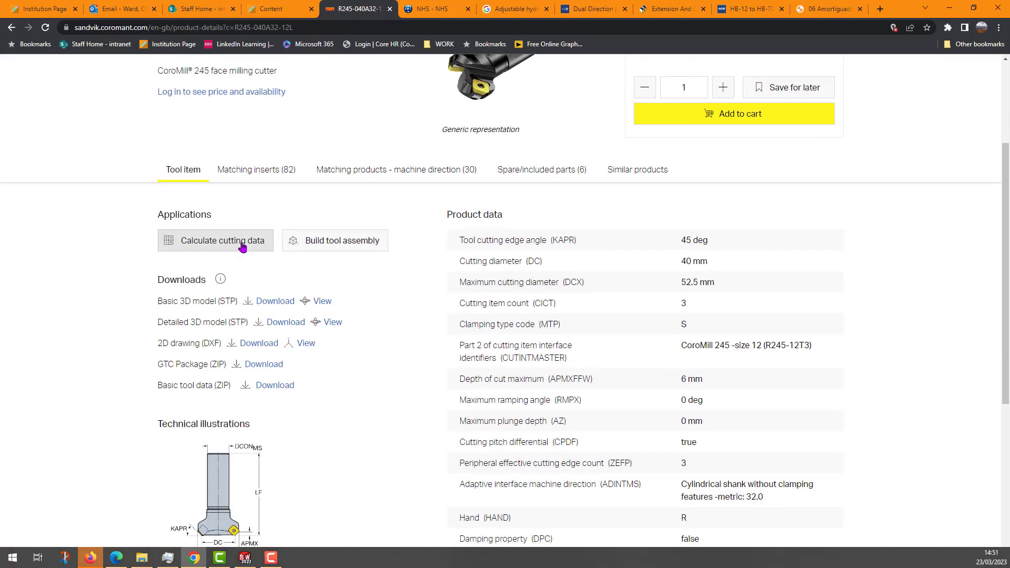
{"action": "scroll", "coordinate": [259, 263], "scroll_direction": "down", "scroll_amount": 2}
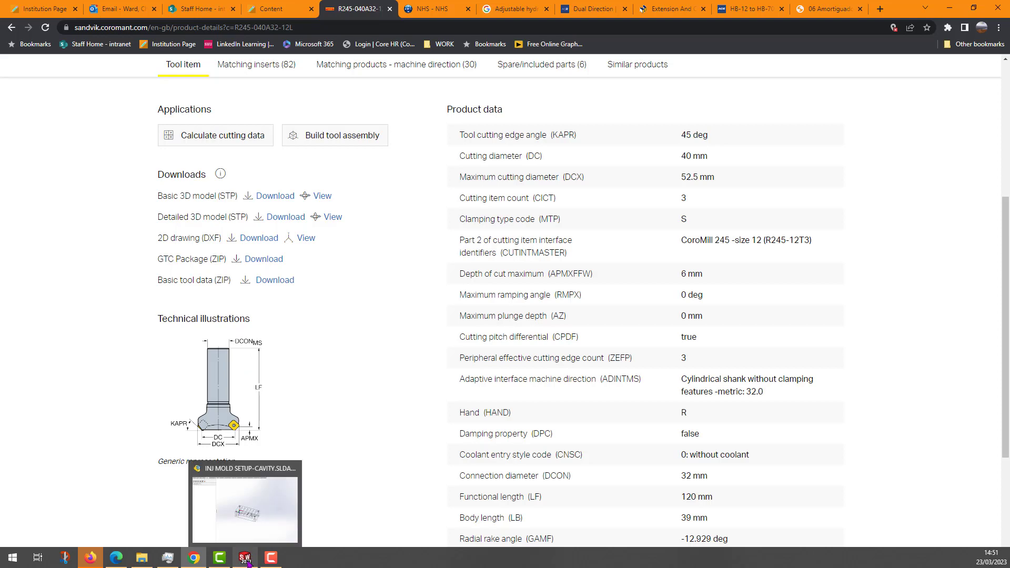
Step: Switch to the SolidCAM tool kit and examine the face mill's geometric tool parameters
{"action": "left_click", "coordinate": [950, 9]}
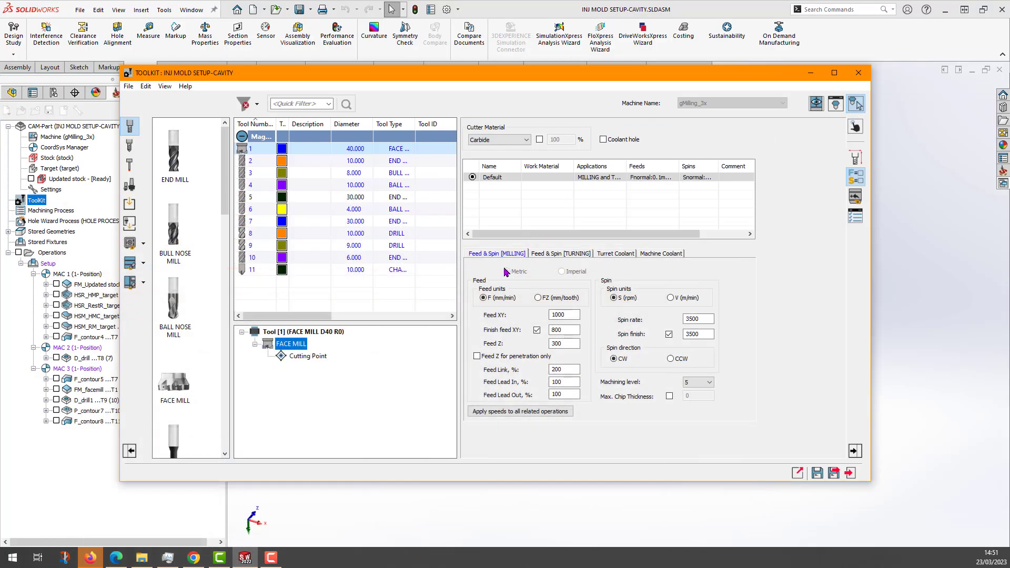
{"action": "left_click", "coordinate": [855, 158]}
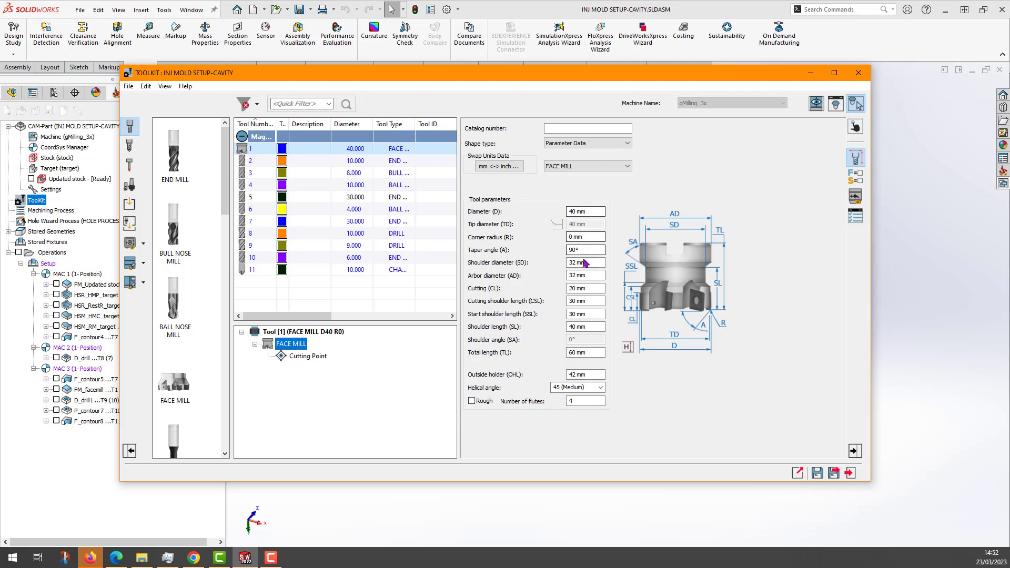
Step: Switch to Chrome, open the cutting data calculation for R245-040A32-12L and select Plain surface as the task
{"action": "left_click", "coordinate": [194, 557]}
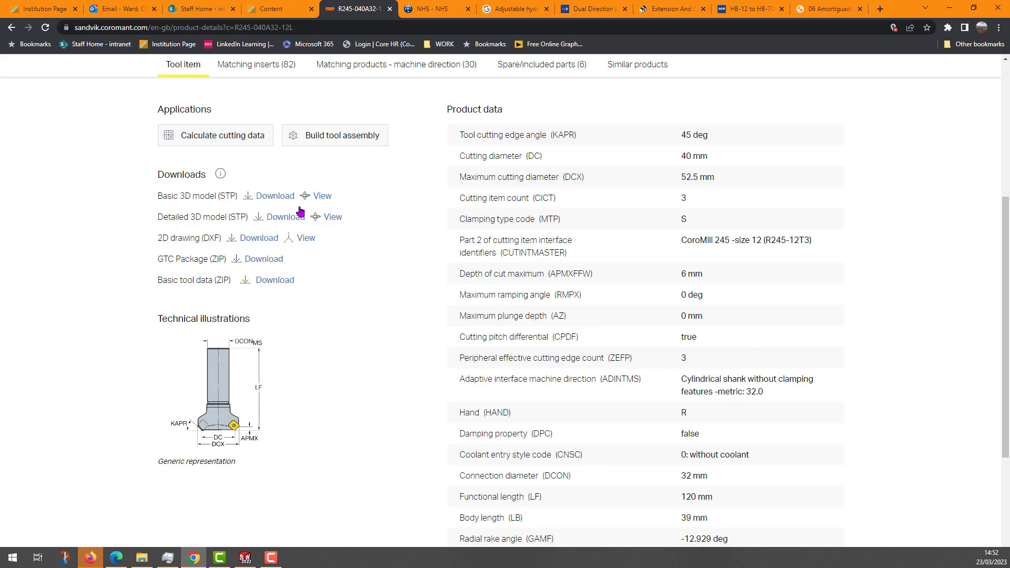
{"action": "scroll", "coordinate": [297, 211], "scroll_direction": "up", "scroll_amount": 3}
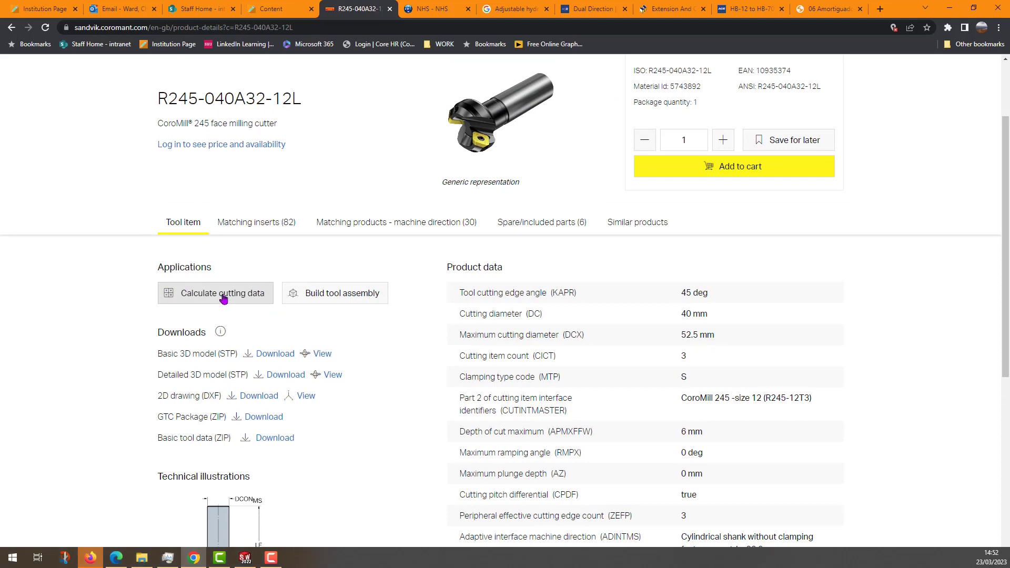
{"action": "left_click", "coordinate": [223, 298]}
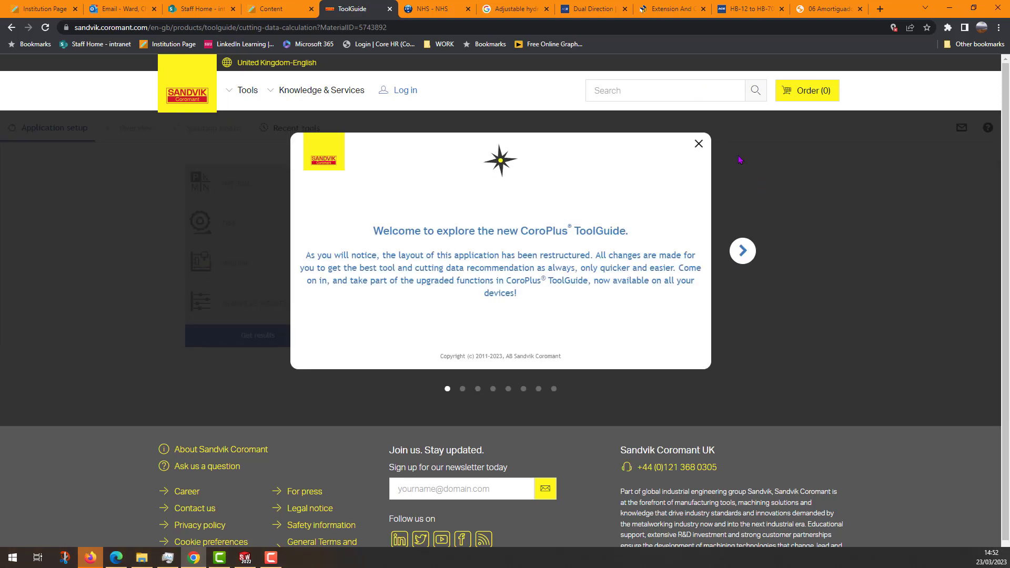
{"action": "left_click", "coordinate": [699, 143]}
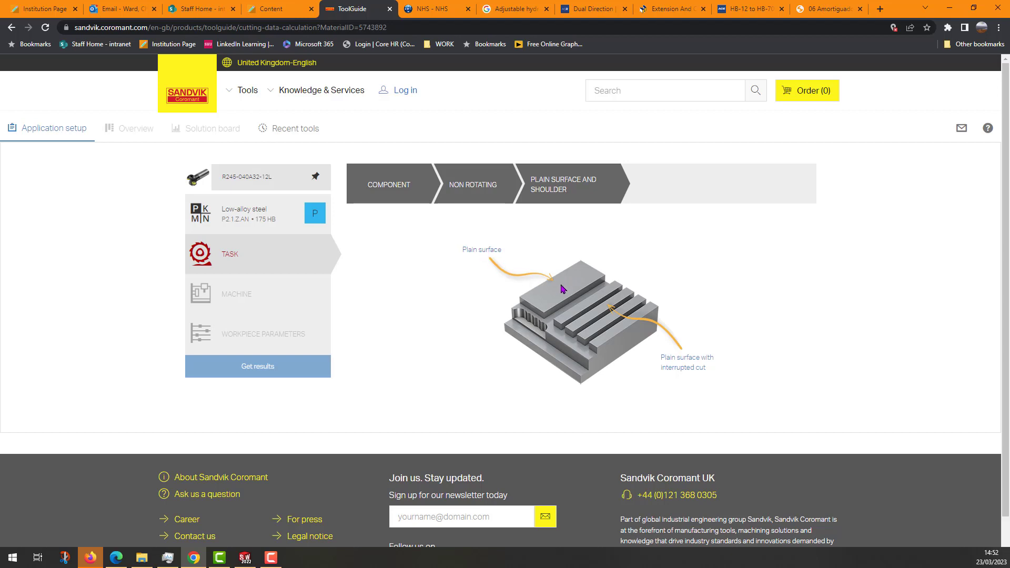
{"action": "left_click", "coordinate": [481, 252]}
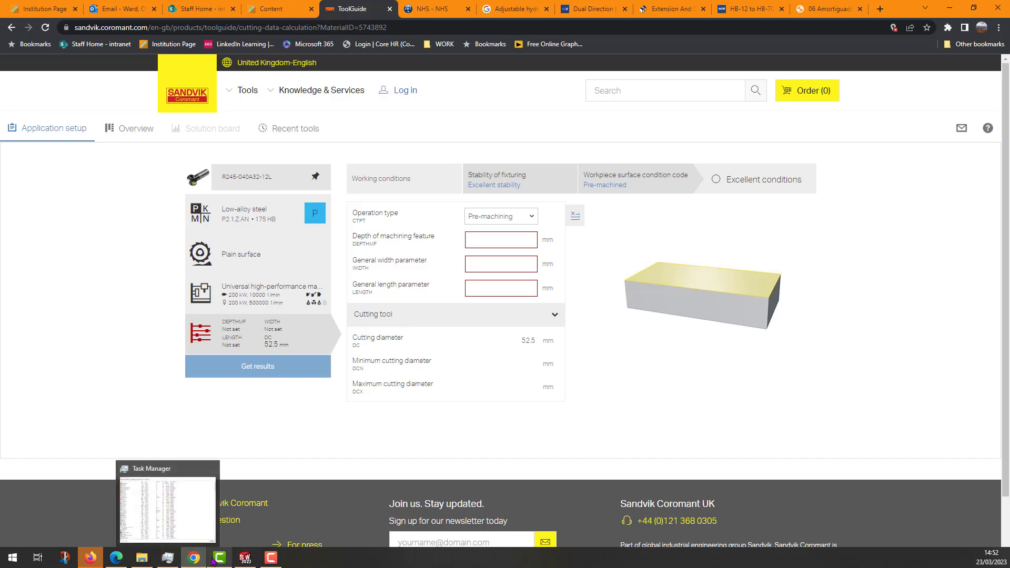
Step: Switch to SolidWorks, close the tool kit and open the FM_Updated stock face milling operation for editing
{"action": "left_click", "coordinate": [948, 7]}
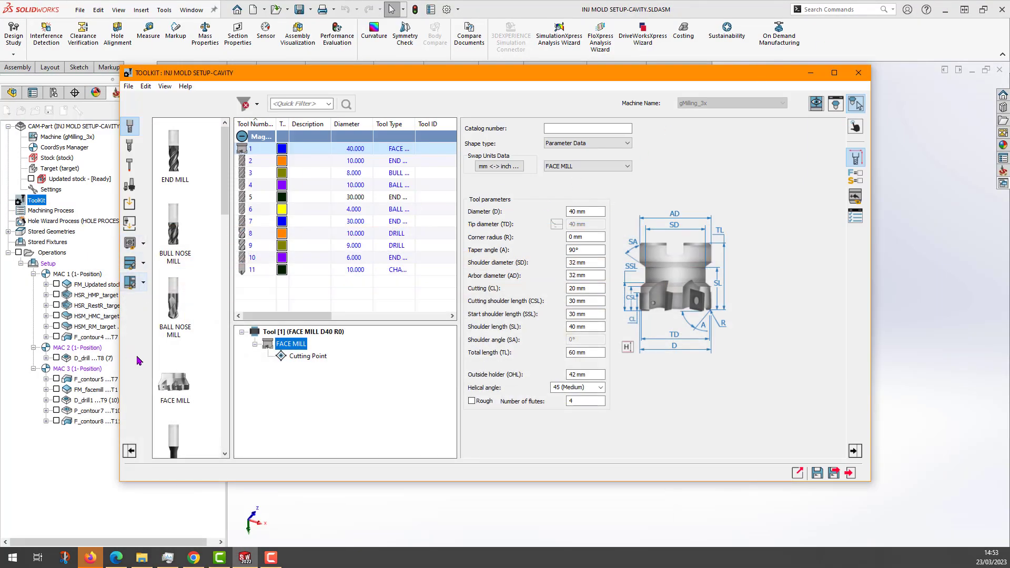
{"action": "left_click", "coordinate": [857, 74]}
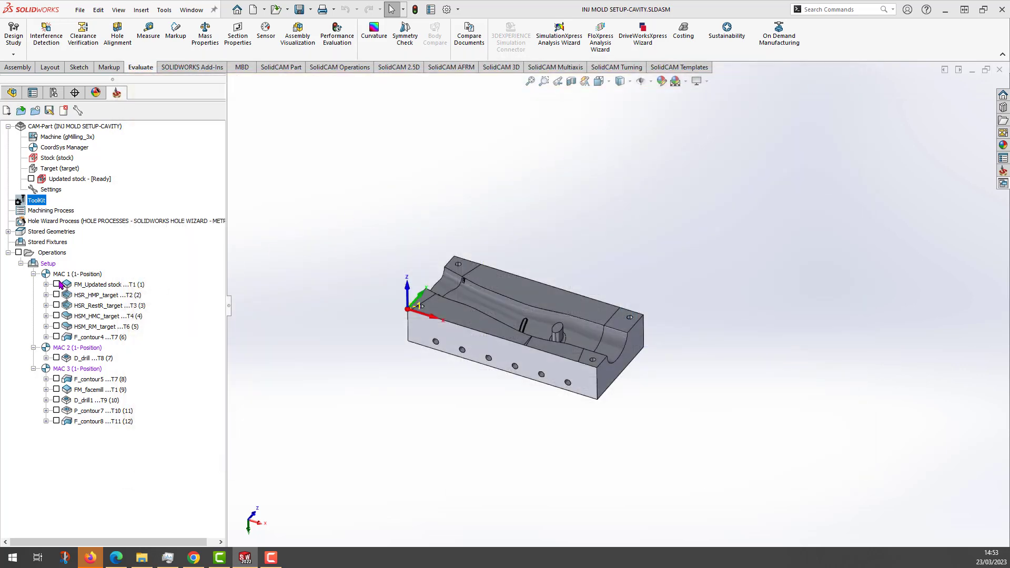
{"action": "left_click", "coordinate": [107, 286]}
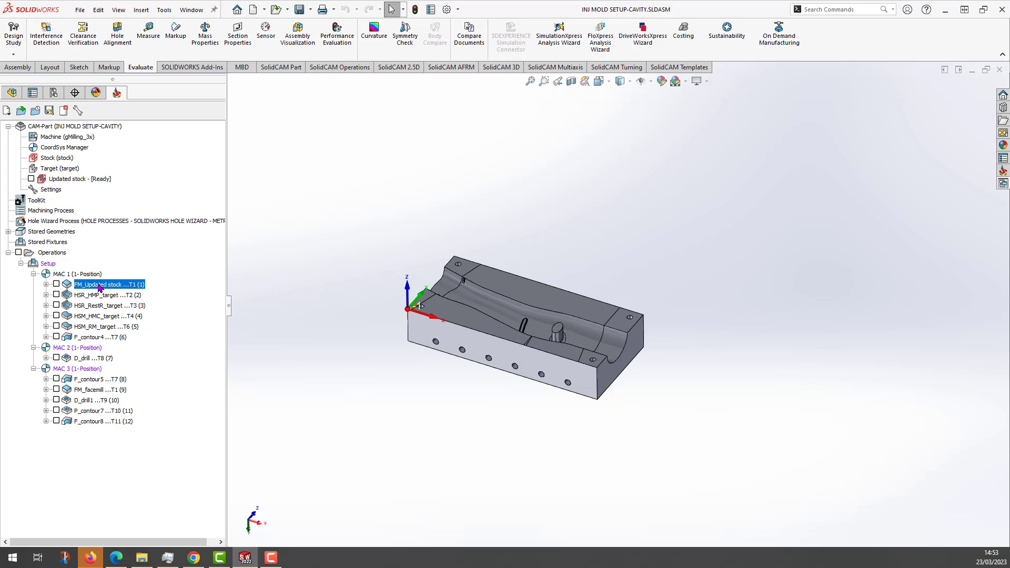
{"action": "right_click", "coordinate": [96, 287]}
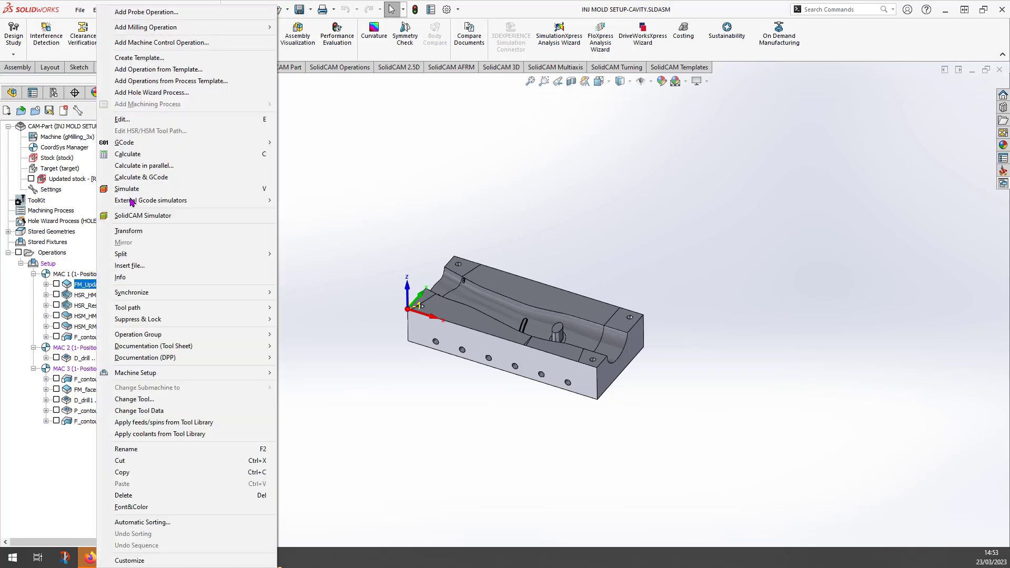
{"action": "left_click", "coordinate": [143, 122]}
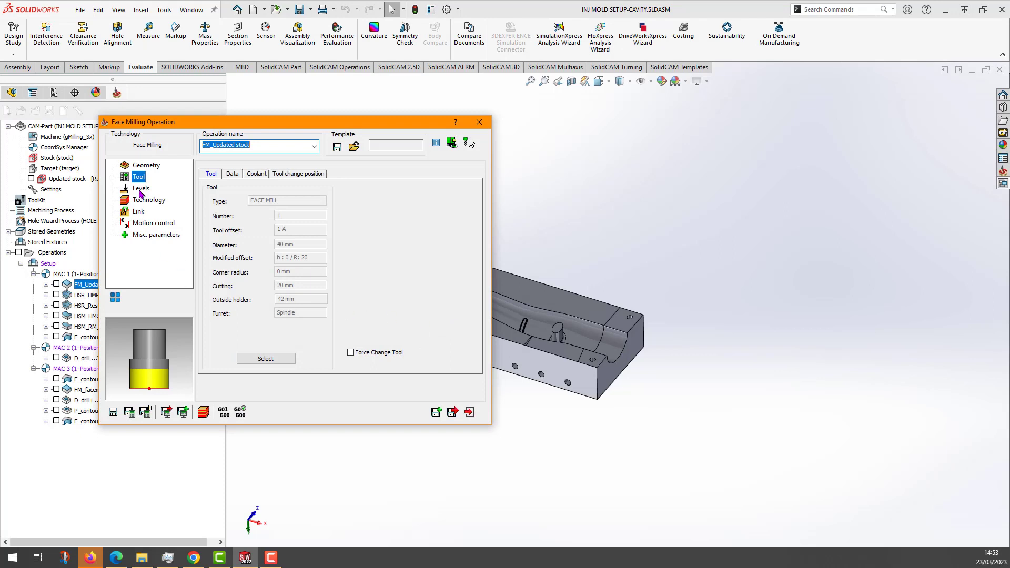
Step: Examine the face depth and step down in the face milling operation's levels, close it and return to ToolGuide in Chrome
{"action": "left_click", "coordinate": [141, 189]}
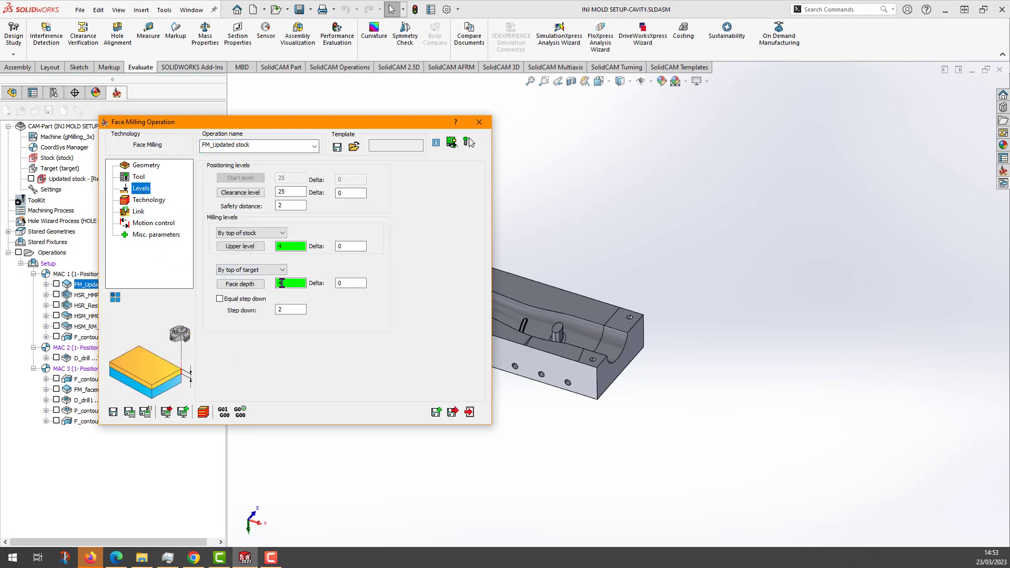
{"action": "left_click", "coordinate": [287, 310]}
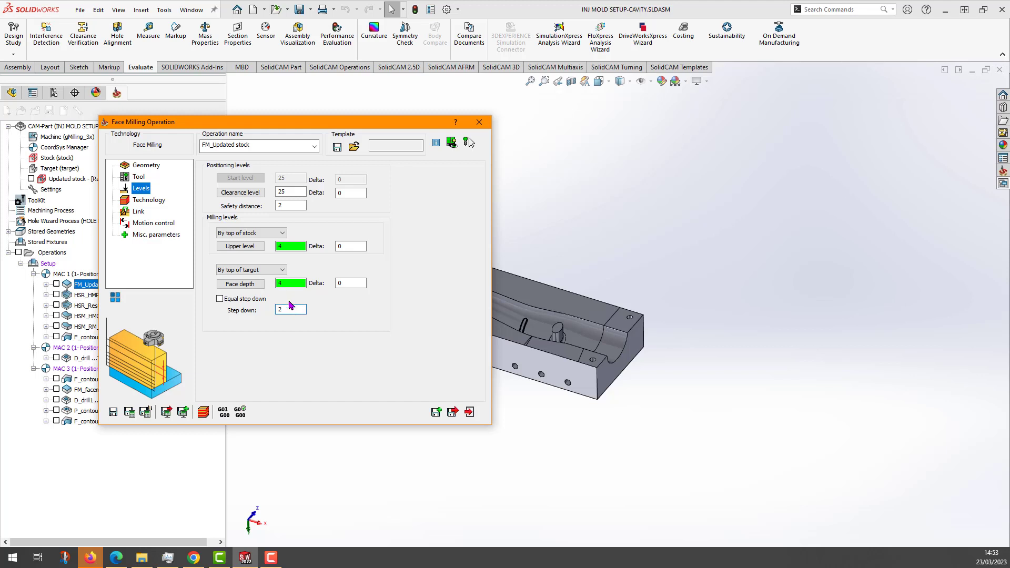
{"action": "double_click", "coordinate": [283, 283]}
{"action": "double_click", "coordinate": [274, 309]}
{"action": "left_click", "coordinate": [293, 283]}
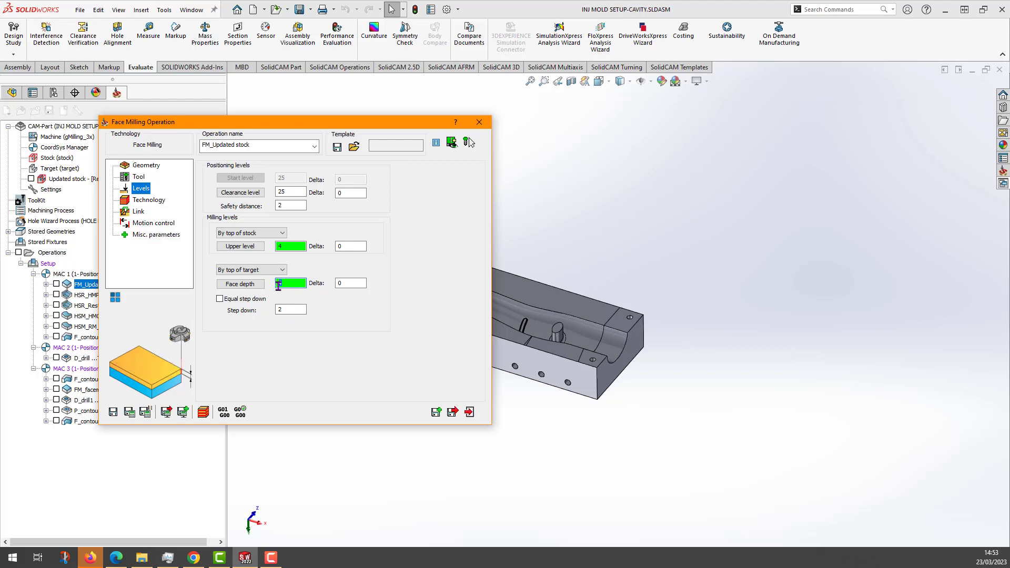
{"action": "left_click", "coordinate": [479, 122]}
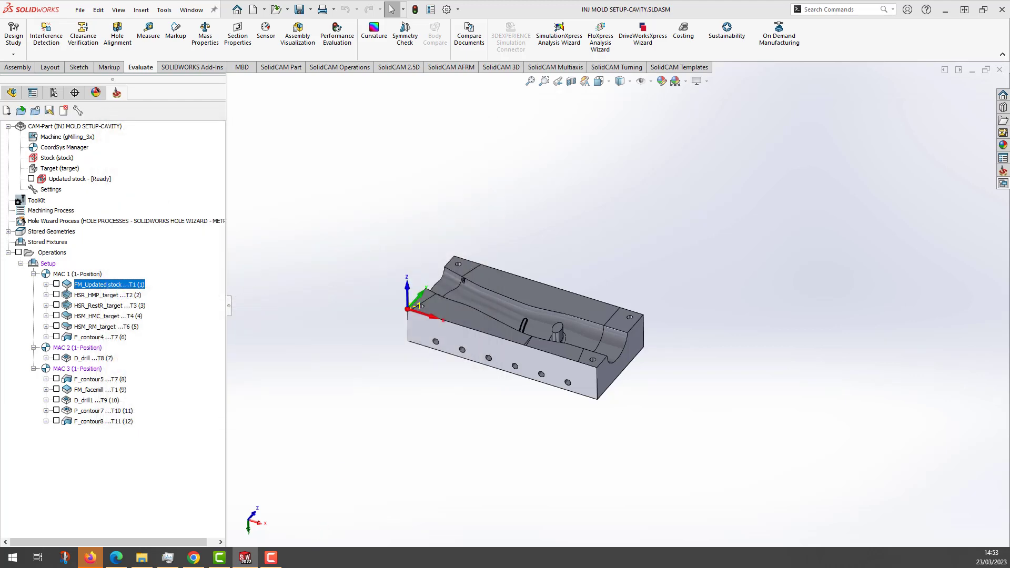
{"action": "left_click", "coordinate": [193, 557]}
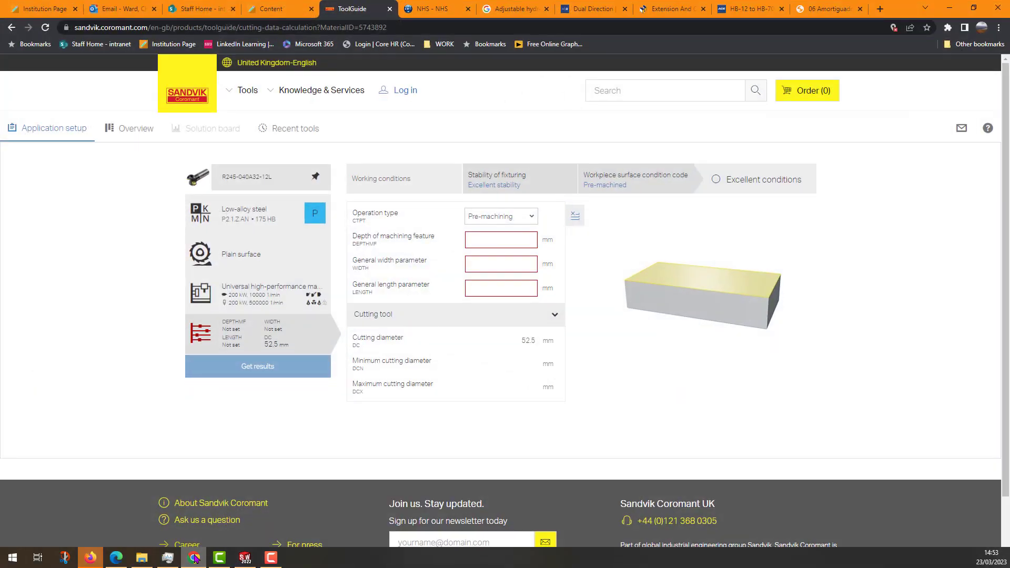
Step: Set the low-alloy steel workpiece's machining depth to 4 mm, width to 150 mm and length to 200 mm
{"action": "left_click", "coordinate": [475, 245]}
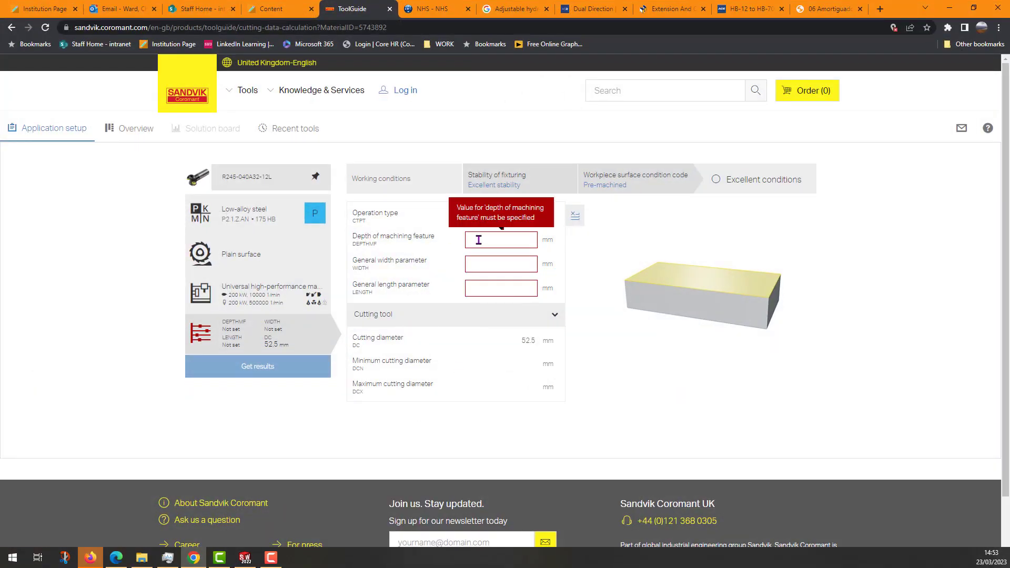
{"action": "type", "text": "4"}
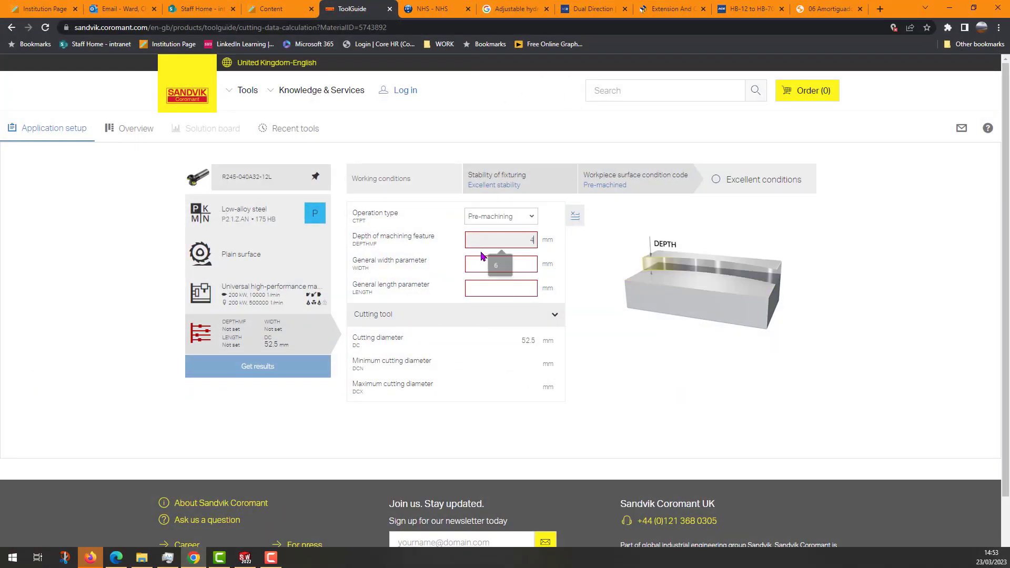
{"action": "left_click", "coordinate": [494, 264]}
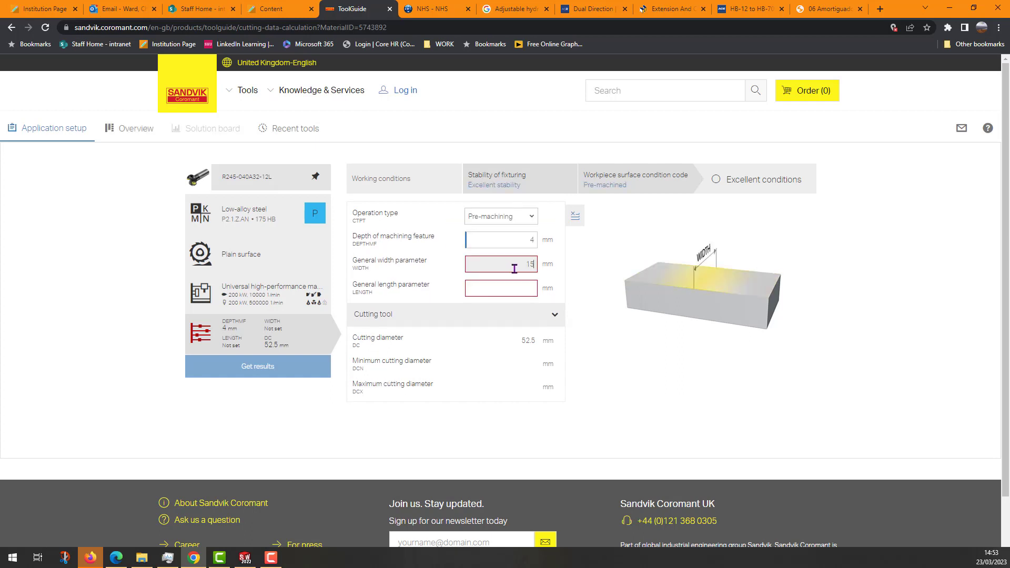
{"action": "left_click", "coordinate": [470, 287]}
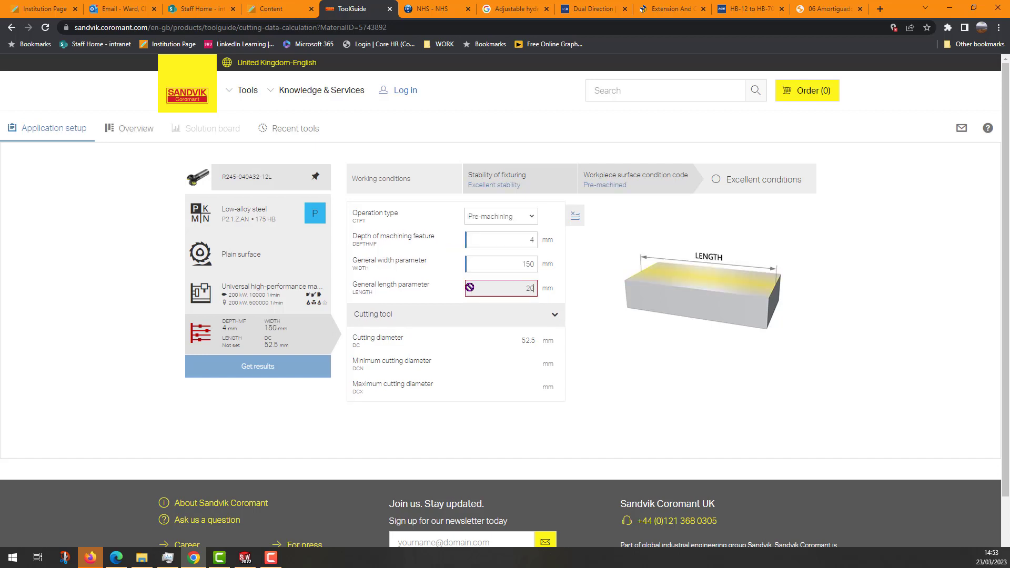
{"action": "double_click", "coordinate": [512, 261]}
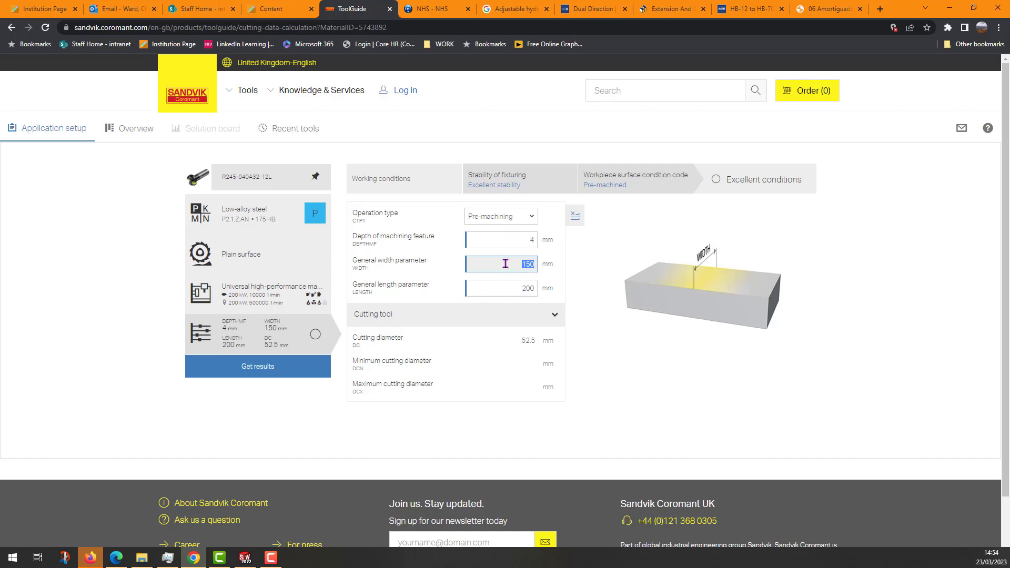
Step: Change the workpiece material to Extra hard steel and select Plain surface as the task again
{"action": "left_click", "coordinate": [240, 218]}
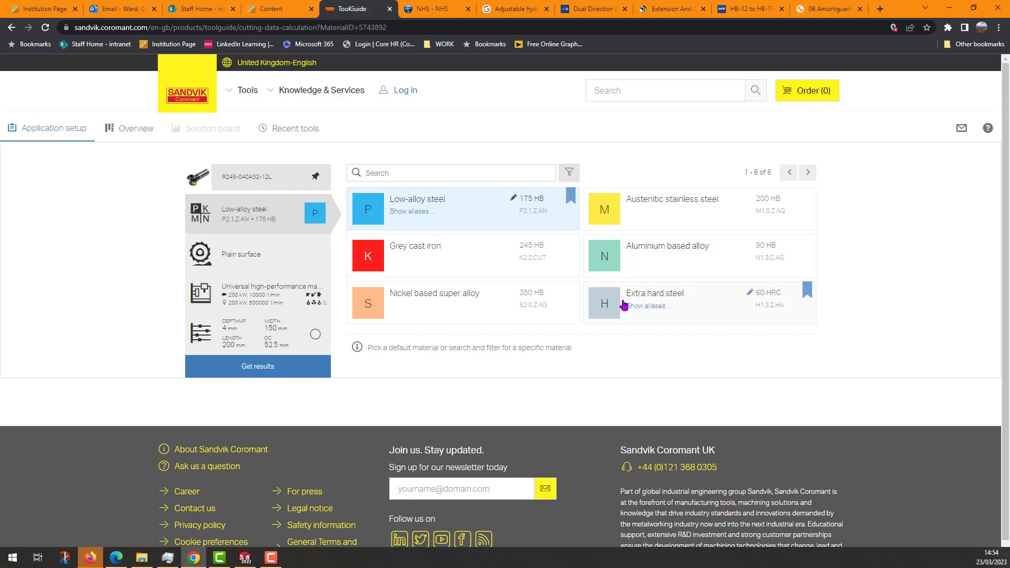
{"action": "left_click", "coordinate": [659, 297]}
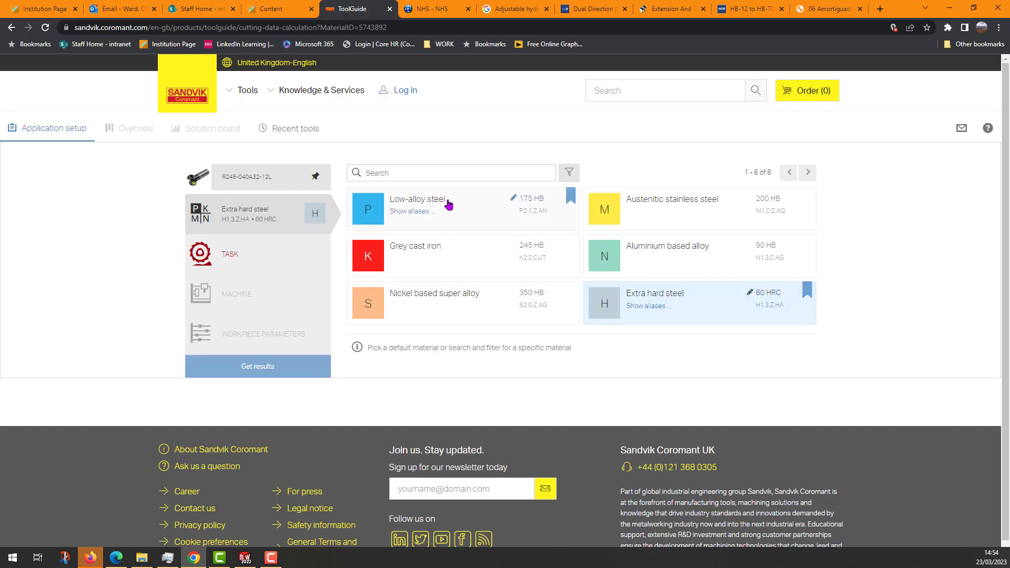
{"action": "left_click", "coordinate": [242, 256]}
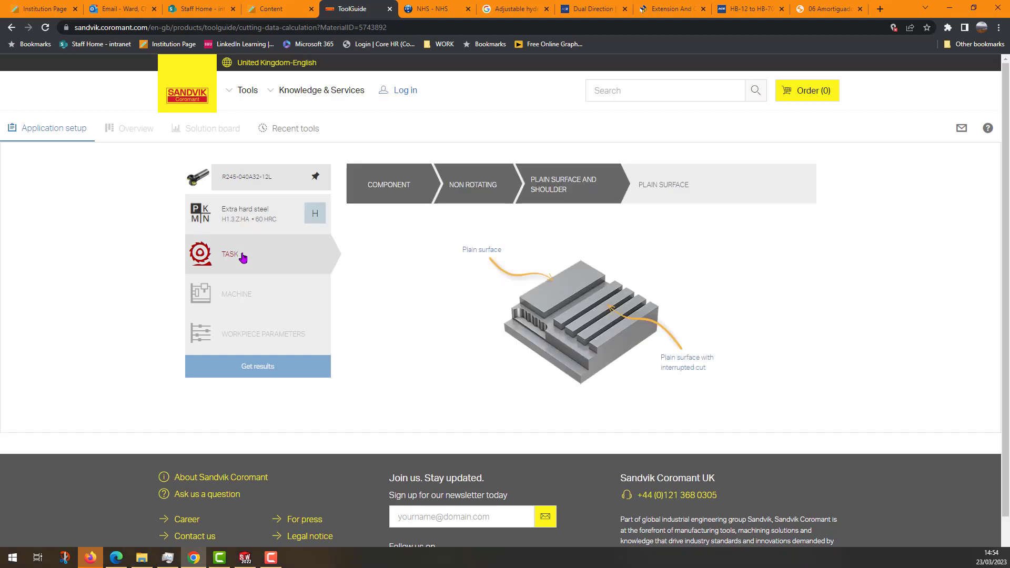
{"action": "left_click", "coordinate": [481, 251]}
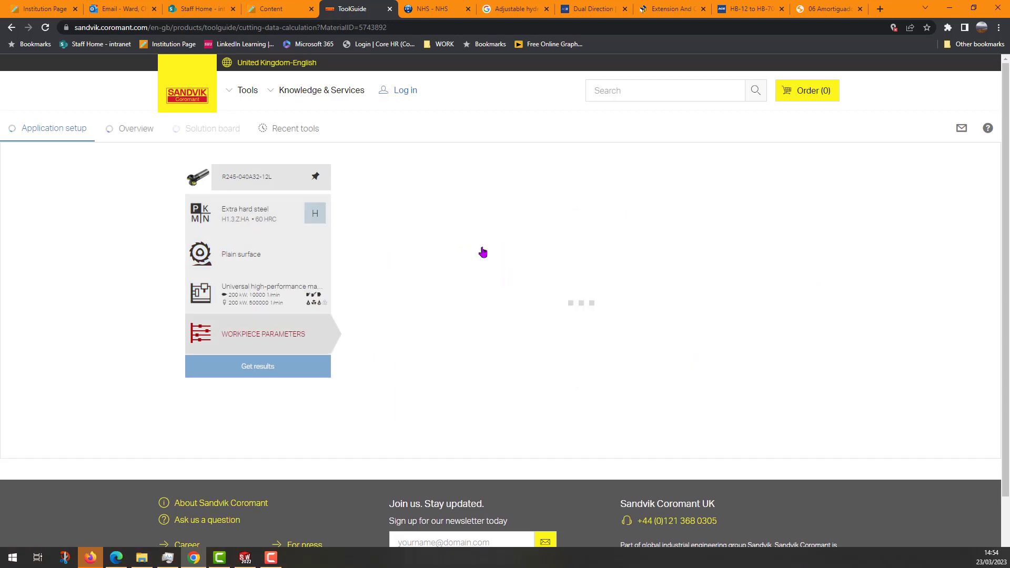
Step: Set the extra hard steel workpiece's depth of machining feature to 4 mm, width to 150 mm and length to 200 mm
{"action": "left_click", "coordinate": [475, 238]}
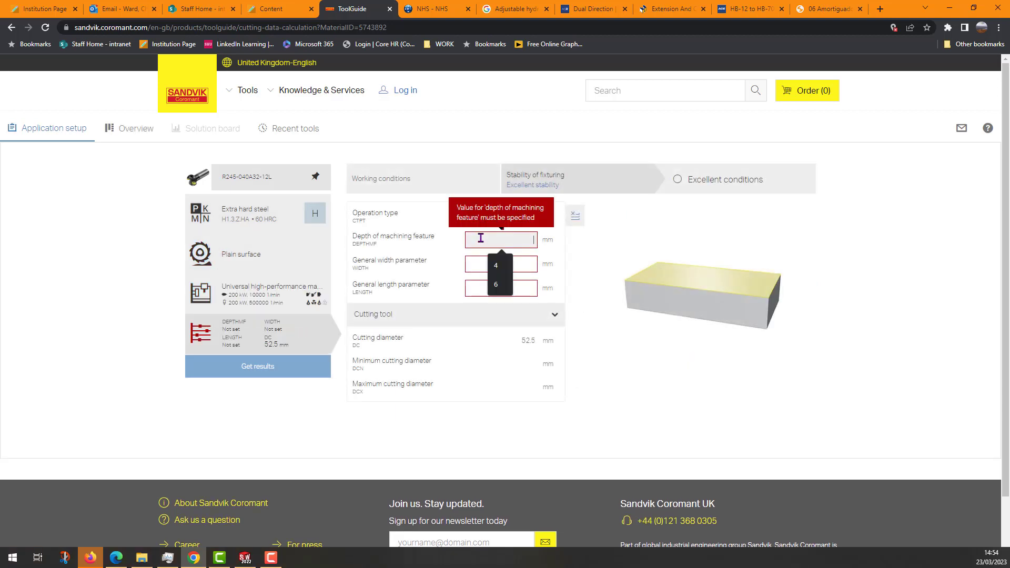
{"action": "type", "text": "4"}
{"action": "left_click", "coordinate": [509, 263]}
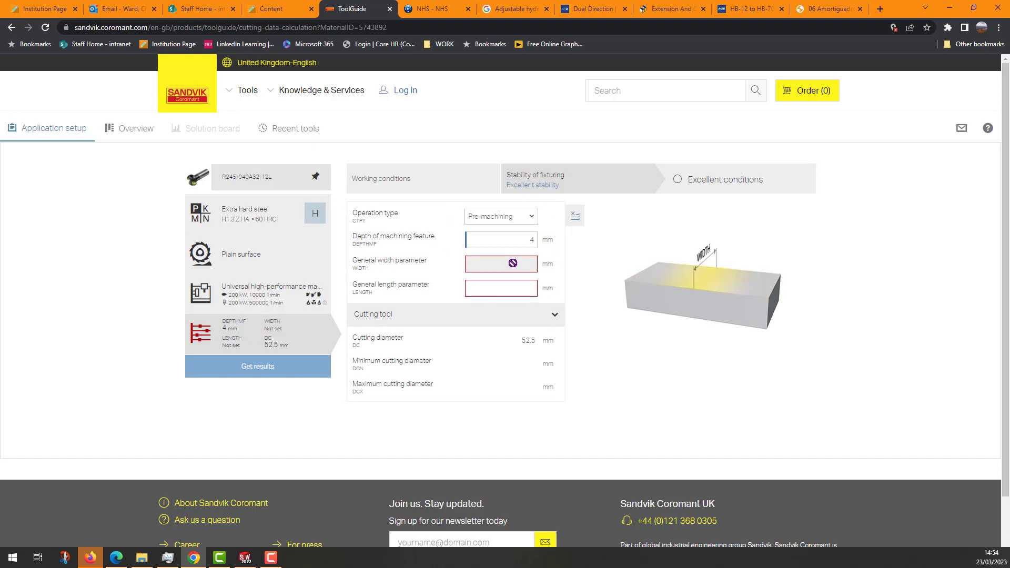
{"action": "type", "text": "150"}
{"action": "left_click", "coordinate": [505, 288]}
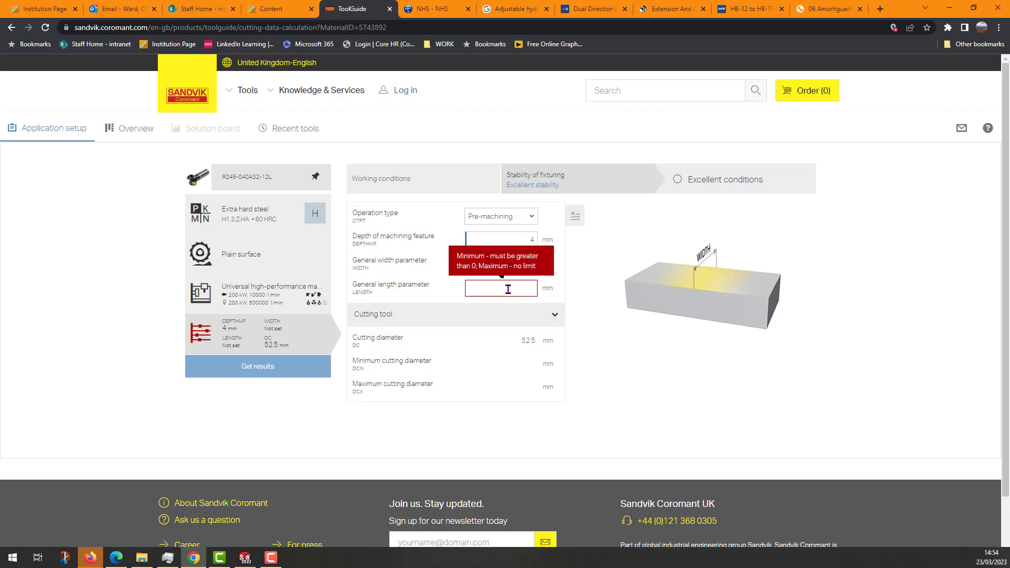
{"action": "type", "text": "200"}
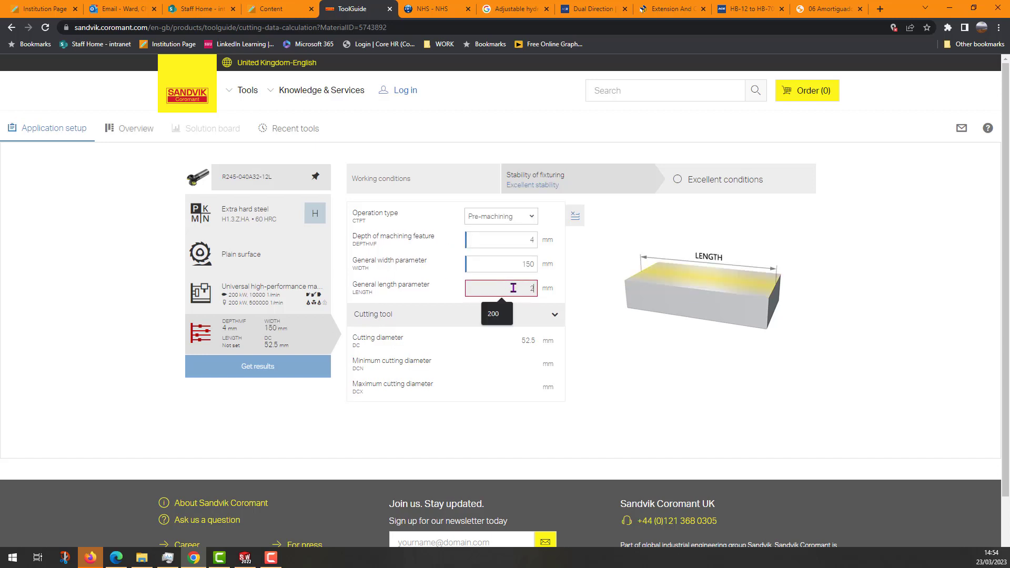
{"action": "double_click", "coordinate": [508, 267]}
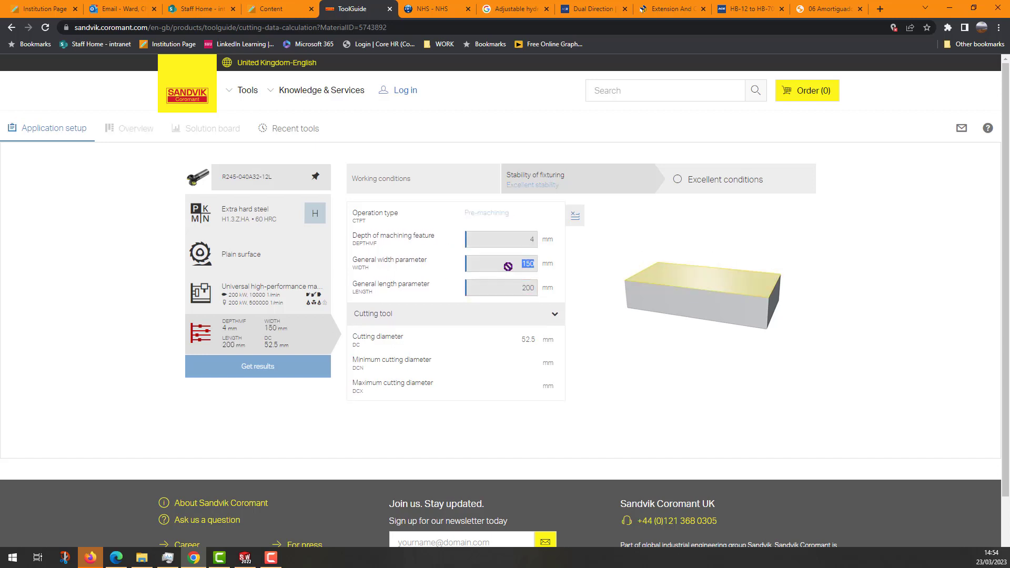
Step: Calculate the tool recommendations and open the detailed cutting data for the first CoroMill 245 result
{"action": "left_click", "coordinate": [263, 368]}
{"action": "left_click", "coordinate": [266, 371]}
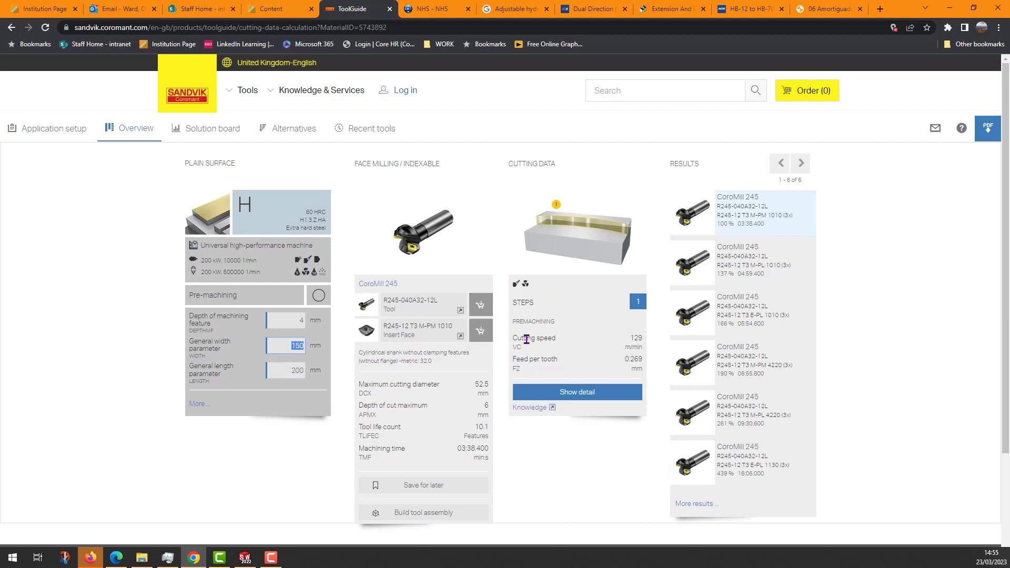
{"action": "left_click", "coordinate": [578, 396]}
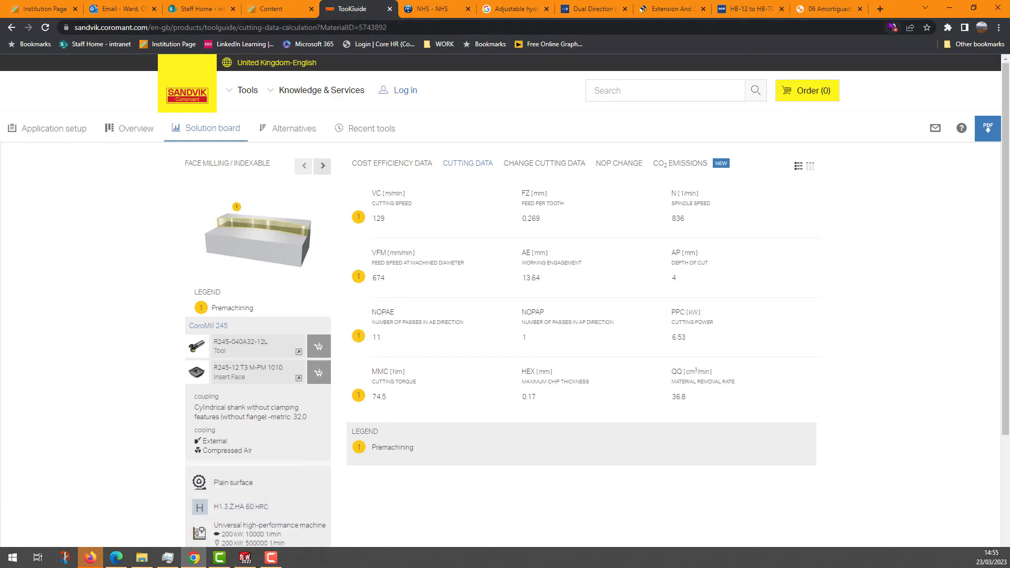
Step: Switch to SOLIDWORKS and open the feed and spin data of the 40 mm face mill, tool 1, in the CAM-Part's ToolKit
{"action": "left_click_drag", "start_coordinate": [896, 9], "coordinate": [1009, 35]}
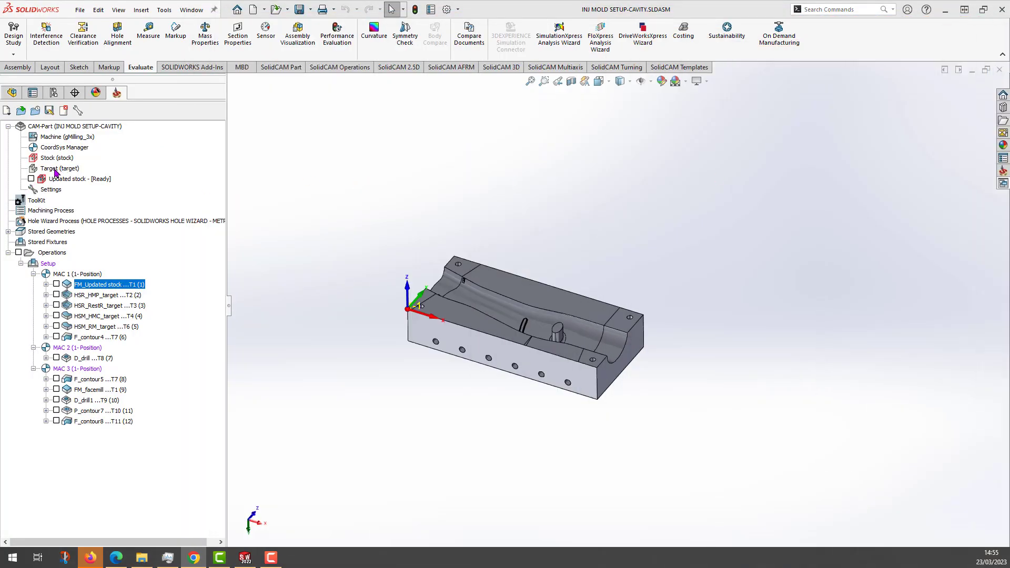
{"action": "double_click", "coordinate": [54, 202]}
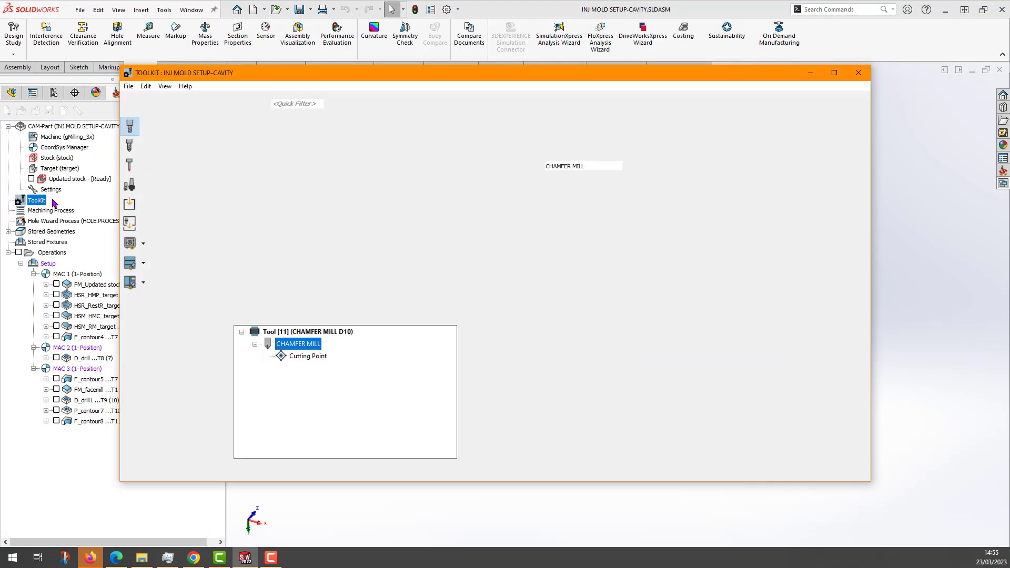
{"action": "left_click", "coordinate": [293, 151]}
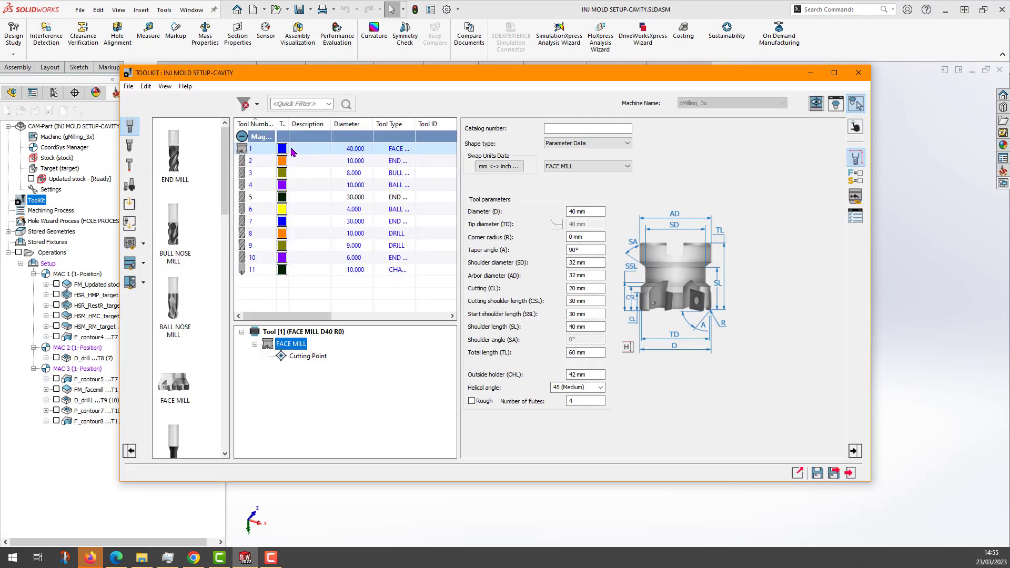
{"action": "left_click", "coordinate": [856, 178]}
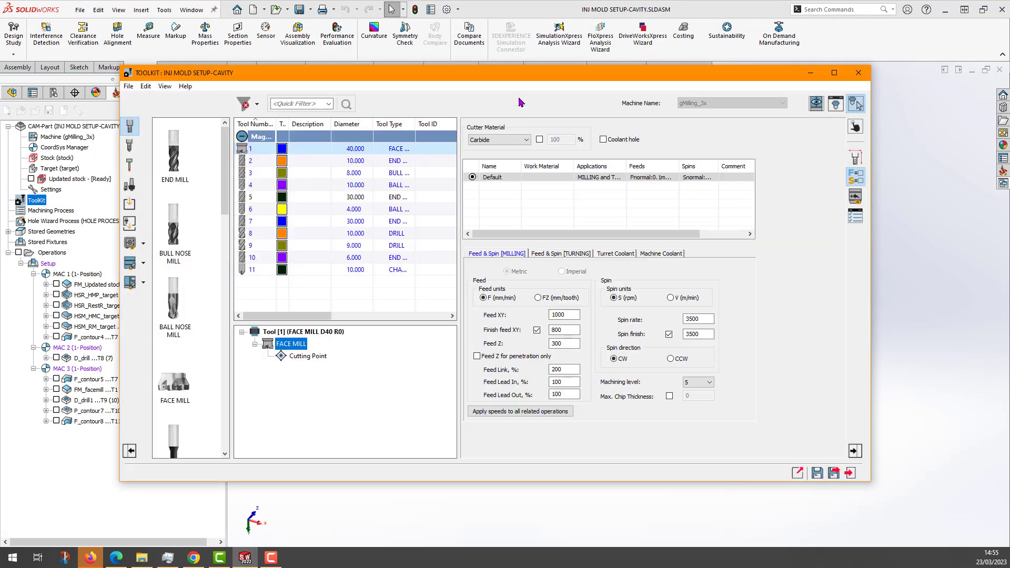
{"action": "left_click_drag", "start_coordinate": [548, 74], "coordinate": [467, 49]}
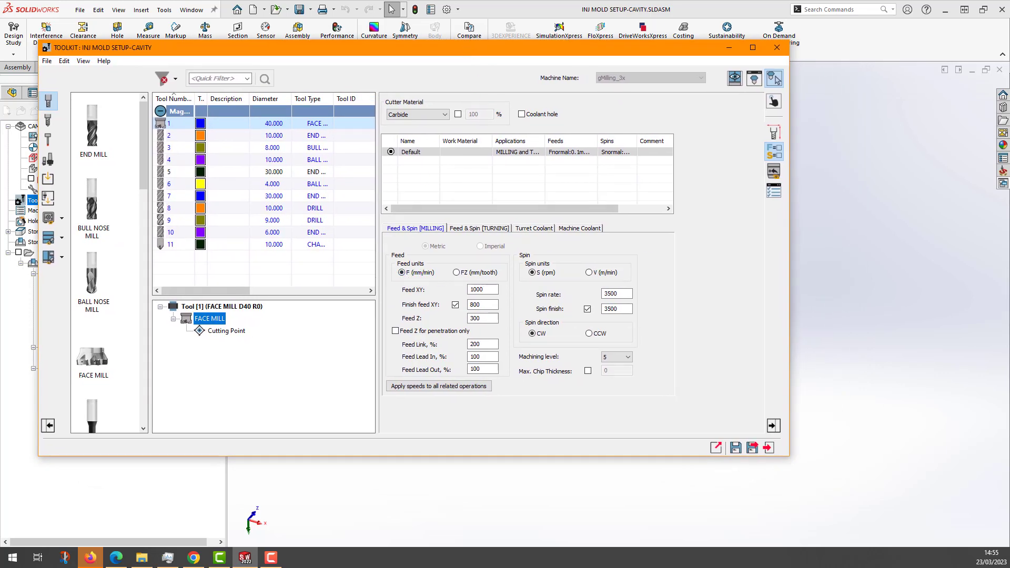
Step: Consult ToolGuide's feed speed, dismissing its satisfaction survey, and set the 40 mm face mill's Feed XY to 674 mm/min in SolidCAM
{"action": "left_click_drag", "start_coordinate": [1009, 71], "coordinate": [805, 14]}
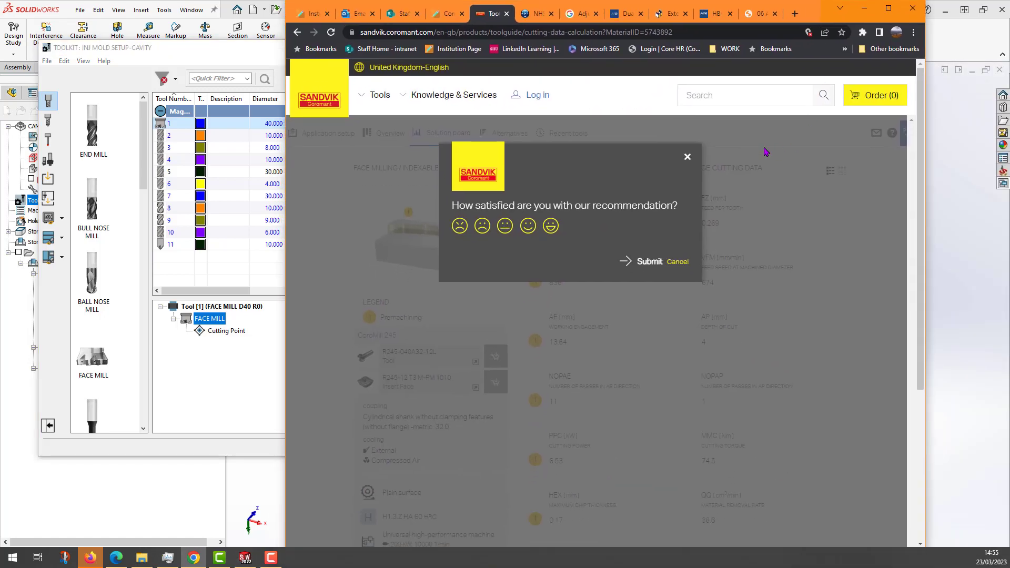
{"action": "left_click", "coordinate": [687, 158]}
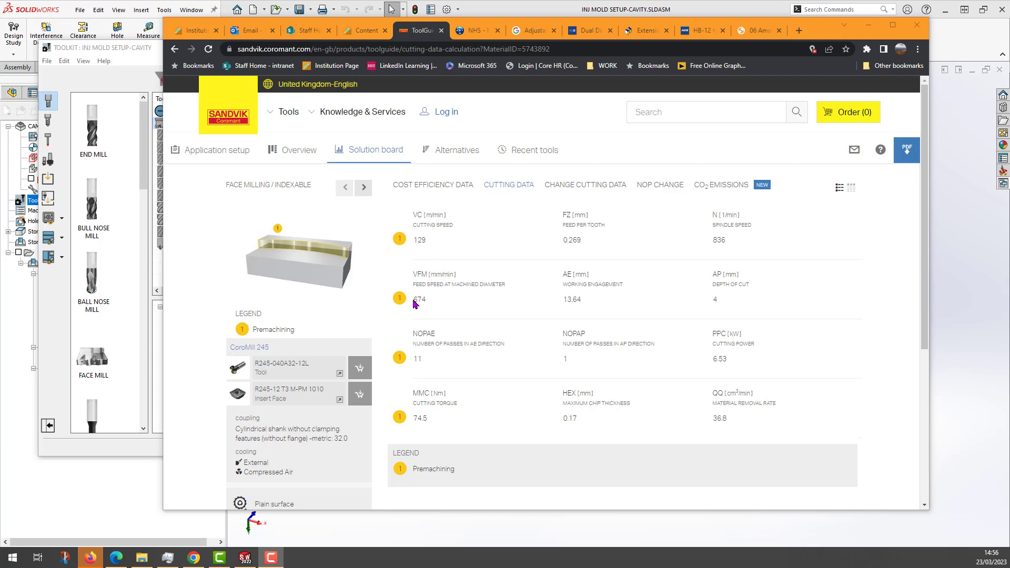
{"action": "left_click_drag", "start_coordinate": [821, 30], "coordinate": [1009, 57]}
{"action": "double_click", "coordinate": [482, 289]}
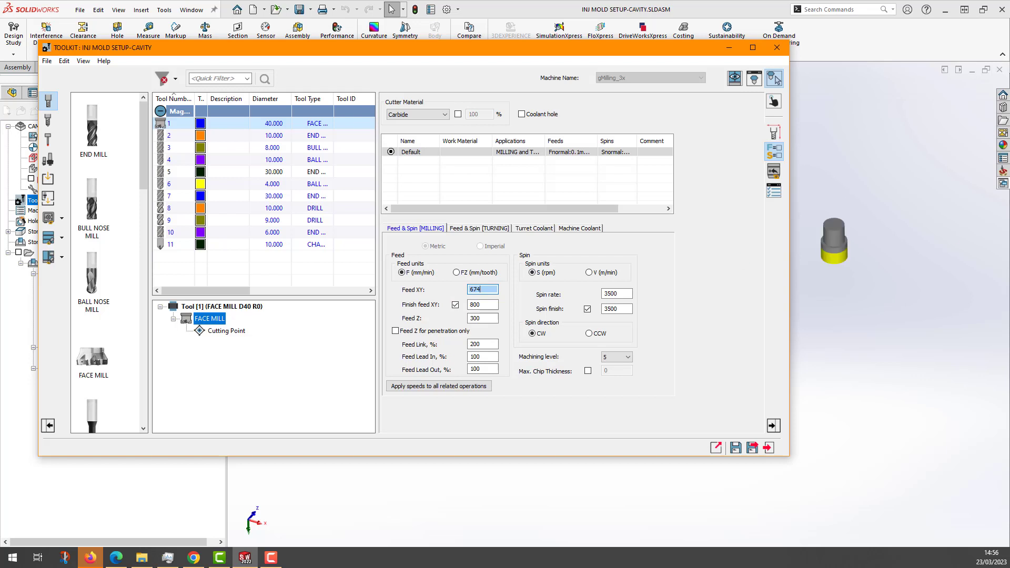
{"action": "key", "text": "alt+Tab"}
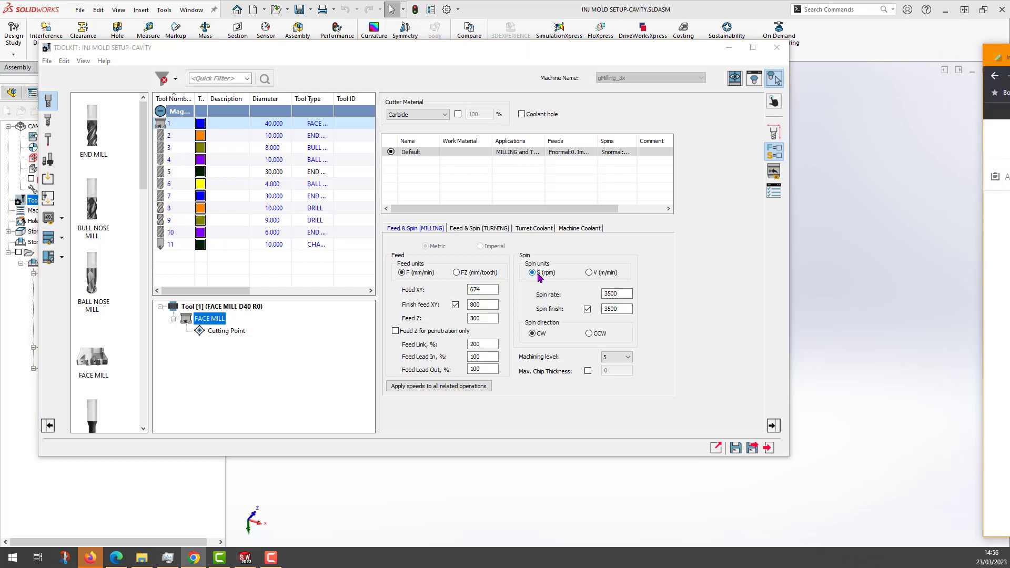
Step: Look up the spindle speed in ToolGuide's cutting data and set the face mill's spin rate to 836 rpm in SolidCAM
{"action": "double_click", "coordinate": [615, 293]}
{"action": "left_click_drag", "start_coordinate": [1005, 211], "coordinate": [762, 33]}
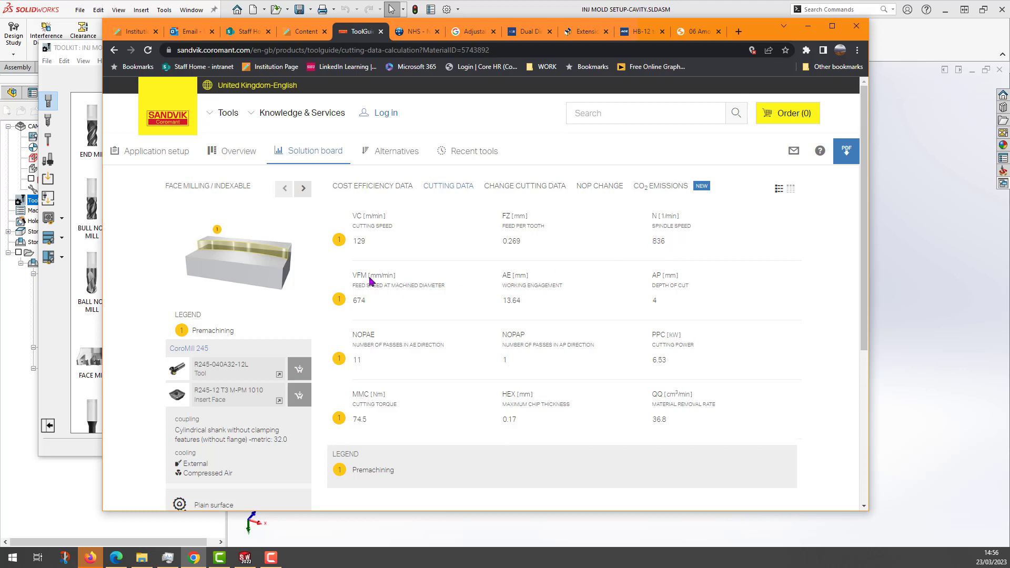
{"action": "mouse_move", "coordinate": [367, 302]}
{"action": "left_mouse_down"}
{"action": "mouse_move", "coordinate": [357, 300]}
{"action": "mouse_move", "coordinate": [363, 279]}
{"action": "mouse_move", "coordinate": [354, 298]}
{"action": "left_mouse_up"}
{"action": "left_click", "coordinate": [668, 222]}
{"action": "left_click_drag", "start_coordinate": [667, 244], "coordinate": [654, 240]}
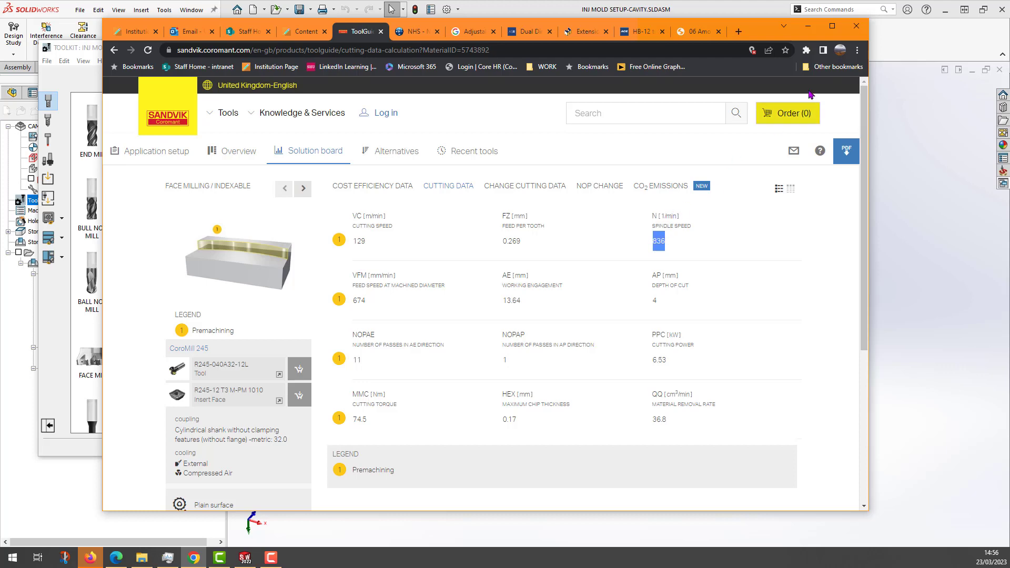
{"action": "left_click_drag", "start_coordinate": [764, 36], "coordinate": [1009, 56]}
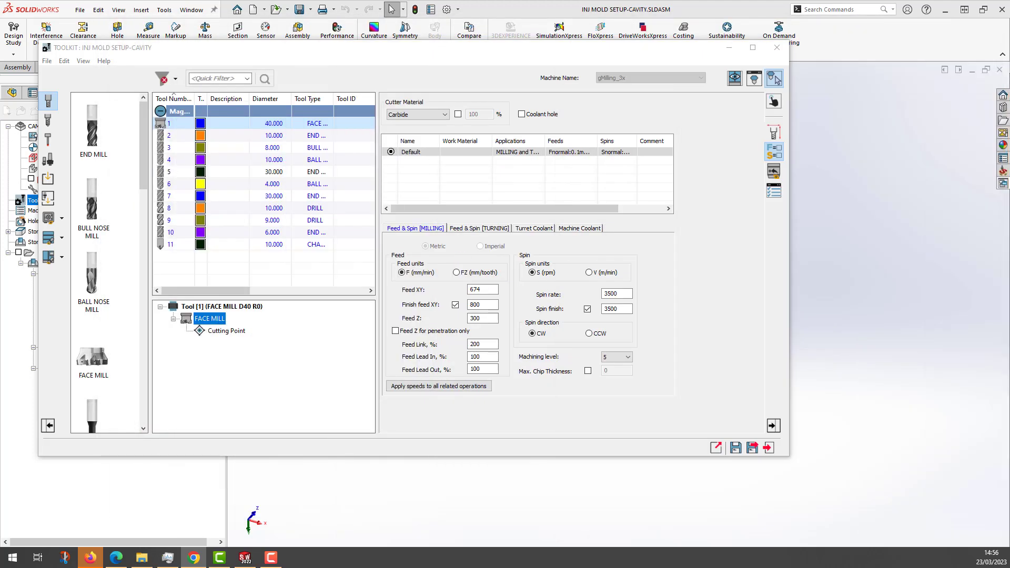
{"action": "double_click", "coordinate": [626, 293]}
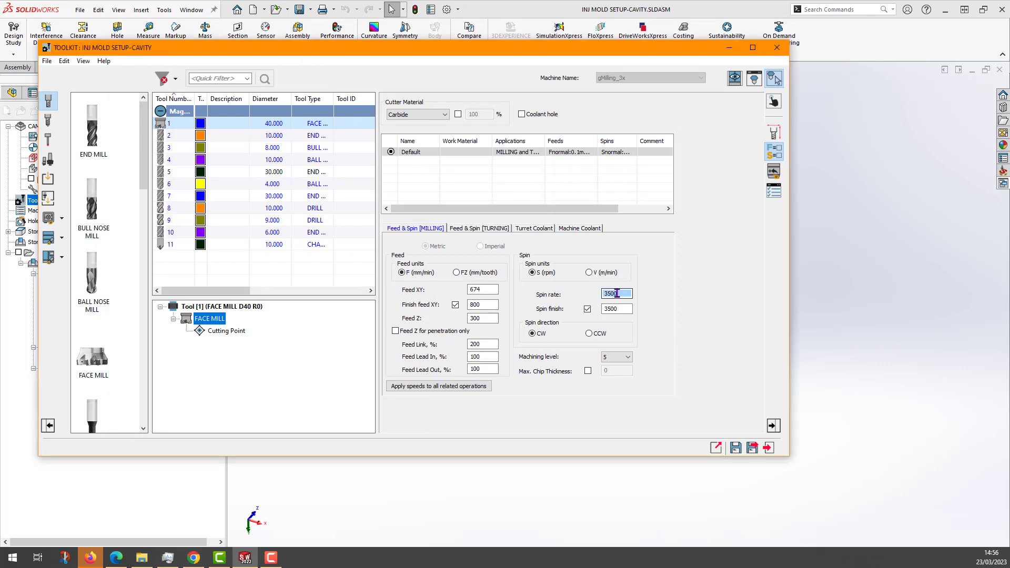
{"action": "type", "text": "836"}
{"action": "key", "text": "Tab"}
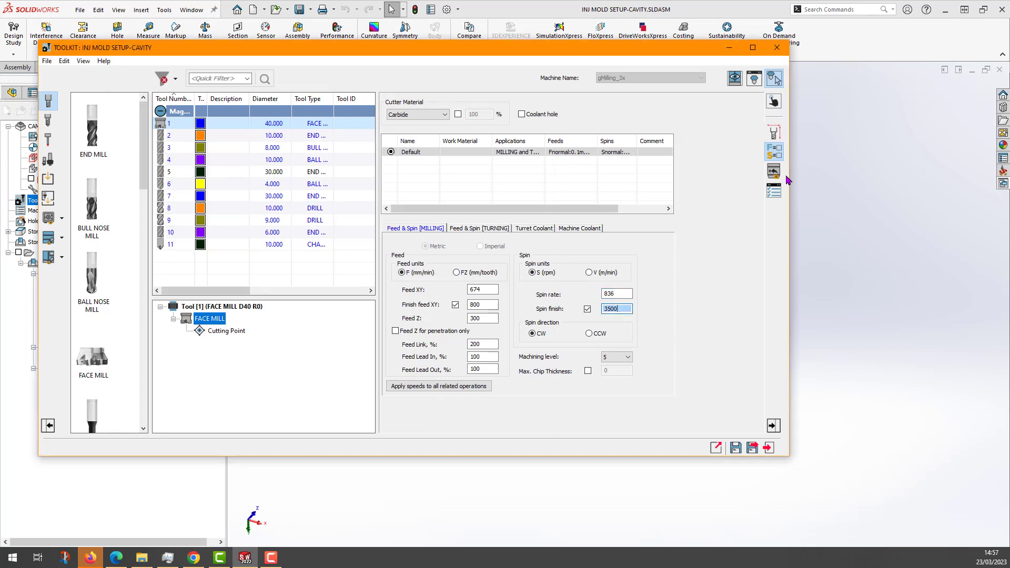
Step: Review the face mill's geometry parameters and its feed data, save the tool changes and close the ToolKit
{"action": "left_click", "coordinate": [773, 136]}
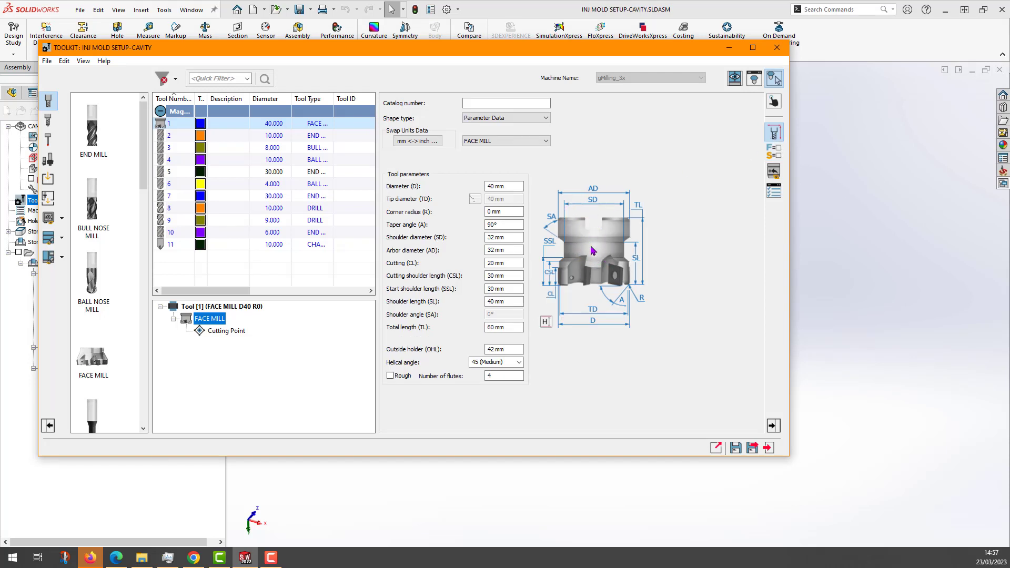
{"action": "left_click", "coordinate": [777, 152]}
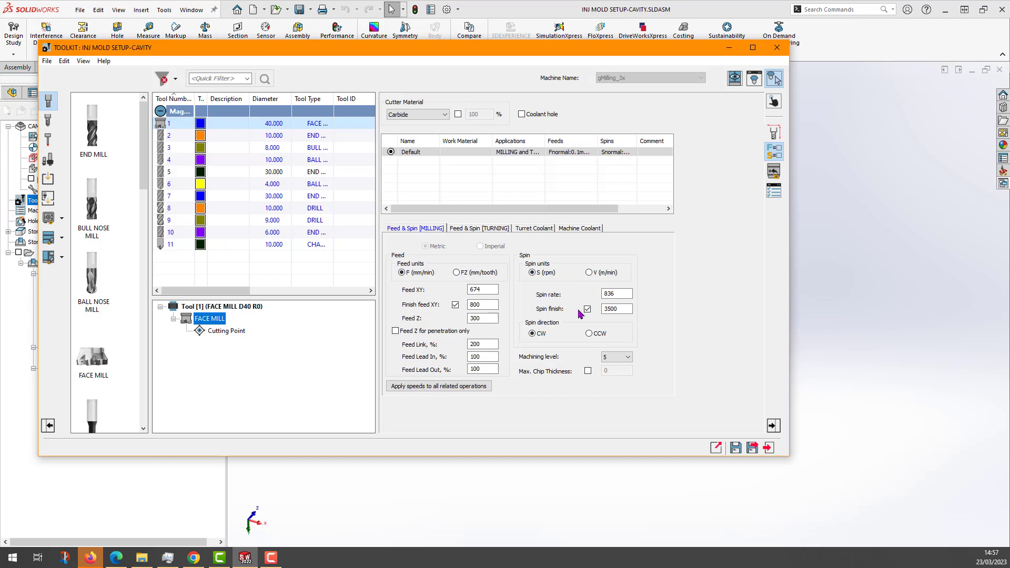
{"action": "left_click", "coordinate": [735, 448]}
{"action": "left_click", "coordinate": [776, 47]}
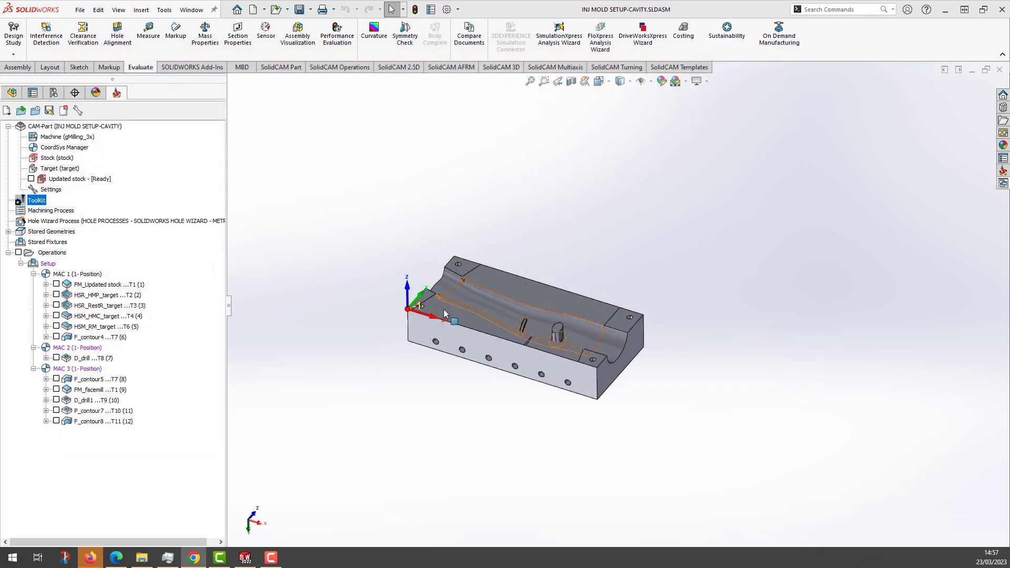
Step: Display the toolpaths of the FM_Updated stock and FM_facemill operations one after the other, inspect them on the mold cavity and hide them again
{"action": "left_click", "coordinate": [117, 285]}
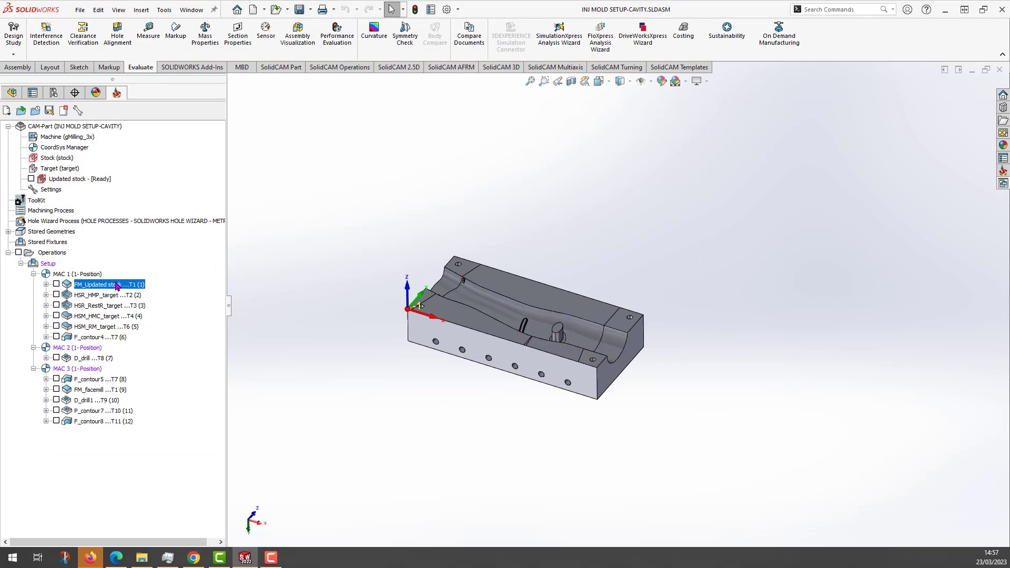
{"action": "left_click", "coordinate": [56, 284]}
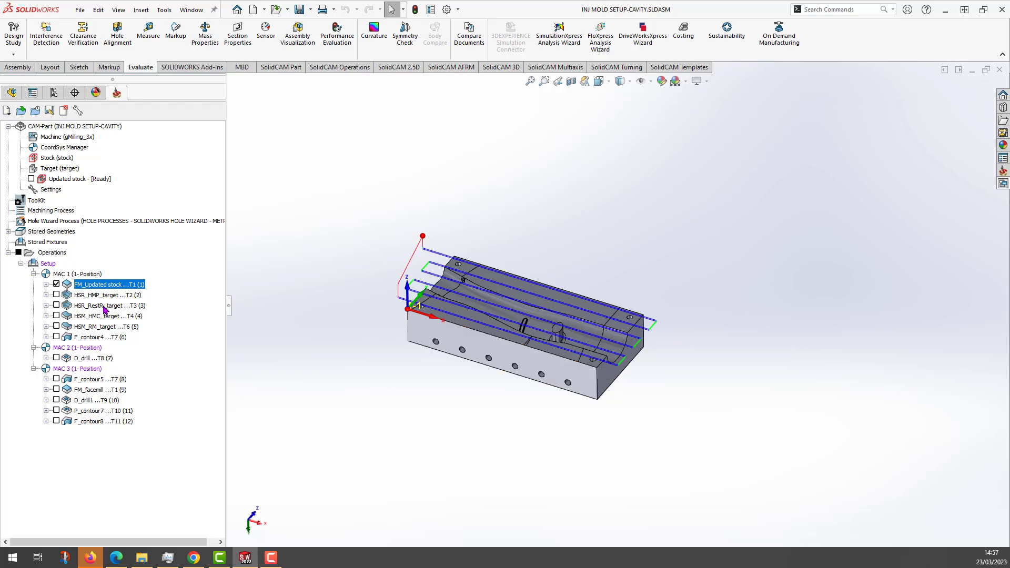
{"action": "left_click", "coordinate": [56, 284]}
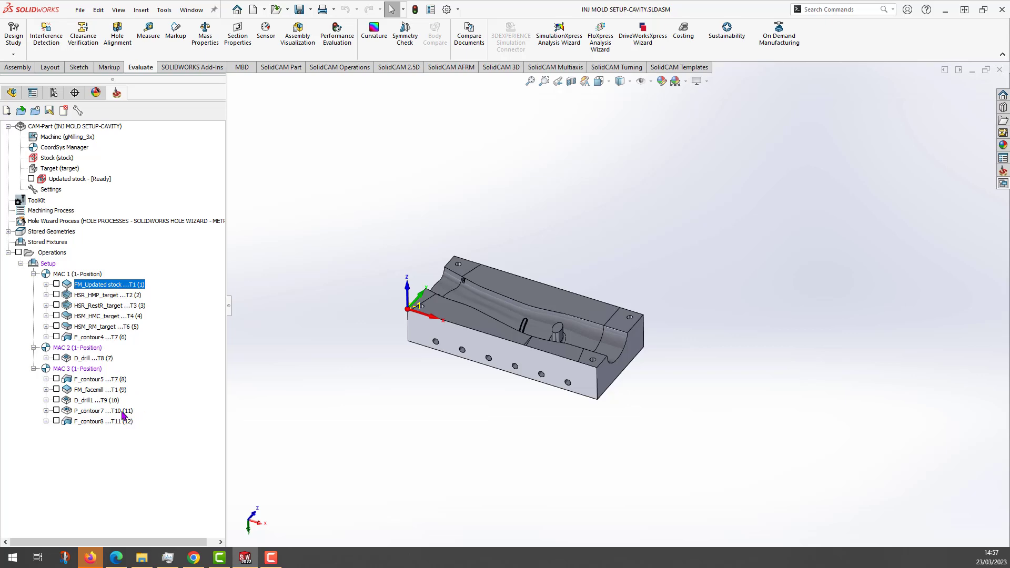
{"action": "left_click", "coordinate": [102, 393]}
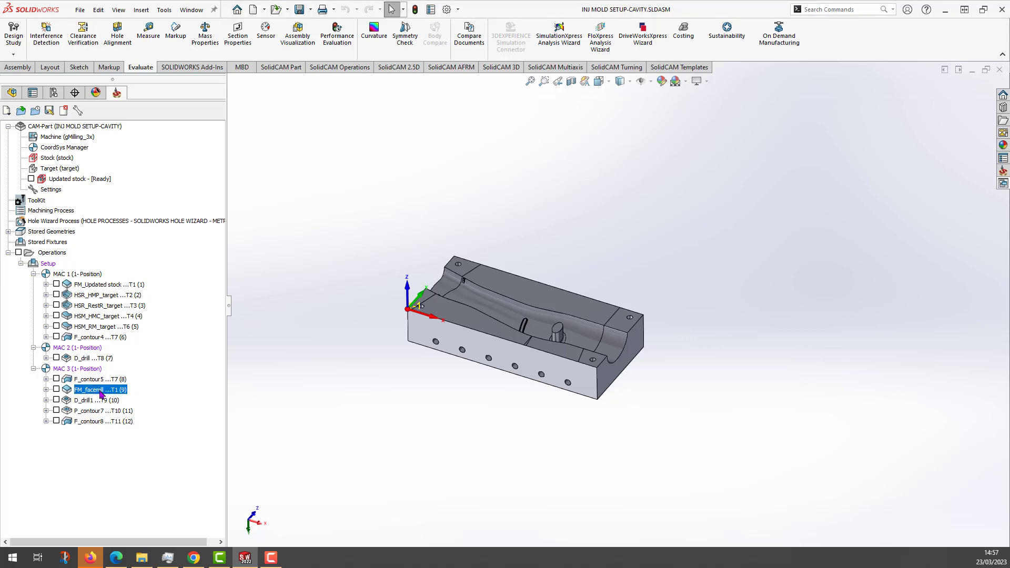
{"action": "left_click", "coordinate": [56, 389]}
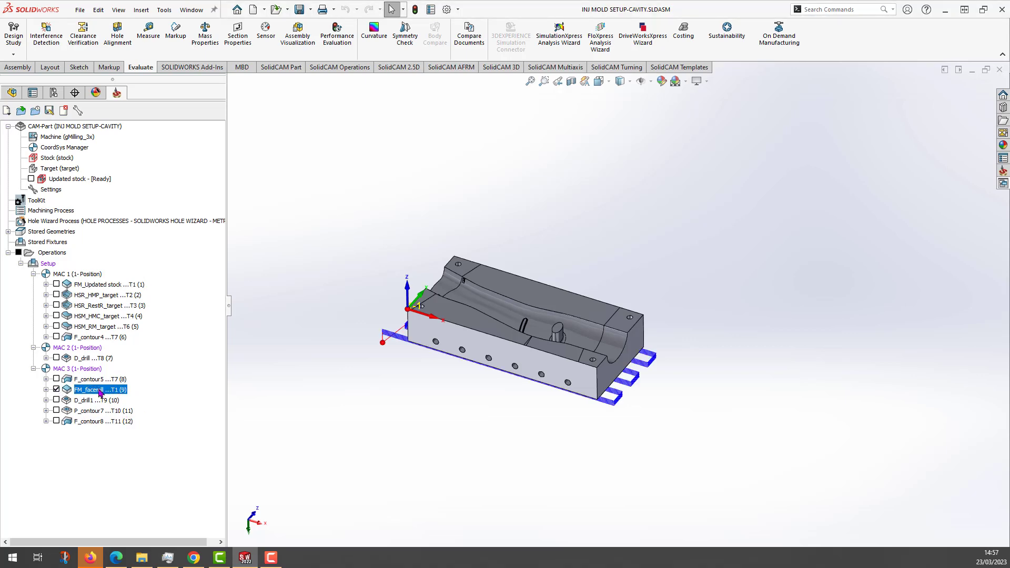
{"action": "middle_click_drag", "start_coordinate": [396, 395], "coordinate": [437, 179]}
{"action": "middle_click_drag", "start_coordinate": [451, 422], "coordinate": [454, 339]}
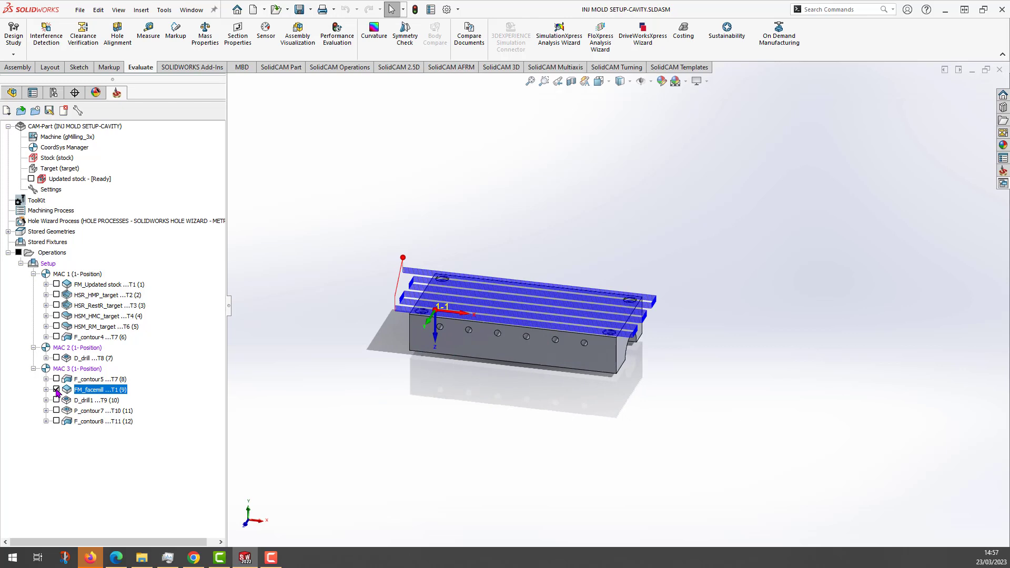
{"action": "left_click", "coordinate": [56, 389]}
{"action": "middle_click_drag", "start_coordinate": [530, 266], "coordinate": [477, 487]}
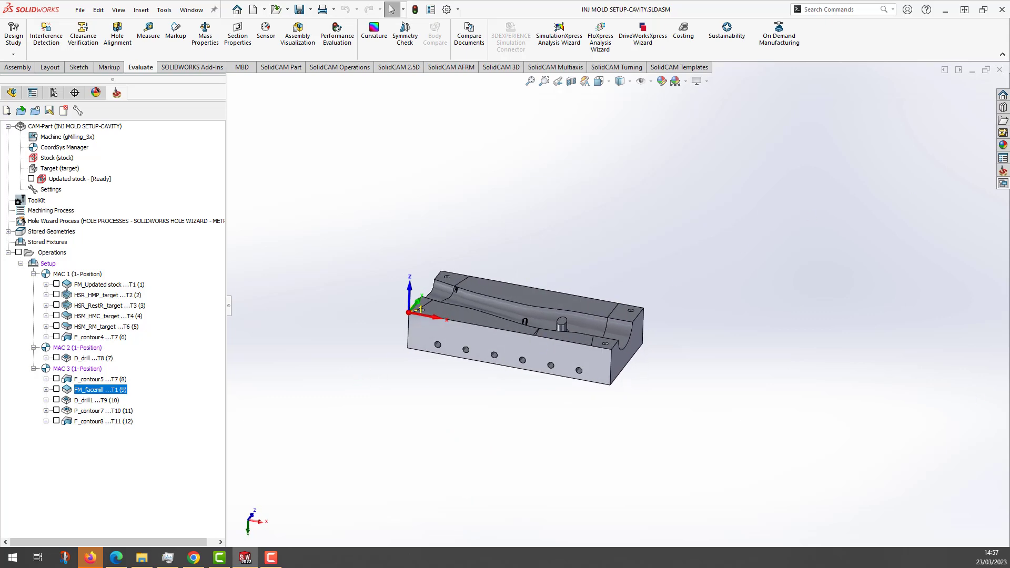
Step: Switch to ToolGuide and examine the CoroMill 245's feed speed, spindle speed and depth of cut
{"action": "key", "text": "alt+Tab"}
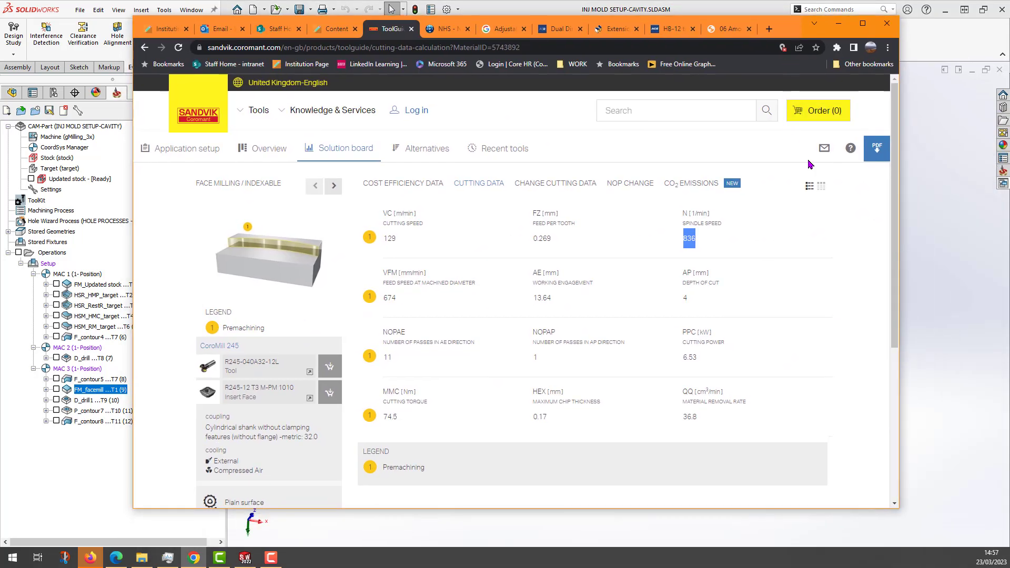
{"action": "left_click", "coordinate": [693, 299]}
{"action": "mouse_move", "coordinate": [686, 299]}
{"action": "left_mouse_down"}
{"action": "mouse_move", "coordinate": [687, 276]}
{"action": "mouse_move", "coordinate": [536, 295]}
{"action": "mouse_move", "coordinate": [685, 272]}
{"action": "mouse_move", "coordinate": [695, 286]}
{"action": "mouse_move", "coordinate": [693, 303]}
{"action": "mouse_move", "coordinate": [686, 297]}
{"action": "left_mouse_up"}
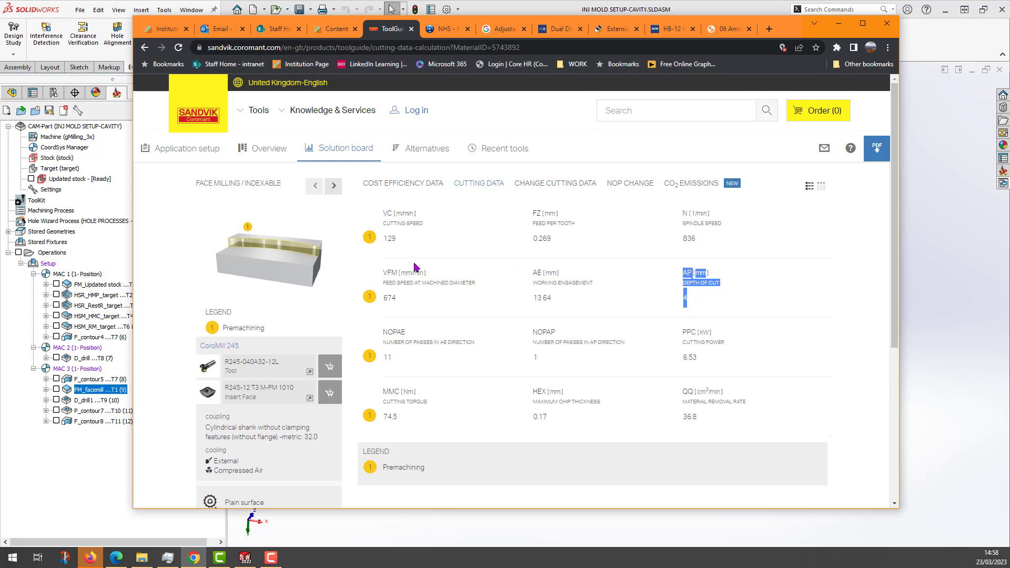
{"action": "left_click_drag", "start_coordinate": [408, 303], "coordinate": [392, 301]}
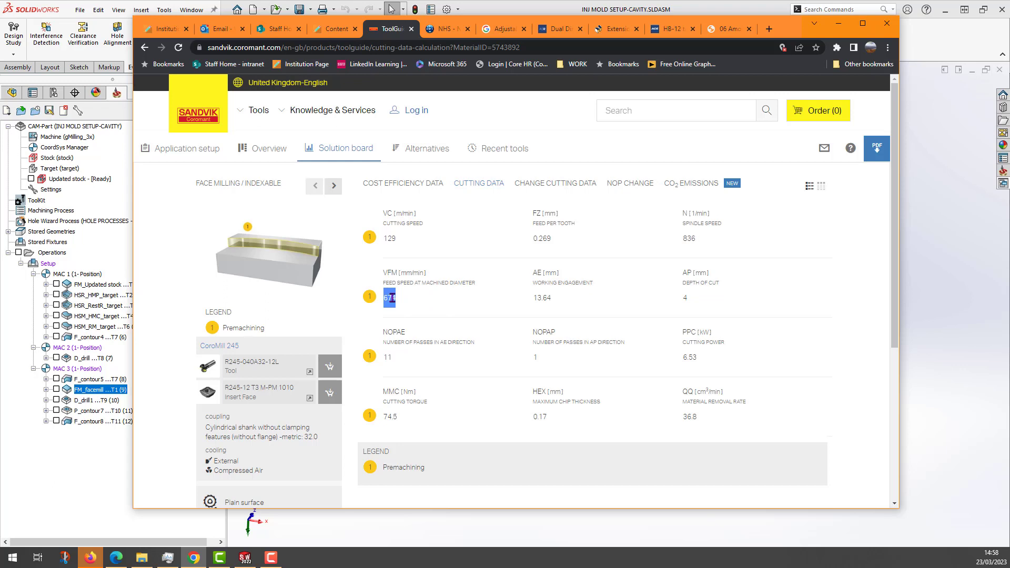
{"action": "left_click_drag", "start_coordinate": [703, 240], "coordinate": [685, 241]}
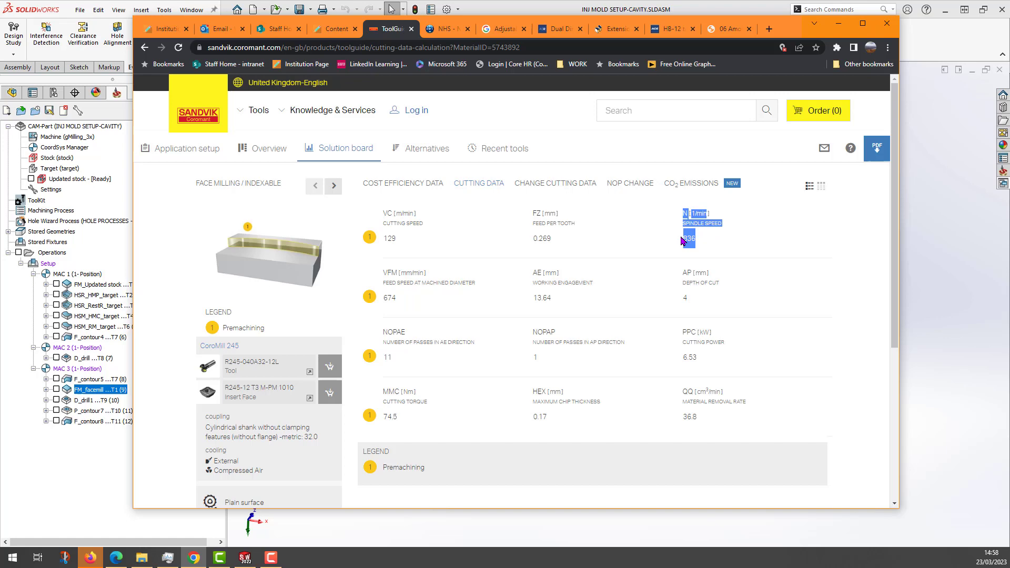
{"action": "left_click", "coordinate": [690, 296]}
{"action": "left_click_drag", "start_coordinate": [689, 299], "coordinate": [681, 300]}
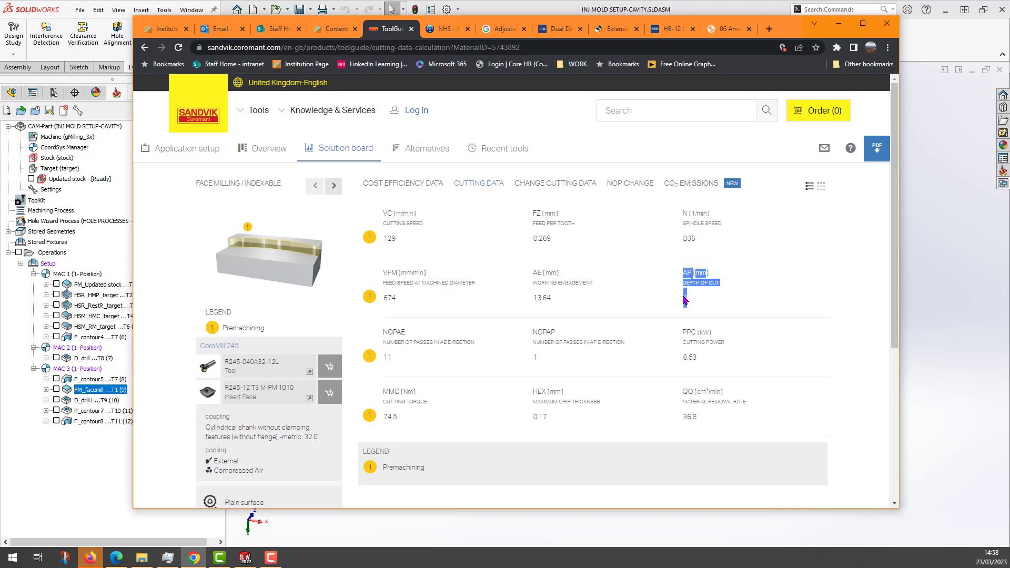
{"action": "left_click", "coordinate": [839, 24]}
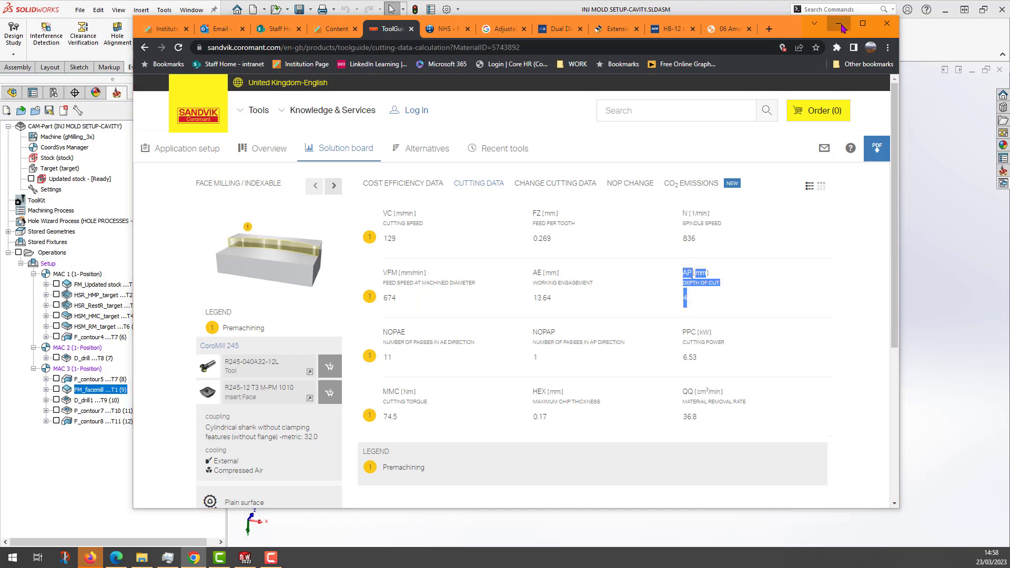
Step: Set the FM_Updated stock face milling operation's step down to 4 mm, save and calculate it, and close the operation
{"action": "left_click", "coordinate": [108, 286]}
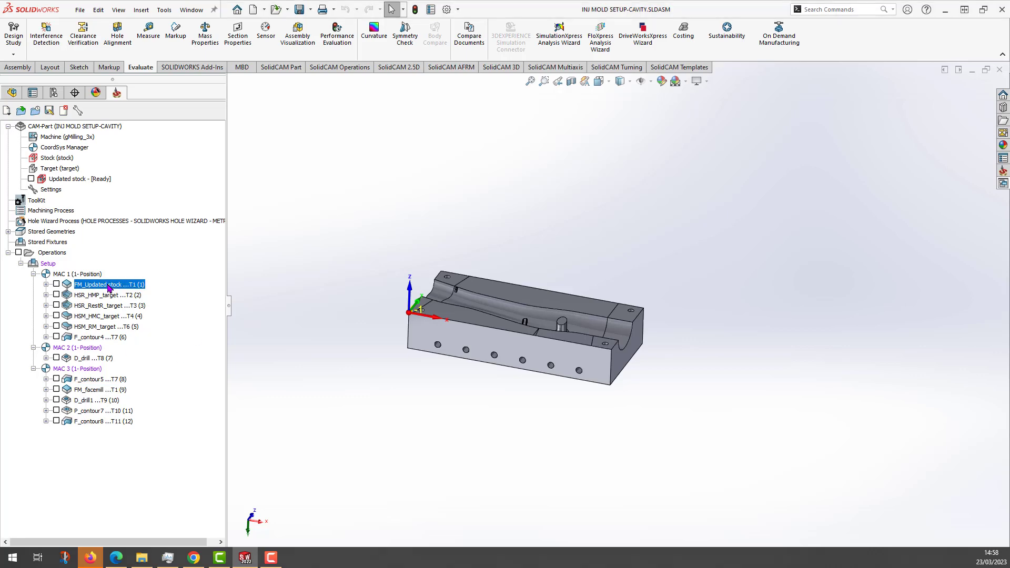
{"action": "right_click", "coordinate": [108, 288]}
{"action": "left_click", "coordinate": [161, 123]}
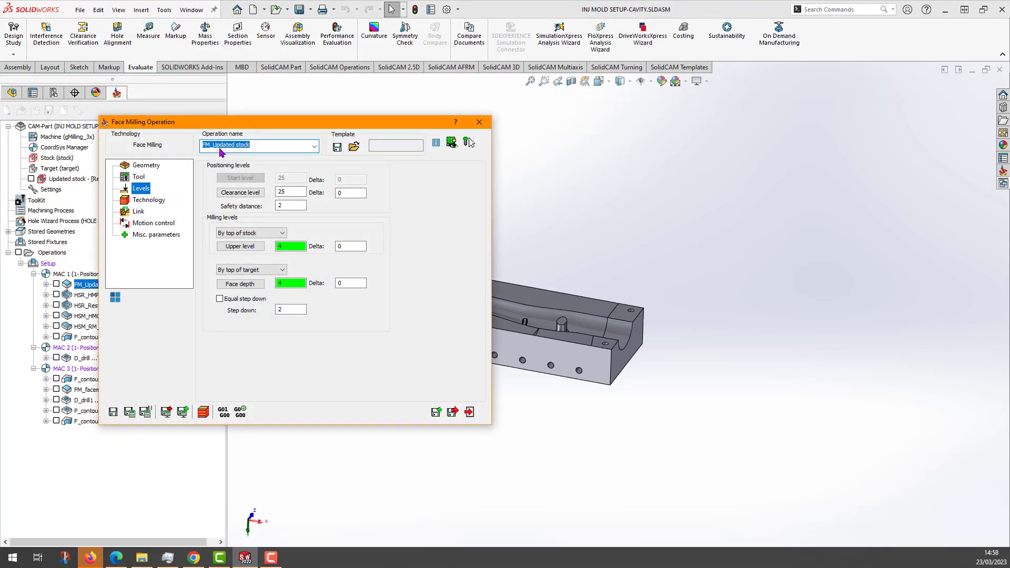
{"action": "left_click", "coordinate": [289, 309]}
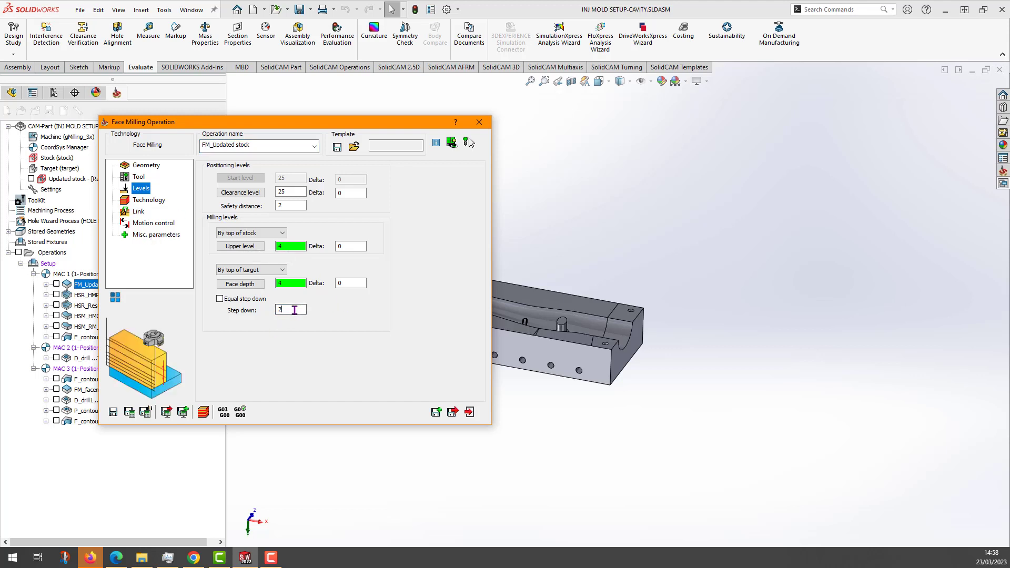
{"action": "double_click", "coordinate": [292, 310]}
{"action": "left_click", "coordinate": [130, 413]}
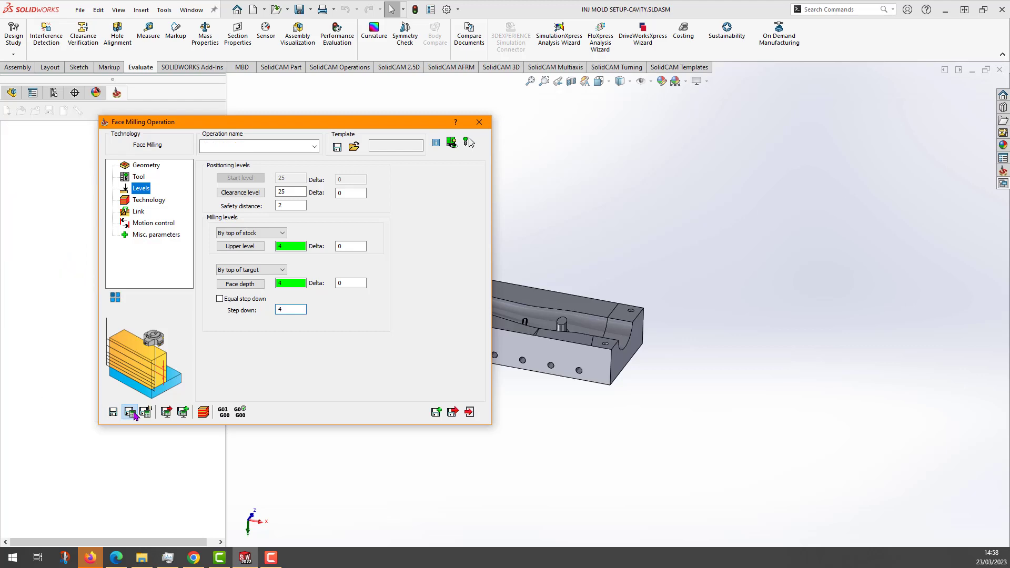
{"action": "left_click", "coordinate": [478, 122]}
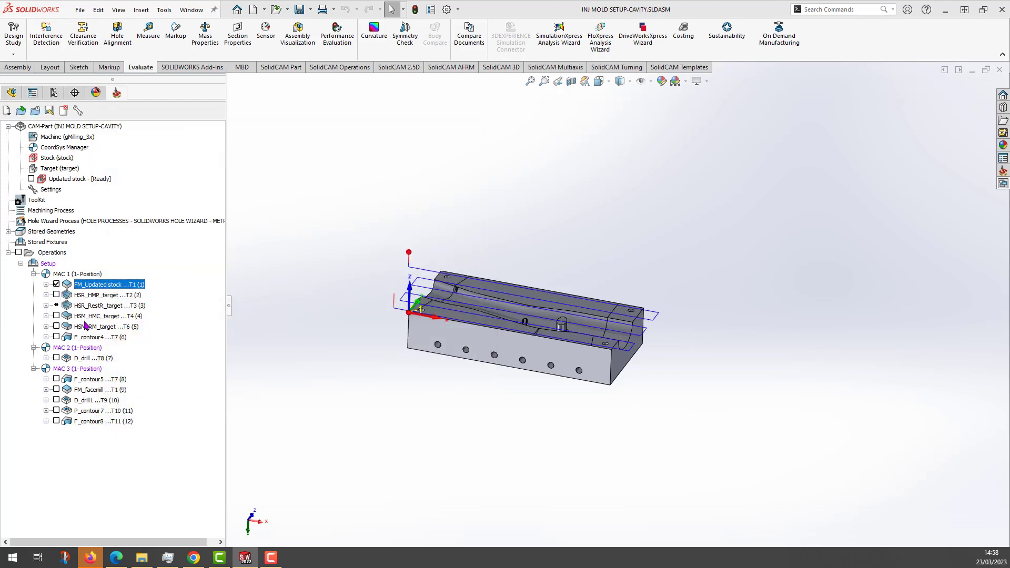
Step: Edit the FM_facemill operation, check its face depth and set the step down to 4 mm
{"action": "right_click", "coordinate": [91, 393]}
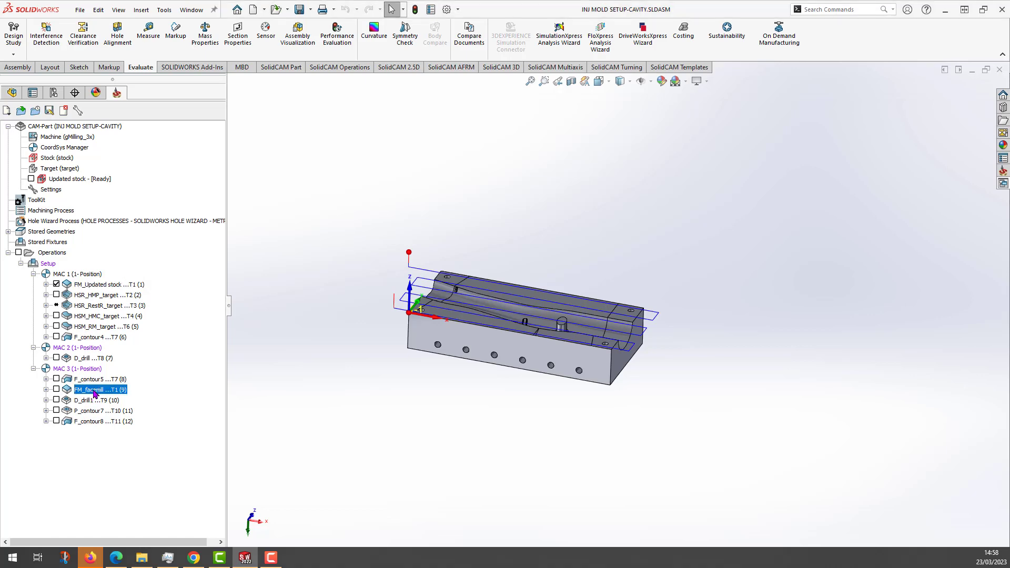
{"action": "left_click", "coordinate": [134, 121]}
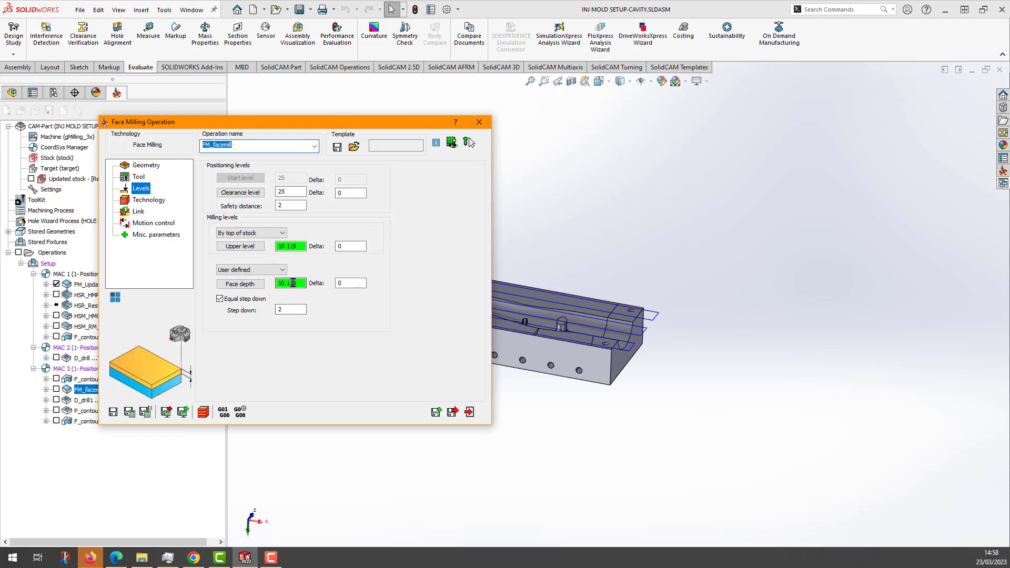
{"action": "left_click", "coordinate": [292, 283]}
{"action": "left_click_drag", "start_coordinate": [285, 284], "coordinate": [268, 284]}
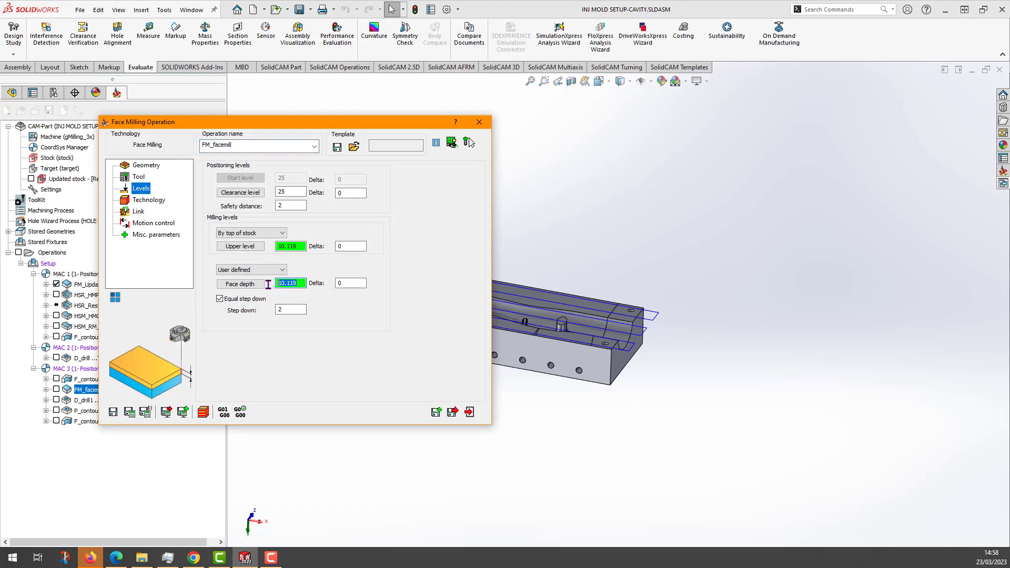
{"action": "double_click", "coordinate": [291, 309]}
{"action": "left_click", "coordinate": [345, 283]}
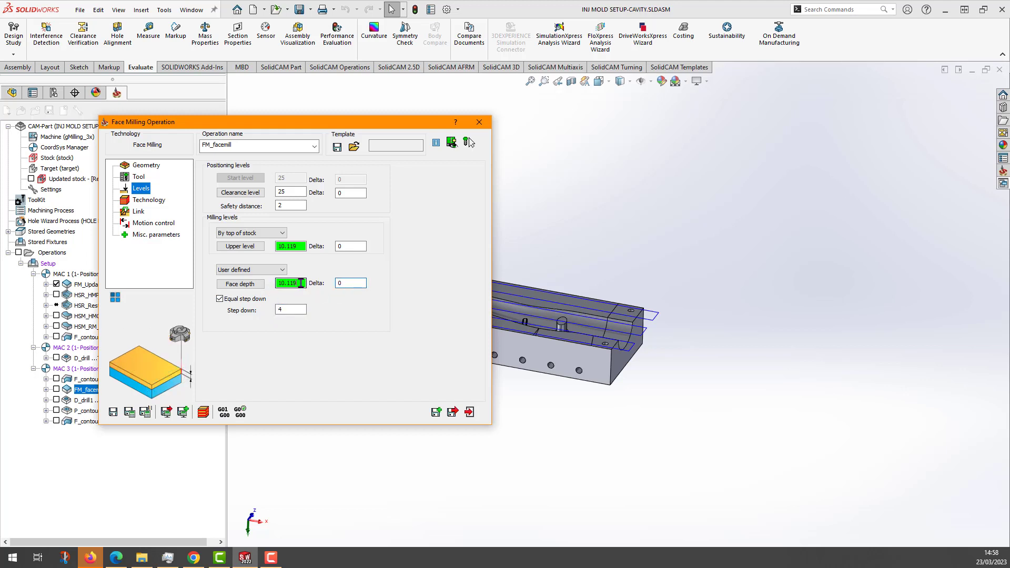
{"action": "left_click_drag", "start_coordinate": [300, 283], "coordinate": [263, 285]}
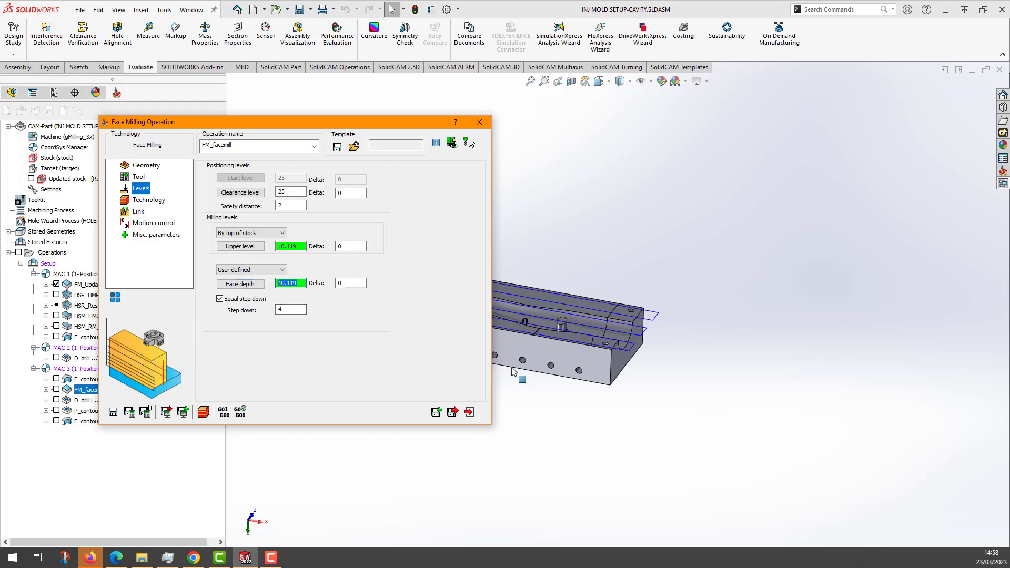
Step: Switch to ToolGuide, set the depth of machining feature to 11 mm and show the CoroMill 245's recalculated cutting data in detail
{"action": "left_click", "coordinate": [193, 557]}
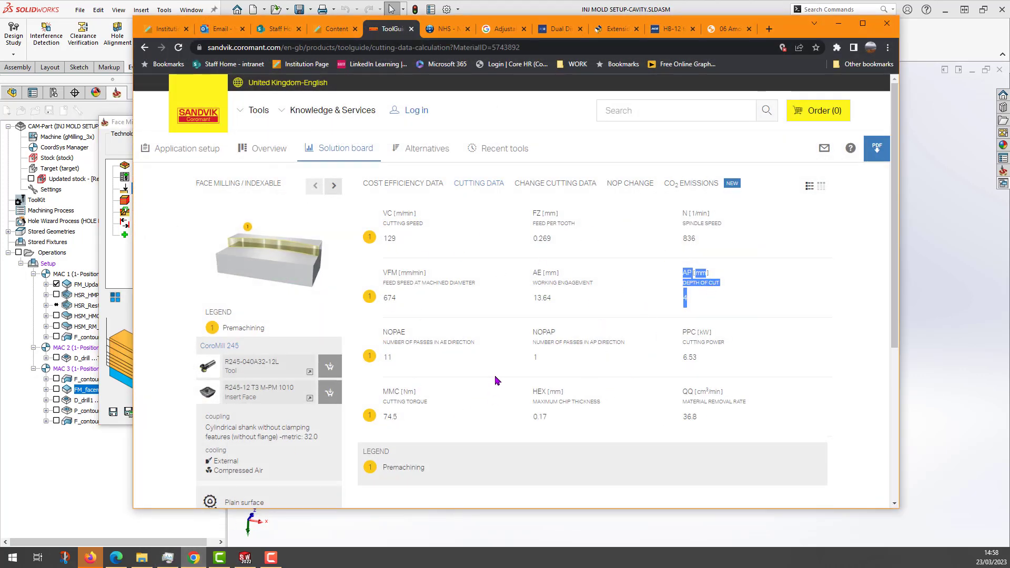
{"action": "left_click", "coordinate": [269, 149]}
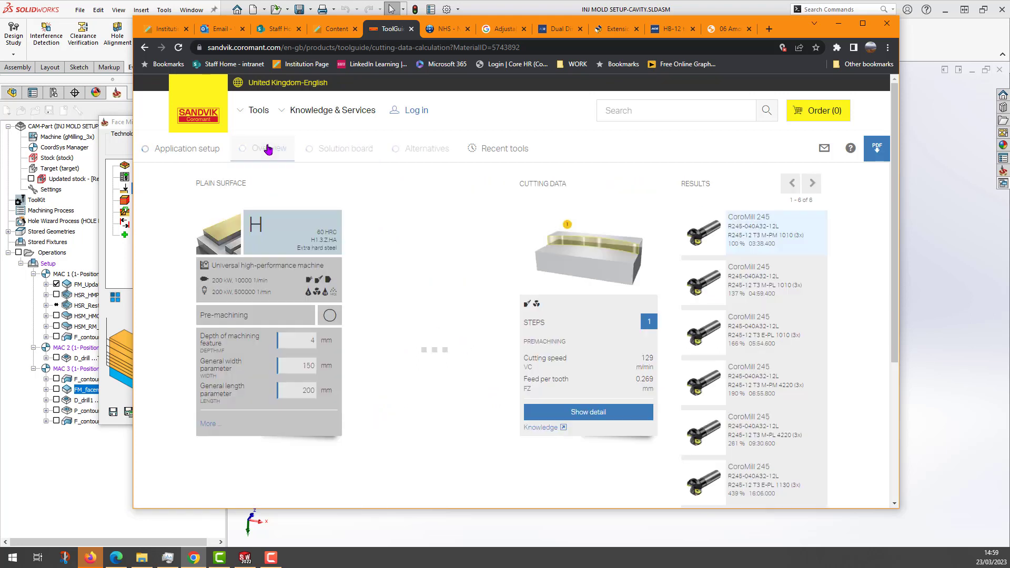
{"action": "left_click", "coordinate": [303, 340]}
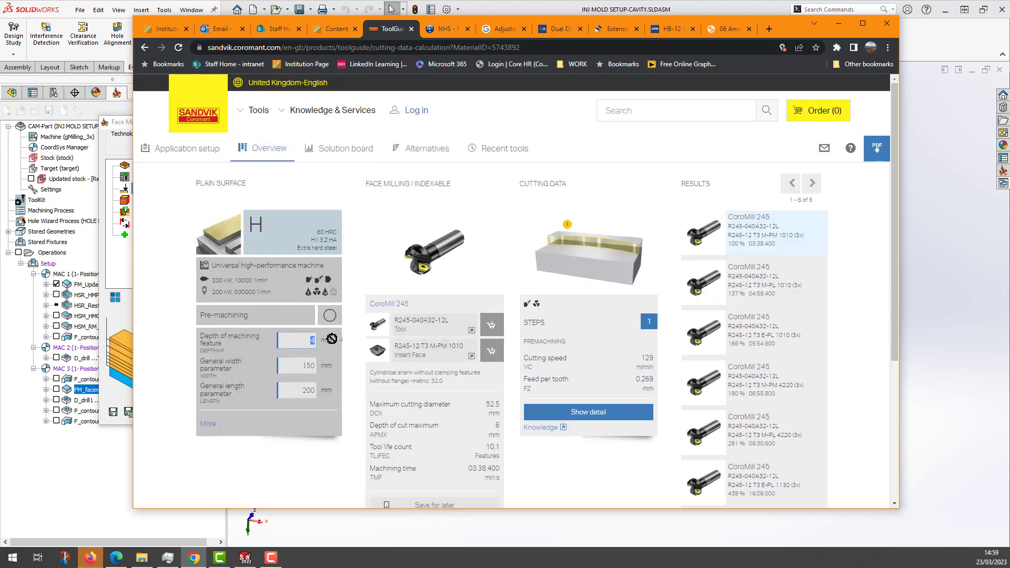
{"action": "key", "text": "BackSpace"}
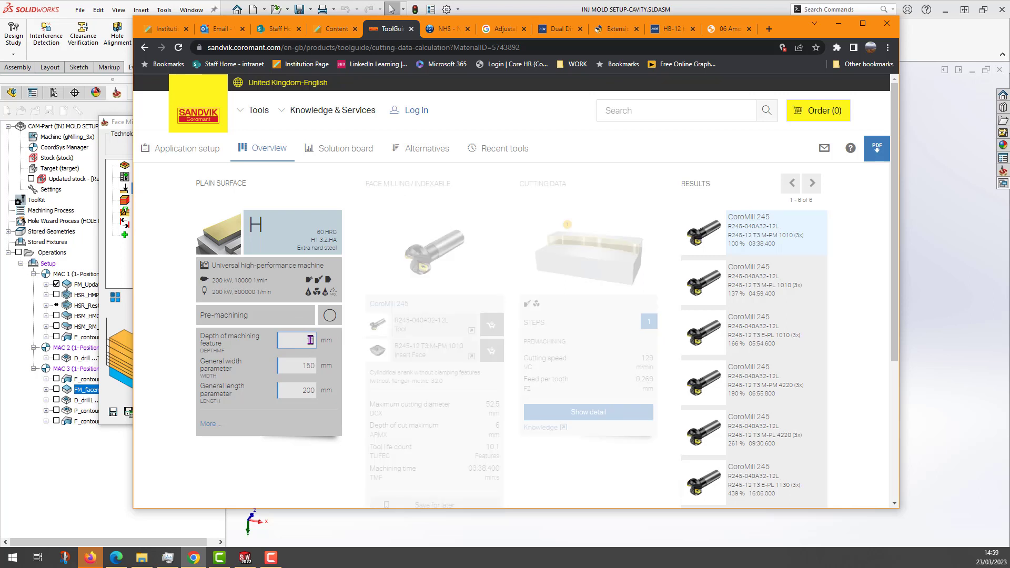
{"action": "type", "text": "11"}
{"action": "scroll", "coordinate": [349, 368], "scroll_direction": "down", "scroll_amount": 2}
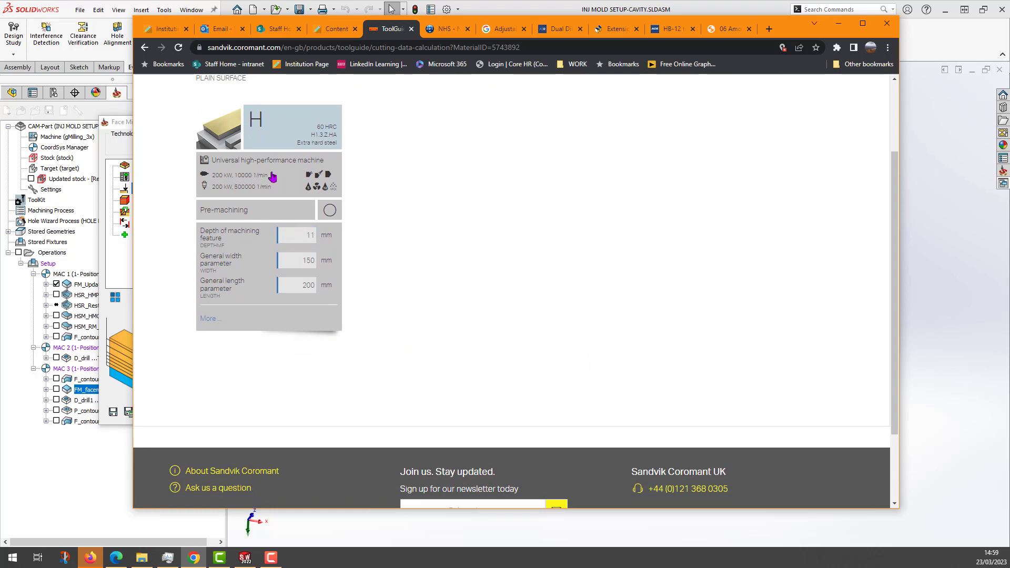
{"action": "scroll", "coordinate": [449, 297], "scroll_direction": "up", "scroll_amount": 1}
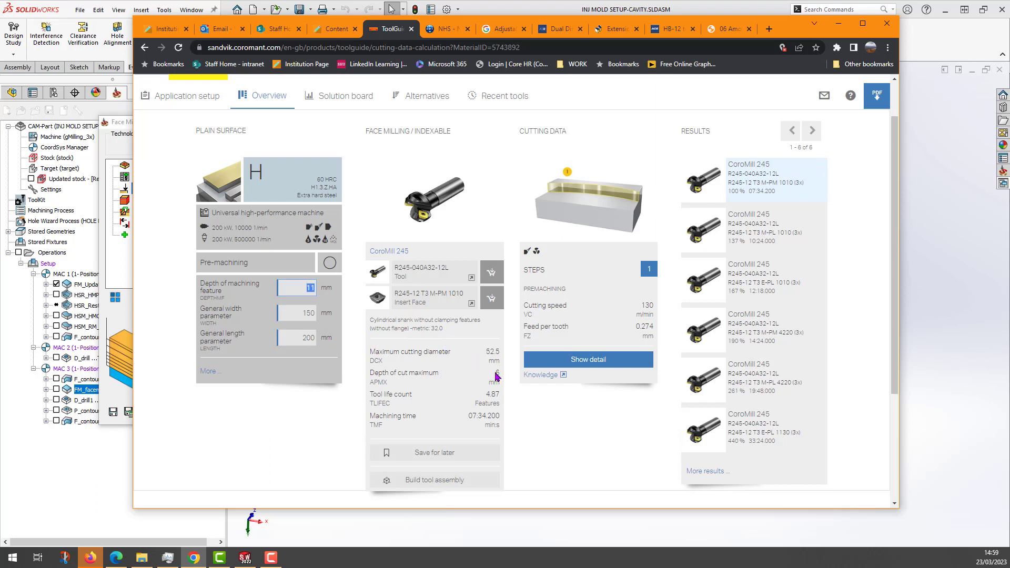
{"action": "mouse_move", "coordinate": [496, 371]}
{"action": "left_mouse_down"}
{"action": "mouse_move", "coordinate": [502, 381]}
{"action": "mouse_move", "coordinate": [499, 372]}
{"action": "left_mouse_up"}
{"action": "left_click", "coordinate": [590, 362]}
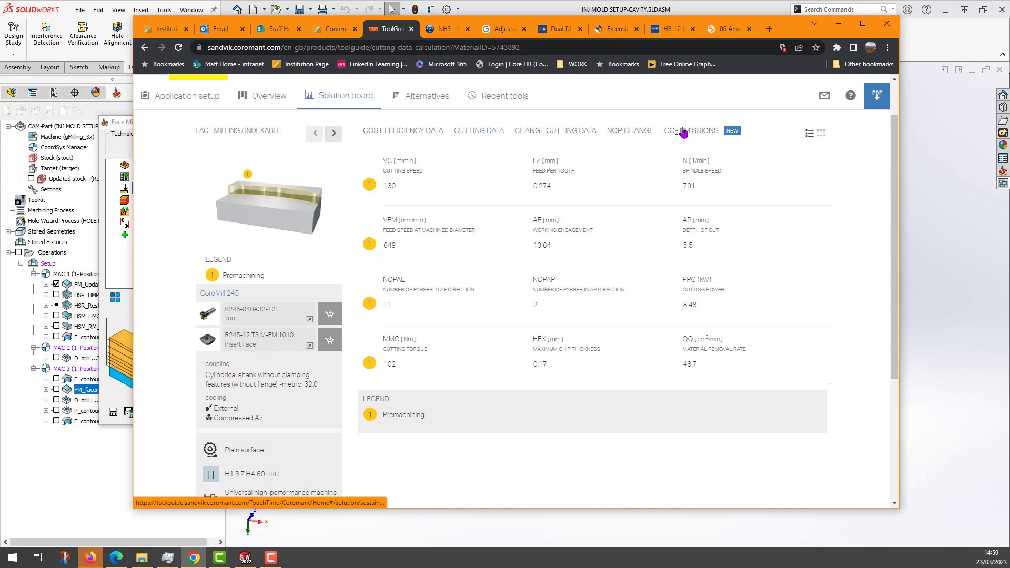
Step: Return to SolidCAM and close the FM_facemill face milling operation
{"action": "left_click", "coordinate": [839, 23]}
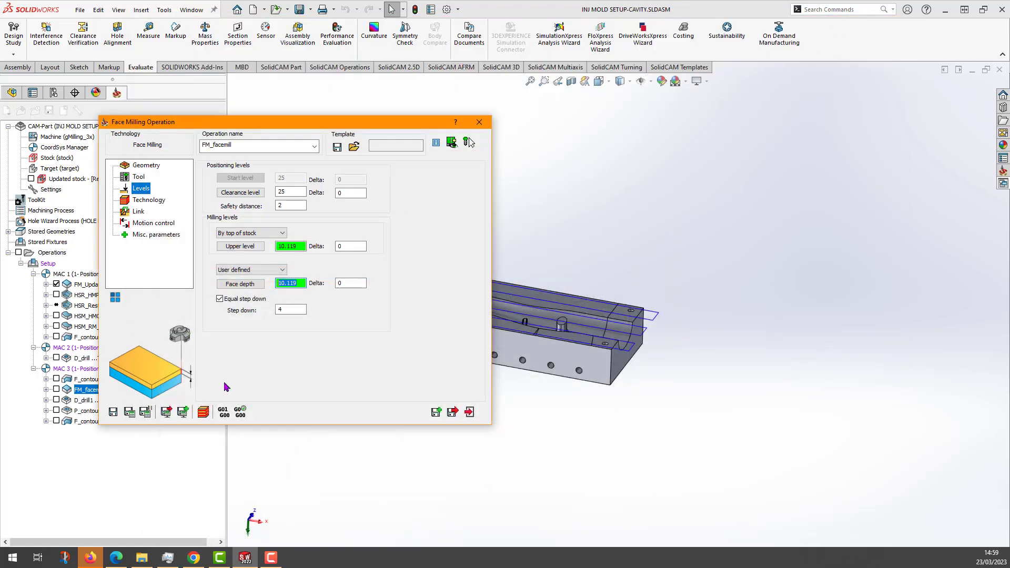
{"action": "left_click", "coordinate": [469, 412]}
{"action": "left_click", "coordinate": [379, 378]}
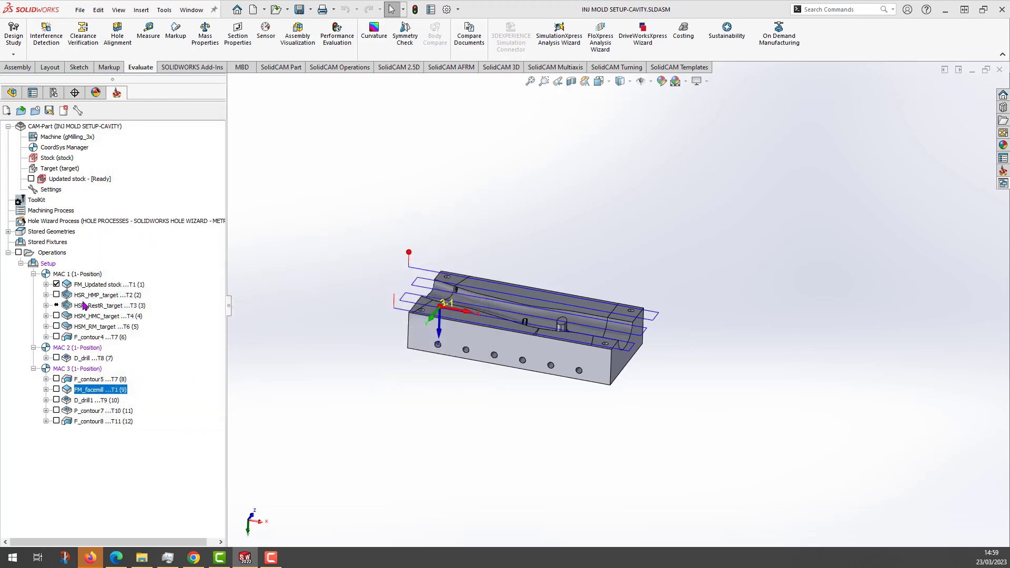
Step: Review the parameters of tool 2, the 10 mm end mill, in the ToolKit, then save and close the ToolKit
{"action": "double_click", "coordinate": [37, 200]}
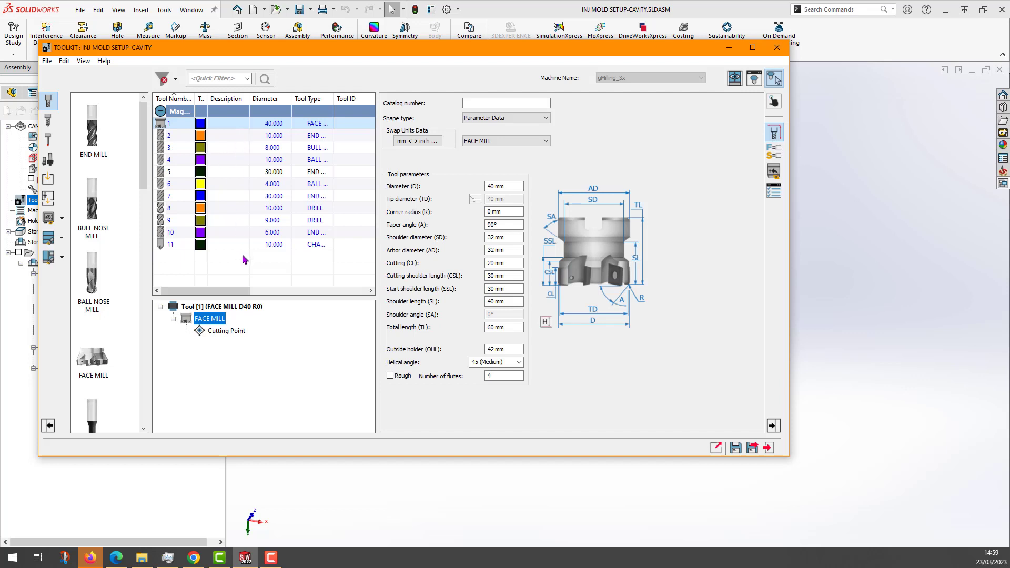
{"action": "left_click", "coordinate": [273, 137]}
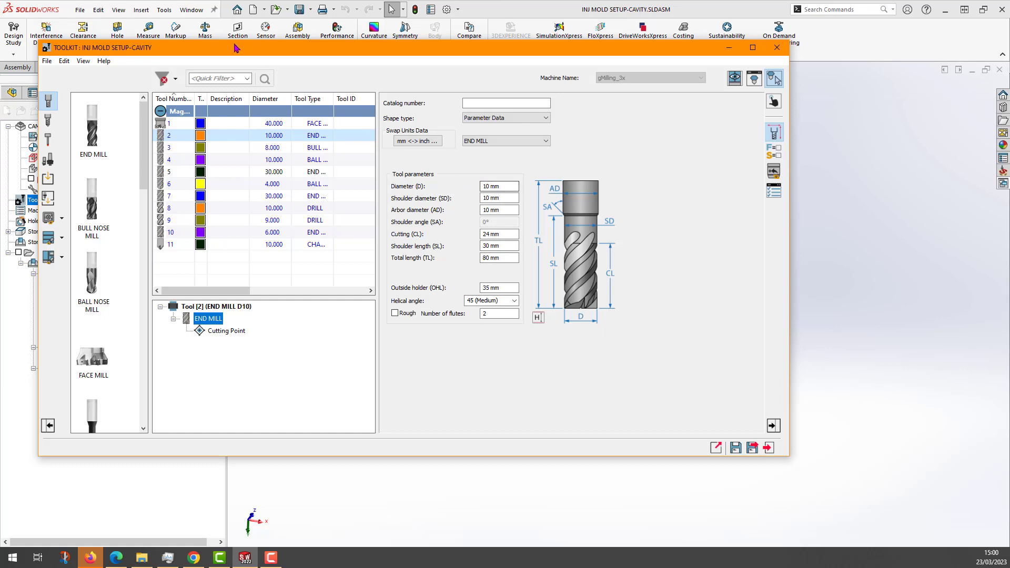
{"action": "left_click_drag", "start_coordinate": [241, 48], "coordinate": [372, 39]}
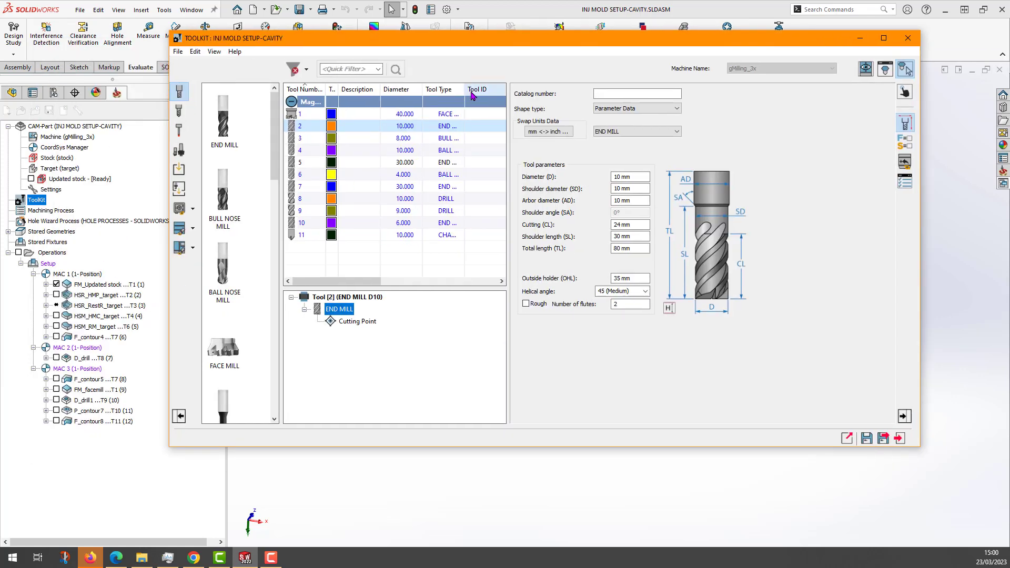
{"action": "left_click_drag", "start_coordinate": [466, 40], "coordinate": [374, 66]}
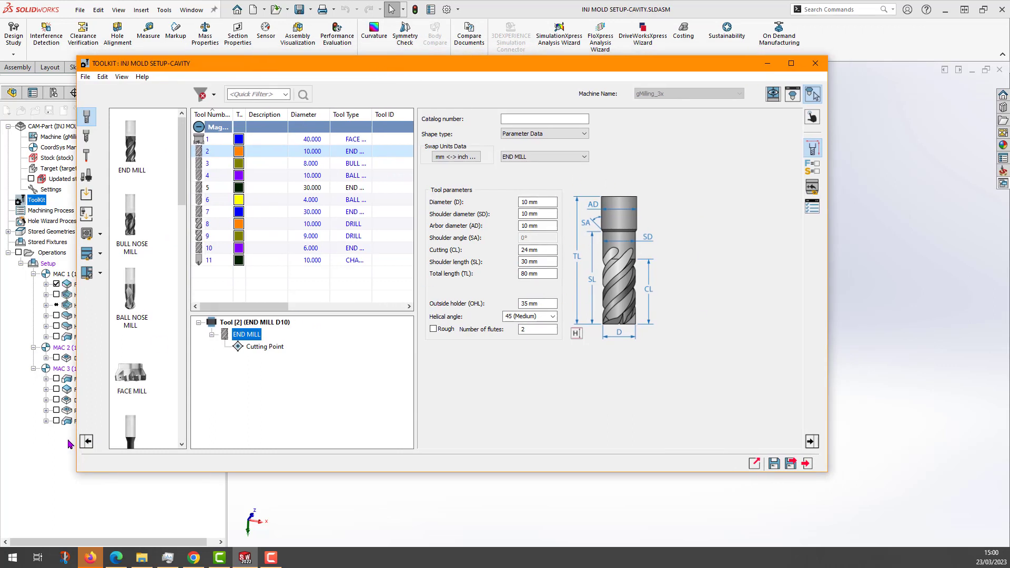
{"action": "left_click", "coordinate": [774, 464]}
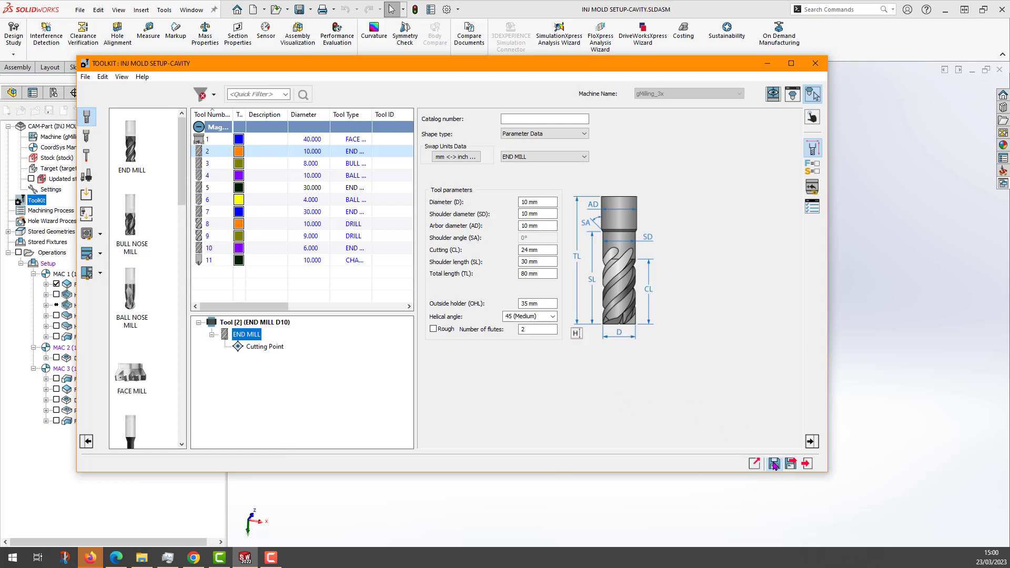
{"action": "left_click", "coordinate": [815, 63]}
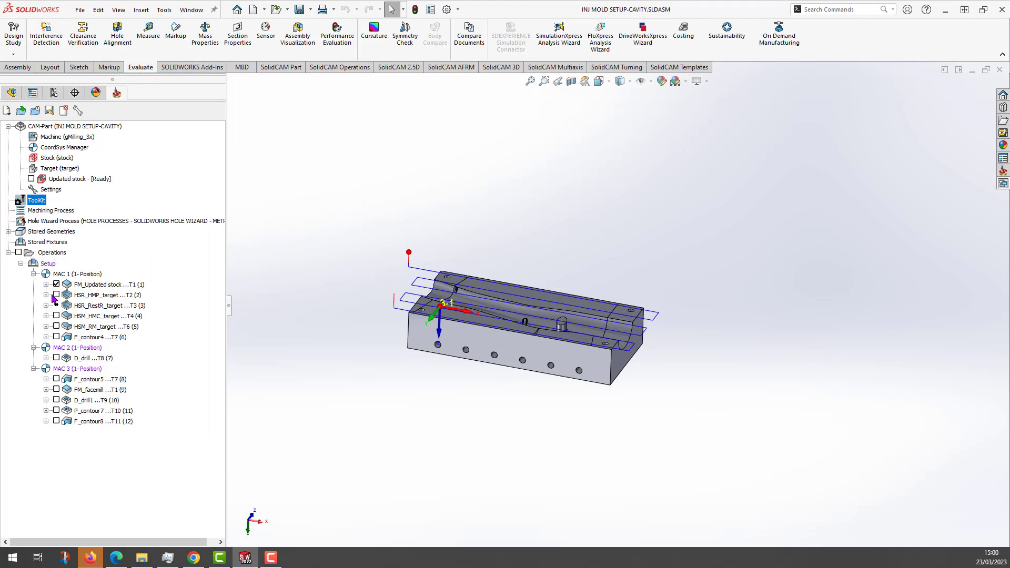
Step: Hide the FM_Updated stock toolpath and try to calculate the HSR_RestR_target operation on its own
{"action": "left_click", "coordinate": [56, 284]}
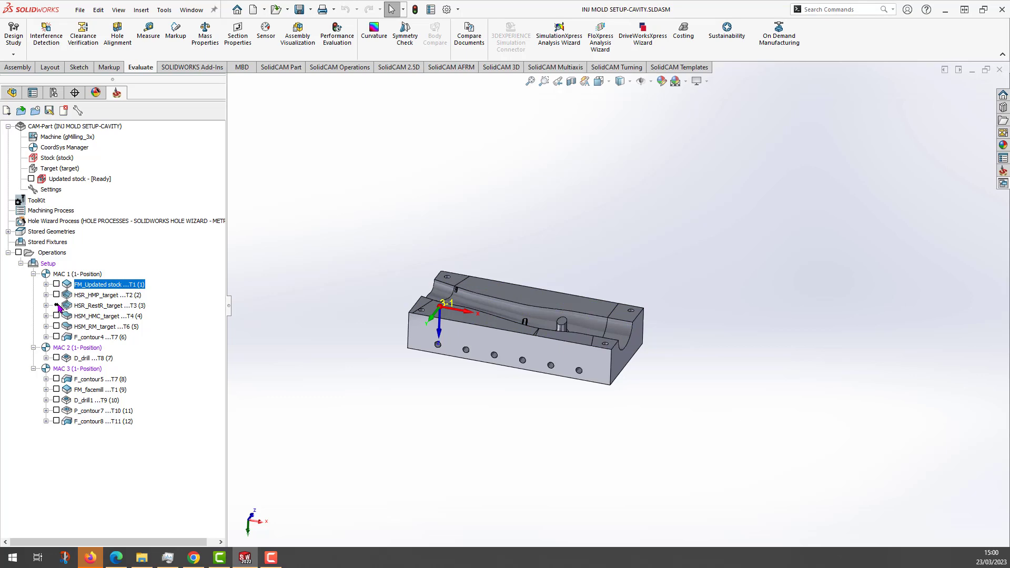
{"action": "right_click", "coordinate": [92, 306]}
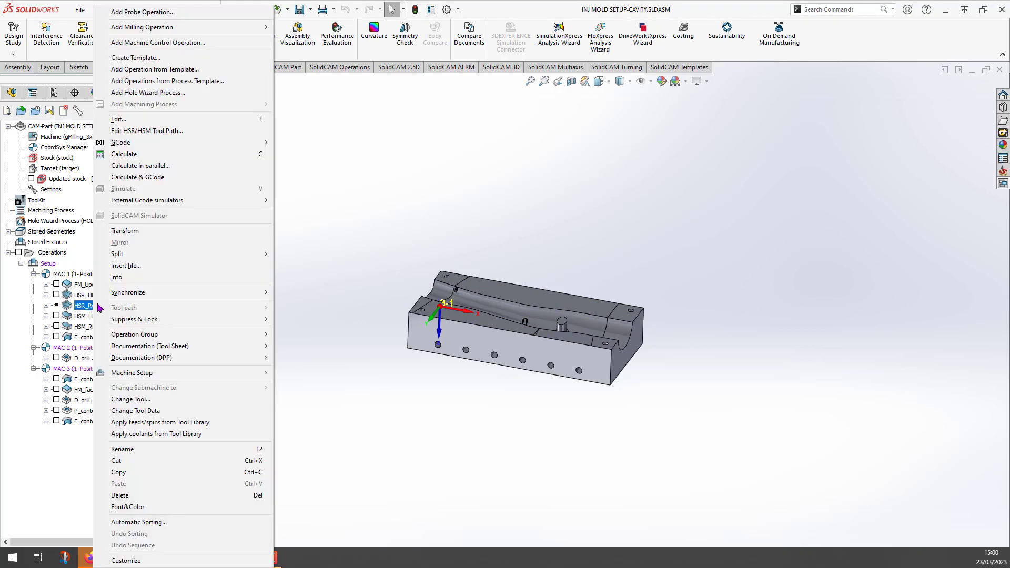
{"action": "left_click", "coordinate": [162, 156]}
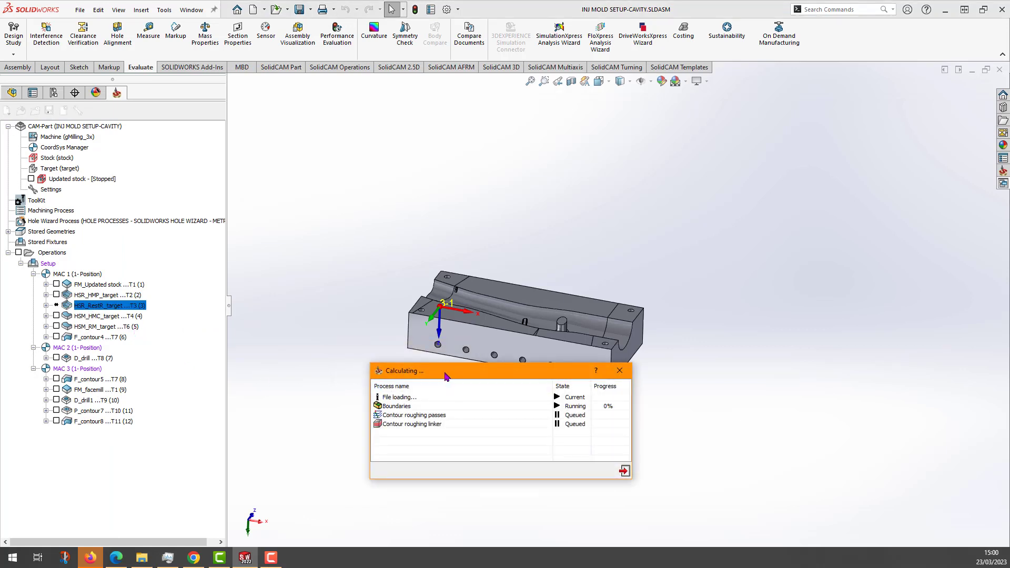
{"action": "left_click_drag", "start_coordinate": [444, 376], "coordinate": [384, 334]}
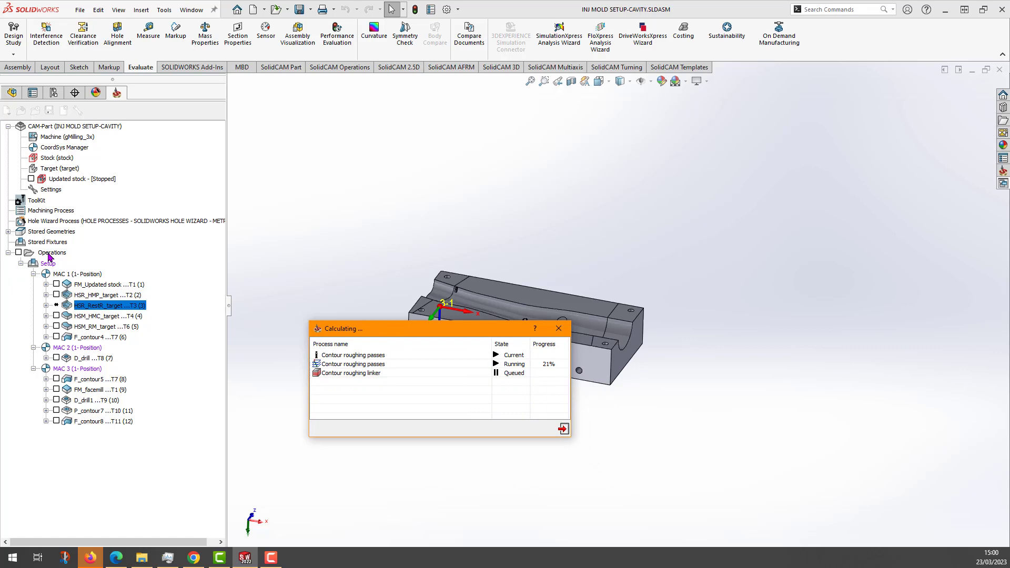
{"action": "left_click", "coordinate": [563, 430]}
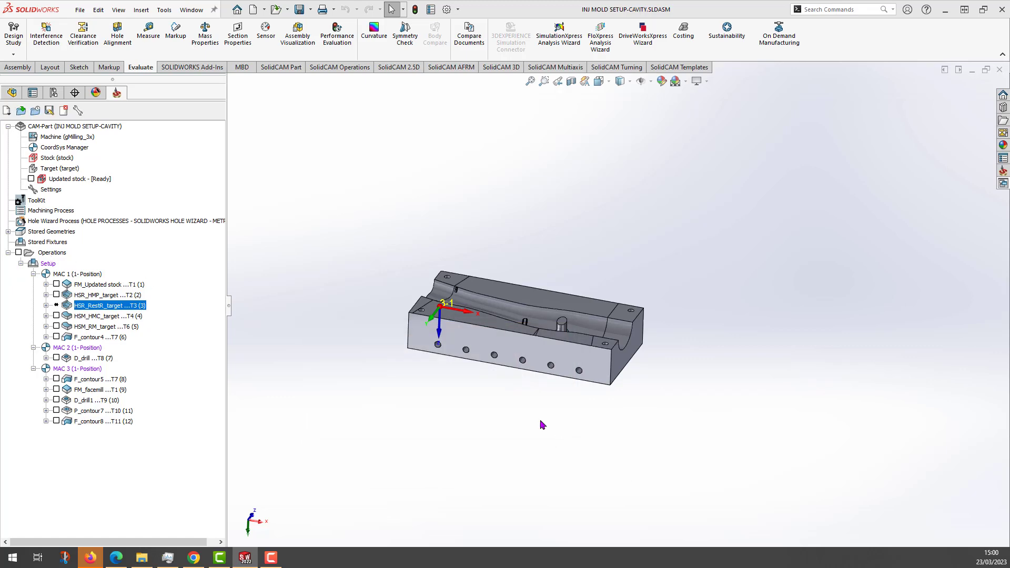
Step: Calculate all operations of the CAM-Part, including those that are already calculated
{"action": "right_click", "coordinate": [46, 254]}
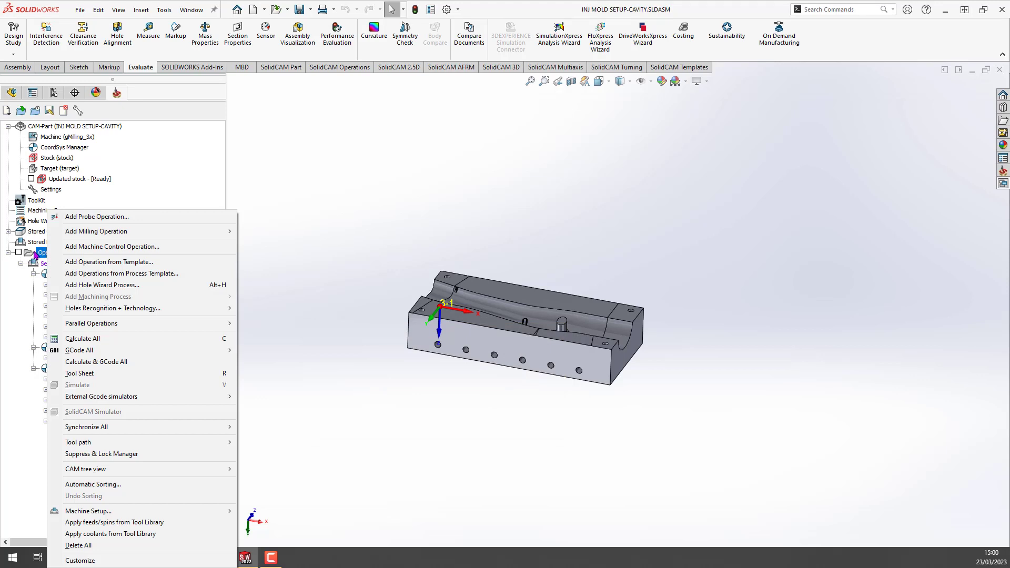
{"action": "left_click", "coordinate": [110, 339]}
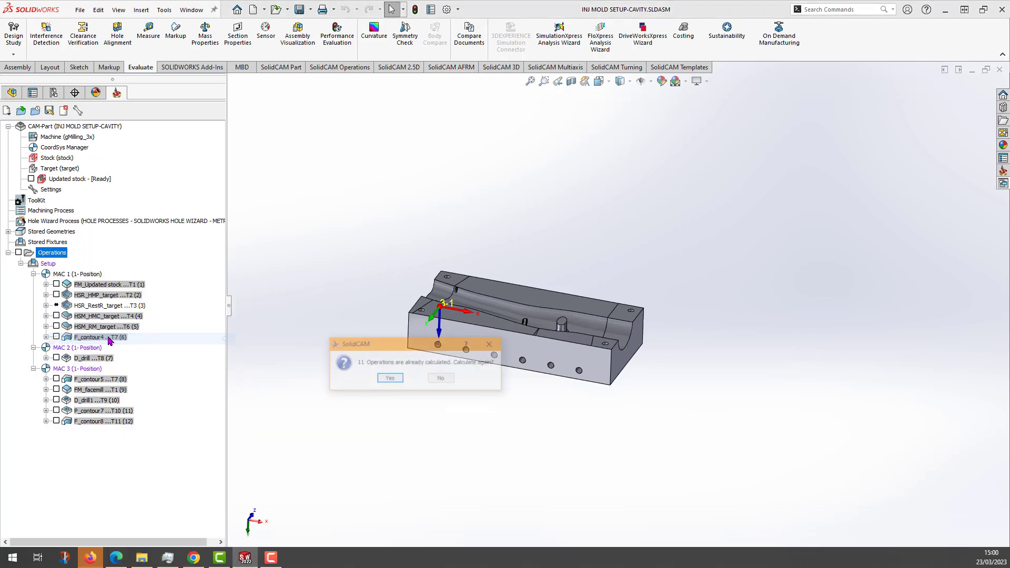
{"action": "left_click", "coordinate": [389, 378]}
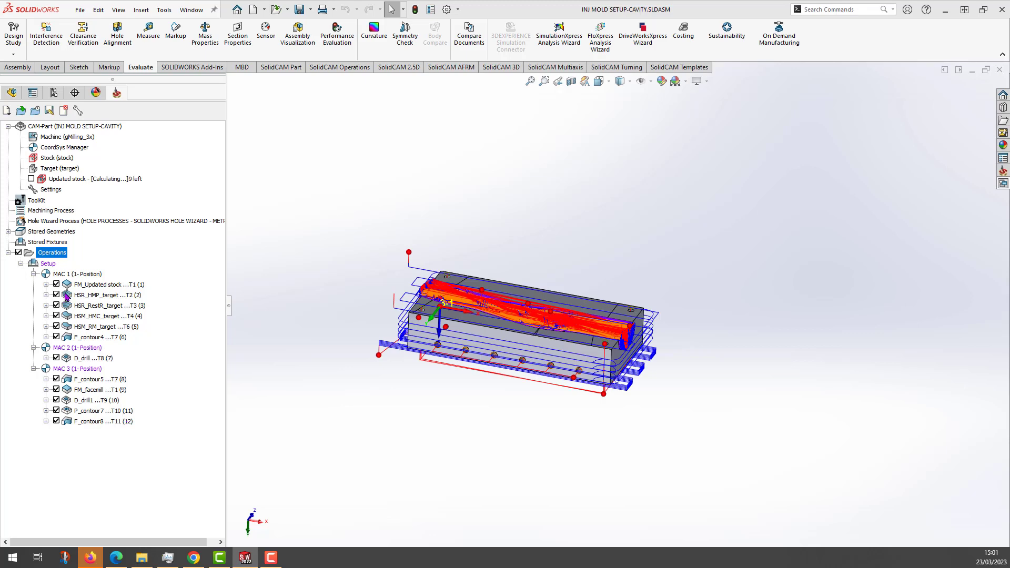
Step: Switch to ToolGuide's solution board with the face milling cutting data
{"action": "left_click", "coordinate": [193, 558]}
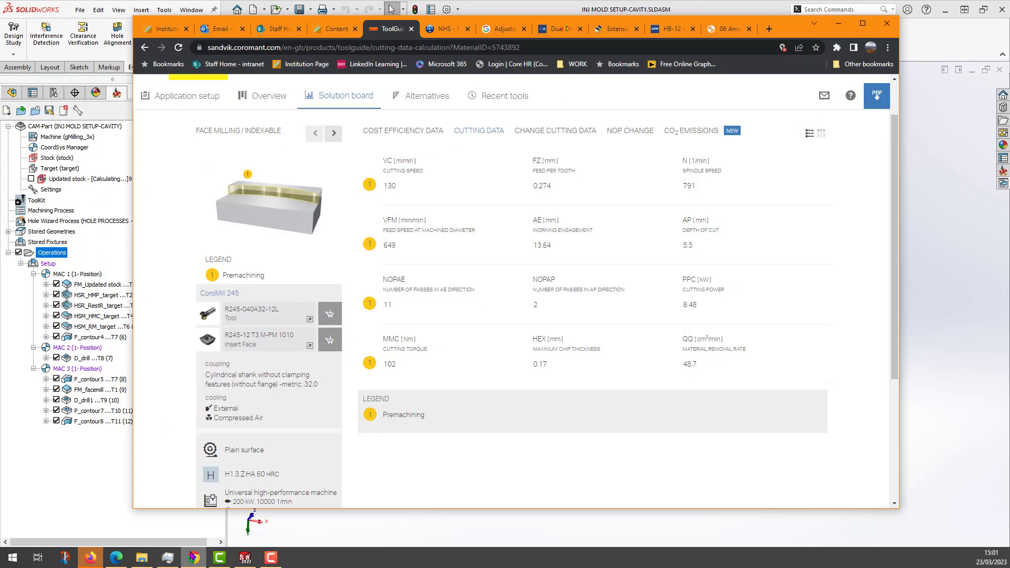